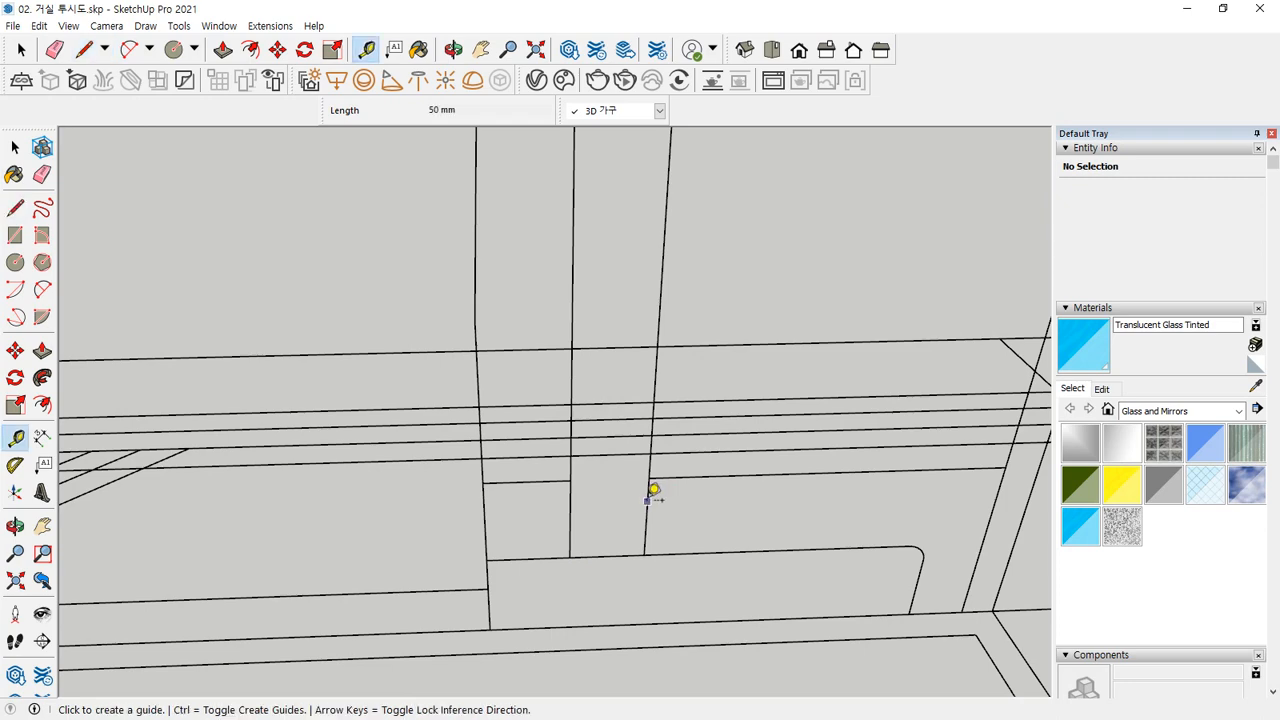
Step: Place a vertical guide line along the centre axis of the floor lamp's pole with the Tape Measure tool
click(648, 495)
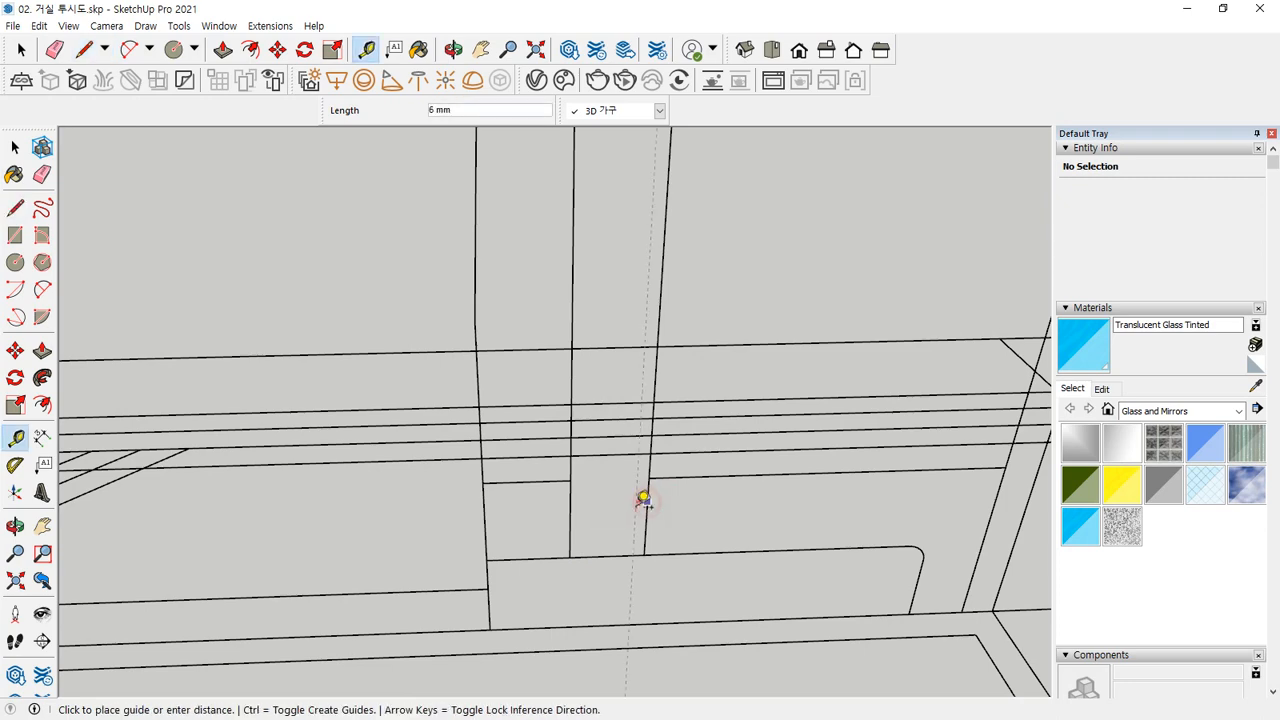
click(606, 556)
middle_drag(604, 596, 575, 547)
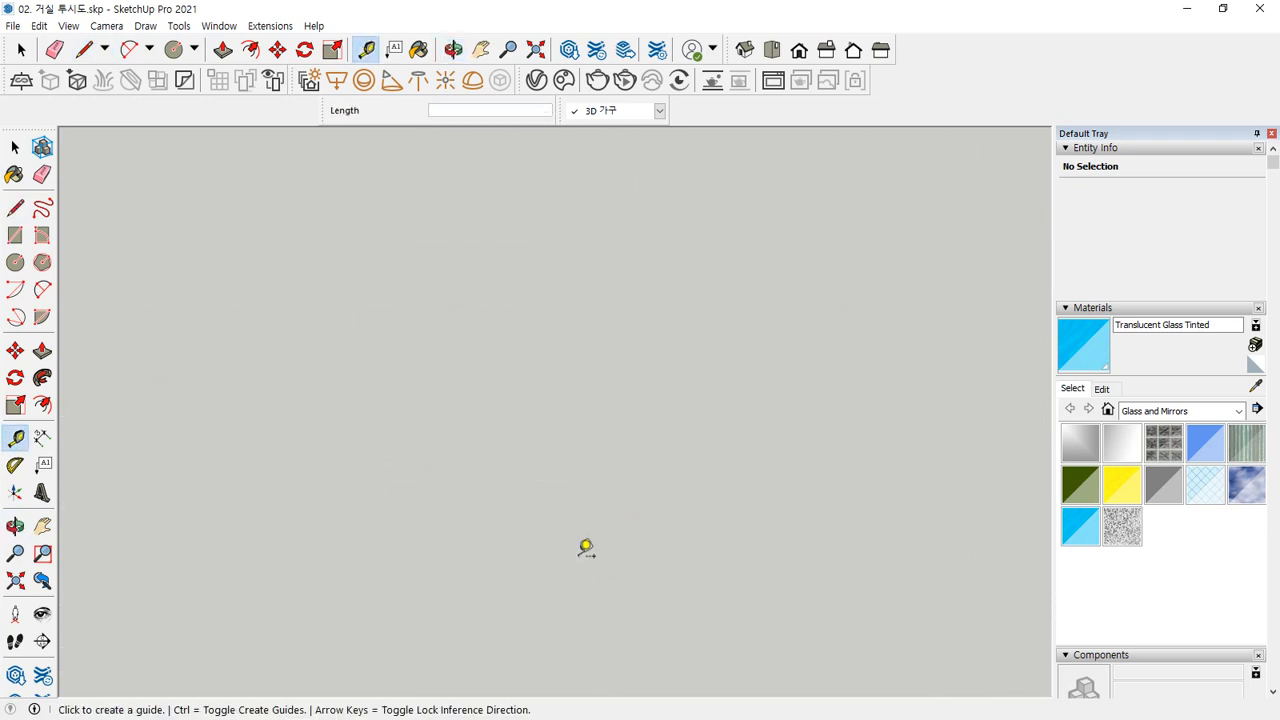
key(shift+z)
scroll(708, 358, up, 9)
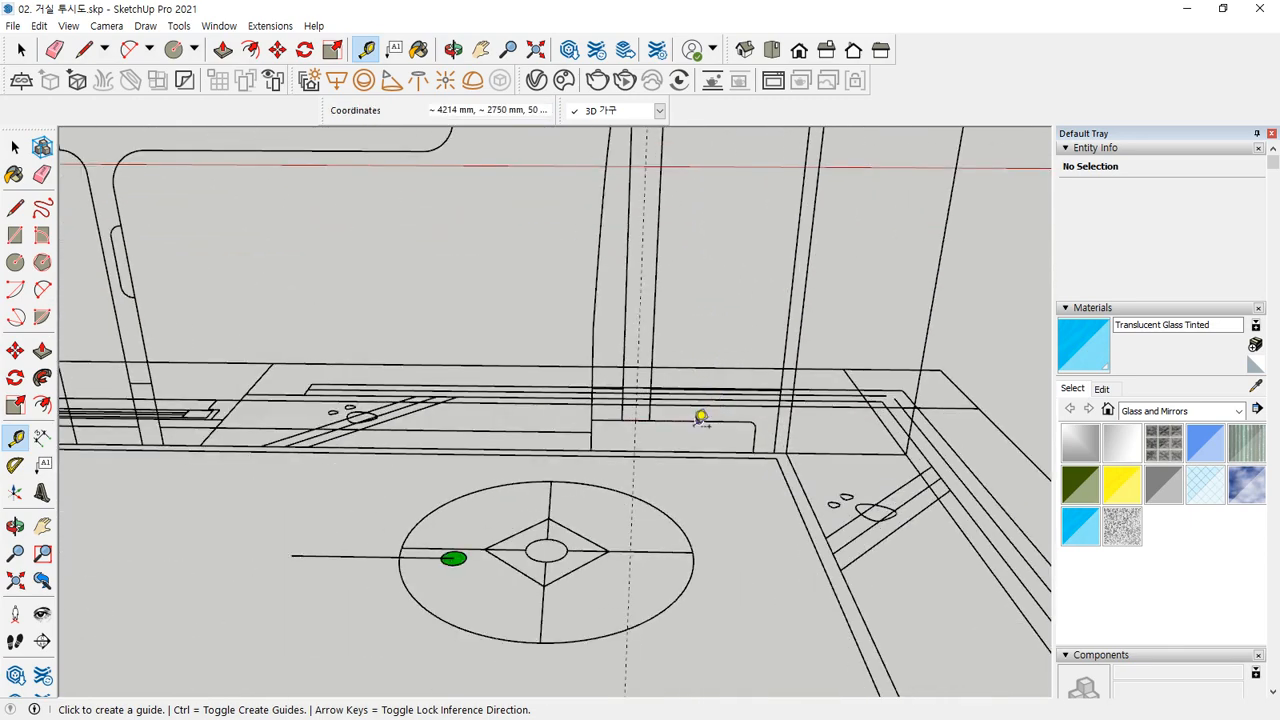
Step: Draw a rectangle over half of the floor lamp's base outline, from the centre guide to the base's outer edge
scroll(701, 418, up, 4)
key(r)
click(544, 396)
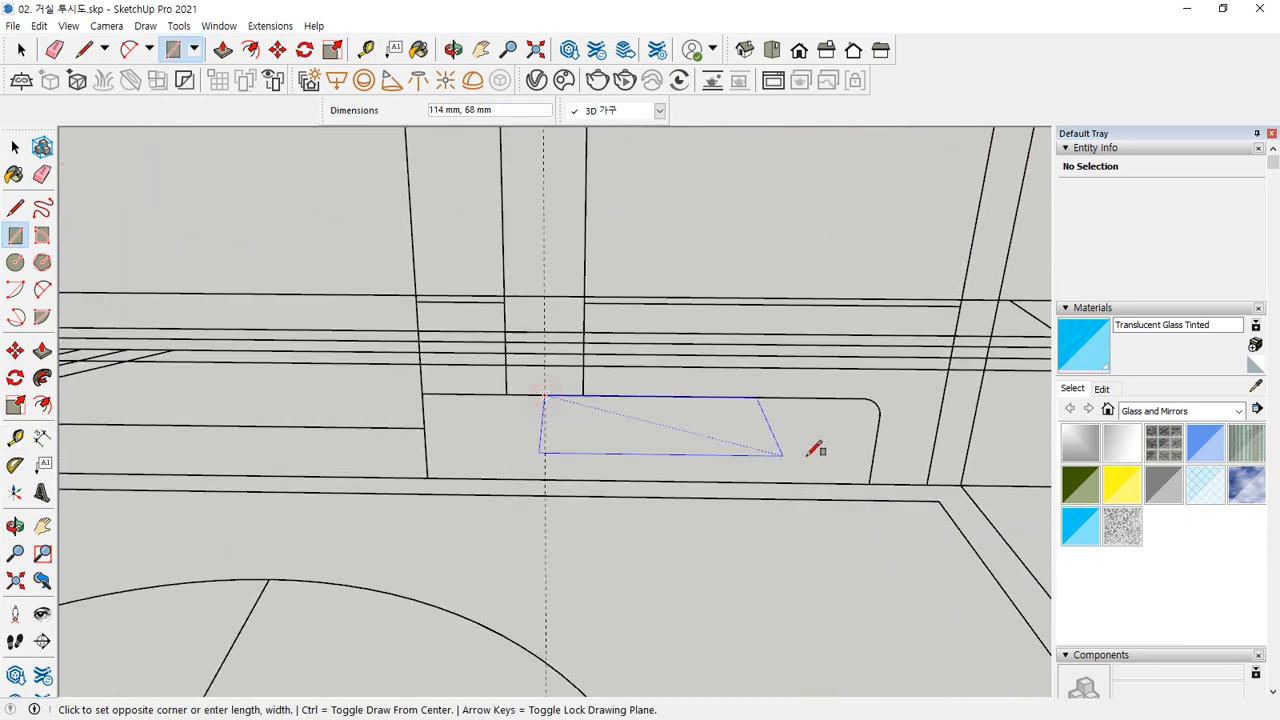
click(879, 474)
Step: Try to round the base profile's upper outer corner with a two-point arc and erase the leftover corner edges
scroll(876, 440, up, 3)
key(a)
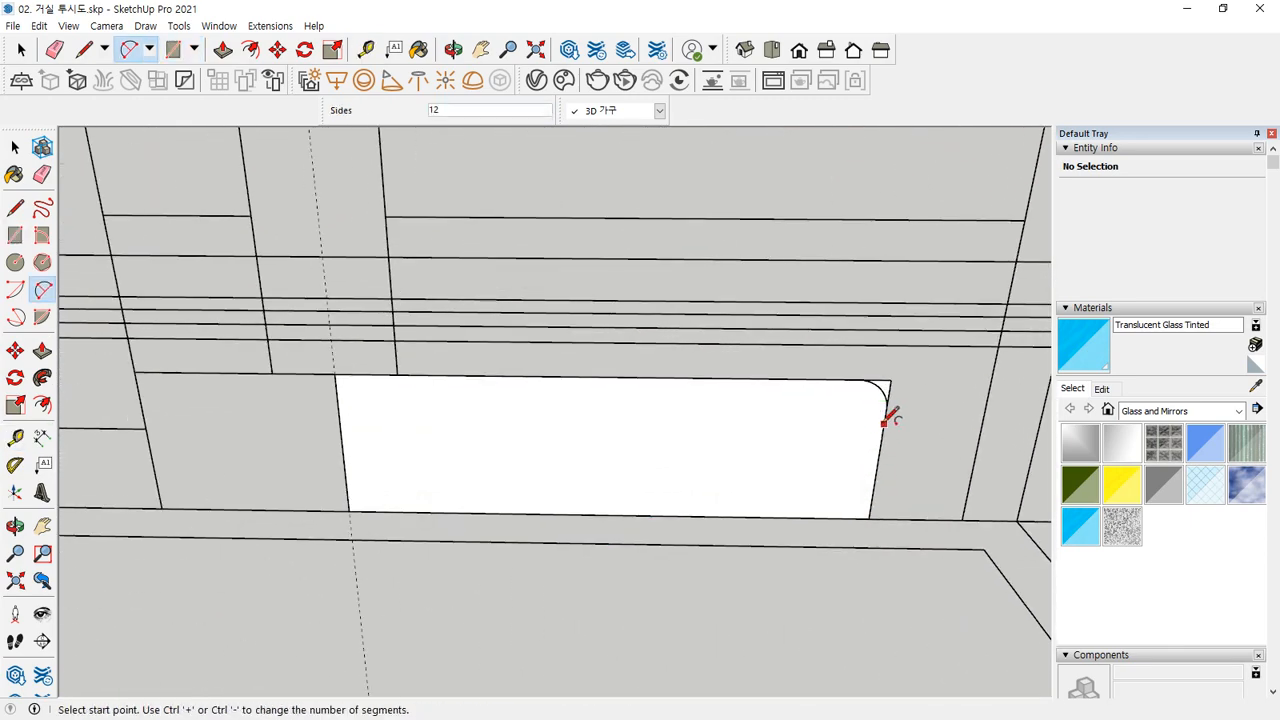
click(886, 409)
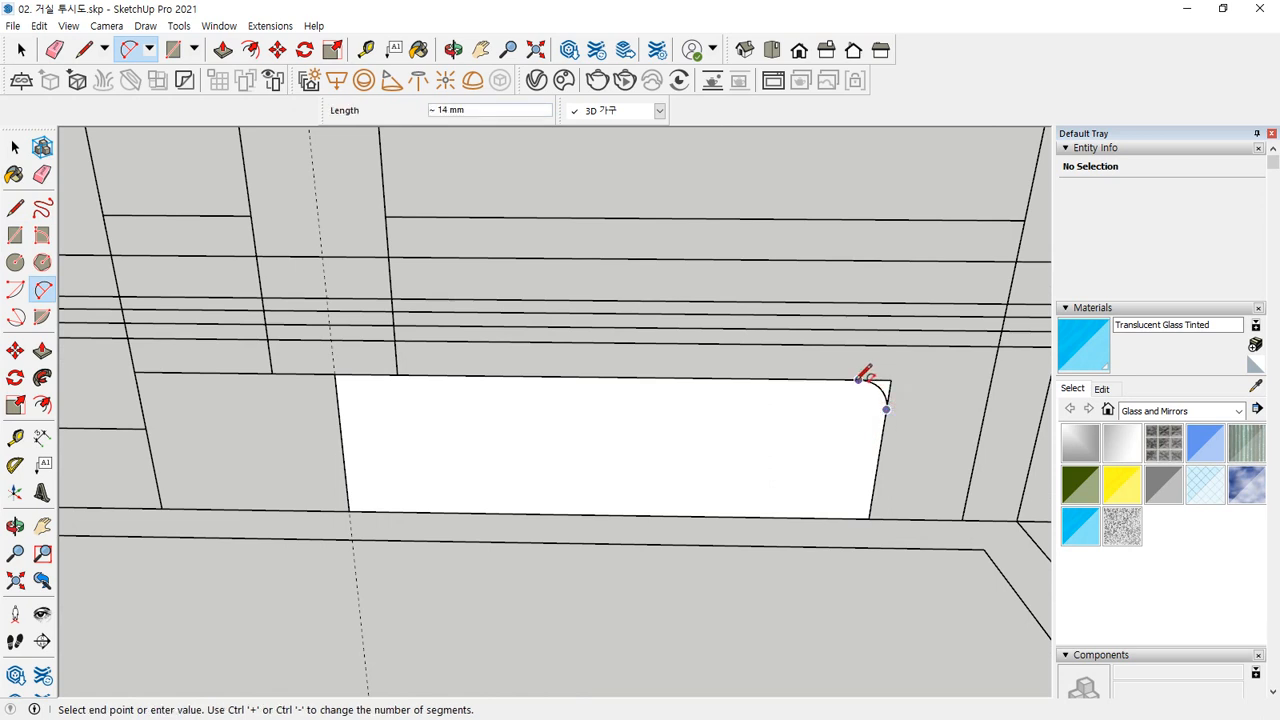
double_click(858, 378)
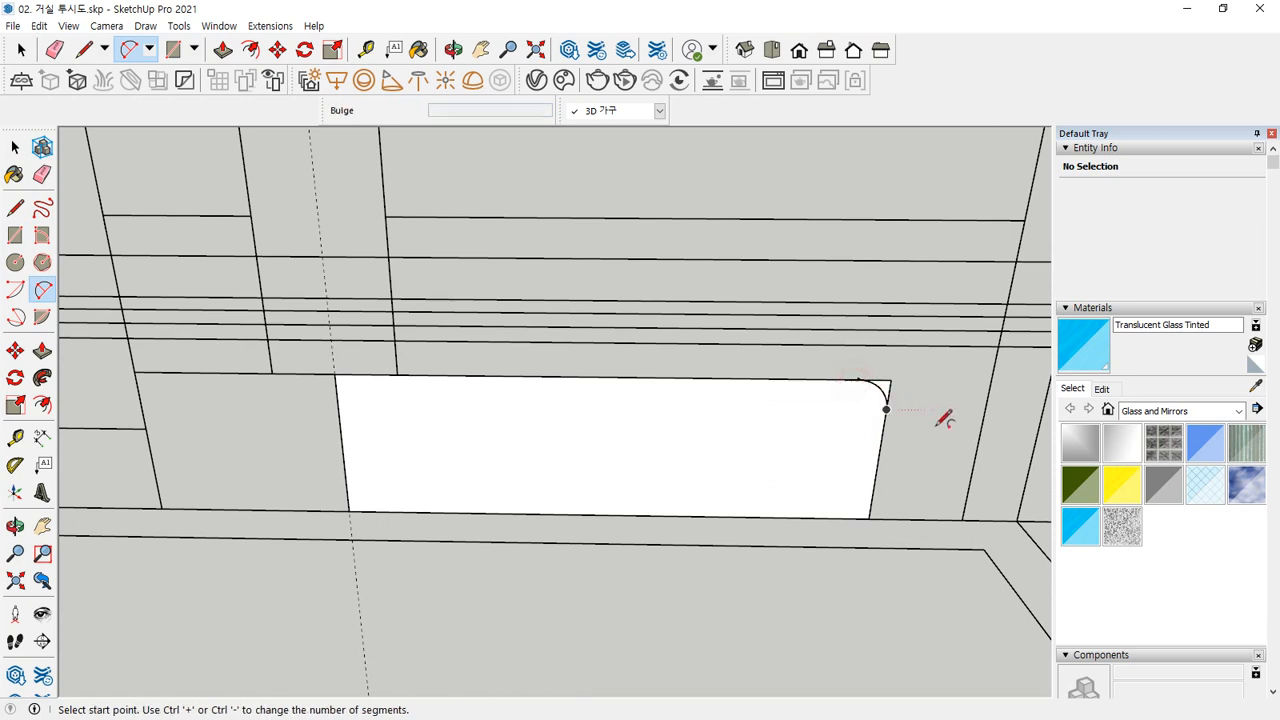
scroll(897, 390, up, 3)
key(e)
drag(871, 333, 904, 384)
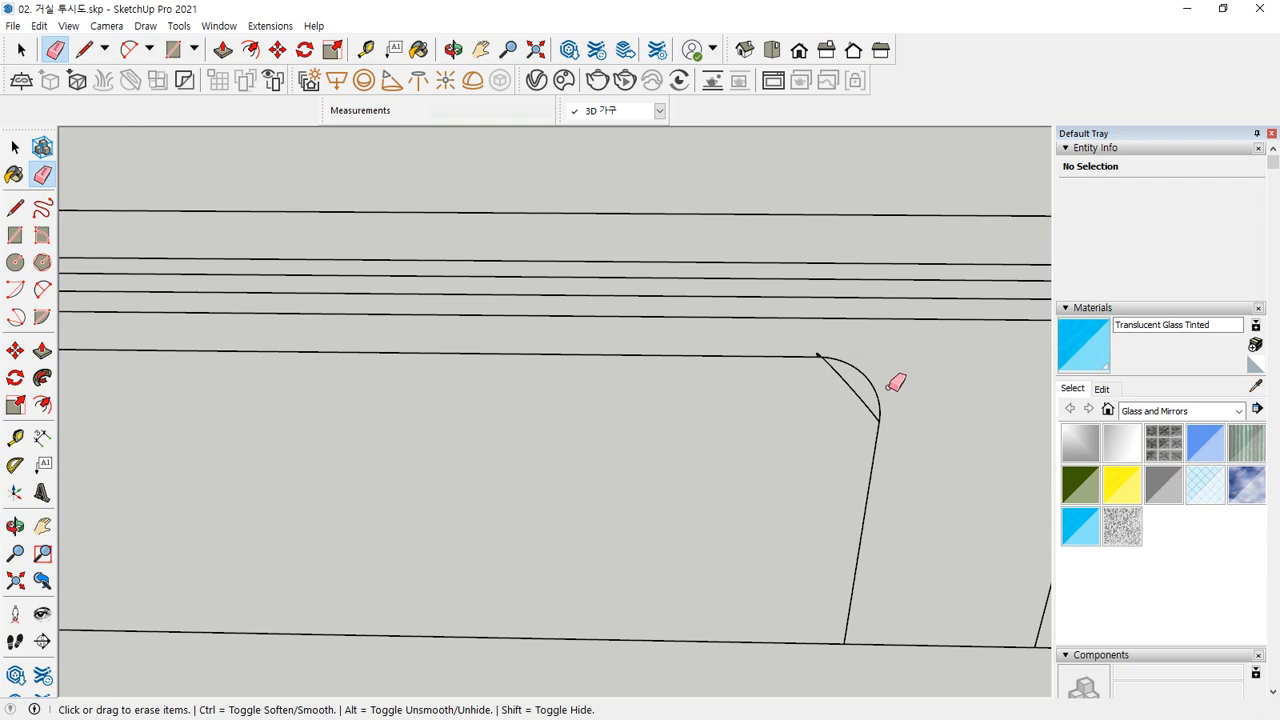
key(ctrl+z)
scroll(874, 401, up, 1)
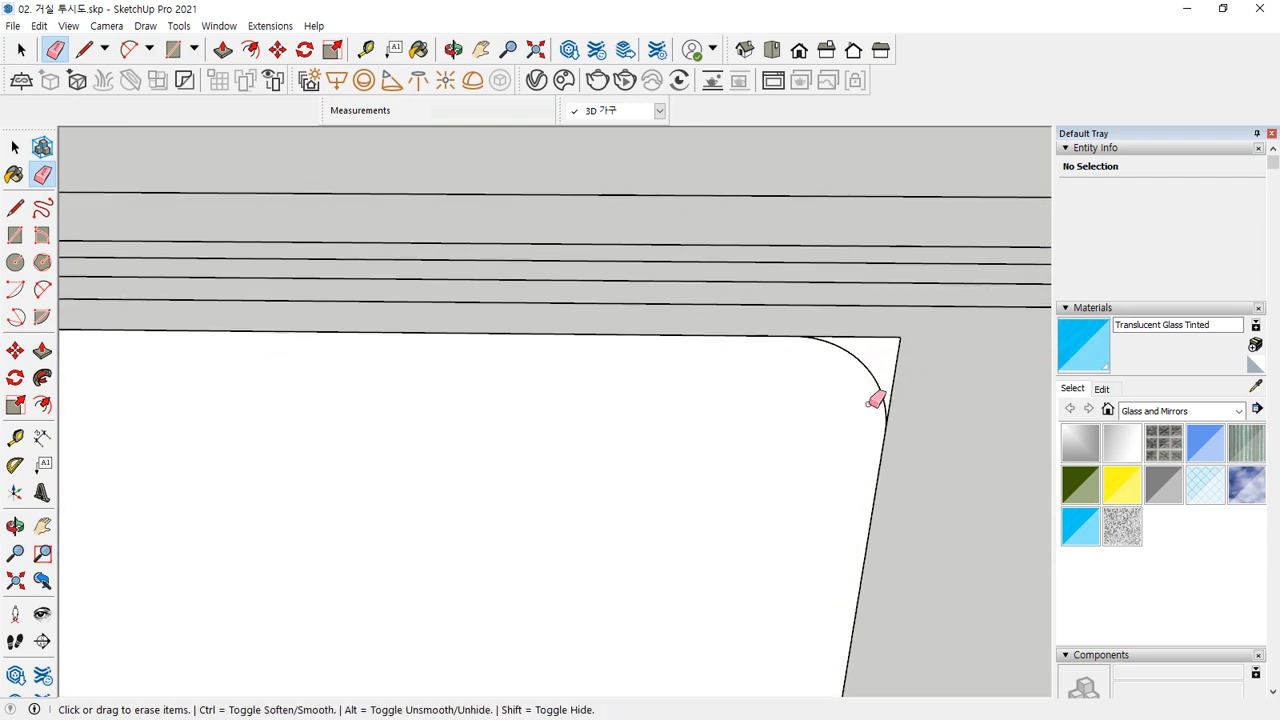
key(a)
click(884, 436)
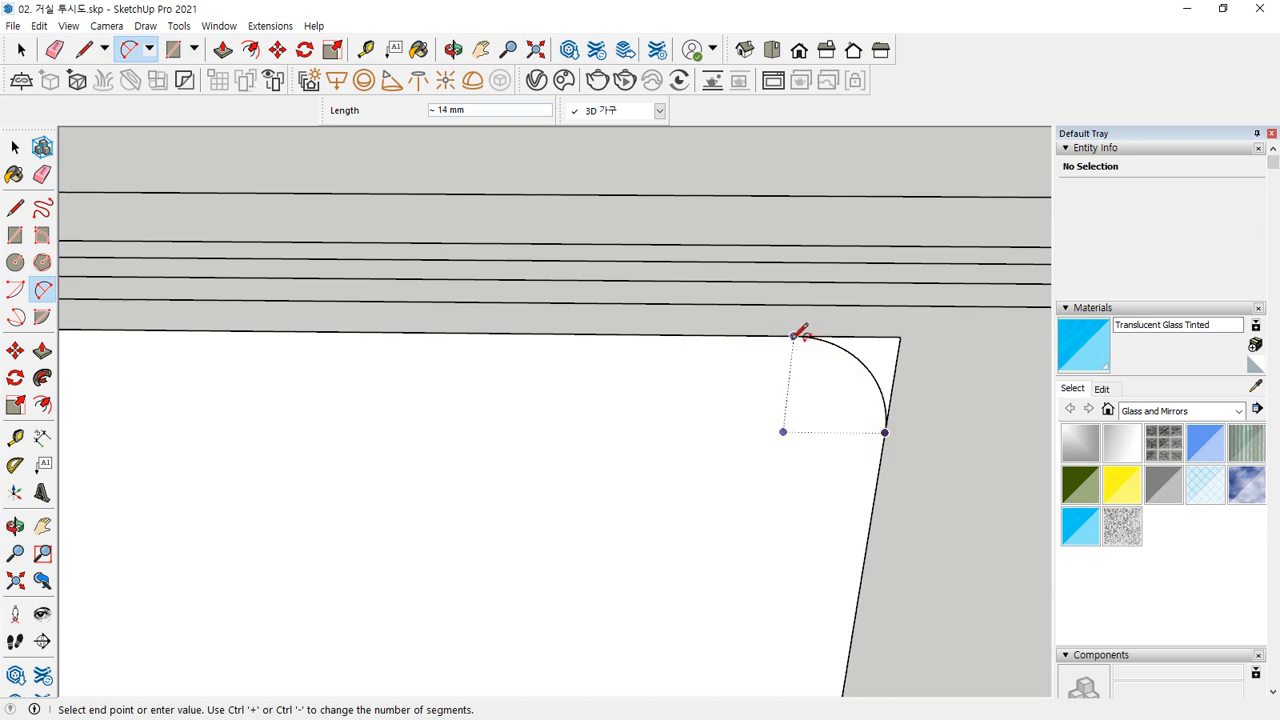
key(Escape)
Step: Round the base profile's upper outer corner with a 90° centre-point arc and erase the leftover corner edges
click(16, 290)
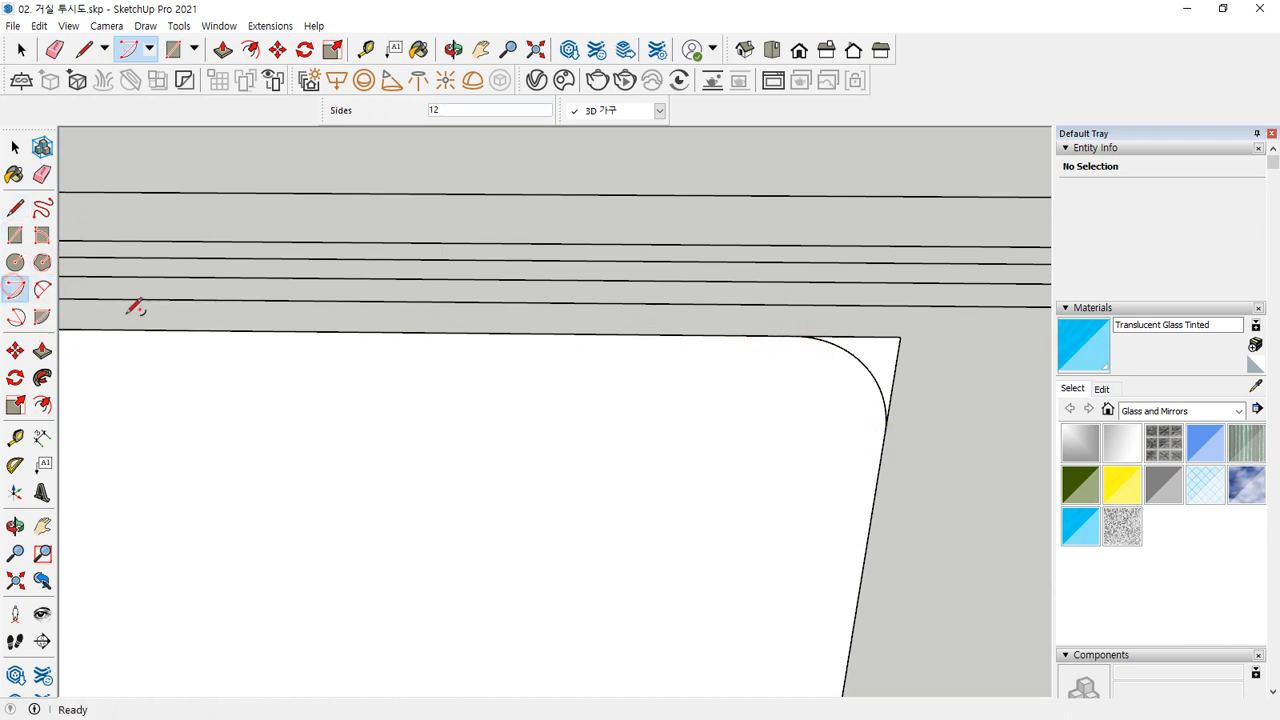
click(784, 430)
click(885, 430)
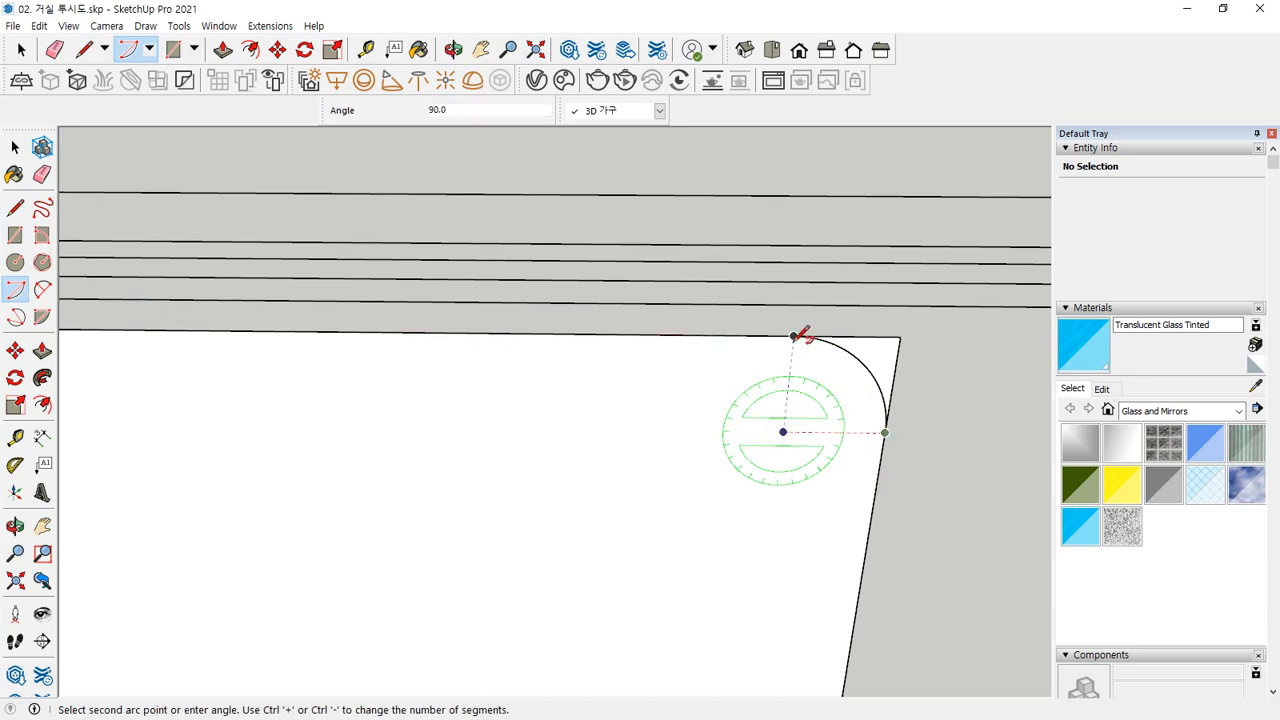
click(811, 337)
key(e)
drag(874, 332, 912, 374)
key(space)
scroll(814, 420, down, 2)
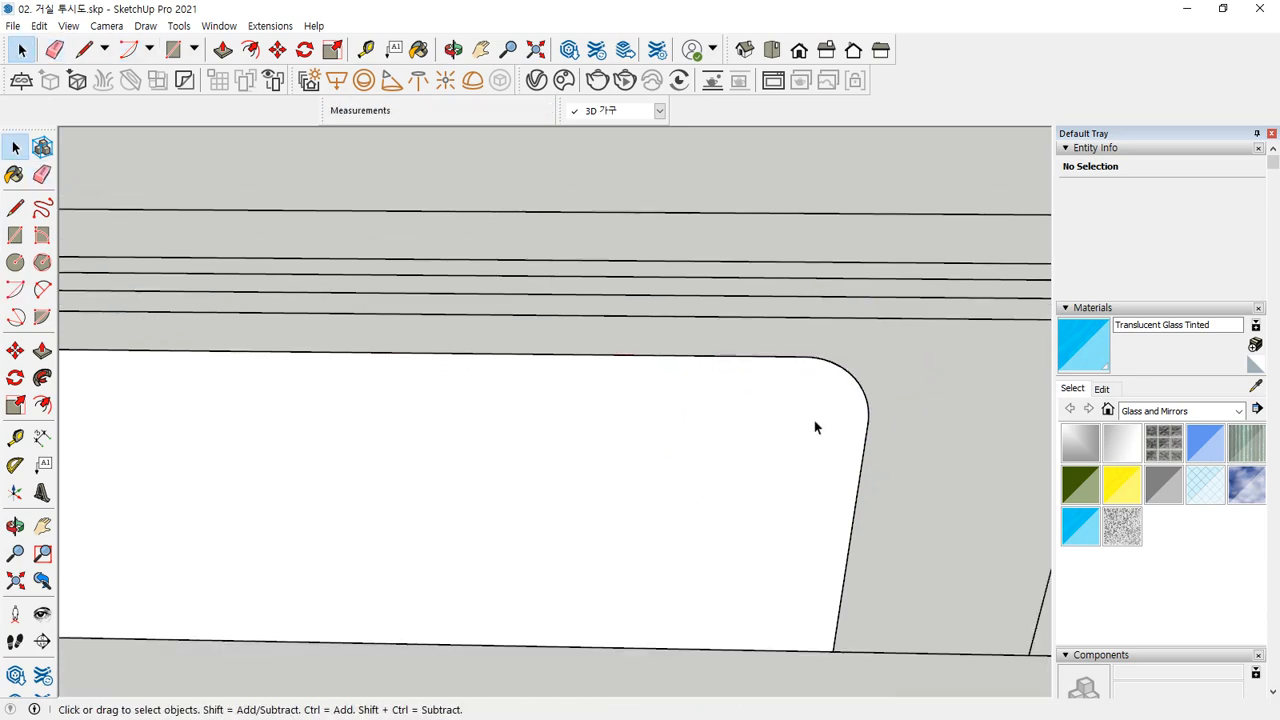
Step: Draw the half-pole profile as a rectangle 20 mm wide and about 1199 mm high, from the base profile to the lampshade's underside
click(771, 448)
scroll(700, 446, down, 3)
shift+middle_drag(268, 420, 515, 497)
scroll(440, 482, up, 1)
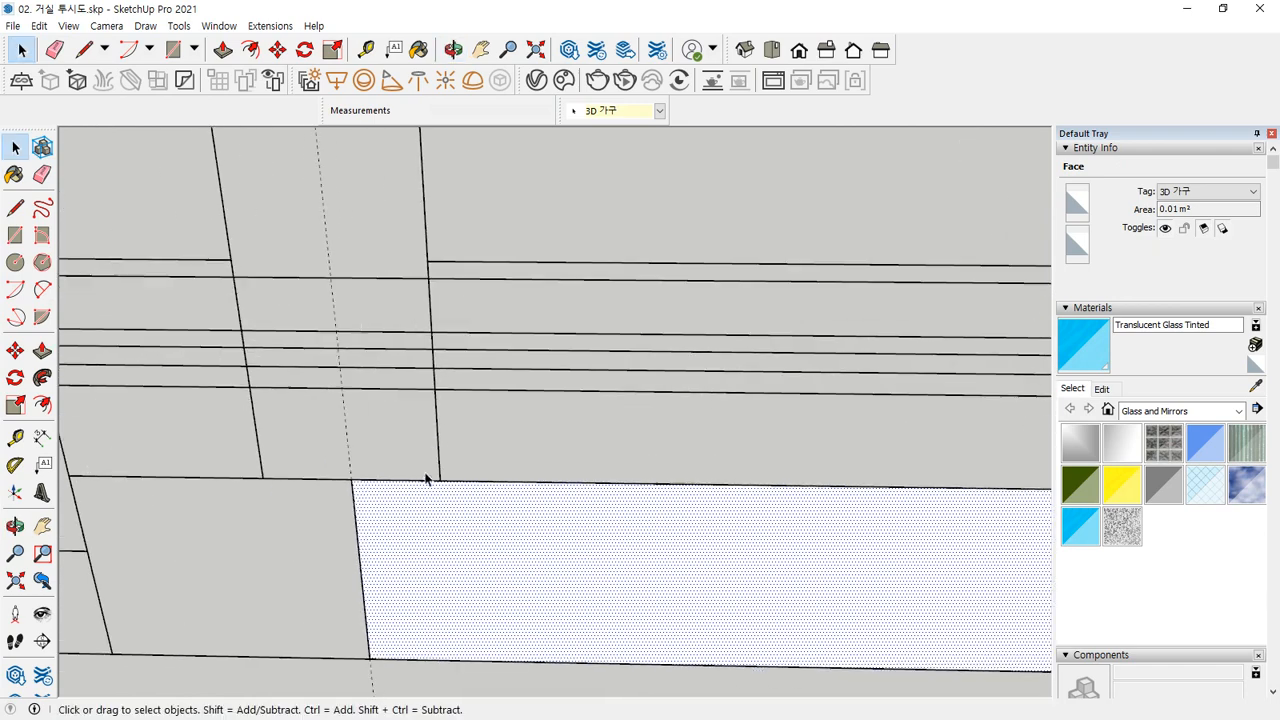
key(r)
click(351, 478)
scroll(414, 357, down, 4)
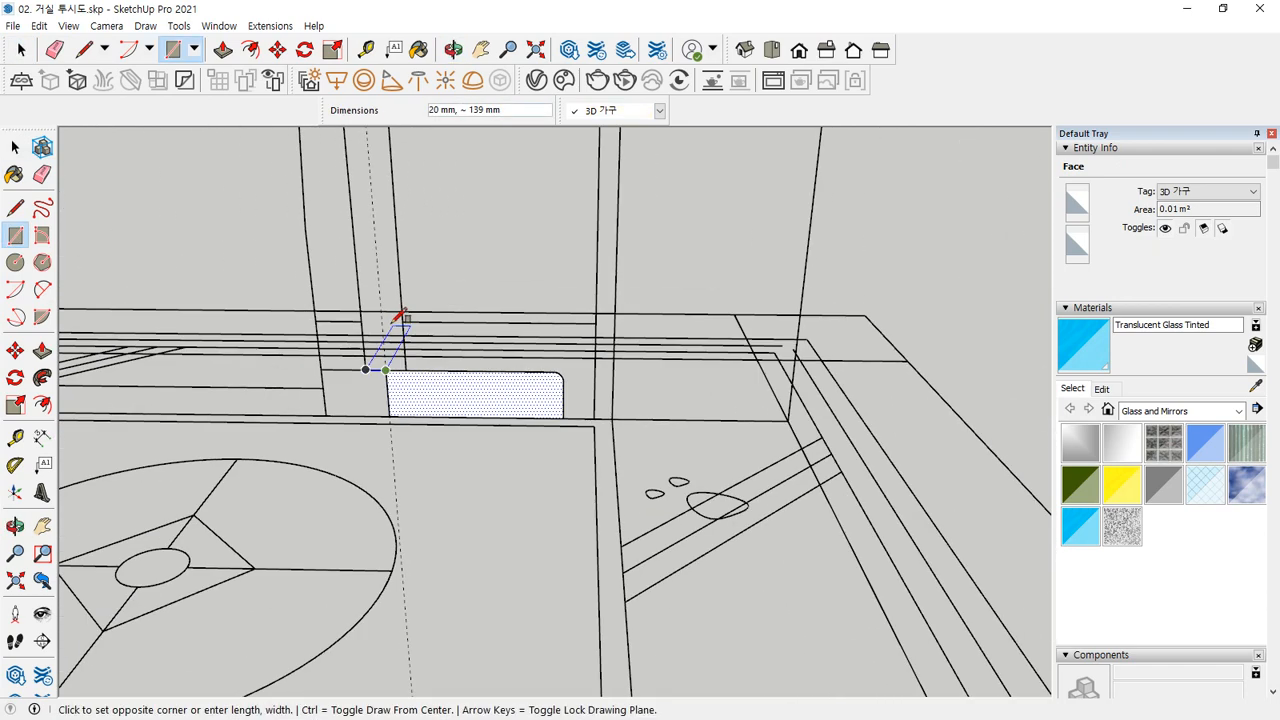
middle_drag(400, 320, 385, 567)
scroll(368, 335, up, 1)
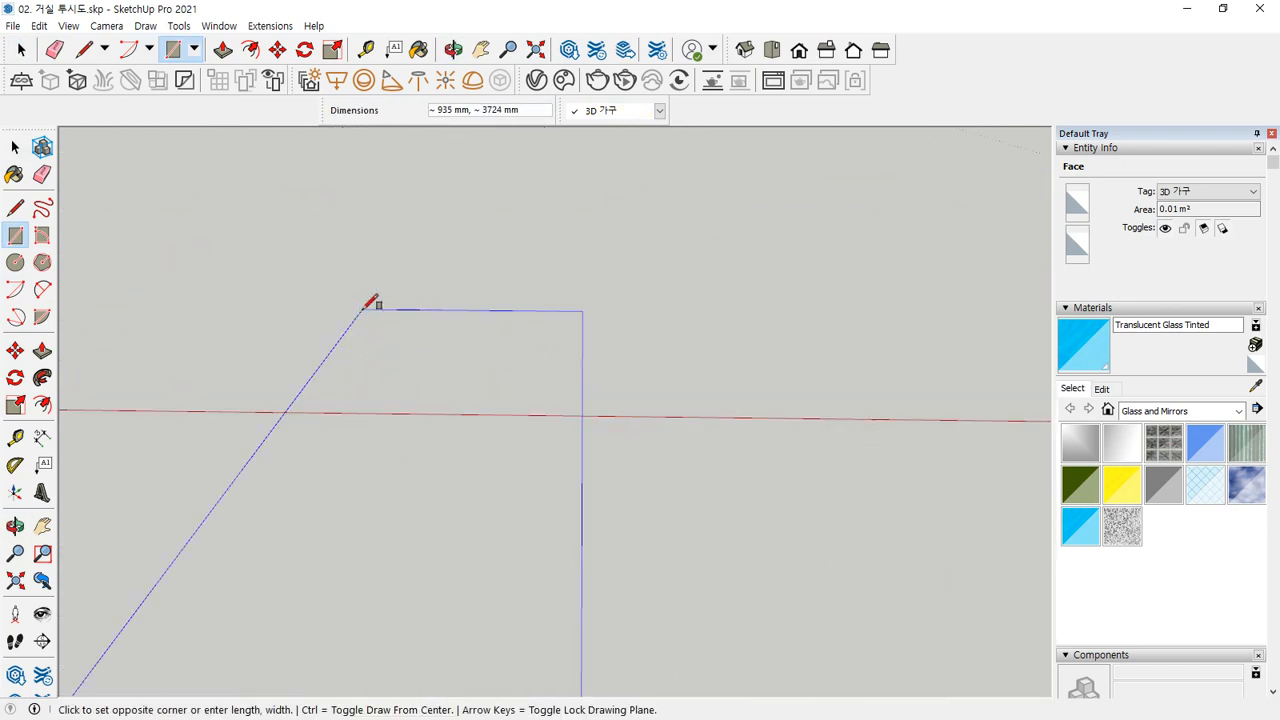
scroll(362, 291, down, 2)
click(368, 275)
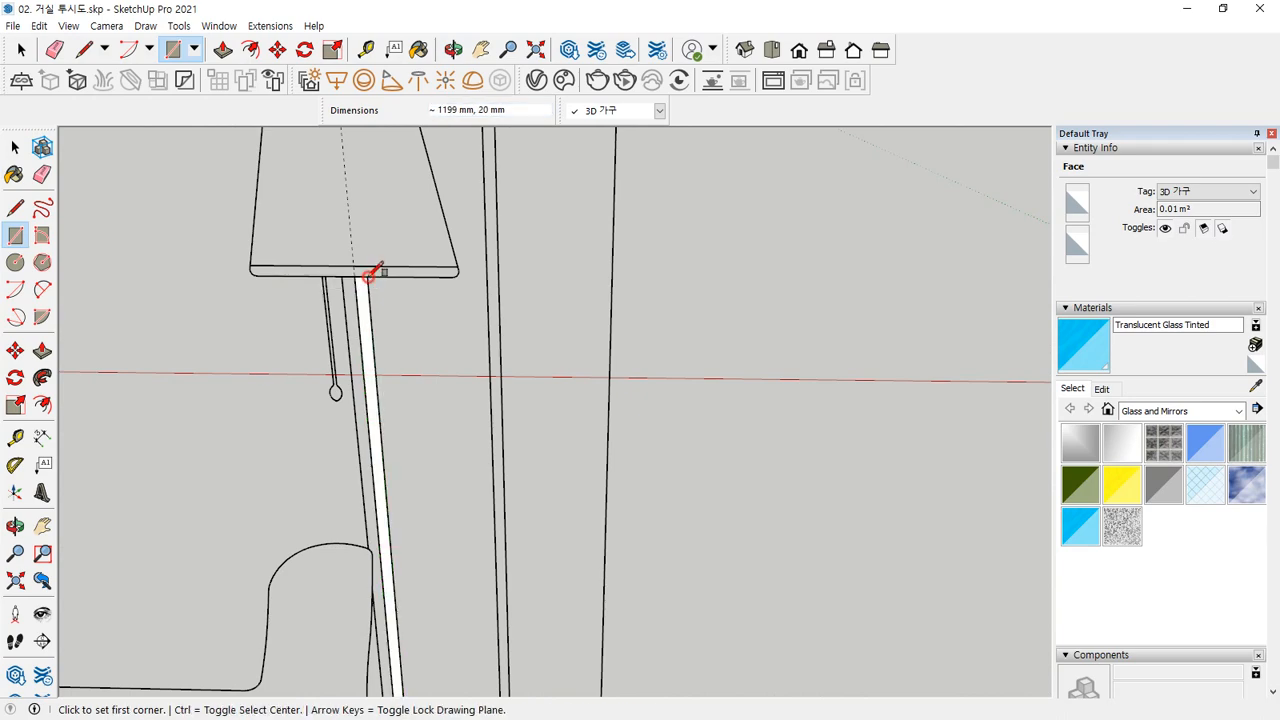
Step: Erase the edge dividing the pole and base profiles so they form one face, and select that face
scroll(386, 445, down, 2)
shift+middle_drag(395, 497, 397, 323)
scroll(423, 642, up, 4)
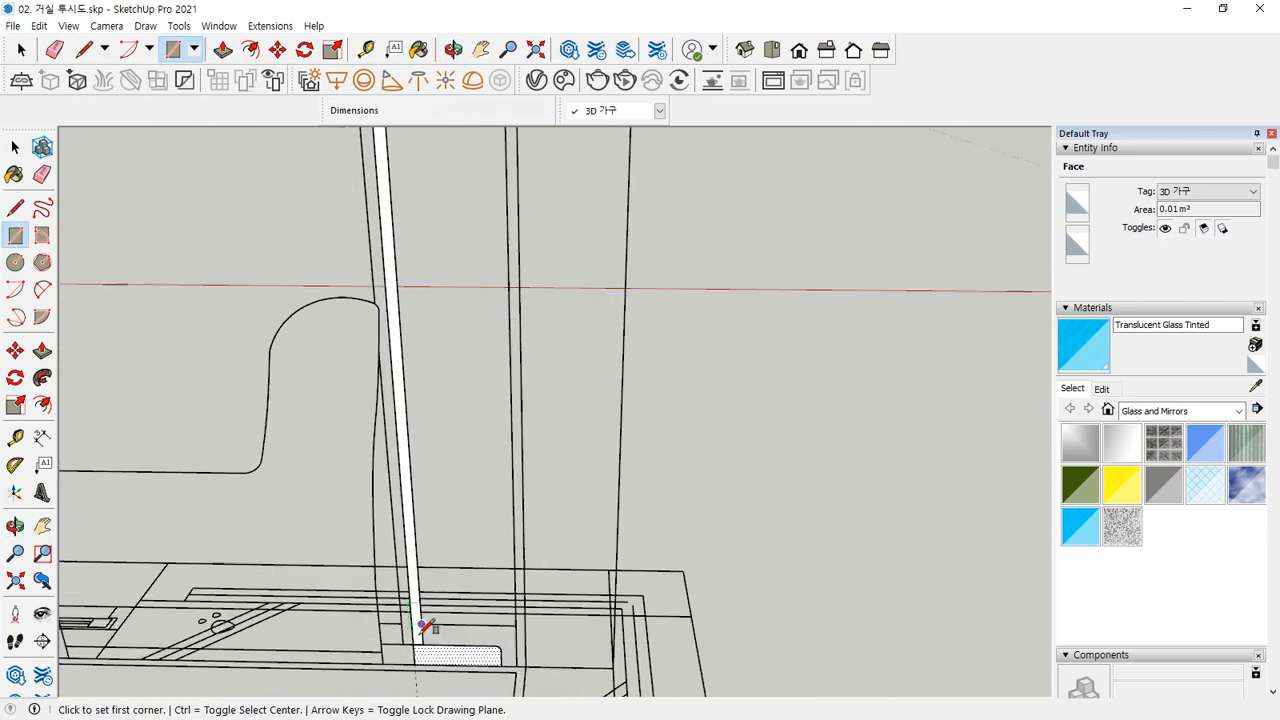
scroll(423, 653, up, 3)
key(e)
click(416, 628)
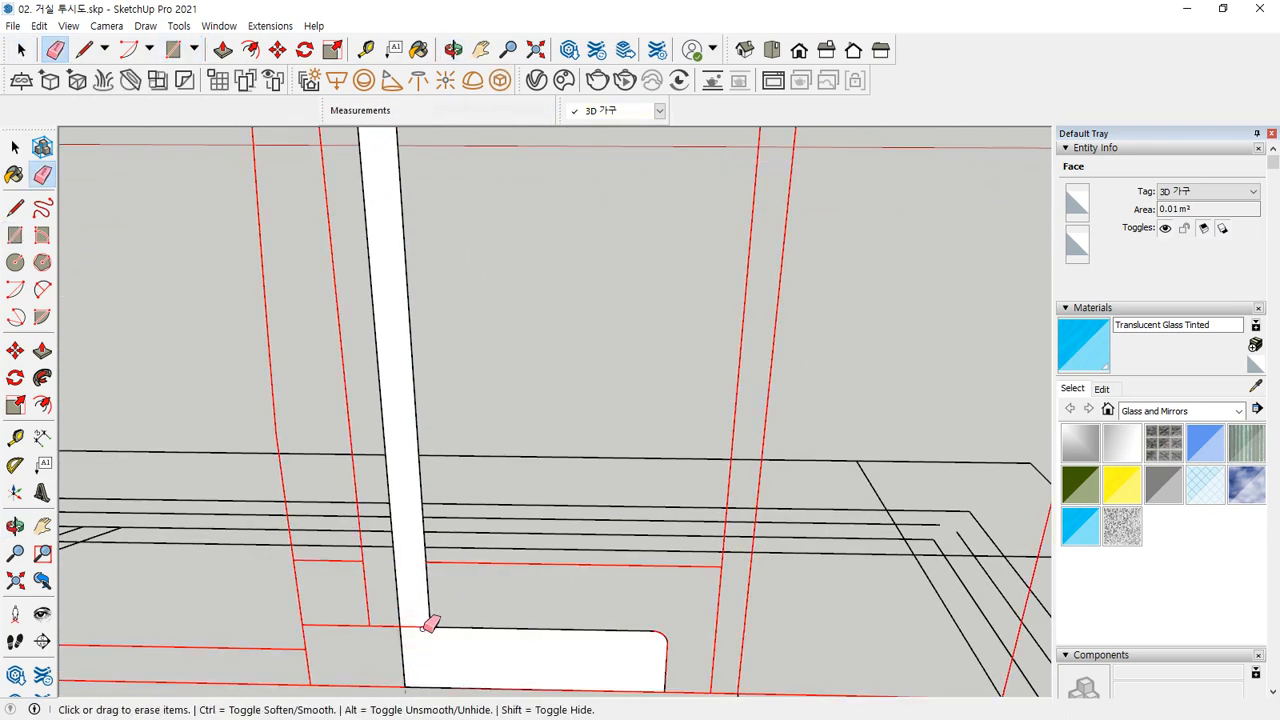
key(space)
click(462, 658)
scroll(460, 652, down, 5)
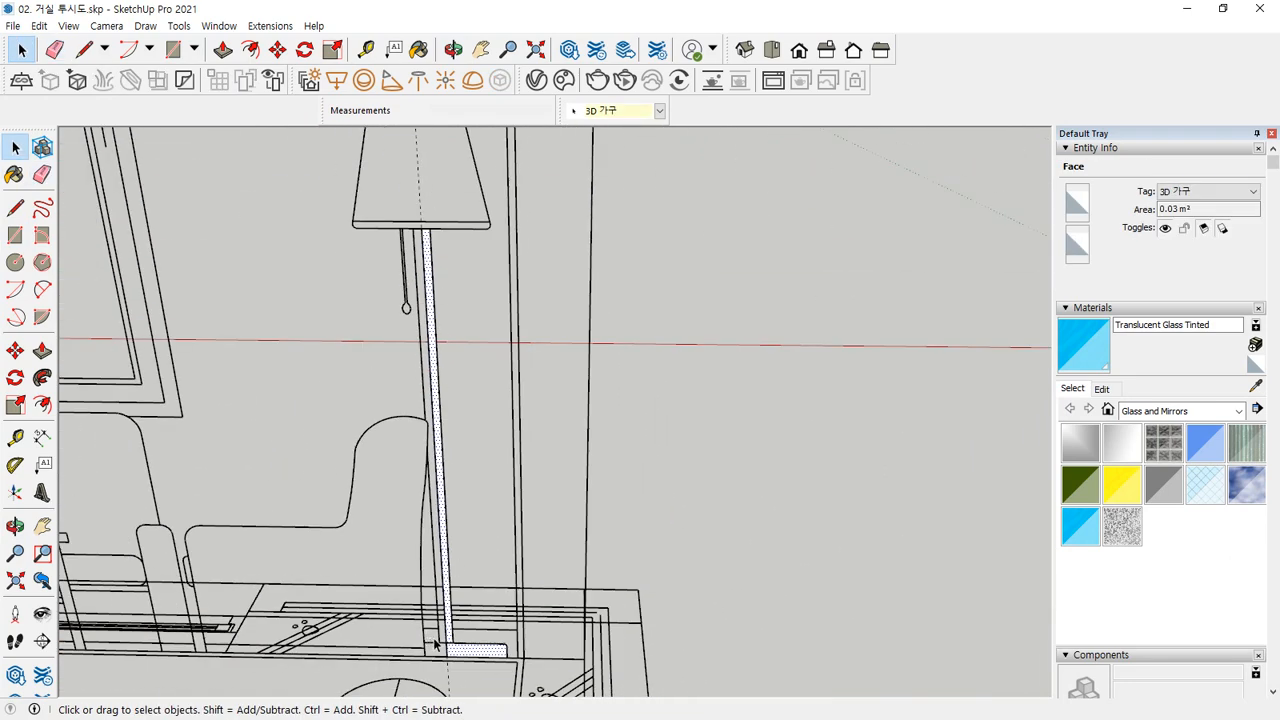
mouse_move(468, 257)
mouse_down()
mouse_move(306, 230)
mouse_move(530, 118)
mouse_move(475, 265)
mouse_up()
scroll(481, 290, up, 4)
mouse_move(463, 358)
mouse_down()
mouse_move(395, 203)
mouse_move(586, 303)
mouse_move(475, 358)
mouse_up()
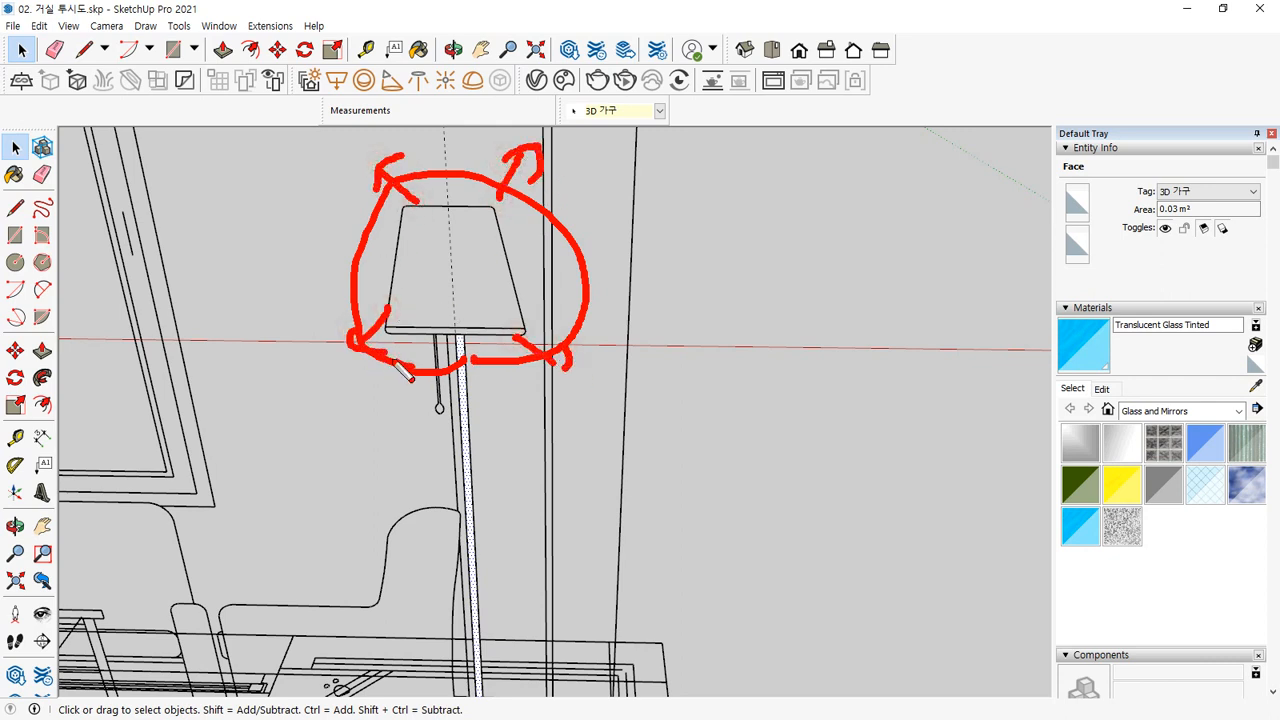
mouse_move(395, 362)
mouse_down()
mouse_move(558, 196)
mouse_move(366, 363)
mouse_move(566, 199)
mouse_up()
key(Escape)
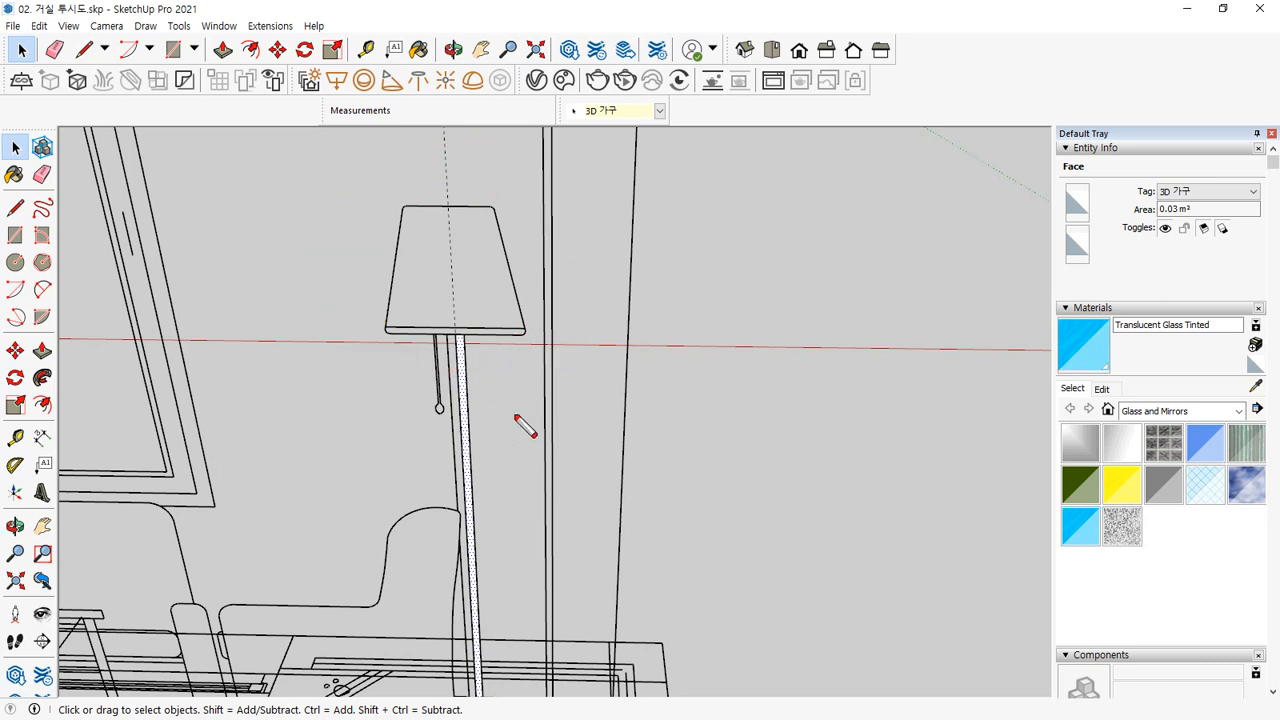
drag(545, 403, 489, 435)
mouse_move(597, 212)
mouse_down()
mouse_move(507, 218)
mouse_move(518, 245)
mouse_up()
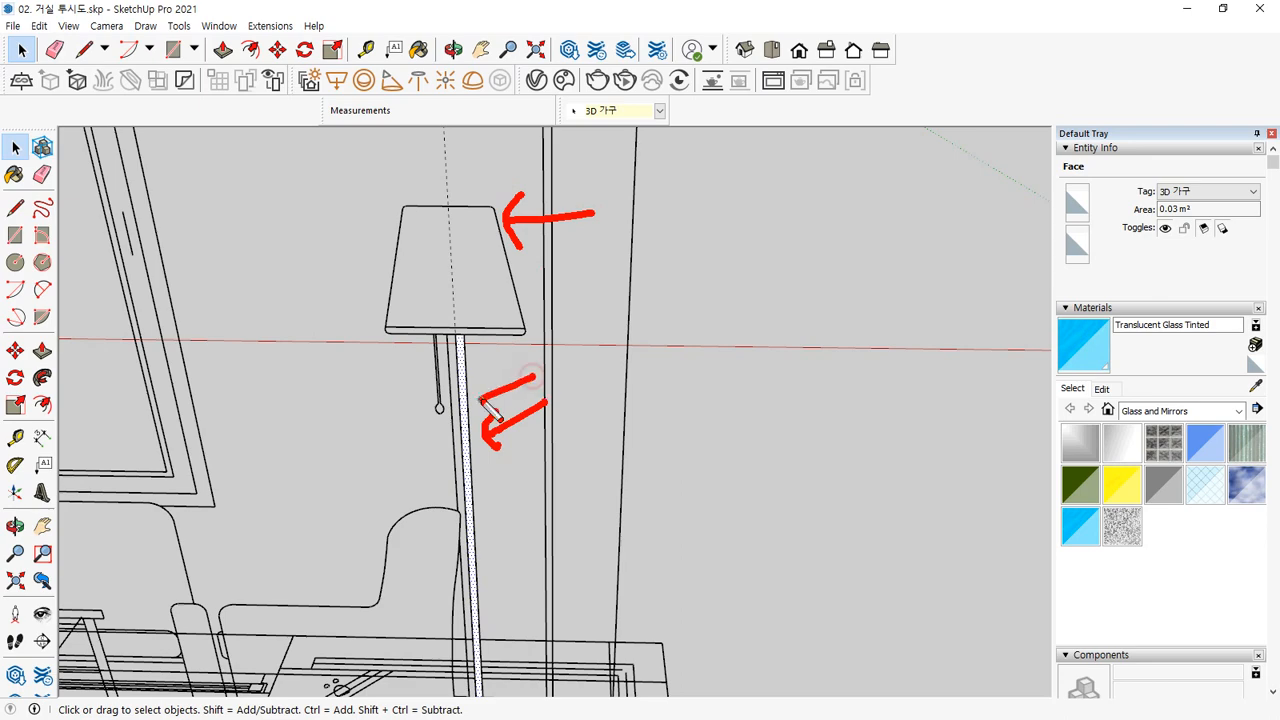
drag(592, 239, 531, 251)
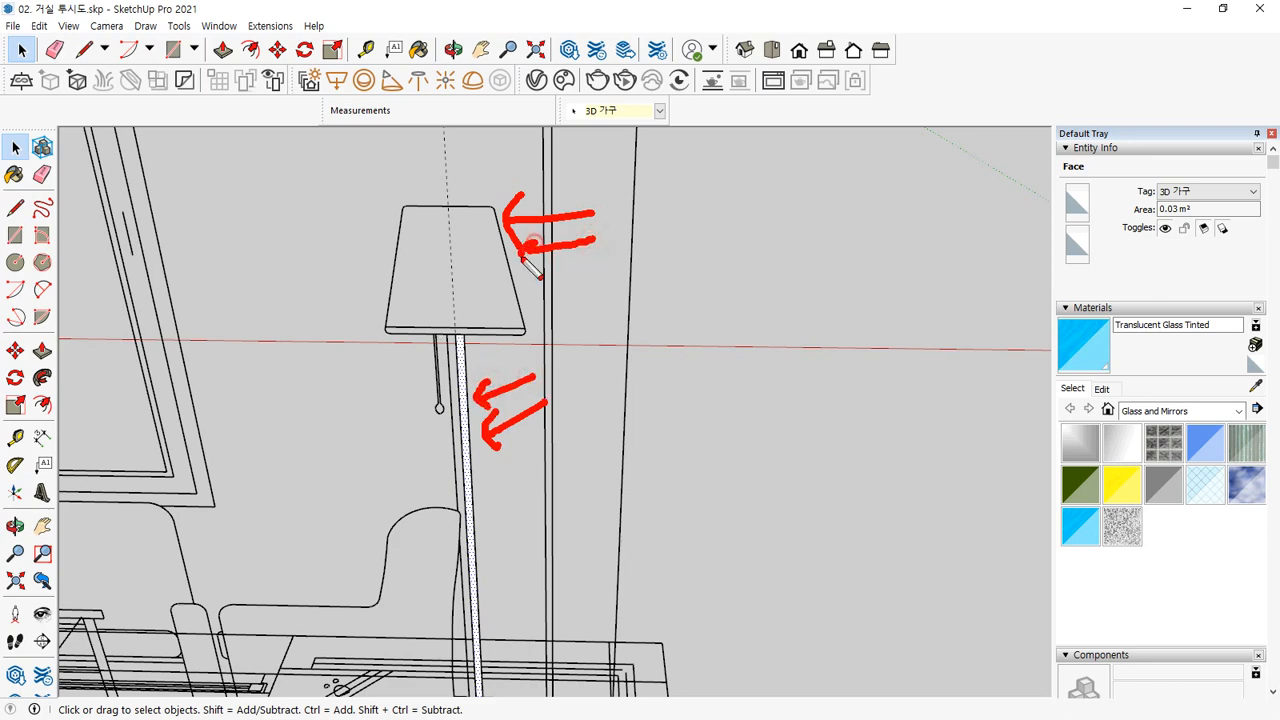
key(Escape)
Step: Draw a horizontal circle centred on the guide line above the lampshade as a revolve path
shift+middle_drag(507, 541, 487, 270)
scroll(470, 582, up, 2)
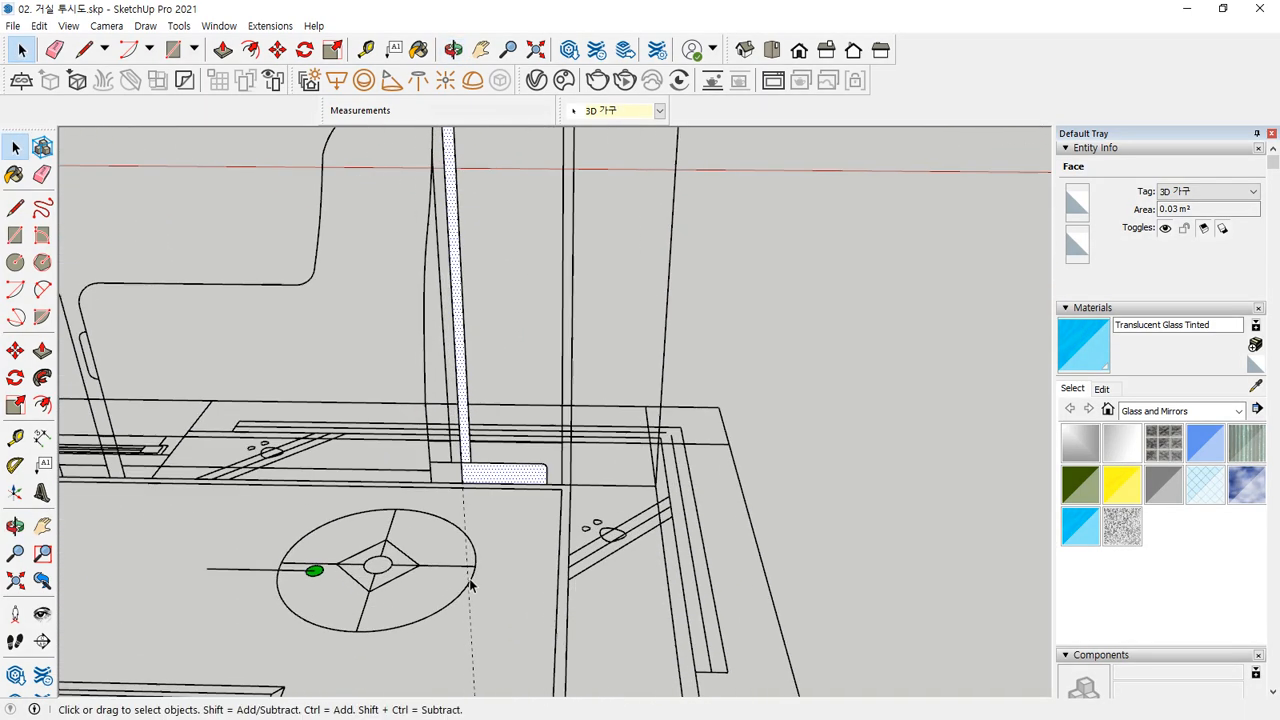
scroll(477, 507, up, 2)
scroll(477, 506, down, 5)
shift+middle_drag(468, 177, 460, 297)
scroll(457, 252, up, 4)
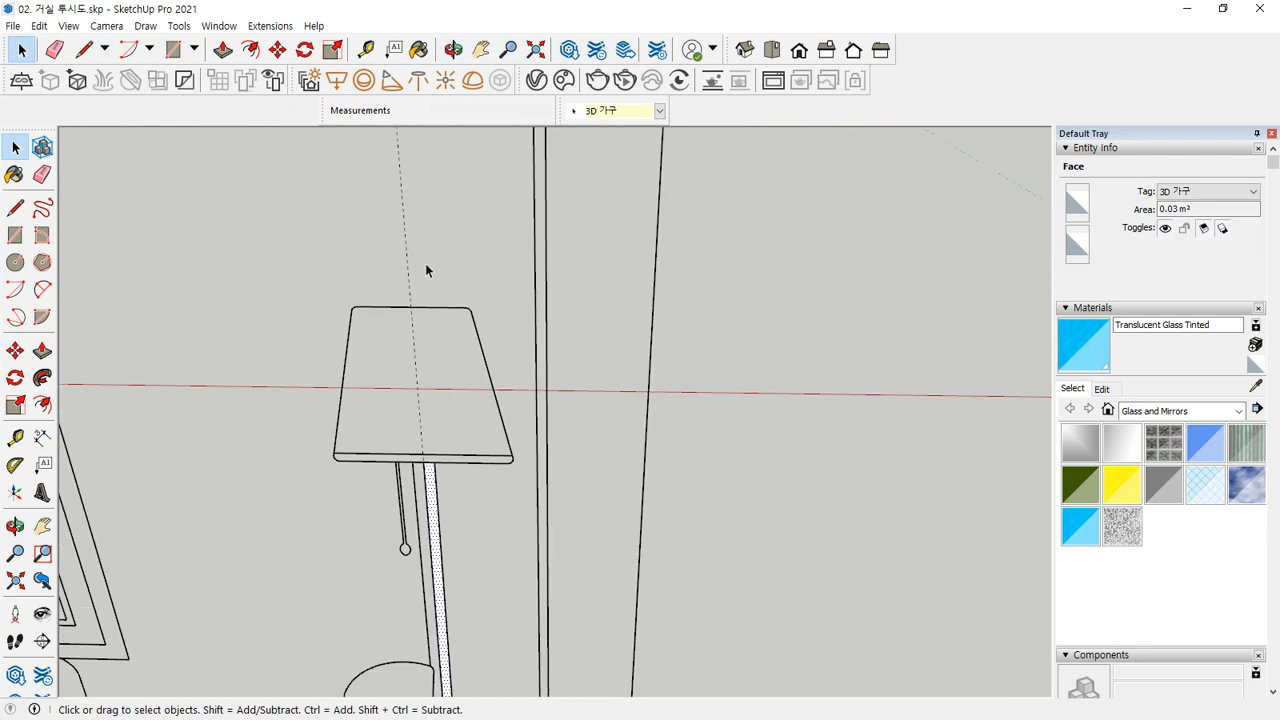
key(c)
click(405, 243)
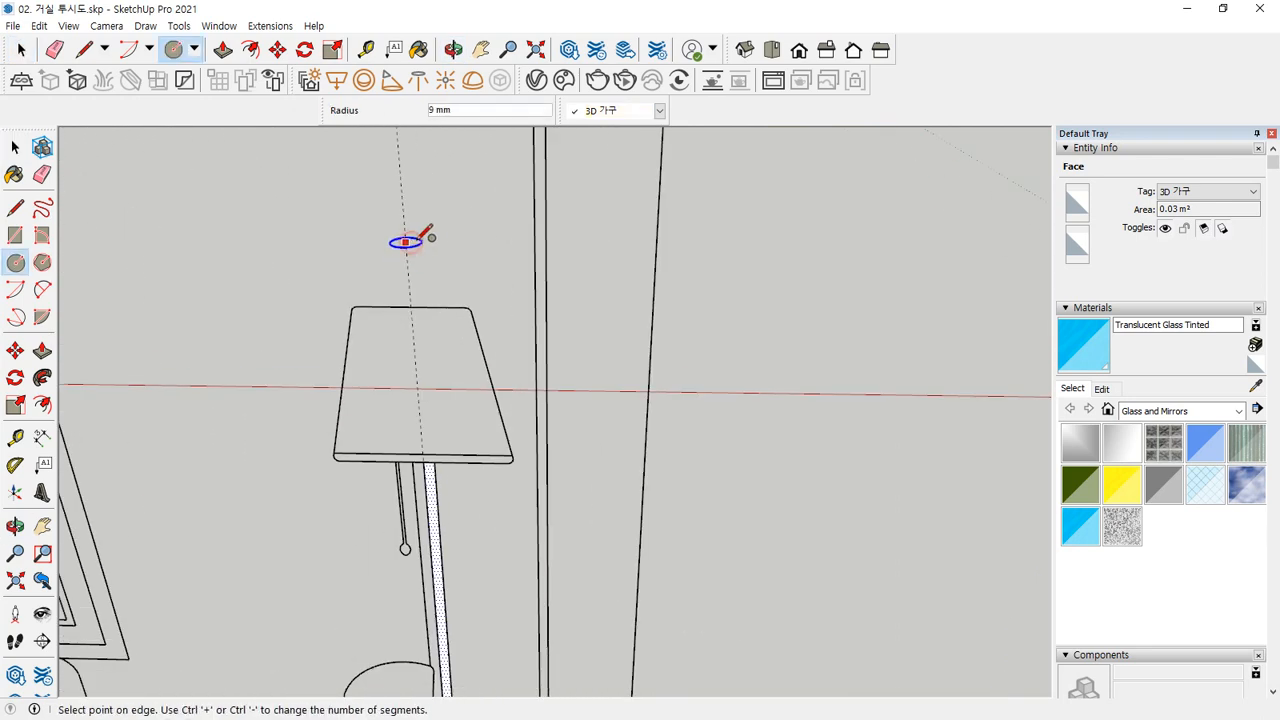
click(437, 242)
scroll(474, 311, down, 1)
key(space)
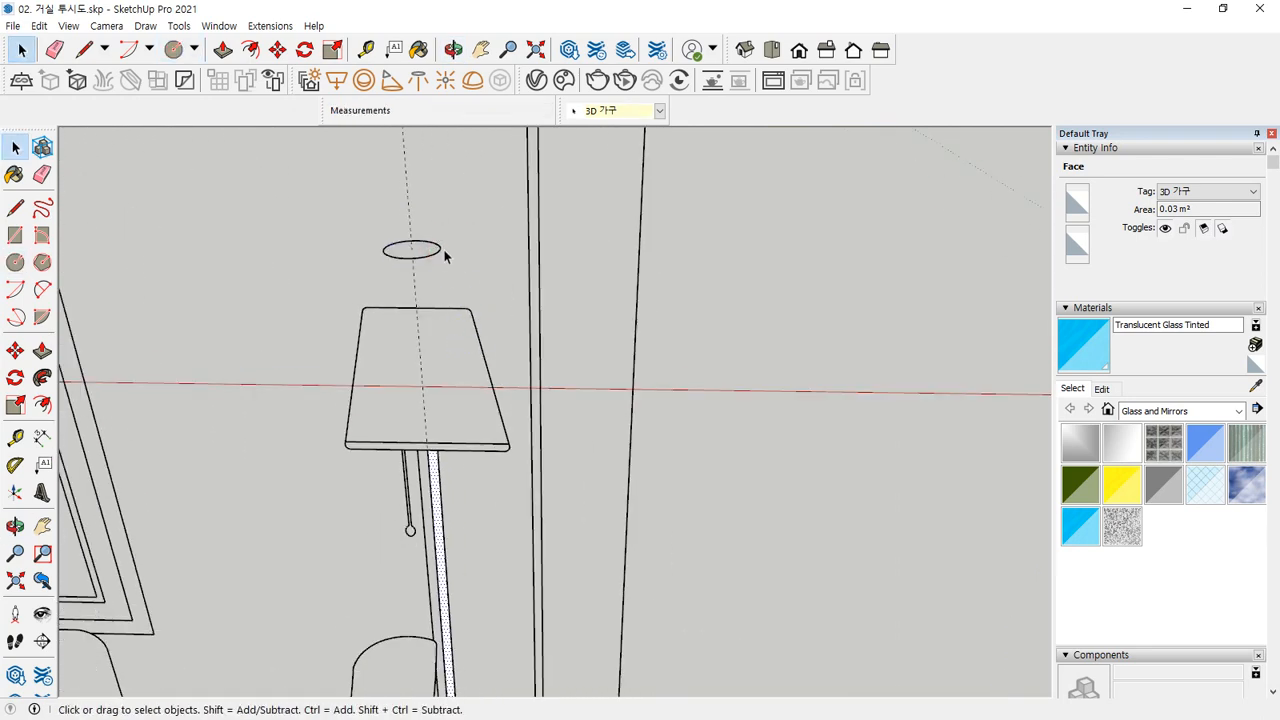
Step: Revolve the merged pole and base profile around the circle with Follow Me to form the lamp stand
double_click(411, 249)
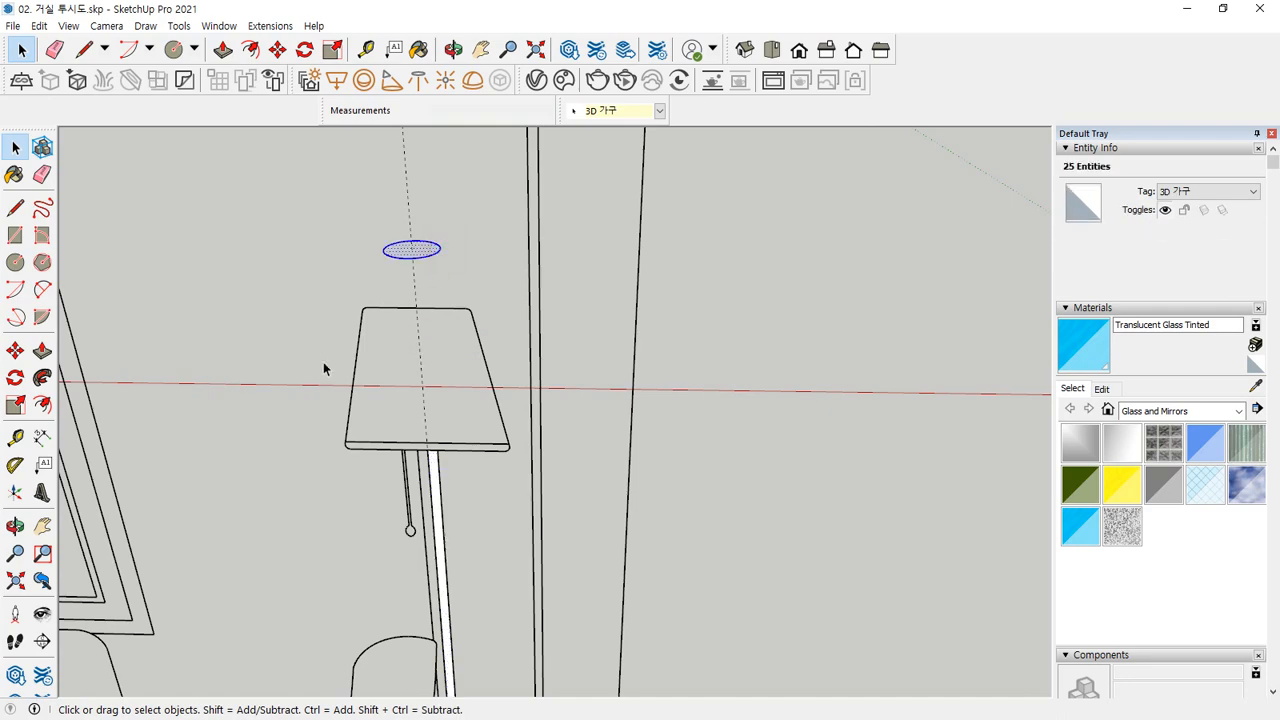
click(43, 380)
click(436, 481)
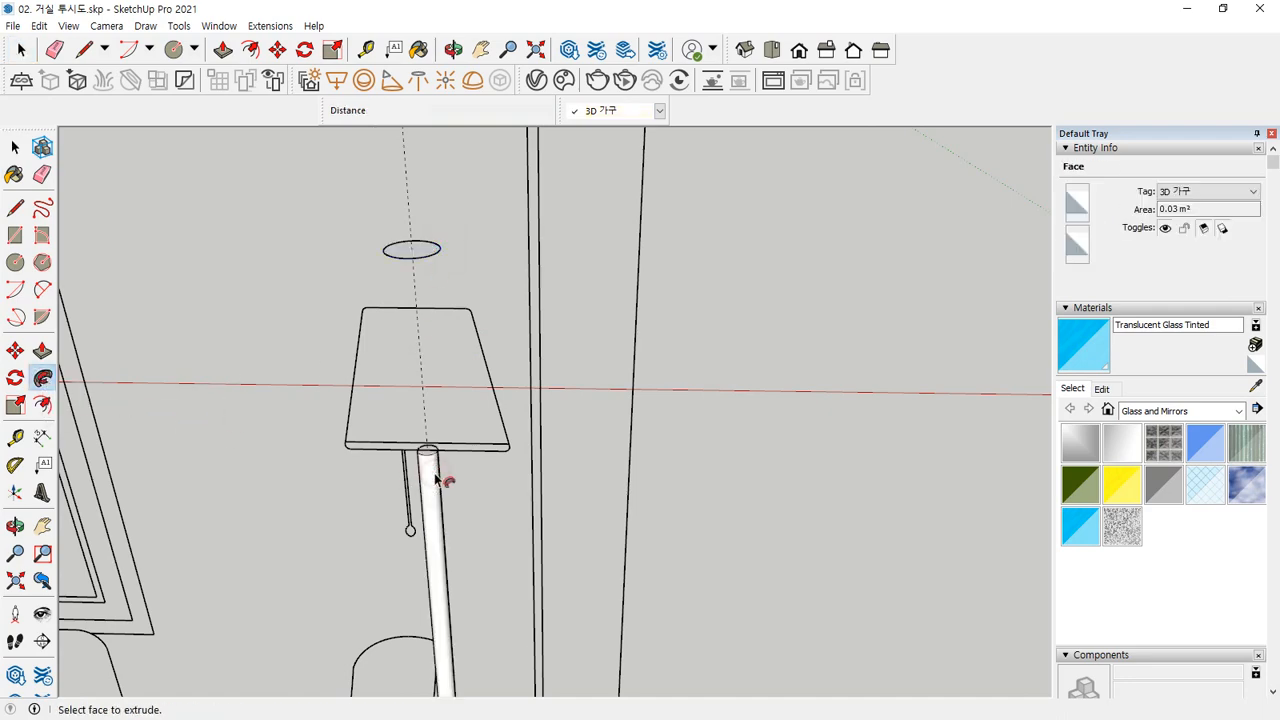
middle_drag(443, 480, 437, 248)
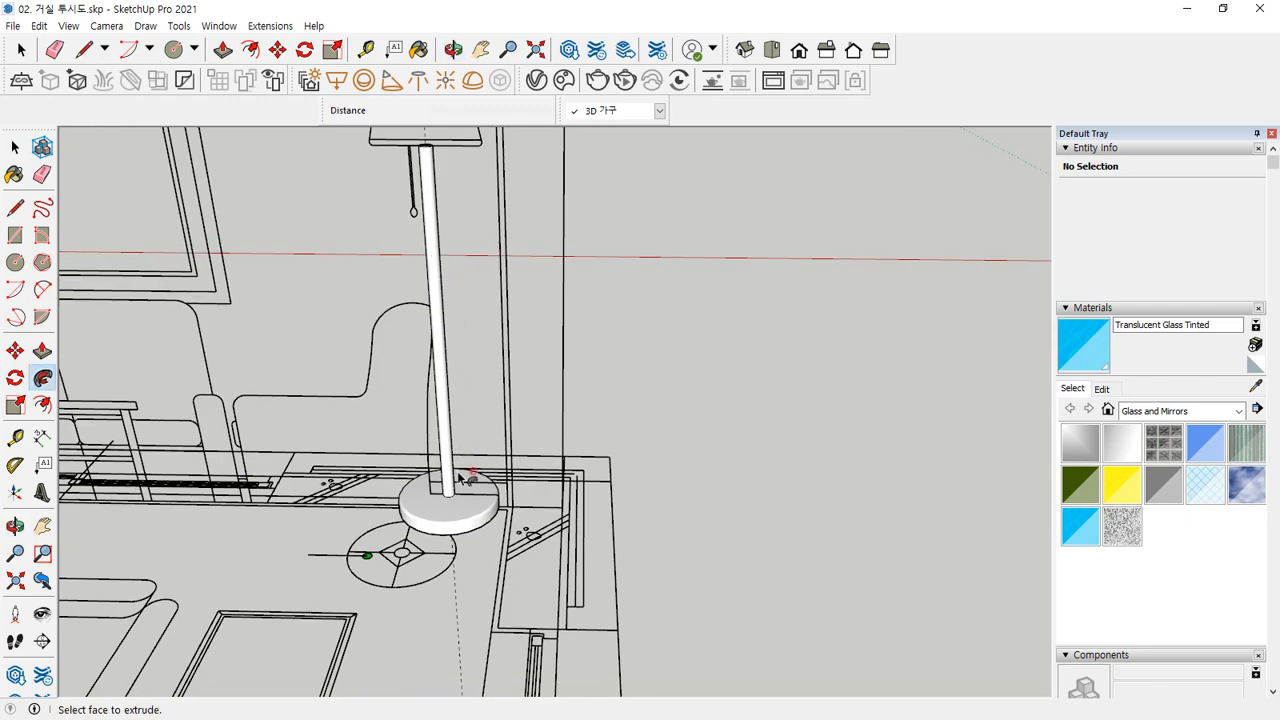
mouse_move(452, 502)
middle_down()
mouse_move(360, 386)
mouse_move(363, 369)
mouse_move(430, 500)
middle_up()
key(space)
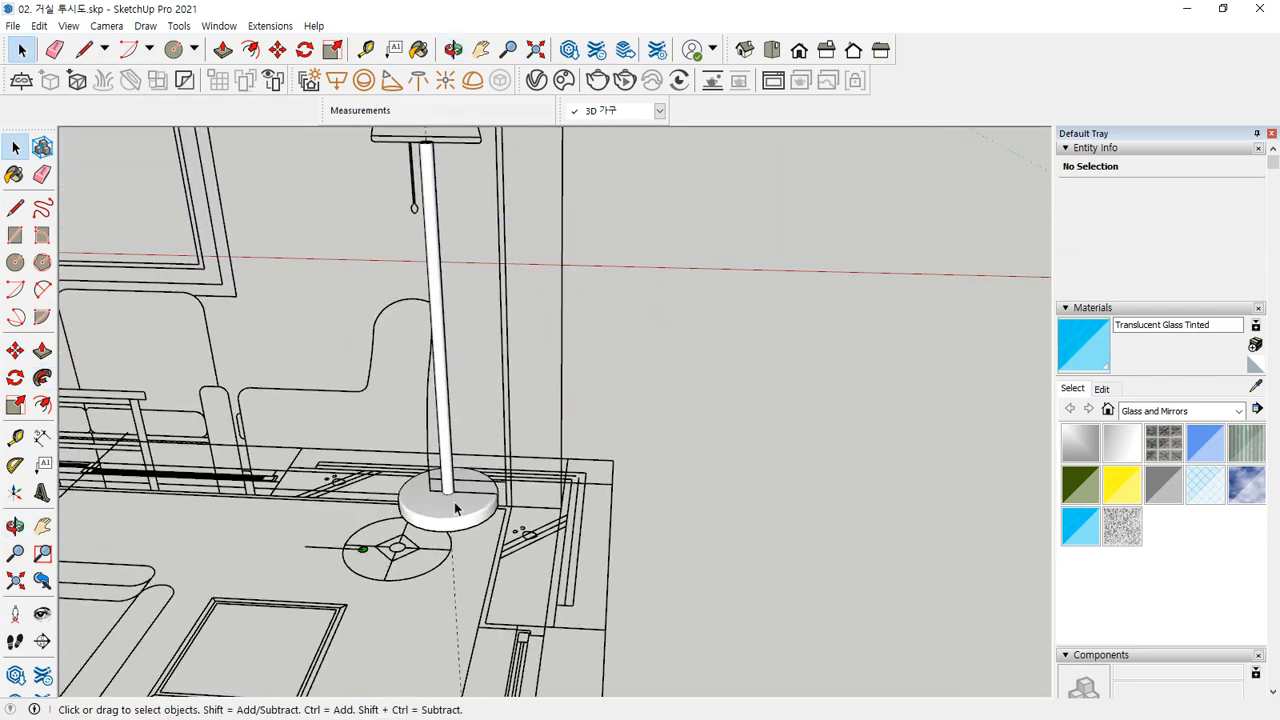
Step: Select all the connected geometry of the lamp stand and make it a group
triple_click(462, 513)
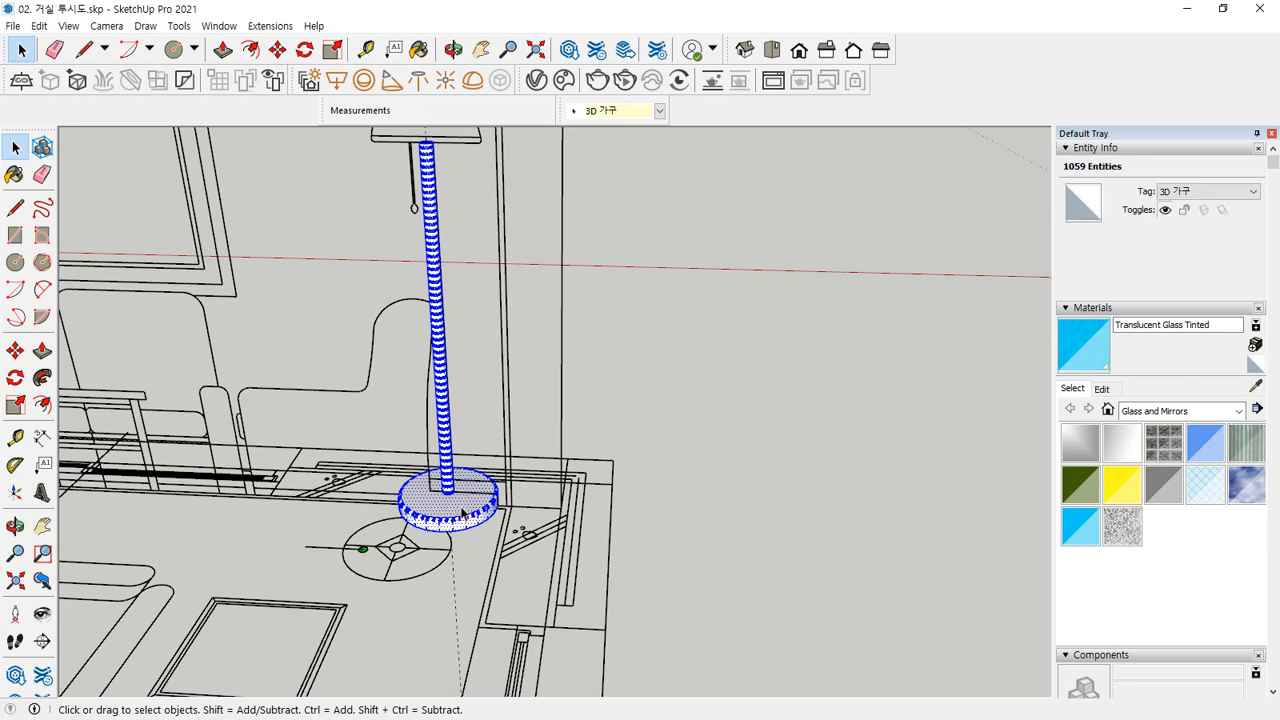
right_click(462, 513)
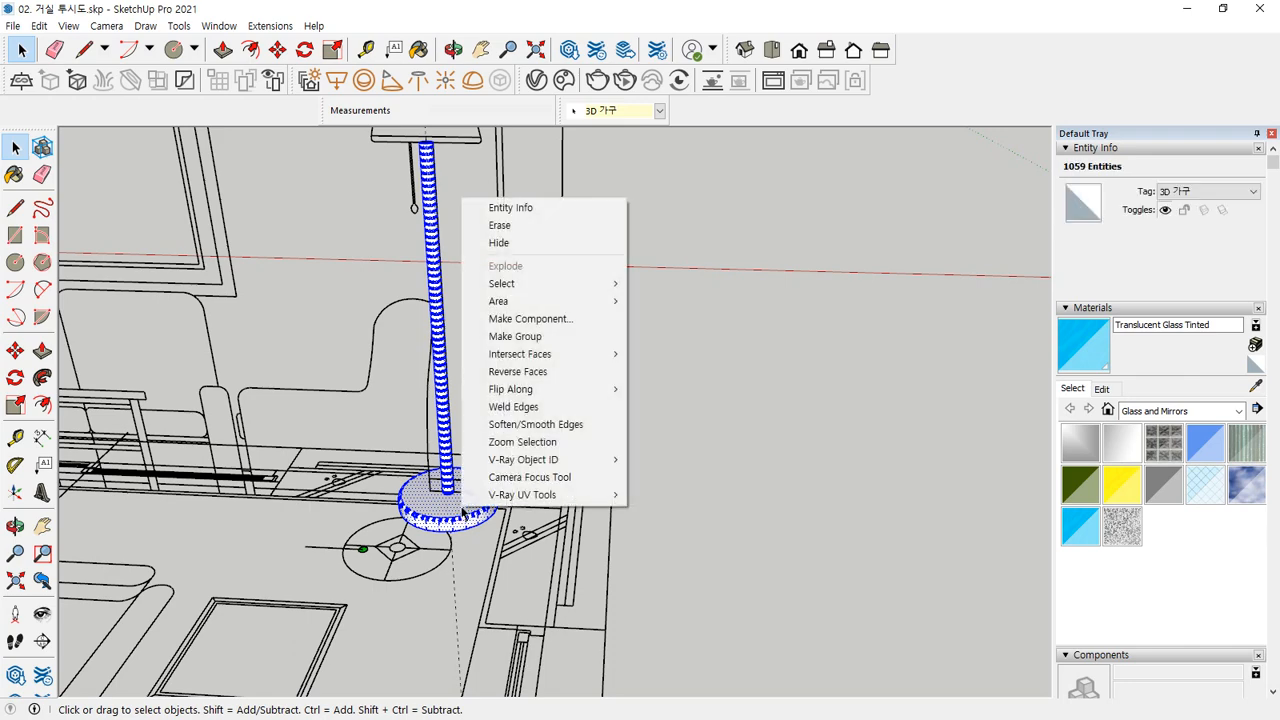
click(550, 336)
middle_drag(470, 320, 511, 374)
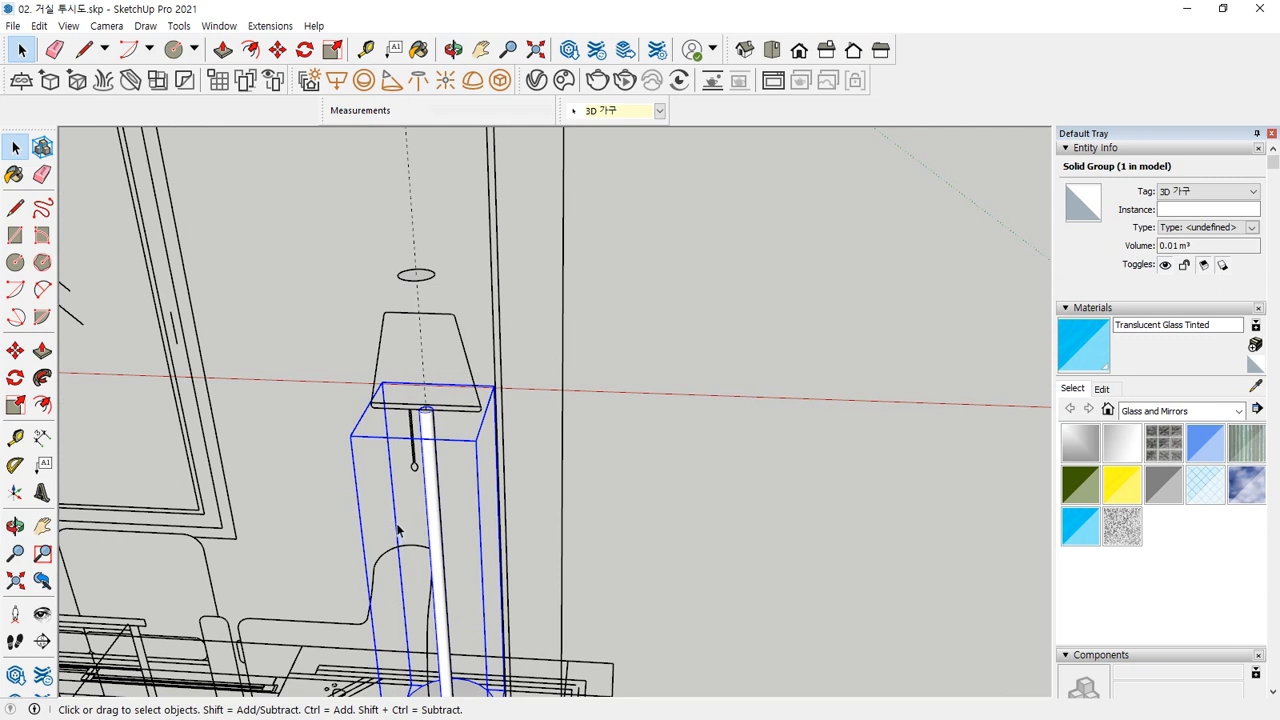
Step: Draw a centre line through the lampshade along the guide, from its upper edge down to the top of the pole
click(470, 377)
scroll(466, 378, up, 5)
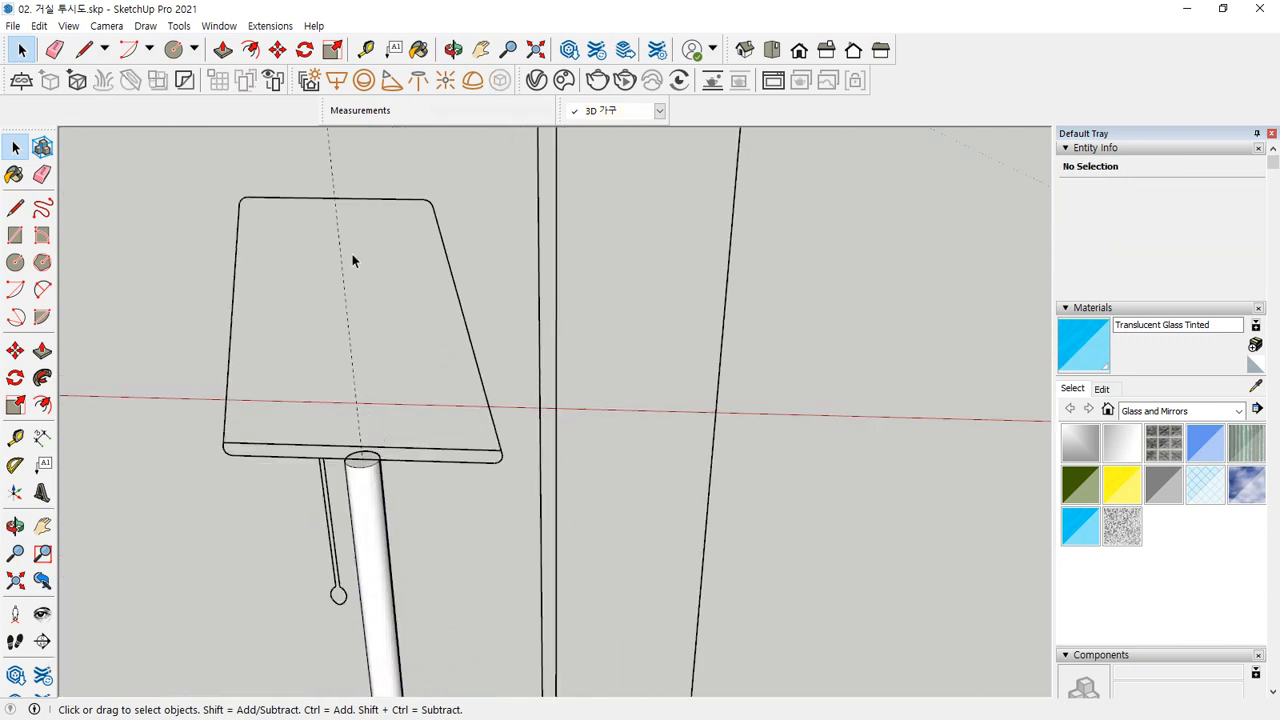
key(l)
click(334, 196)
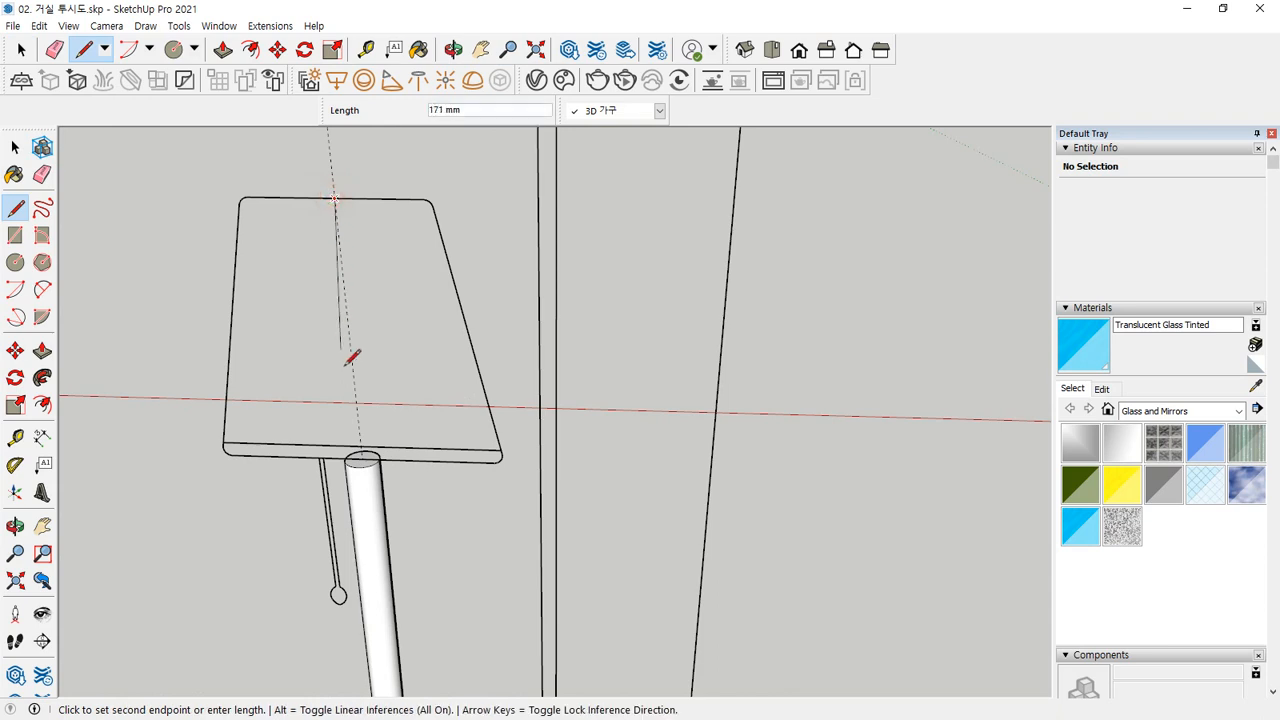
click(364, 457)
Step: Draw straight lines from the centre line along the lampshade's lower and upper edges, extending past its sloping side
click(634, 465)
key(Escape)
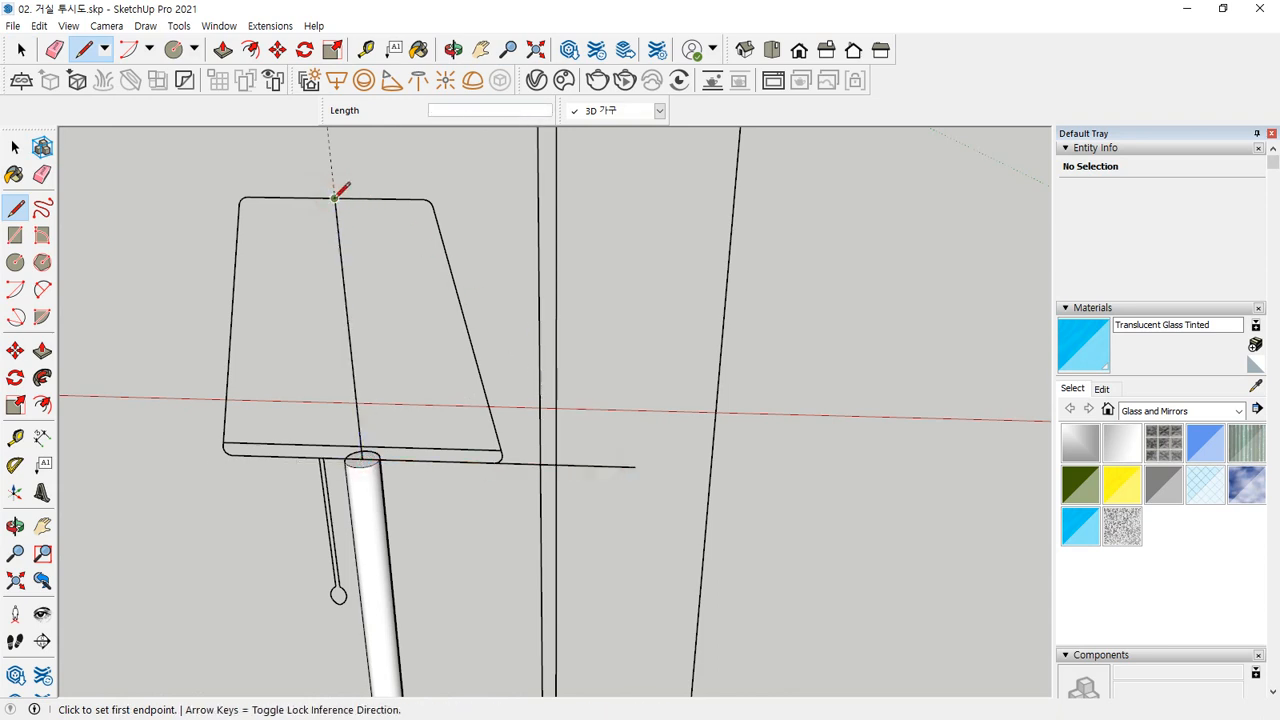
click(335, 197)
click(598, 202)
key(Escape)
Step: Trace the lampshade's sloping side with a line about 427 mm long that extends past the upper and lower edges
click(436, 217)
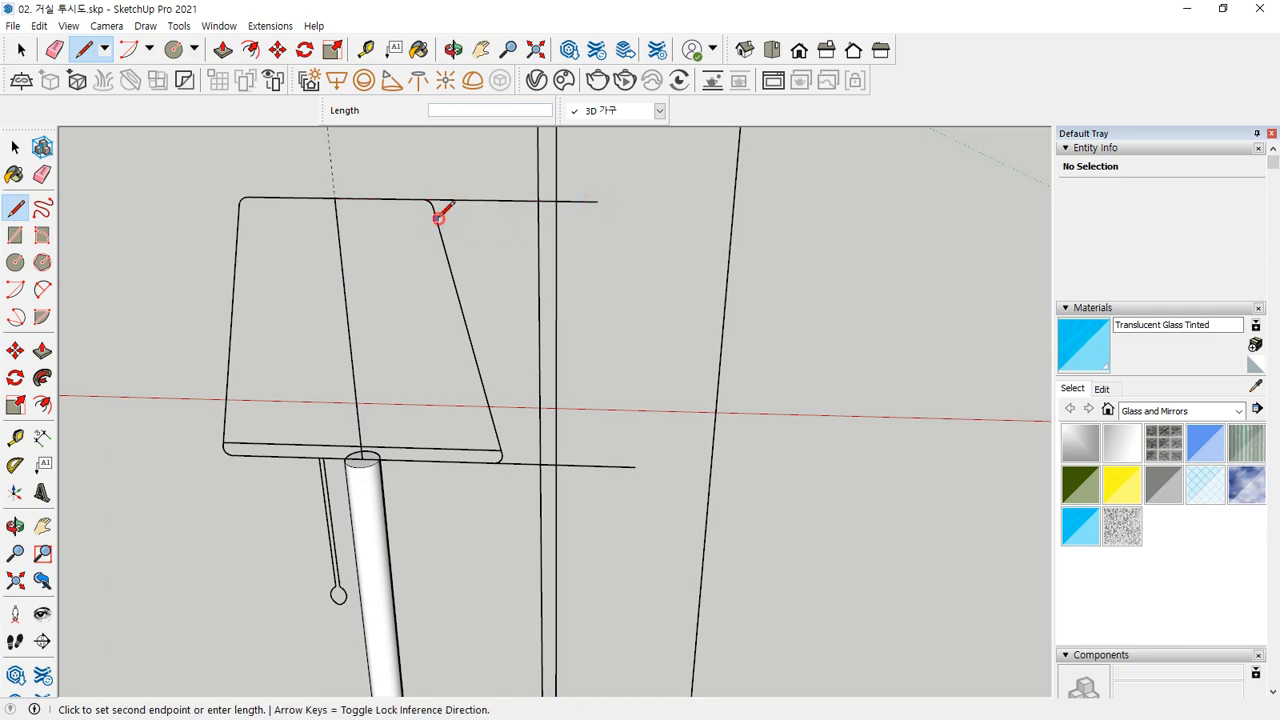
click(516, 504)
click(430, 204)
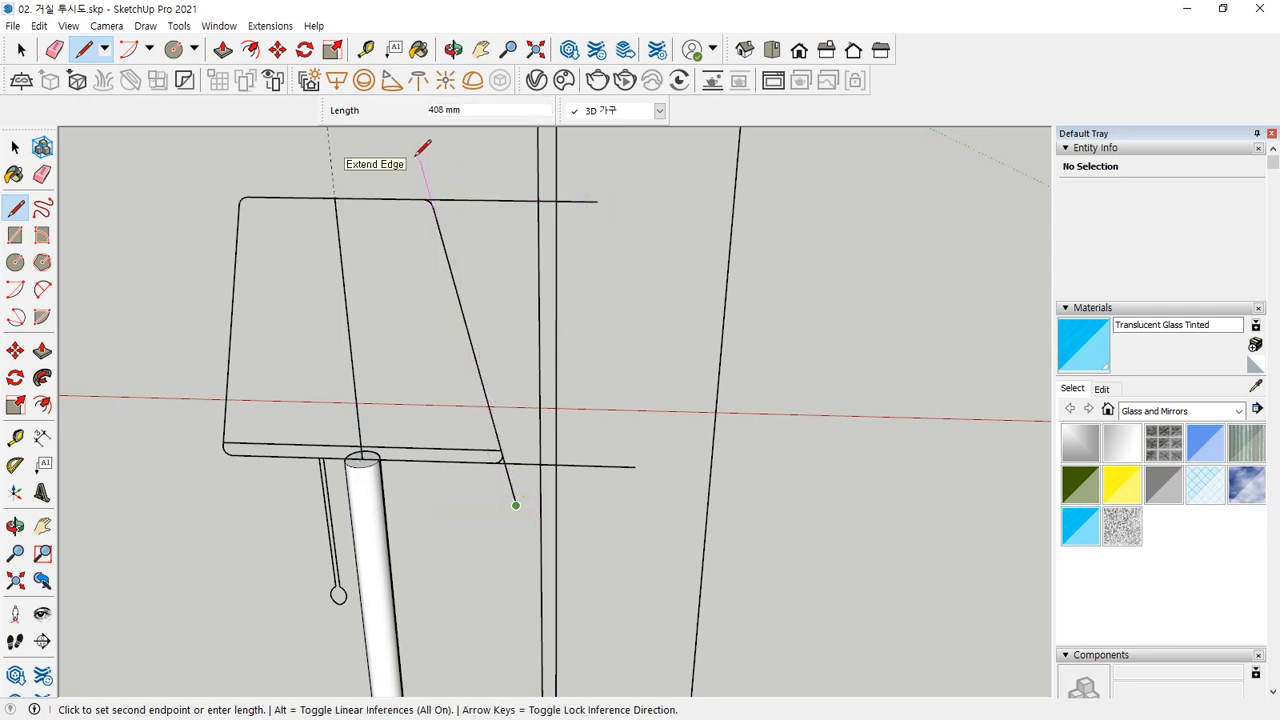
scroll(415, 151, up, 2)
scroll(426, 199, down, 2)
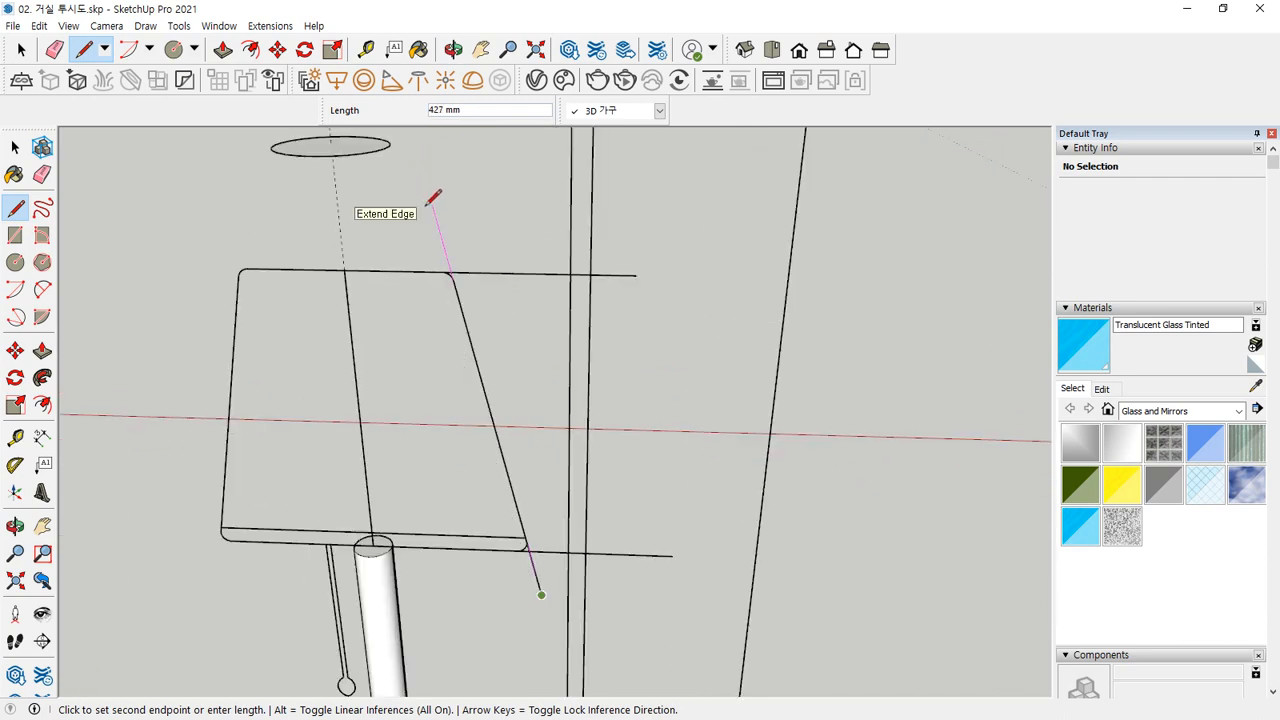
click(427, 206)
Step: Trace the rounding of the lampshade's upper outer corner with a two-point arc from the sloping side to the upper edge
scroll(468, 304, up, 2)
scroll(468, 300, down, 1)
scroll(384, 216, up, 1)
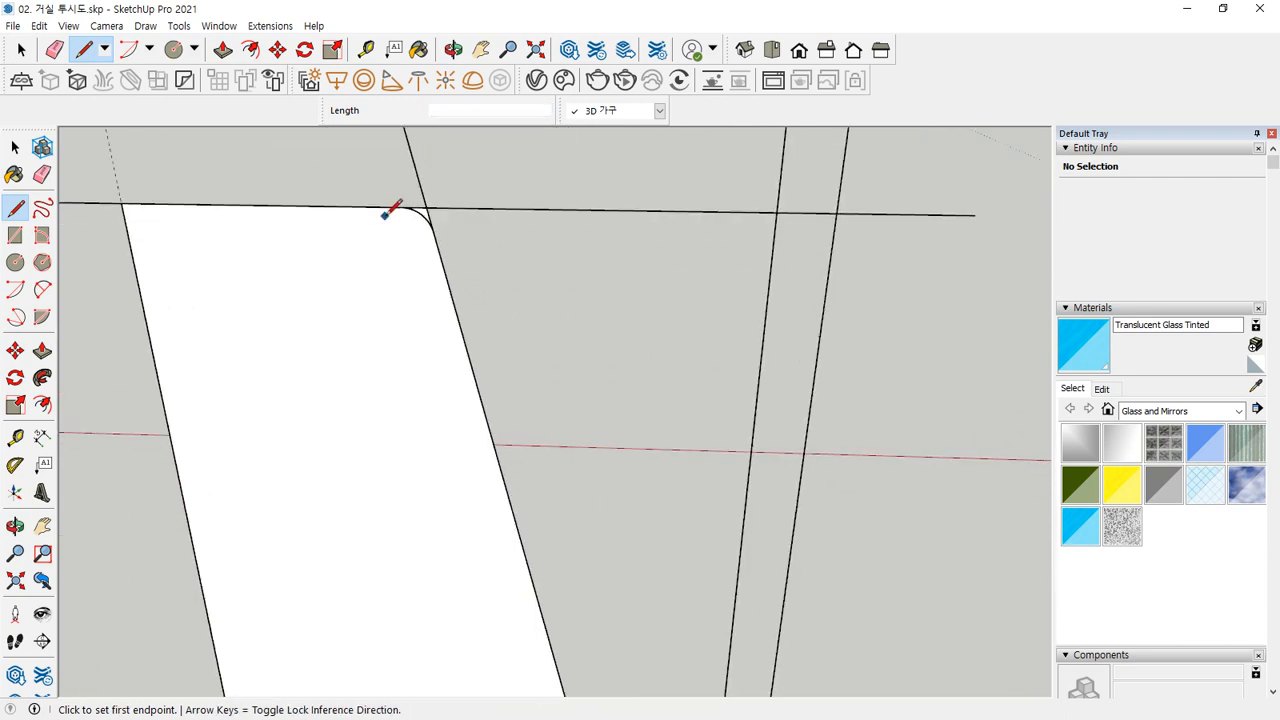
scroll(388, 212, up, 1)
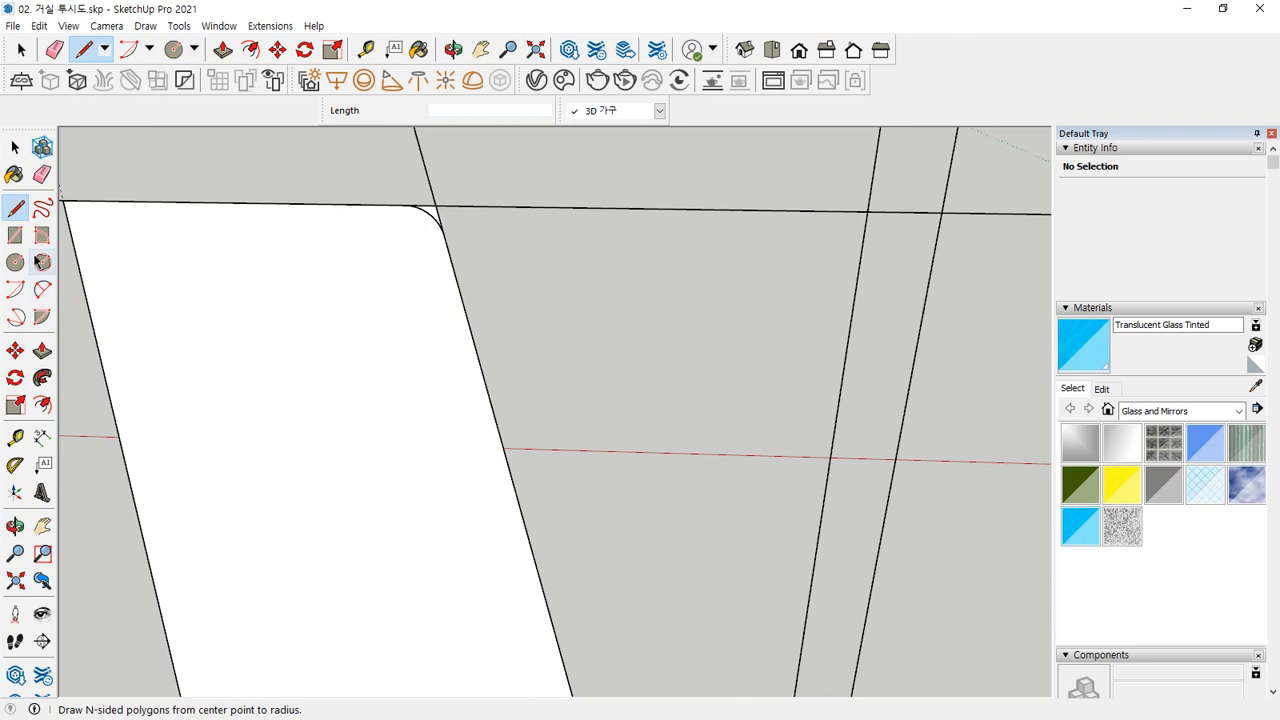
click(42, 289)
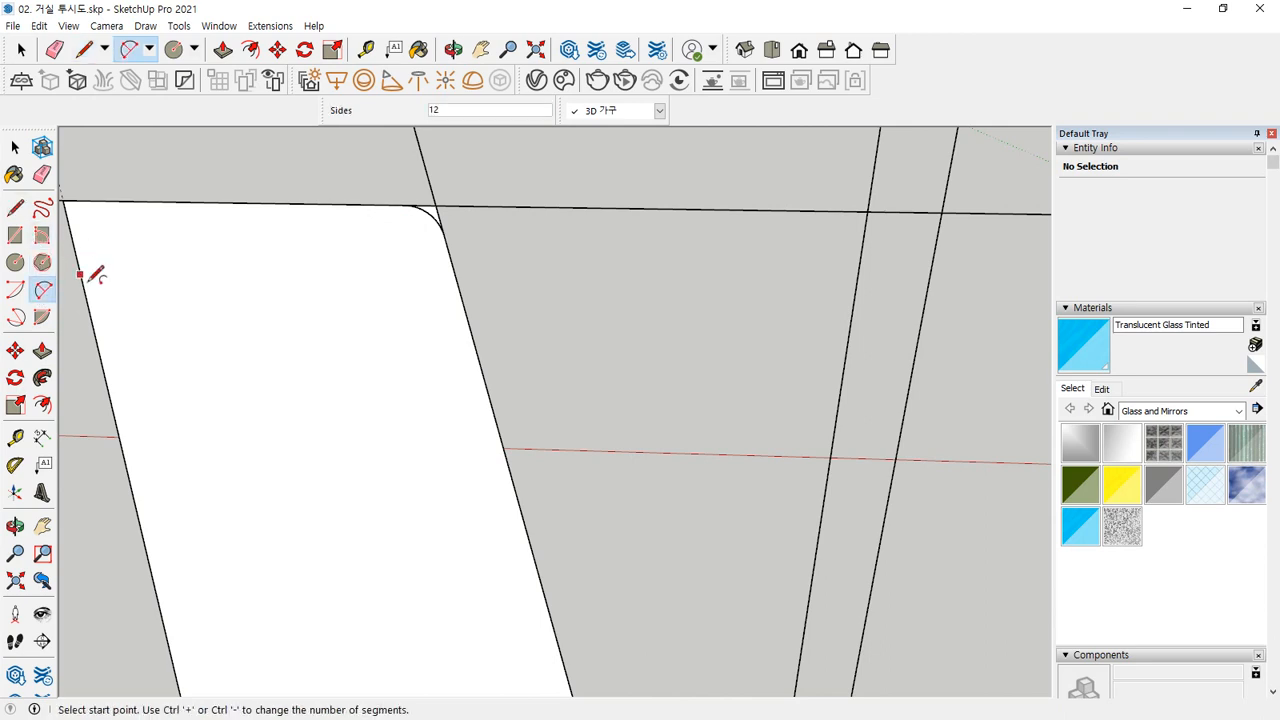
click(15, 289)
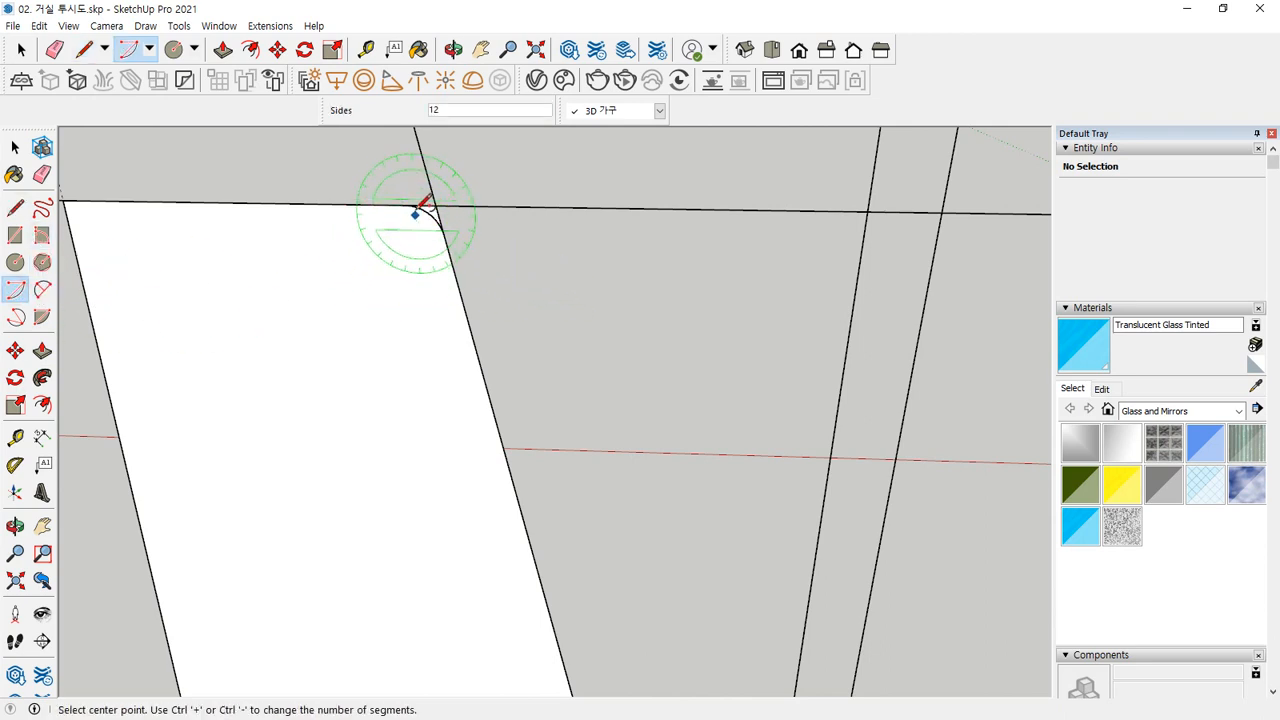
click(42, 289)
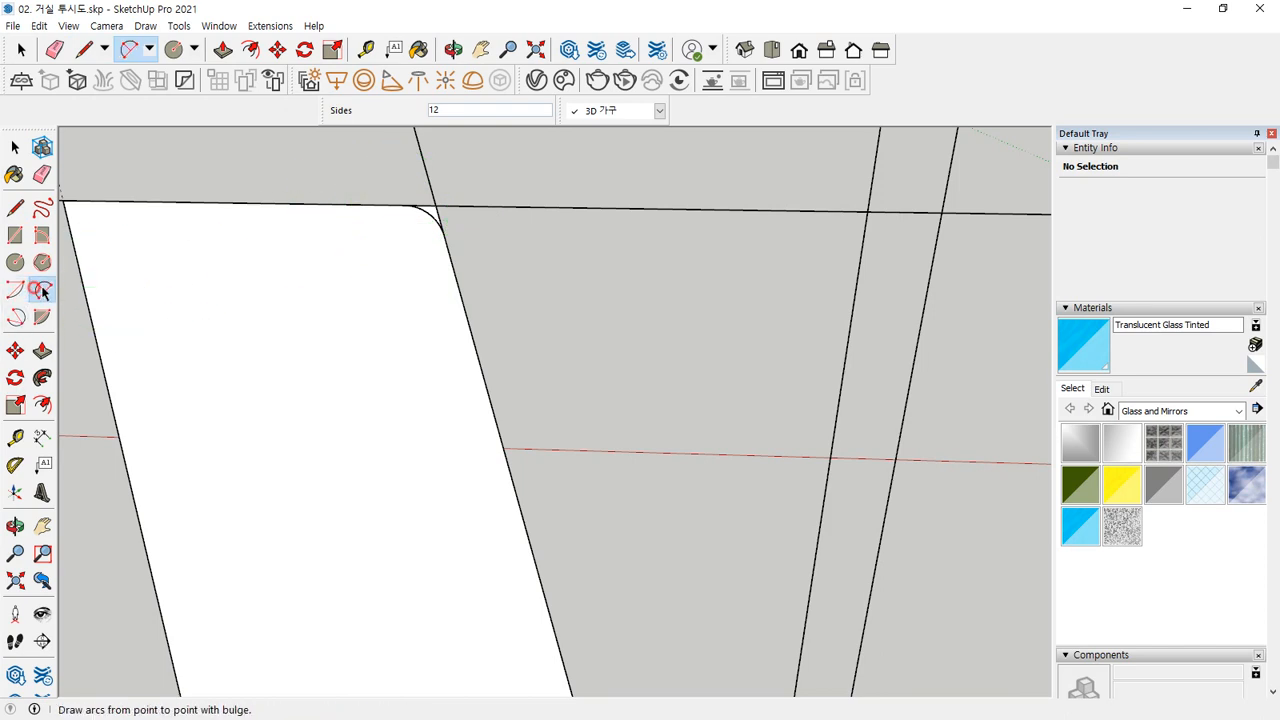
click(445, 236)
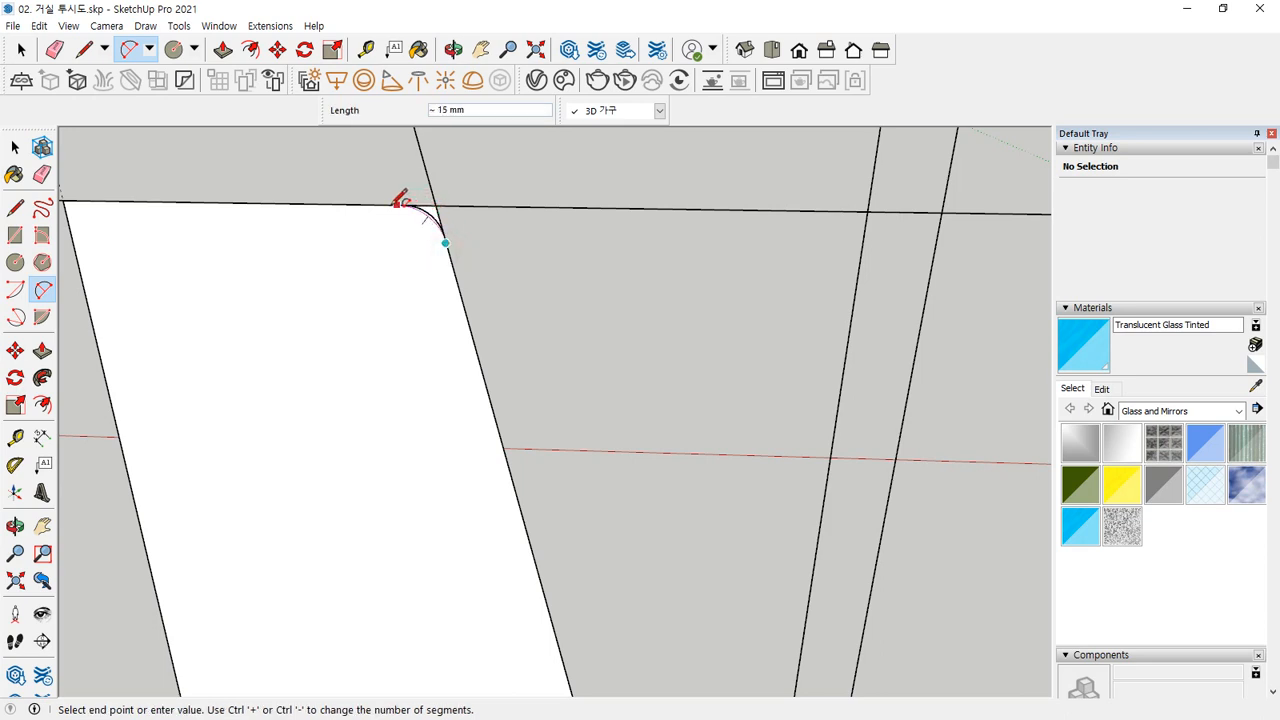
scroll(396, 203, up, 3)
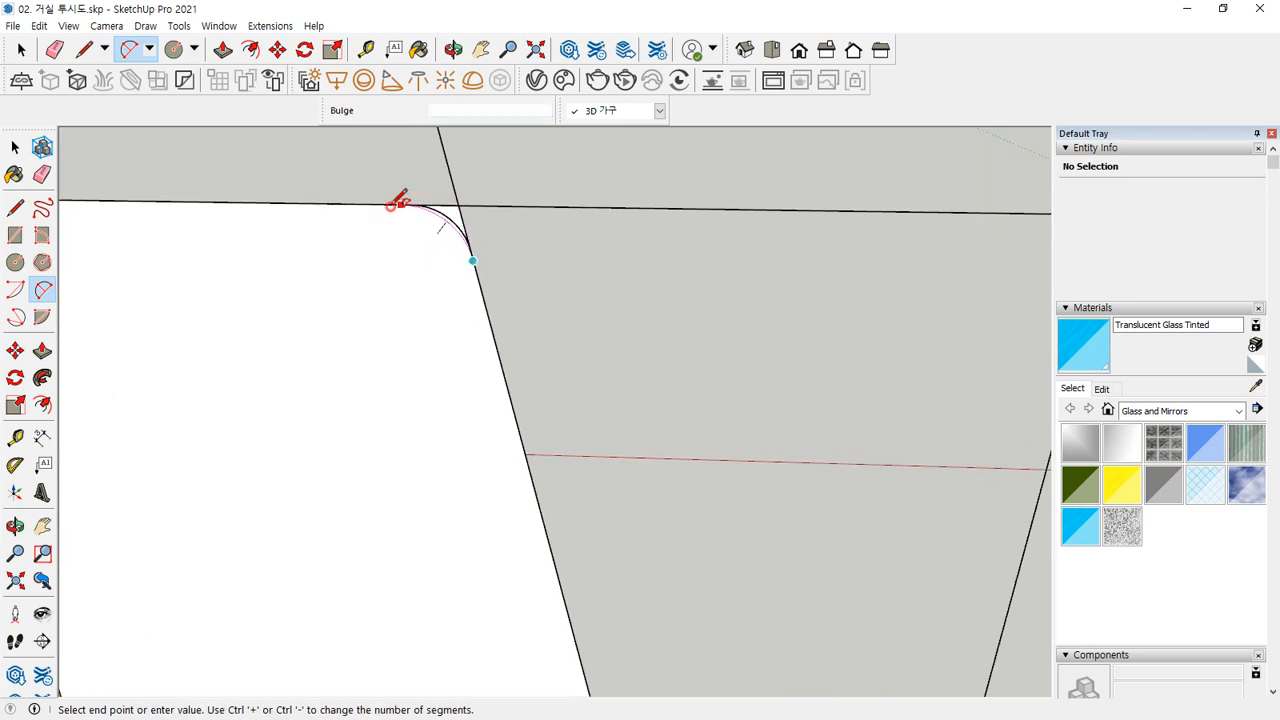
click(397, 204)
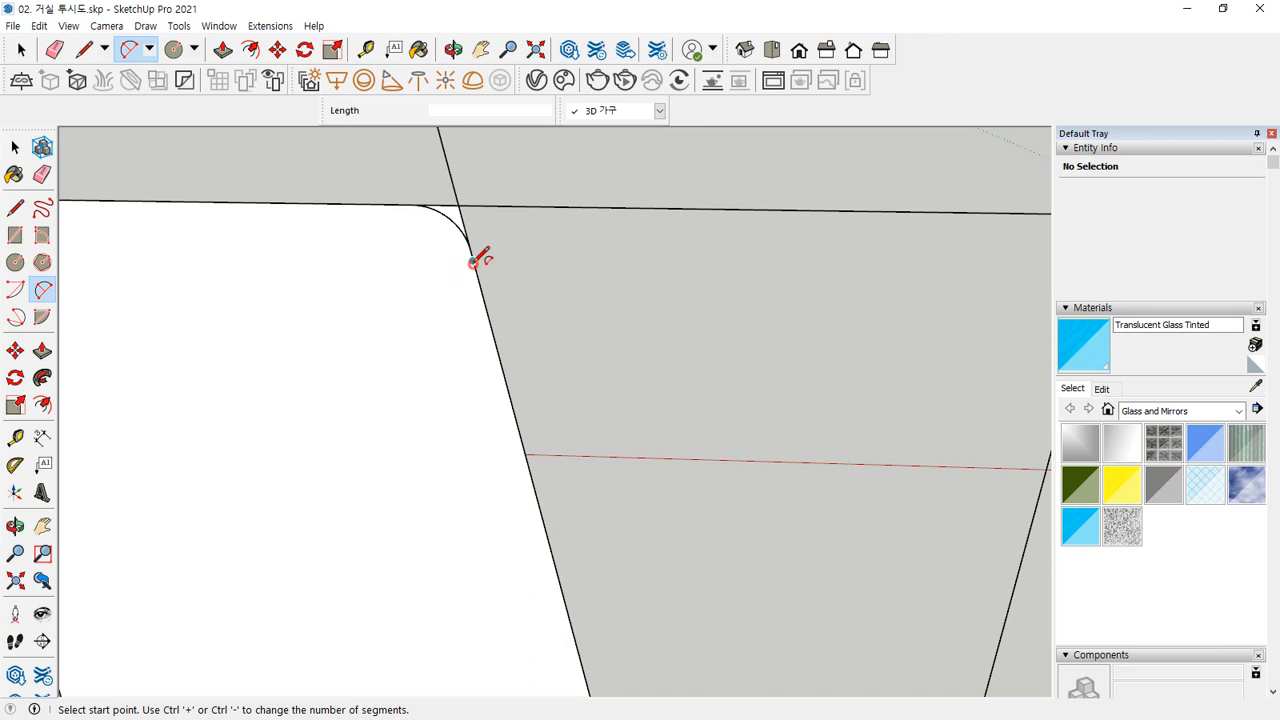
click(473, 261)
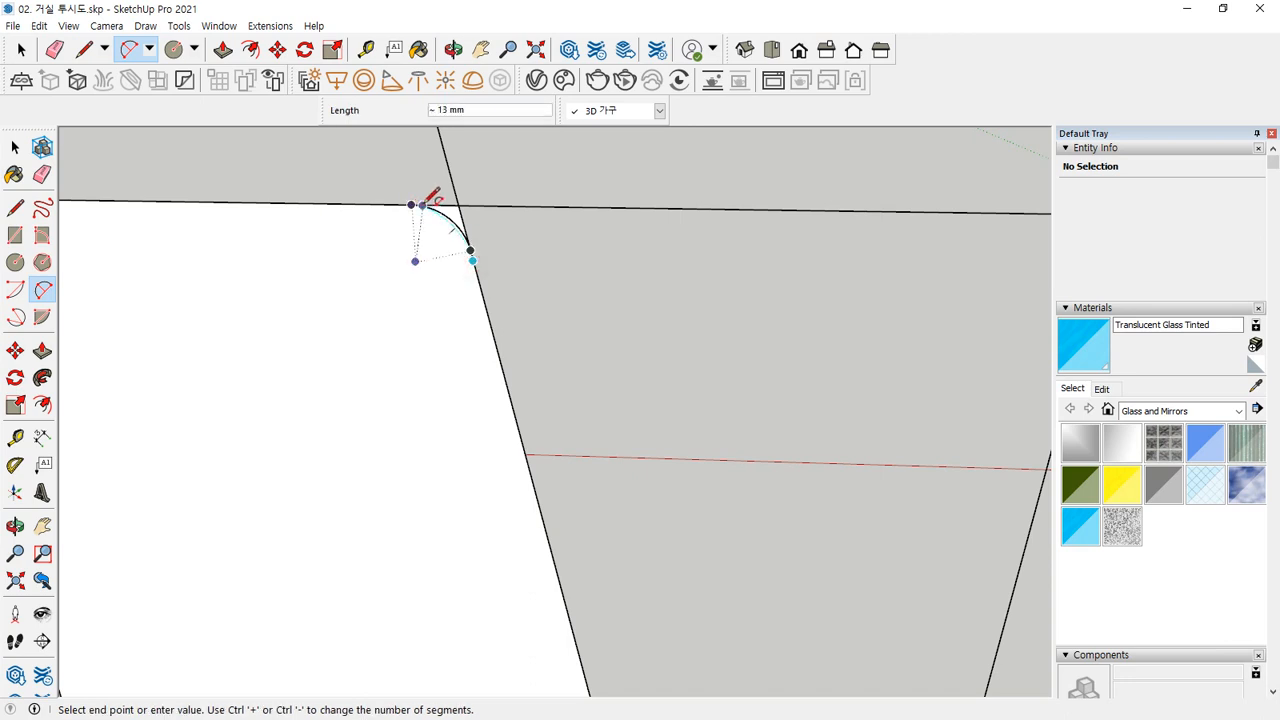
click(412, 204)
scroll(452, 198, up, 5)
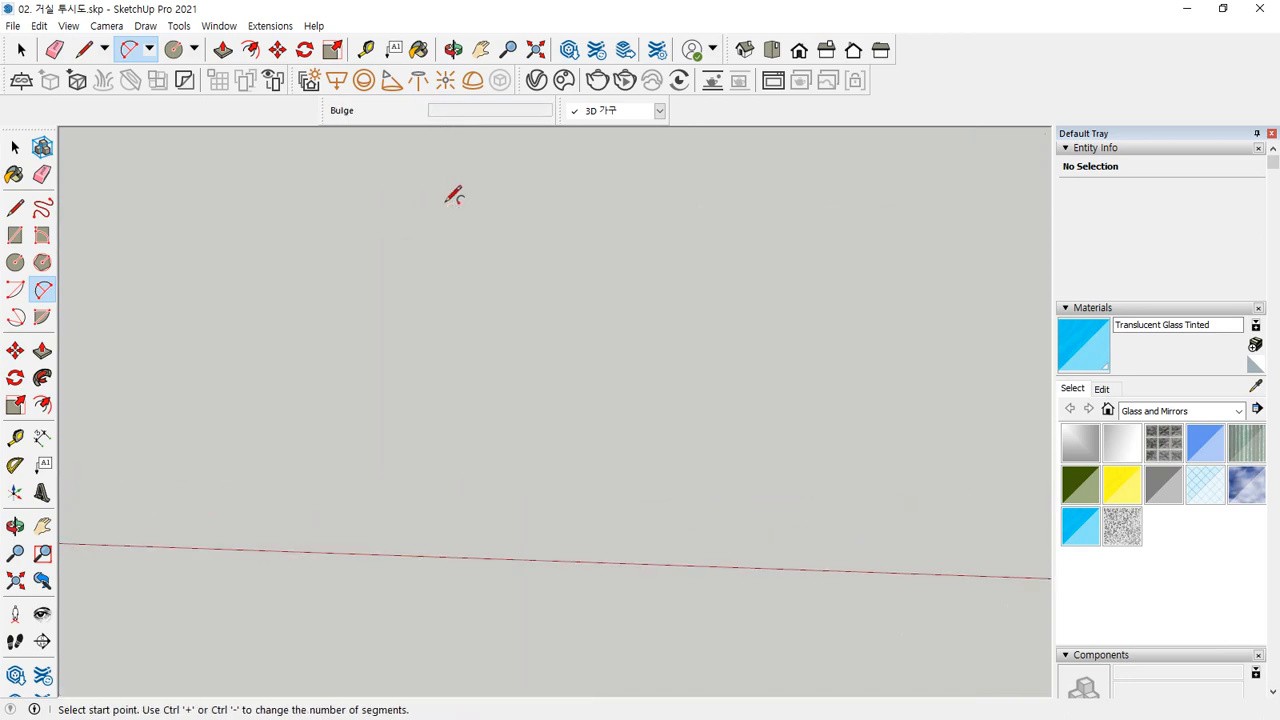
Step: Erase the line ends overhanging the lampshade's rounded upper corner and select the half-shade face
scroll(452, 200, down, 2)
key(e)
mouse_move(443, 309)
mouse_down()
mouse_move(528, 391)
mouse_move(434, 354)
mouse_up()
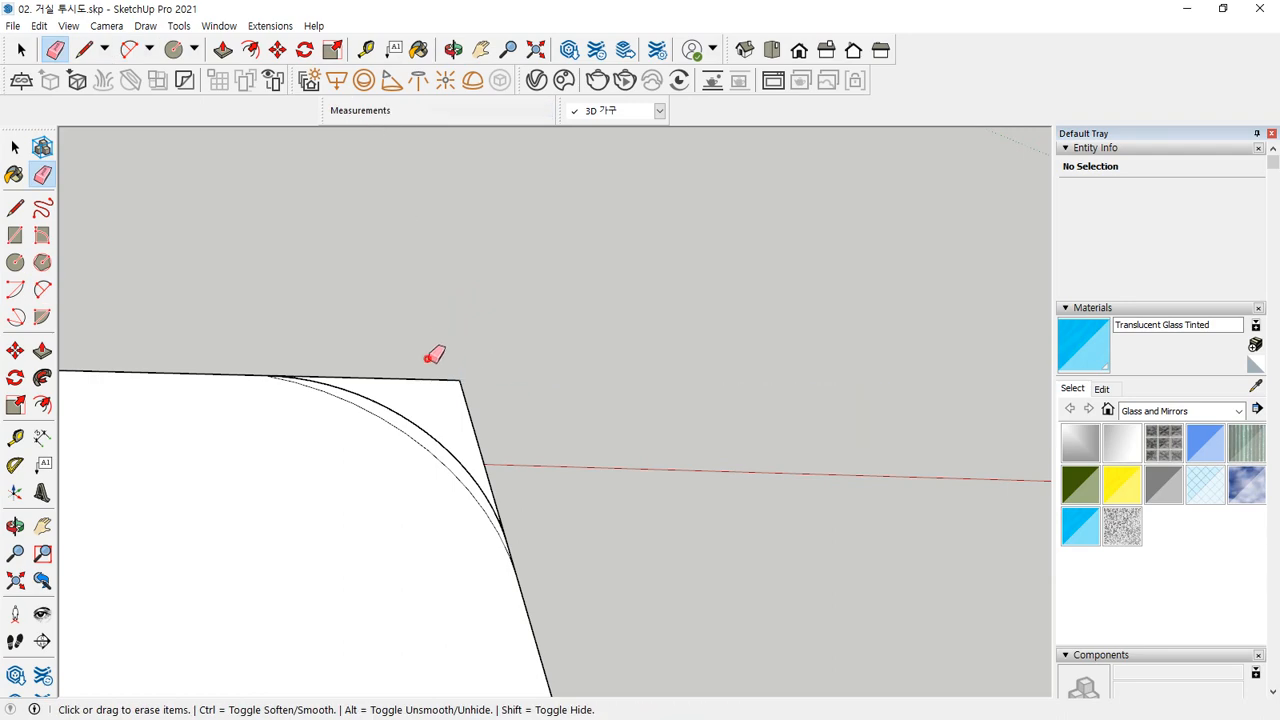
click(487, 421)
scroll(430, 402, down, 7)
scroll(427, 402, up, 7)
scroll(420, 457, down, 2)
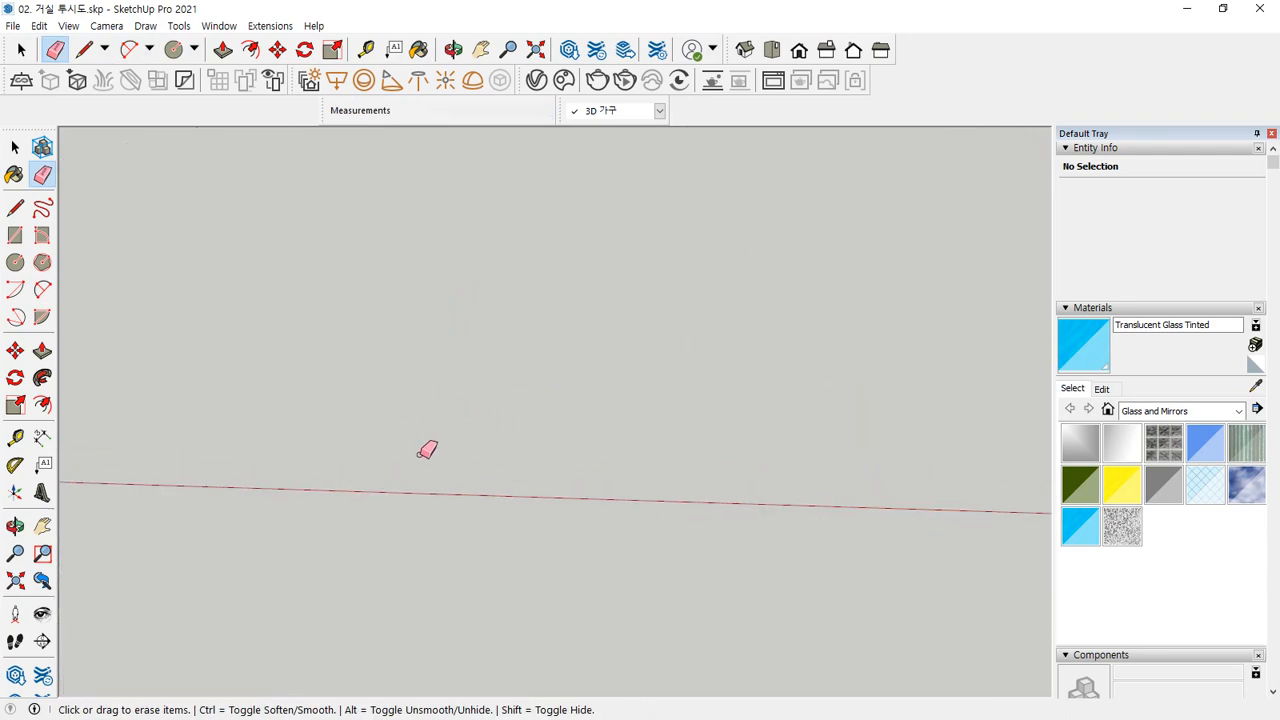
scroll(594, 354, down, 6)
scroll(711, 258, up, 10)
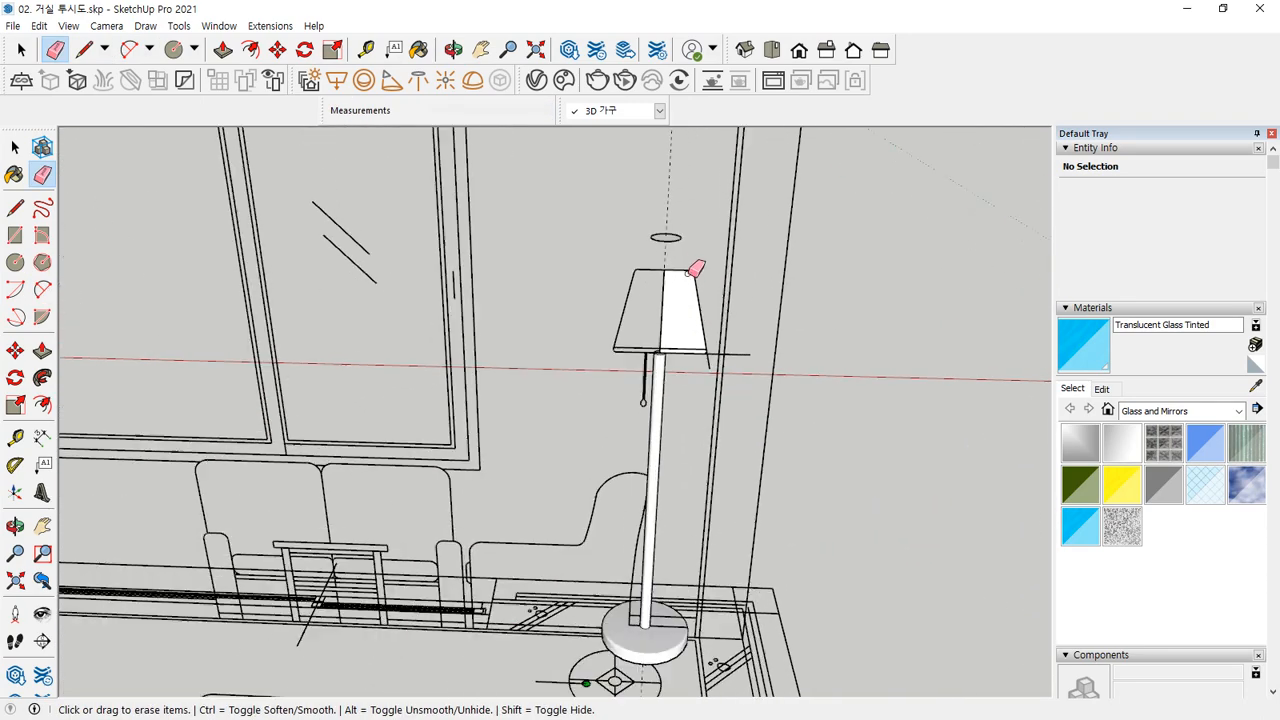
scroll(705, 264, up, 3)
scroll(671, 271, down, 1)
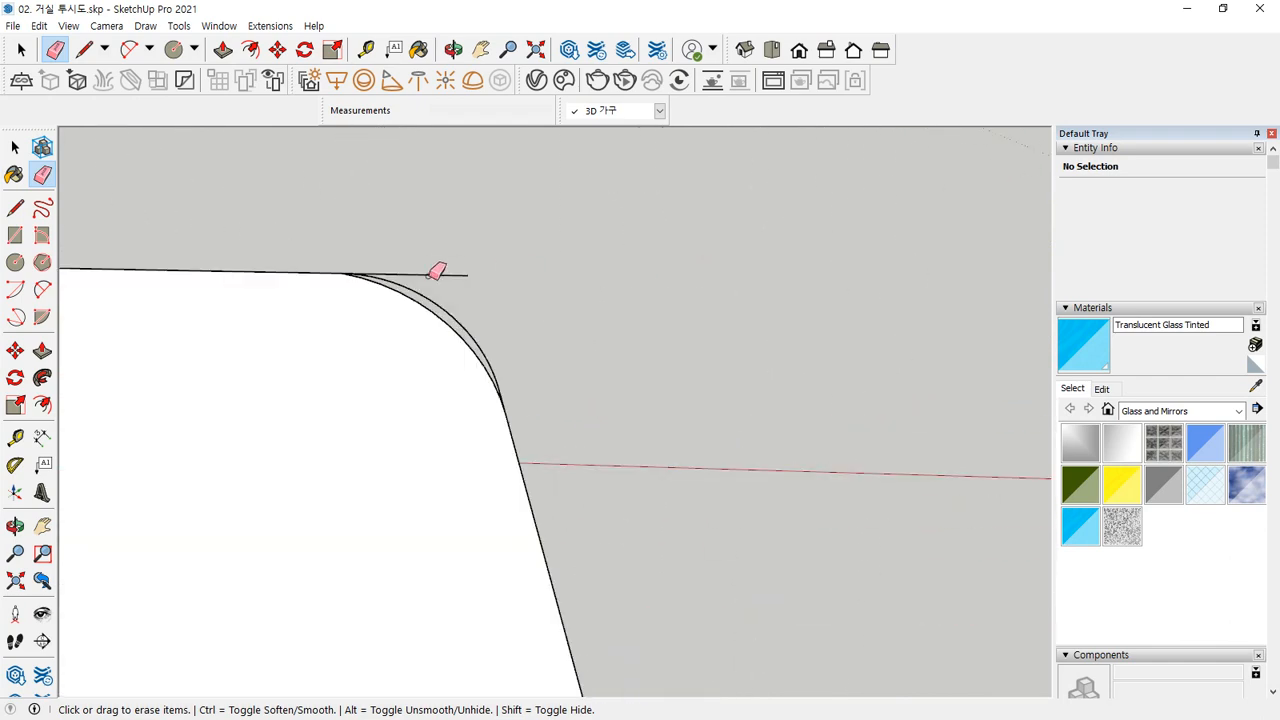
key(space)
click(413, 372)
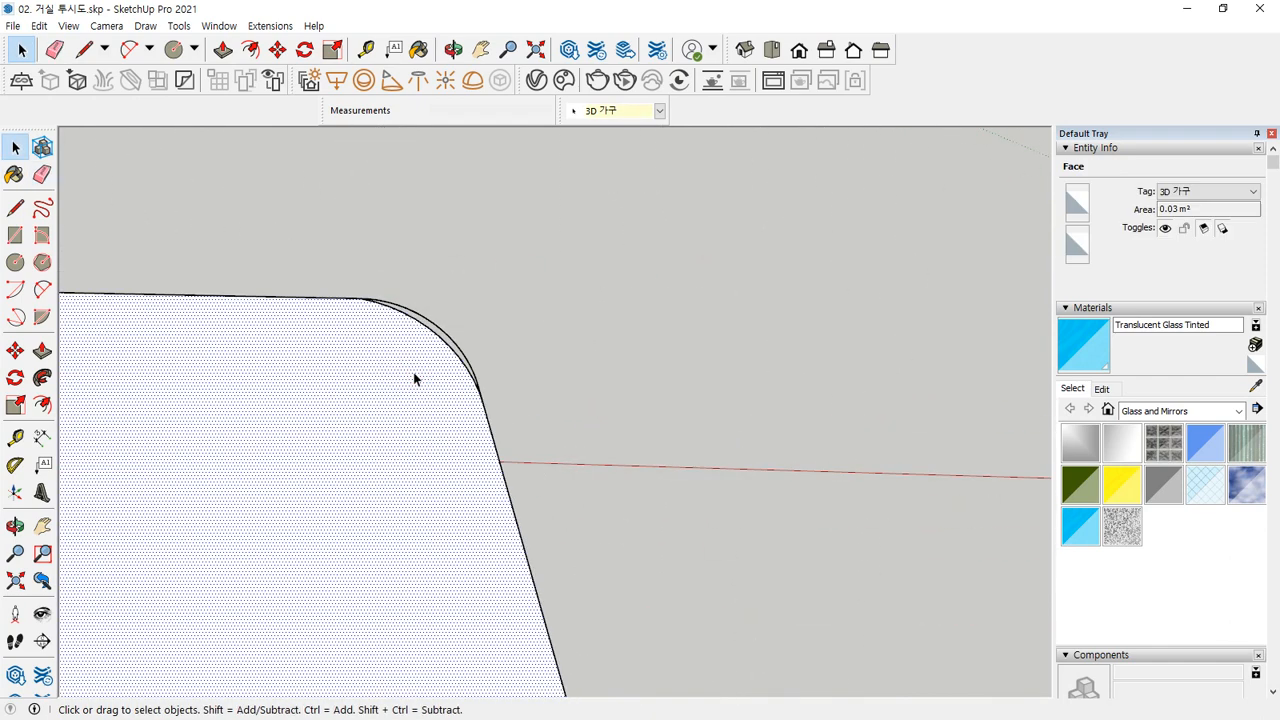
Step: Trace the lampshade's lower outer corner with a two-point arc about 16 mm across and erase the overhanging line ends
scroll(419, 372, down, 2)
scroll(410, 412, down, 2)
mouse_move(405, 468)
middle_down()
mouse_move(411, 522)
mouse_move(420, 488)
middle_up()
scroll(430, 497, up, 3)
scroll(459, 491, down, 3)
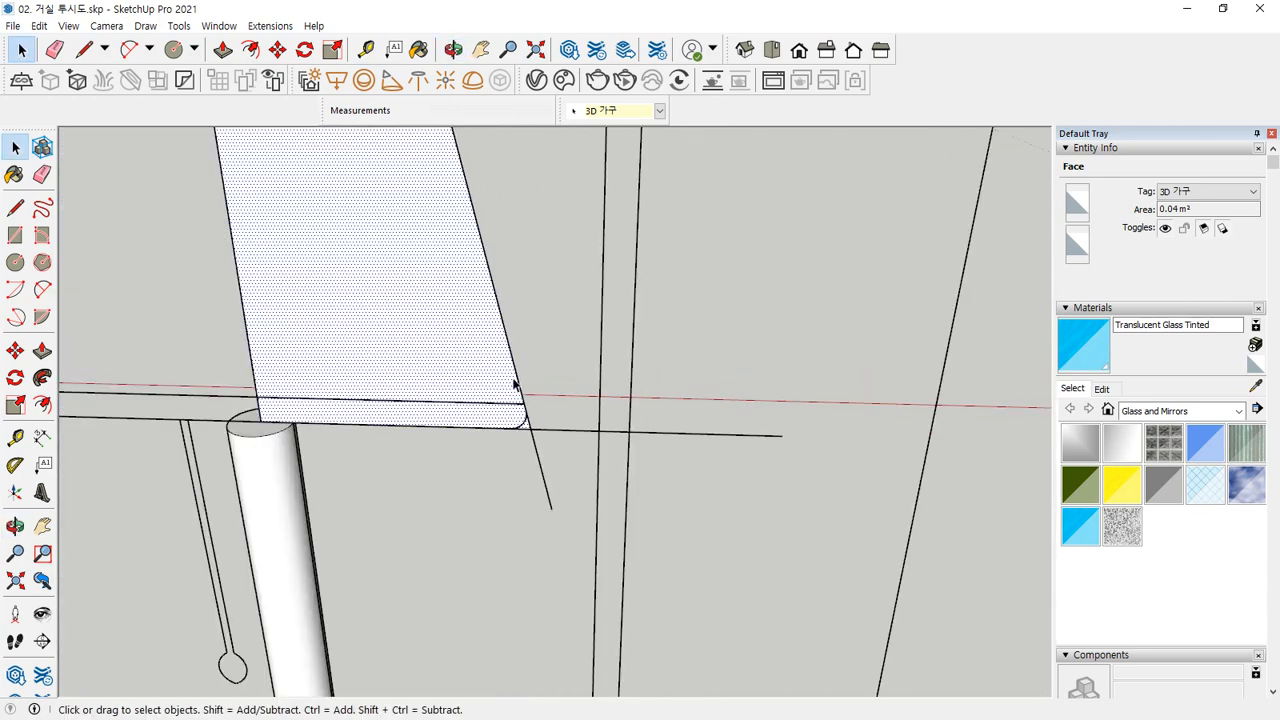
key(a)
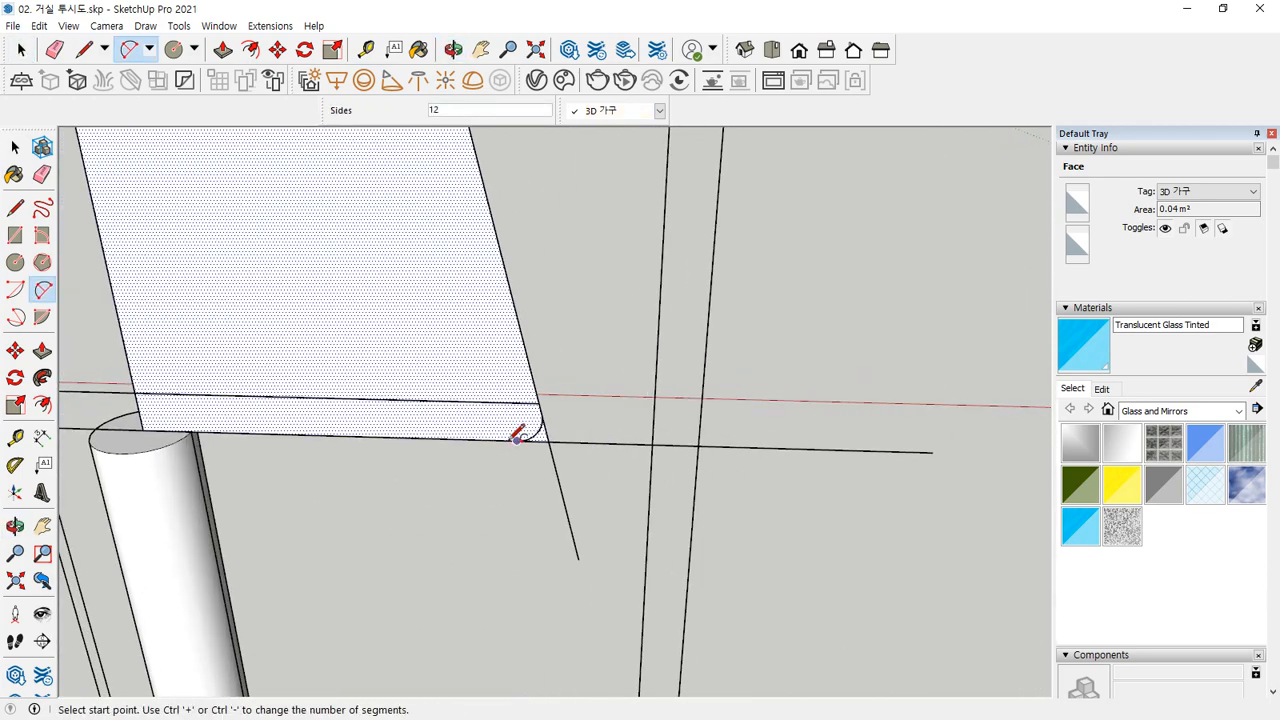
click(517, 440)
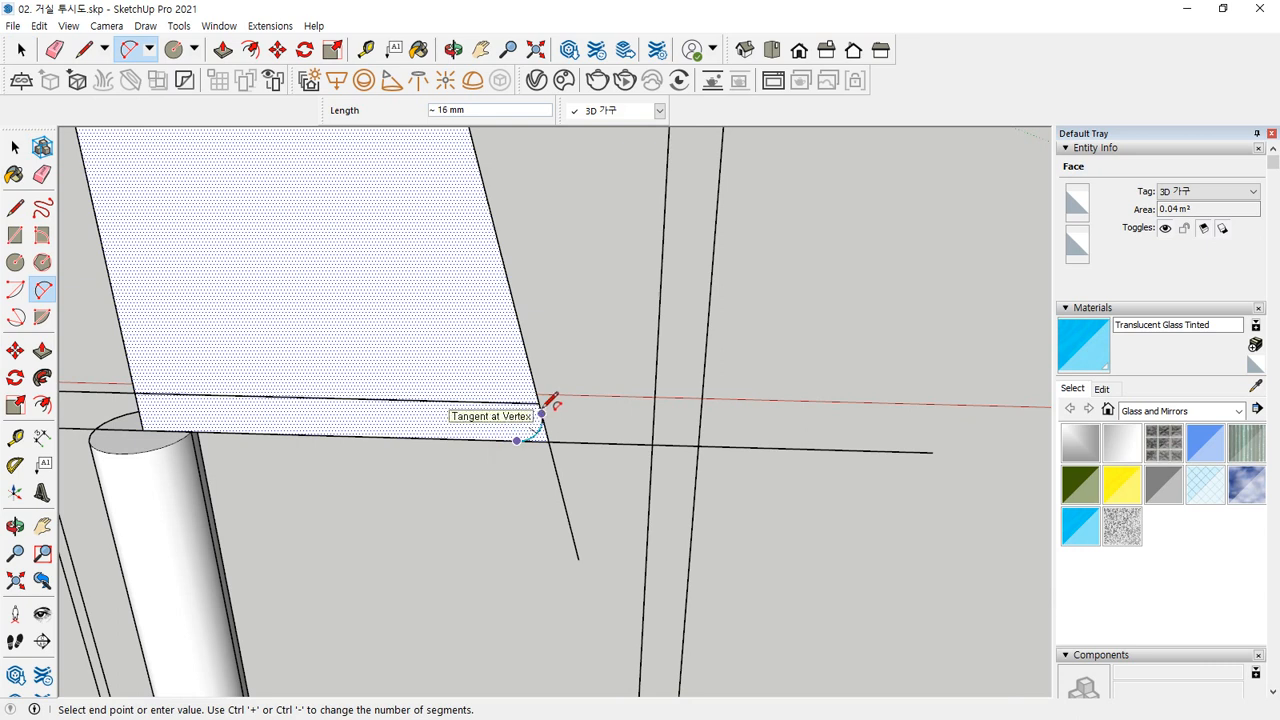
scroll(541, 412, up, 1)
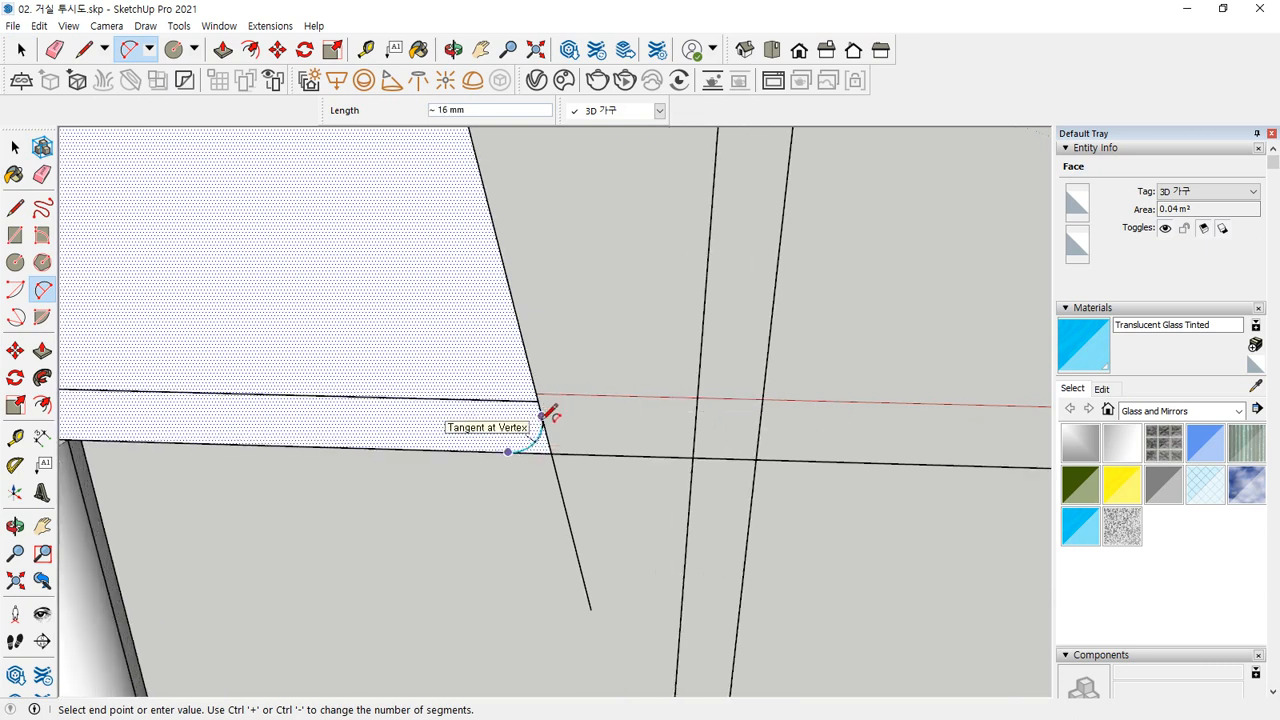
click(541, 415)
click(543, 420)
key(e)
mouse_move(554, 440)
mouse_down()
mouse_move(580, 446)
mouse_move(587, 480)
mouse_up()
scroll(523, 403, down, 2)
middle_drag(523, 403, 397, 426)
scroll(478, 212, up, 5)
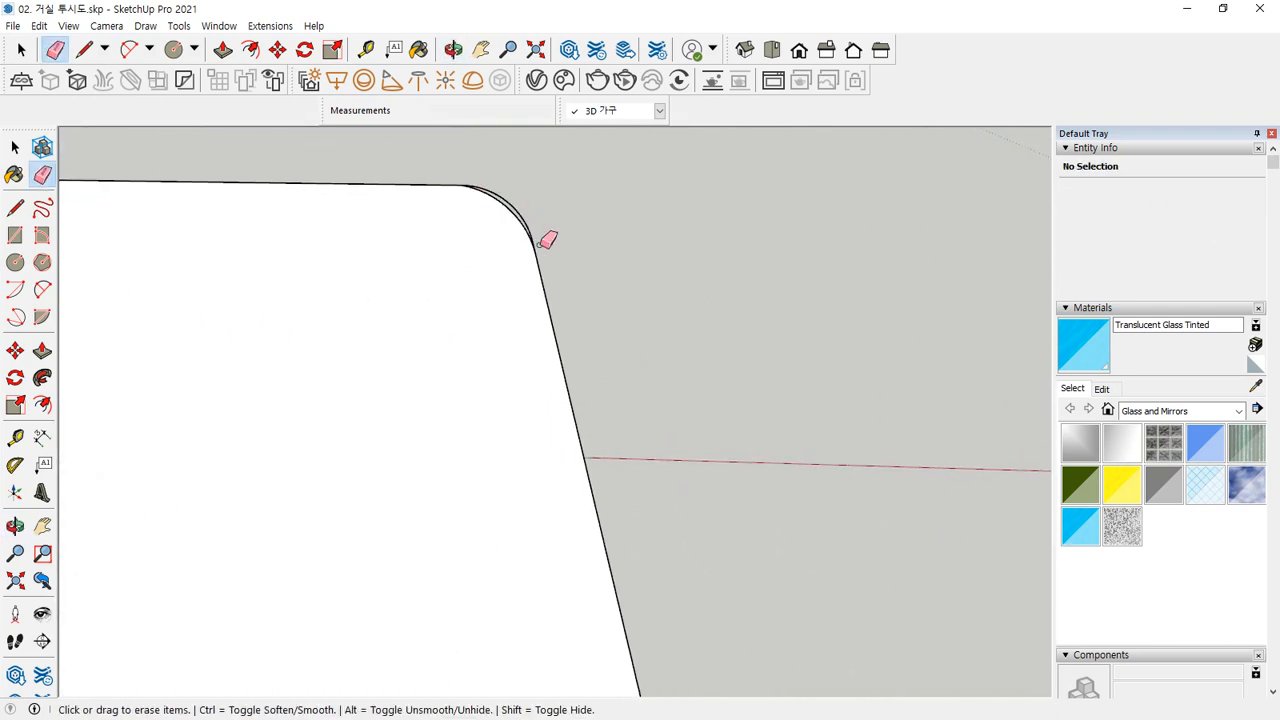
key(a)
click(537, 252)
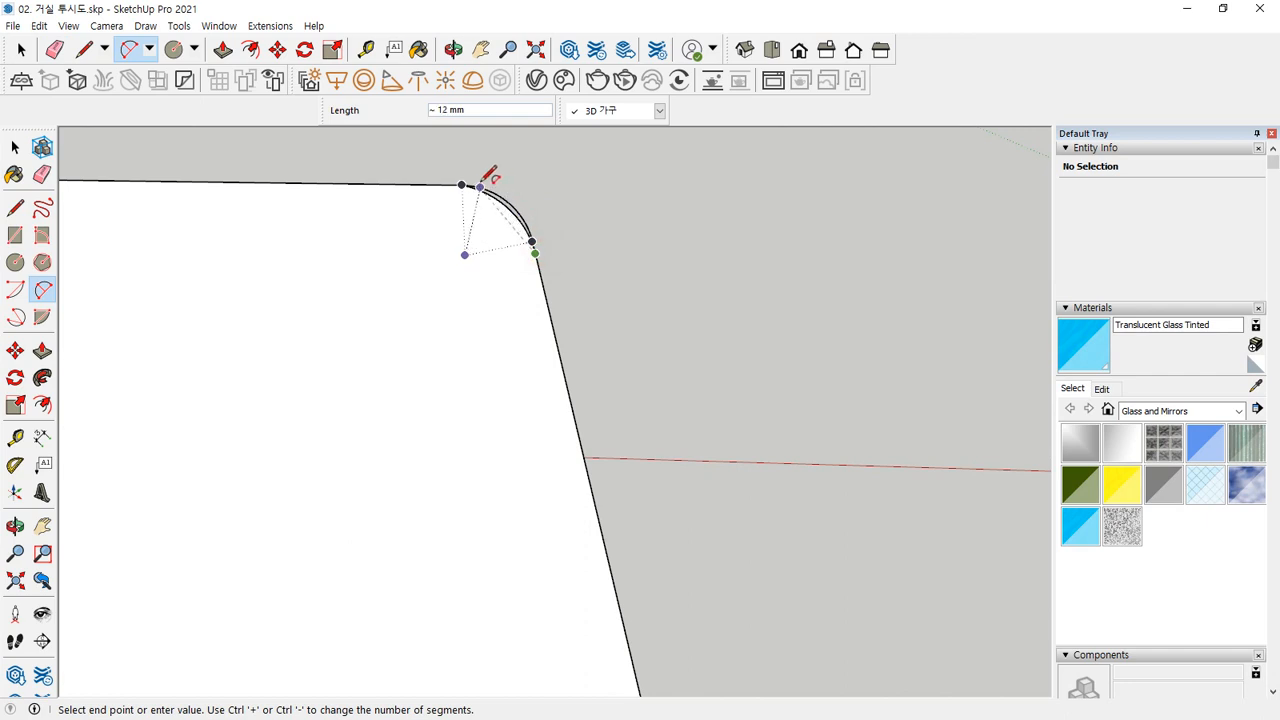
key(Escape)
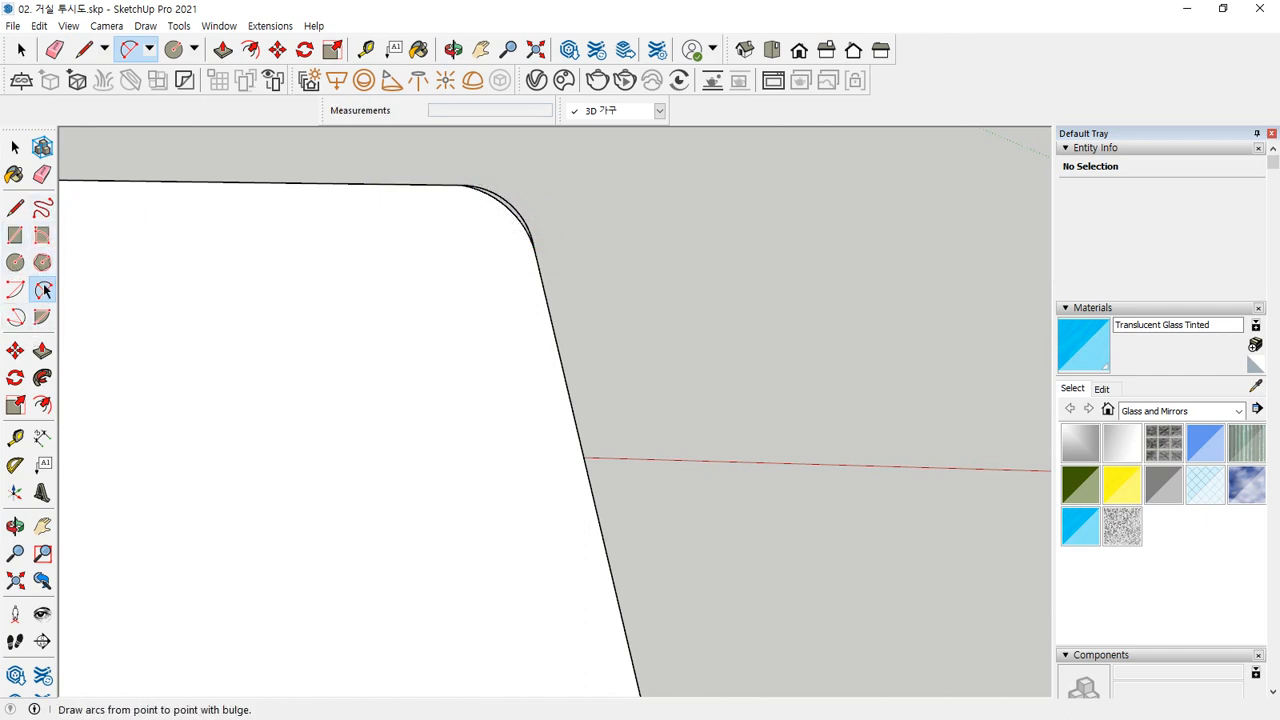
Step: Draw a centre-based arc of about 10 mm radius over the lampshade's upper corner, from the sloping side to the upper edge
click(15, 289)
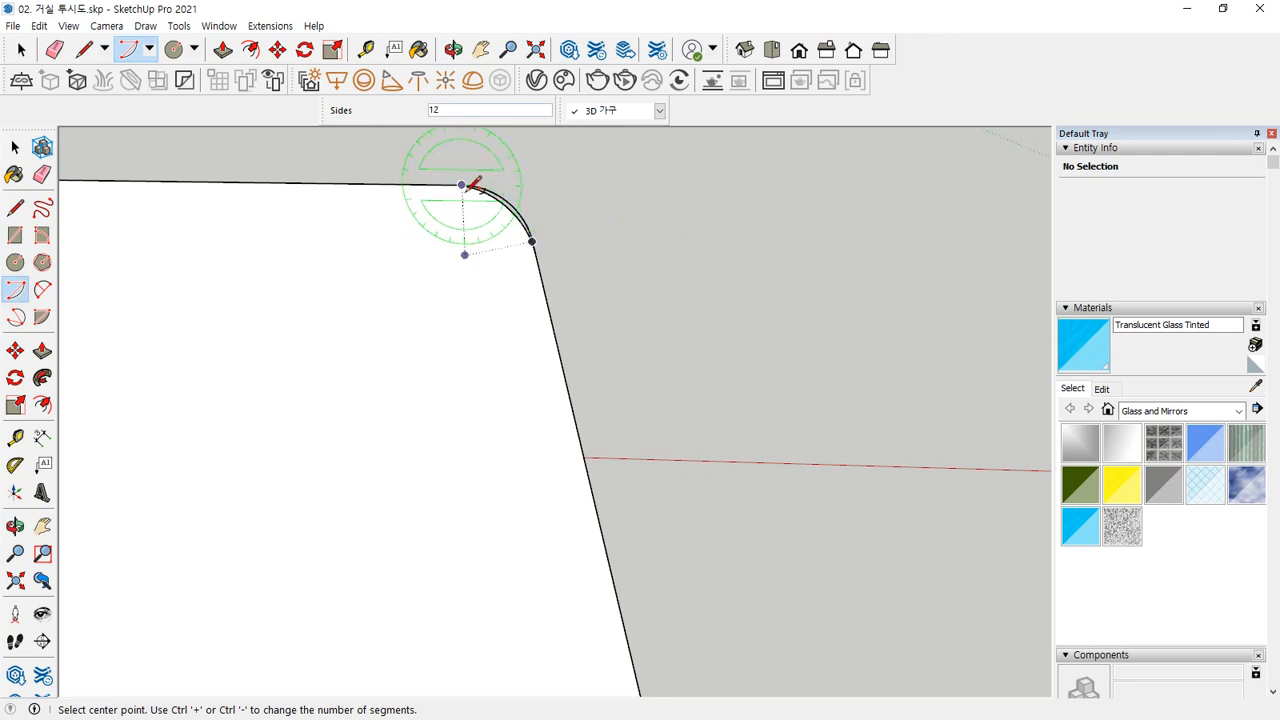
click(463, 253)
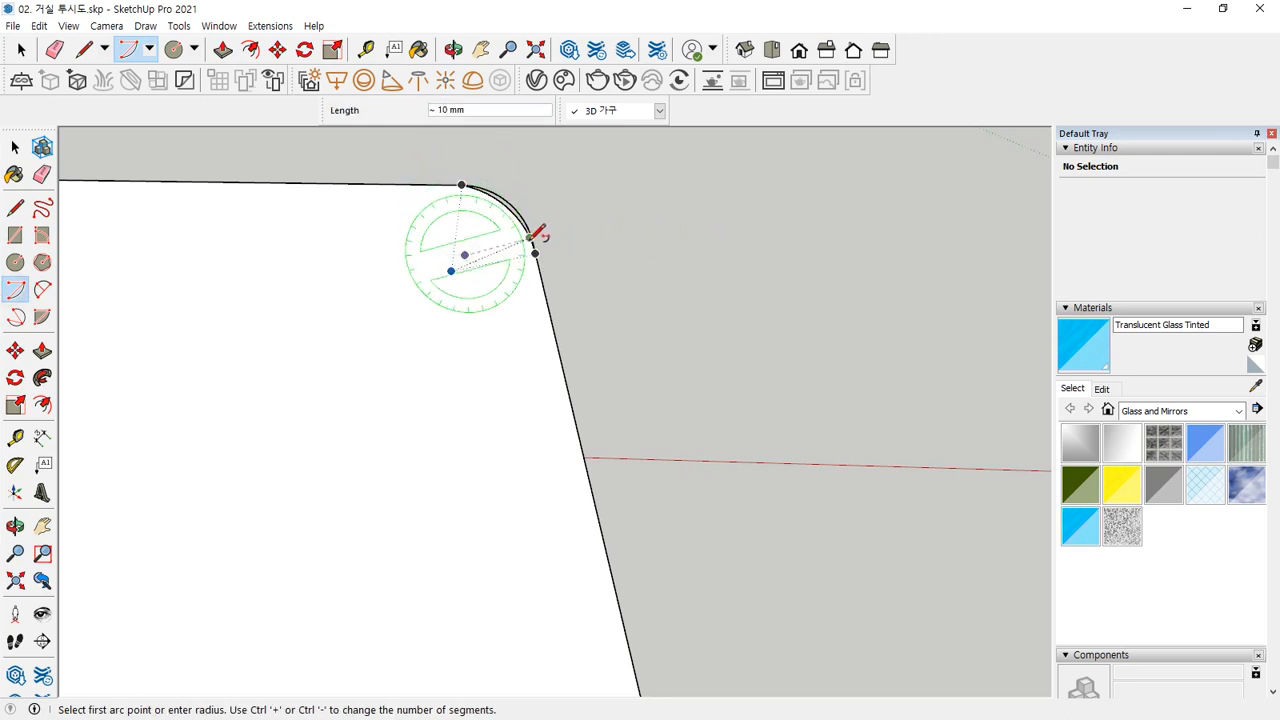
click(536, 255)
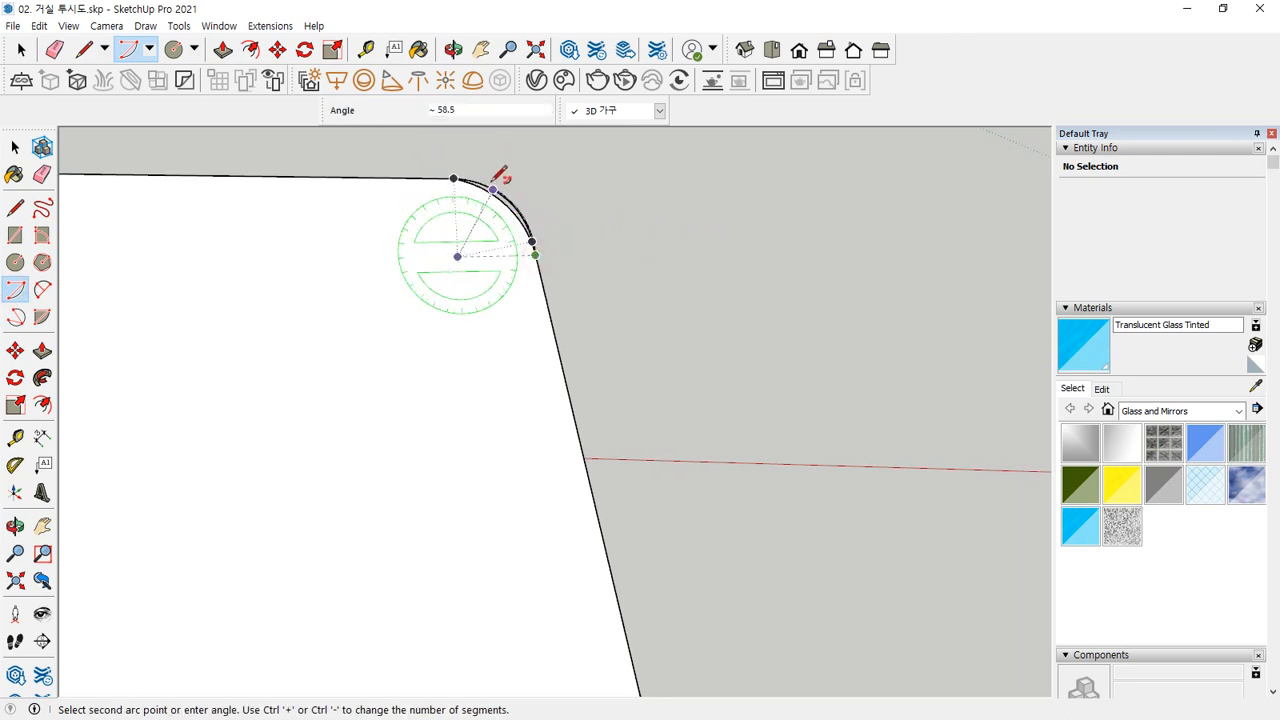
click(454, 177)
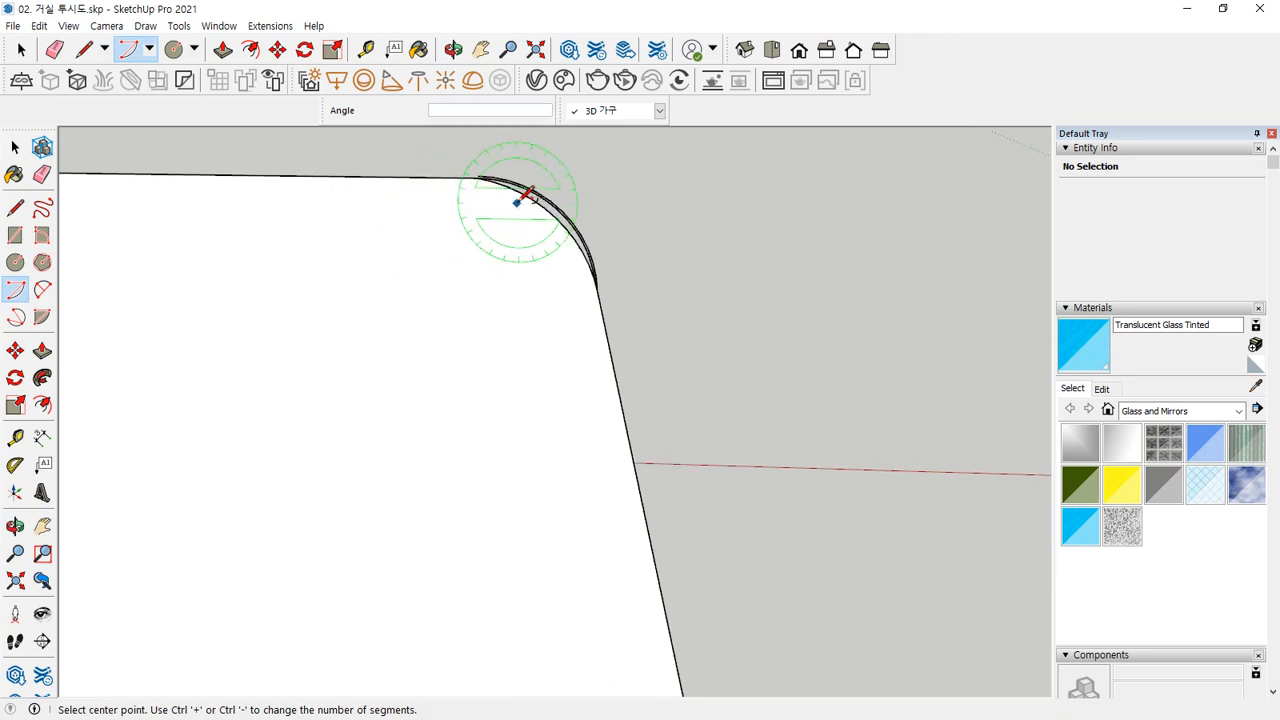
scroll(459, 172, up, 5)
scroll(460, 180, down, 5)
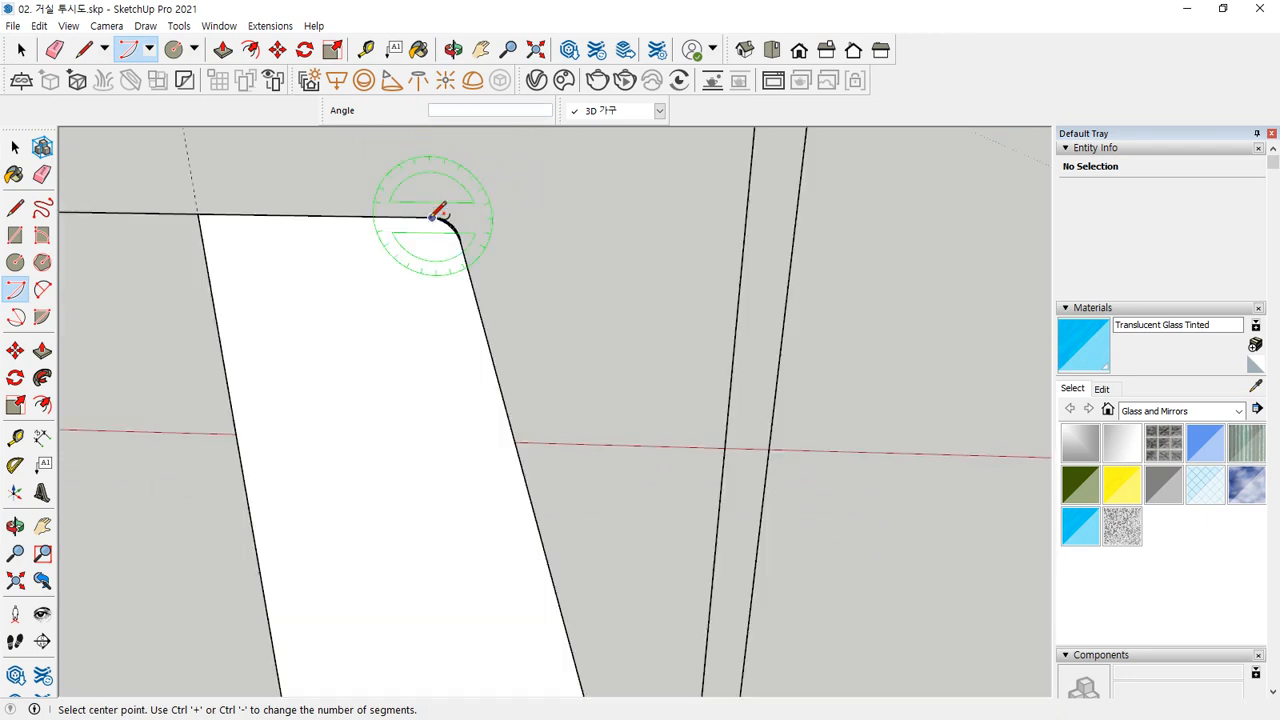
Step: Erase the extra centre-based arc overlapping the lampshade's rounded upper corner
key(space)
scroll(433, 228, up, 3)
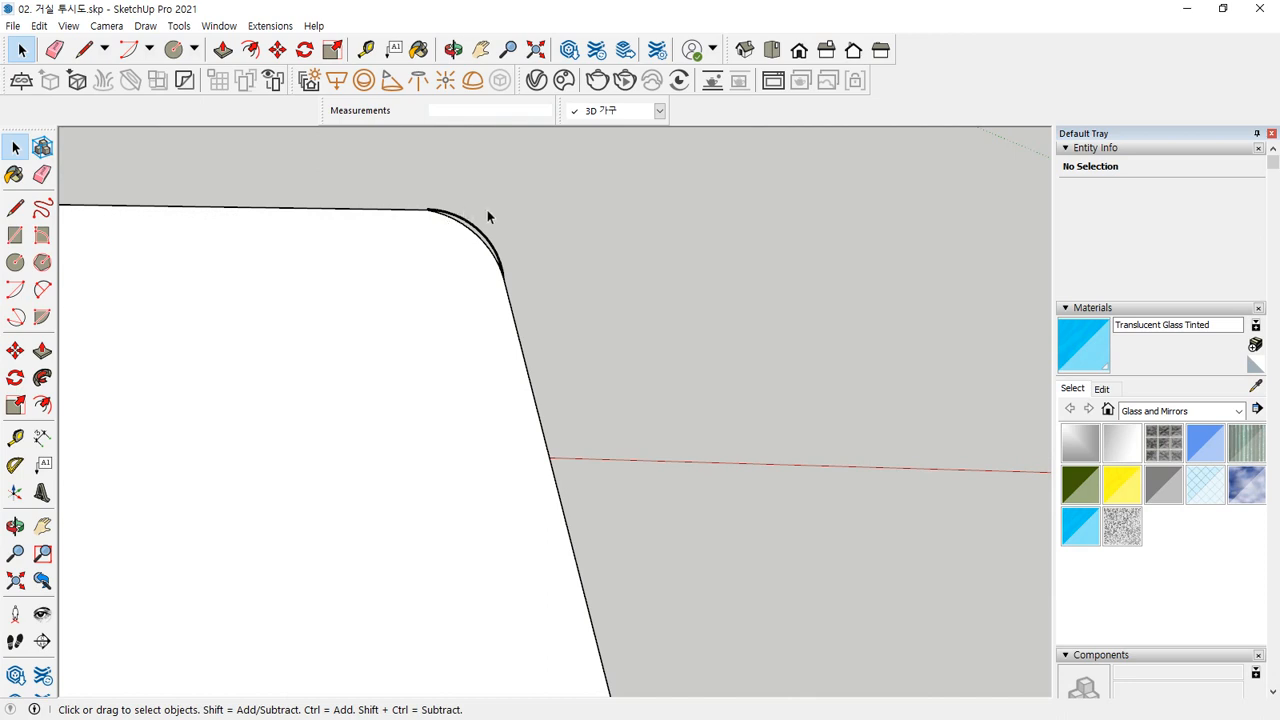
key(e)
drag(466, 258, 466, 259)
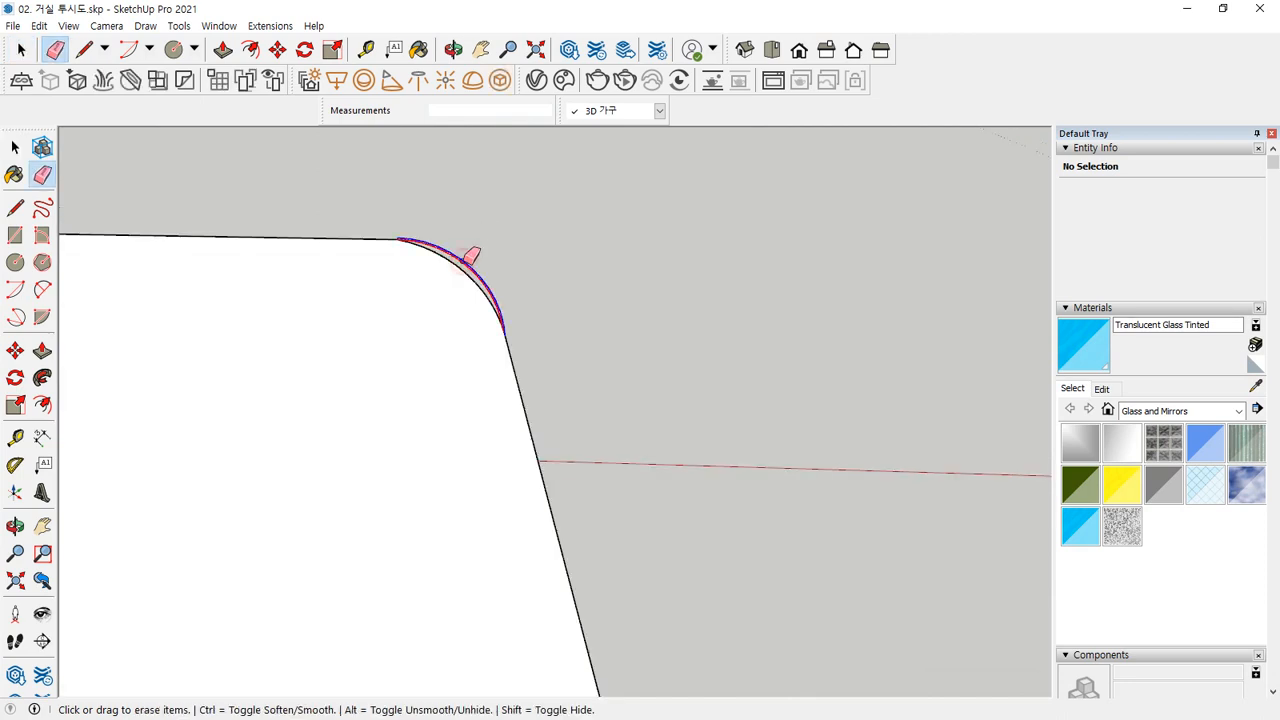
click(465, 261)
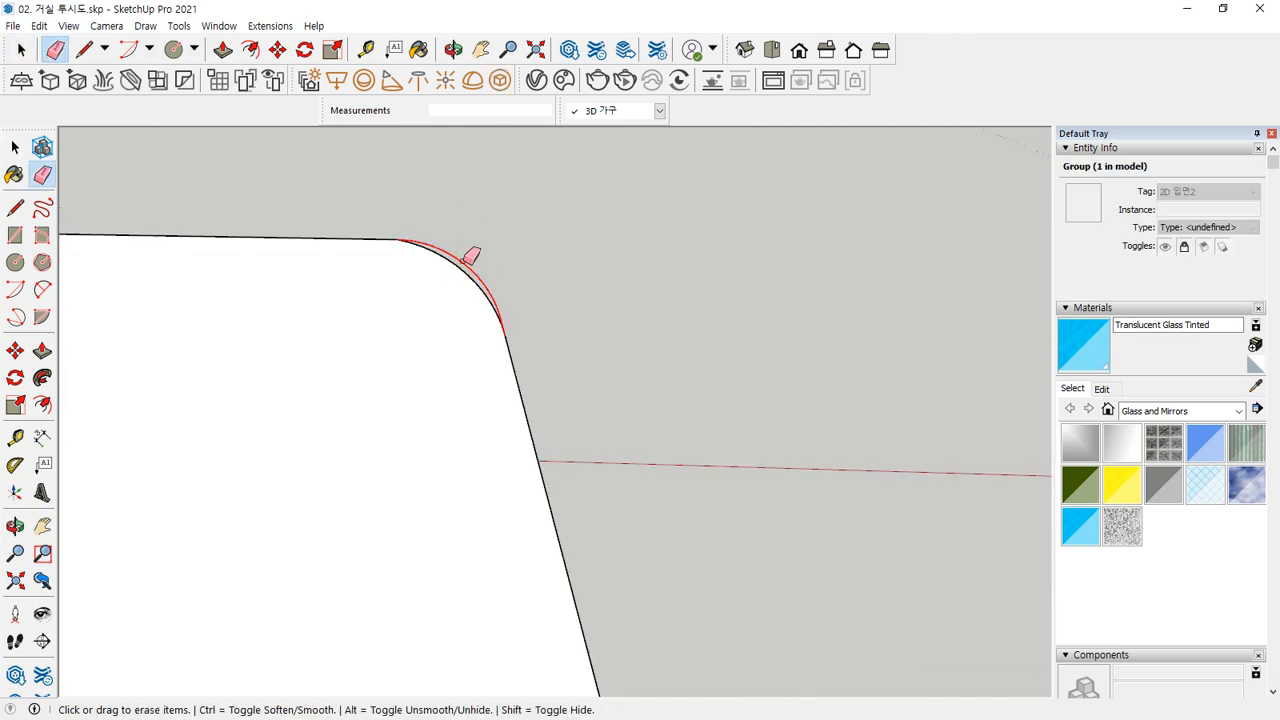
Step: Try to retrace the upper corner's rounding with a two-point arc from the sloping side along the 2D outline
key(a)
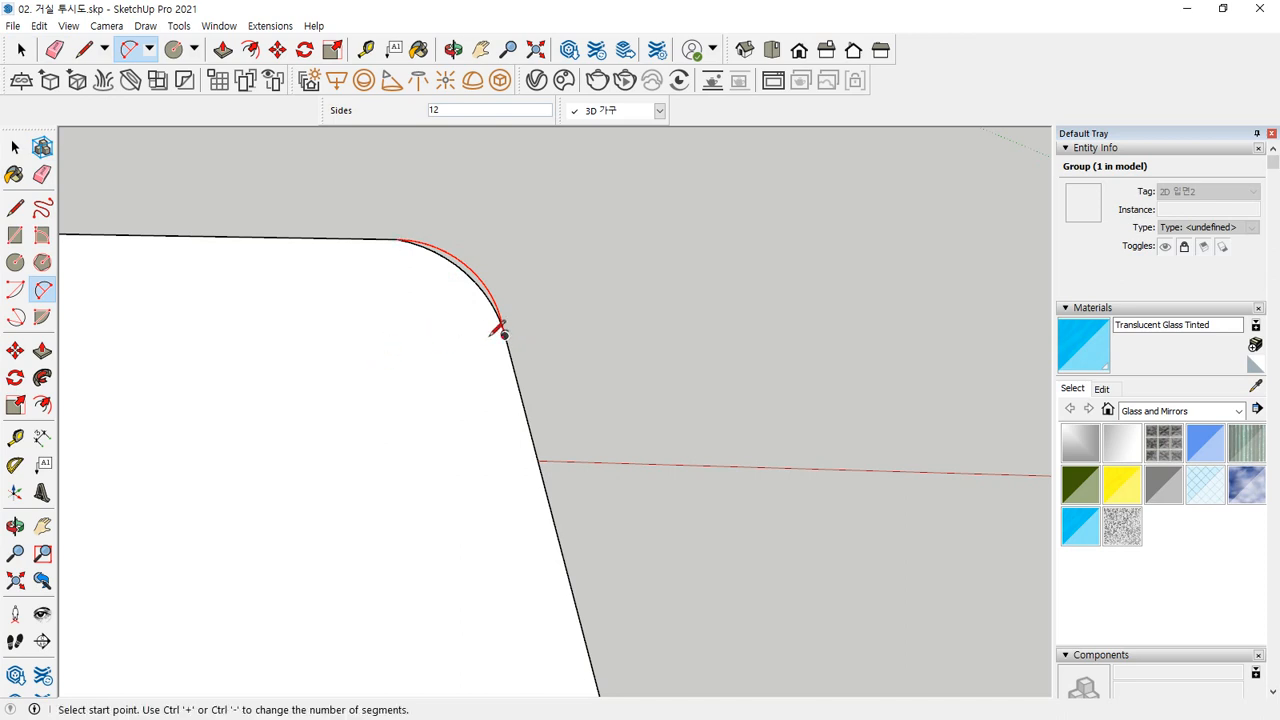
click(506, 334)
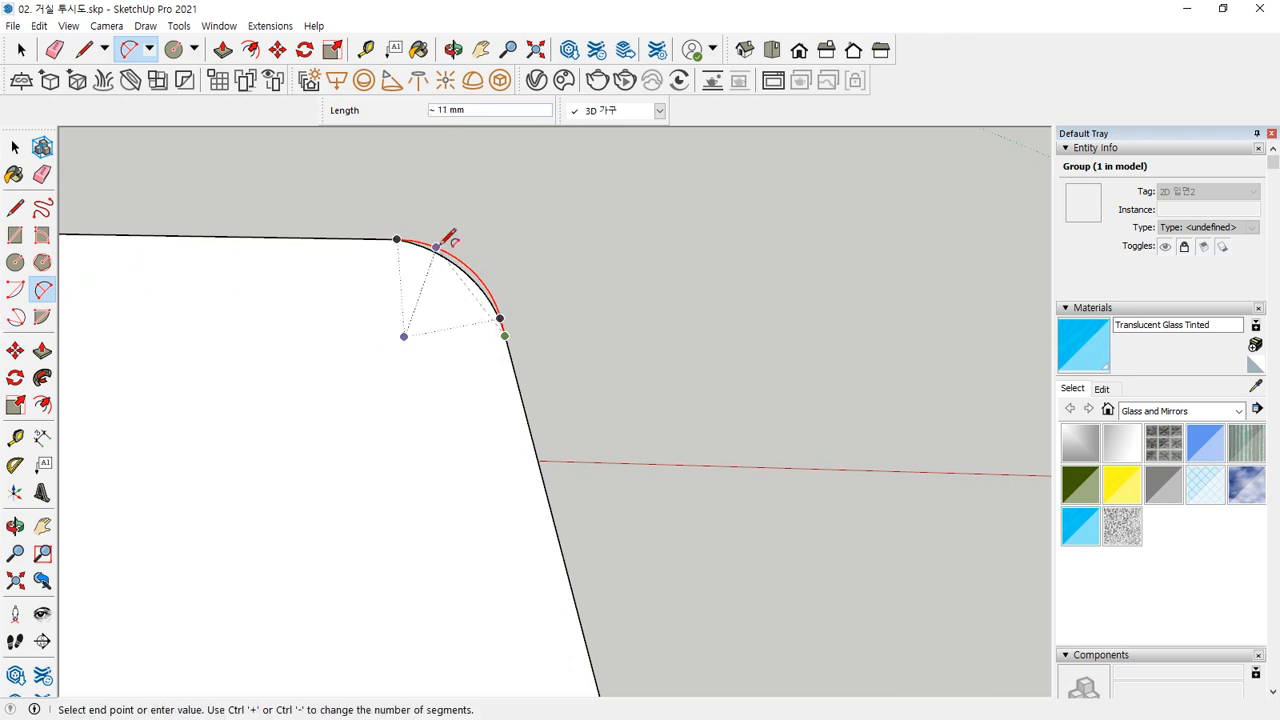
click(466, 264)
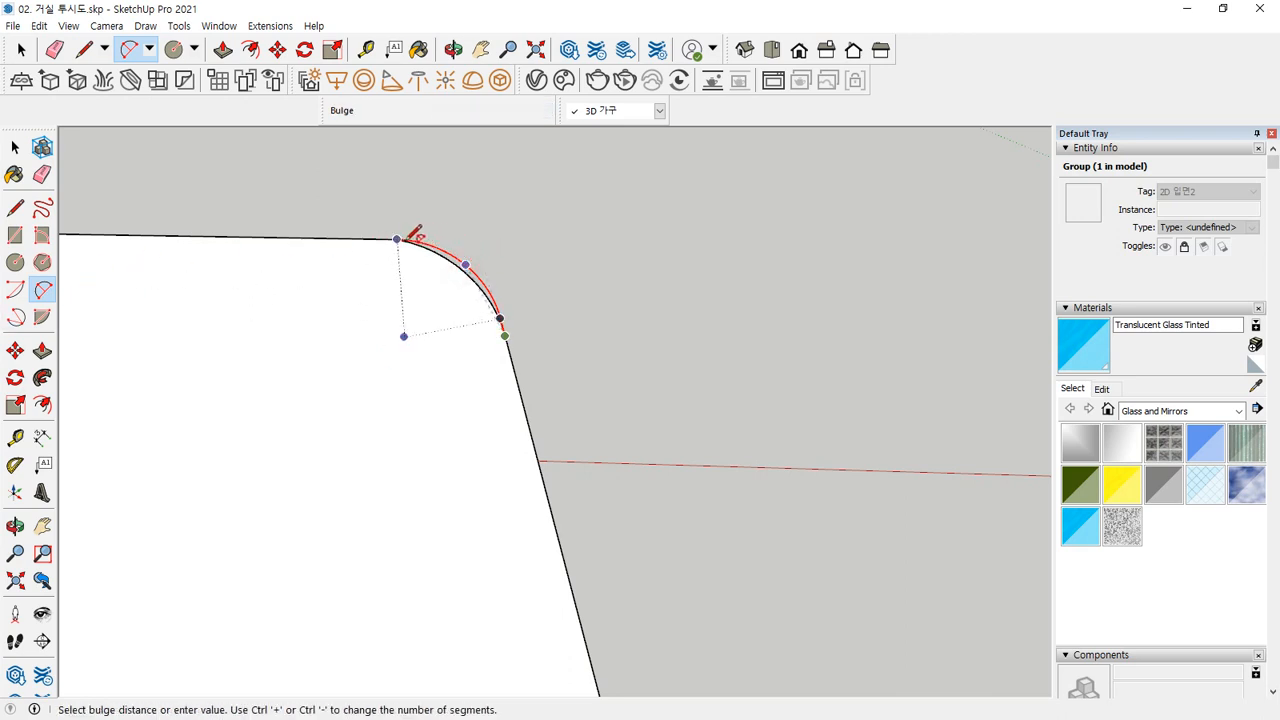
click(404, 234)
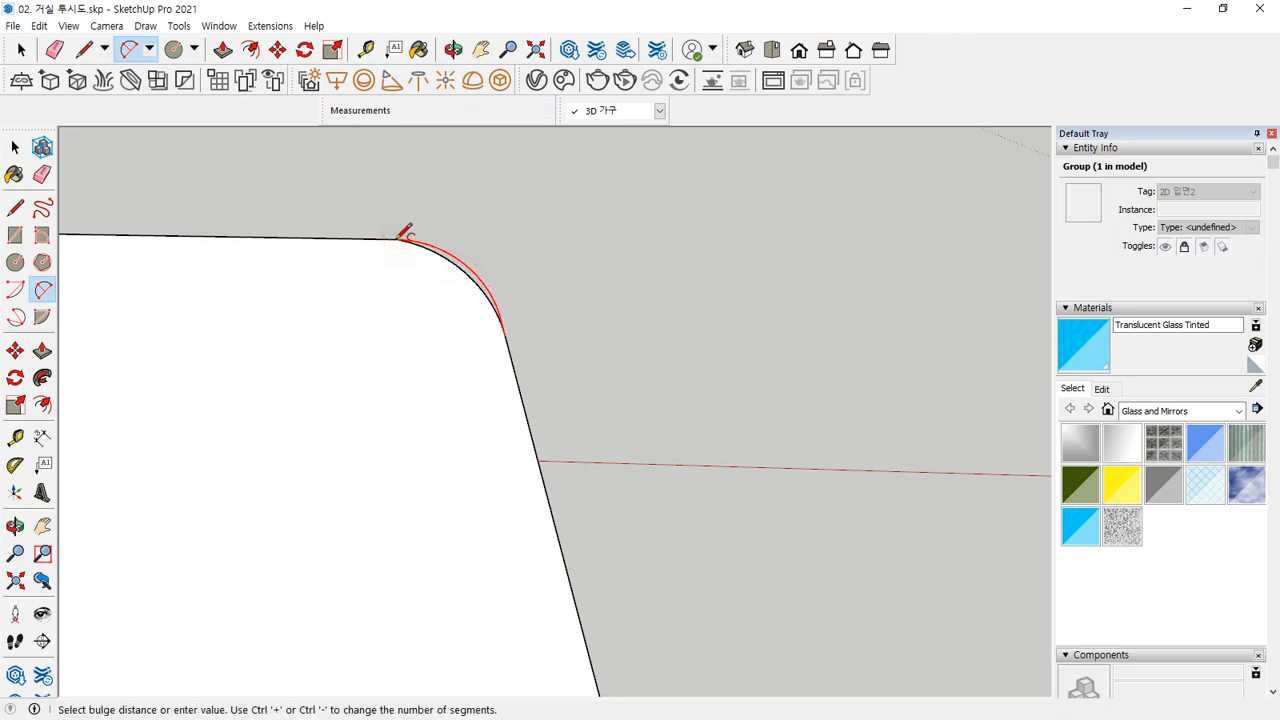
Step: Erase the mismatched corner arc and close the half-shade face with a diagonal line about 25 mm long across the upper corner
key(e)
click(456, 266)
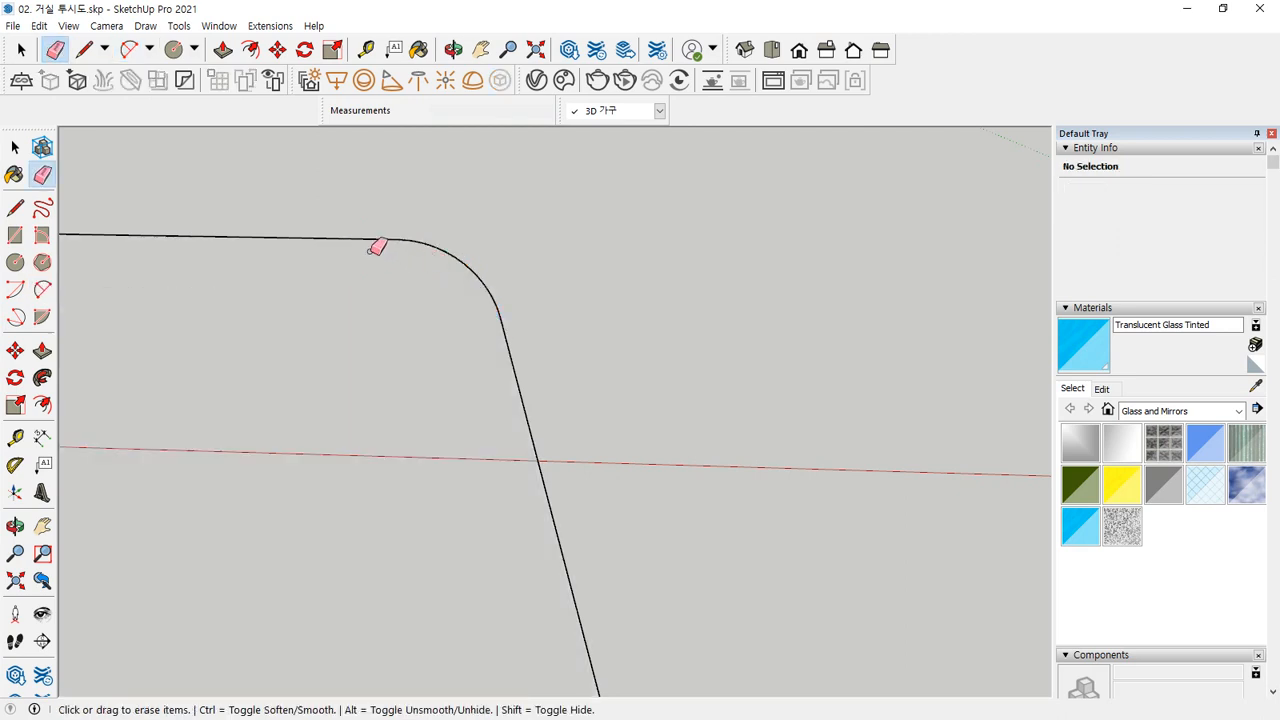
key(l)
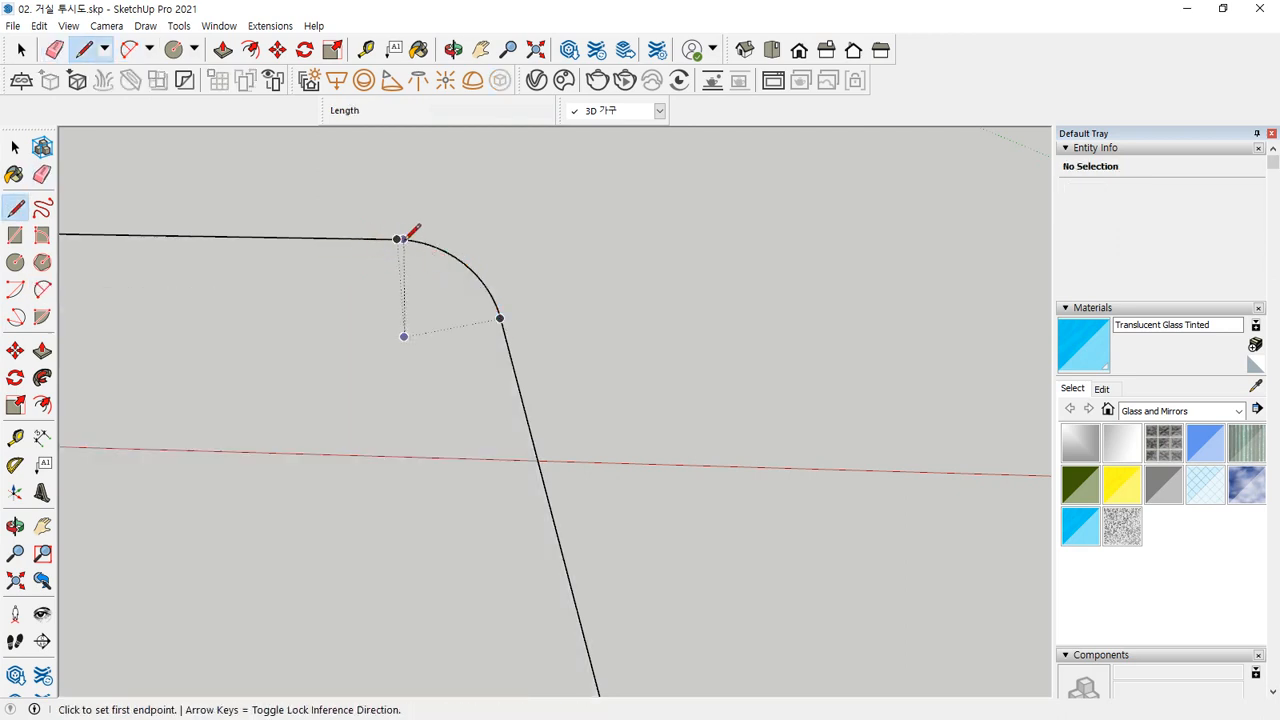
click(381, 239)
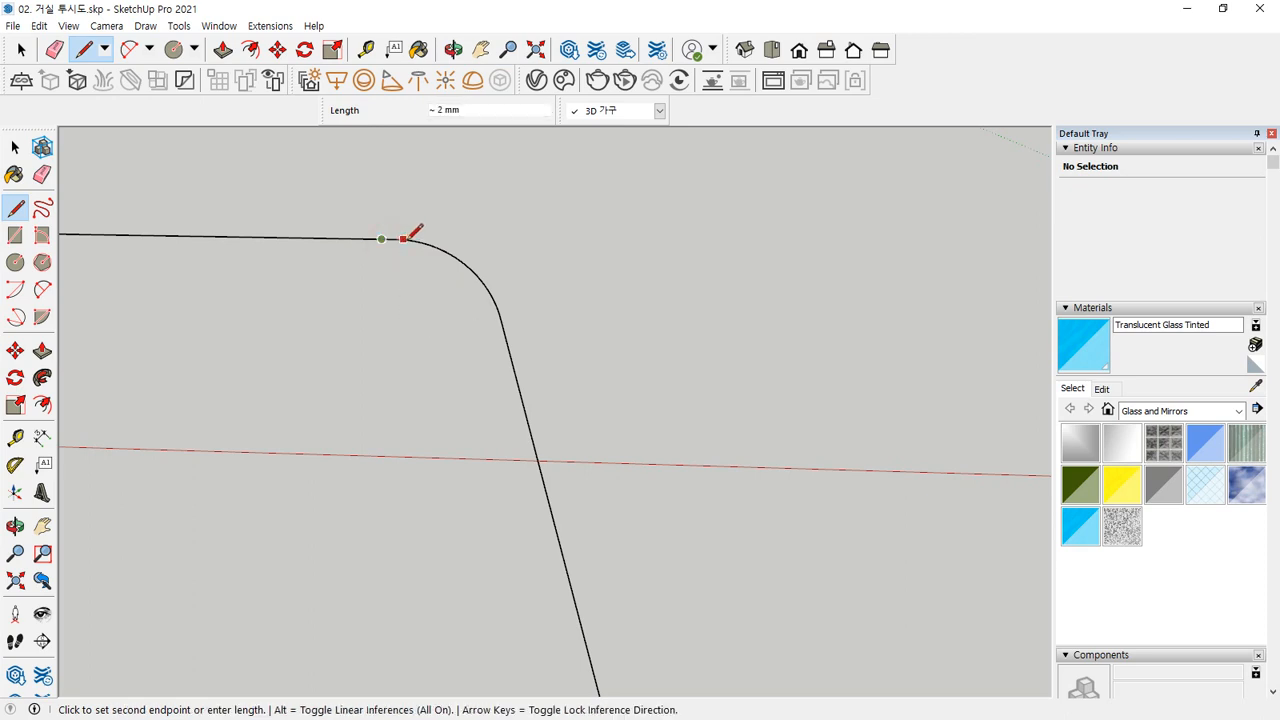
click(403, 239)
click(524, 405)
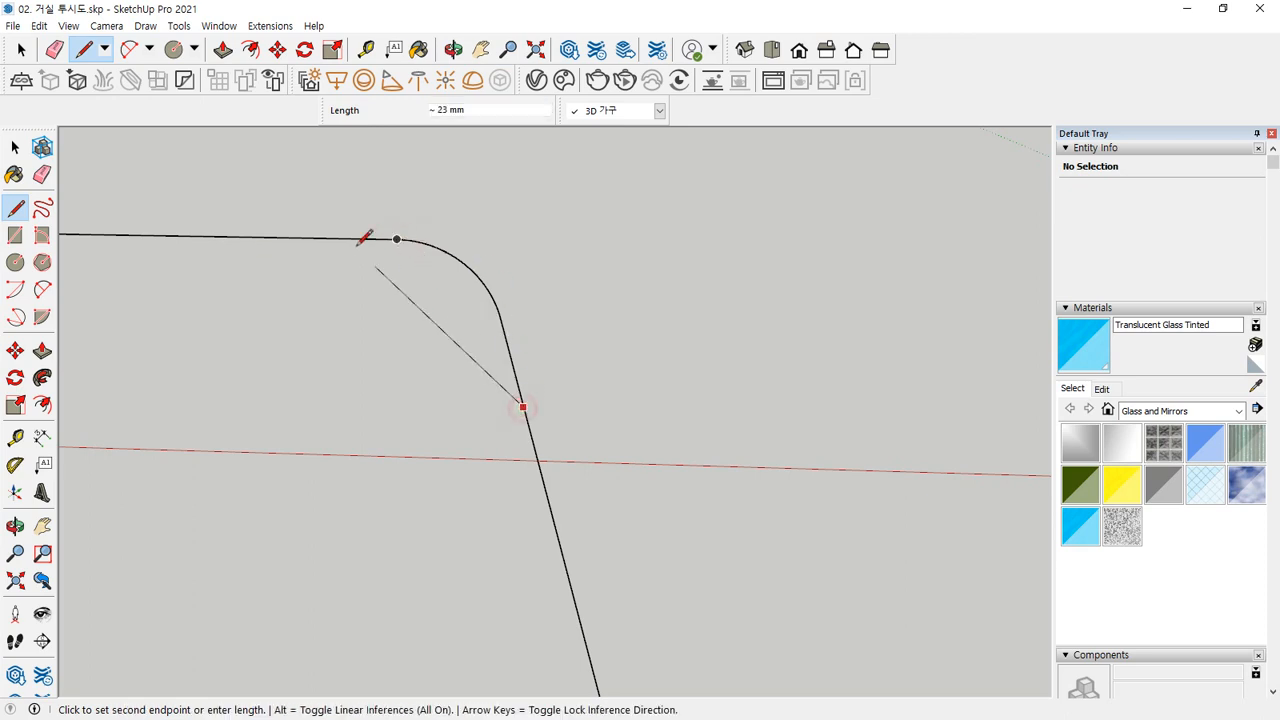
click(343, 236)
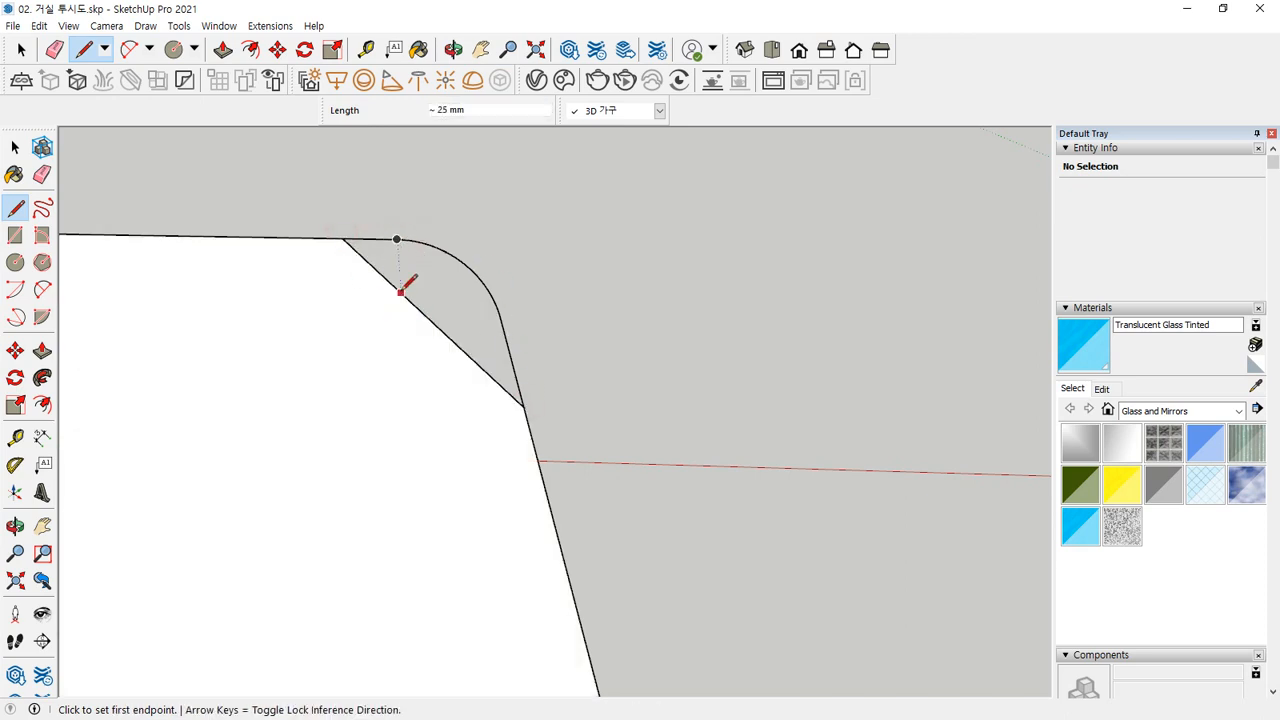
Step: Draw 10 mm radius lines from the upper edge's end to the corner arc's centre and on to the sloping side
click(397, 239)
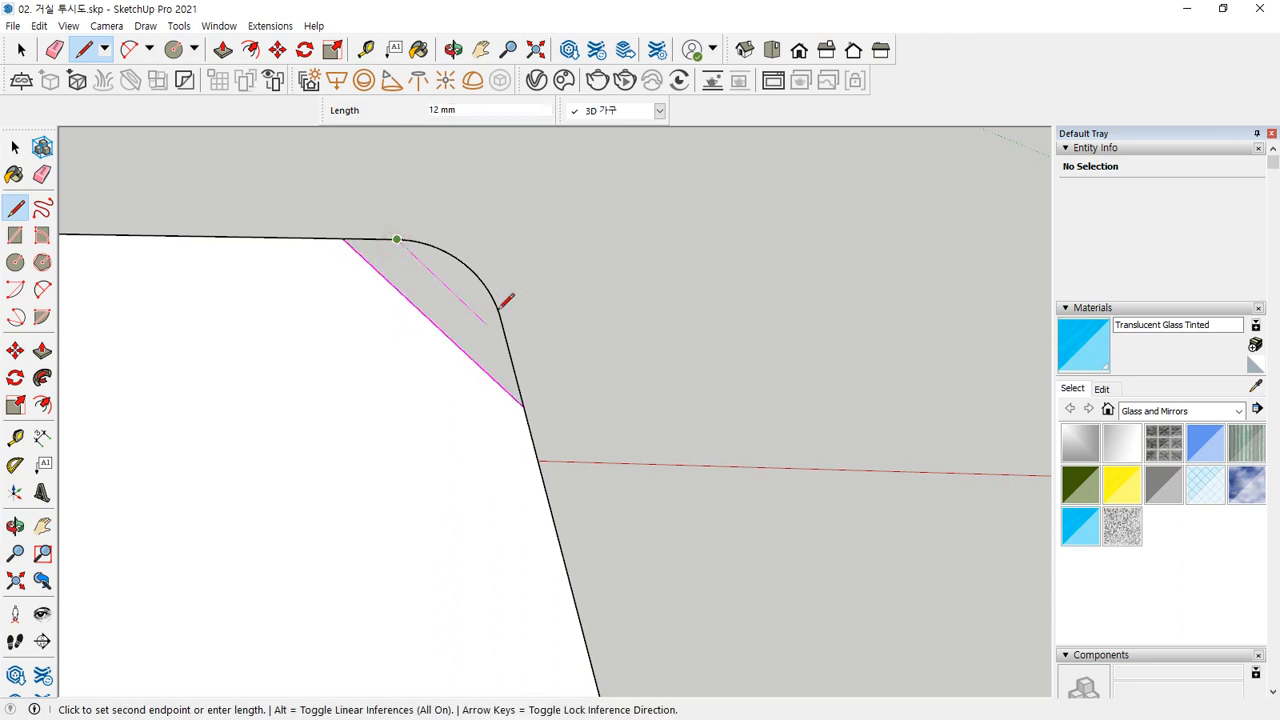
click(404, 335)
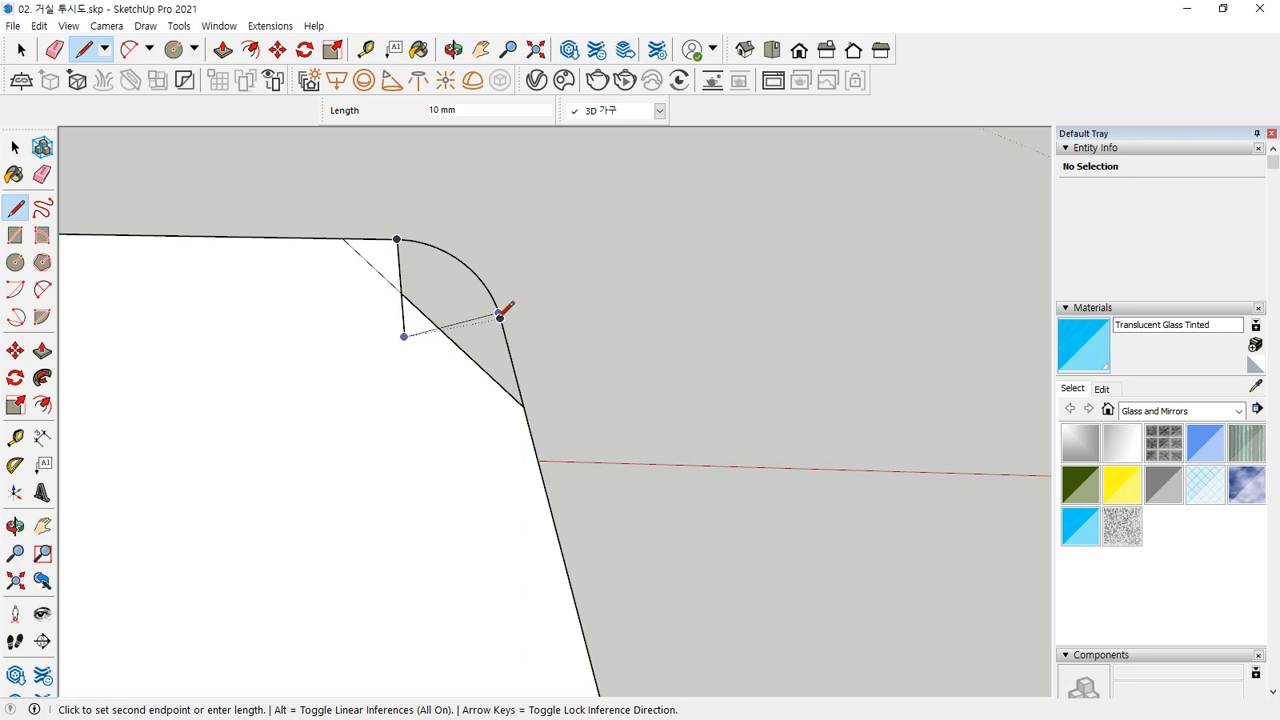
click(500, 317)
Step: Erase the diagonal's upper part with the inner radius pieces, and redraw the radius lines through the corner arc's centre
key(e)
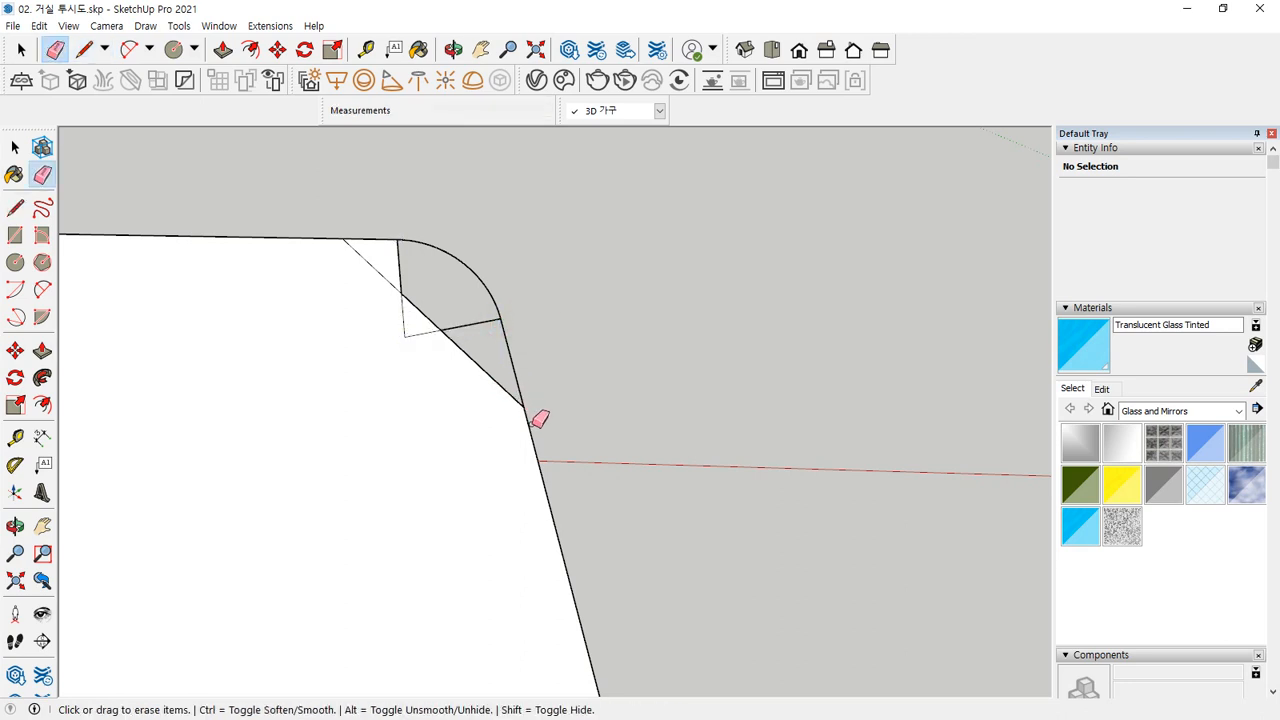
drag(398, 321, 365, 278)
key(l)
click(397, 240)
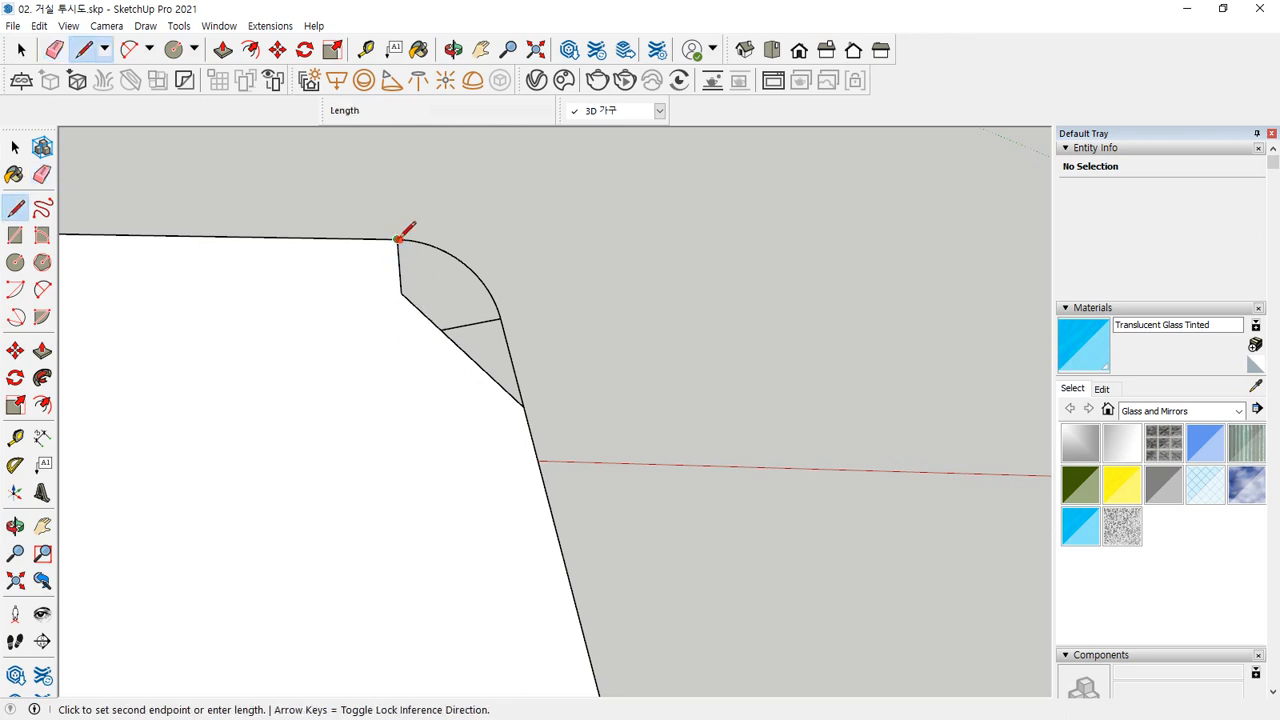
click(404, 336)
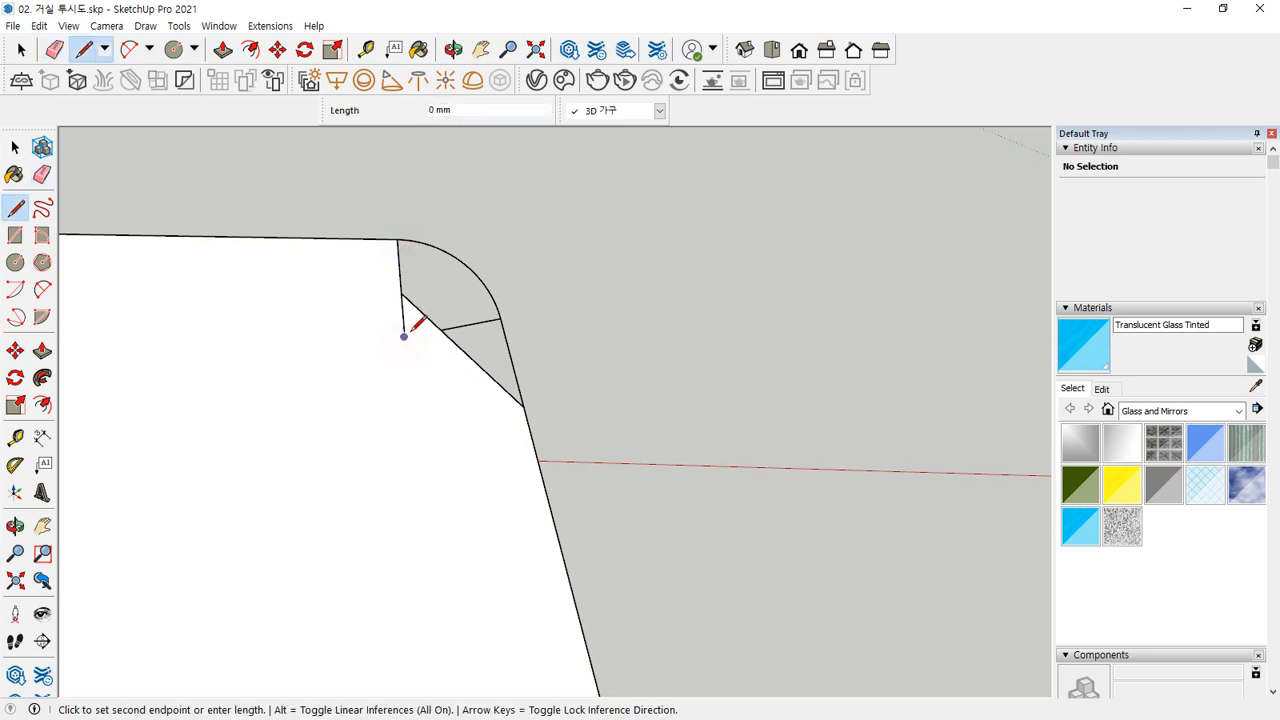
click(500, 319)
Step: Draw a centre-based arc of about 73.7 degrees around the marked centre, from the sloping side to the upper edge
scroll(506, 318, up, 5)
scroll(510, 318, down, 8)
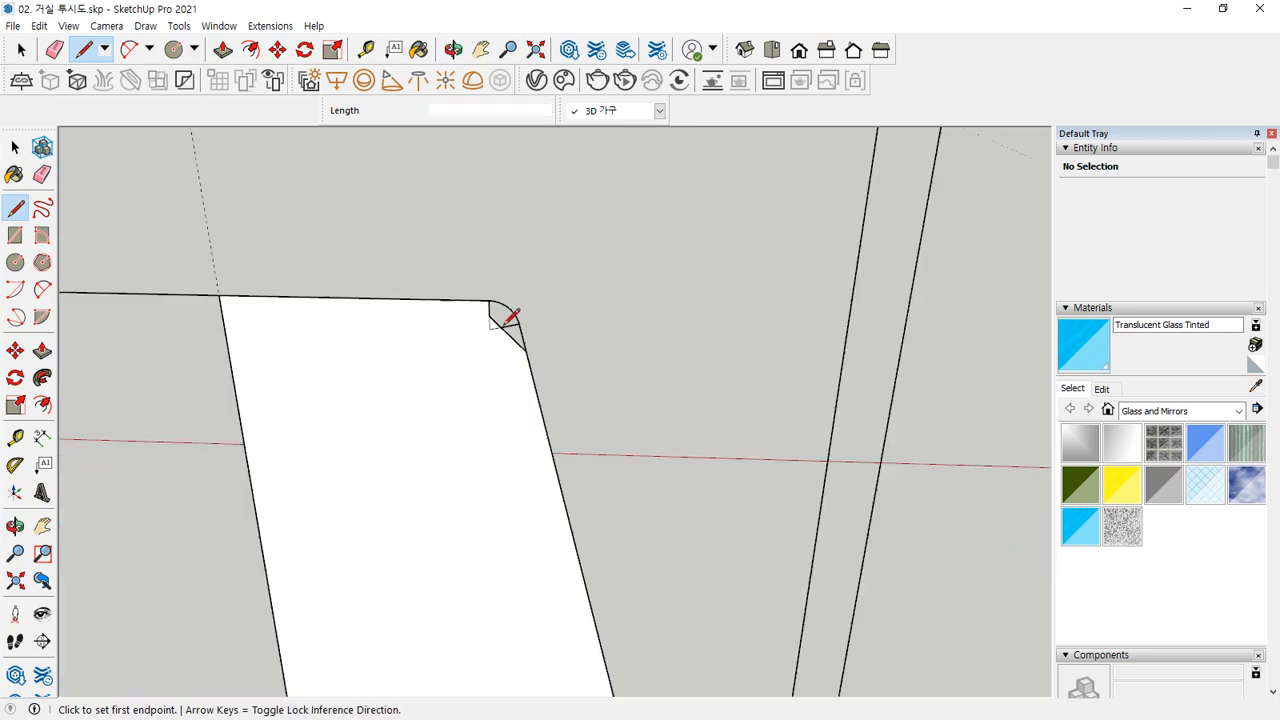
scroll(510, 318, down, 1)
scroll(509, 320, up, 2)
key(e)
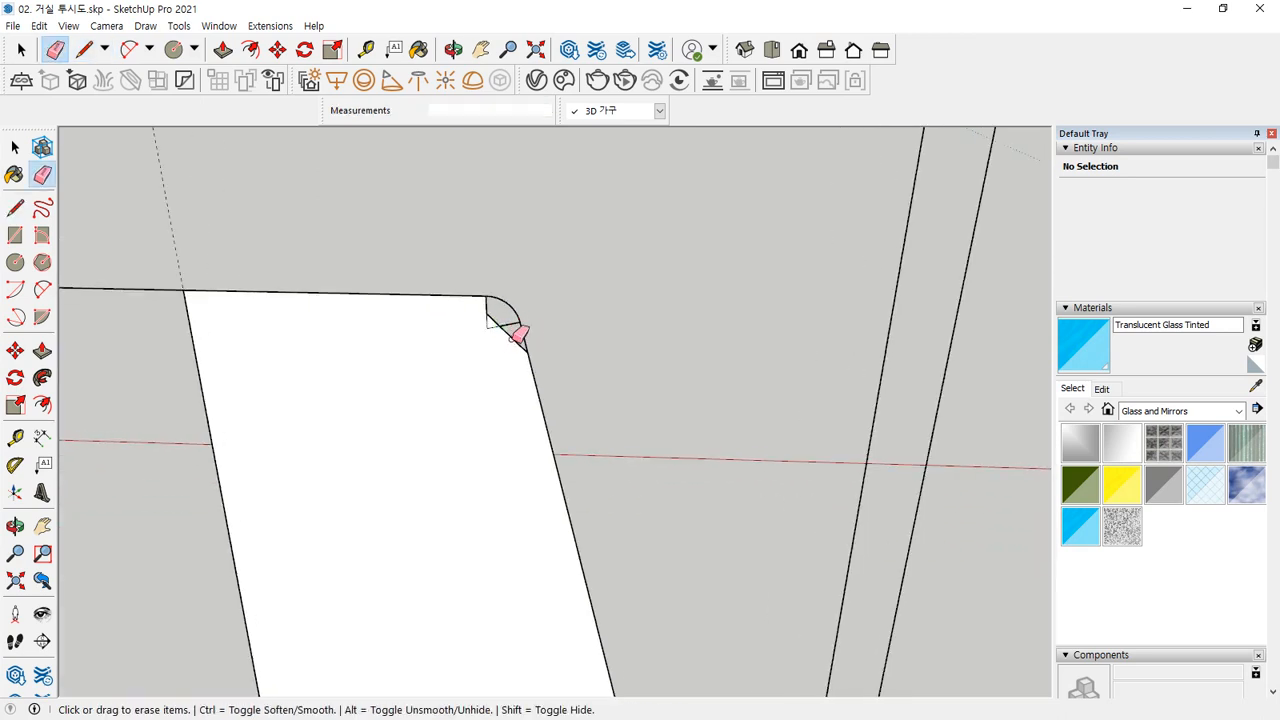
scroll(497, 327, up, 1)
key(a)
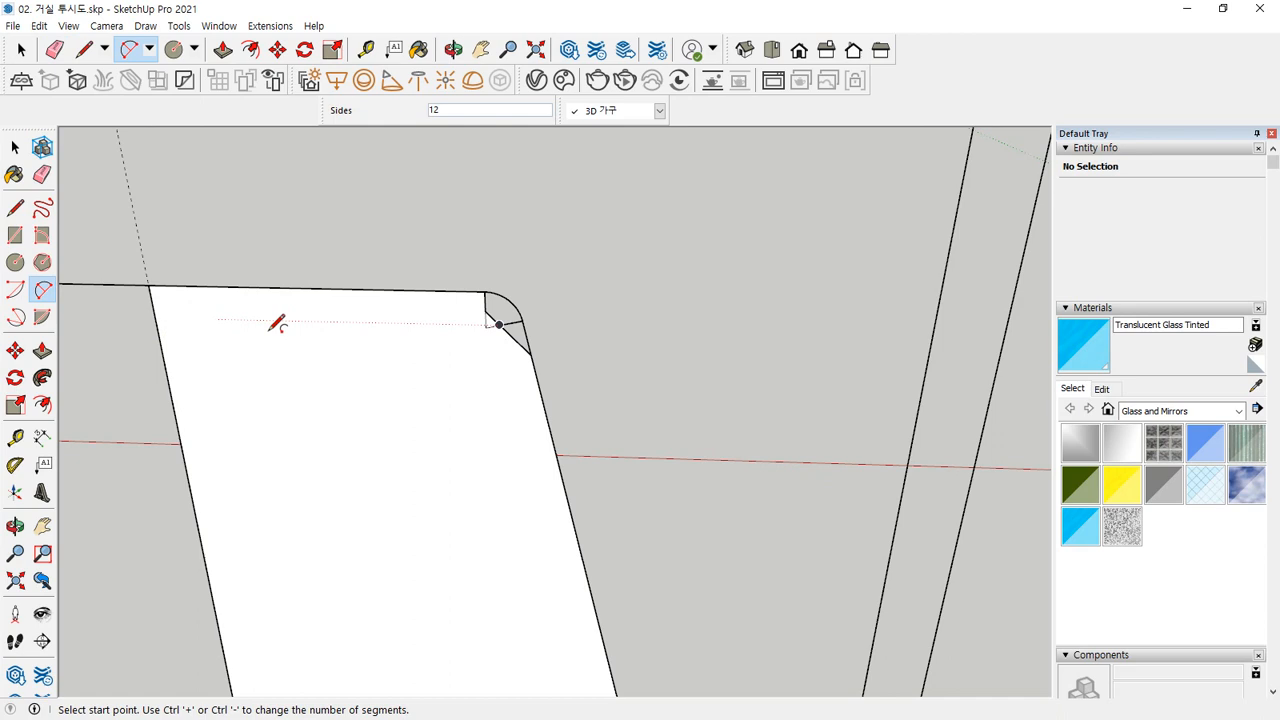
click(15, 290)
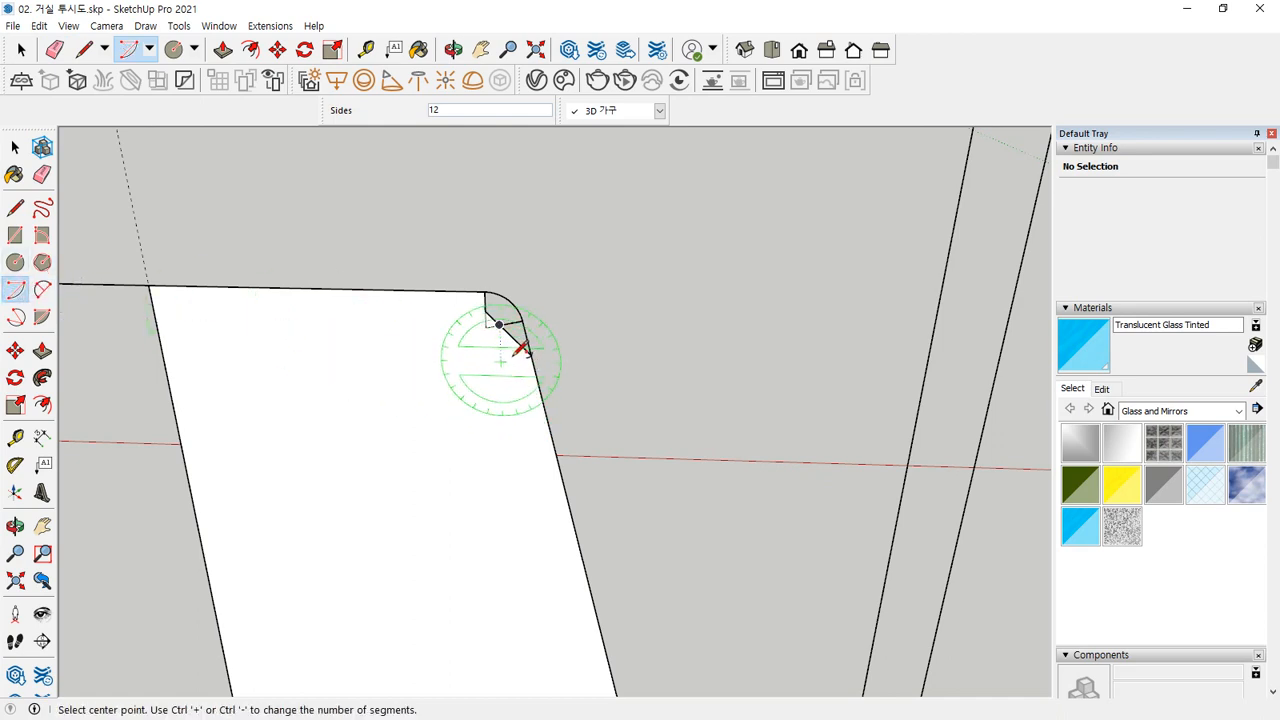
click(485, 328)
click(521, 319)
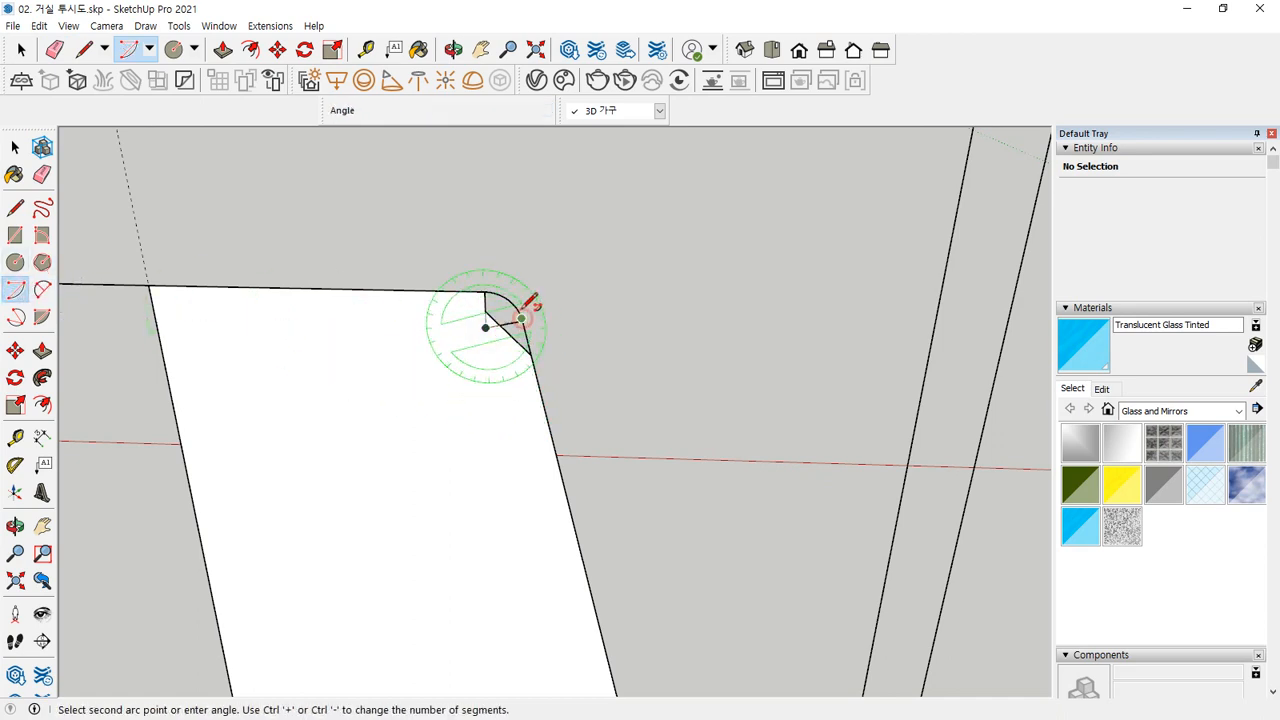
click(486, 290)
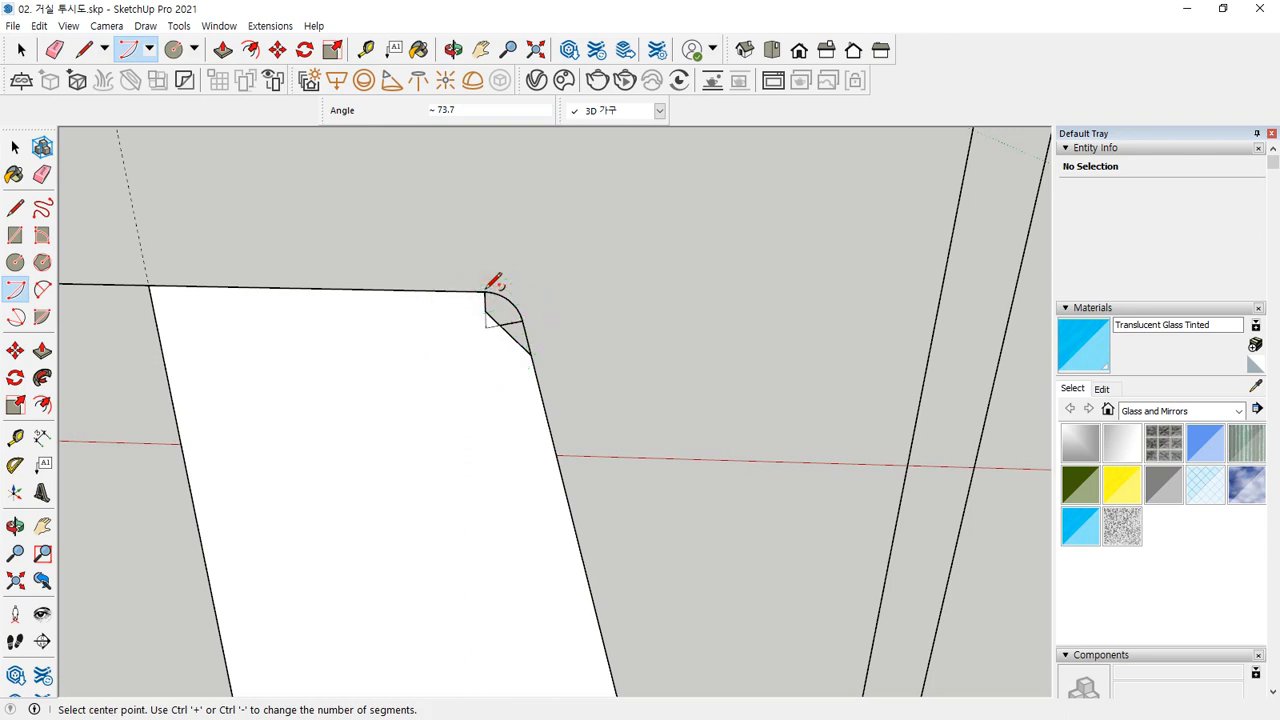
Step: Draw a centre-based arc of about 88 degrees around the same centre, from the upper edge to the sloping side
scroll(486, 290, up, 4)
scroll(470, 360, down, 1)
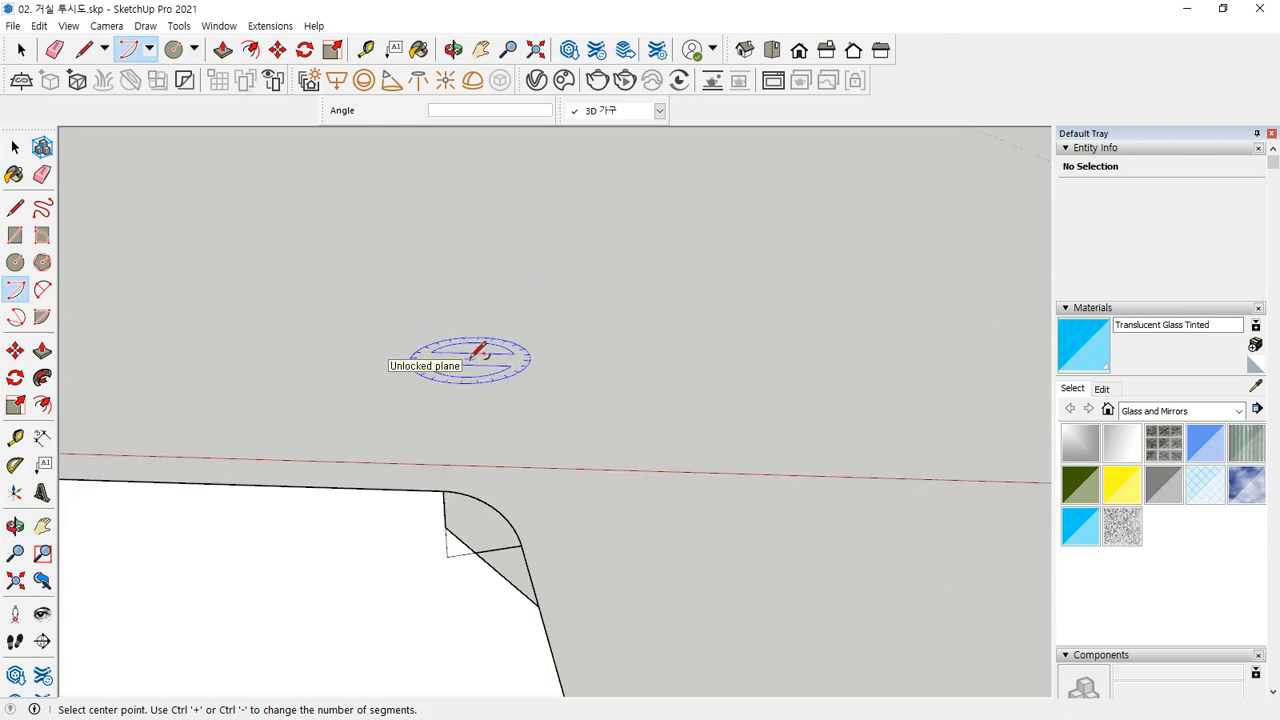
click(446, 556)
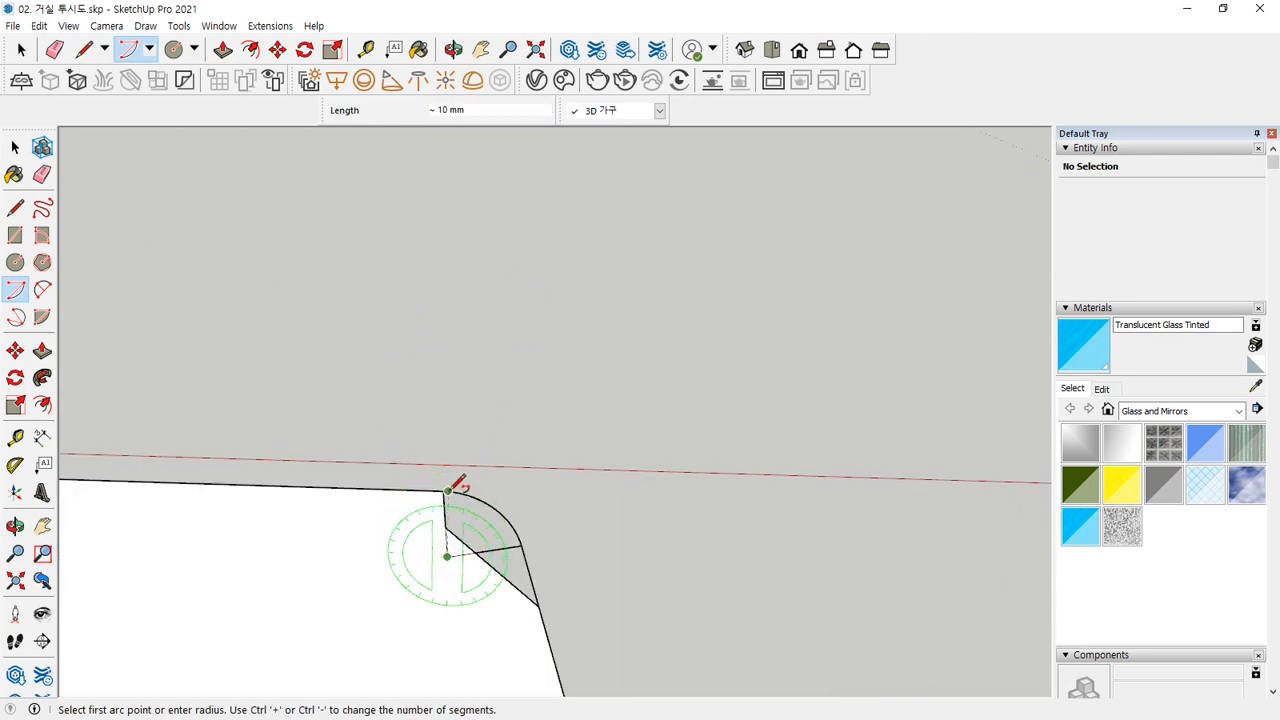
click(444, 491)
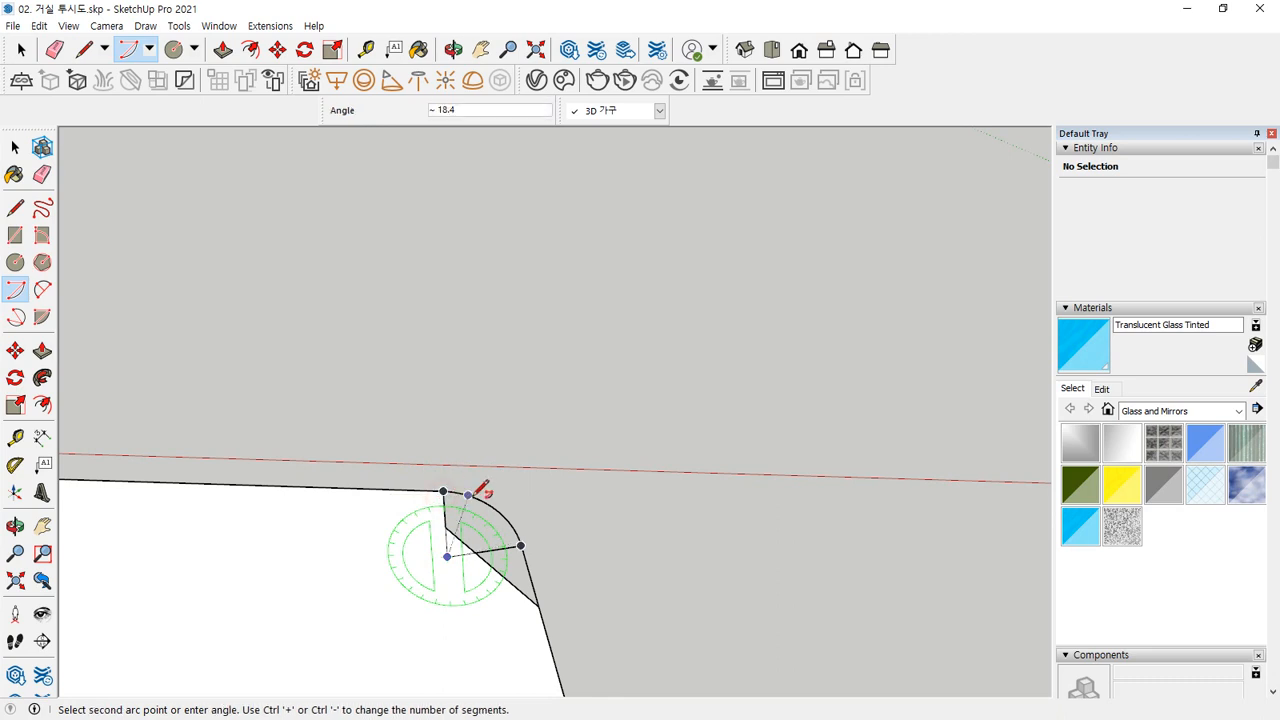
click(525, 556)
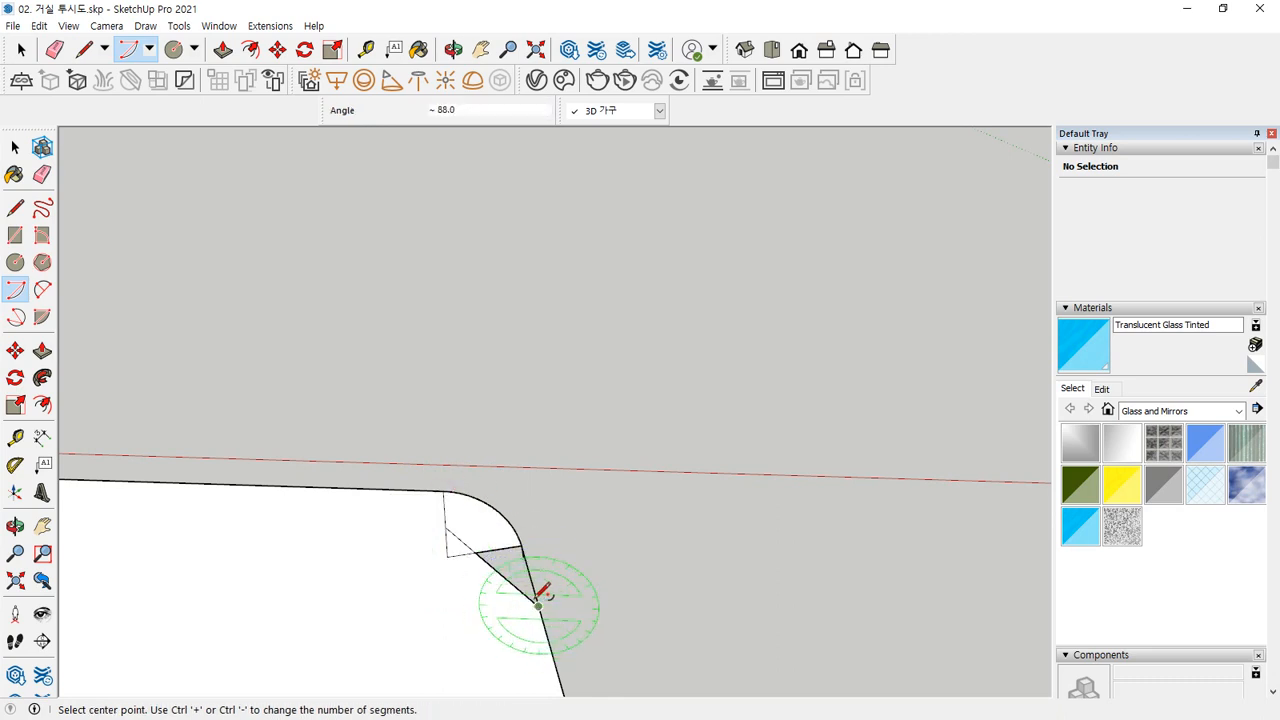
Step: Fill the gap below the rounded corner with a line about 11 mm long up the sloping side to the arc's end
key(l)
click(538, 605)
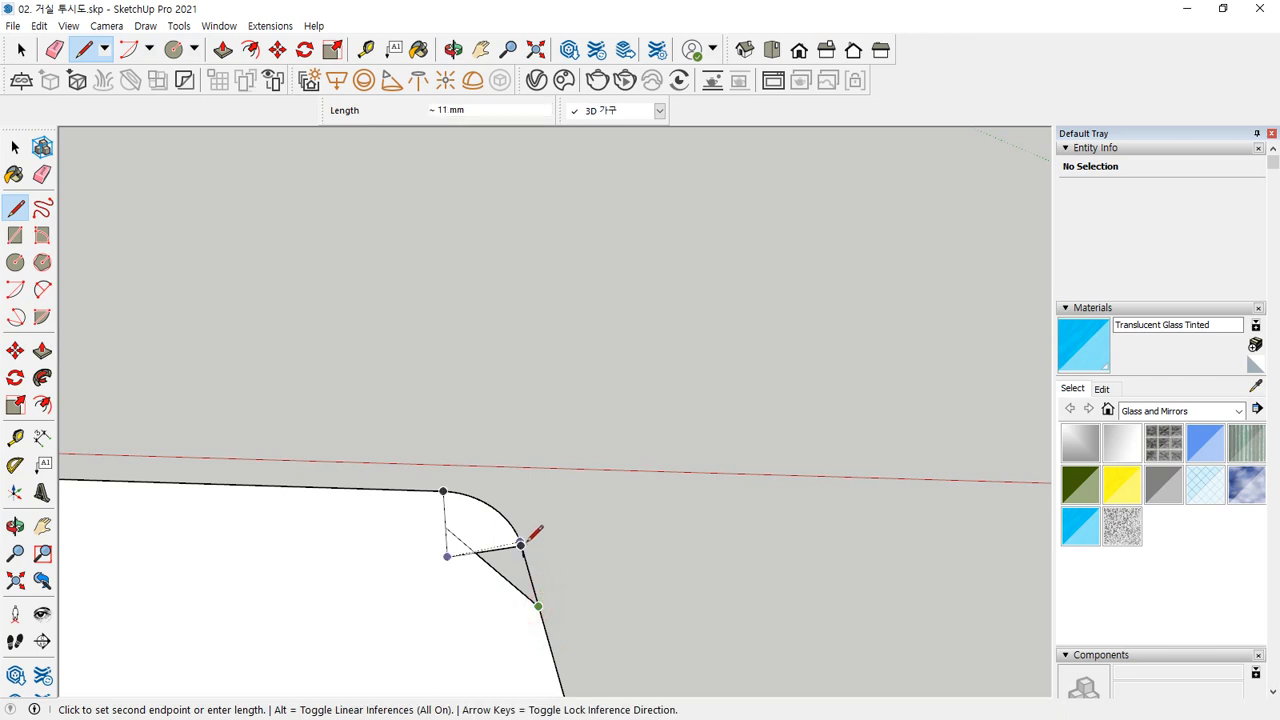
click(525, 541)
Step: Erase the stray line end on the sloping side and the diagonal and radius helper lines inside the rounded upper corner
scroll(527, 540, up, 5)
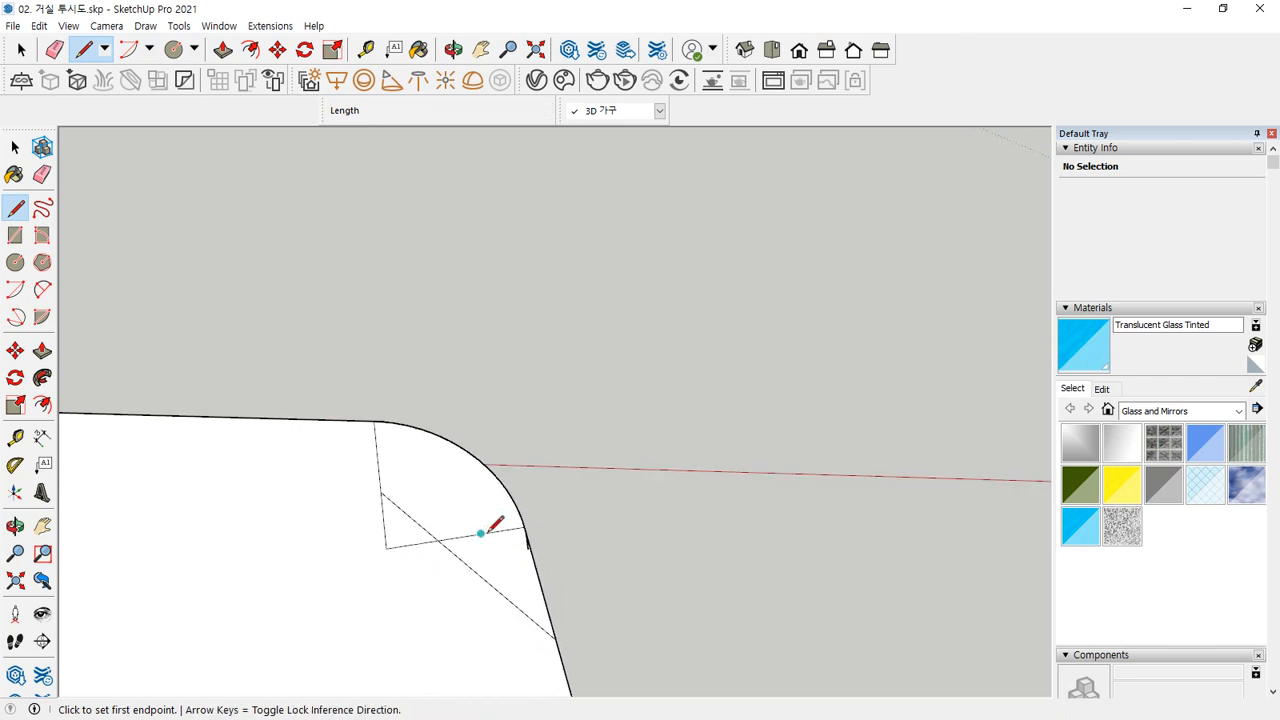
scroll(507, 551, up, 4)
key(e)
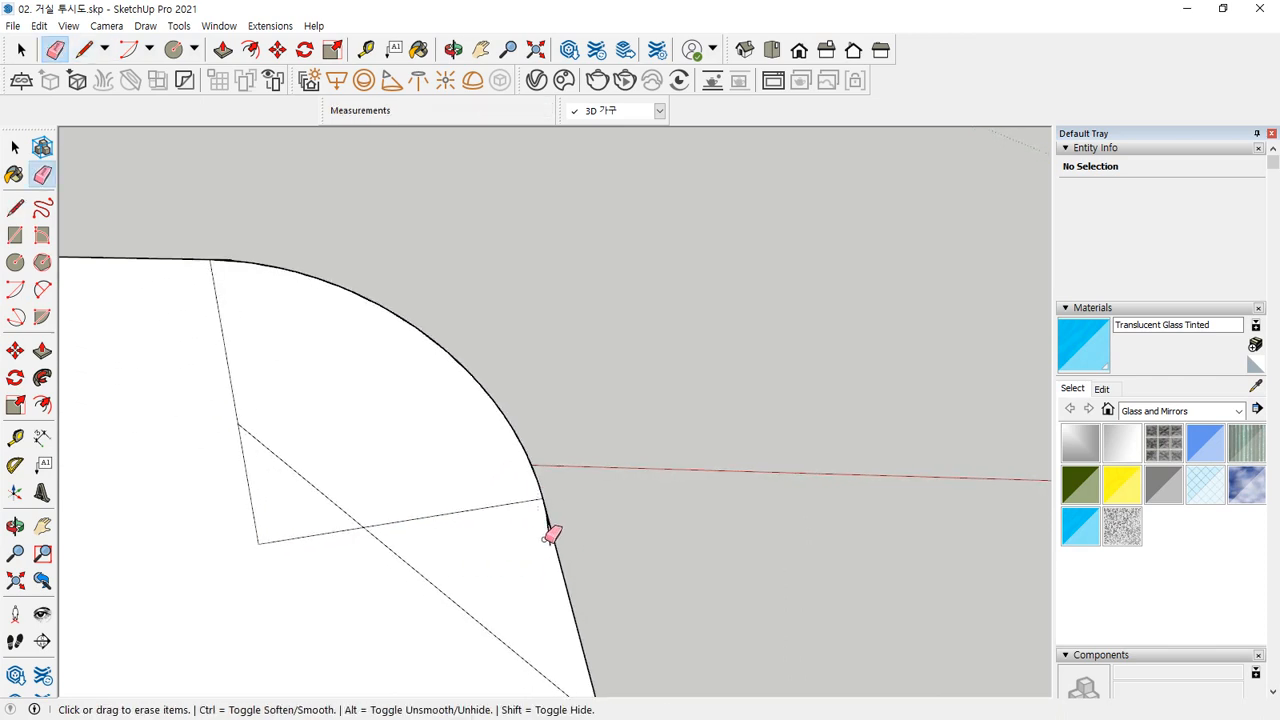
drag(414, 482, 394, 581)
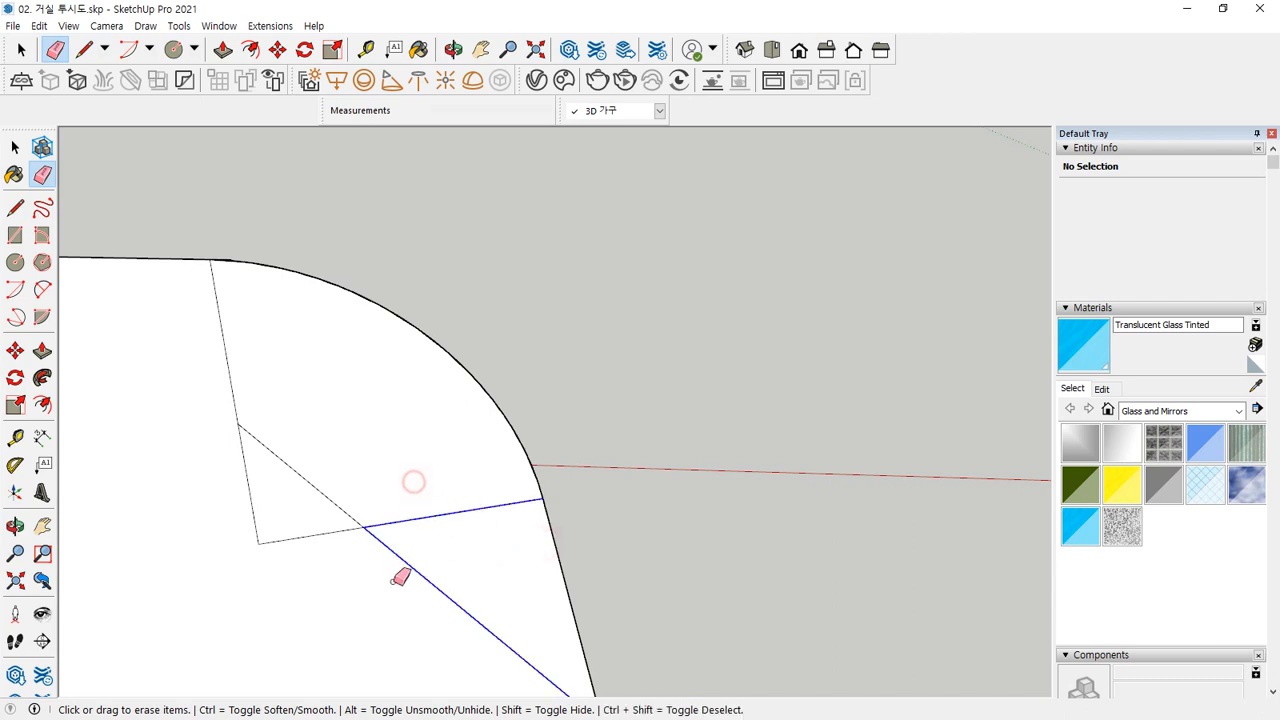
drag(196, 350, 285, 485)
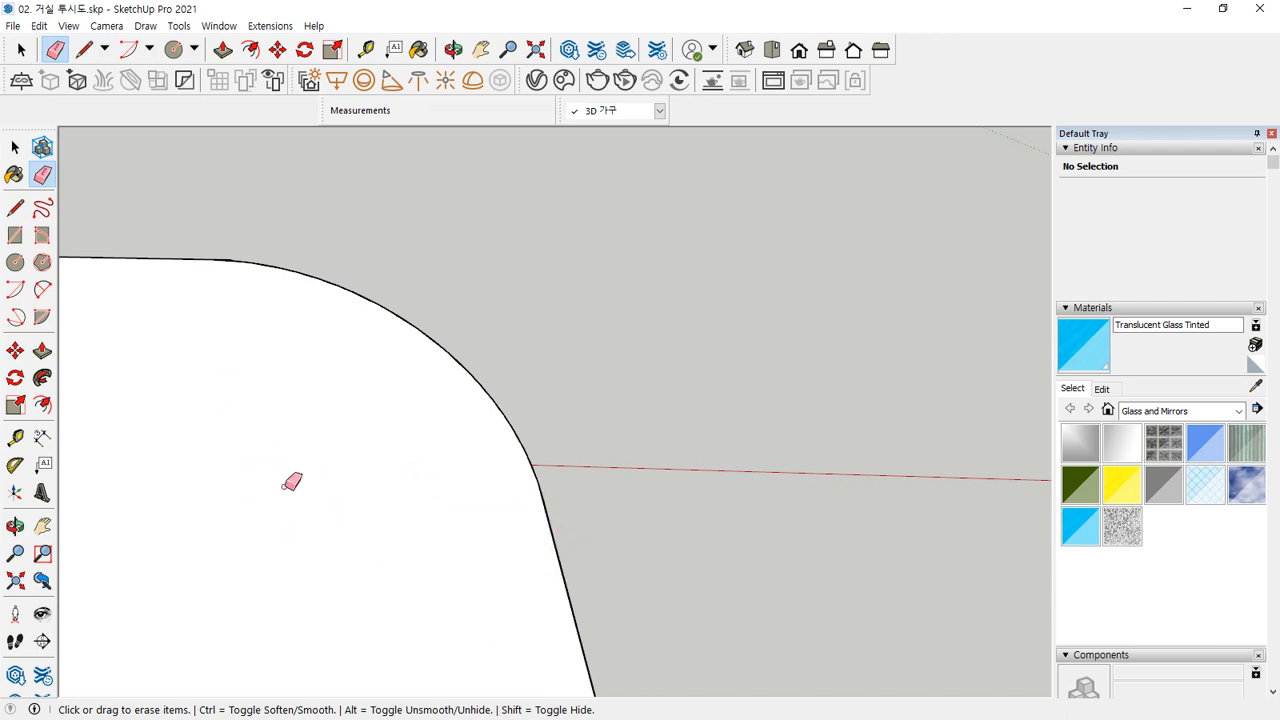
scroll(243, 239, up, 2)
scroll(231, 297, down, 3)
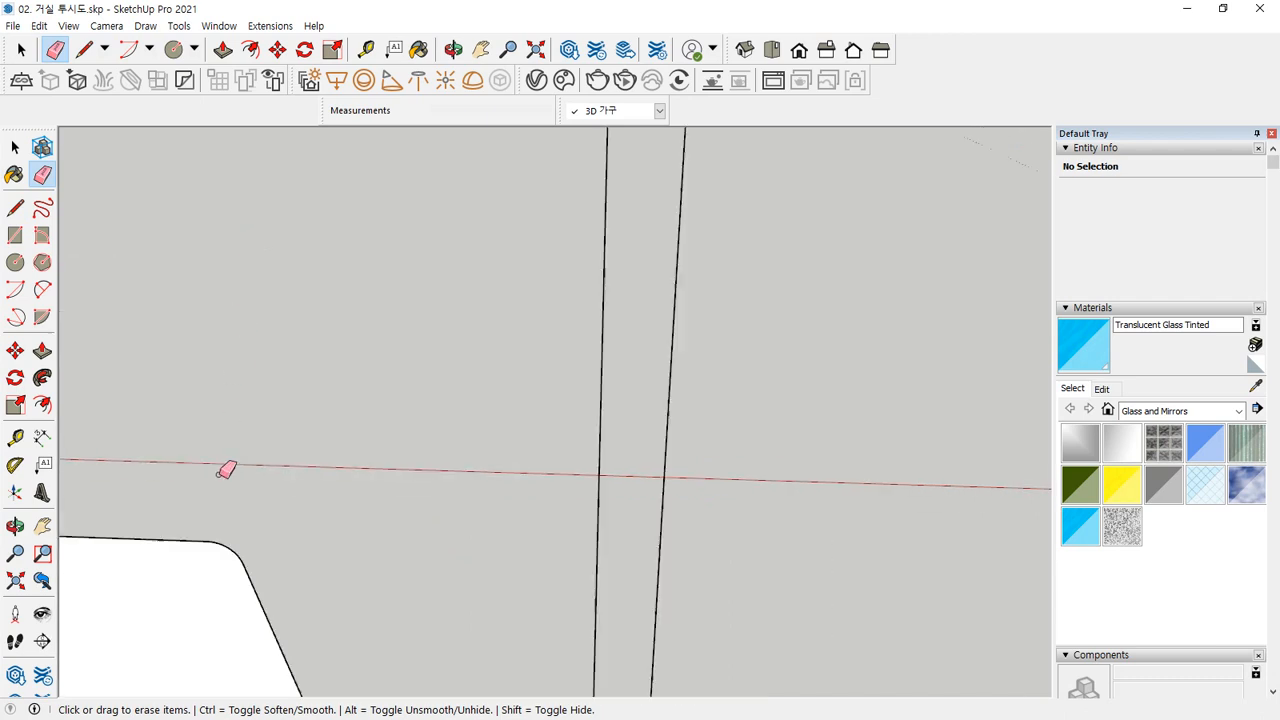
scroll(209, 568, up, 5)
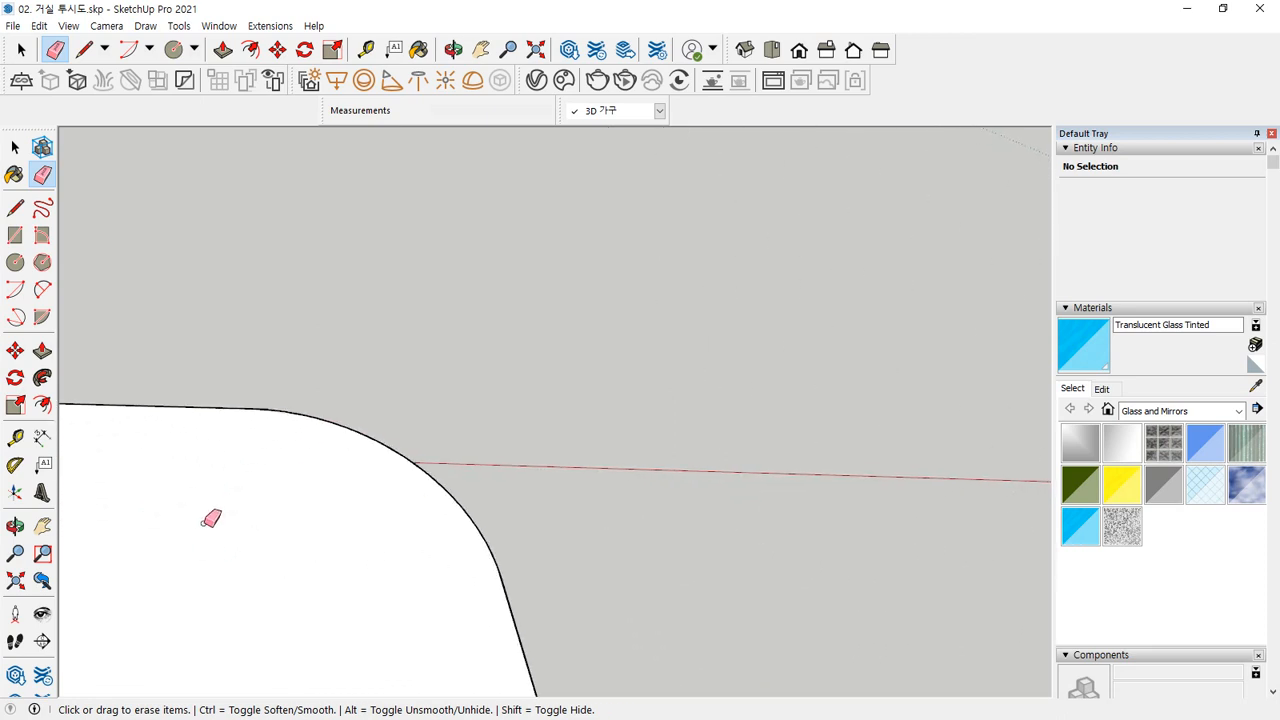
scroll(332, 460, up, 2)
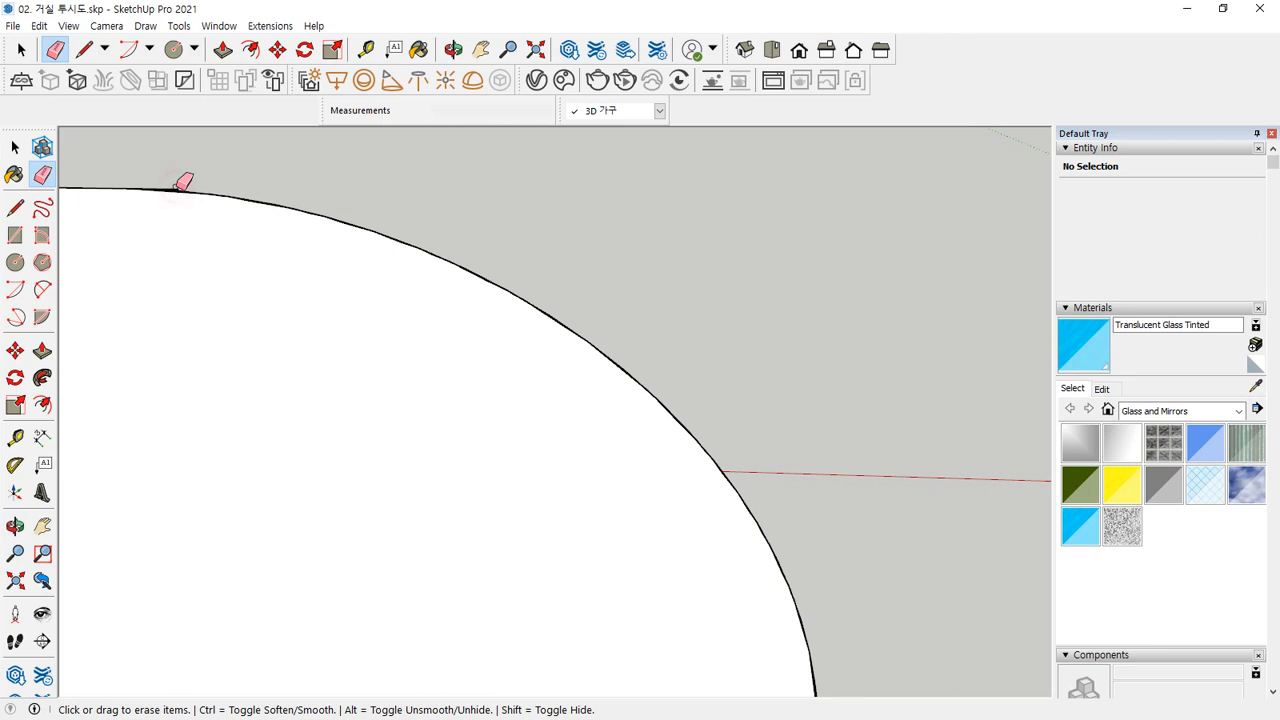
Step: Check the half-lampshade profile's rounded upper corner by deleting its face and undoing the deletion
scroll(157, 188, up, 5)
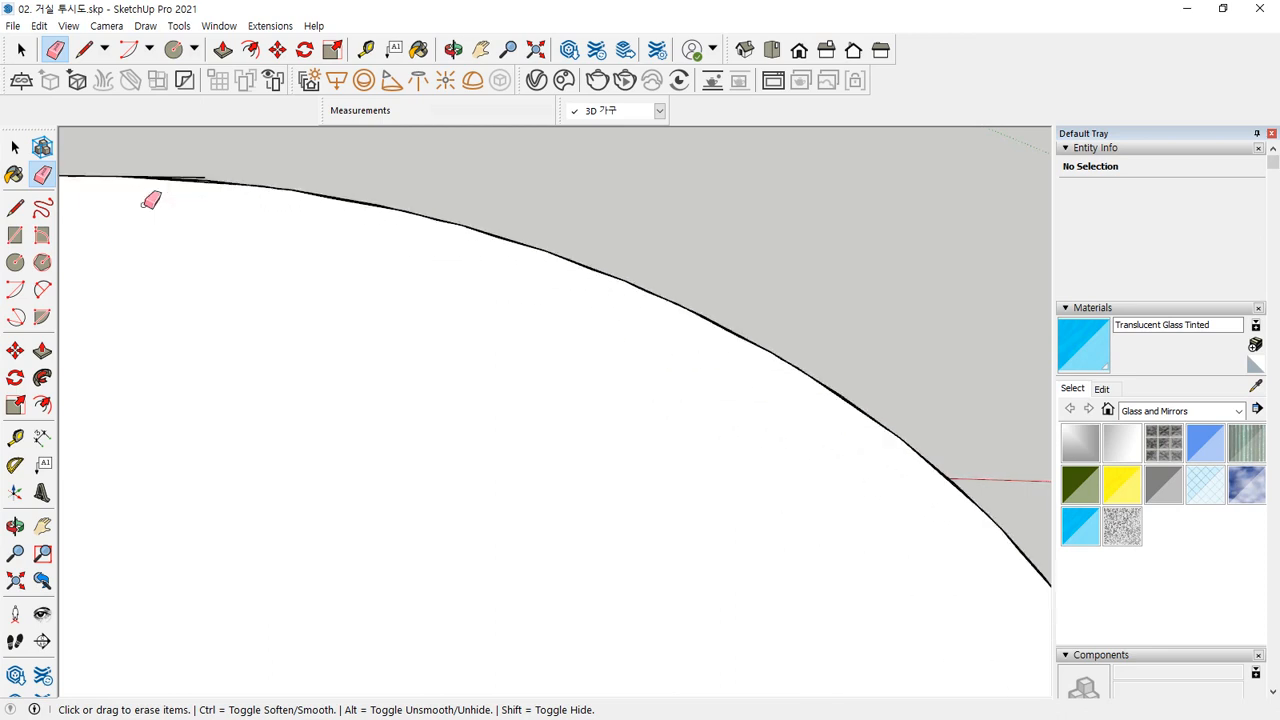
scroll(195, 265, down, 6)
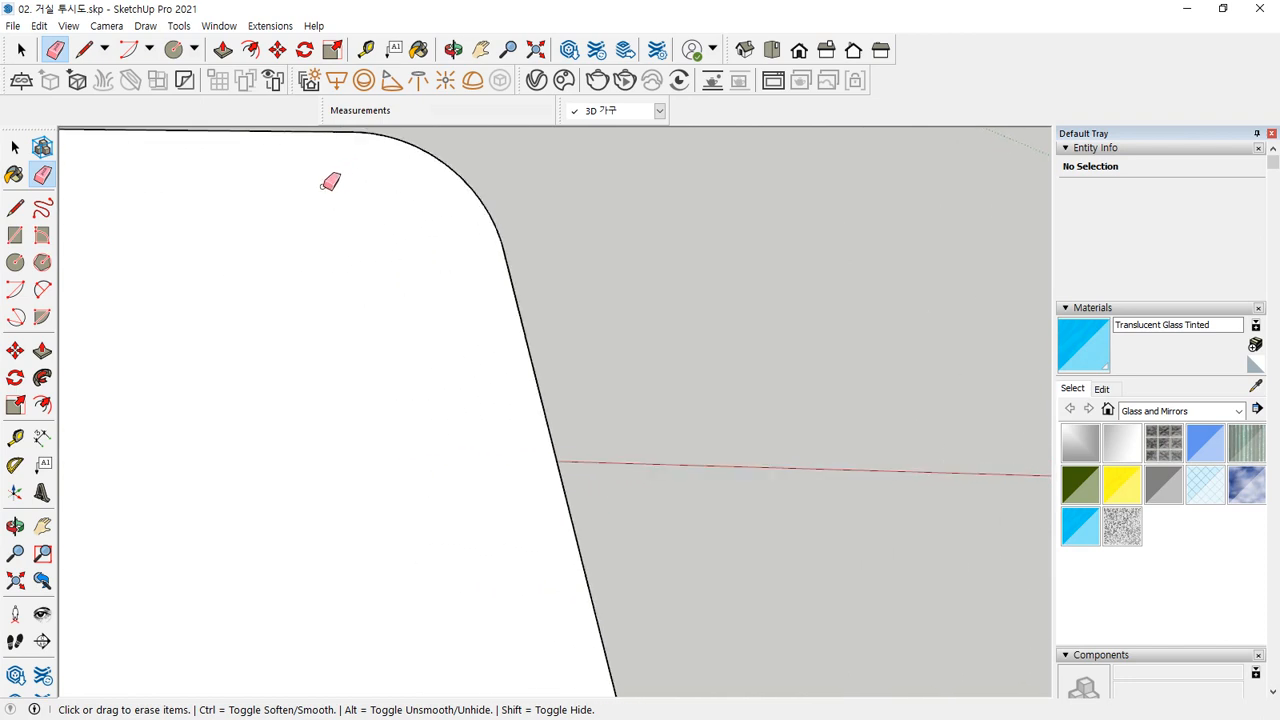
key(space)
scroll(316, 224, down, 2)
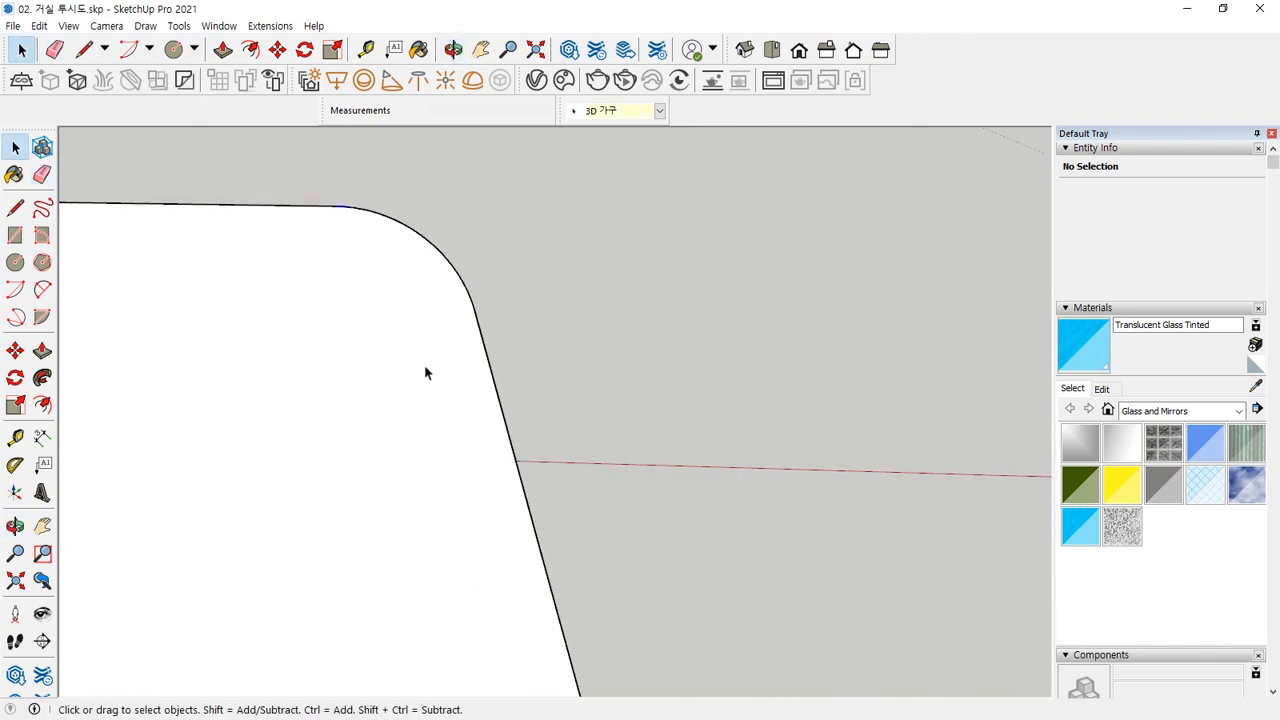
key(Delete)
key(ctrl+z)
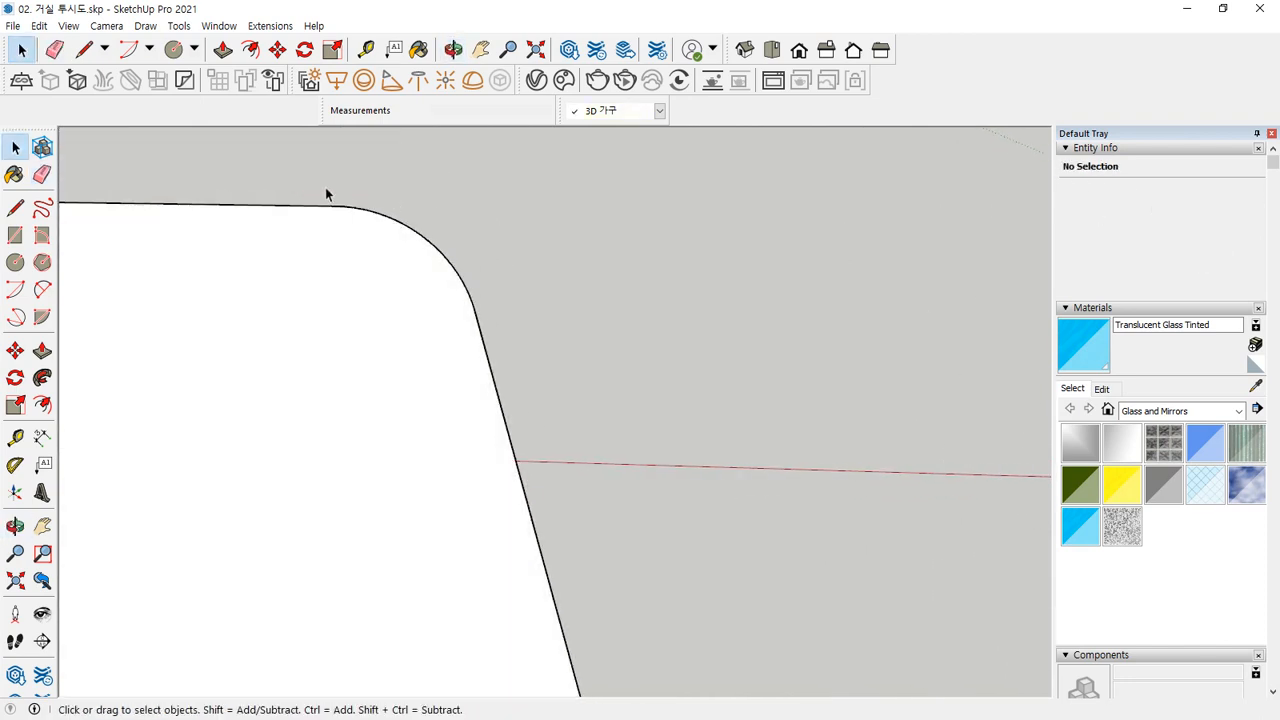
key(Delete)
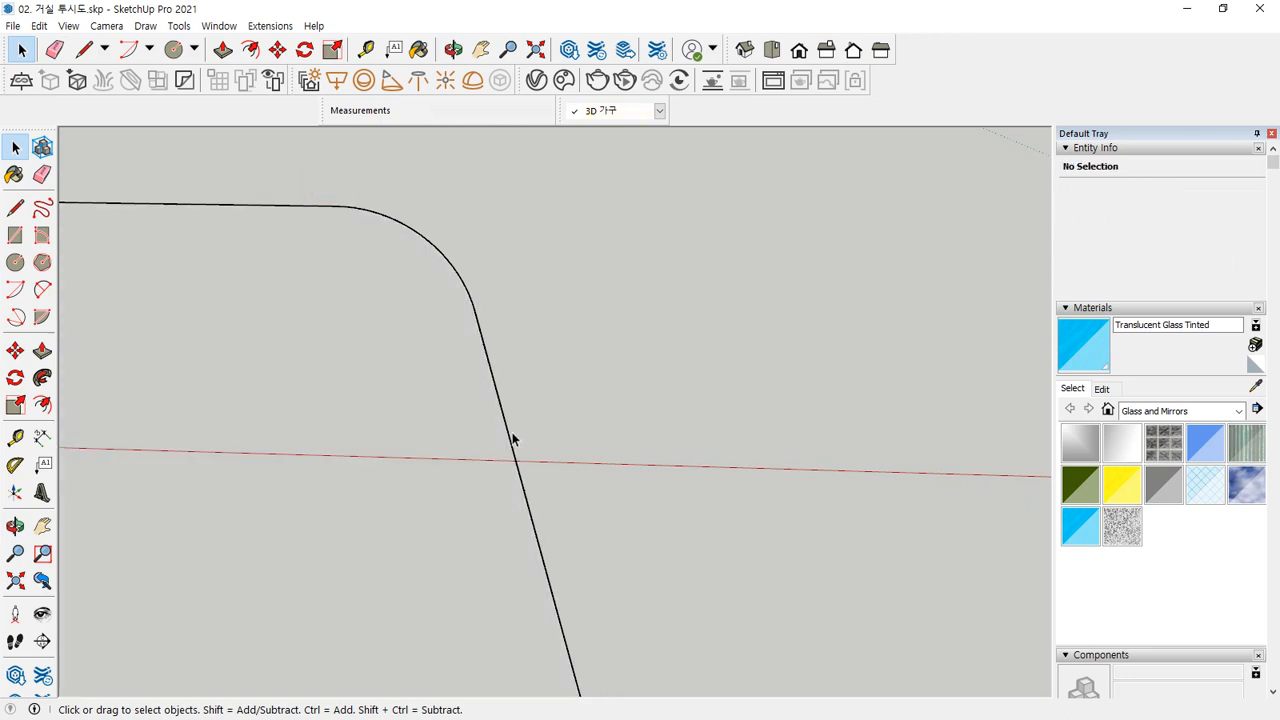
key(ctrl+z)
Step: Revolve the half-lampshade profile with Follow Me, using the circle above it as the path
scroll(436, 441, down, 10)
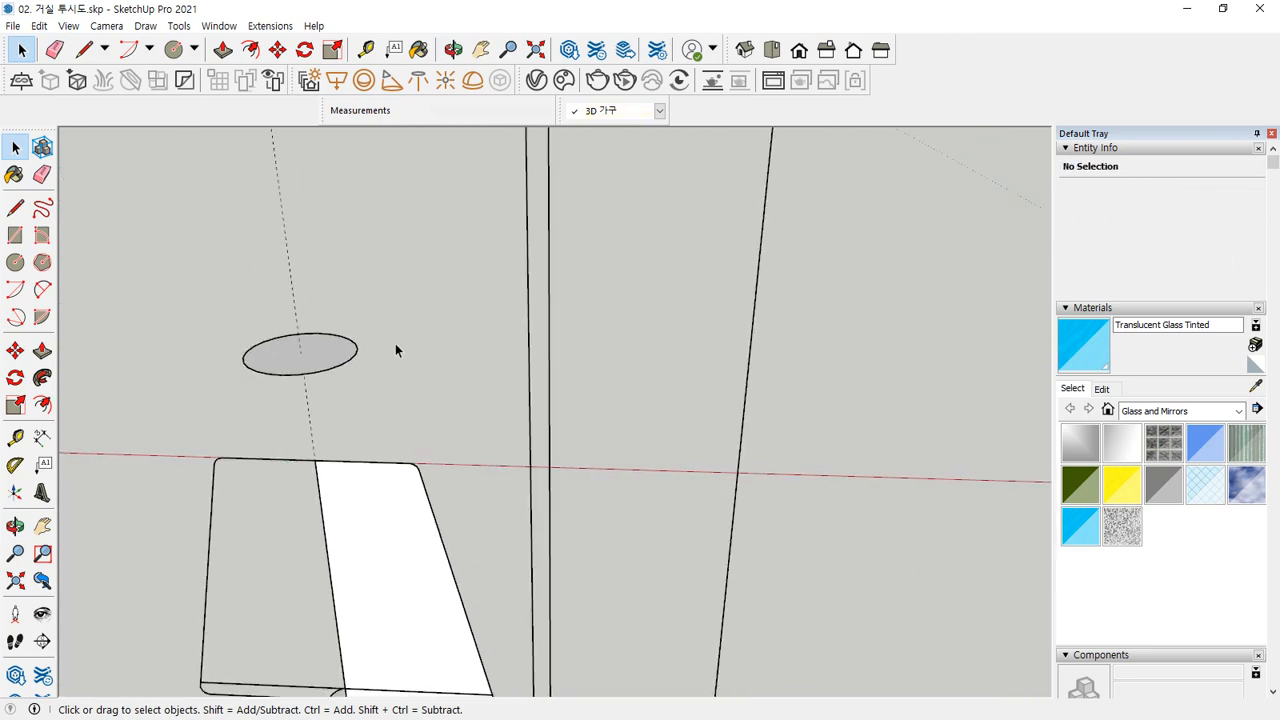
double_click(308, 356)
click(42, 377)
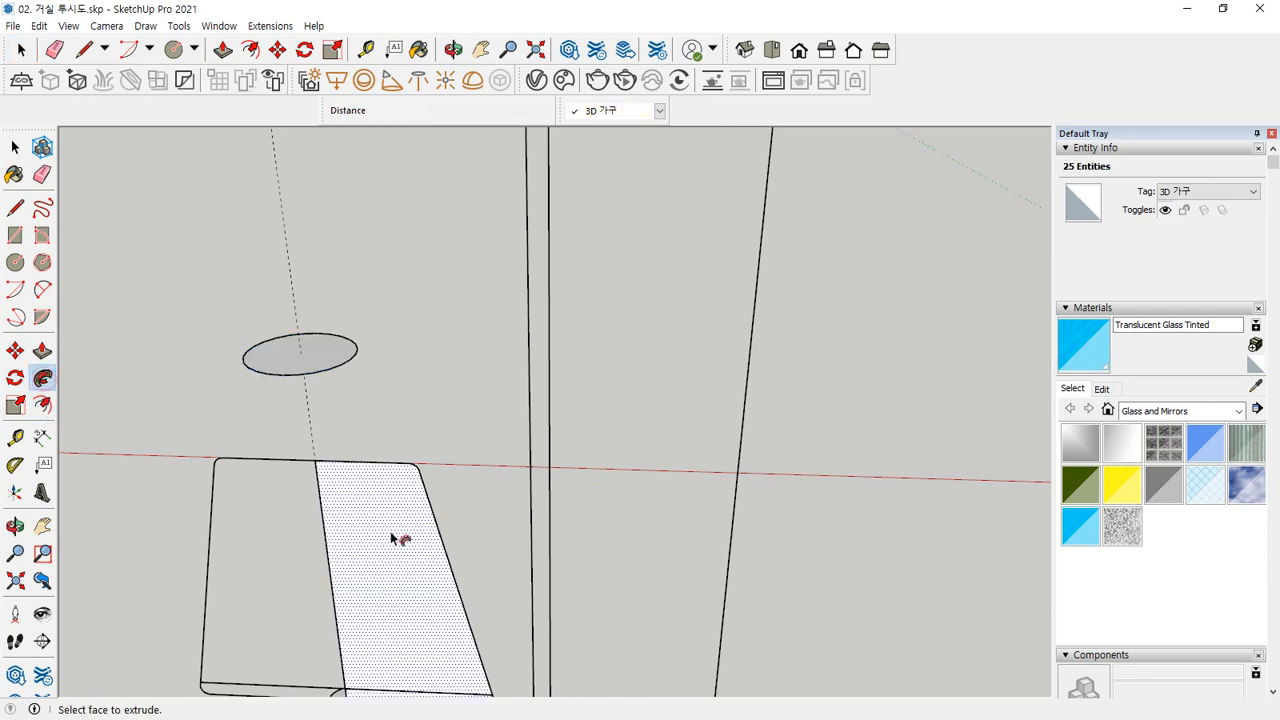
click(390, 531)
scroll(405, 495, up, 3)
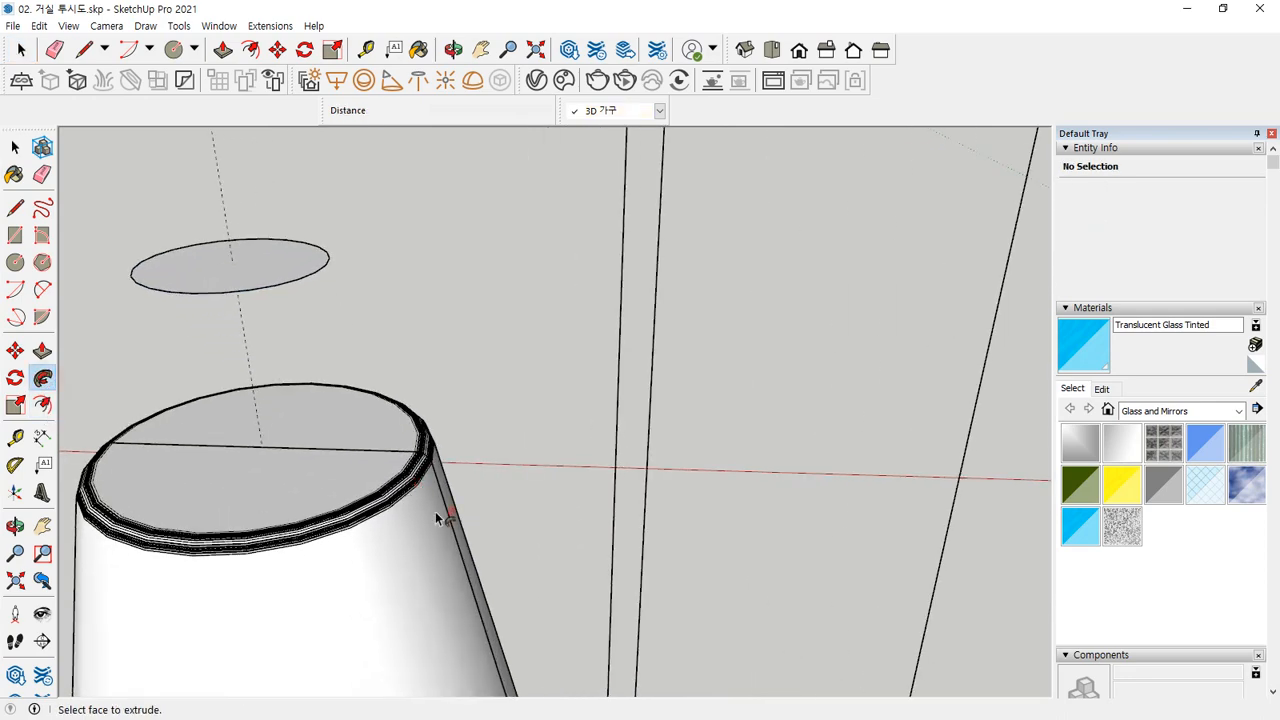
scroll(437, 516, down, 3)
middle_drag(443, 537, 456, 460)
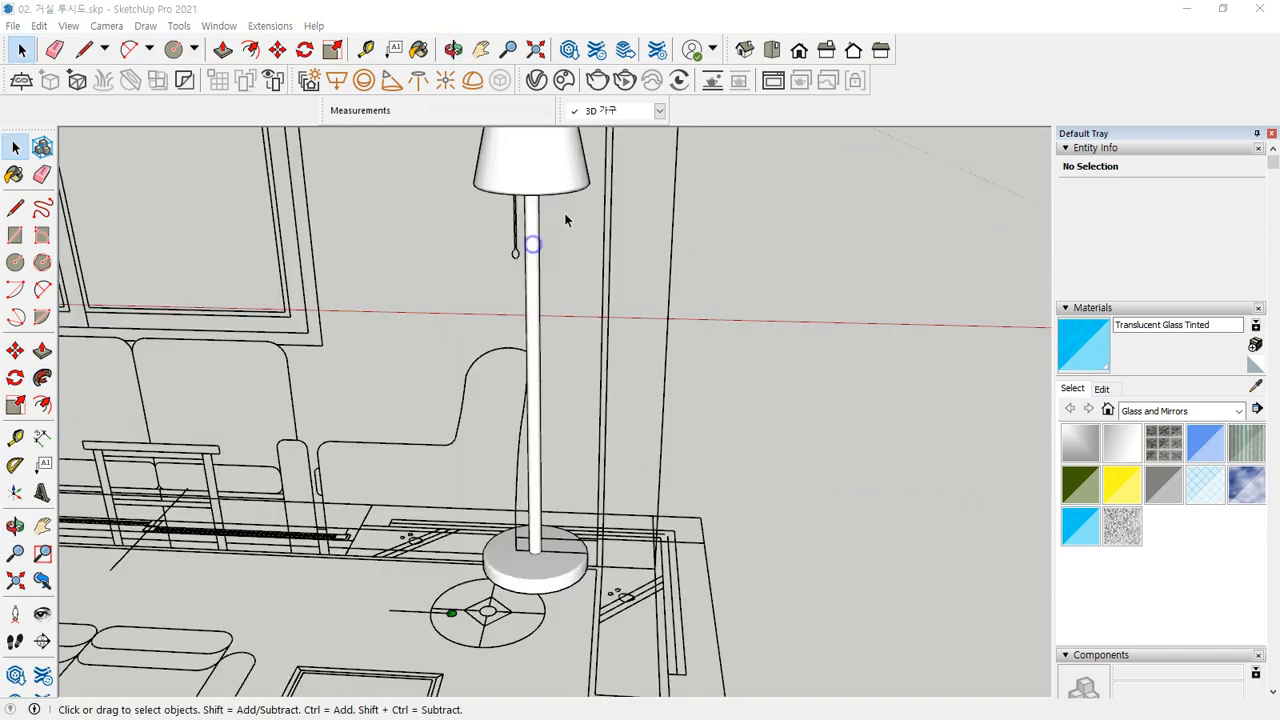
Step: Move the lampshade and stand together about 299 mm, aligning the base's underside with the lamp's circle in the floor plan
click(557, 186)
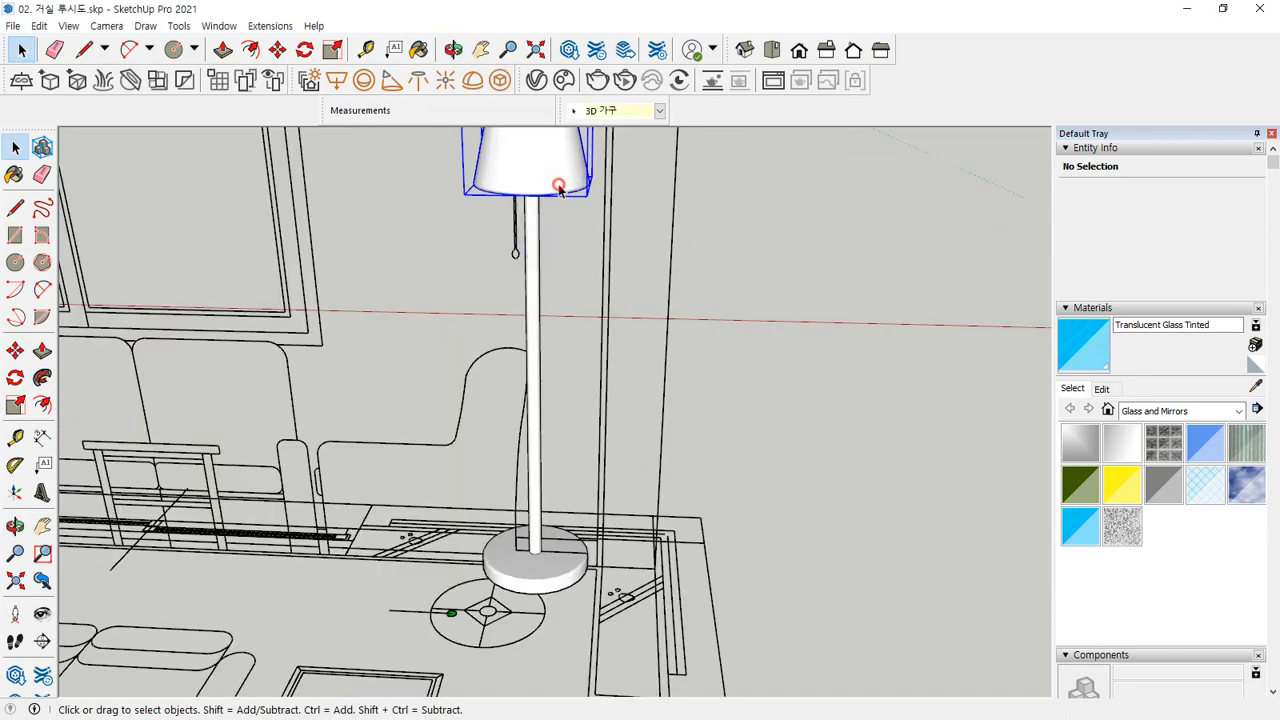
shift+click(537, 327)
middle_drag(537, 327, 516, 507)
key(m)
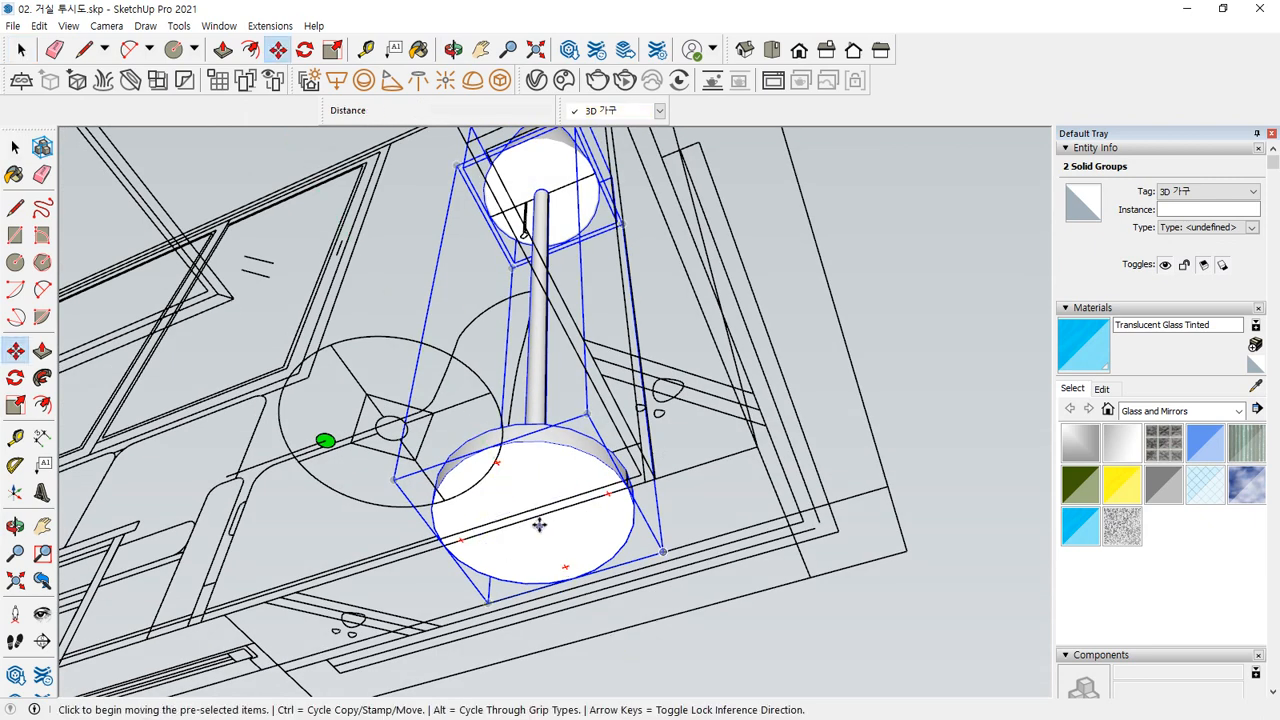
click(526, 512)
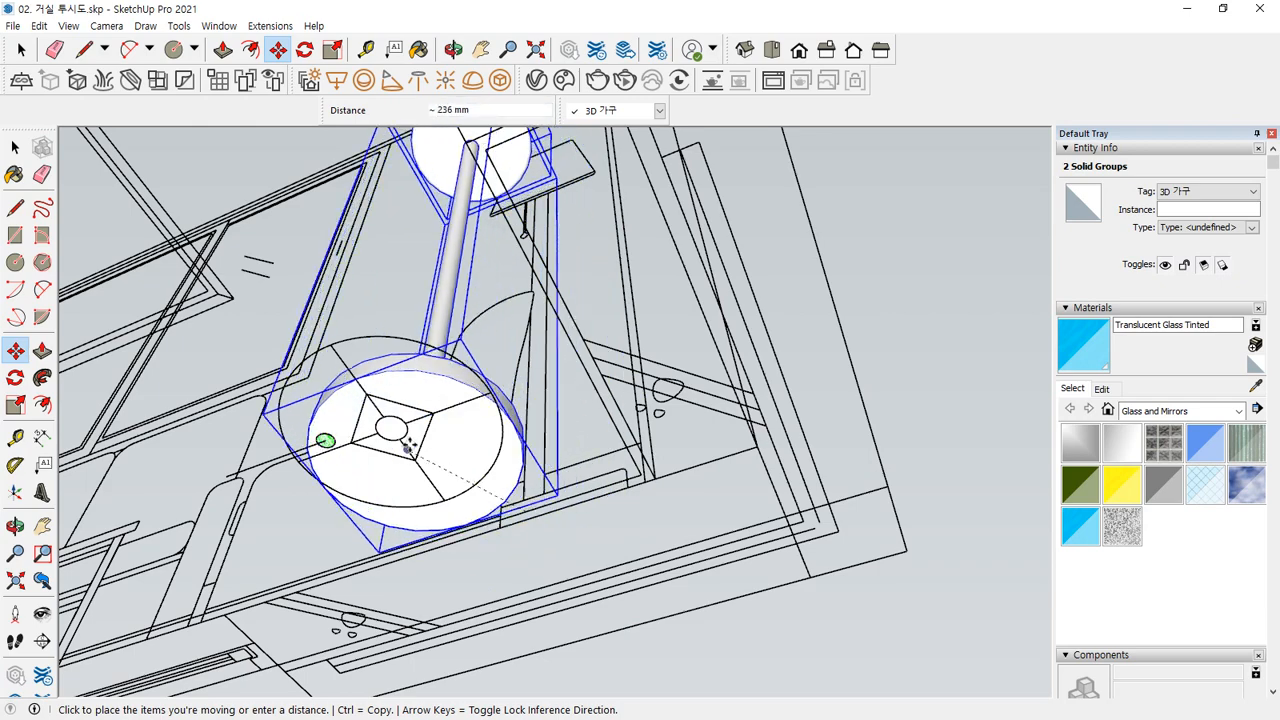
key(Escape)
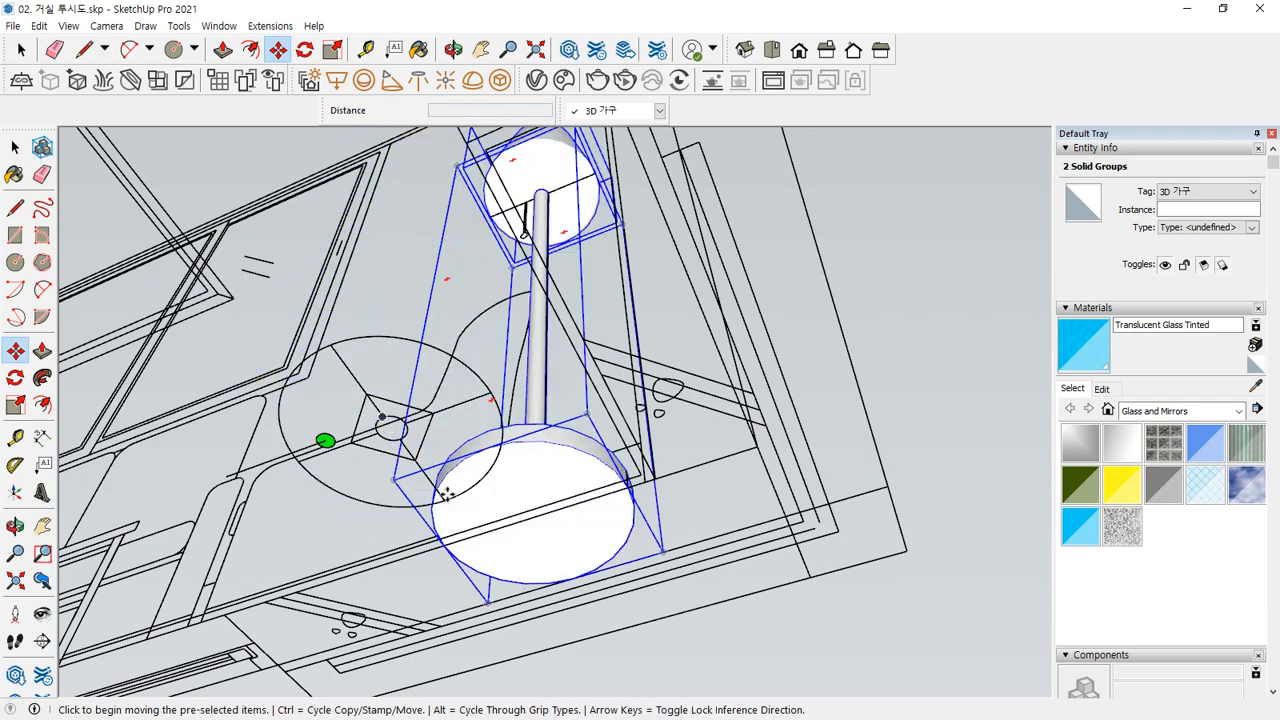
scroll(622, 486, up, 1)
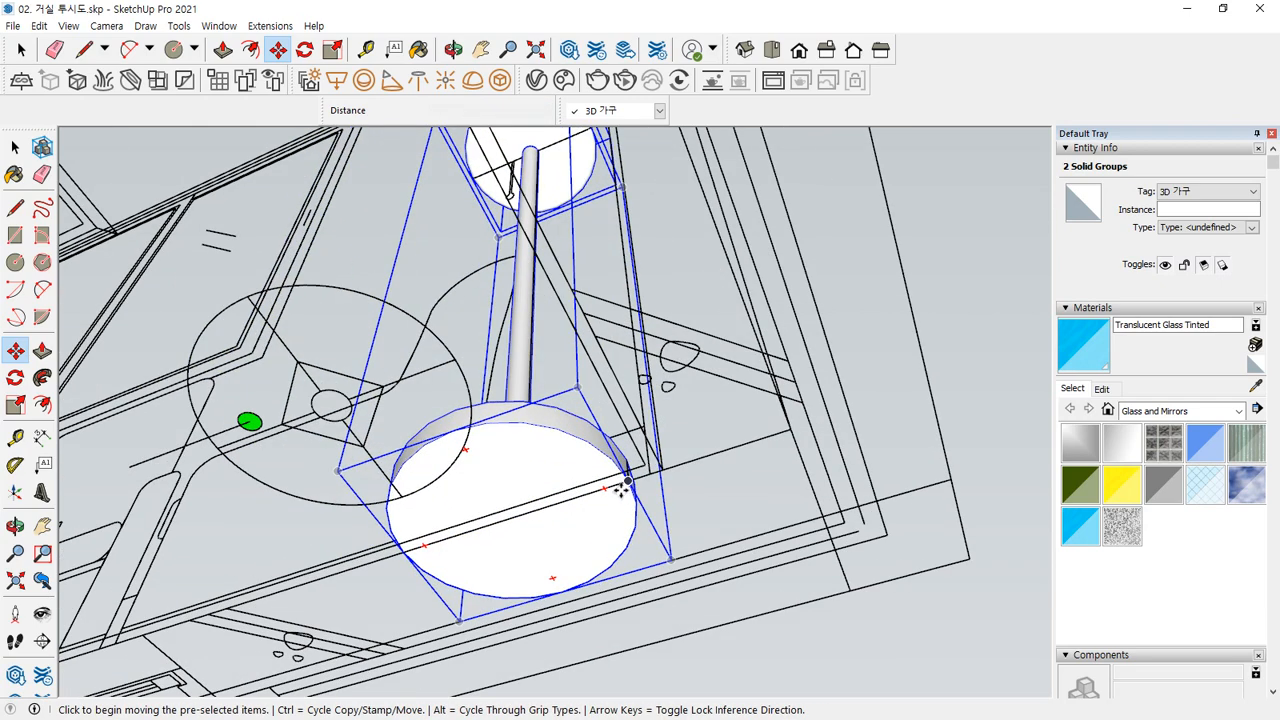
click(622, 486)
click(461, 362)
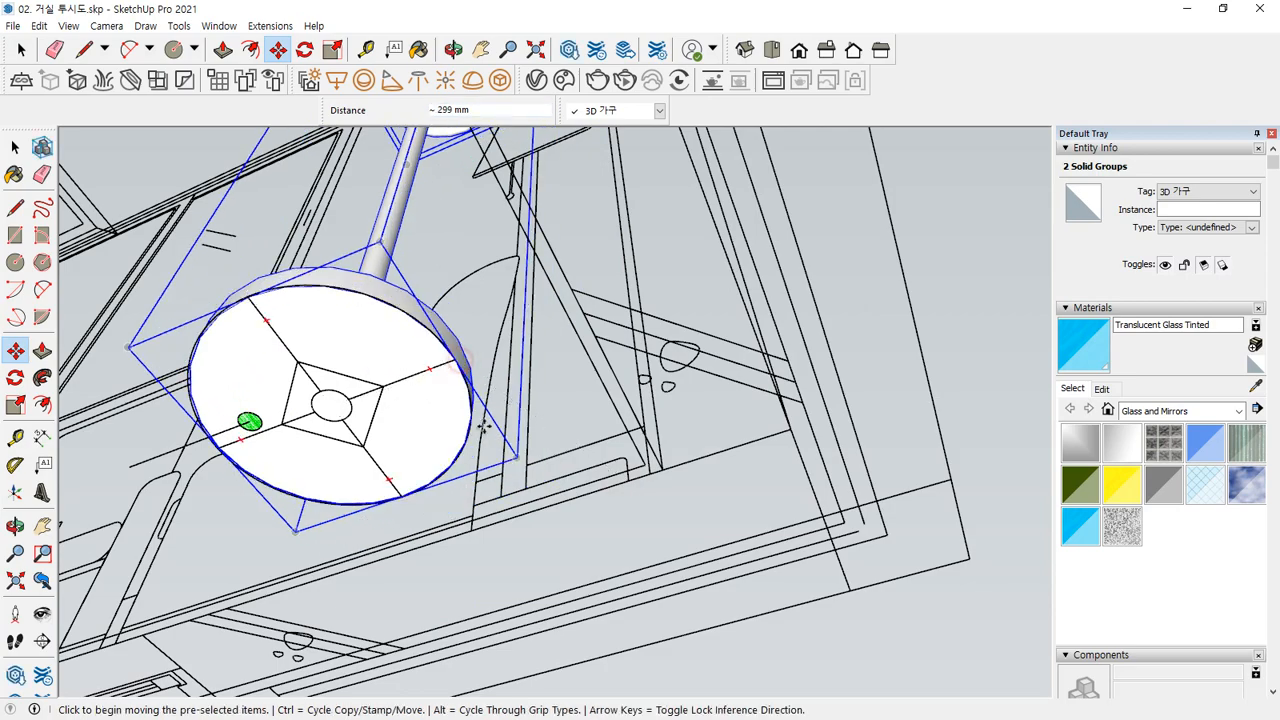
scroll(483, 425, down, 2)
mouse_move(483, 425)
middle_down()
mouse_move(403, 380)
mouse_move(423, 380)
mouse_move(436, 350)
mouse_move(390, 440)
mouse_move(675, 482)
mouse_move(460, 495)
mouse_move(655, 487)
middle_up()
key(space)
shift+middle_drag(340, 509, 380, 417)
shift+middle_drag(526, 471, 616, 472)
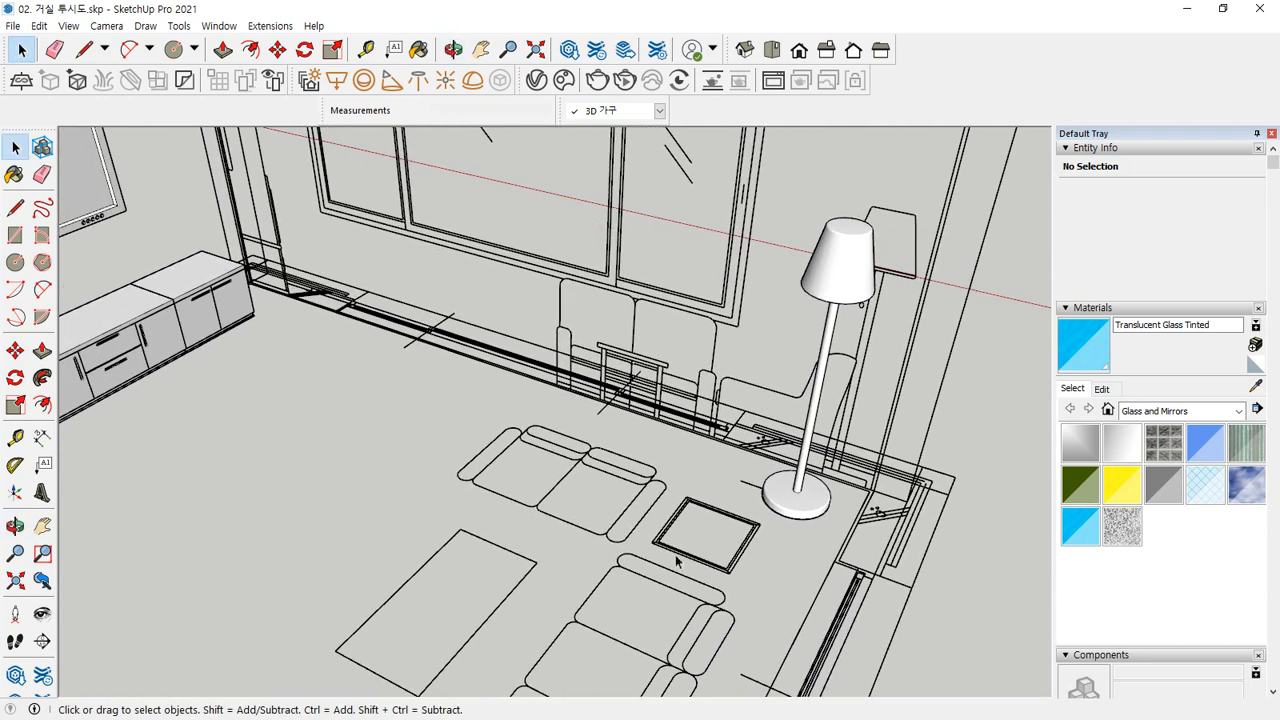
key(e)
mouse_move(731, 586)
mouse_down()
mouse_move(690, 482)
mouse_move(719, 588)
mouse_up()
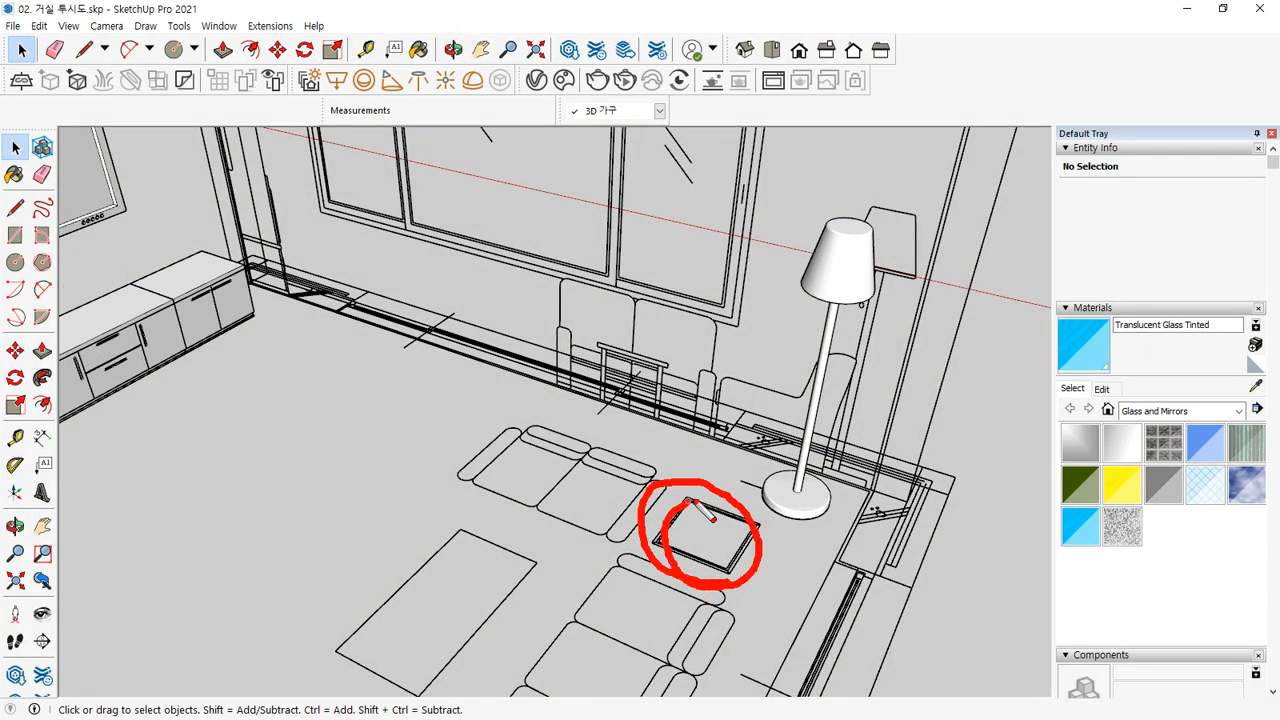
mouse_move(745, 488)
mouse_down()
mouse_move(700, 598)
mouse_move(757, 497)
mouse_up()
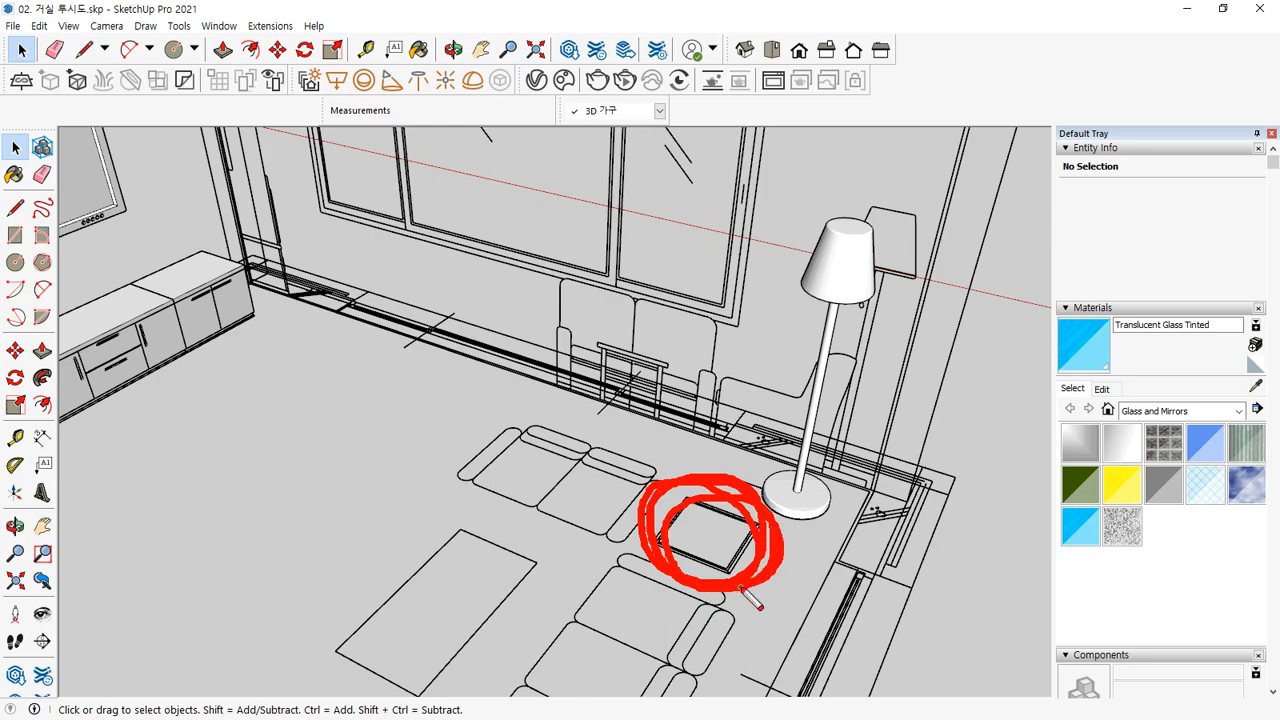
drag(672, 584, 784, 494)
drag(666, 552, 800, 542)
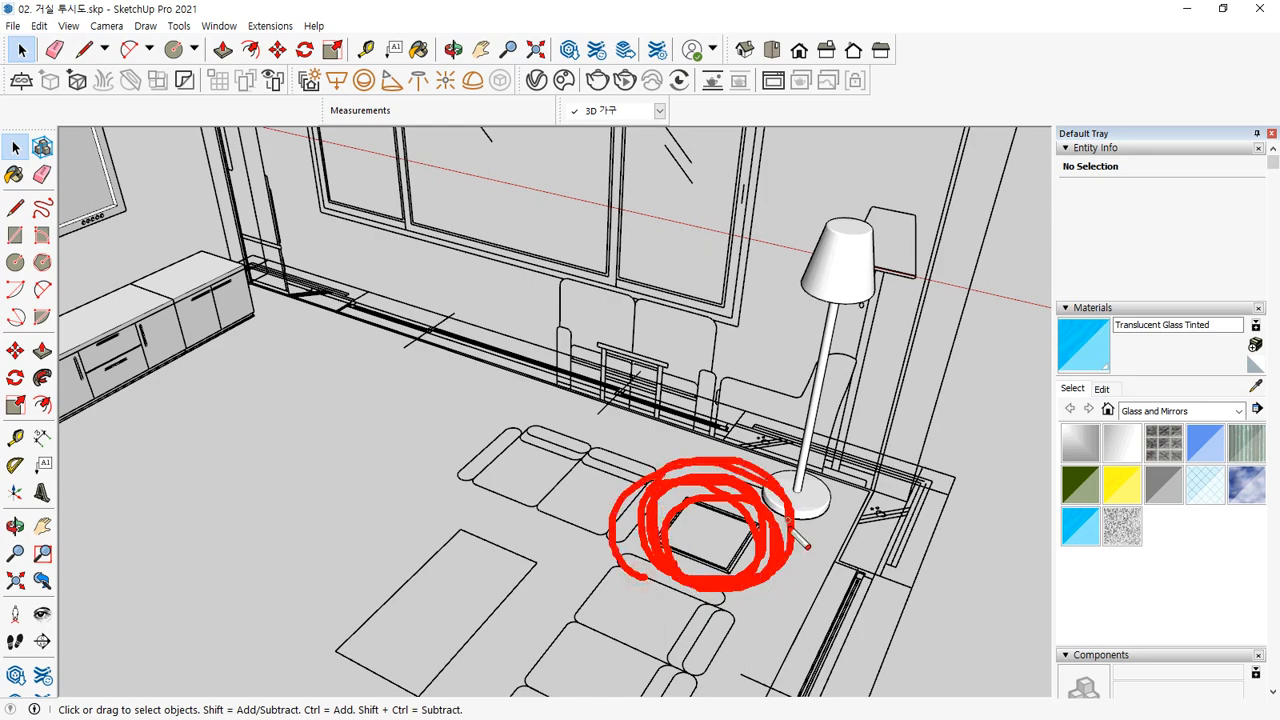
key(Escape)
mouse_move(367, 513)
middle_down()
mouse_move(755, 510)
mouse_move(606, 457)
mouse_move(572, 472)
middle_up()
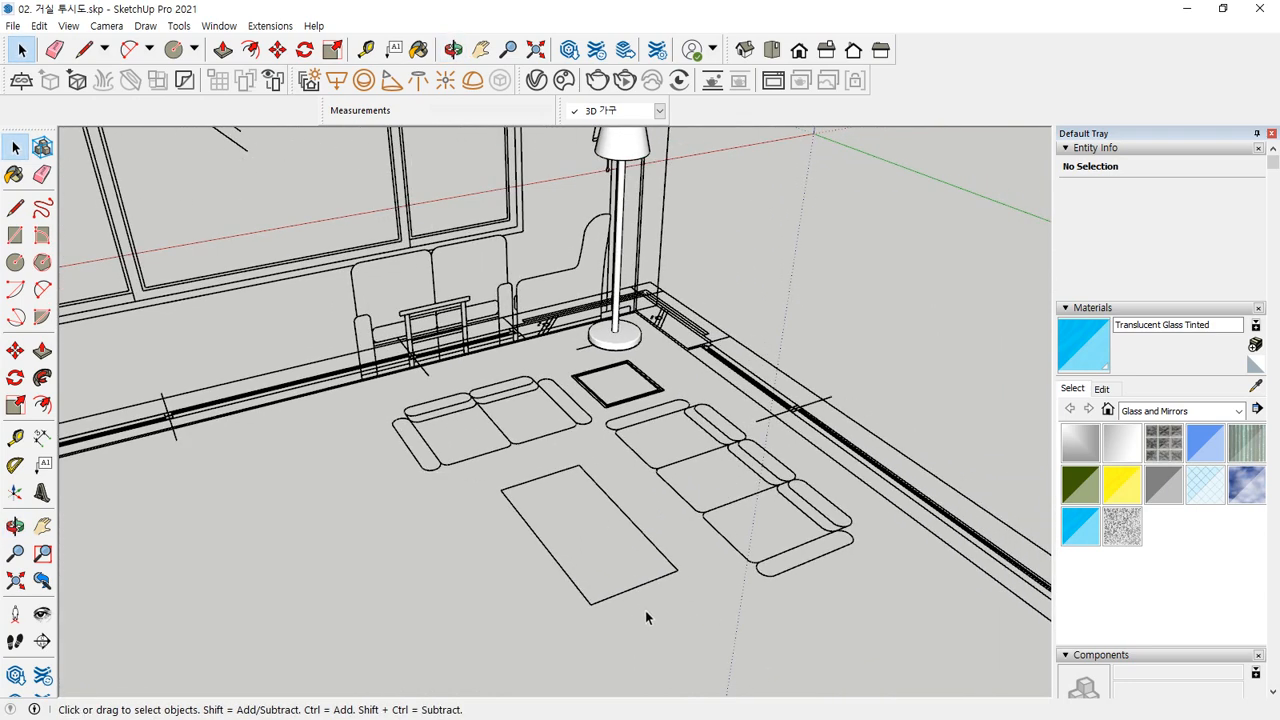
Step: Show the tag 2D 입면 3 and hide the tag 2D 입면1
scroll(1144, 472, down, 3)
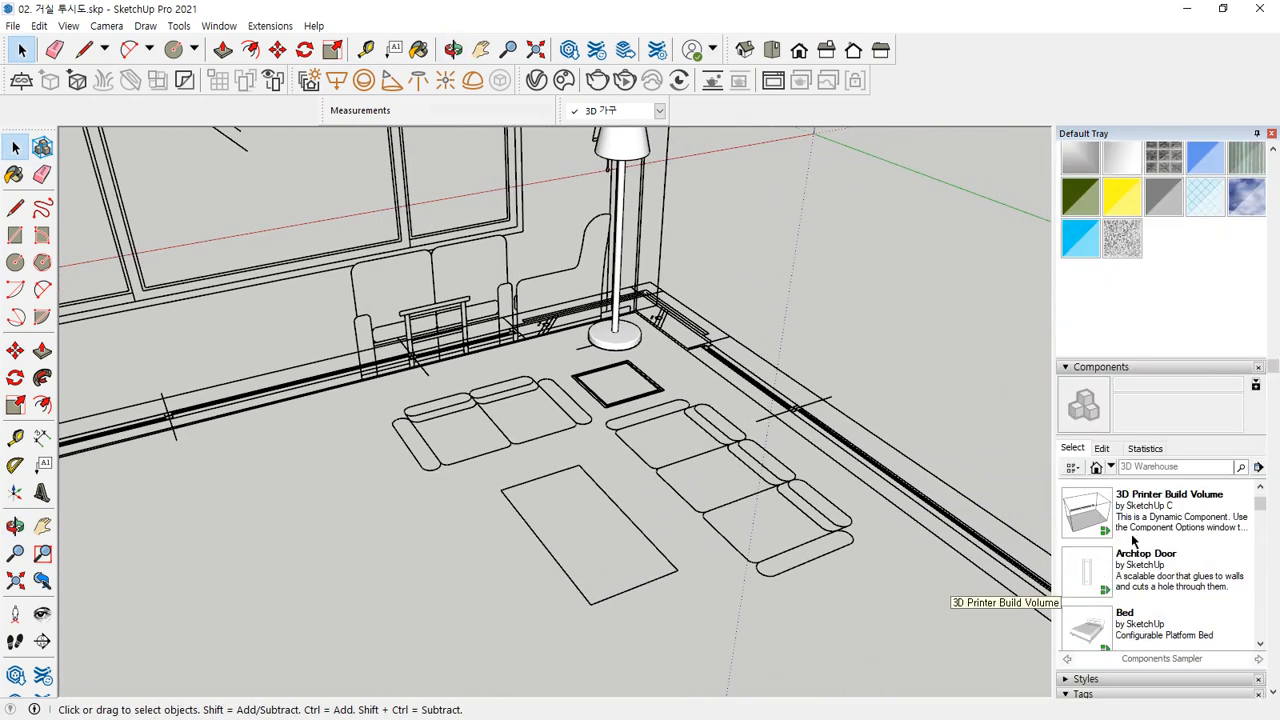
scroll(1134, 538, down, 3)
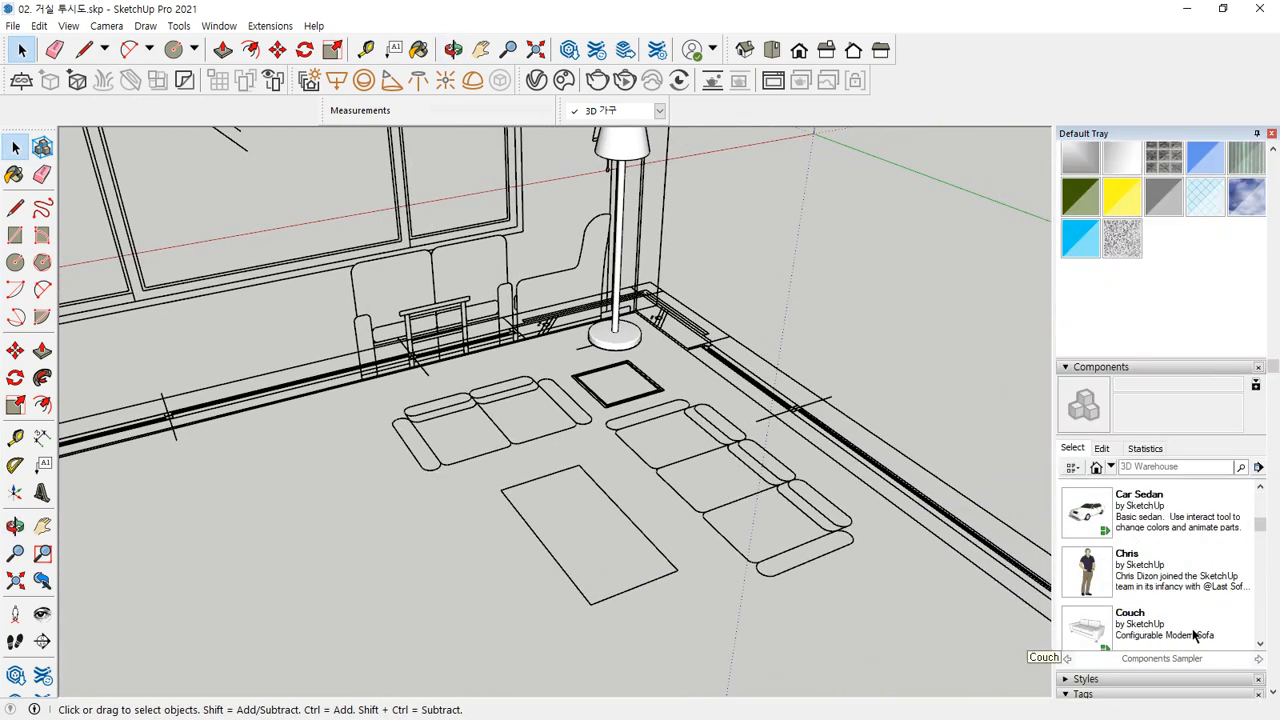
click(1068, 367)
click(1073, 497)
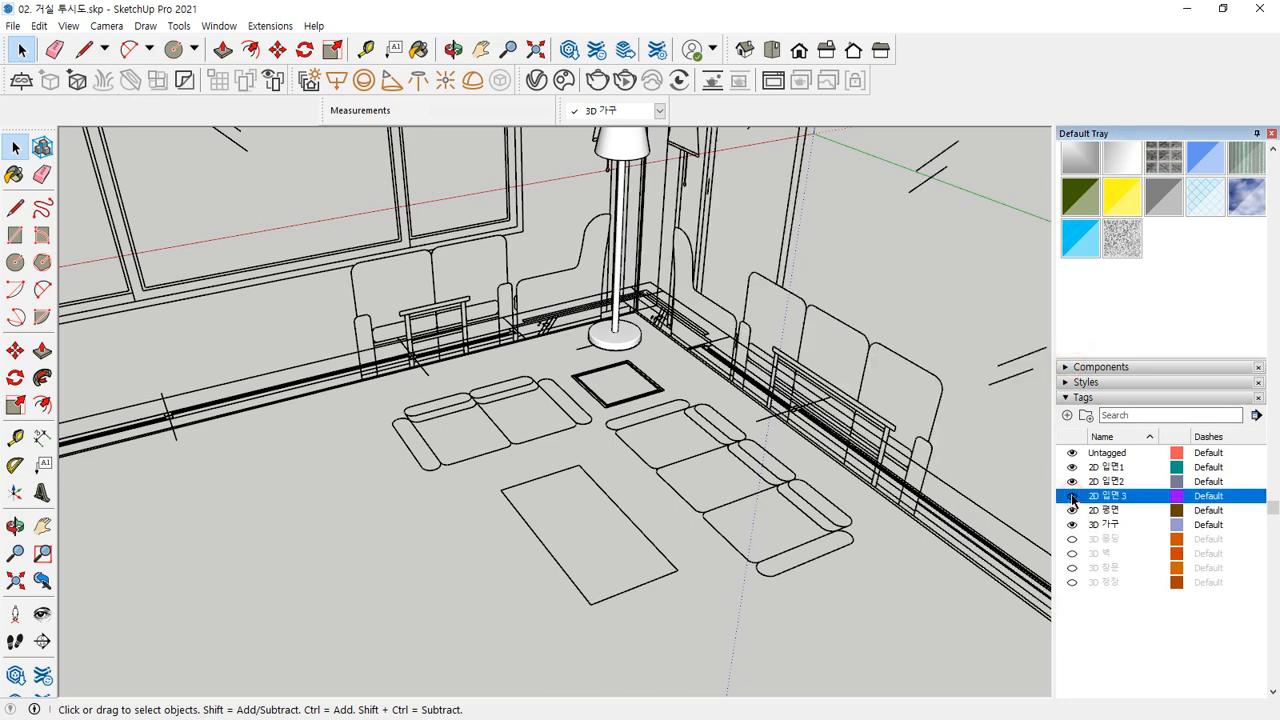
click(1069, 467)
middle_drag(620, 471, 884, 366)
mouse_move(436, 370)
mouse_down()
mouse_move(332, 276)
mouse_move(418, 372)
mouse_up()
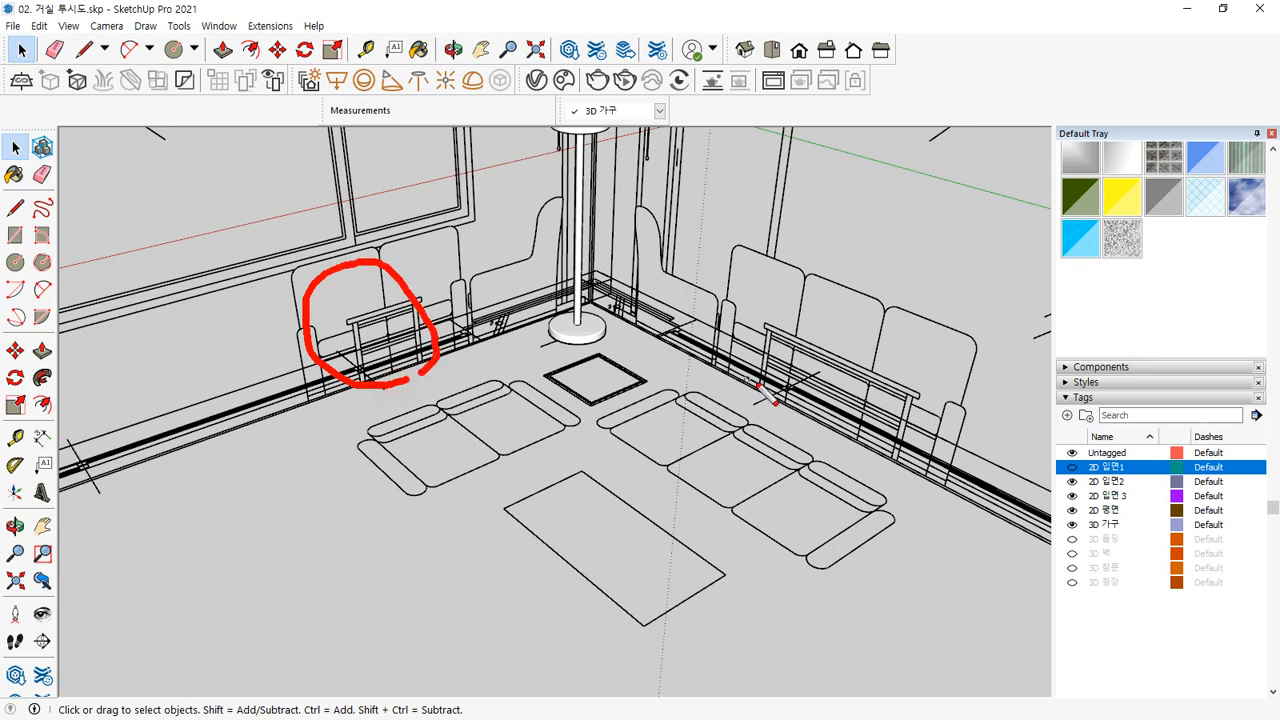
mouse_move(832, 428)
mouse_down()
mouse_move(856, 330)
mouse_move(886, 428)
mouse_up()
mouse_move(643, 628)
mouse_down()
mouse_move(614, 449)
mouse_move(677, 600)
mouse_move(660, 615)
mouse_up()
key(Escape)
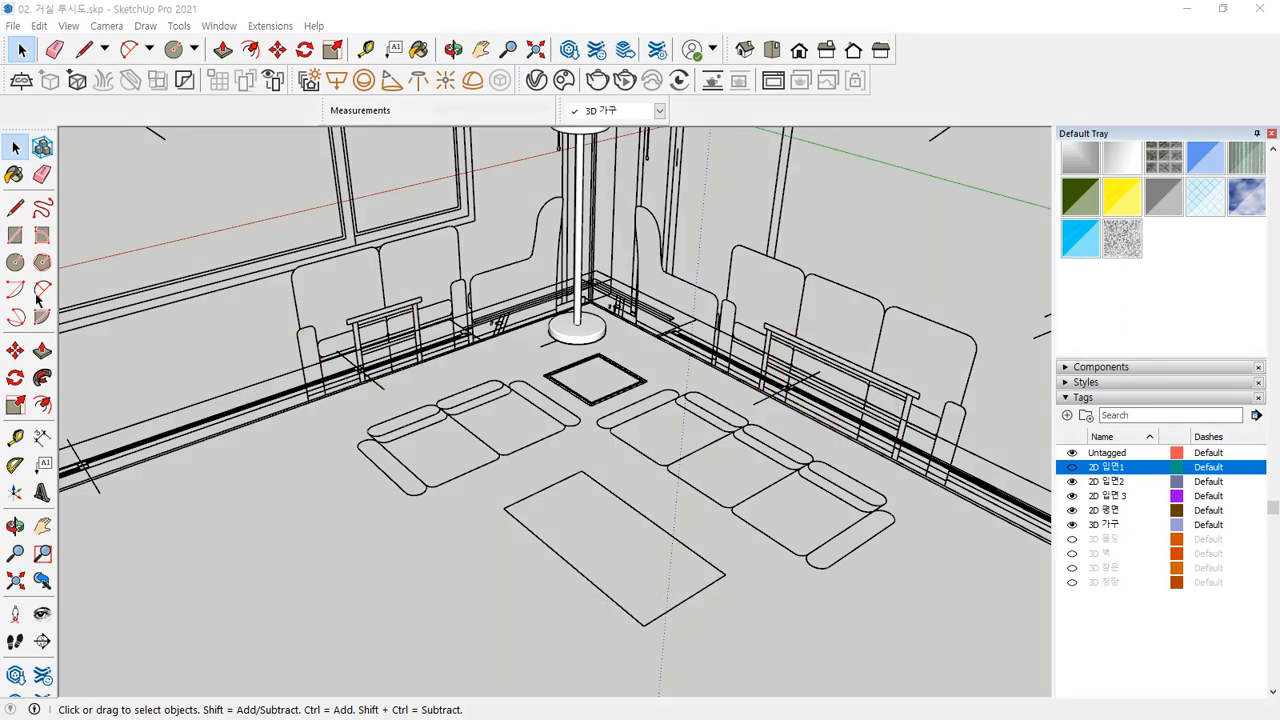
scroll(365, 335, up, 5)
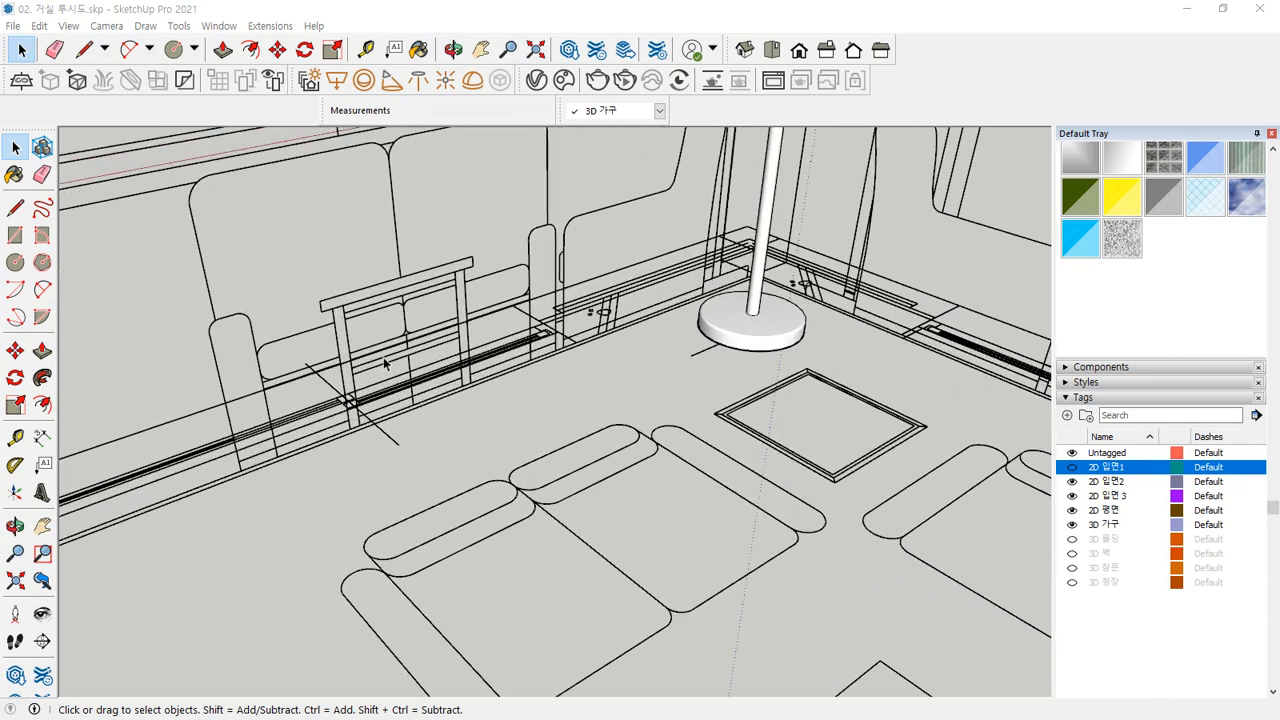
mouse_move(322, 372)
mouse_down()
mouse_move(372, 437)
mouse_move(514, 408)
mouse_move(428, 486)
mouse_up()
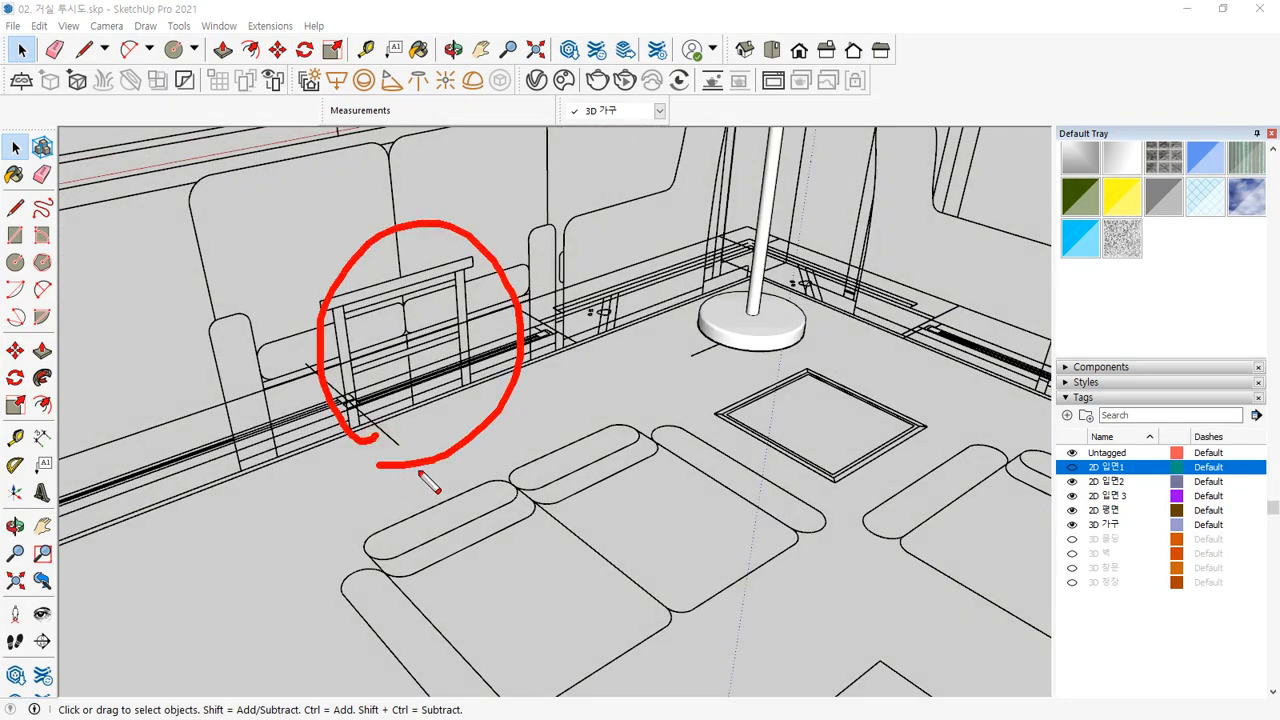
key(Escape)
mouse_move(428, 486)
middle_down()
mouse_move(643, 471)
mouse_move(578, 403)
middle_up()
mouse_move(782, 232)
mouse_down()
mouse_move(920, 531)
mouse_move(770, 287)
mouse_up()
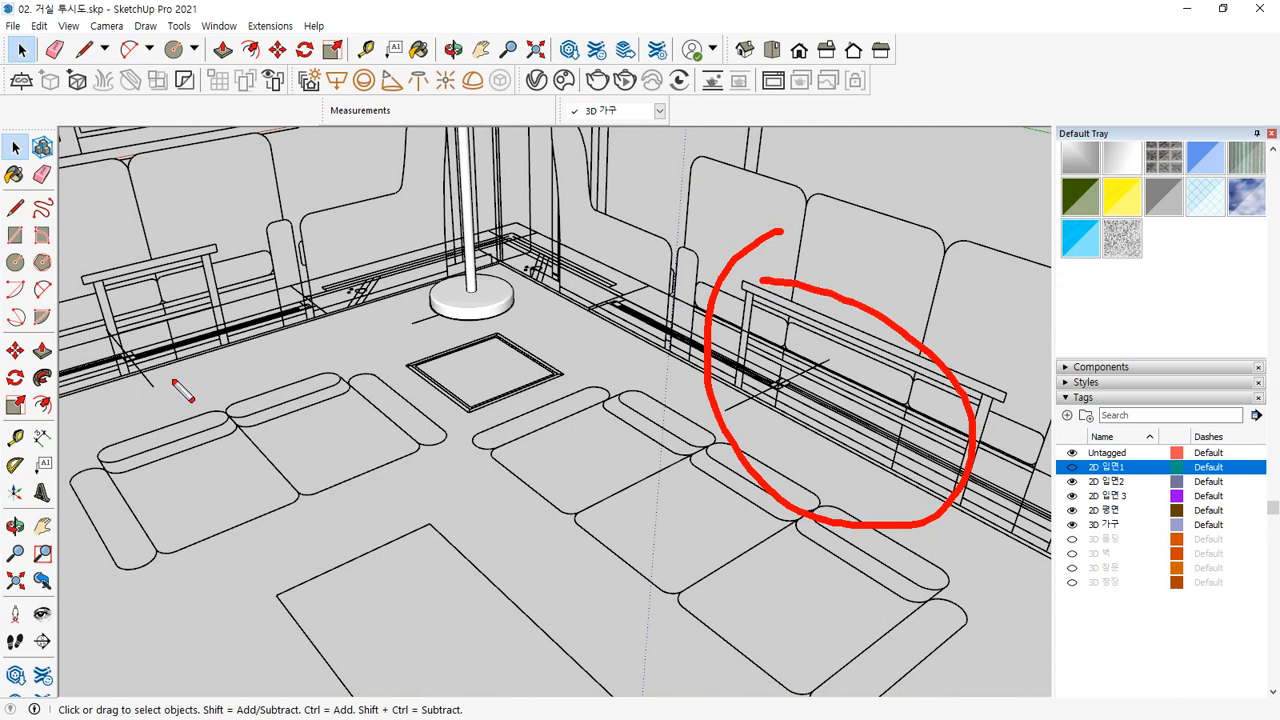
drag(178, 384, 288, 510)
drag(806, 497, 568, 591)
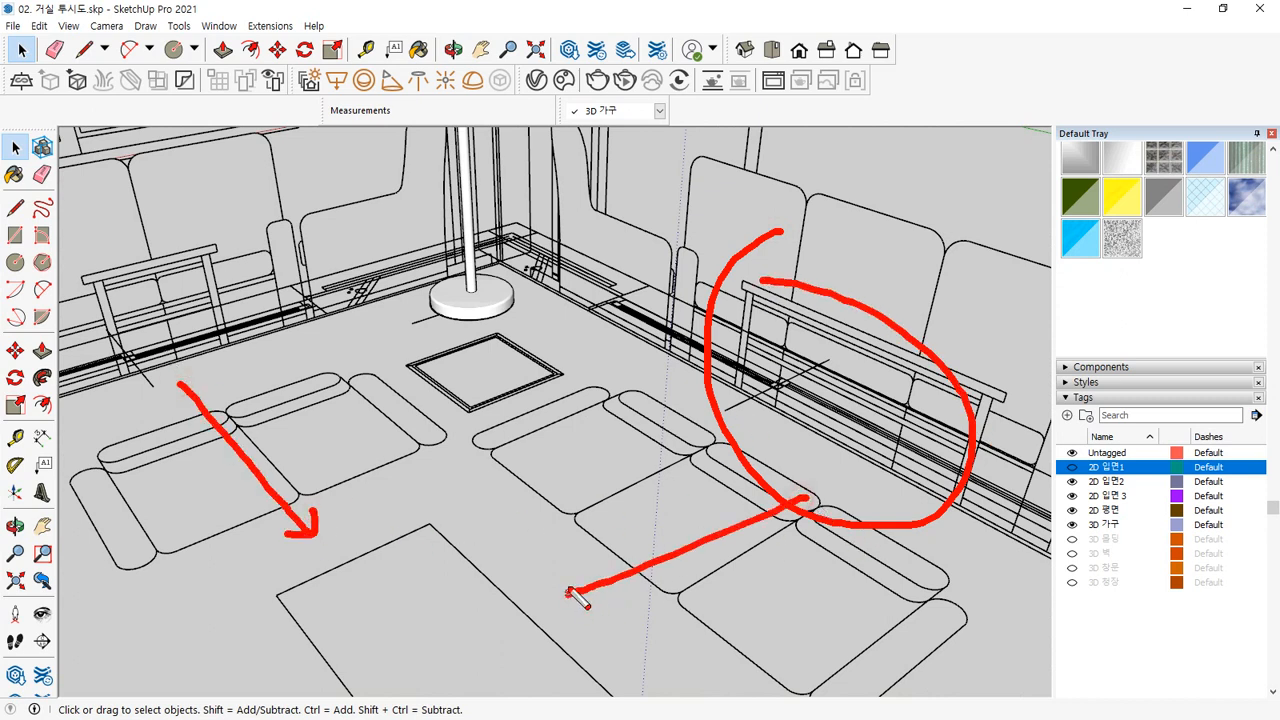
key(Escape)
Step: Draw a green-axis line from the outer foot corner of the table elevation's leg farther from the lamp to the coffee table outline's far short edge
mouse_move(496, 533)
middle_down()
mouse_move(478, 445)
mouse_move(337, 437)
mouse_move(168, 402)
middle_up()
scroll(168, 400, up, 2)
key(l)
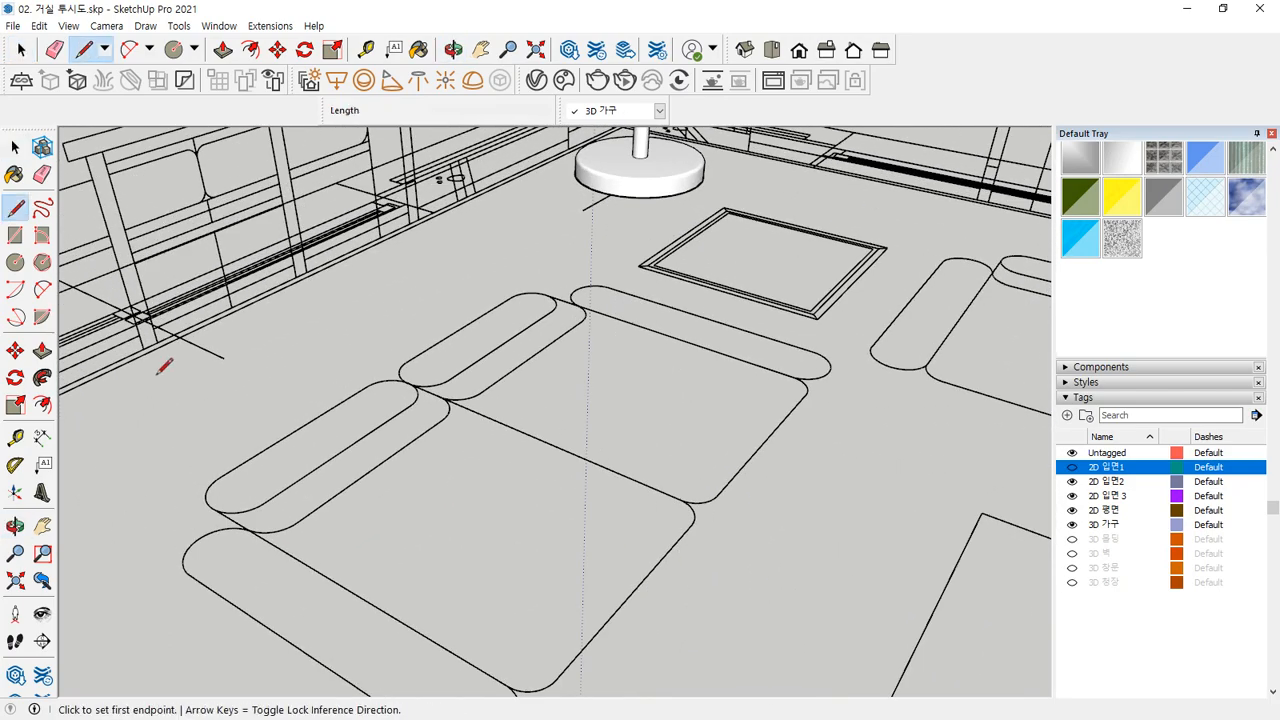
click(143, 348)
scroll(487, 587, down, 3)
middle_drag(543, 600, 497, 432)
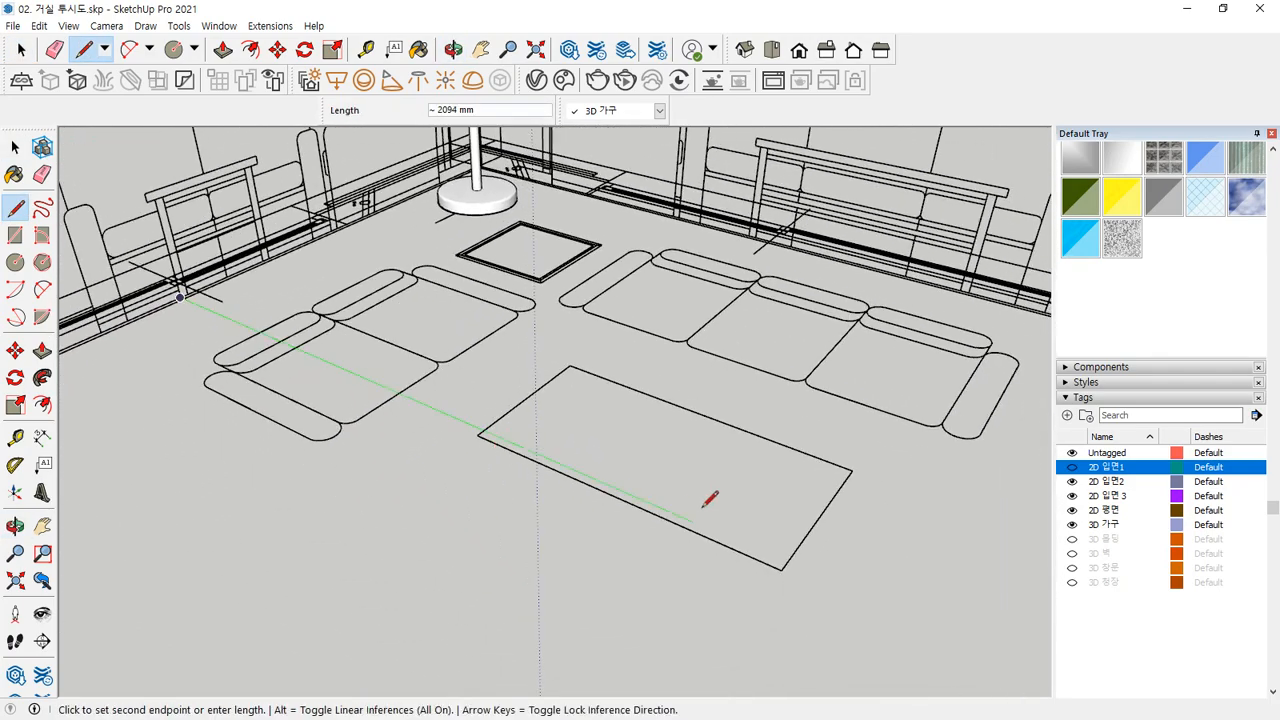
key(Left)
click(796, 549)
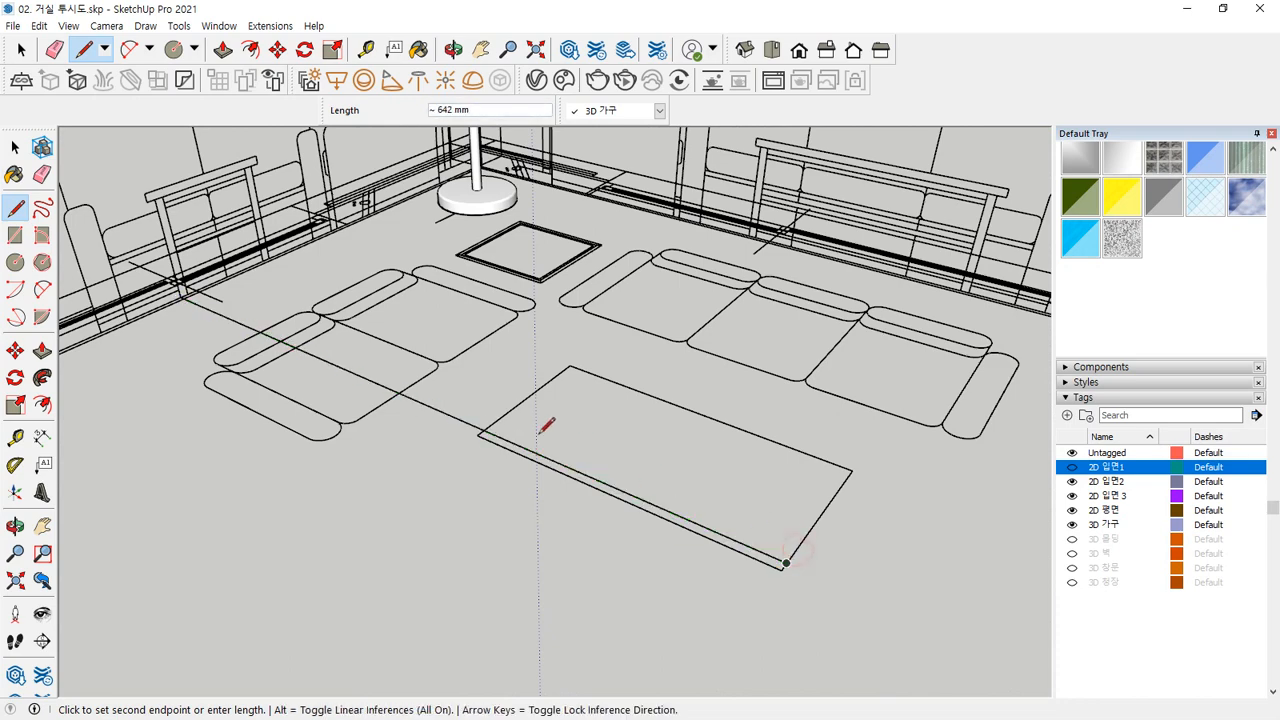
key(Escape)
Step: Draw a parallel green-axis line about 2339 mm long from the same leg's inner foot corner to the coffee table outline's far short edge
scroll(175, 297, up, 2)
click(188, 294)
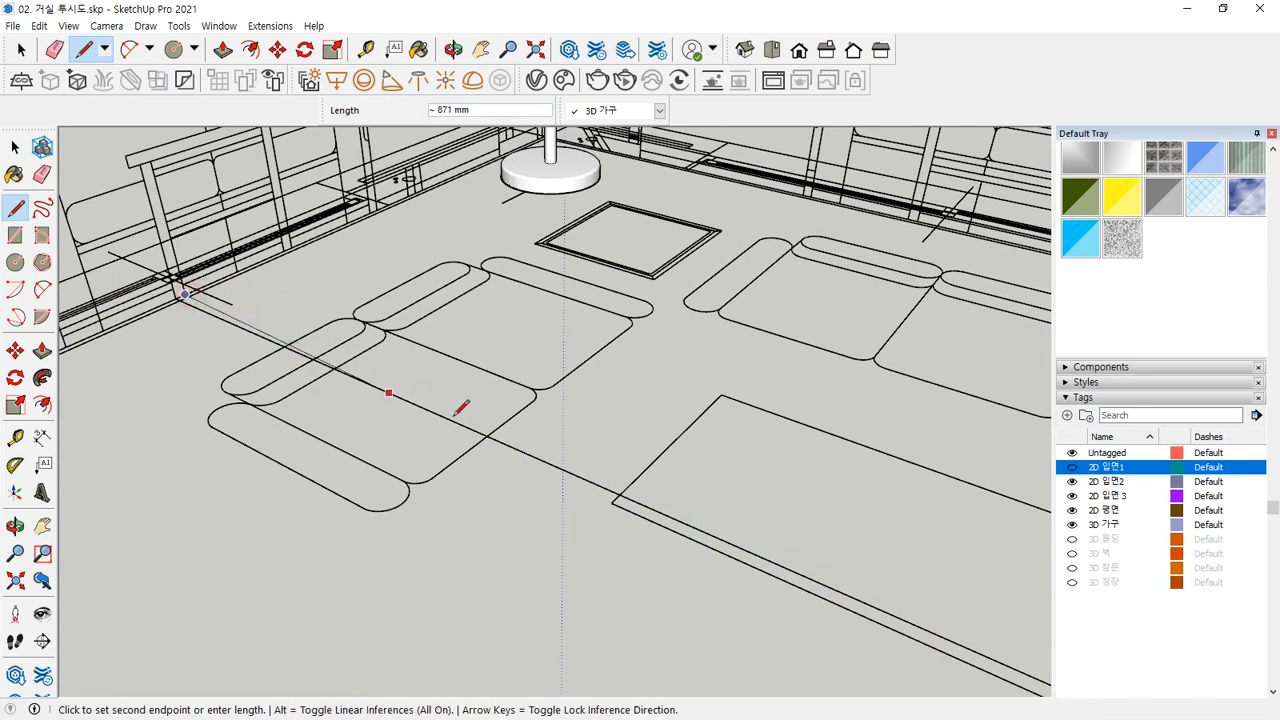
key(Left)
scroll(831, 565, down, 3)
middle_drag(829, 562, 634, 450)
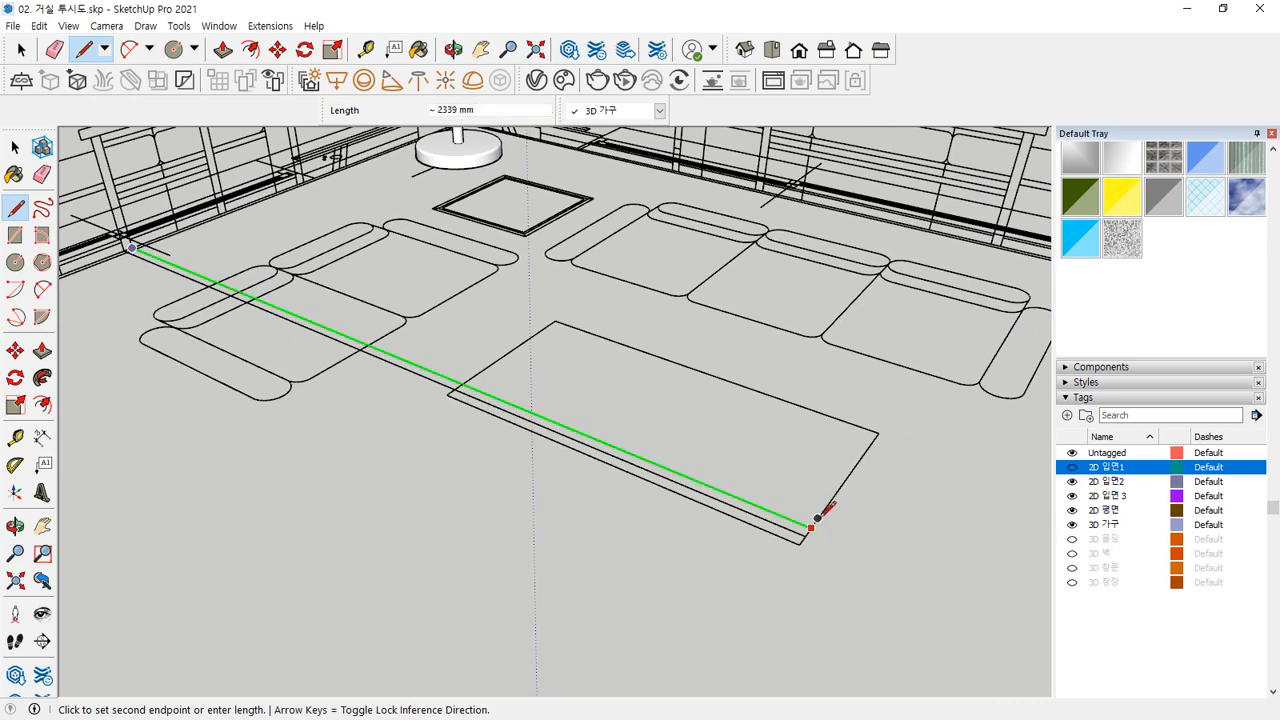
click(818, 518)
key(Escape)
Step: Draw a green-axis line from the inner foot corner of the elevation leg nearer the lamp to the coffee table outline's far short edge
scroll(218, 213, up, 2)
click(218, 213)
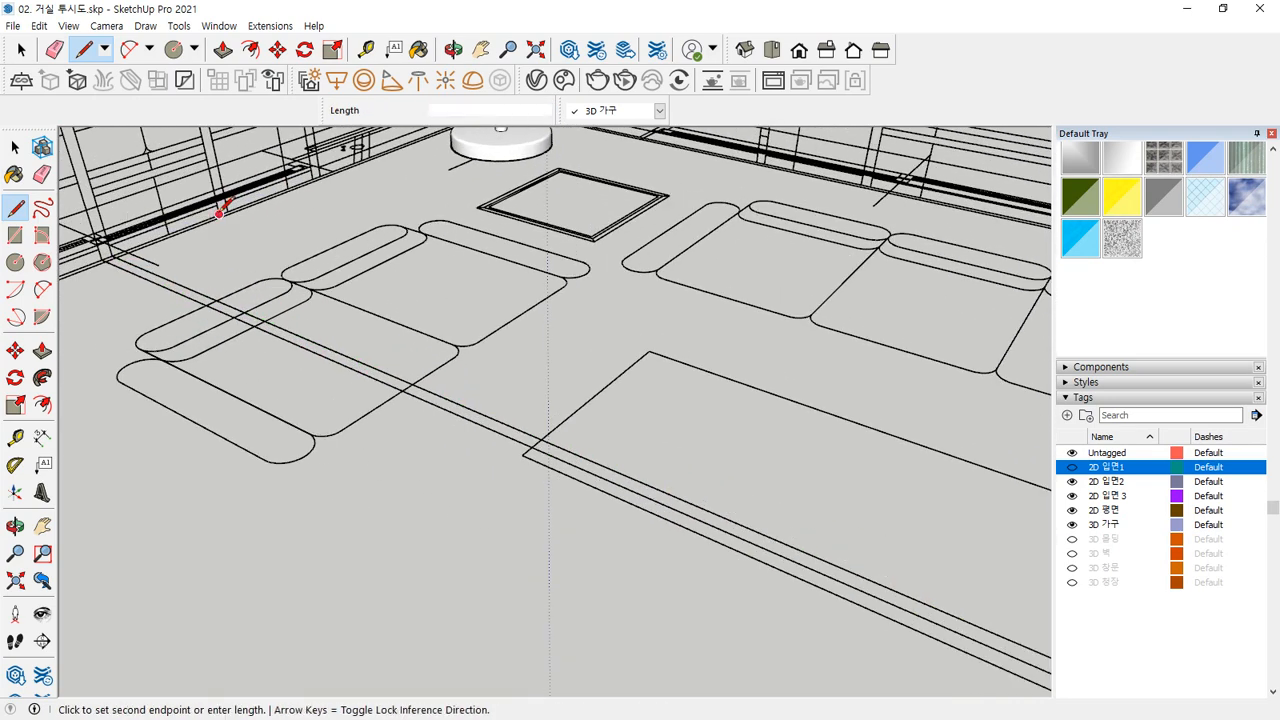
key(Left)
scroll(890, 508, down, 1)
shift+middle_drag(912, 510, 770, 455)
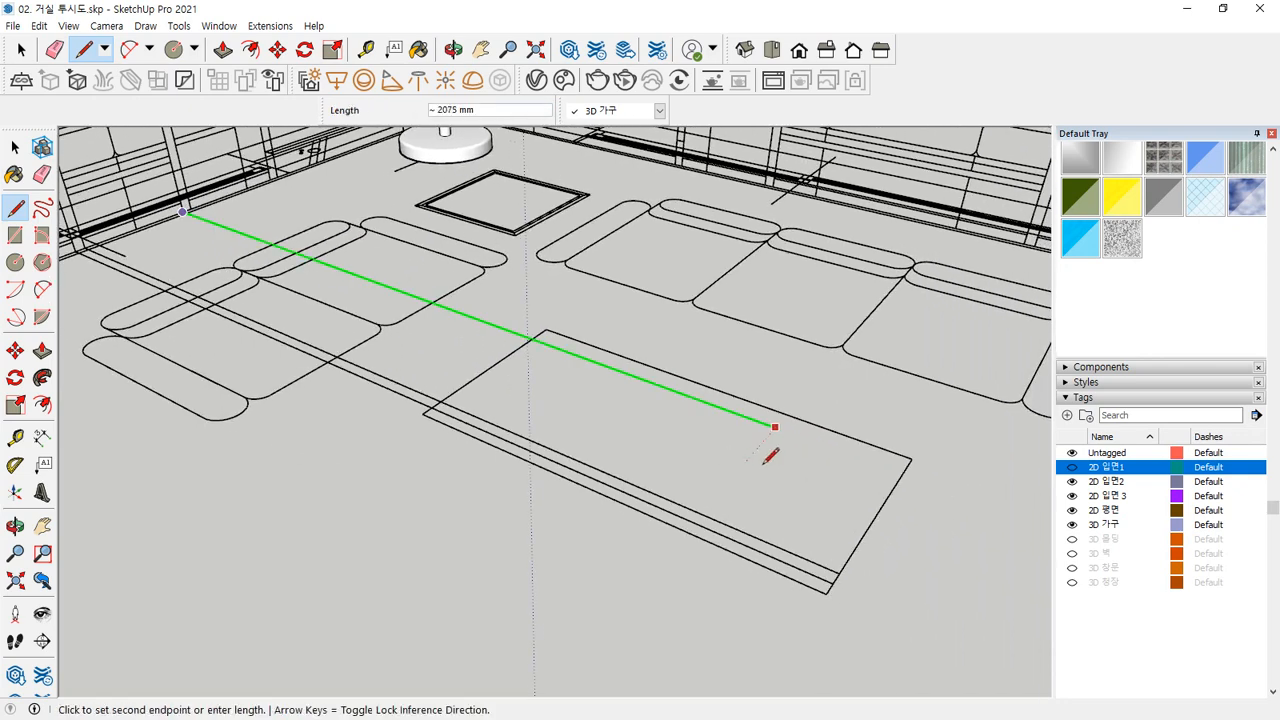
key(Escape)
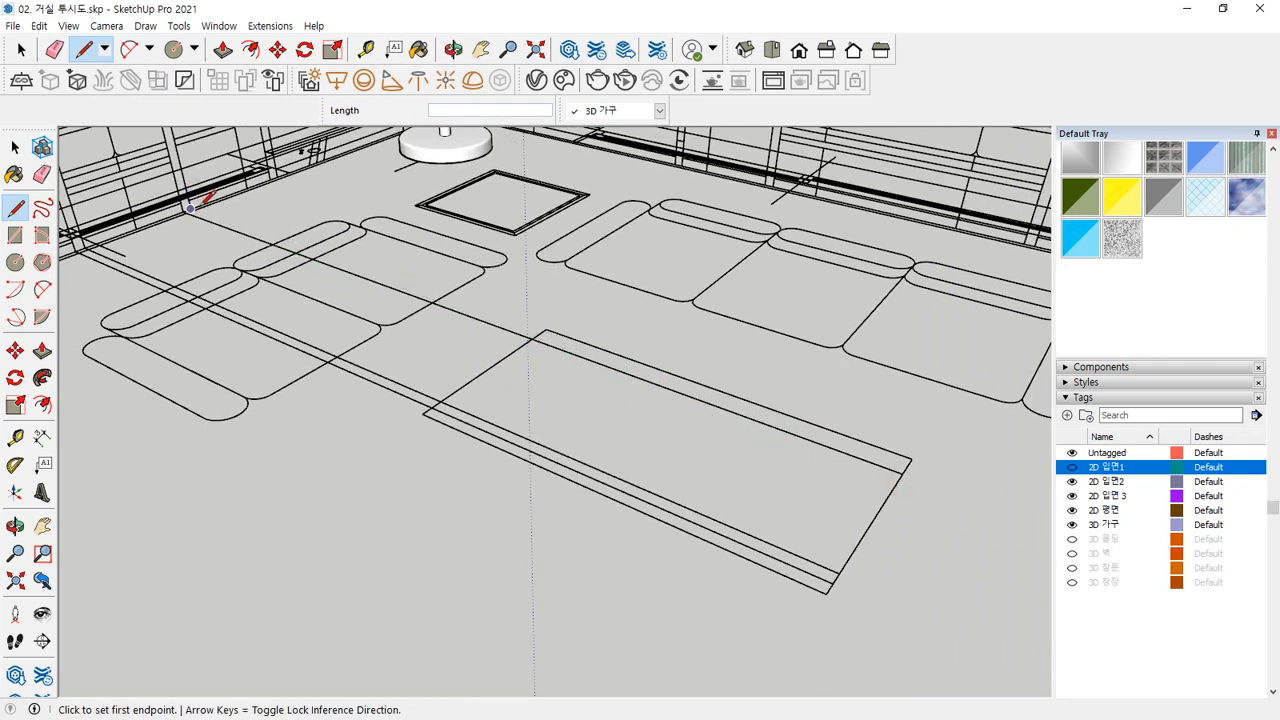
Step: Draw a parallel green-axis line from that nearer leg's outer foot corner to the coffee table outline's far short edge
click(197, 208)
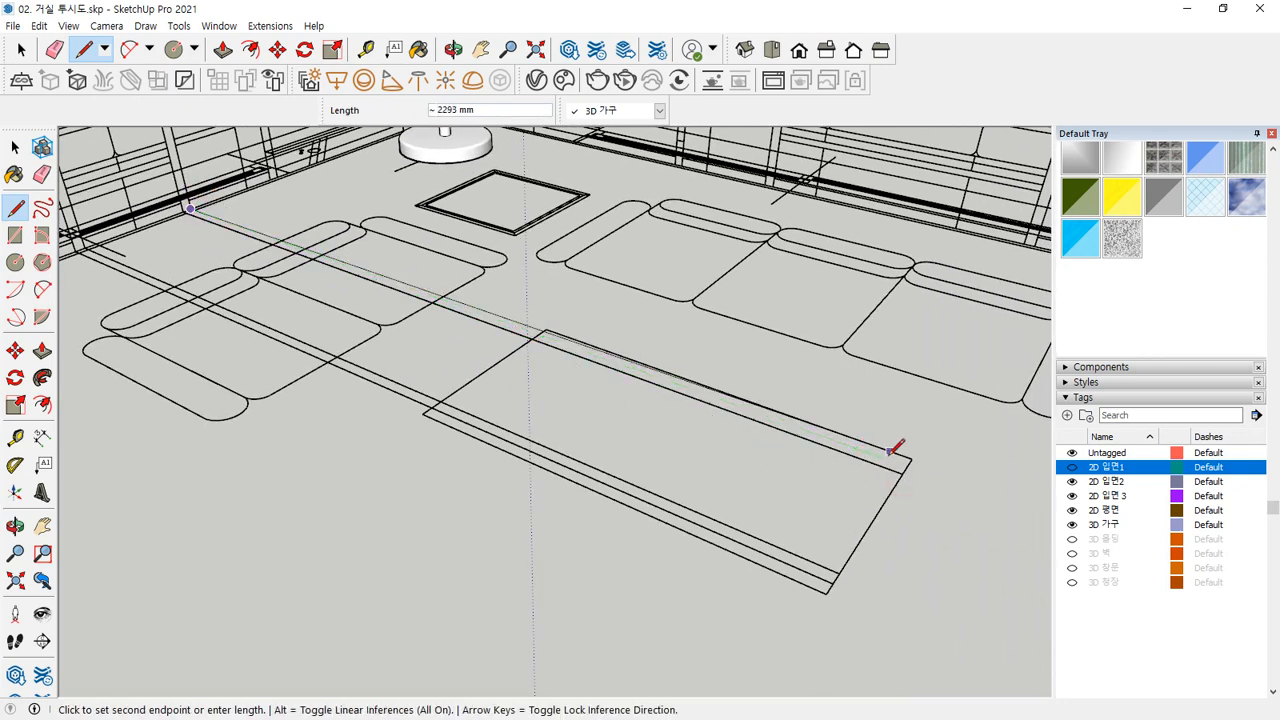
key(Left)
click(906, 466)
key(space)
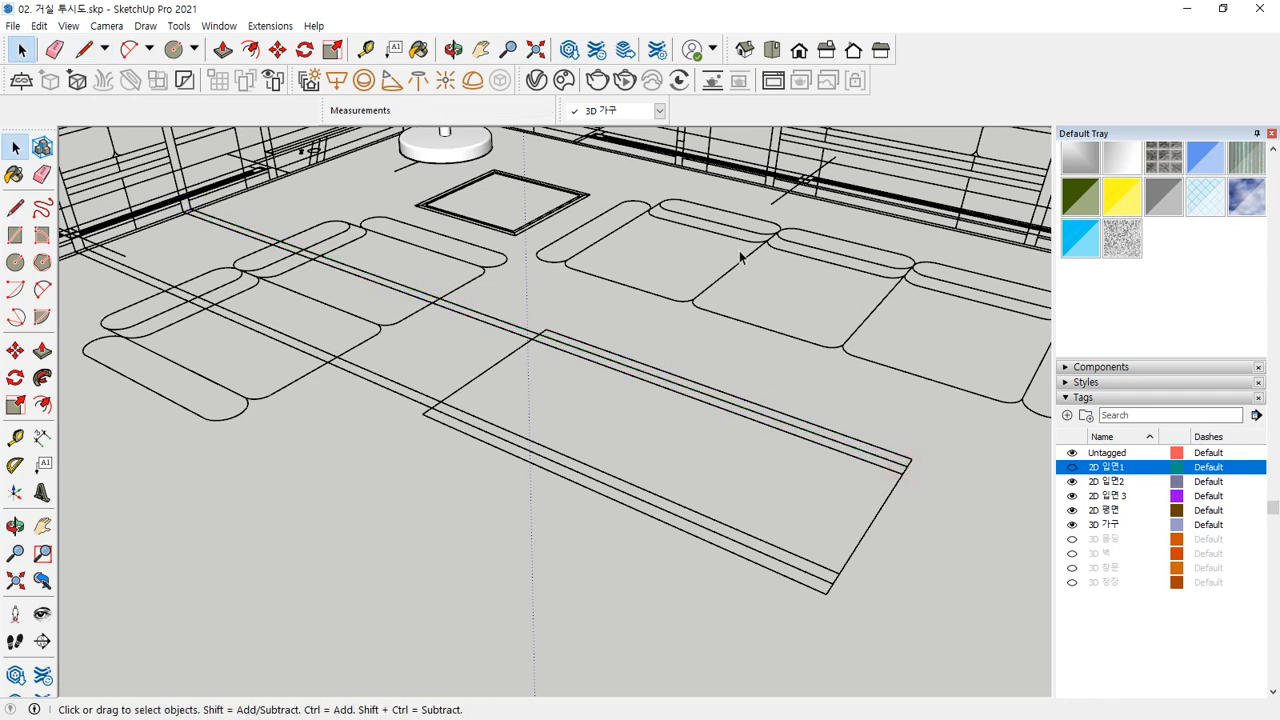
Step: Draw red-axis lines from both foot corners of the other table elevation's leg nearer the lamp to the table outline's far long edge
middle_drag(757, 206, 767, 316)
key(l)
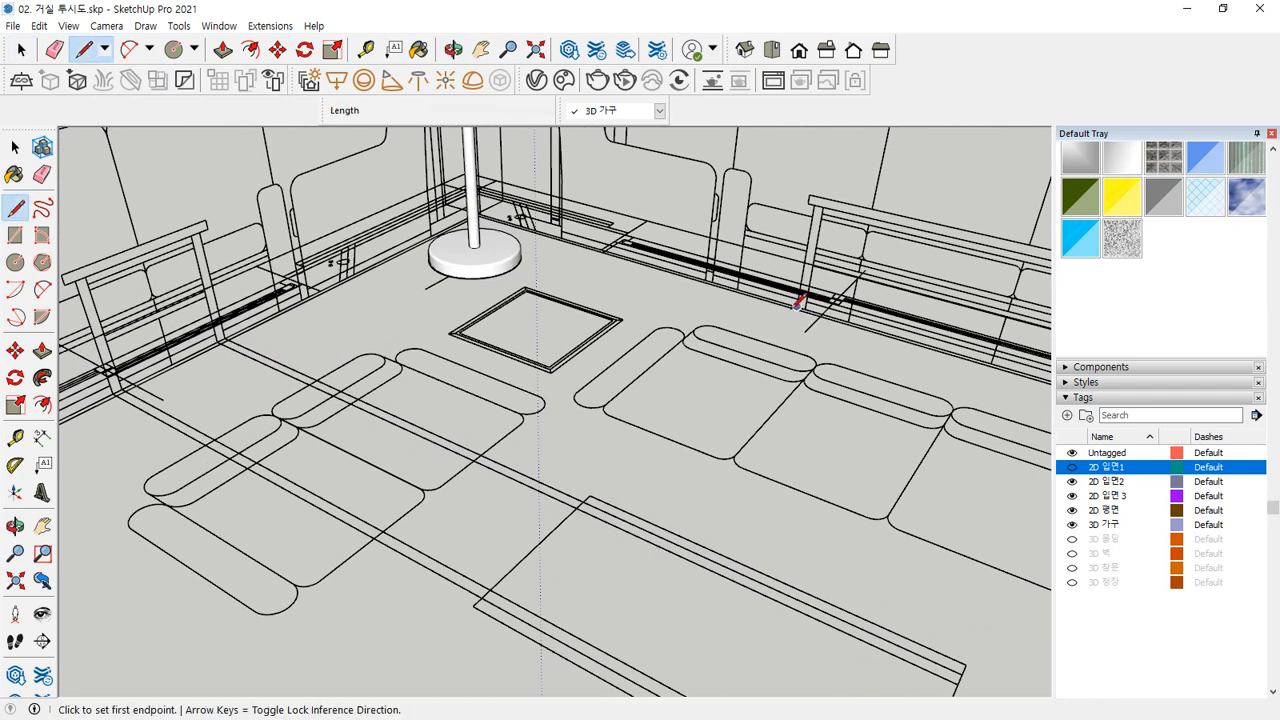
scroll(787, 295, up, 1)
click(797, 307)
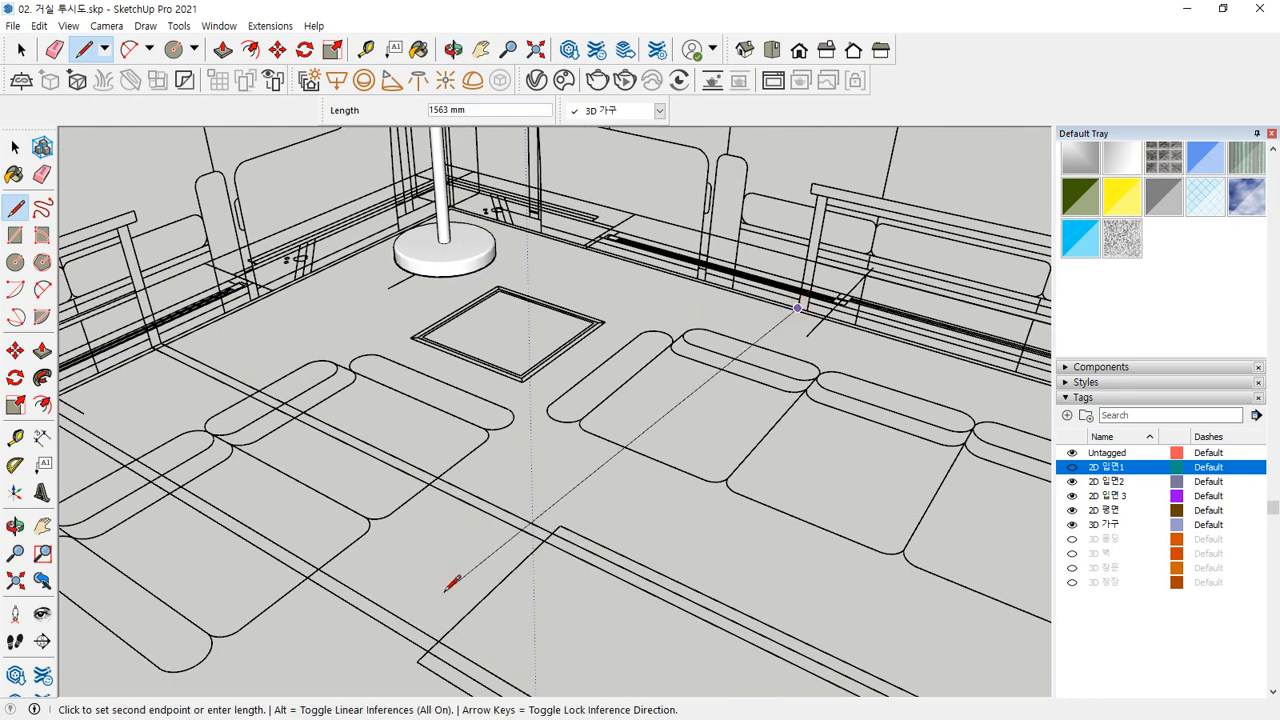
key(Escape)
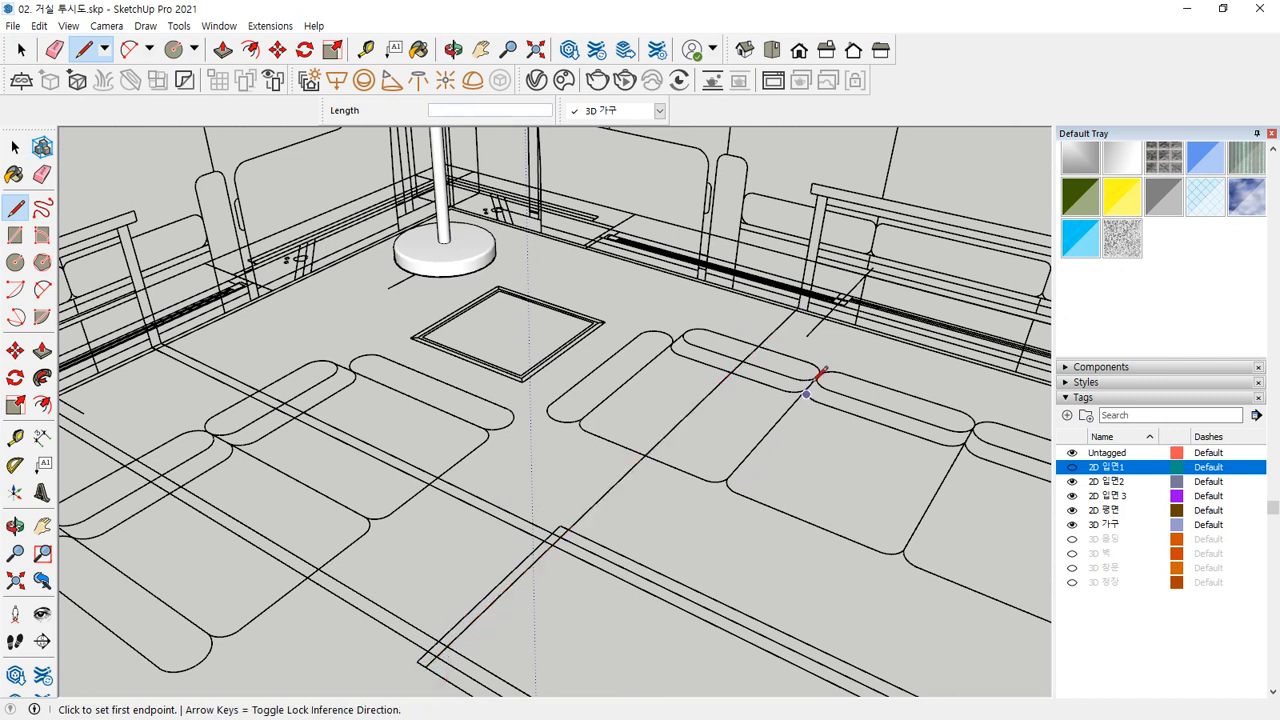
click(806, 310)
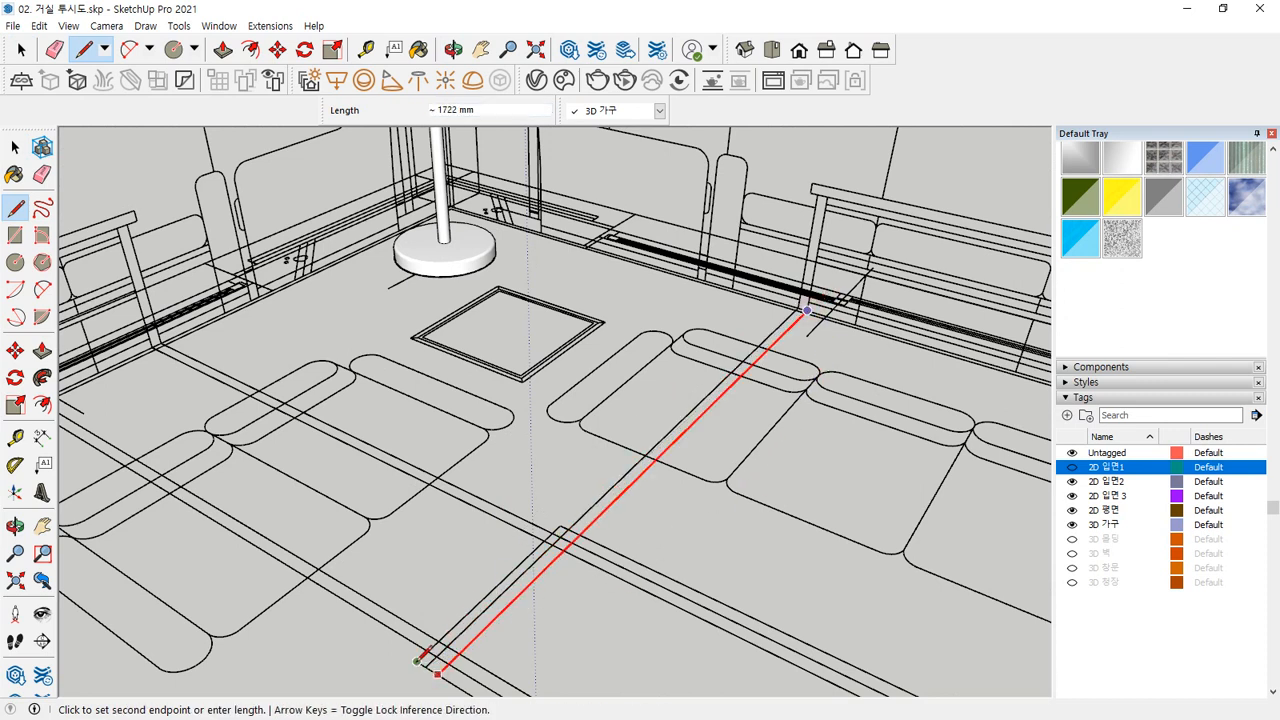
key(Escape)
Step: Draw red-axis lines from both foot corners of the same elevation's leg farther from the lamp to the table outline's far long edge
middle_drag(650, 597, 592, 413)
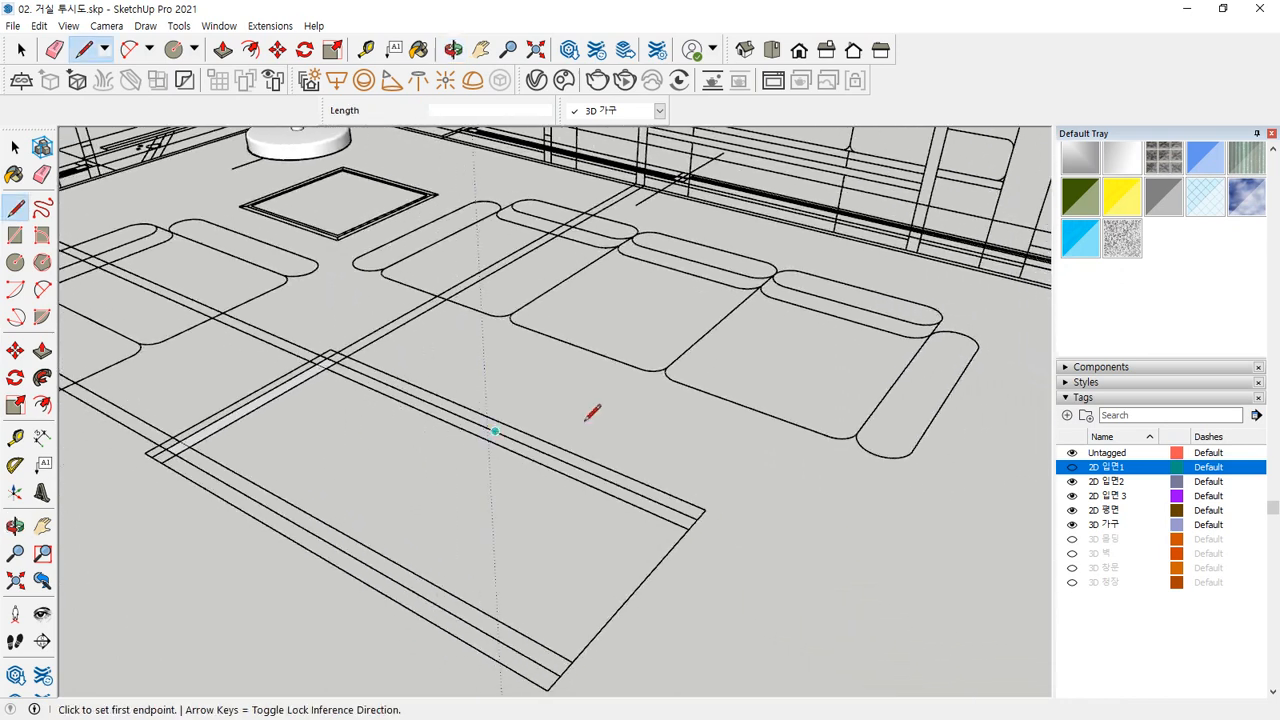
click(905, 249)
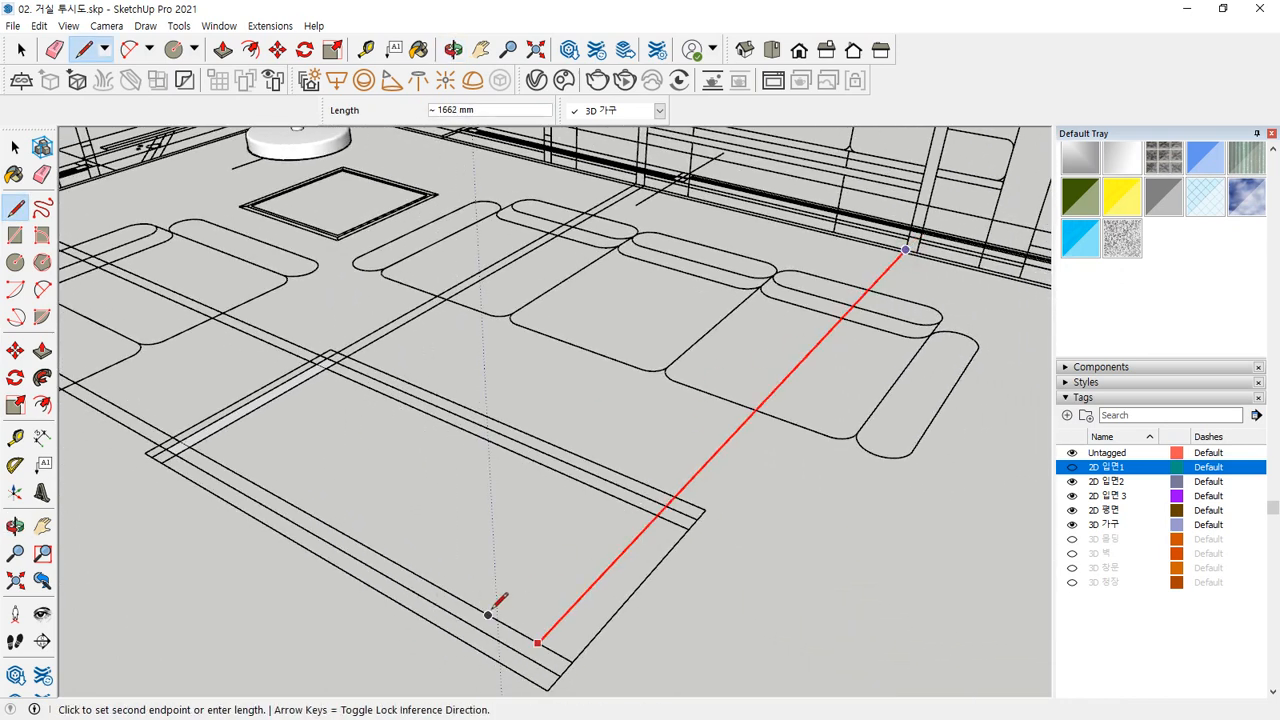
click(518, 663)
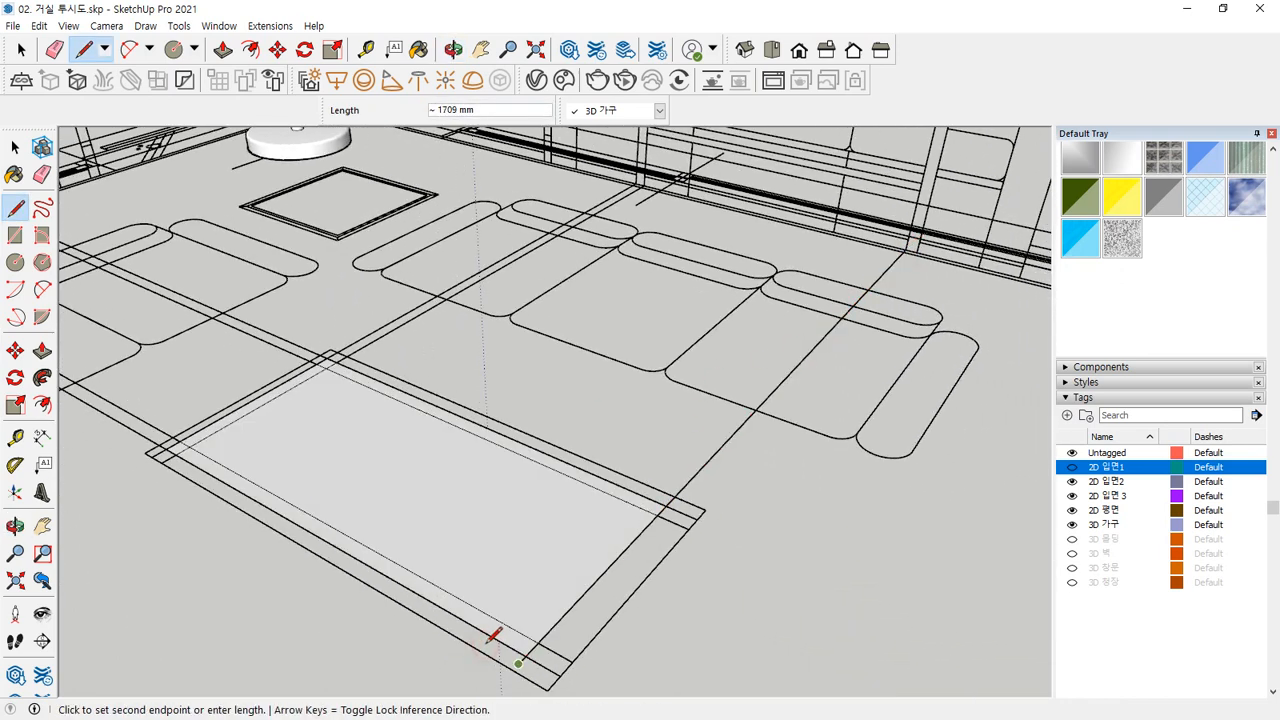
key(Escape)
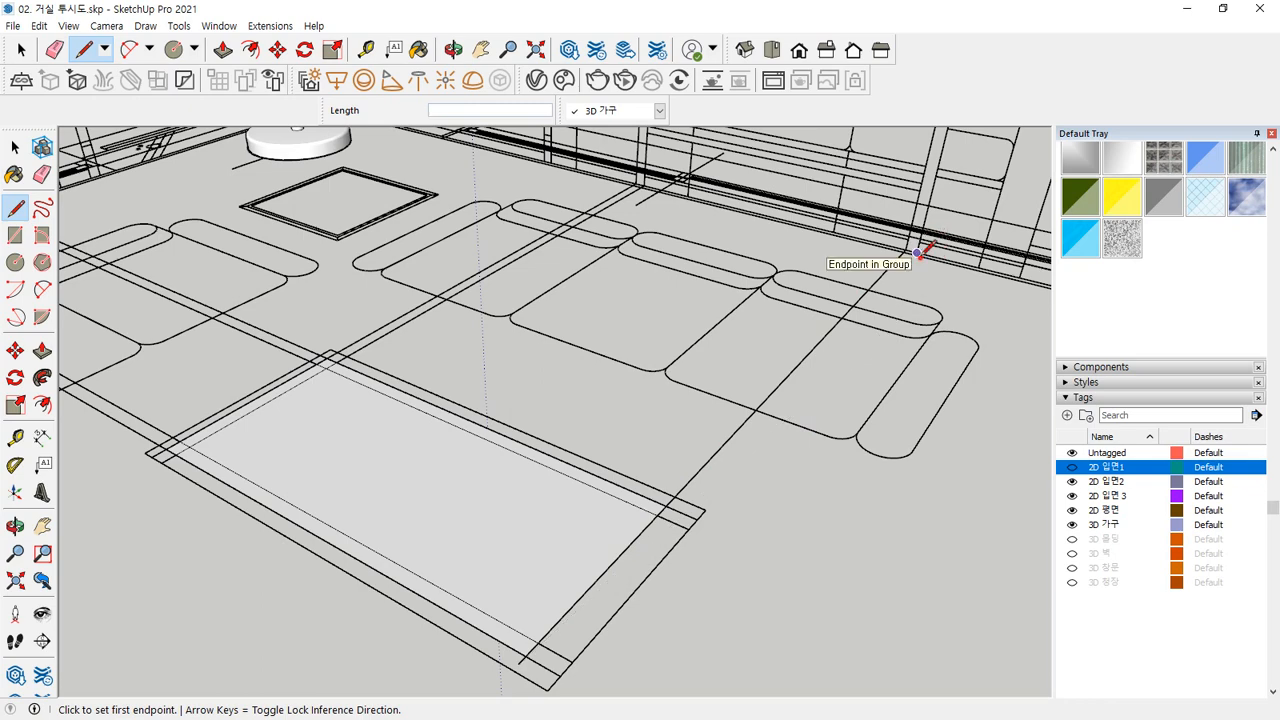
click(917, 253)
click(500, 664)
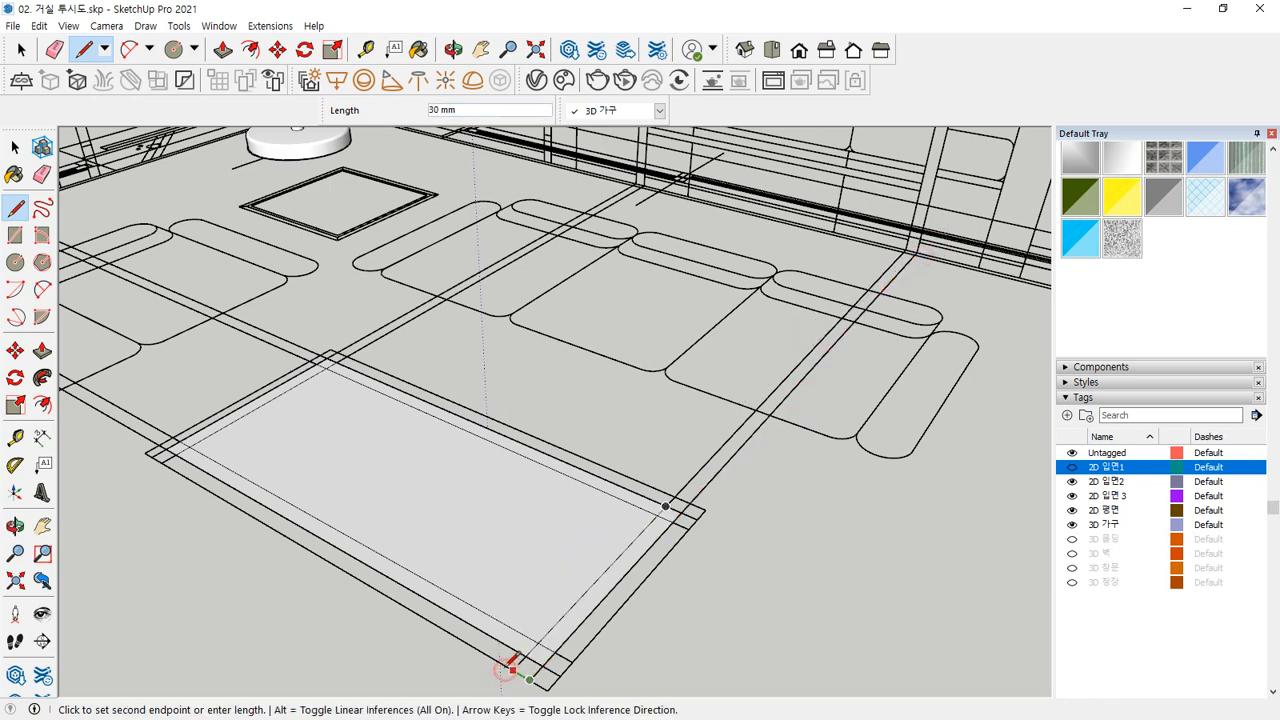
key(space)
Step: Erase the leg projection lines that run outside the coffee table outline toward both elevations
scroll(655, 559, up, 1)
shift+middle_drag(445, 573, 547, 571)
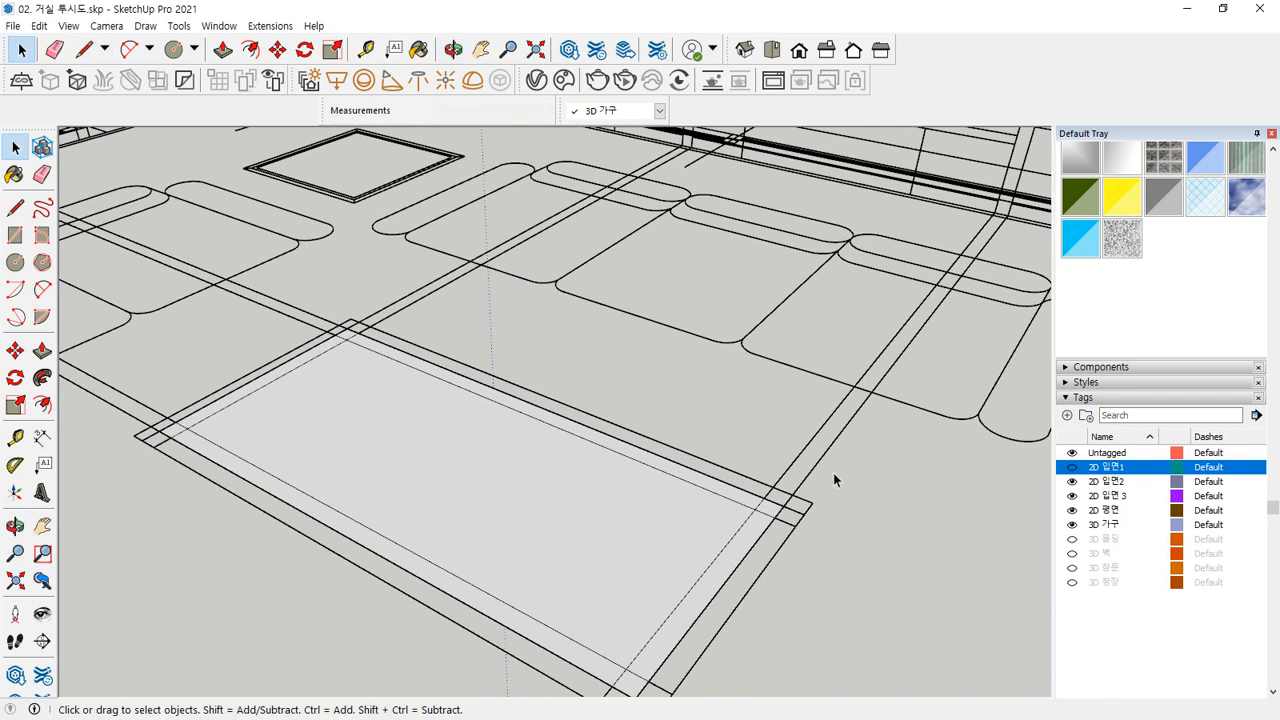
key(e)
drag(380, 288, 434, 326)
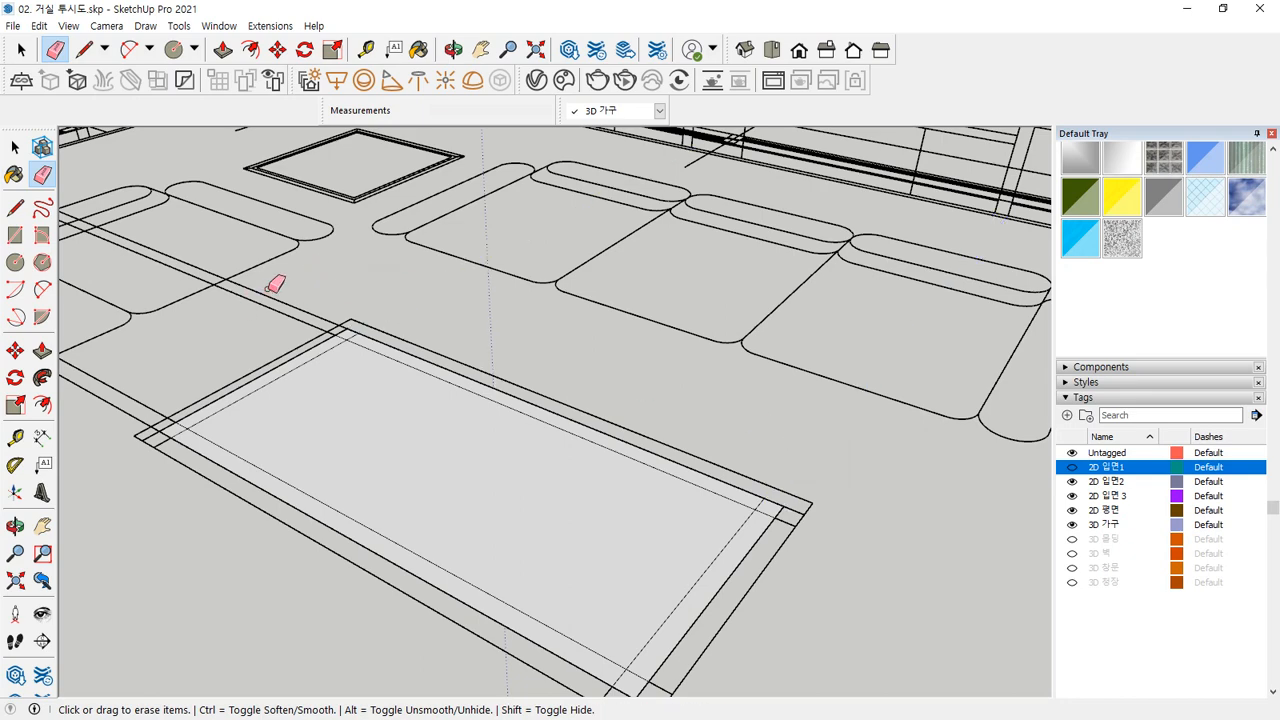
mouse_move(266, 290)
mouse_down()
mouse_move(116, 397)
mouse_move(132, 431)
mouse_move(172, 453)
mouse_up()
Step: Erase the projection lines remaining inside the coffee table outline, keeping only the four leg squares near its corners
scroll(146, 436, up, 1)
drag(260, 373, 292, 383)
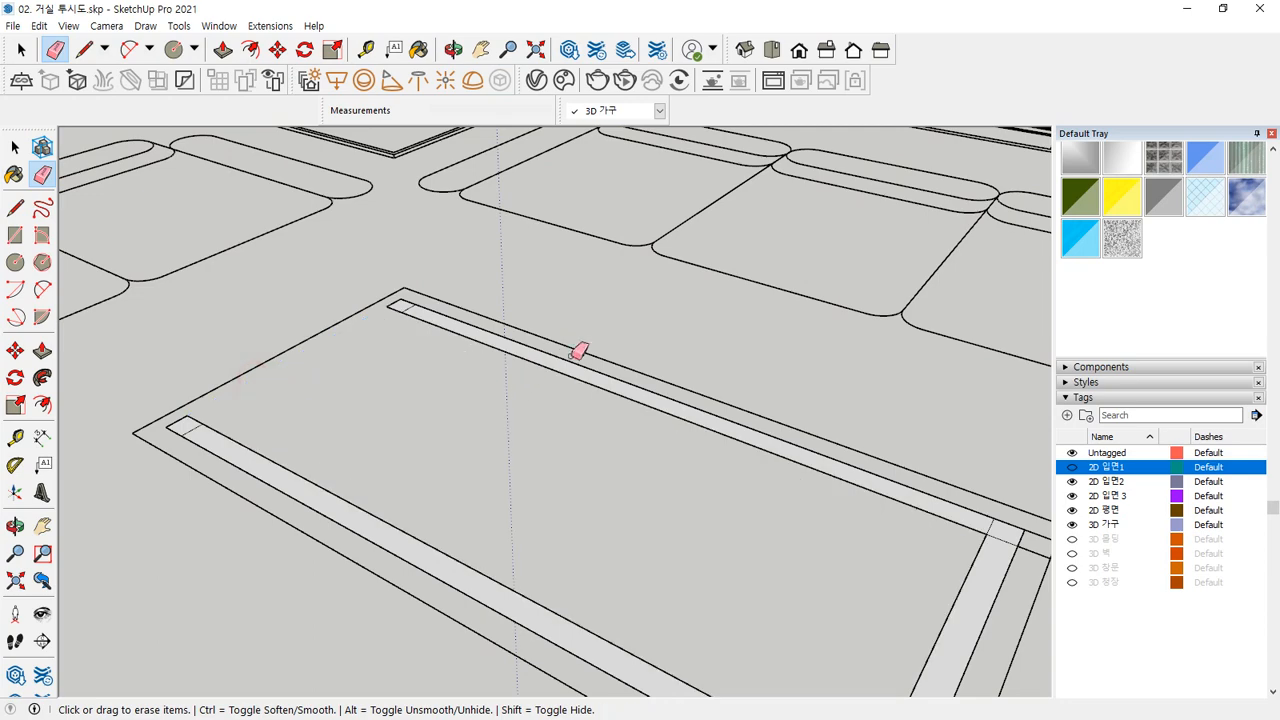
drag(580, 351, 546, 390)
drag(447, 532, 431, 582)
shift+middle_drag(563, 525, 453, 464)
drag(714, 541, 856, 584)
drag(912, 499, 939, 473)
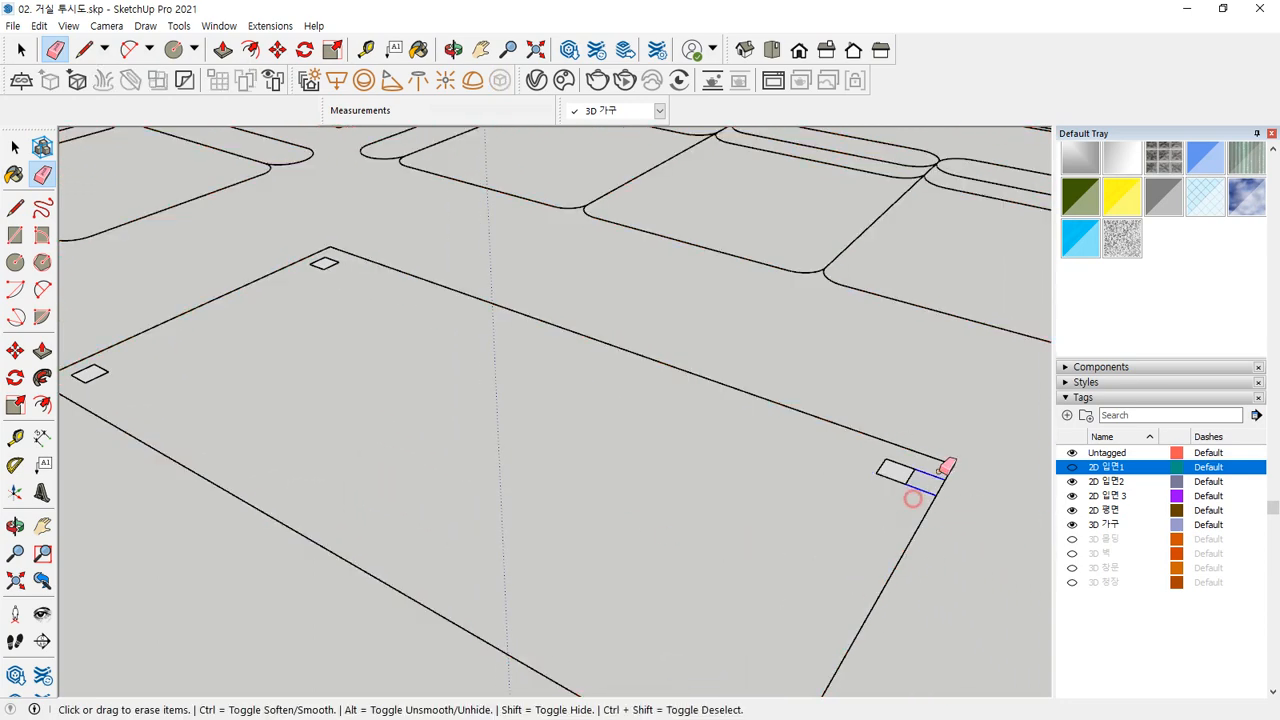
middle_drag(831, 569, 824, 510)
mouse_move(788, 505)
mouse_down()
mouse_move(748, 549)
mouse_move(694, 514)
mouse_move(740, 561)
mouse_up()
scroll(682, 516, down, 3)
mouse_move(700, 514)
middle_down()
mouse_move(634, 474)
mouse_move(562, 602)
middle_up()
key(space)
Step: Start extruding the coffee table's leg square nearest the lamp upward with Push/Pull
mouse_move(526, 500)
middle_down()
mouse_move(546, 580)
mouse_move(609, 531)
middle_up()
scroll(450, 530, down, 1)
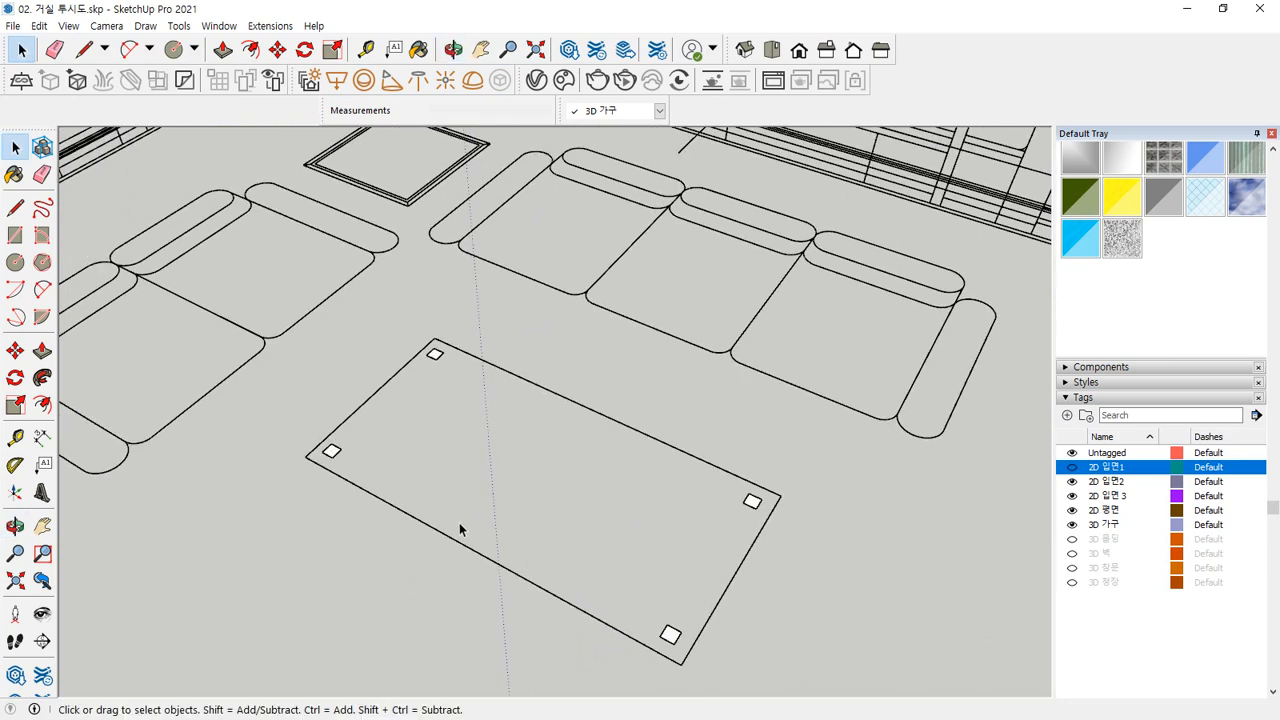
middle_drag(460, 526, 637, 562)
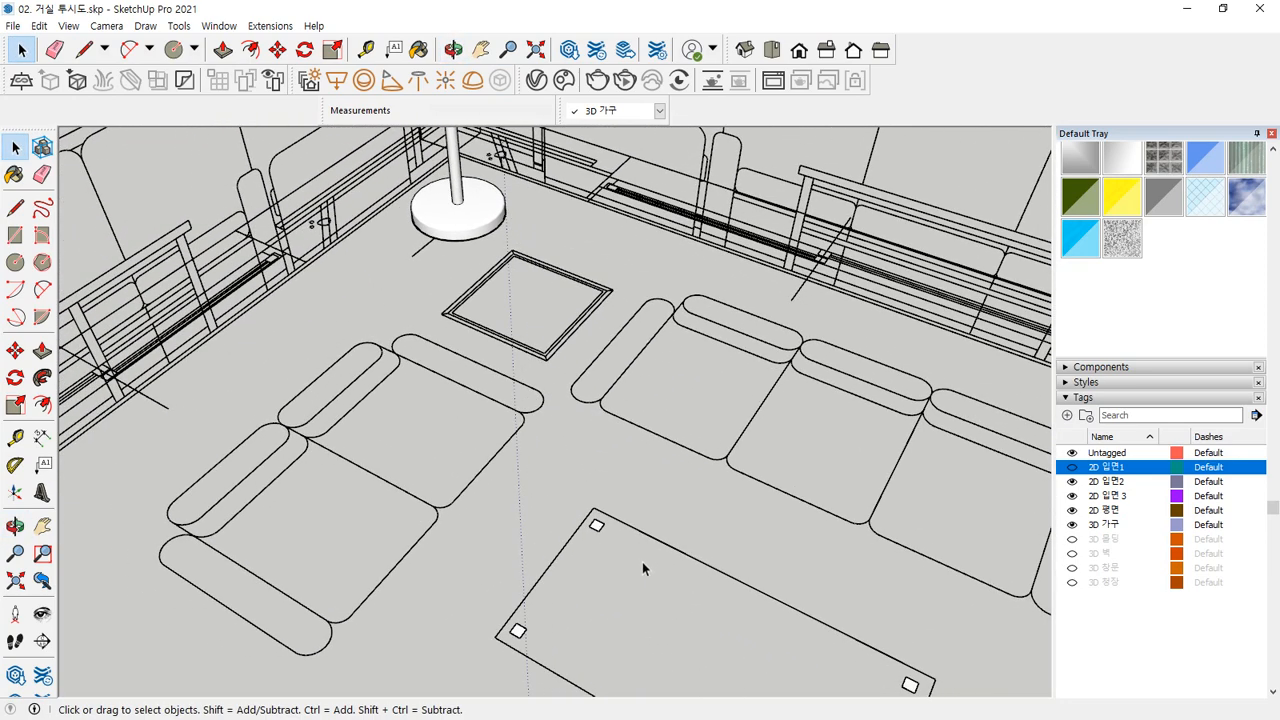
key(p)
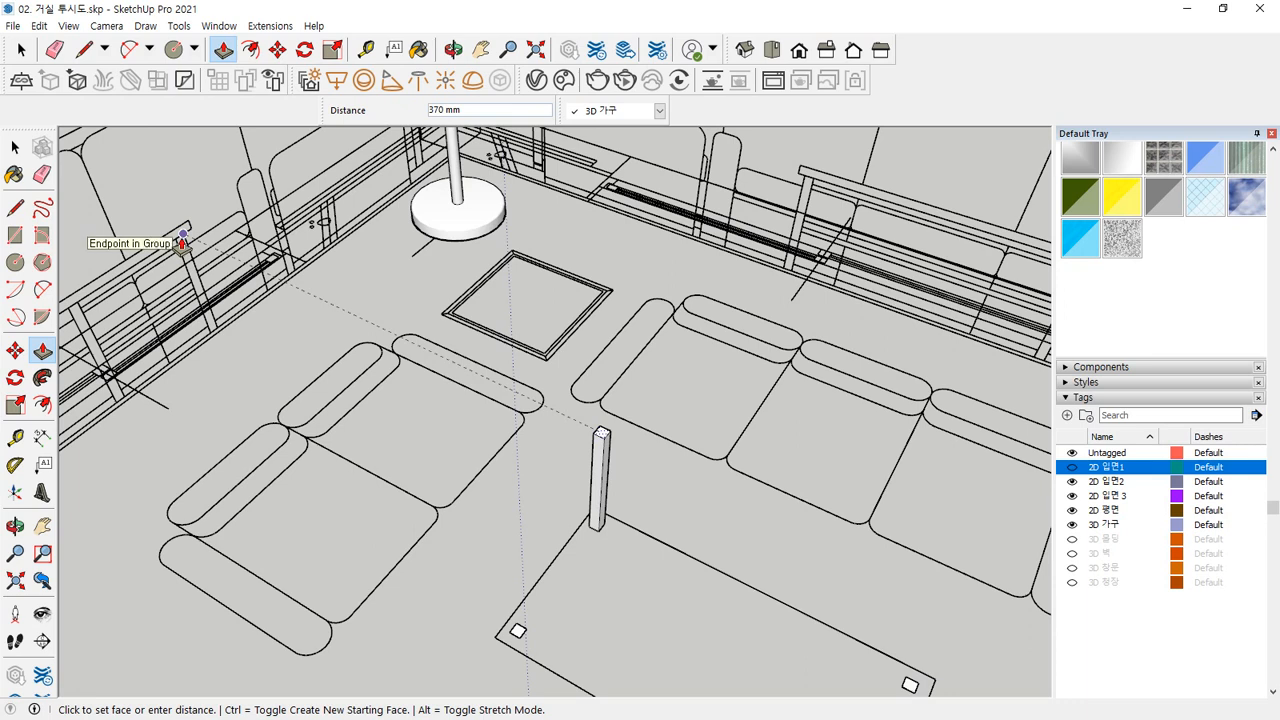
key(F9)
drag(191, 270, 201, 219)
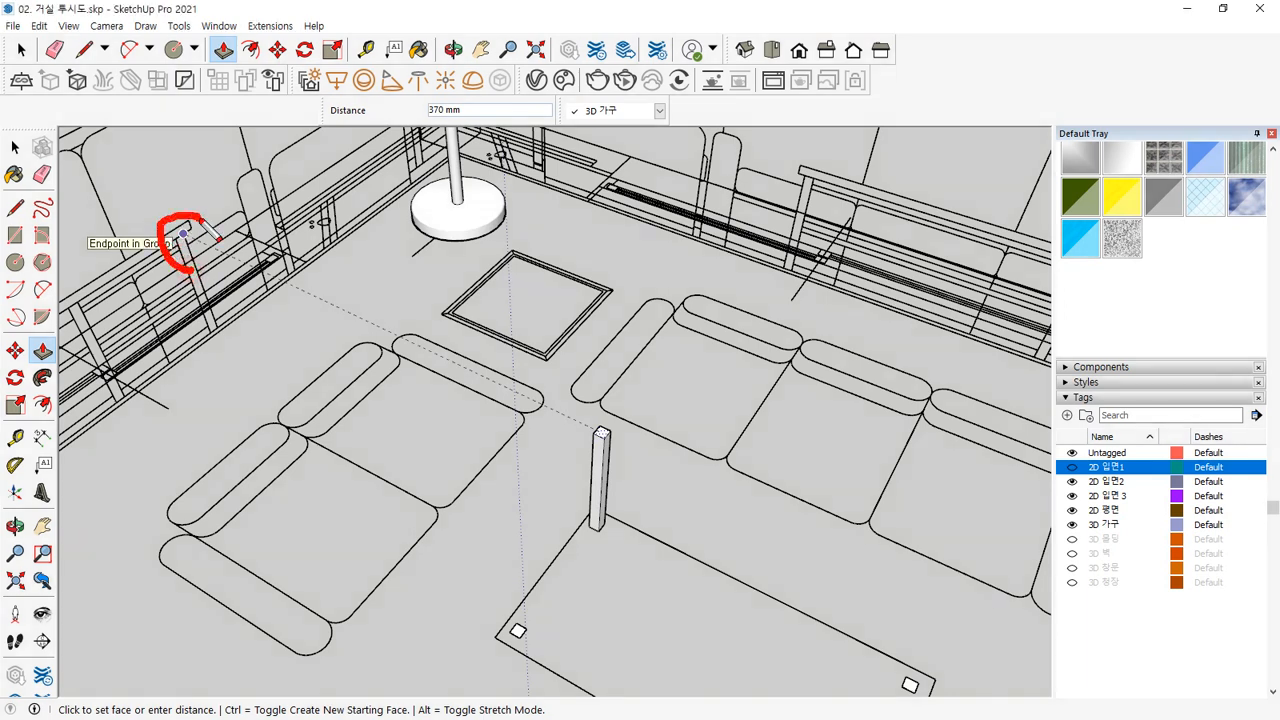
drag(605, 555, 610, 464)
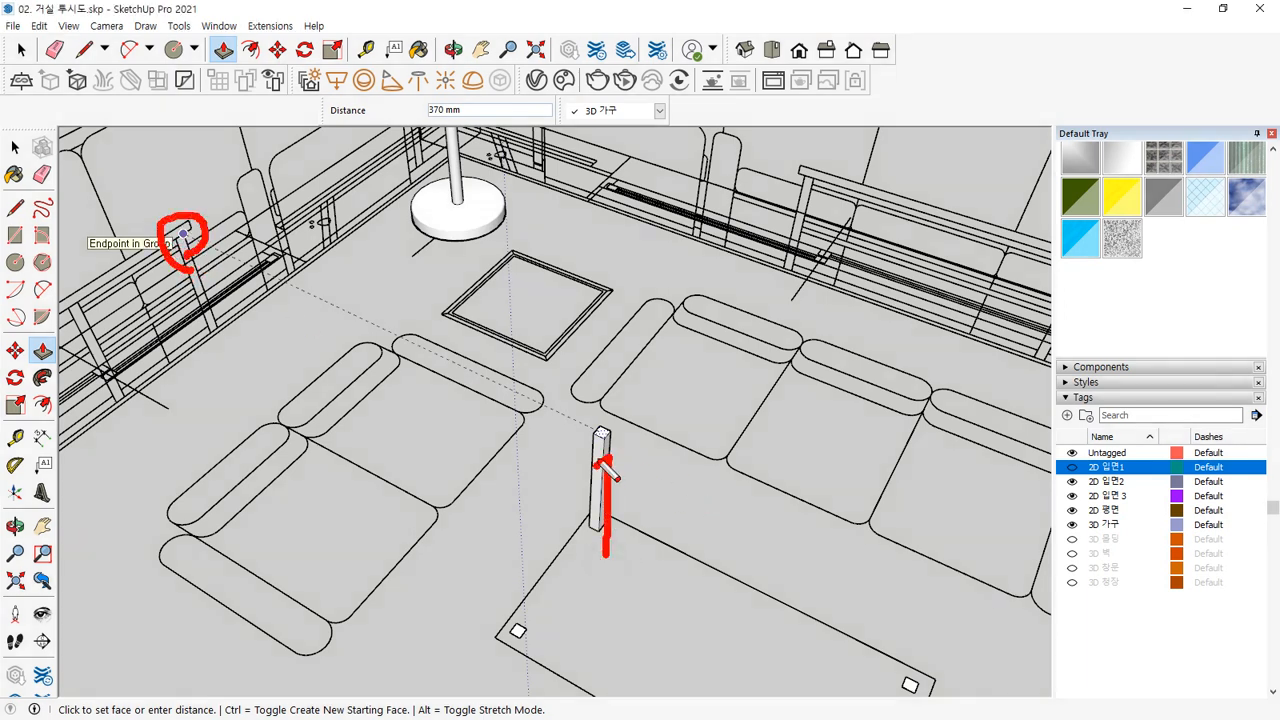
drag(806, 190, 818, 203)
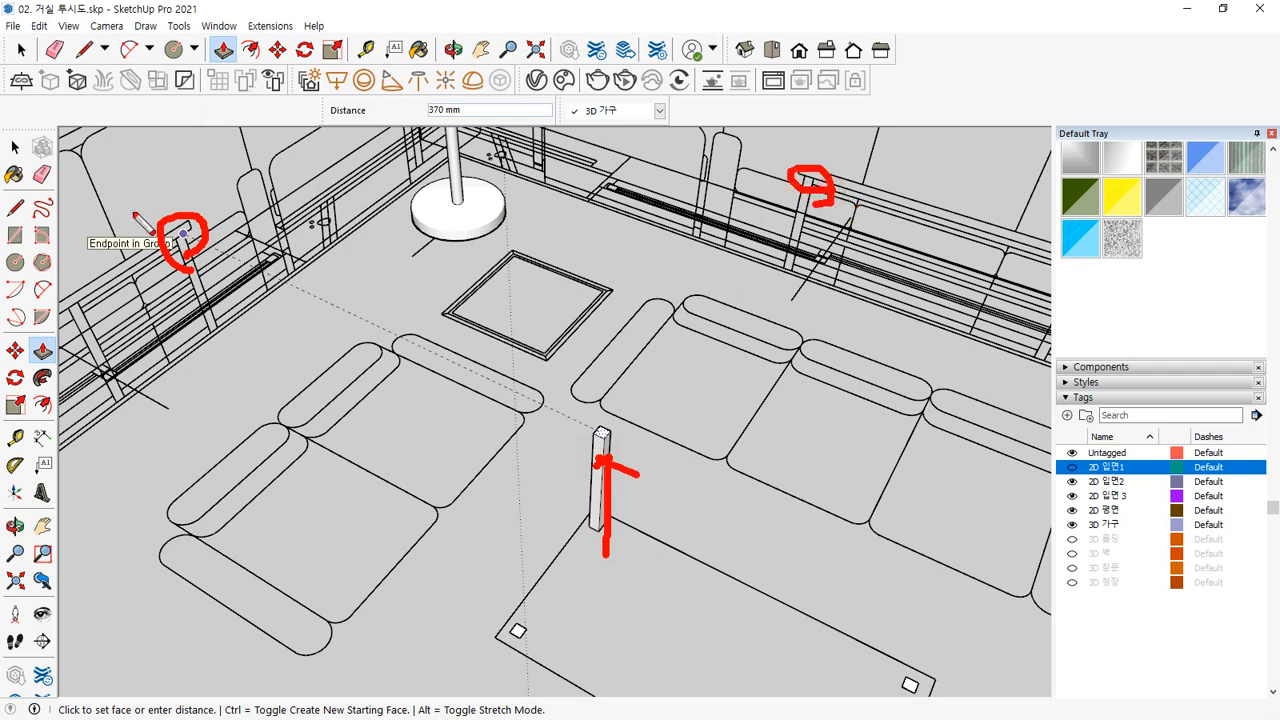
drag(184, 277, 207, 232)
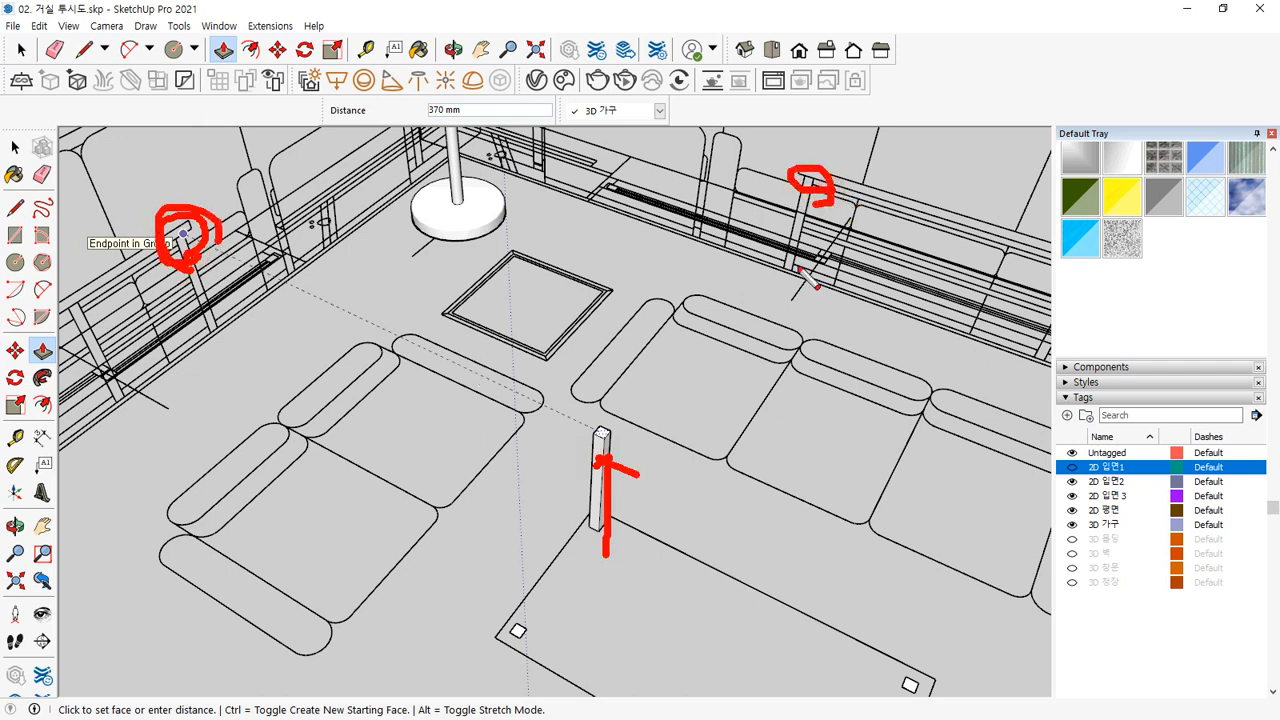
key(Escape)
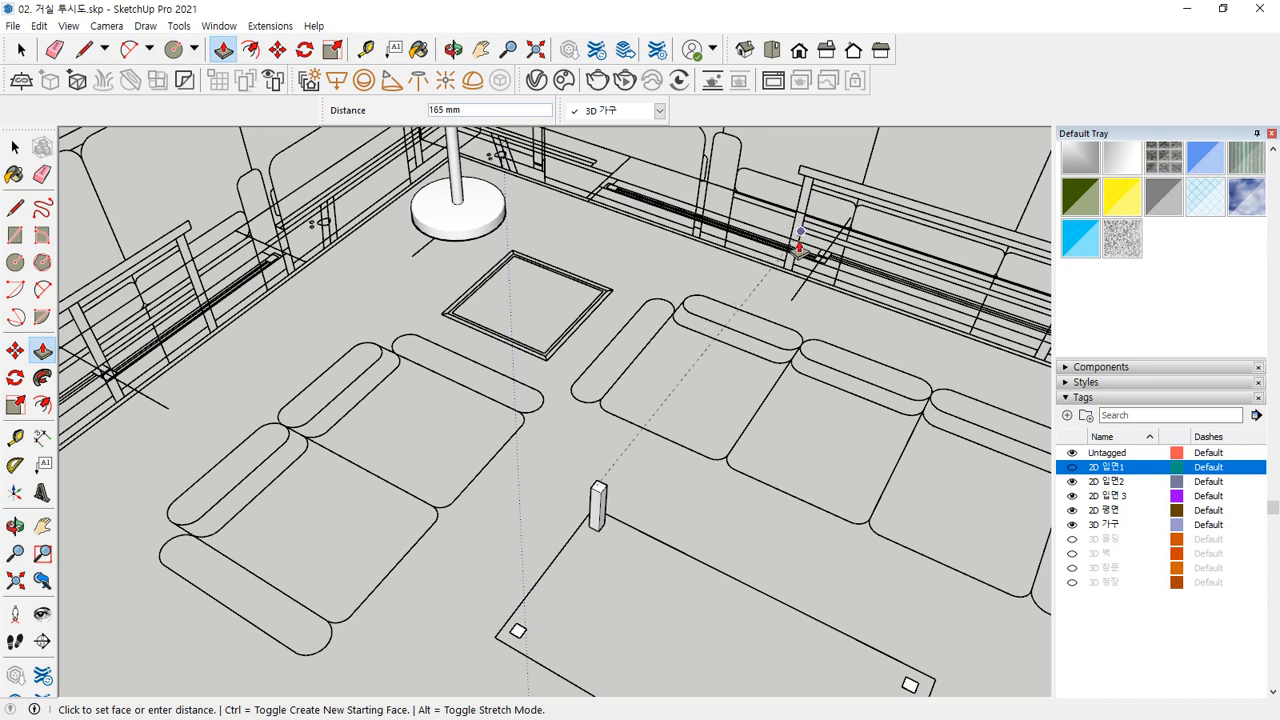
Step: Finish the leg's extrusion at 370 mm, matching the top of the leg in the elevation
click(814, 186)
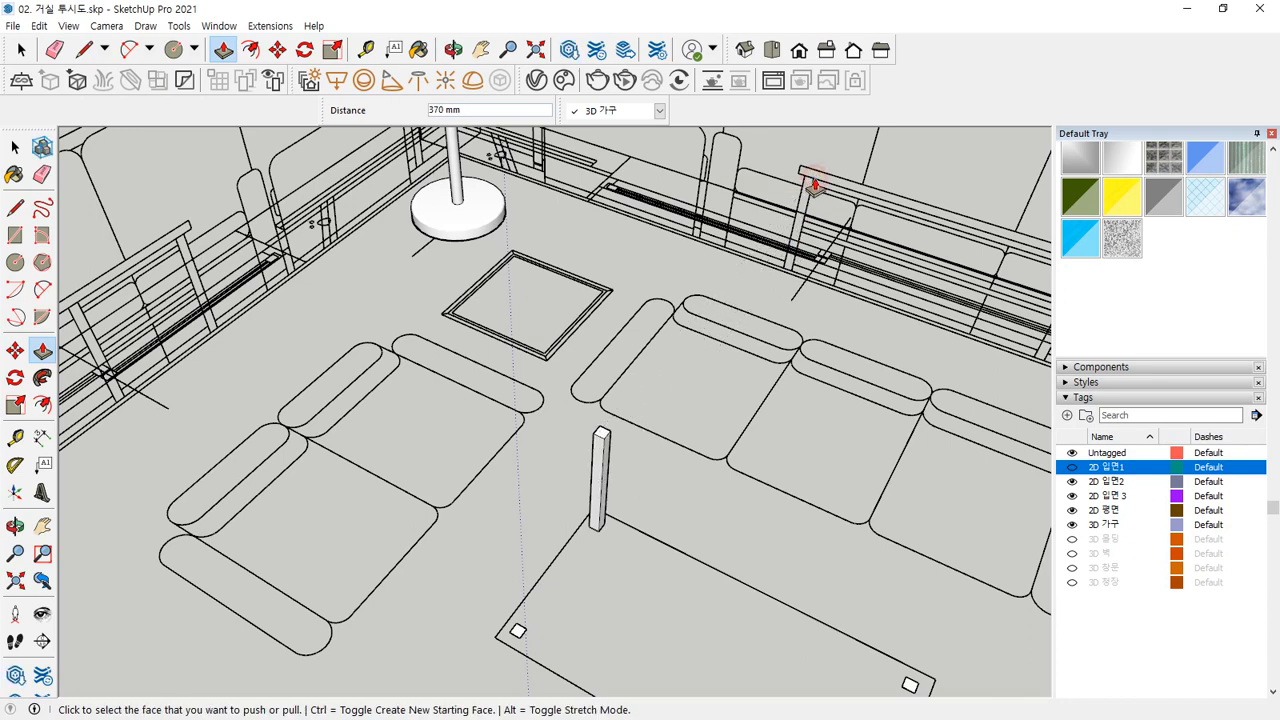
key(space)
Step: Extrude the other three leg squares upward to the height of the finished leg
shift+middle_drag(600, 623, 518, 480)
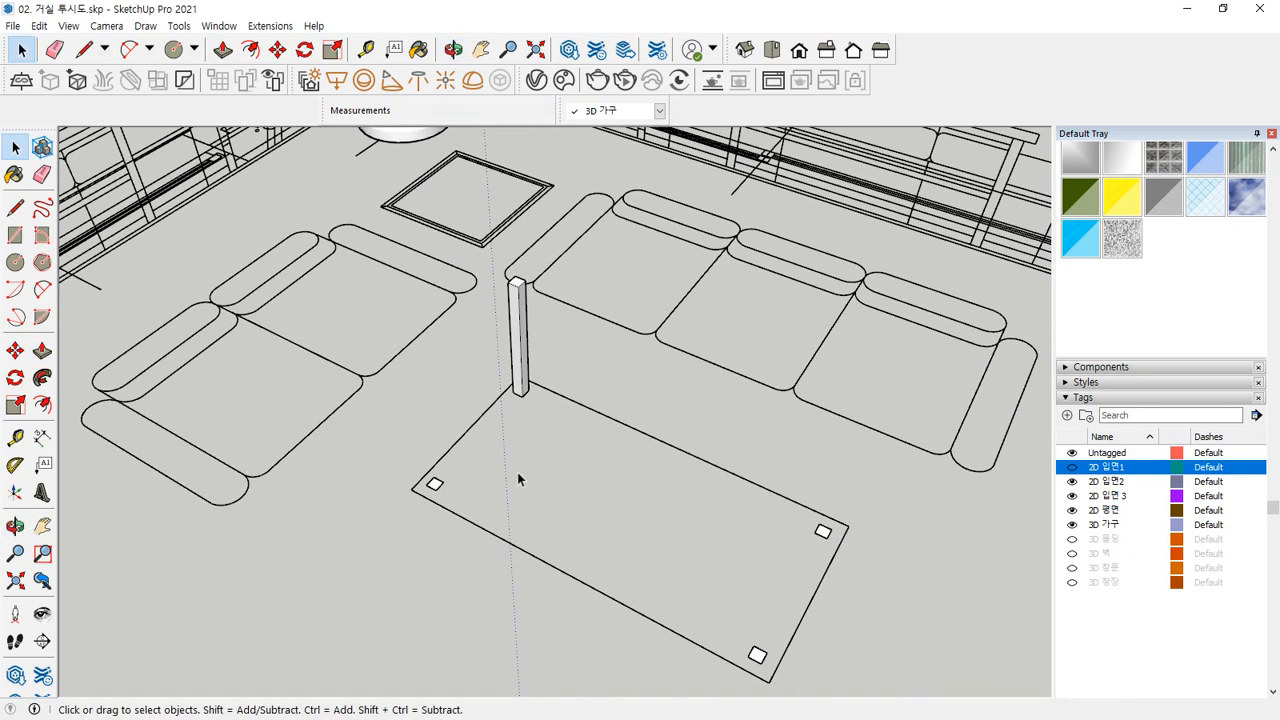
key(p)
click(435, 485)
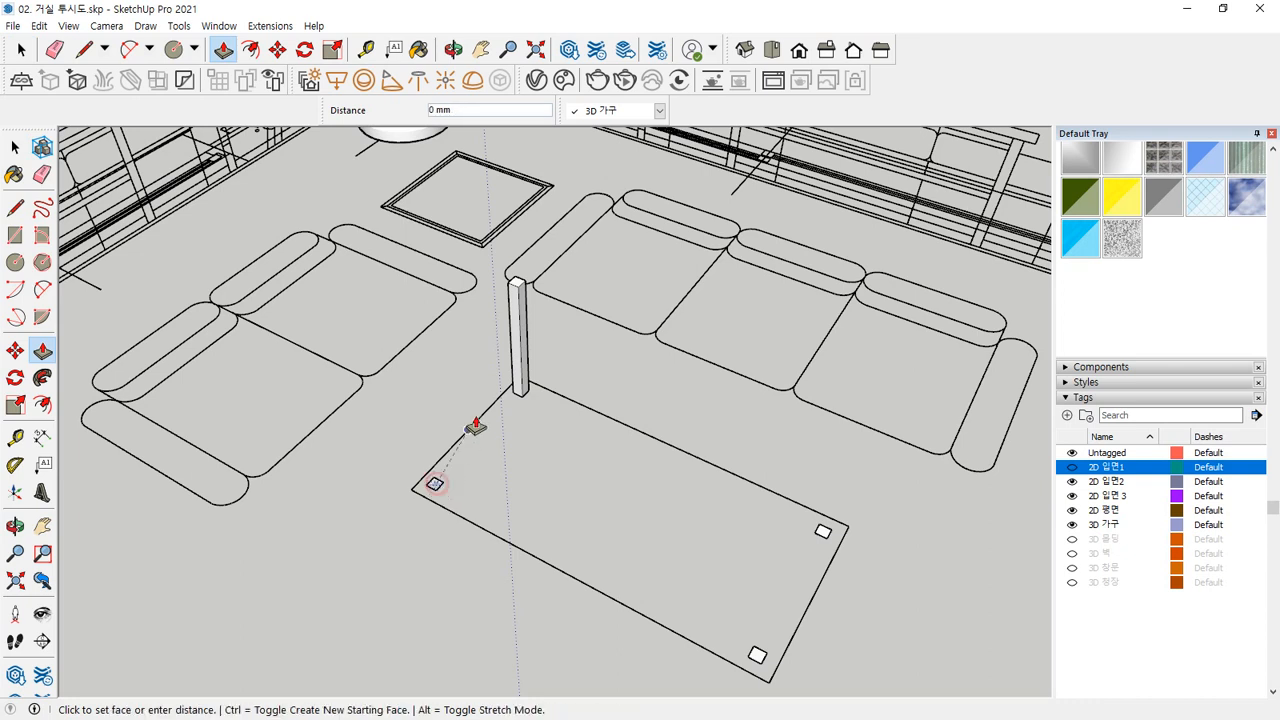
click(520, 296)
click(821, 537)
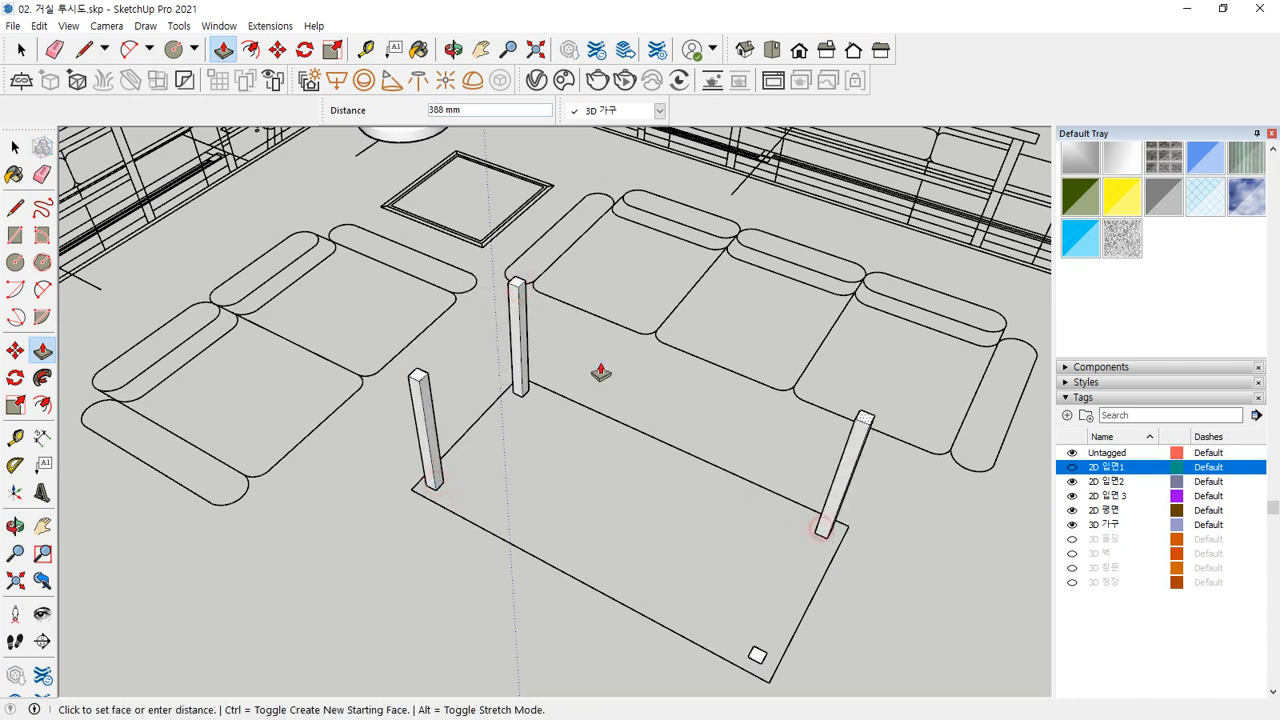
click(517, 290)
click(758, 660)
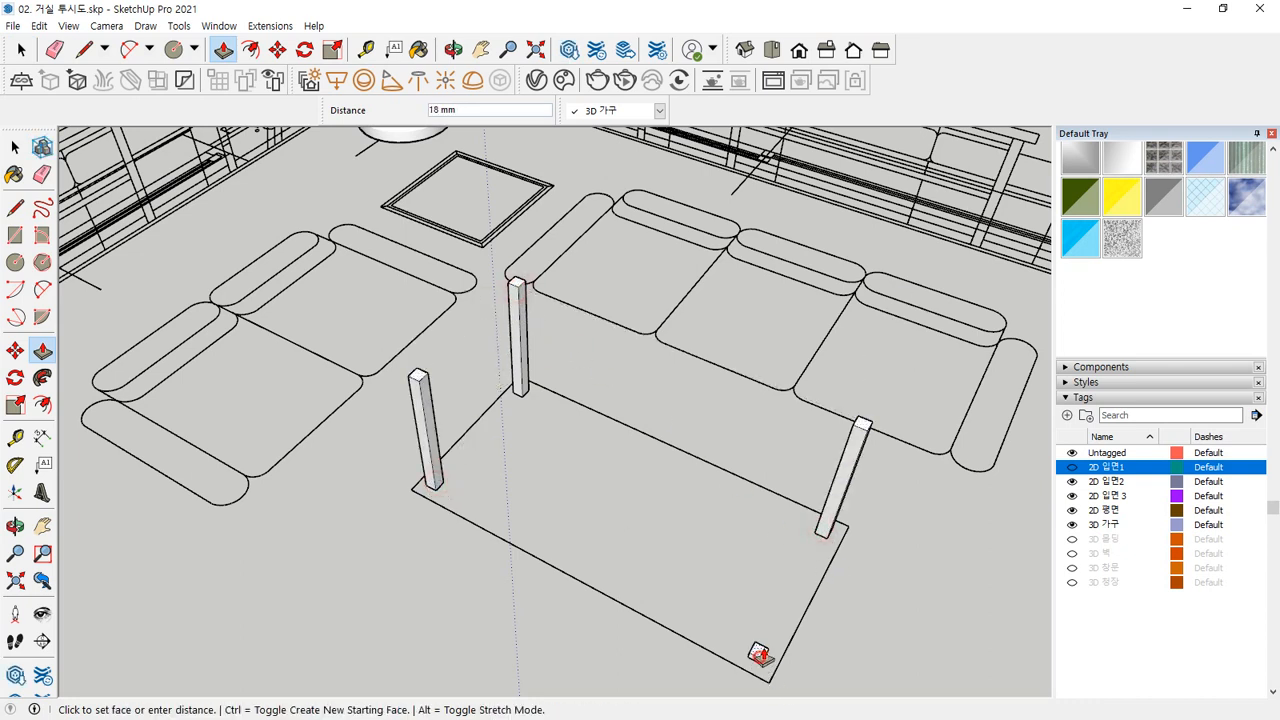
click(865, 442)
middle_drag(865, 442, 589, 484)
key(space)
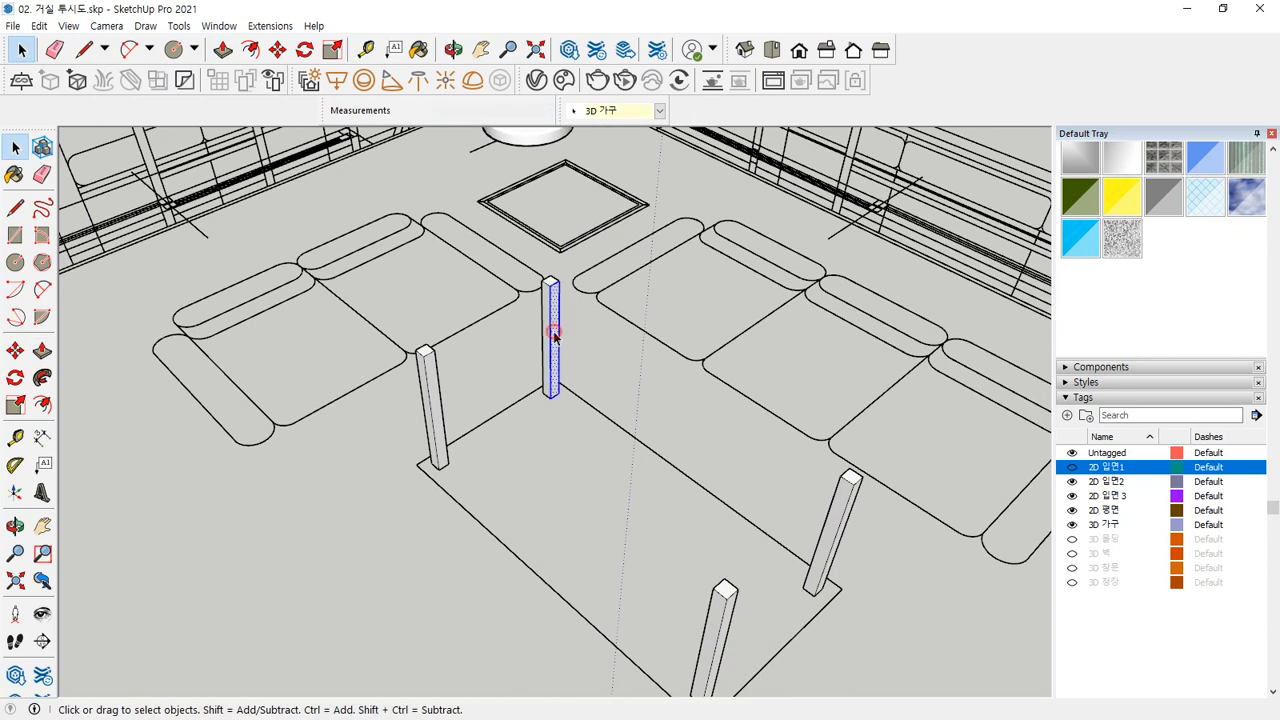
Step: Make each of the coffee table's four legs its own separate group
right_click(555, 337)
click(596, 470)
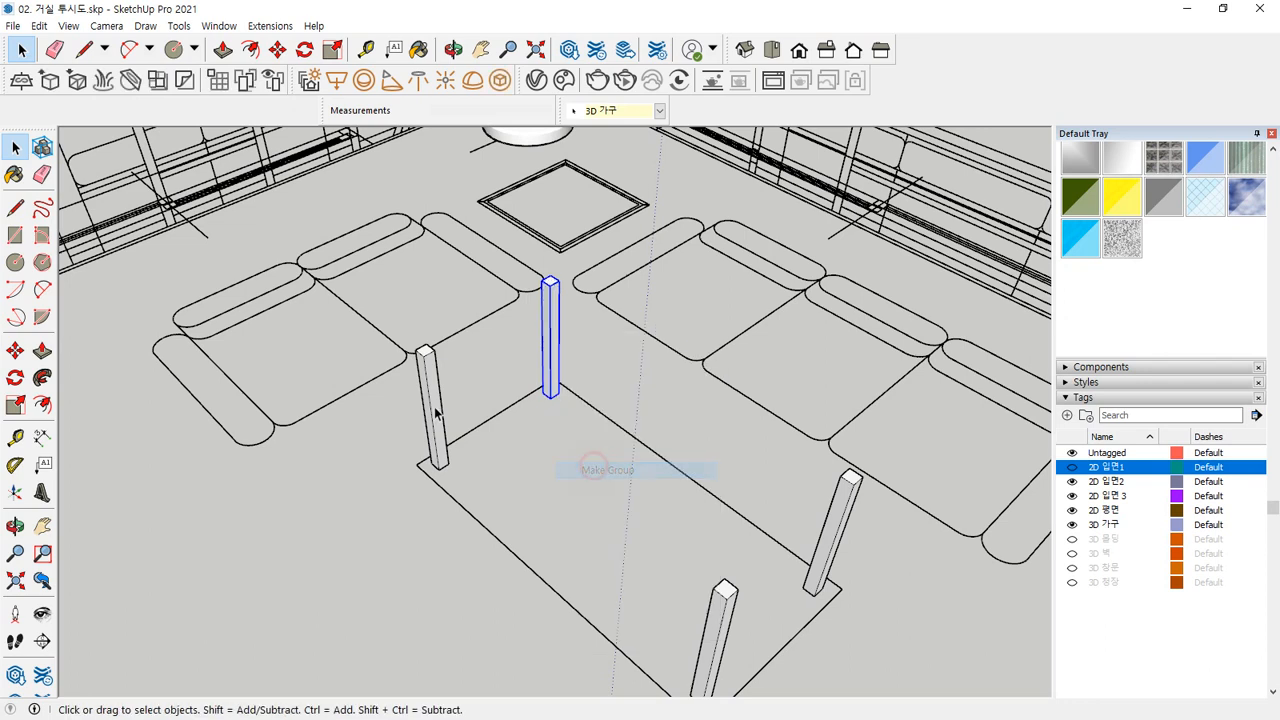
click(435, 405)
right_click(435, 405)
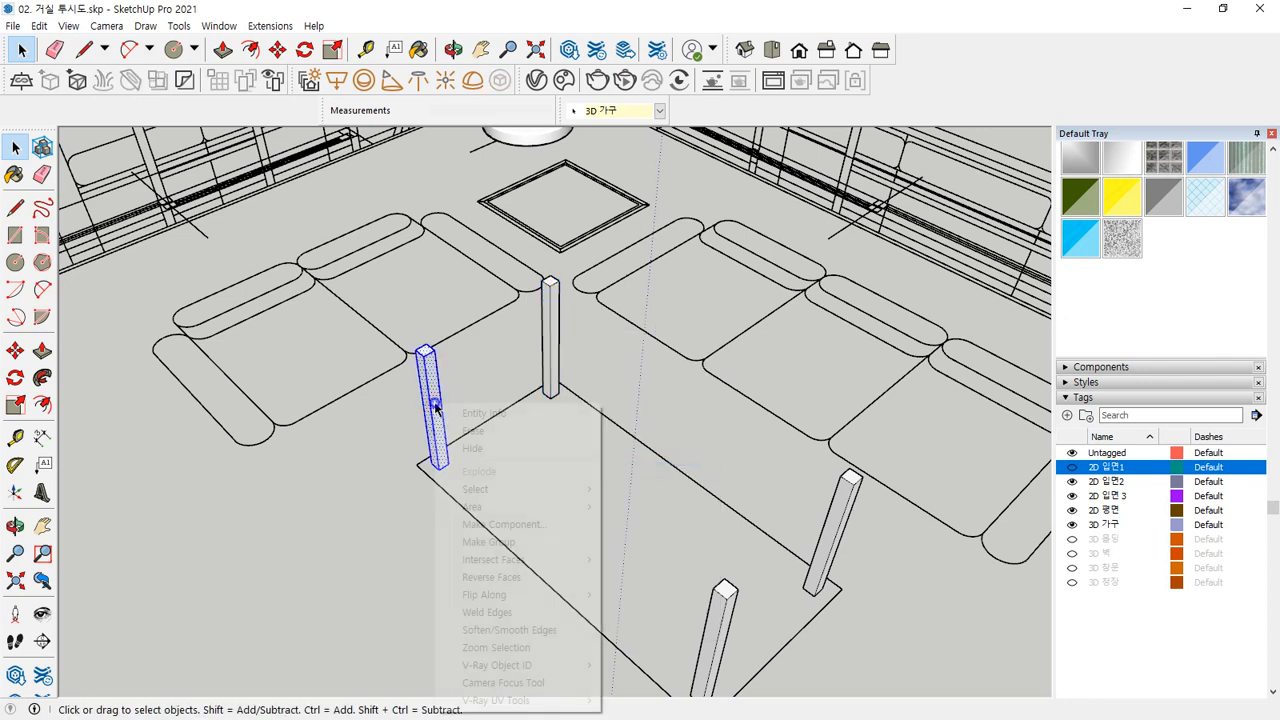
click(480, 539)
click(838, 527)
right_click(838, 527)
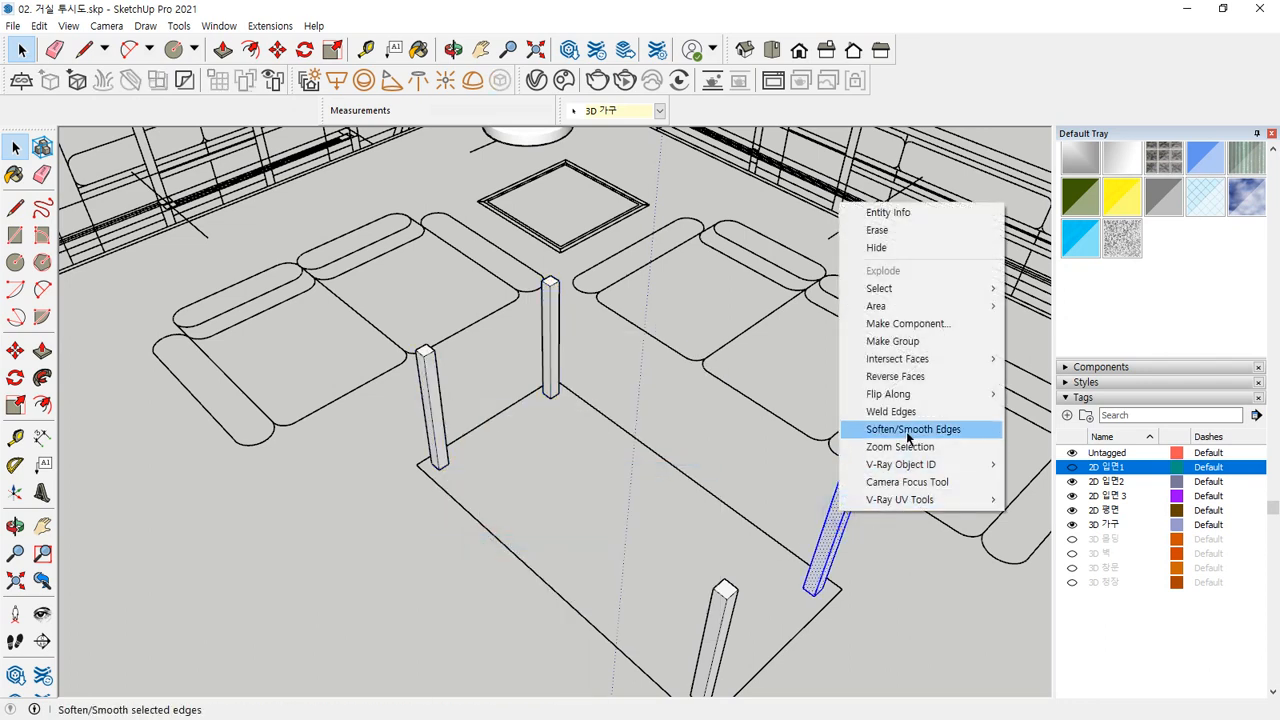
click(900, 341)
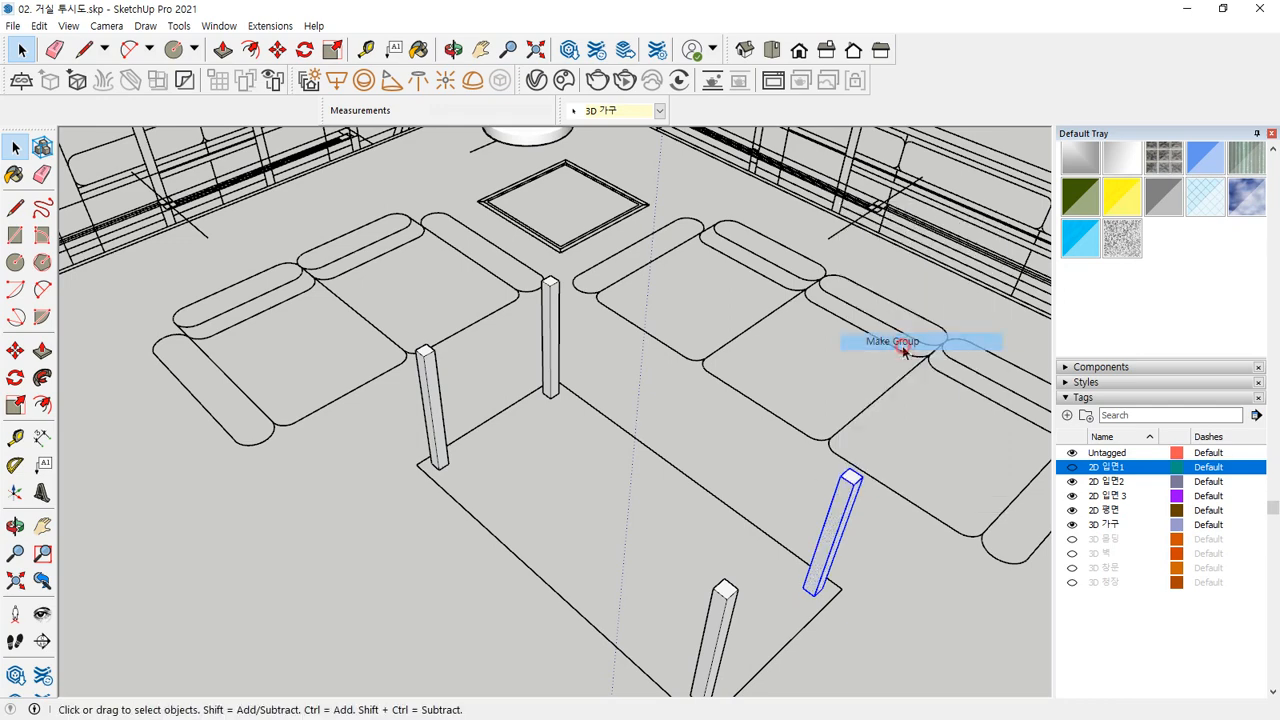
click(716, 612)
right_click(716, 612)
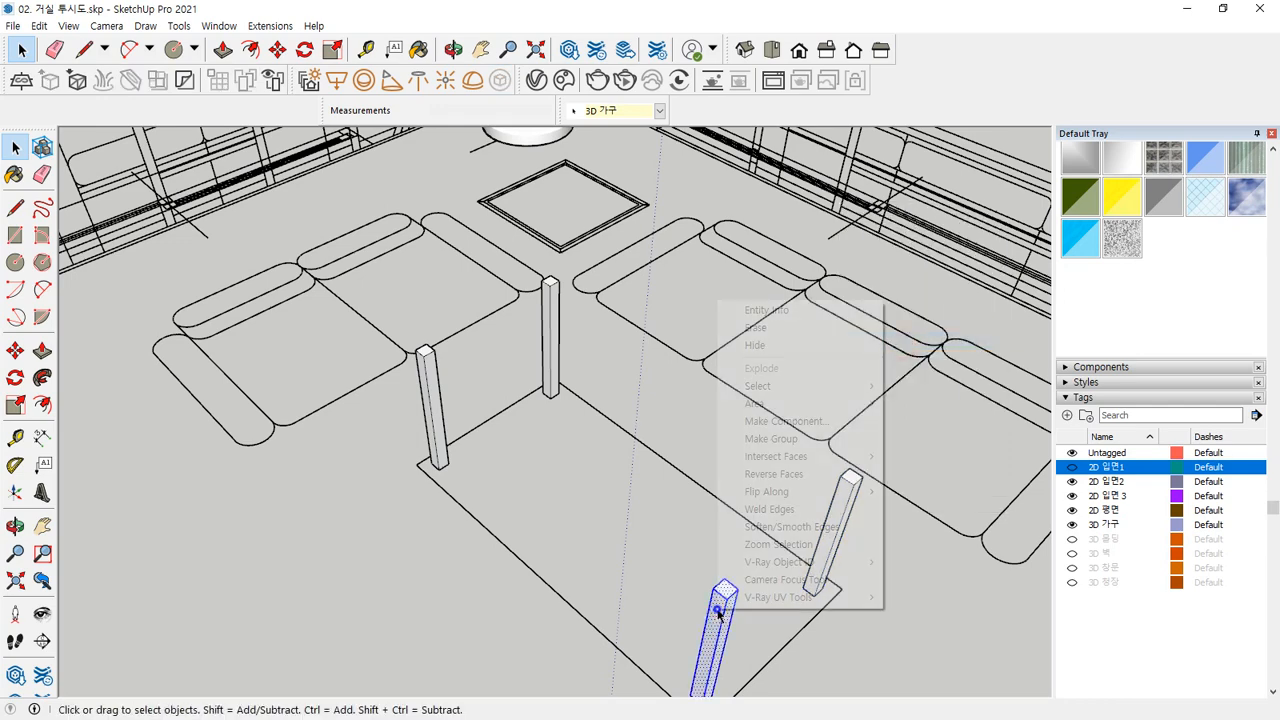
click(795, 448)
click(578, 482)
Step: Draw a rectangle on the floor over the coffee table's plan outline, from corner to opposite corner
middle_drag(578, 482, 397, 584)
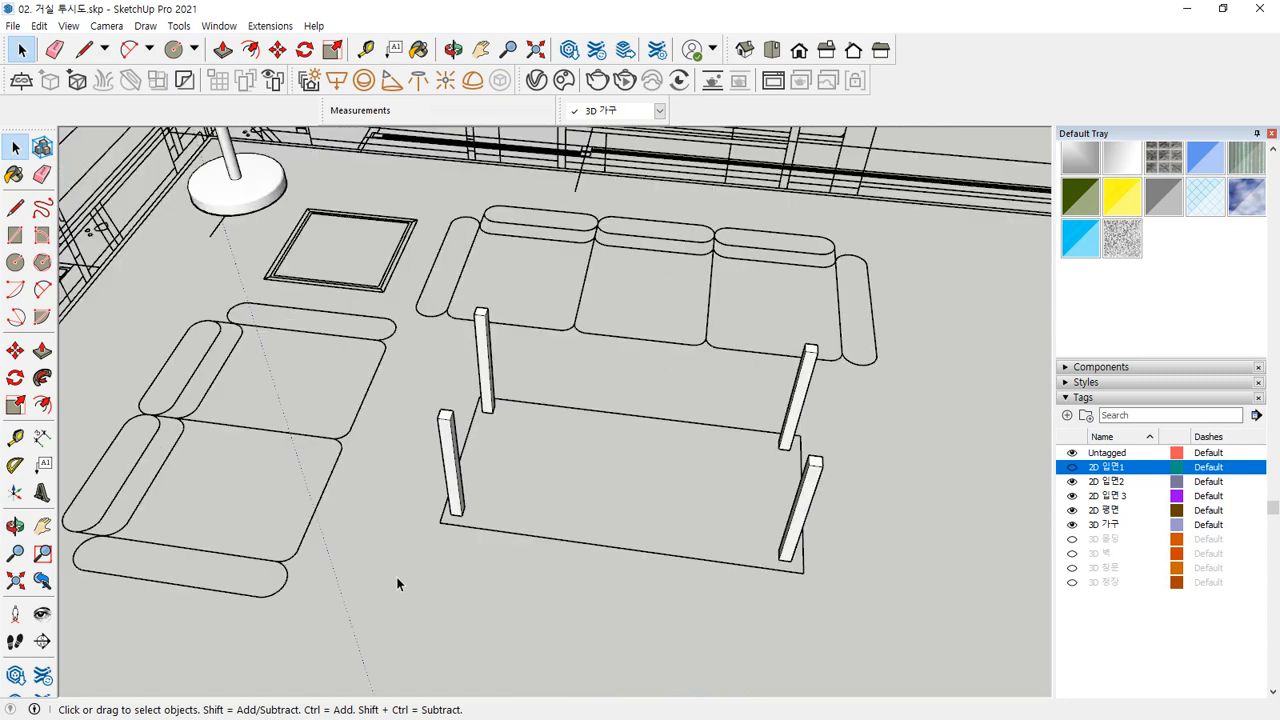
key(r)
click(439, 521)
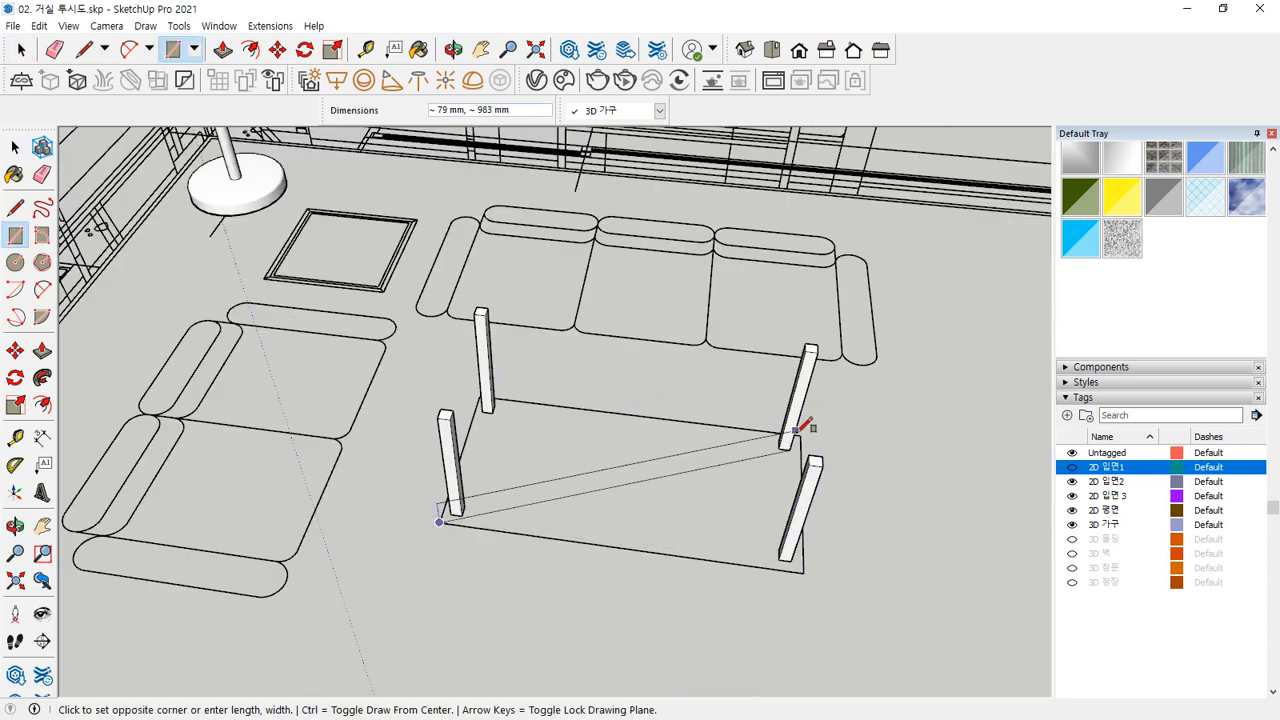
middle_drag(863, 429, 780, 500)
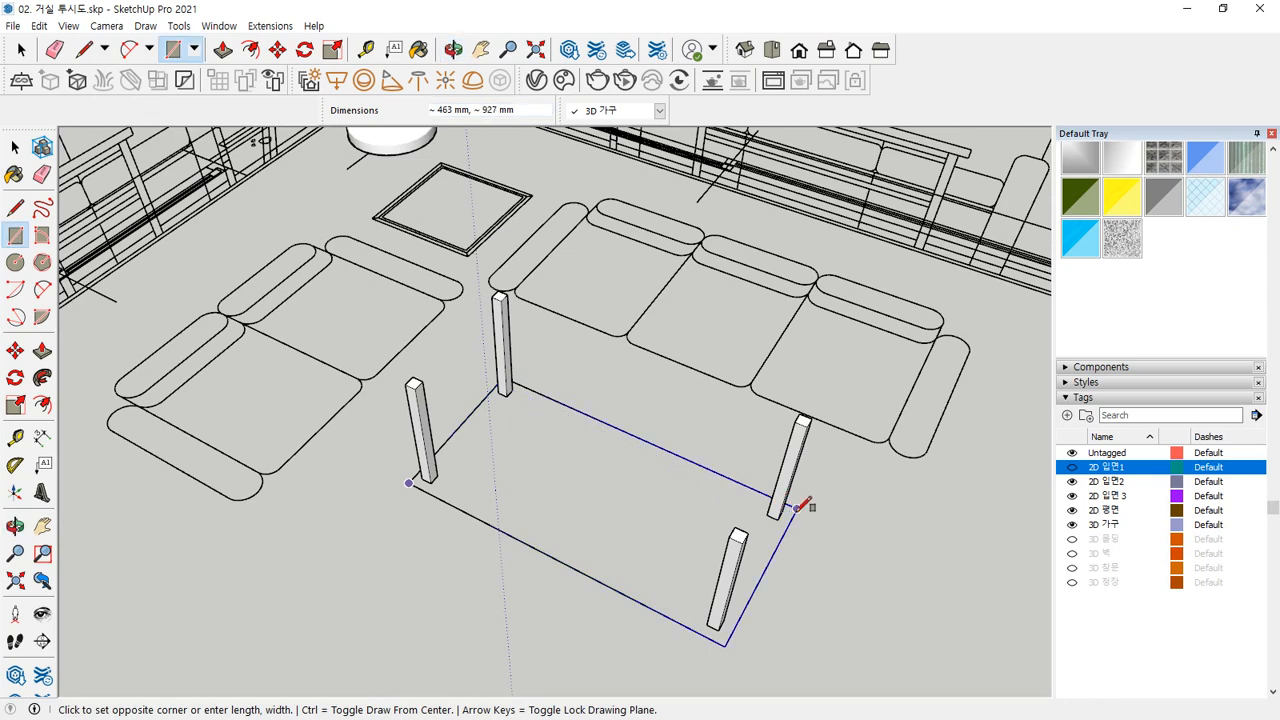
click(797, 507)
Step: Move the tabletop rectangle straight up 370 mm so it rests on top of the legs
key(space)
click(665, 508)
key(m)
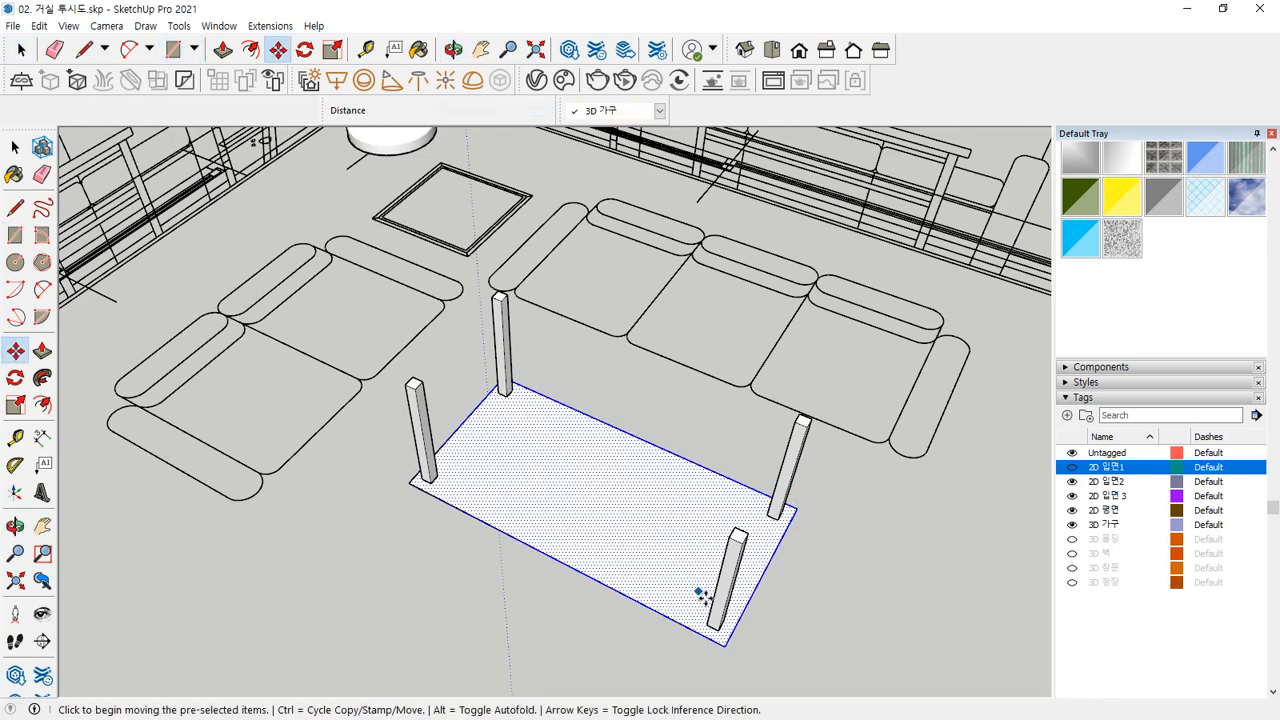
click(716, 626)
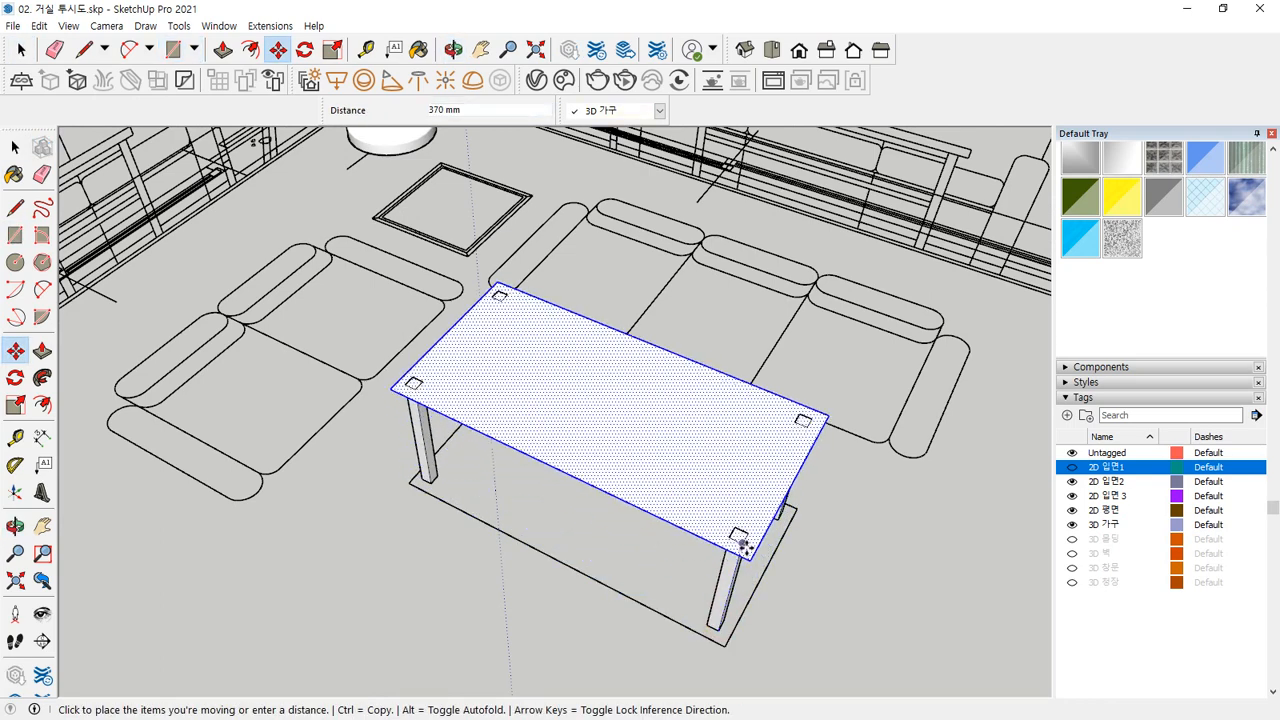
click(745, 543)
Step: Extrude the tabletop face upward into a slab with Push/Pull and make it a group
middle_drag(563, 338, 342, 303)
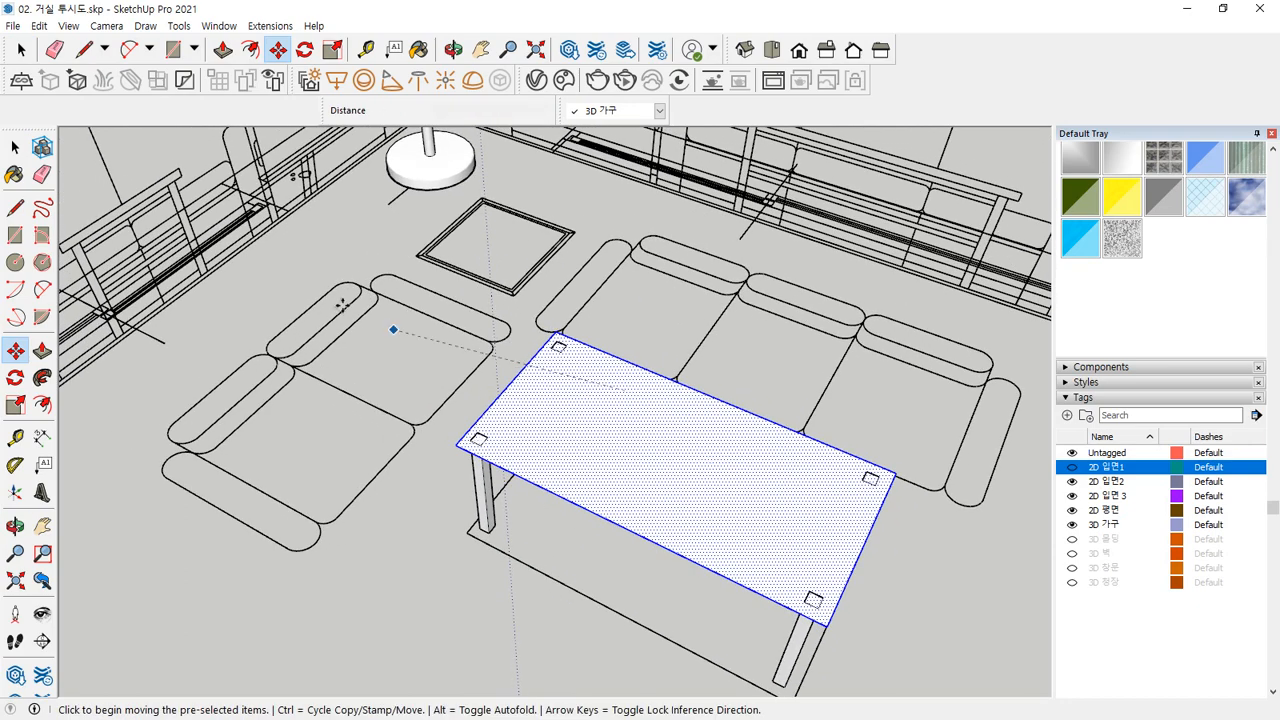
key(p)
click(565, 416)
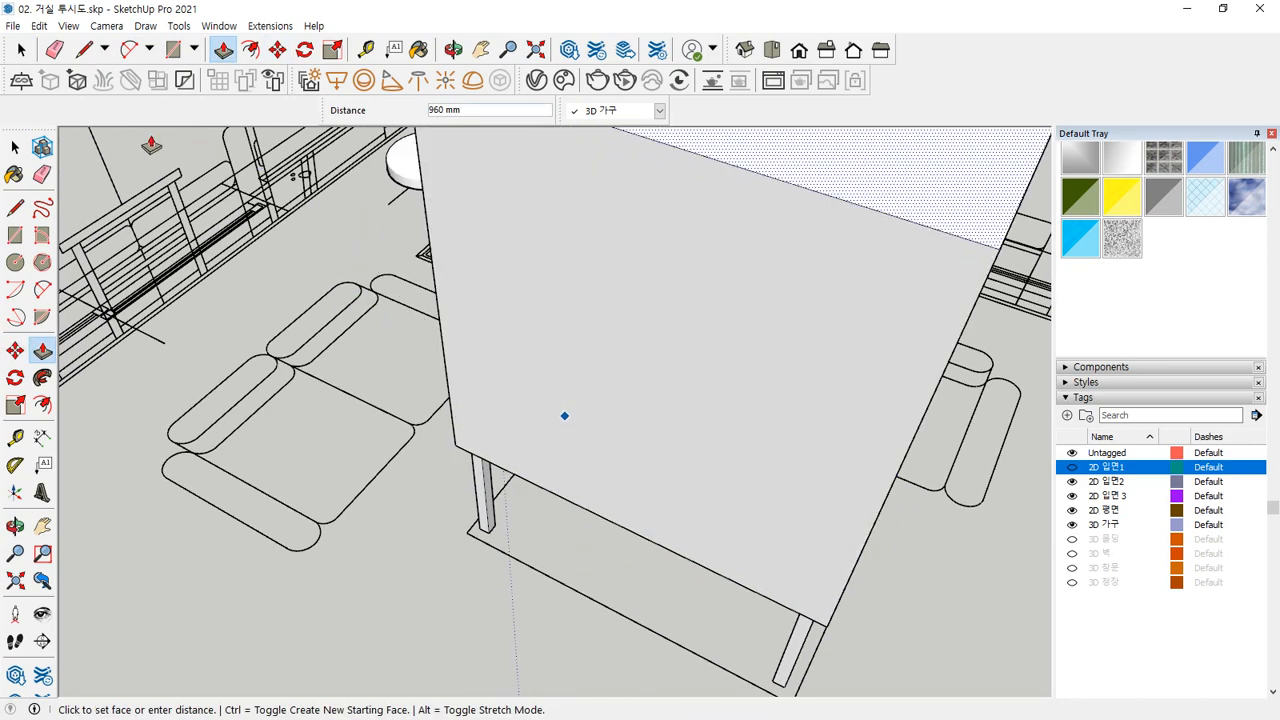
key(space)
middle_drag(476, 596, 450, 545)
triple_click(631, 481)
right_click(644, 456)
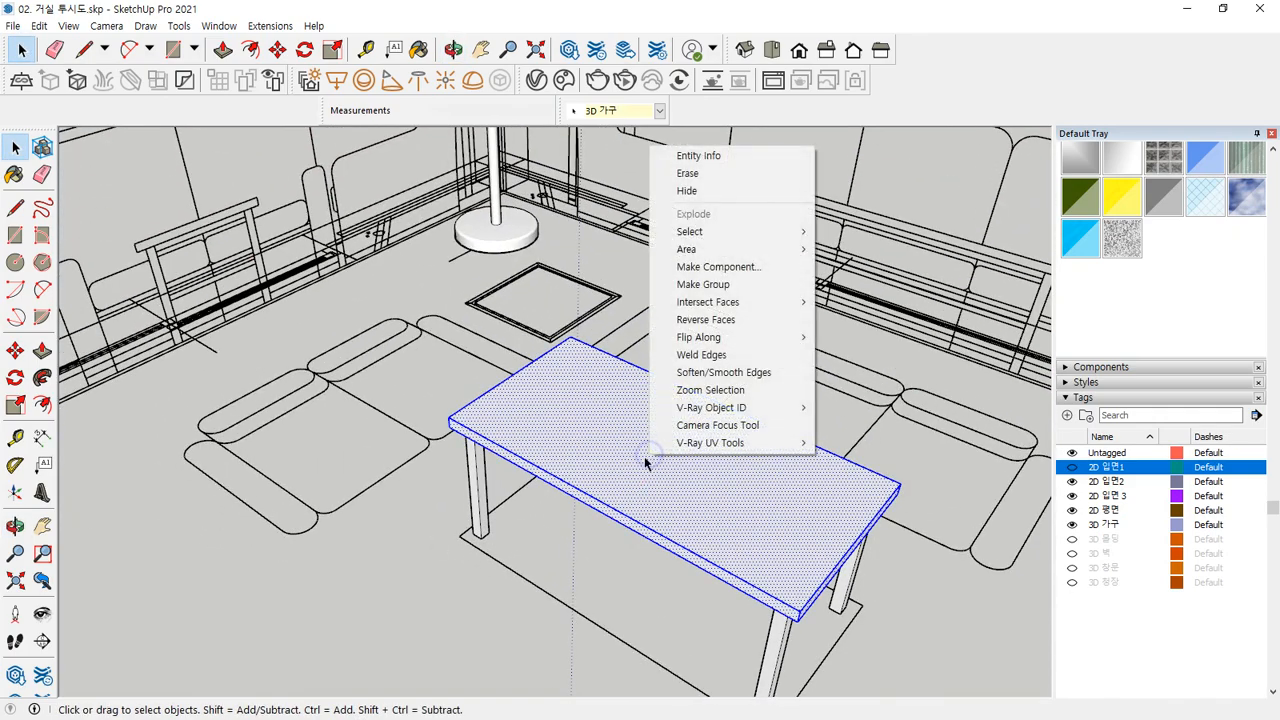
click(720, 285)
Step: Draw a rectangle about 343 by 20 mm over the lower shelf between the table legs in the side elevation
middle_drag(708, 336, 378, 430)
scroll(173, 388, up, 6)
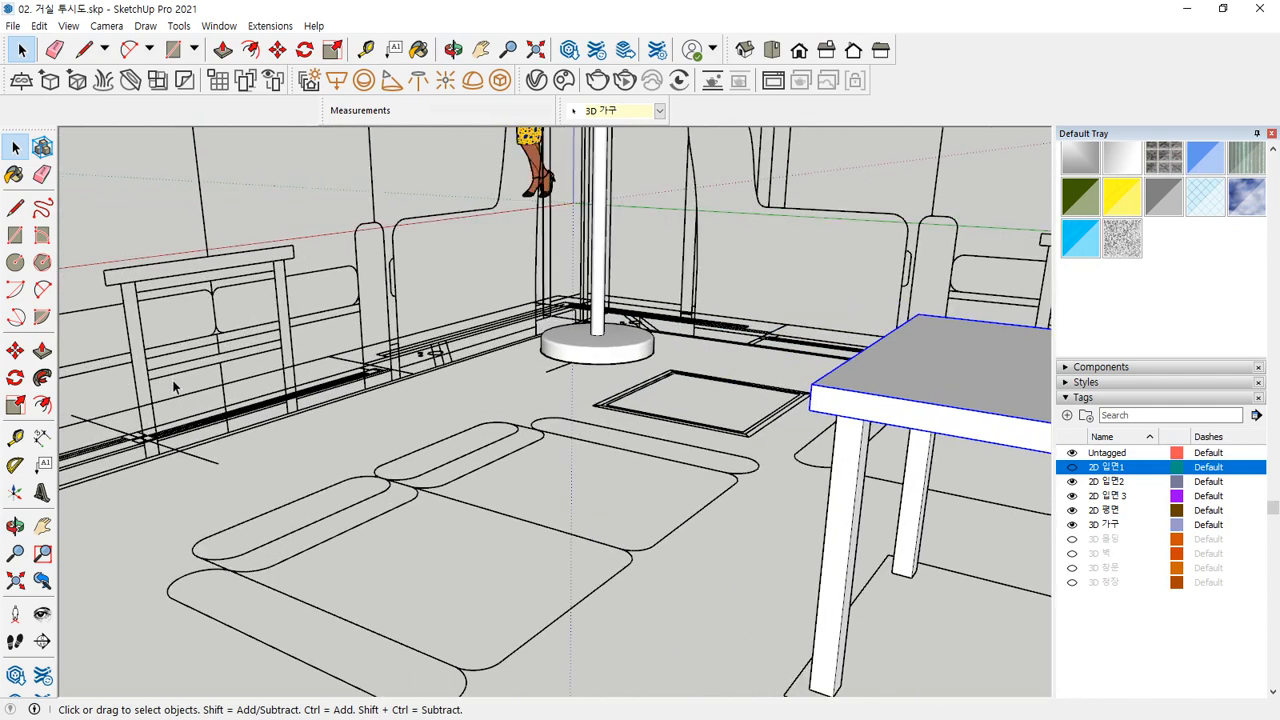
key(r)
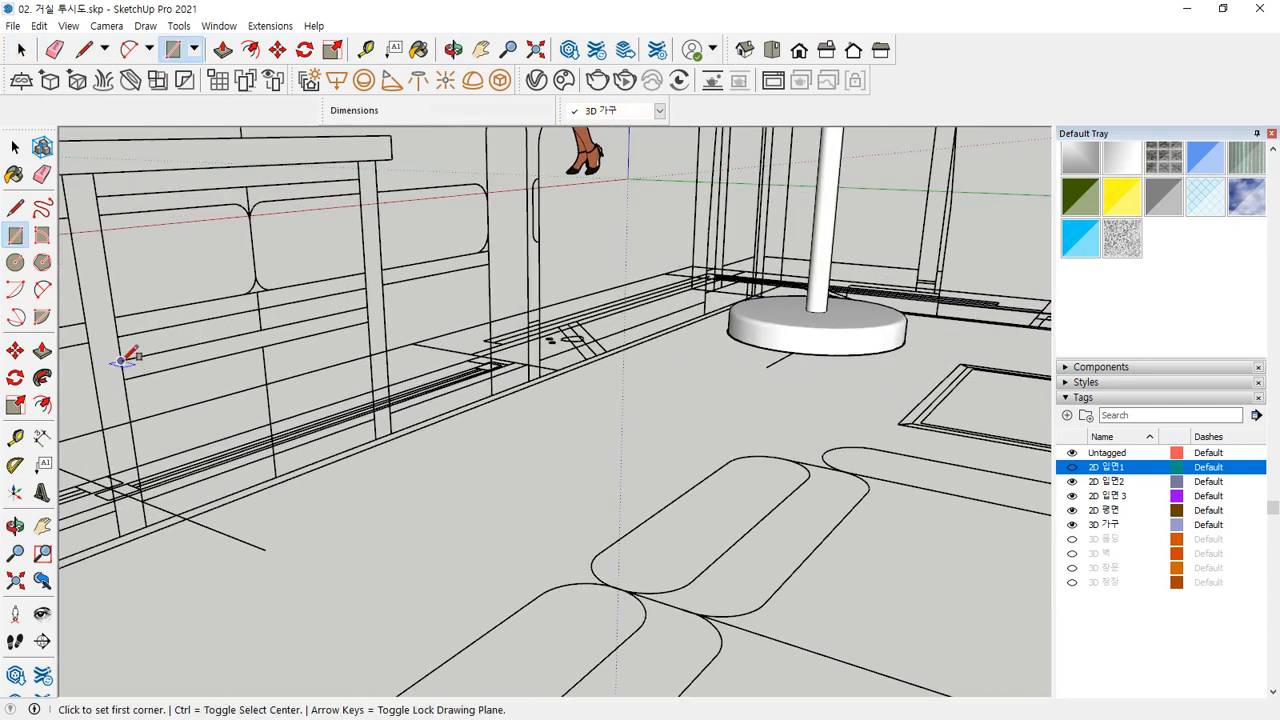
click(121, 360)
click(372, 318)
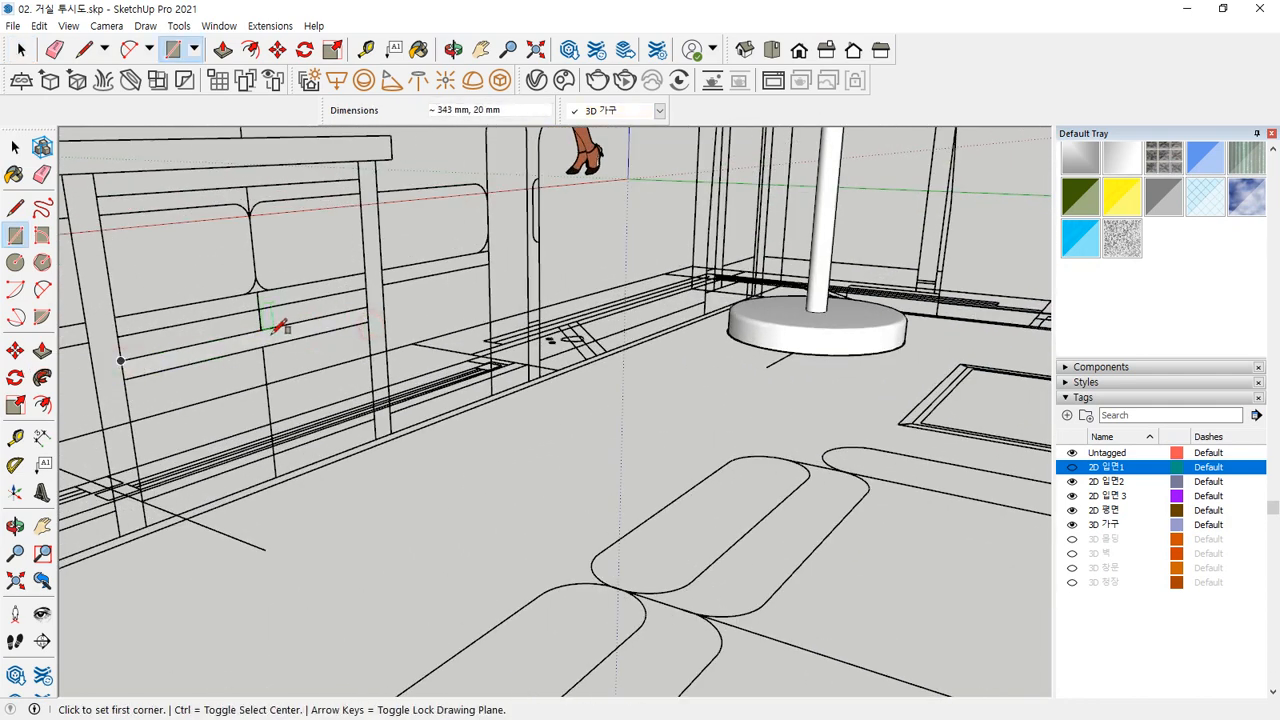
Step: Move the shelf rectangle from the elevation to the coffee table, fitting it between the two legs at its short end
key(space)
click(250, 345)
key(m)
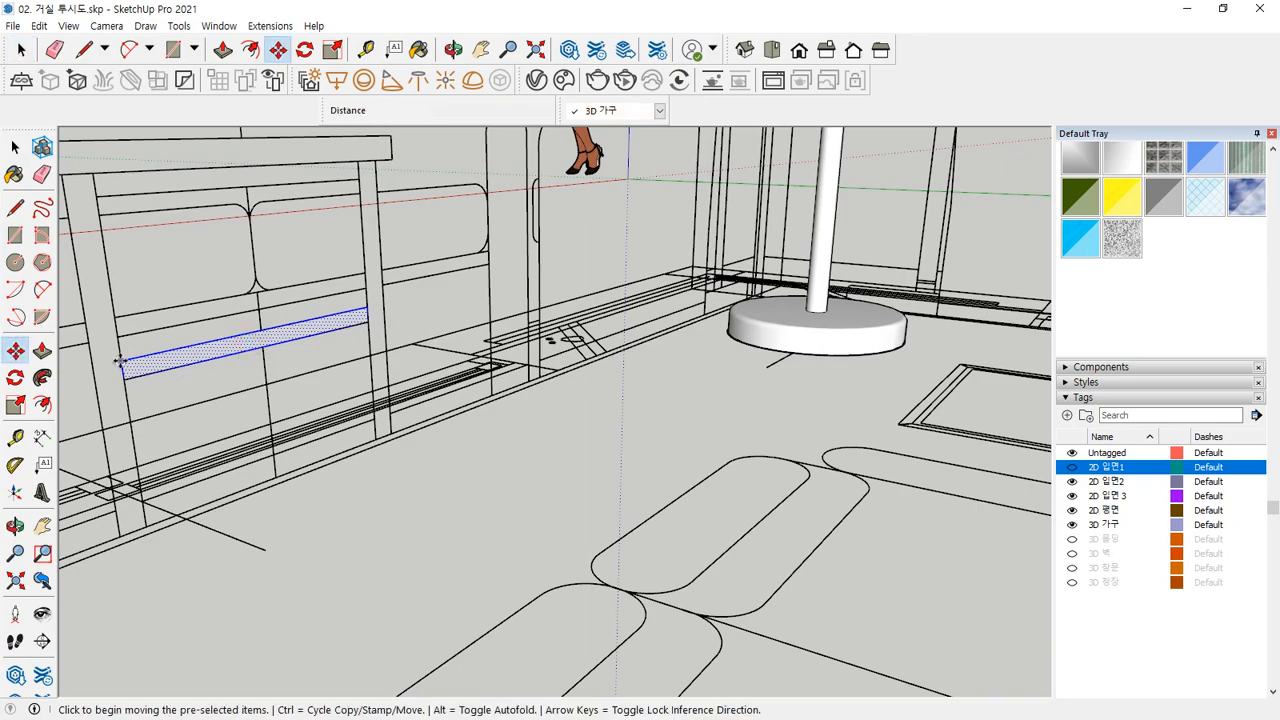
click(121, 362)
scroll(420, 520, down, 3)
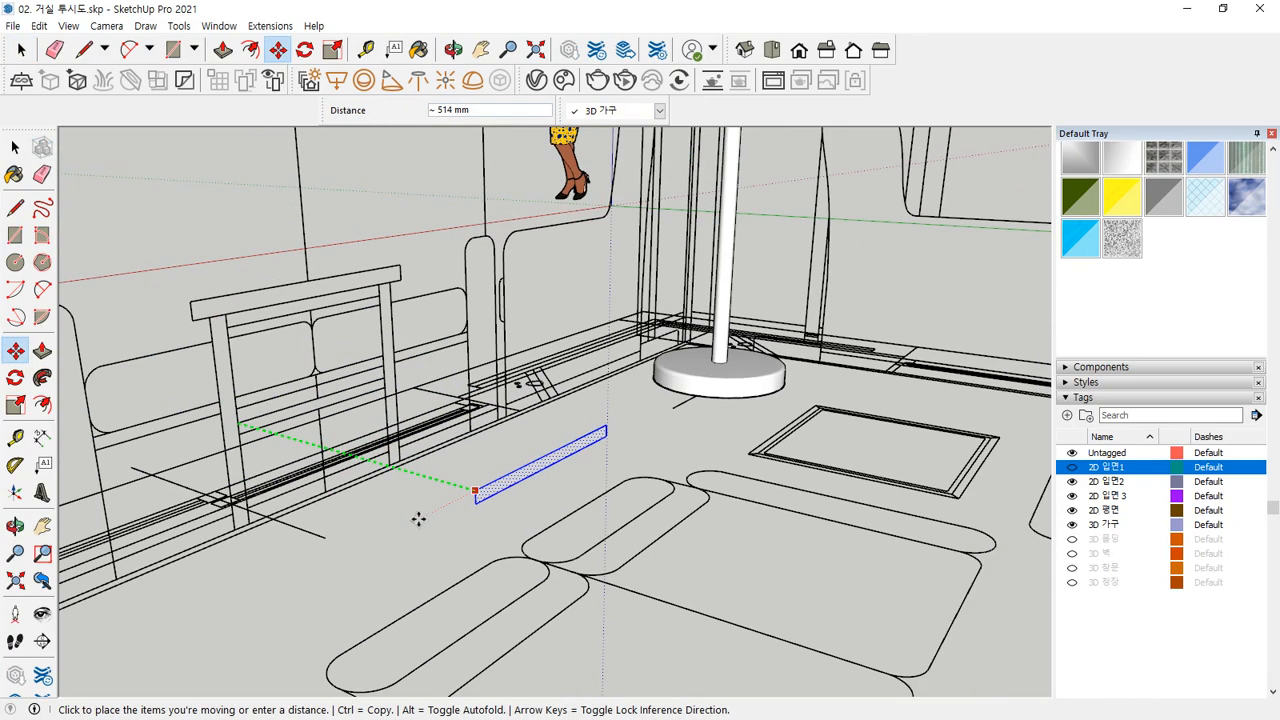
middle_drag(350, 558, 48, 548)
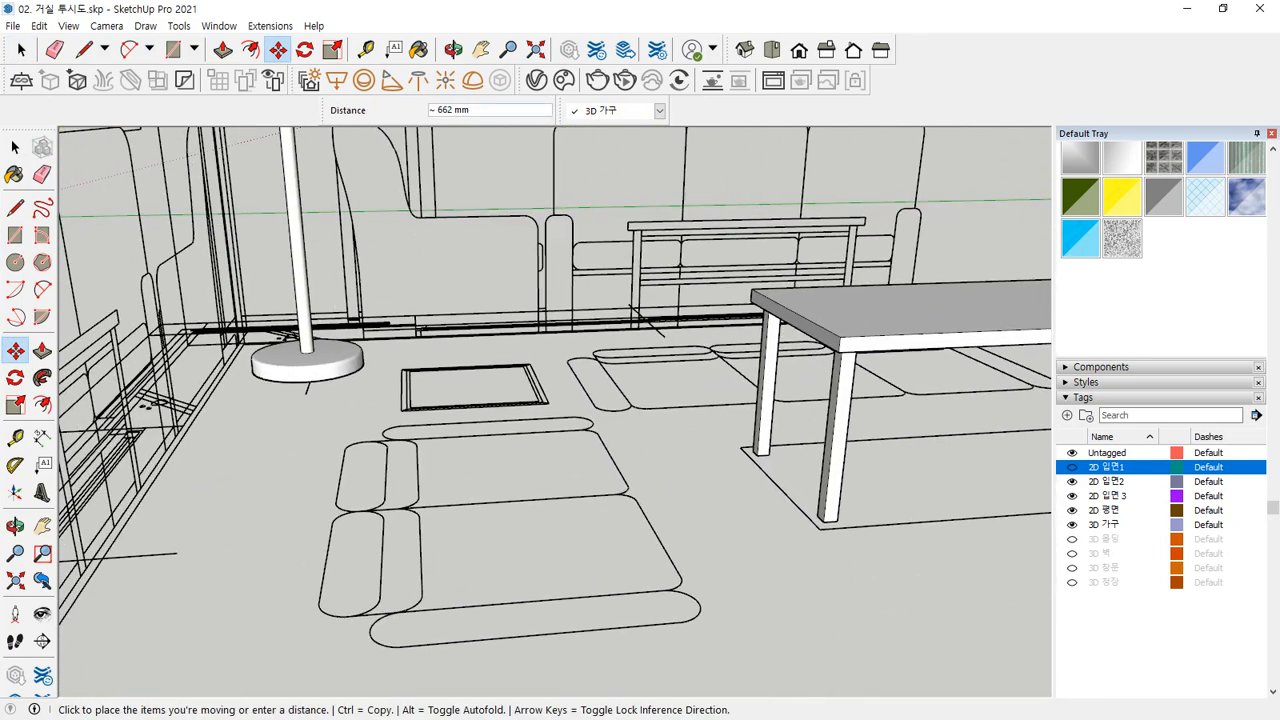
scroll(785, 458, up, 2)
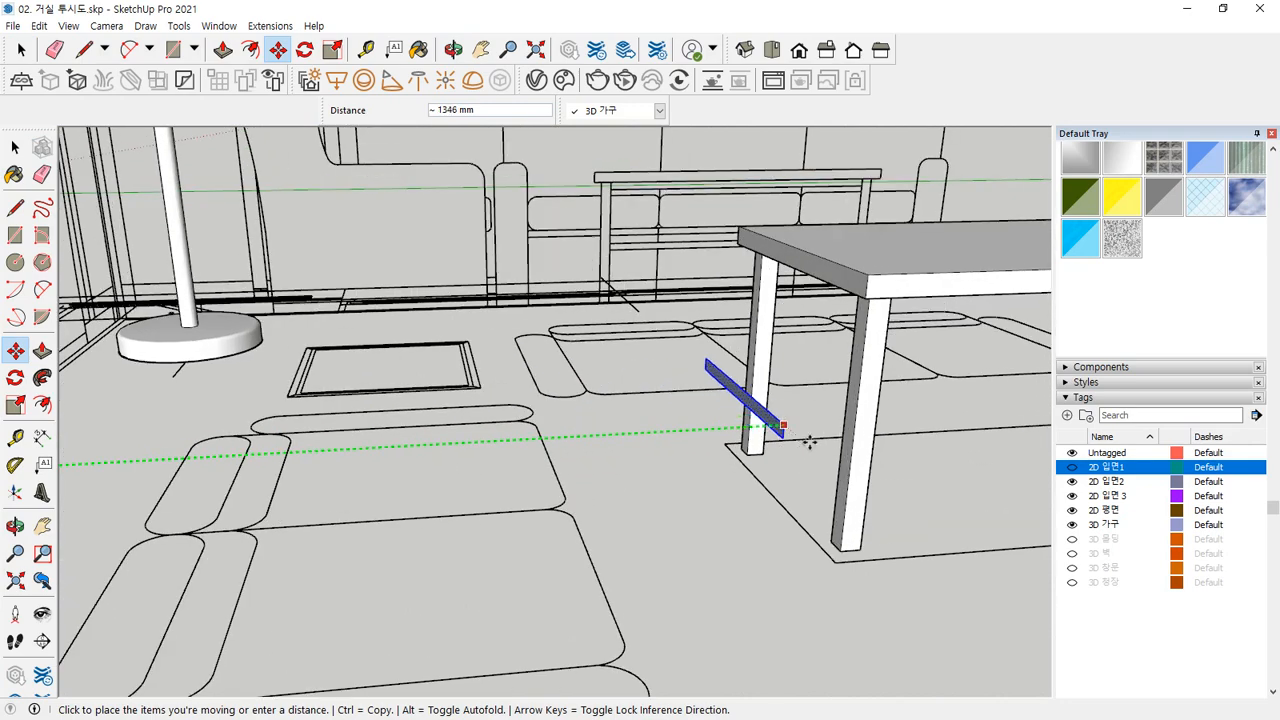
click(877, 425)
Step: Extrude the shelf profile along the table's length with Push/Pull to the legs at the opposite end
middle_drag(880, 428, 733, 437)
key(p)
click(700, 440)
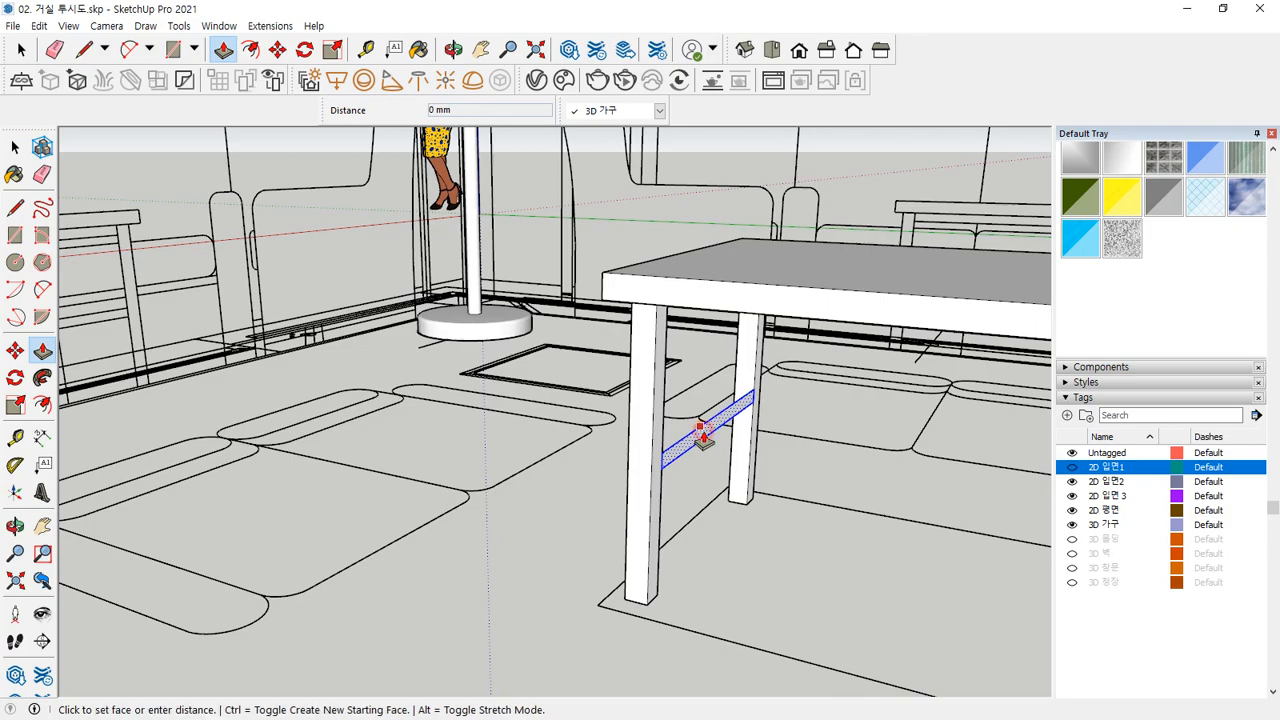
scroll(776, 475, down, 2)
middle_drag(776, 475, 470, 530)
scroll(830, 500, up, 3)
Step: Make the whole lower shelf of the coffee table a group
double_click(531, 466)
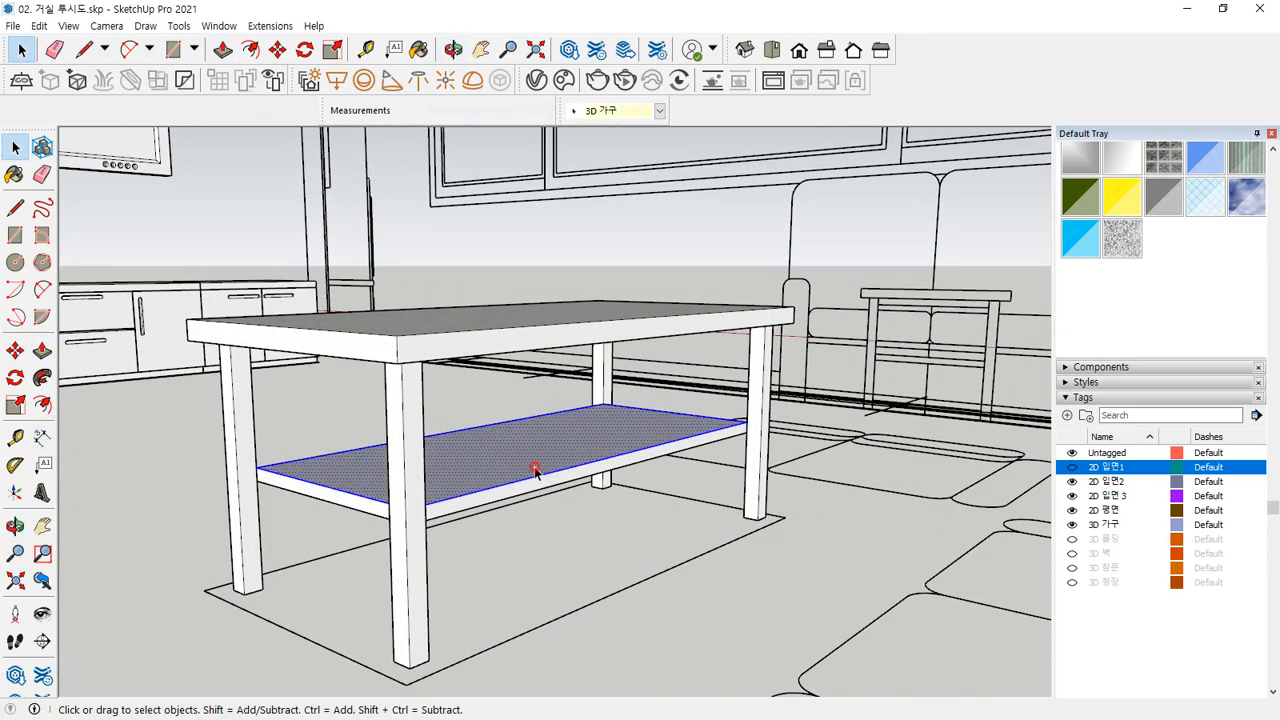
right_click(532, 468)
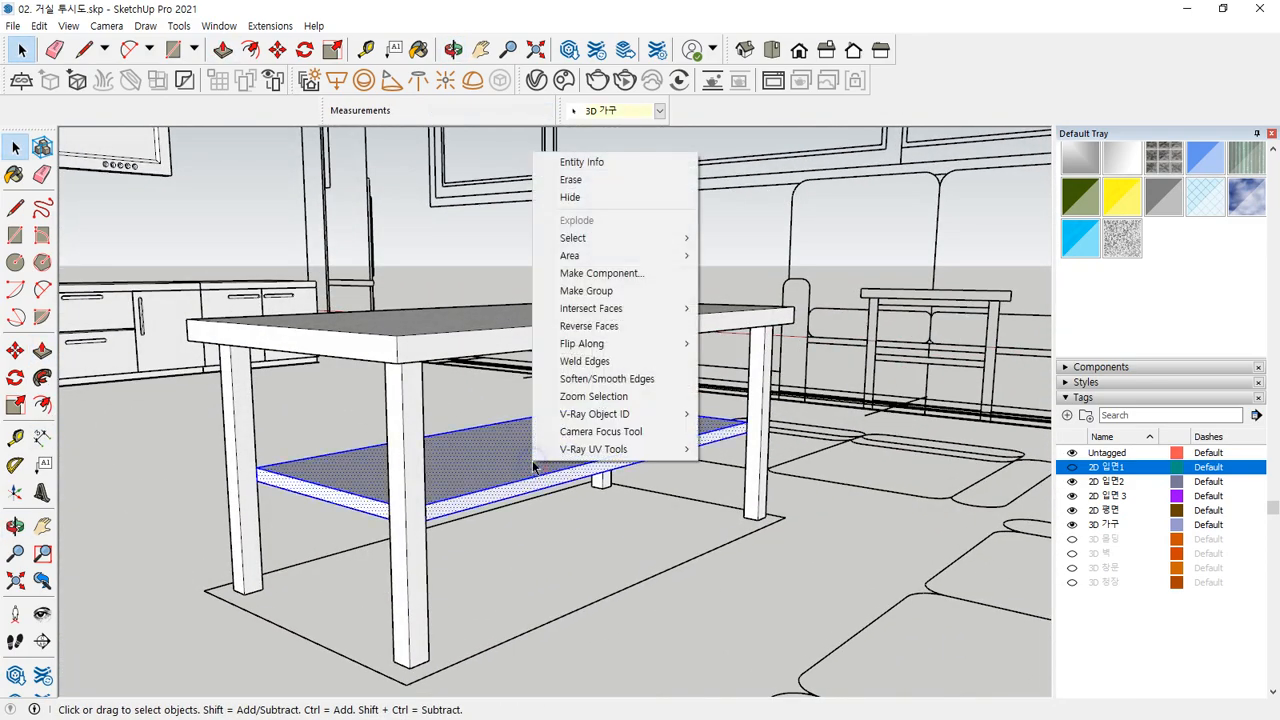
click(609, 294)
Step: Check that the coffee table's legs and top can each be selected as separate groups
click(405, 410)
click(243, 410)
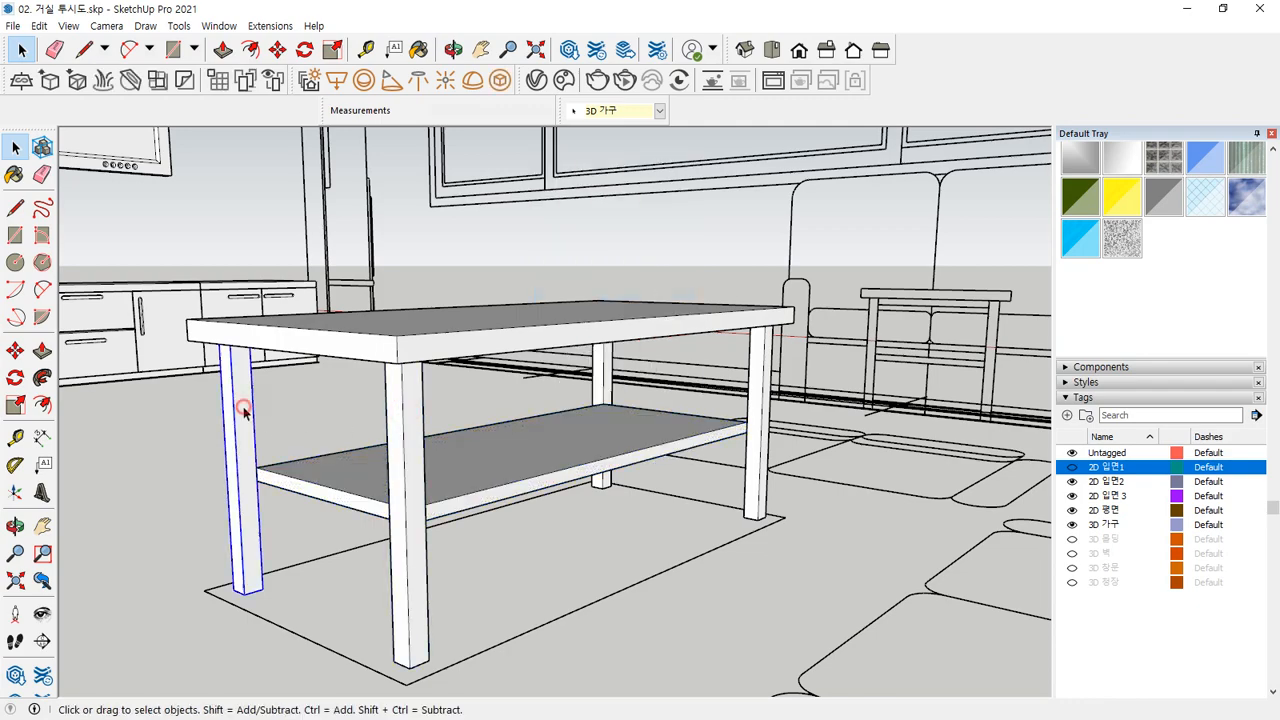
click(468, 340)
click(763, 403)
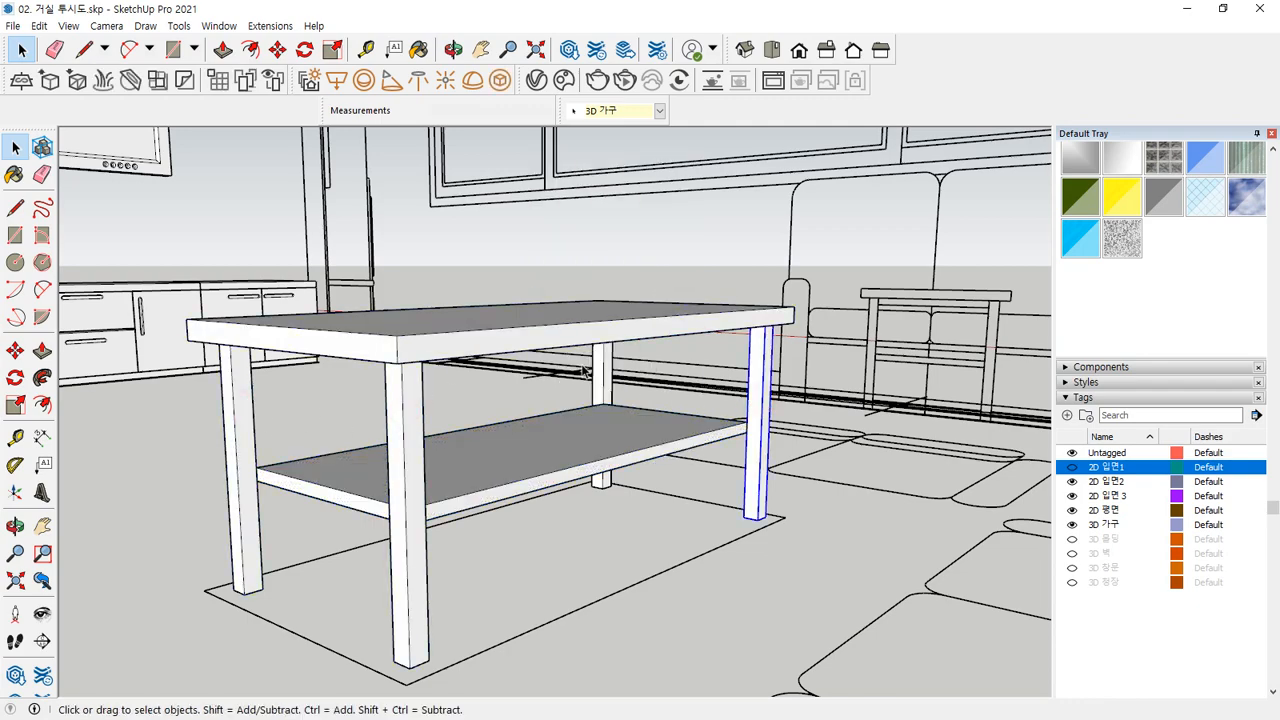
middle_drag(606, 370, 437, 583)
click(437, 583)
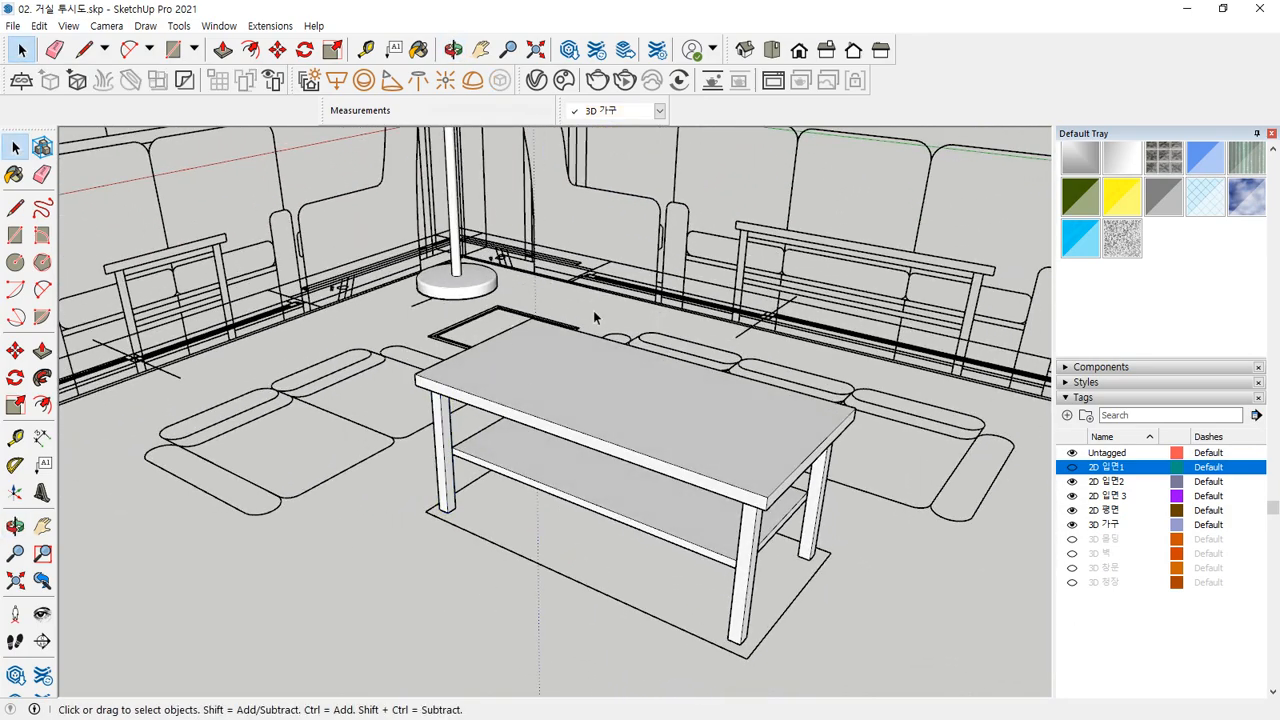
Step: Draw a rectangle about 1043 by 384 mm across the two-seat sofa's plan, spanning both armrests
scroll(486, 400, down, 3)
middle_drag(486, 400, 449, 394)
scroll(557, 454, up, 2)
scroll(557, 454, up, 3)
middle_drag(551, 449, 286, 457)
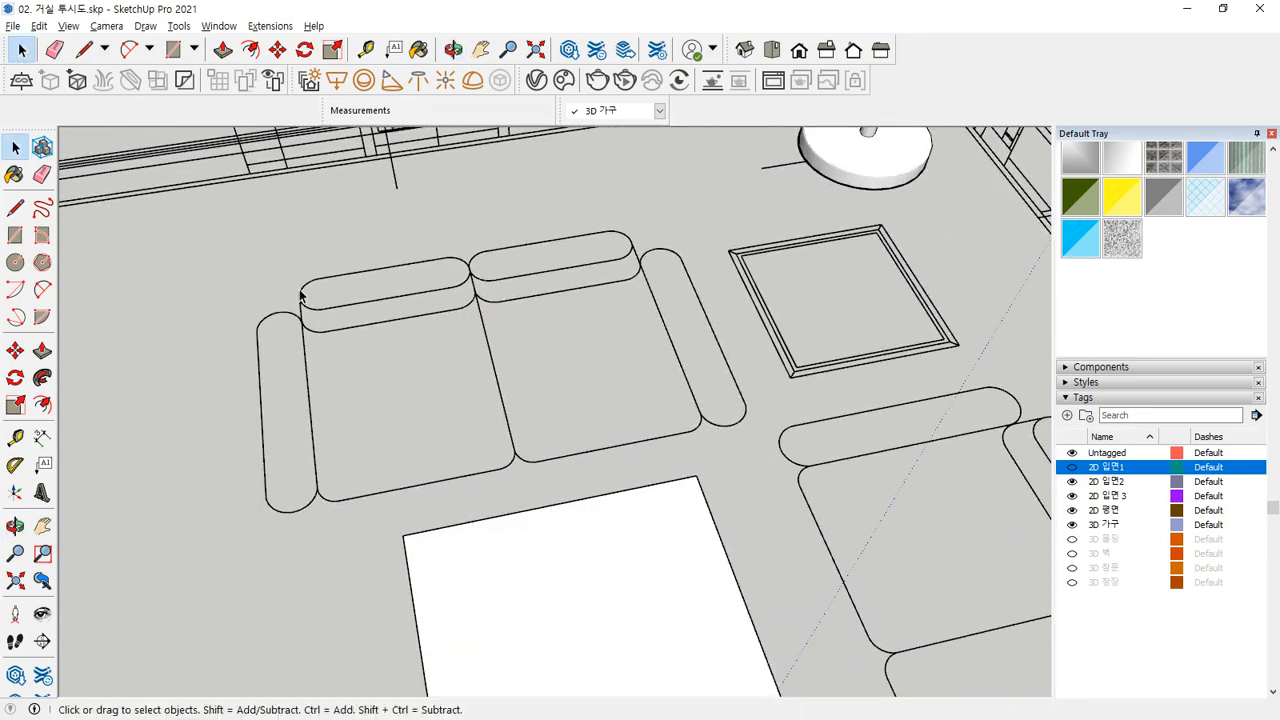
middle_drag(698, 335, 569, 280)
scroll(569, 294, up, 3)
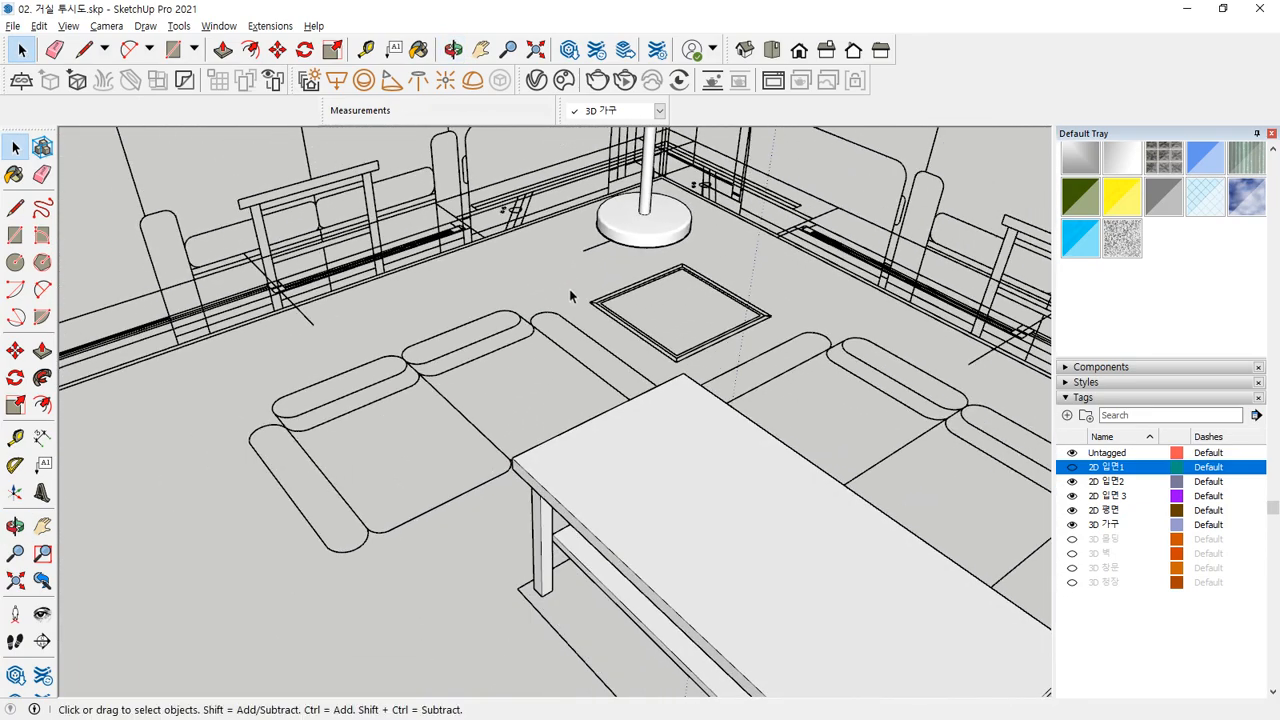
mouse_move(490, 357)
middle_down()
mouse_move(429, 377)
mouse_move(500, 357)
middle_up()
scroll(503, 390, up, 2)
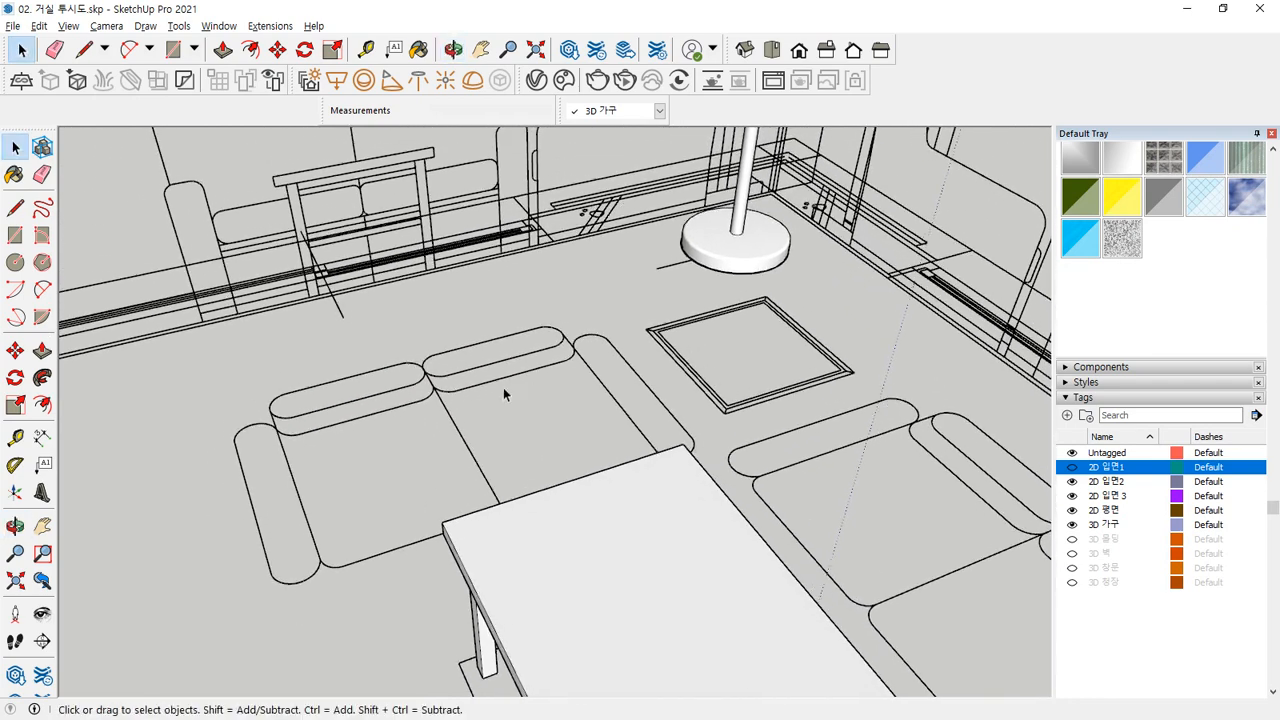
key(r)
click(267, 565)
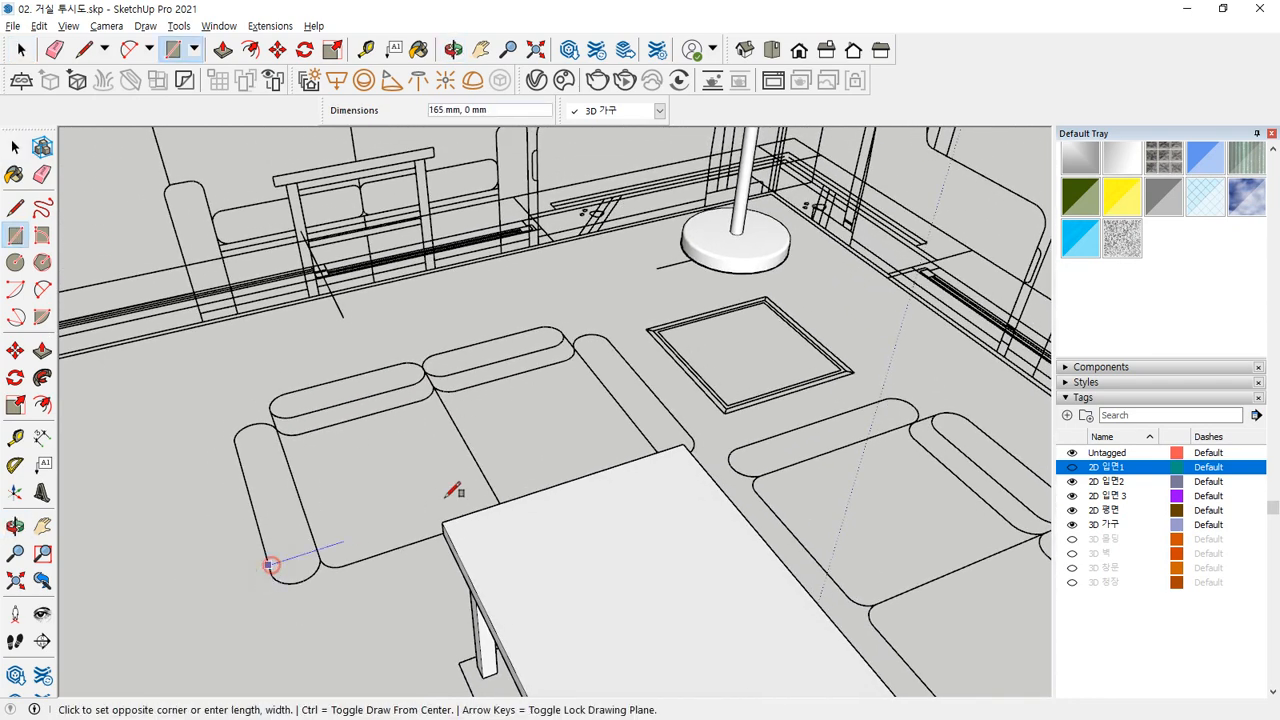
click(625, 350)
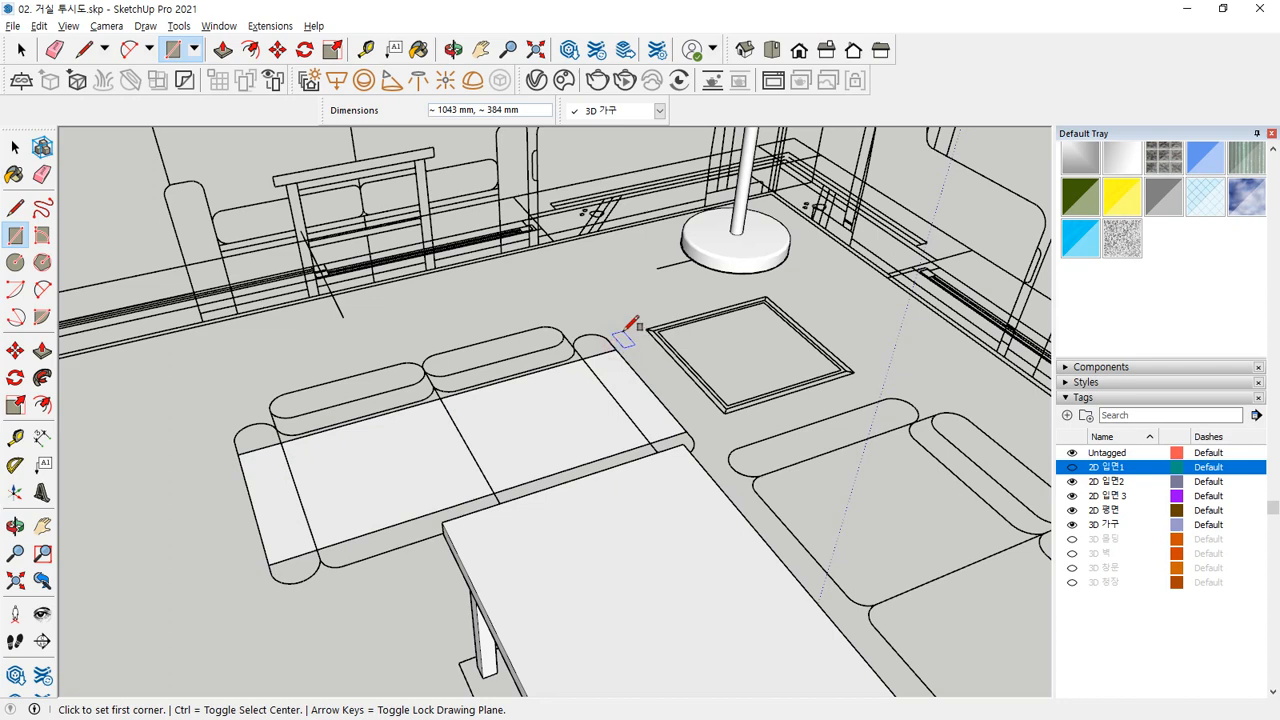
Step: Move the sofa rectangle's back edge outward to align with the rear of the back cushions
key(space)
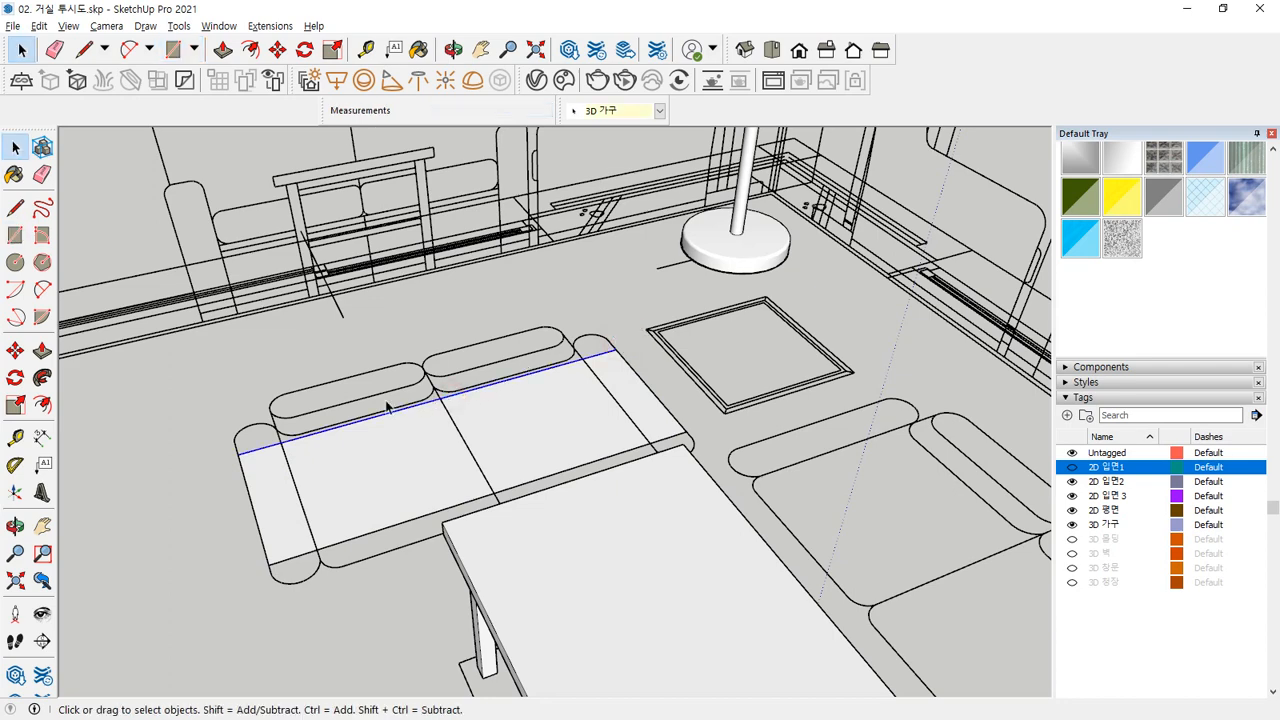
key(m)
scroll(355, 412, up, 2)
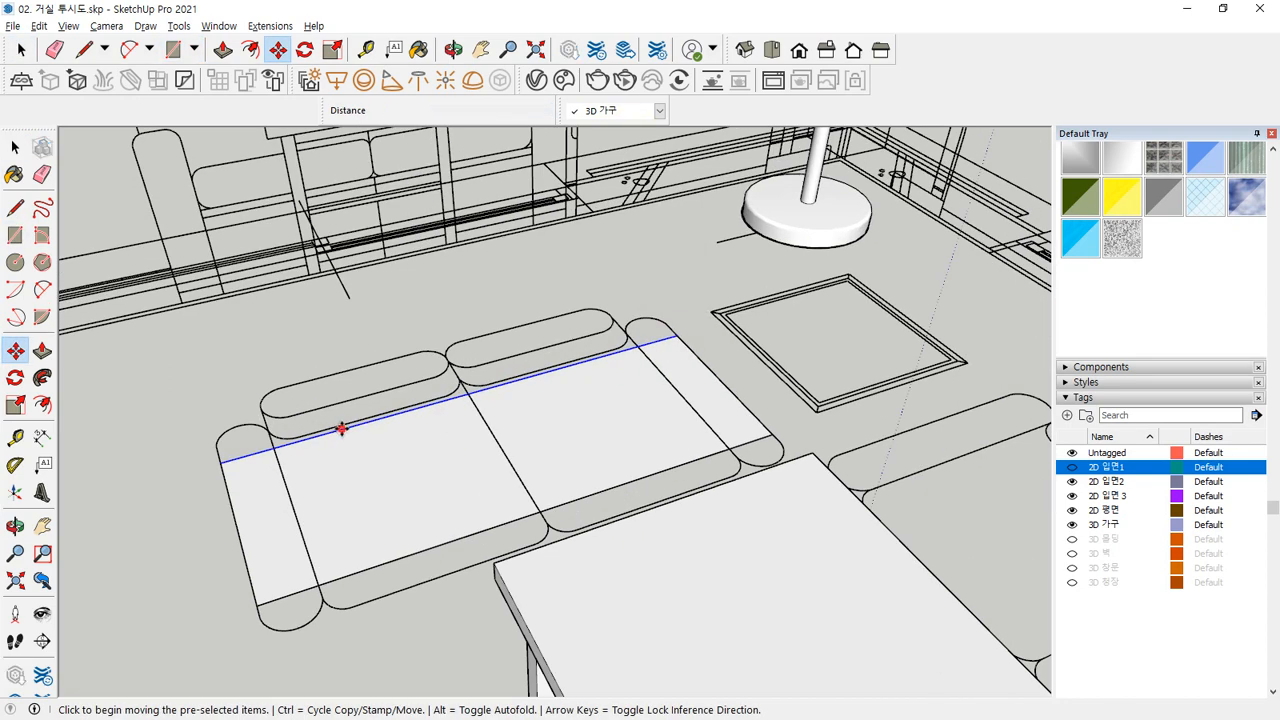
click(326, 397)
click(323, 374)
Step: Move the sofa rectangle's front edge outward about 69 mm to align with the front of the seat cushions
key(space)
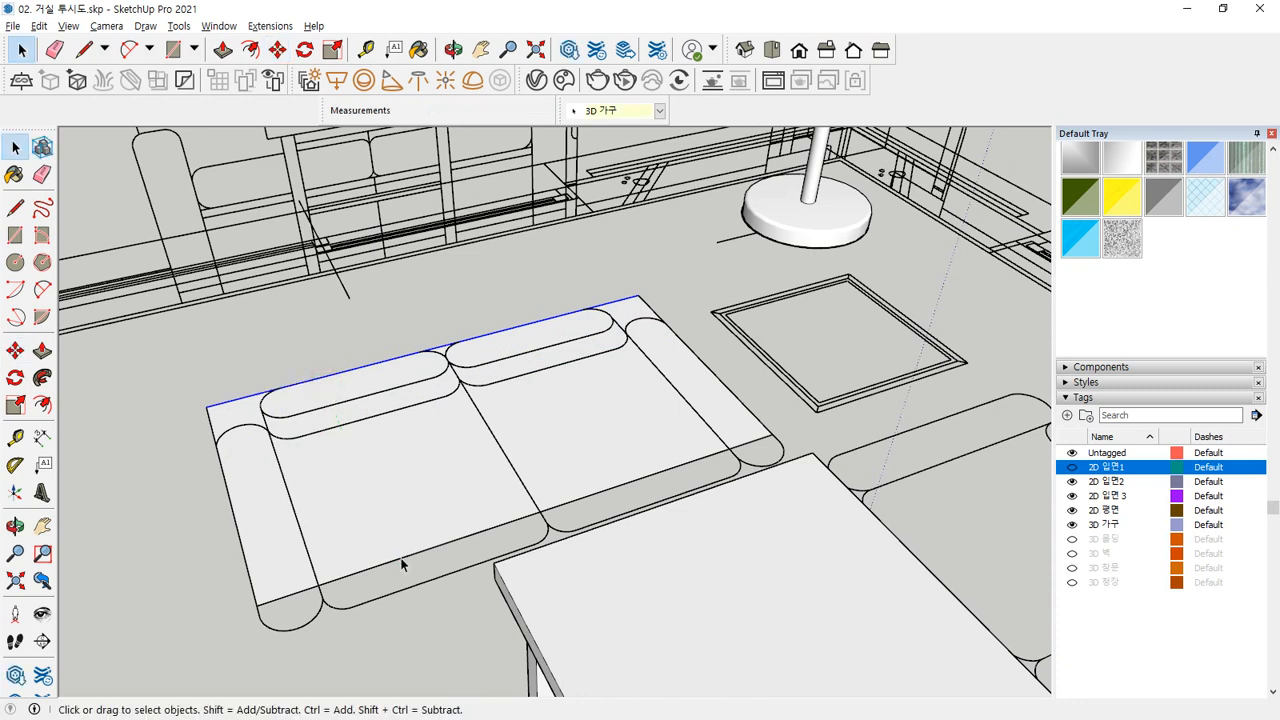
key(m)
click(405, 563)
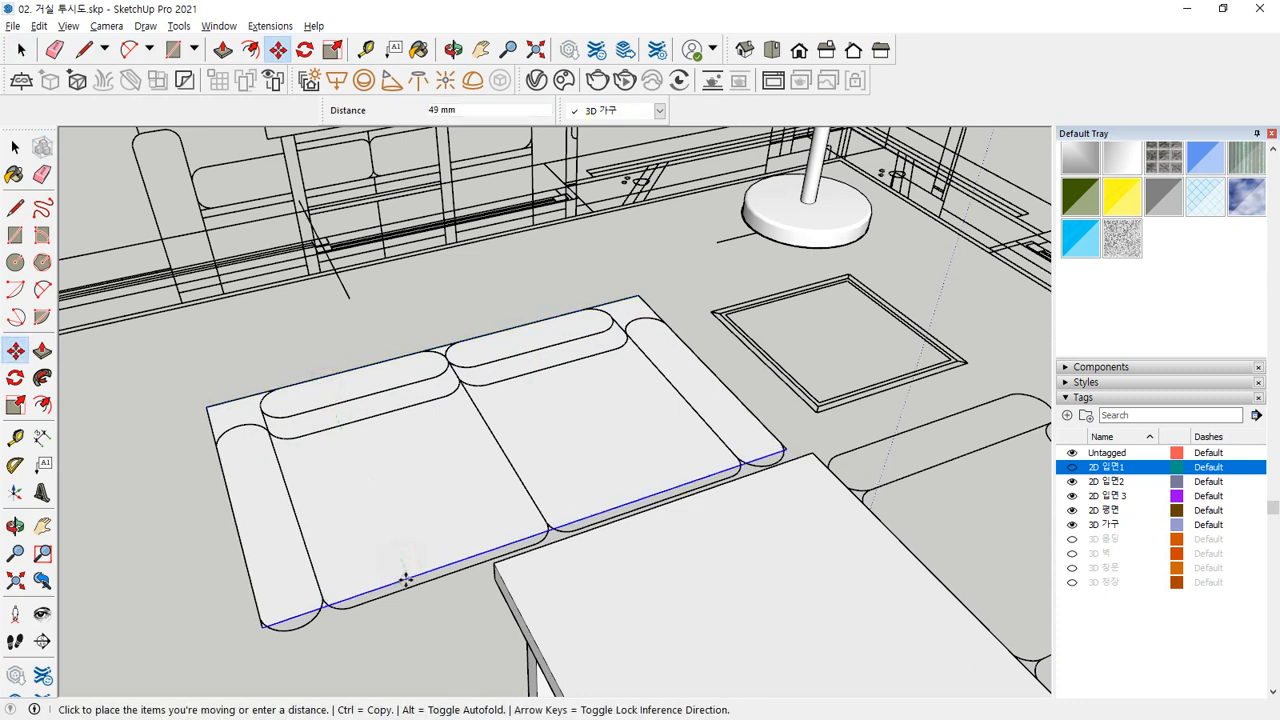
click(405, 588)
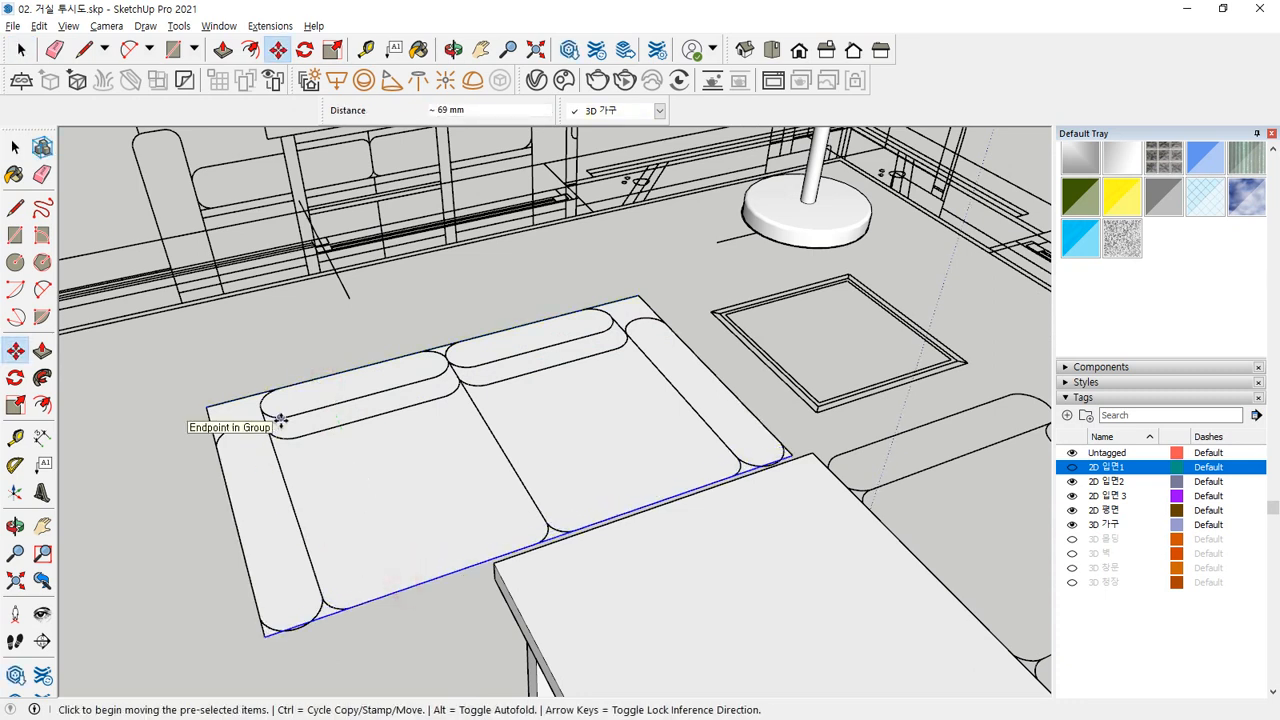
Step: Draw a full-depth dividing line across the sofa rectangle along the inner side of the armrest farther from the floor lamp
key(l)
click(280, 467)
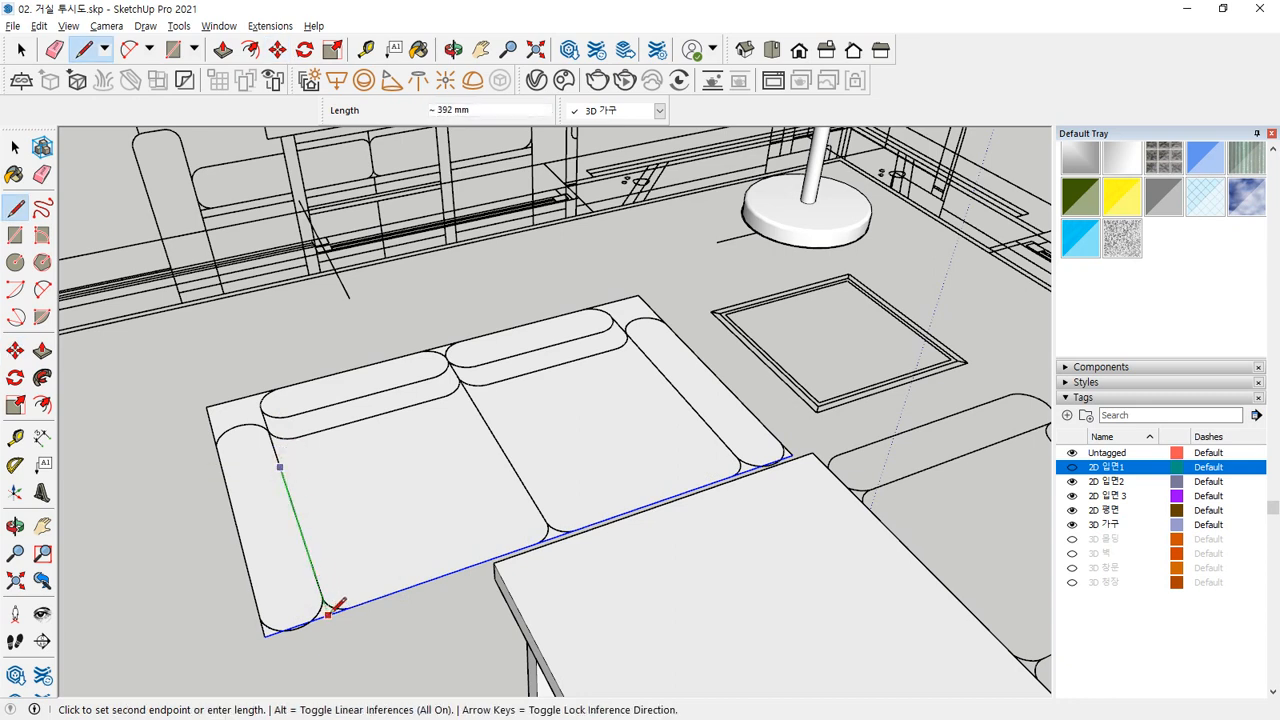
click(329, 612)
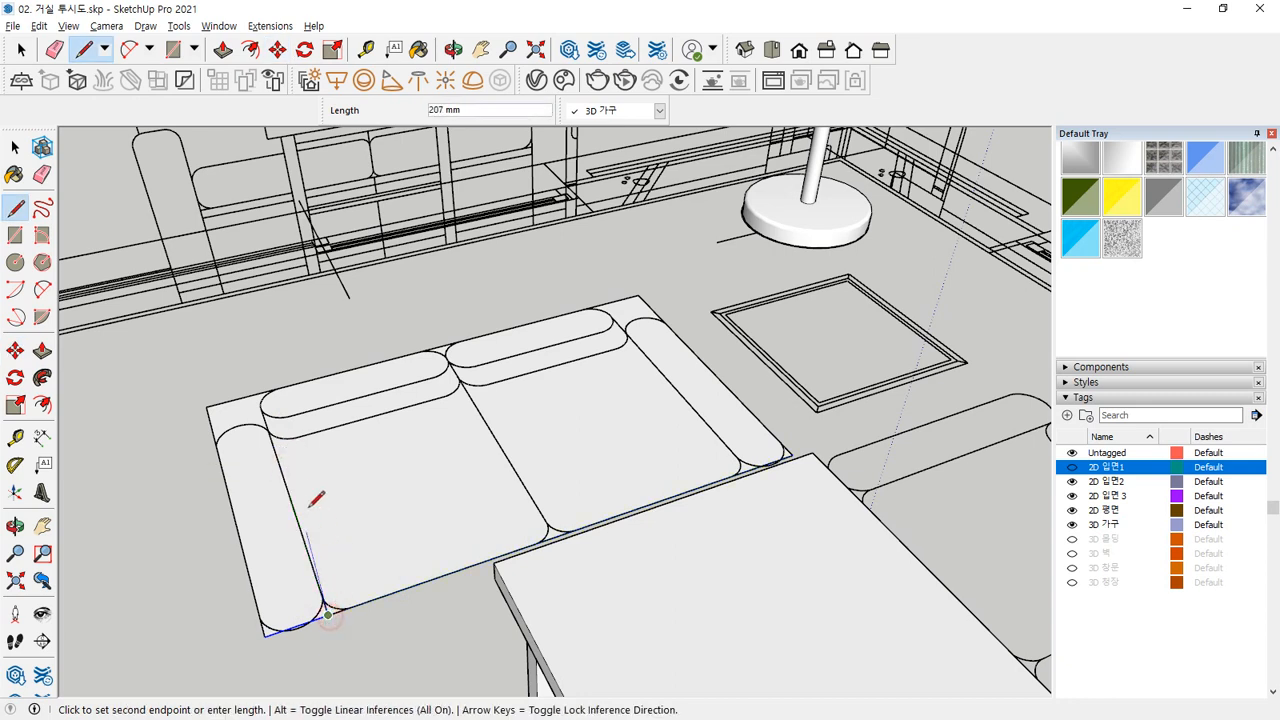
click(257, 394)
click(650, 358)
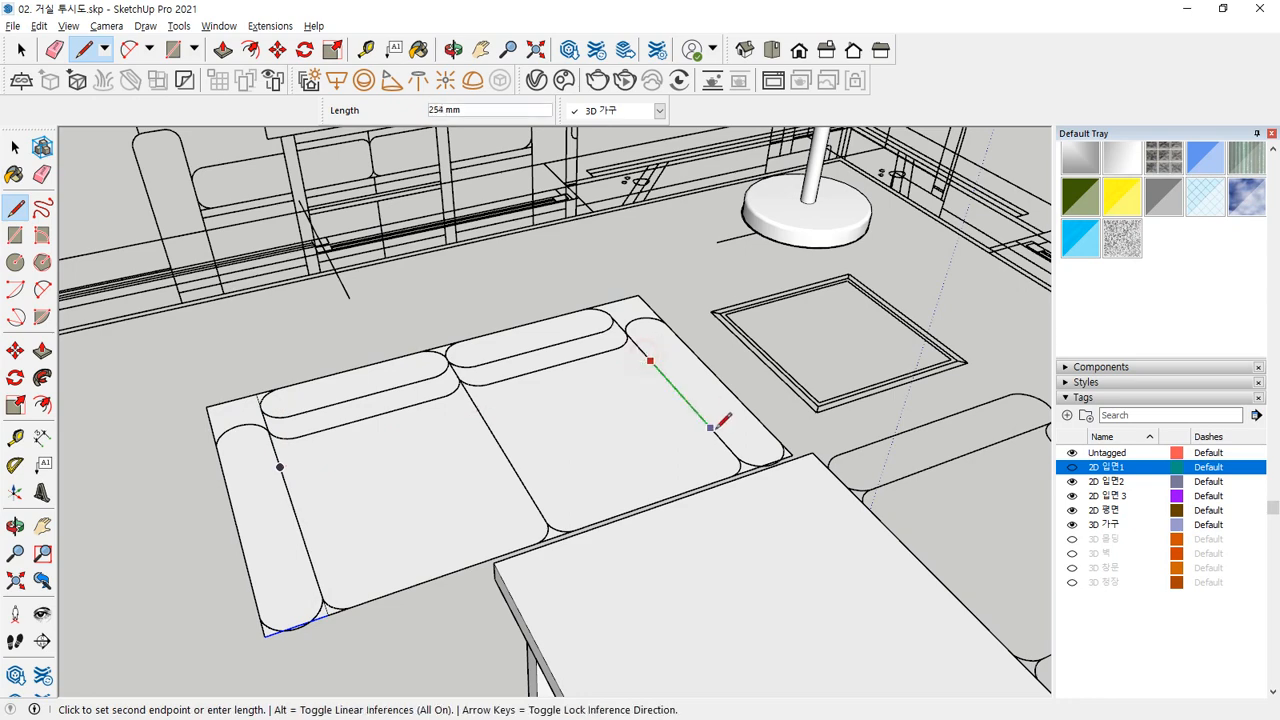
click(749, 470)
key(Escape)
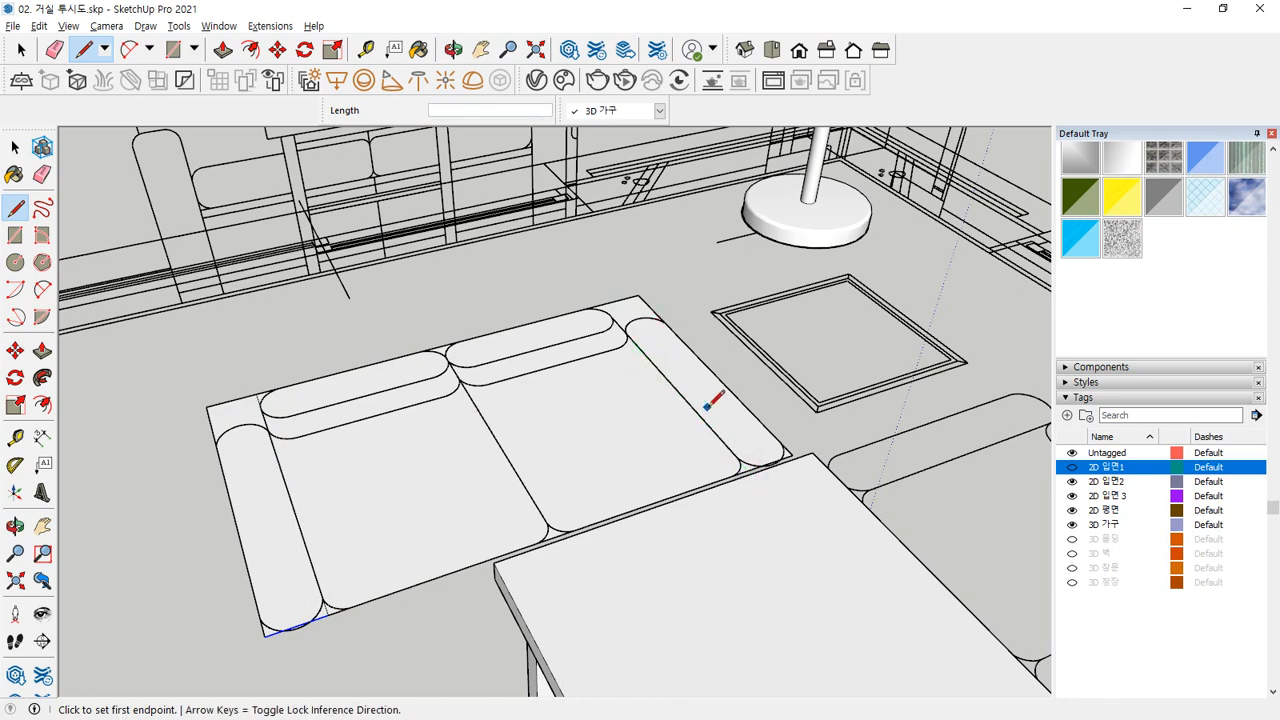
Step: Draw a full-depth dividing line along the inner side of the armrest nearer the floor lamp
middle_drag(706, 407, 737, 414)
click(636, 347)
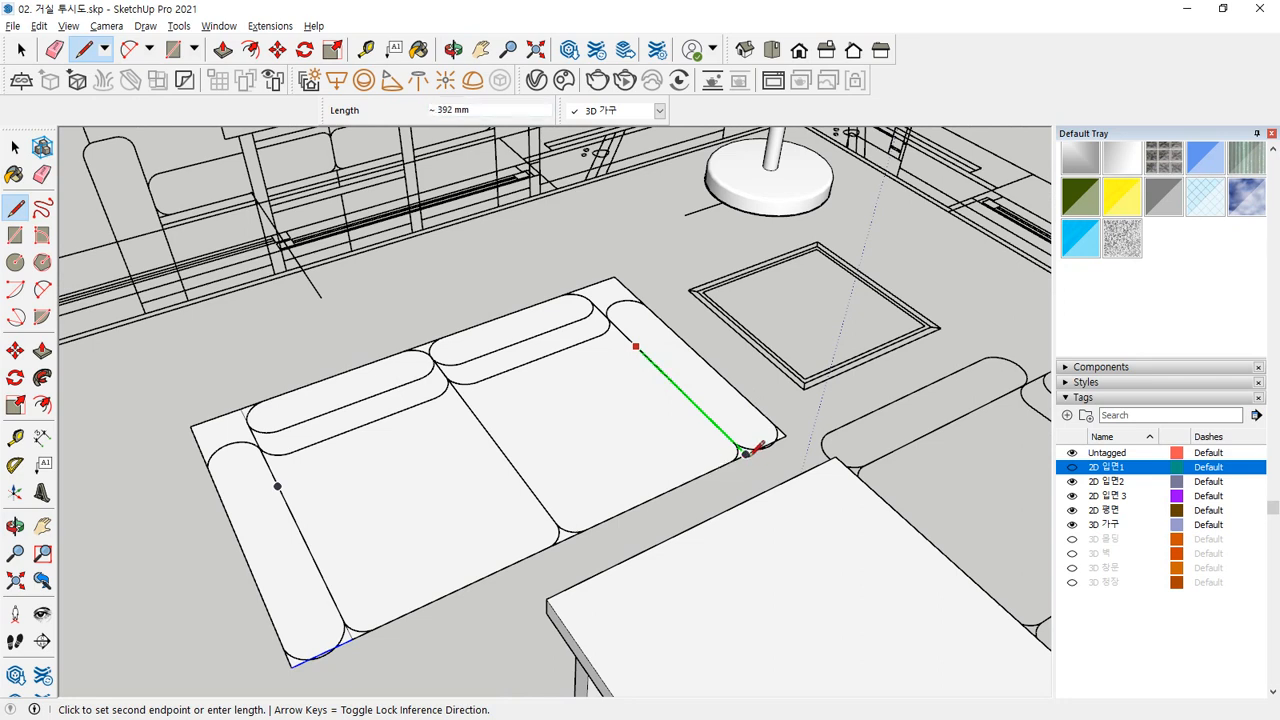
click(748, 454)
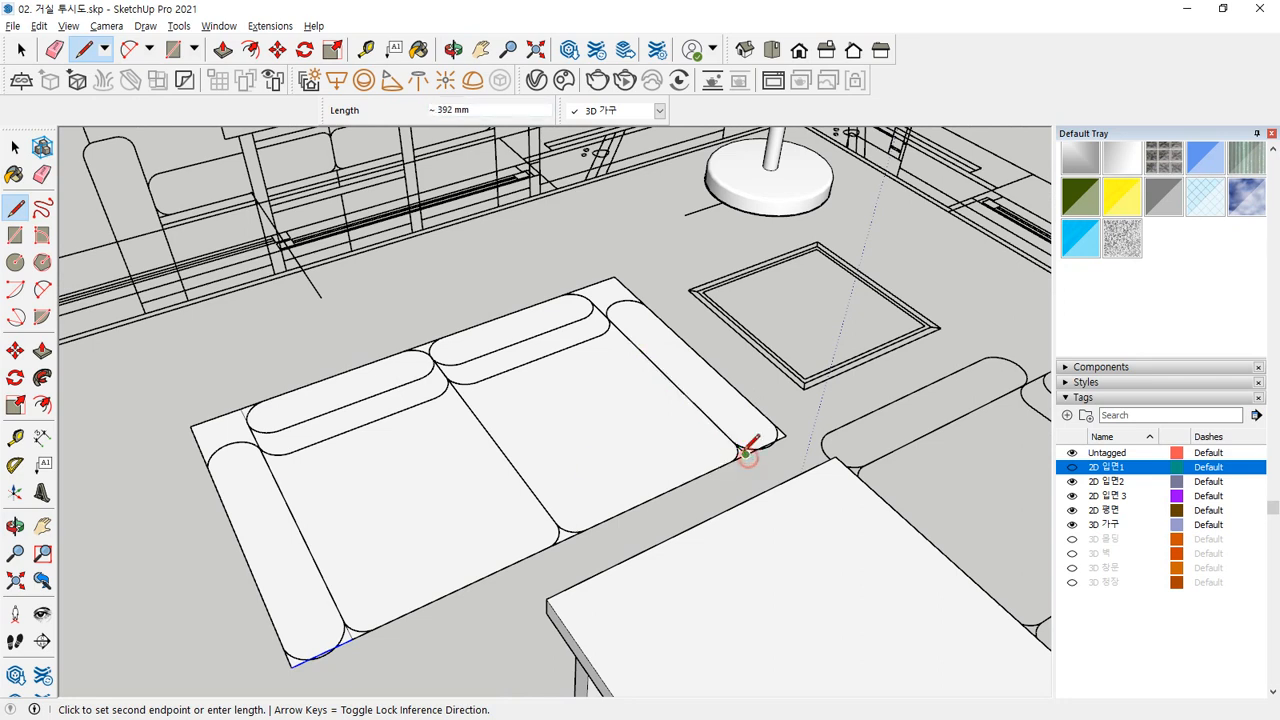
click(579, 288)
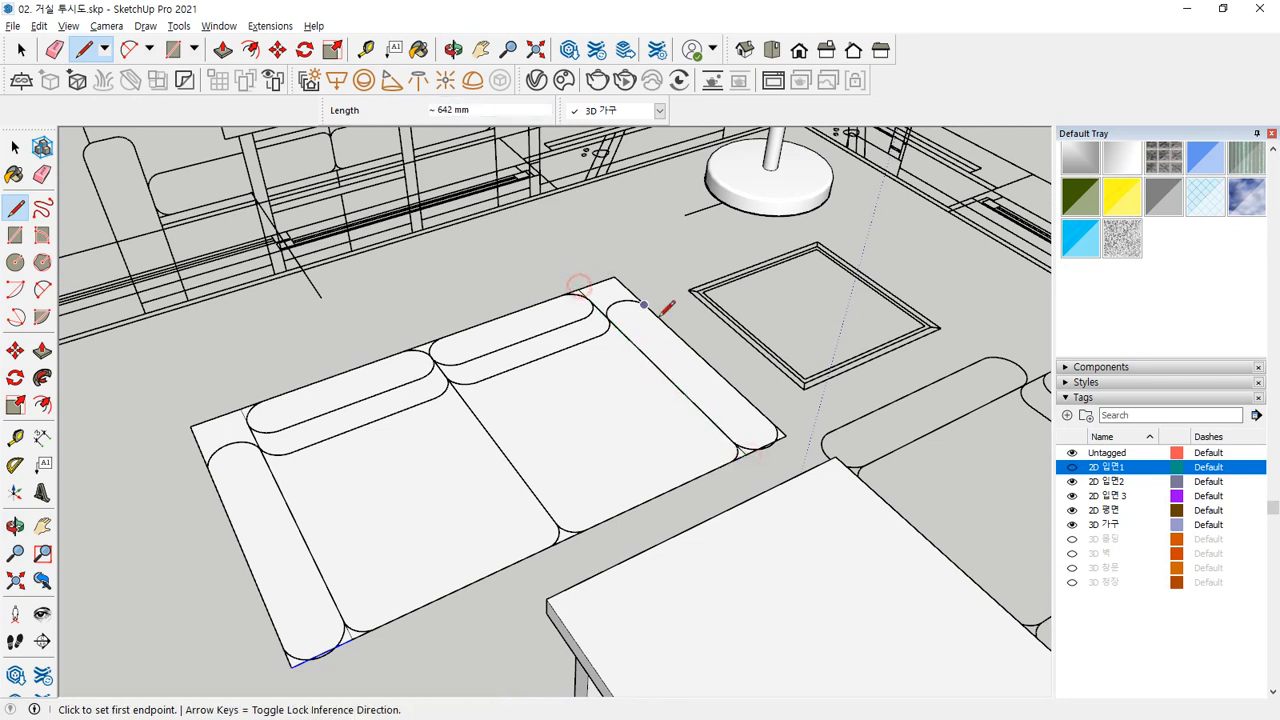
Step: Draw a line about 833 mm long between the two armrest lines, along the front of the back cushions
click(311, 445)
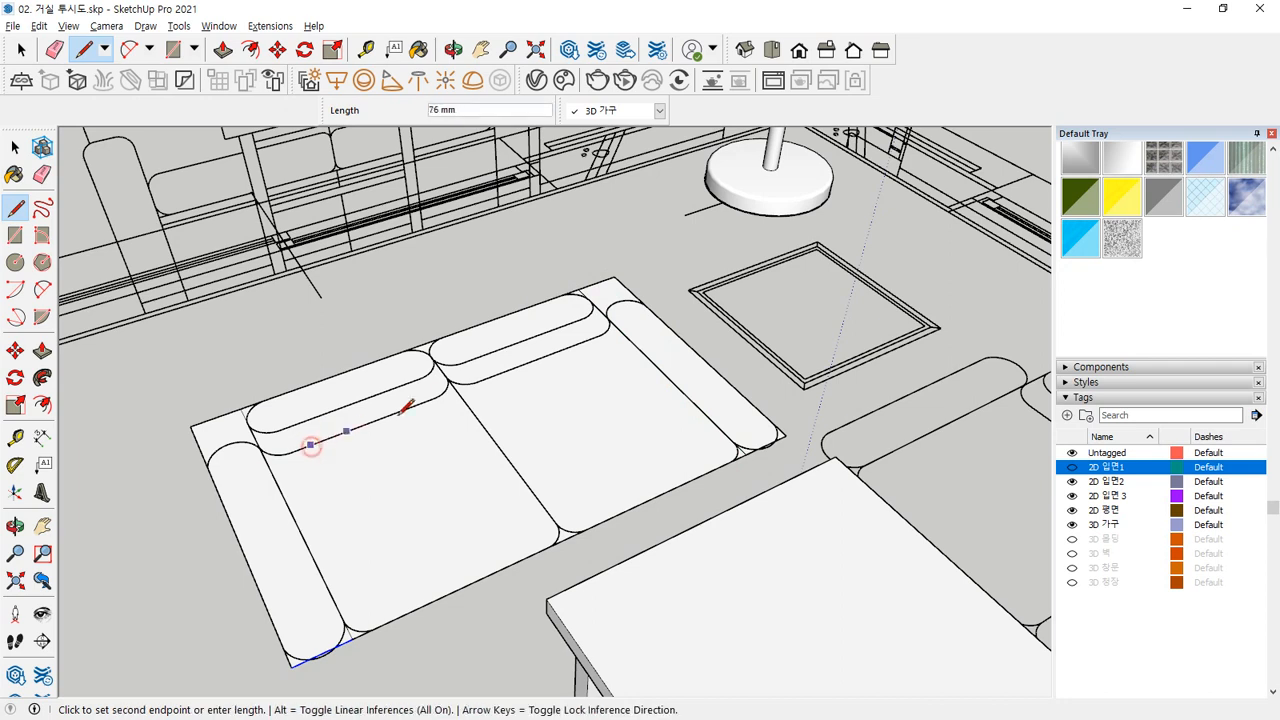
click(617, 327)
click(267, 456)
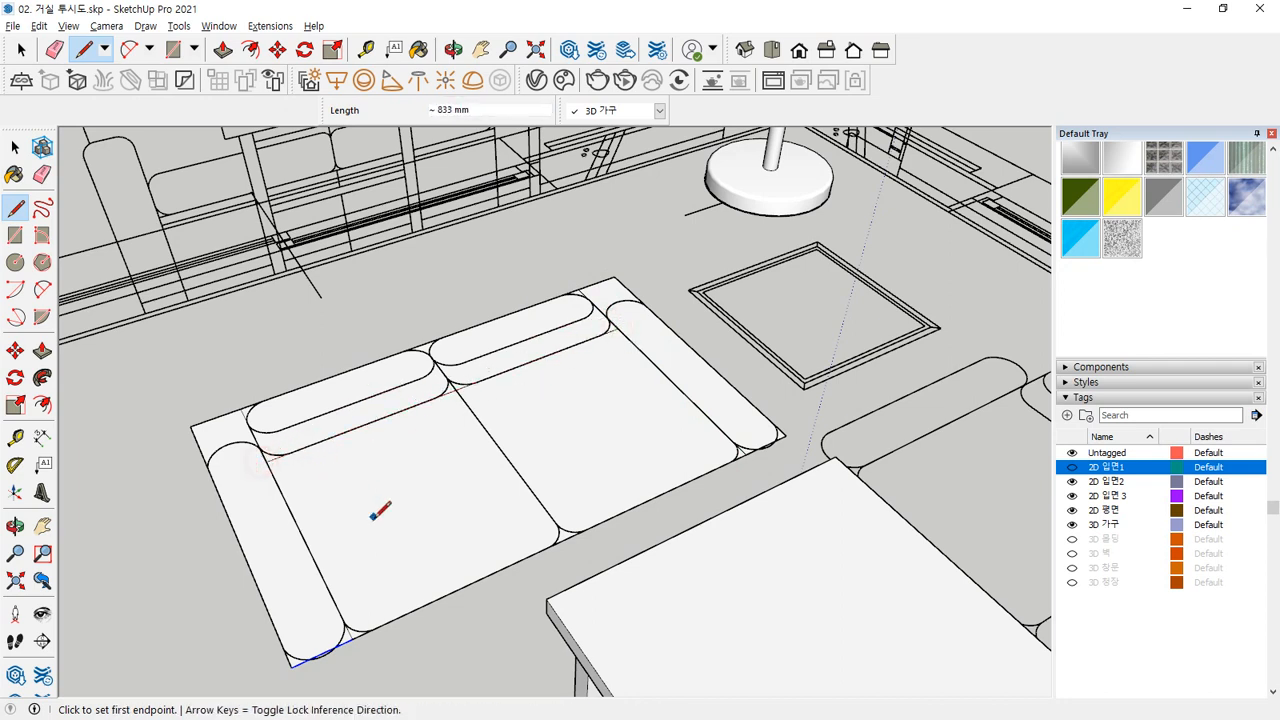
click(386, 508)
Step: Select the sofa's seat, armrest and backrest faces one at a time to check that they are separate
key(space)
click(416, 482)
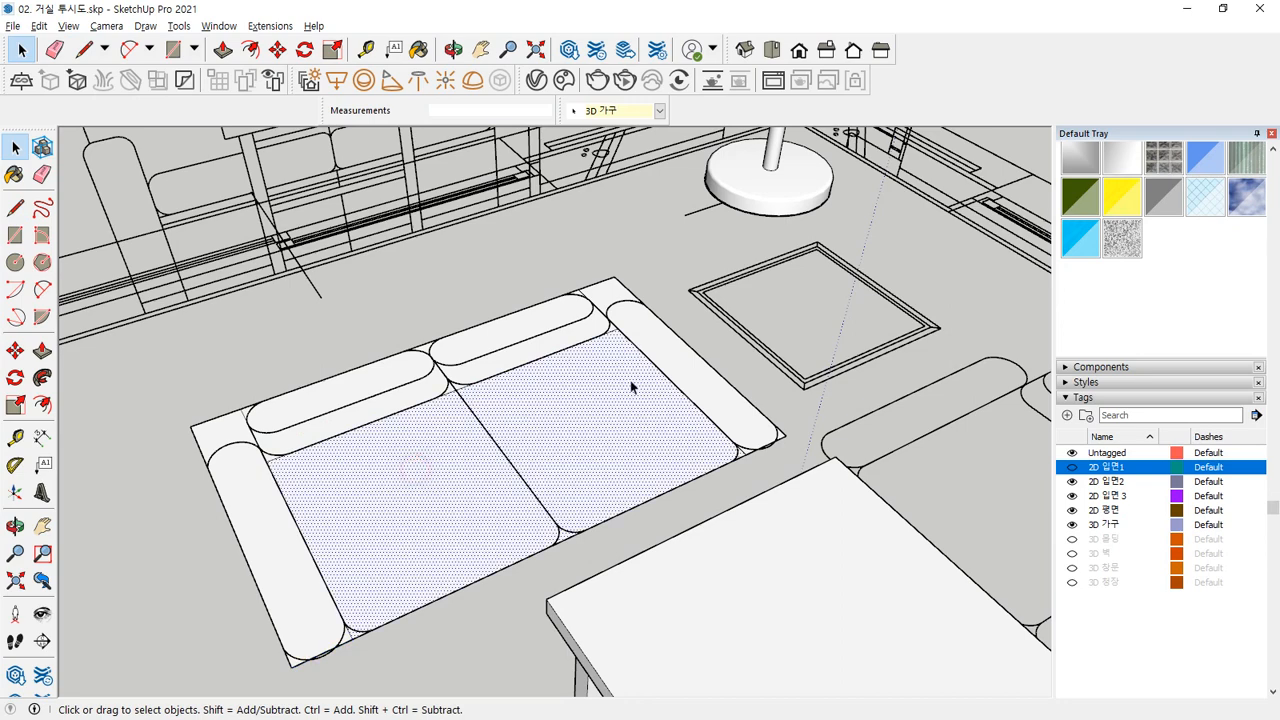
click(664, 361)
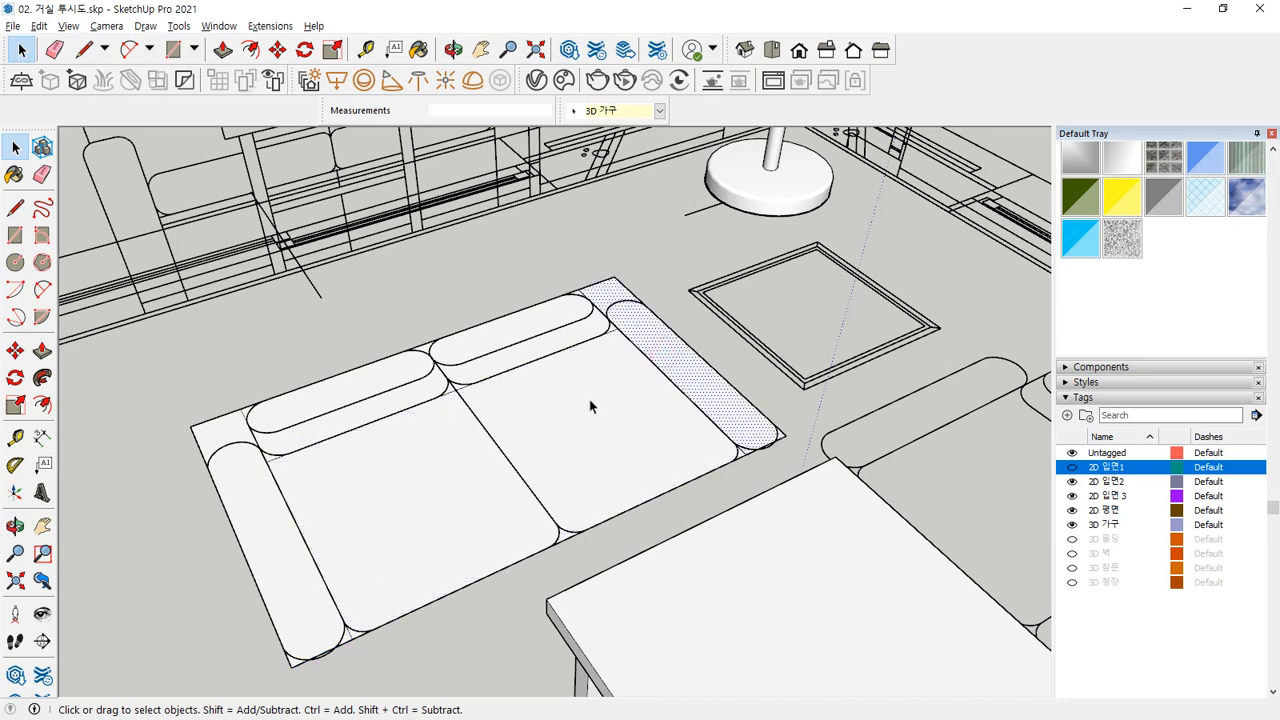
click(498, 348)
click(253, 484)
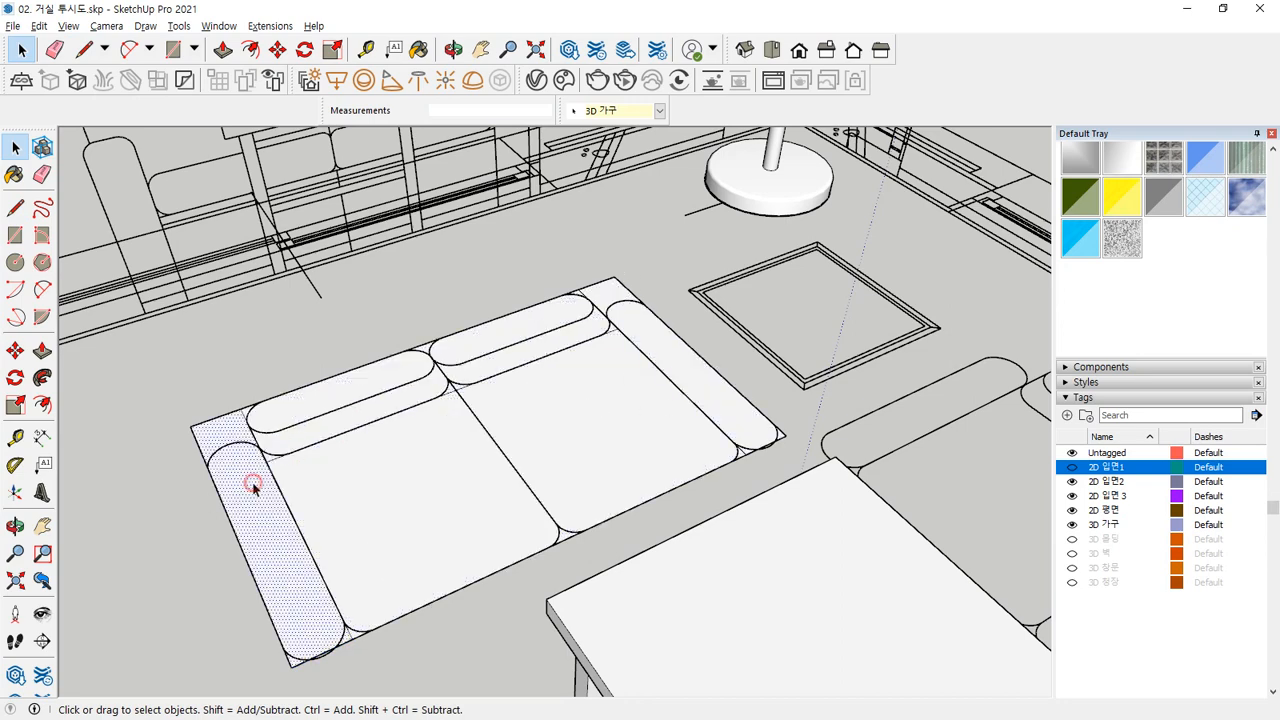
click(451, 484)
Step: Hide the 2D 평면 tag so only the elevation drawings and the sofa faces guide the modelling
middle_drag(440, 478, 531, 500)
scroll(460, 518, down, 2)
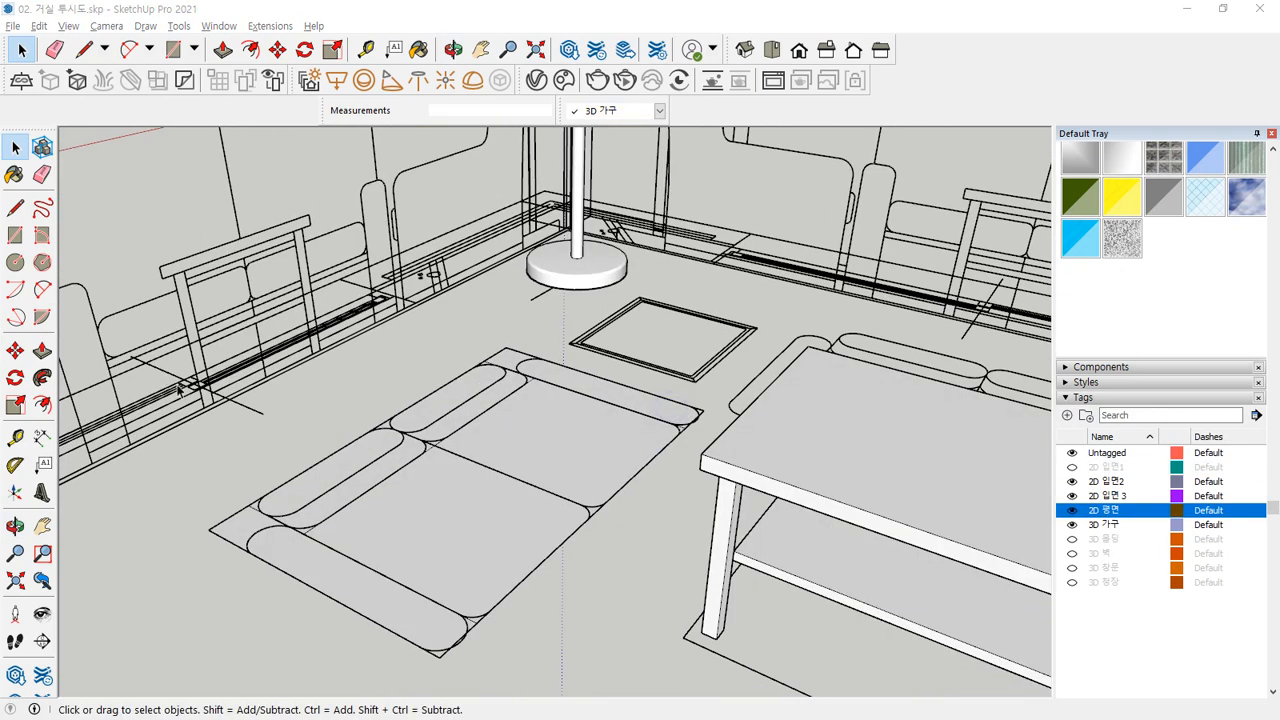
middle_drag(179, 387, 360, 366)
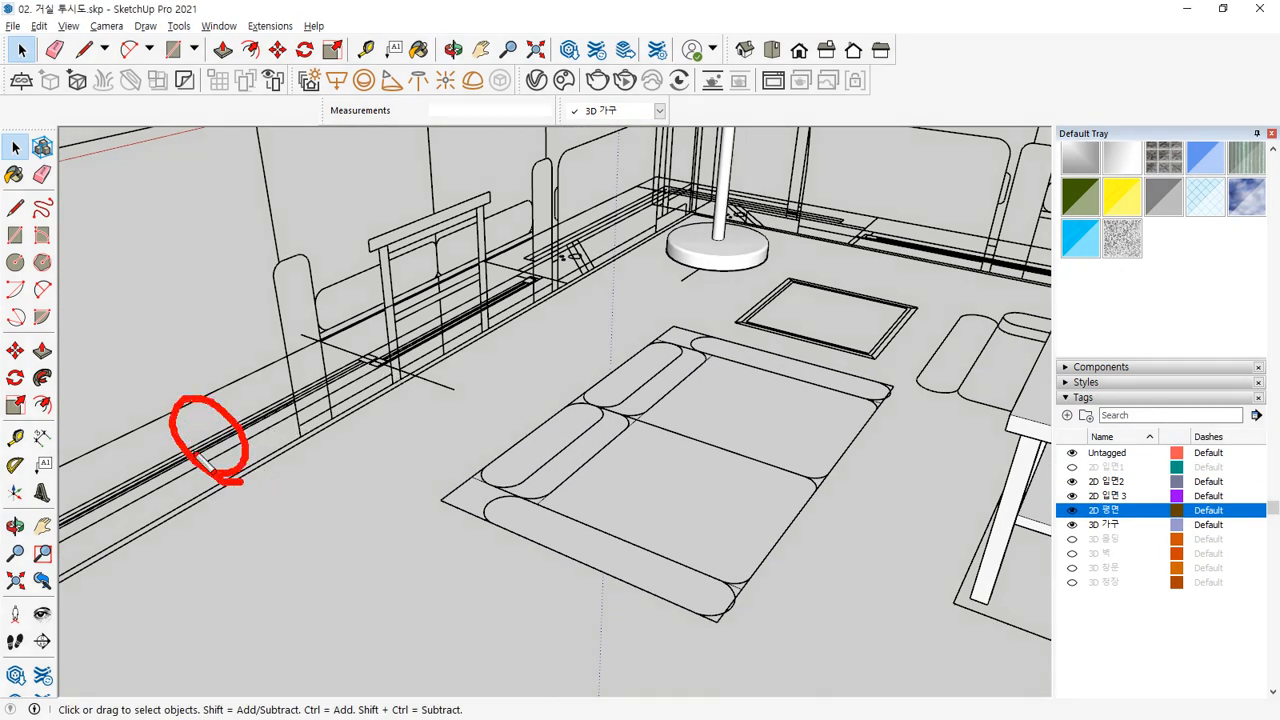
click(1071, 510)
middle_drag(537, 503, 466, 491)
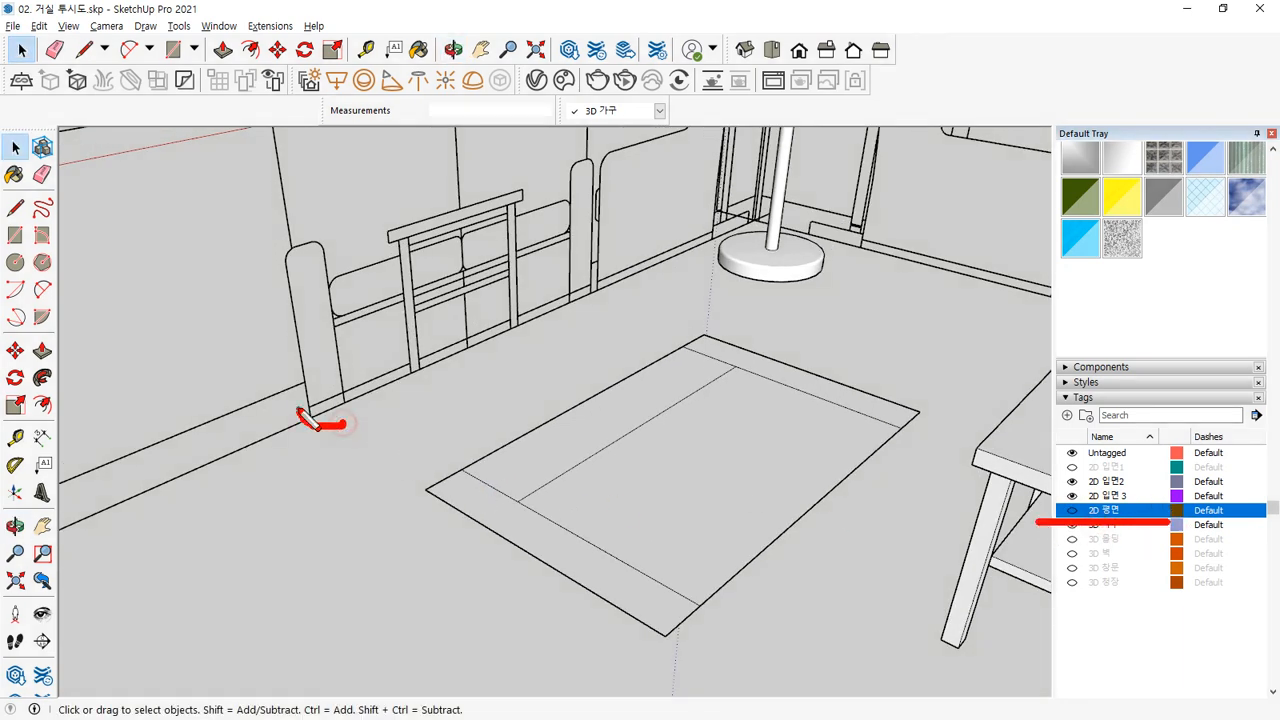
drag(300, 413, 427, 380)
mouse_move(597, 286)
mouse_down()
mouse_move(510, 360)
mouse_move(304, 429)
mouse_up()
key(Escape)
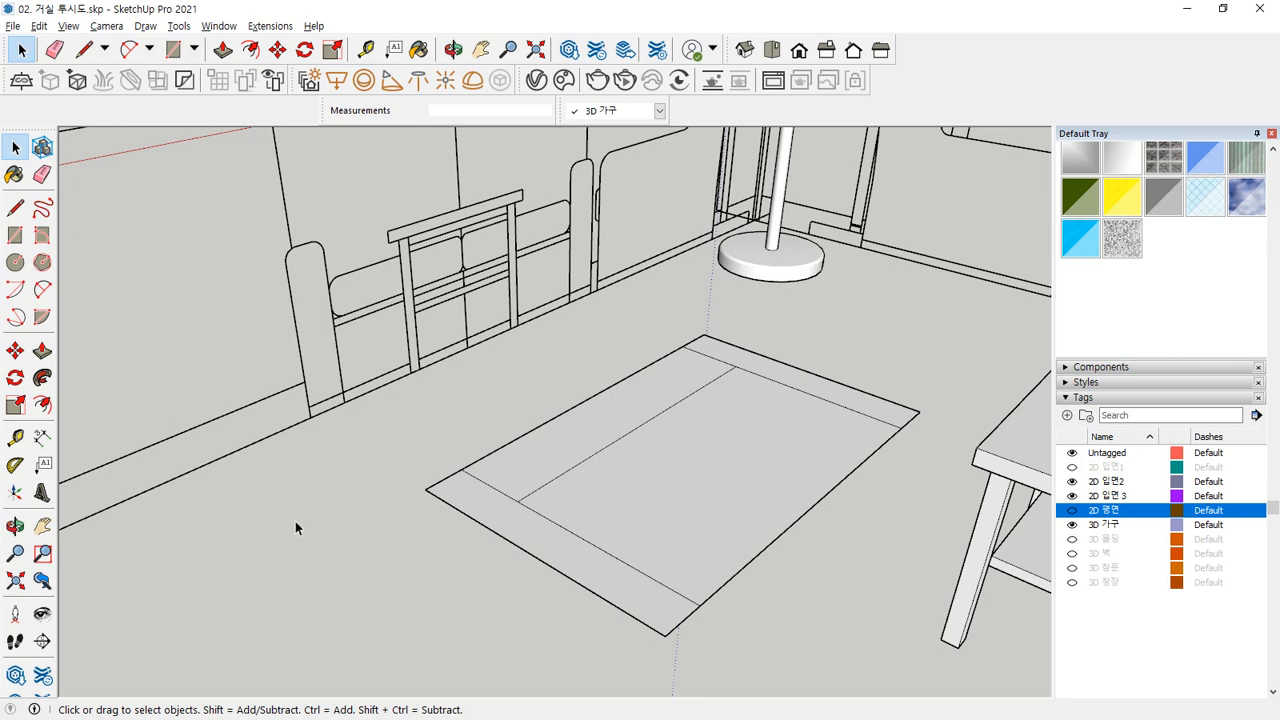
Step: Push/Pull the armrest face farther from the lamp up to the elevation's base line, and stack another 400 mm on it
key(p)
click(457, 491)
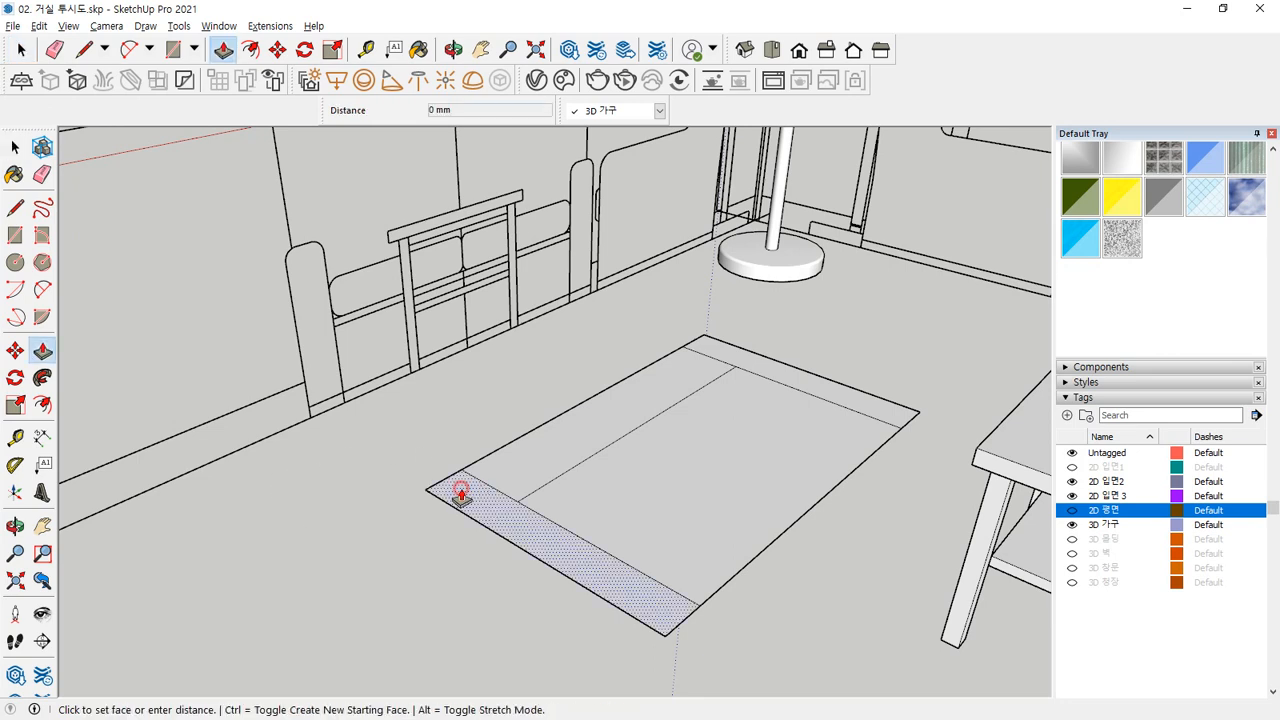
click(311, 408)
click(466, 482)
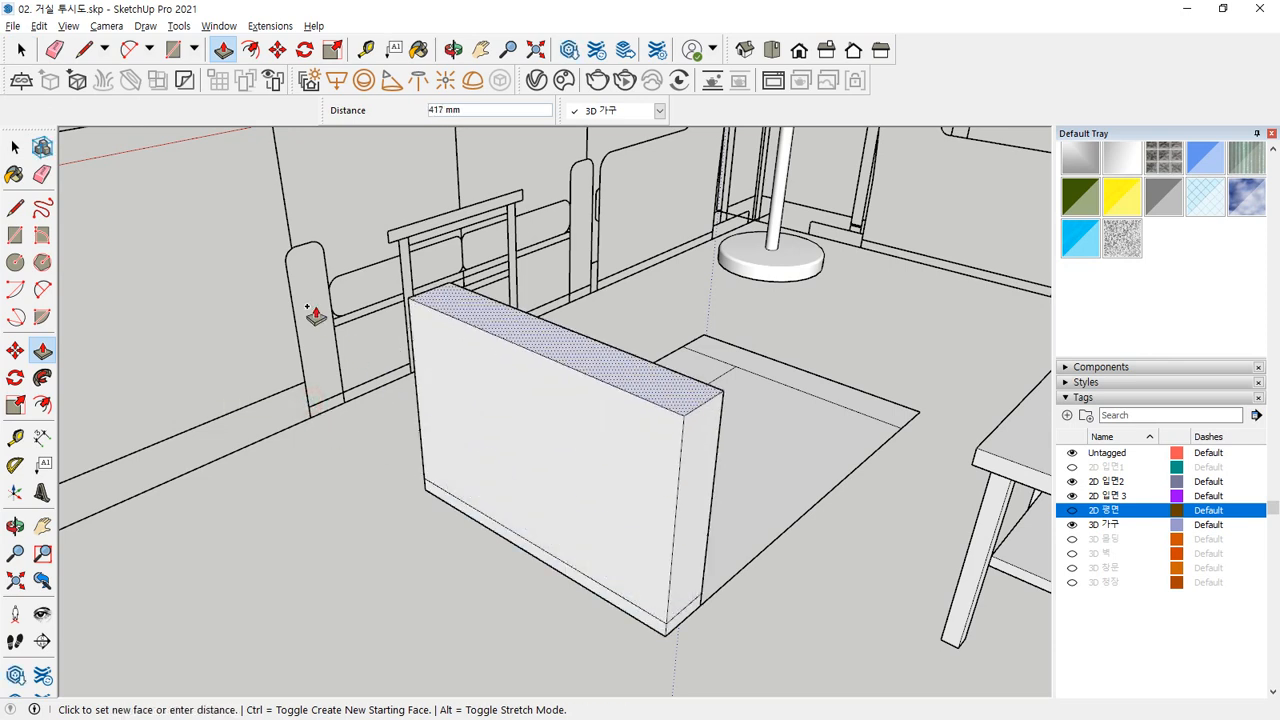
click(307, 252)
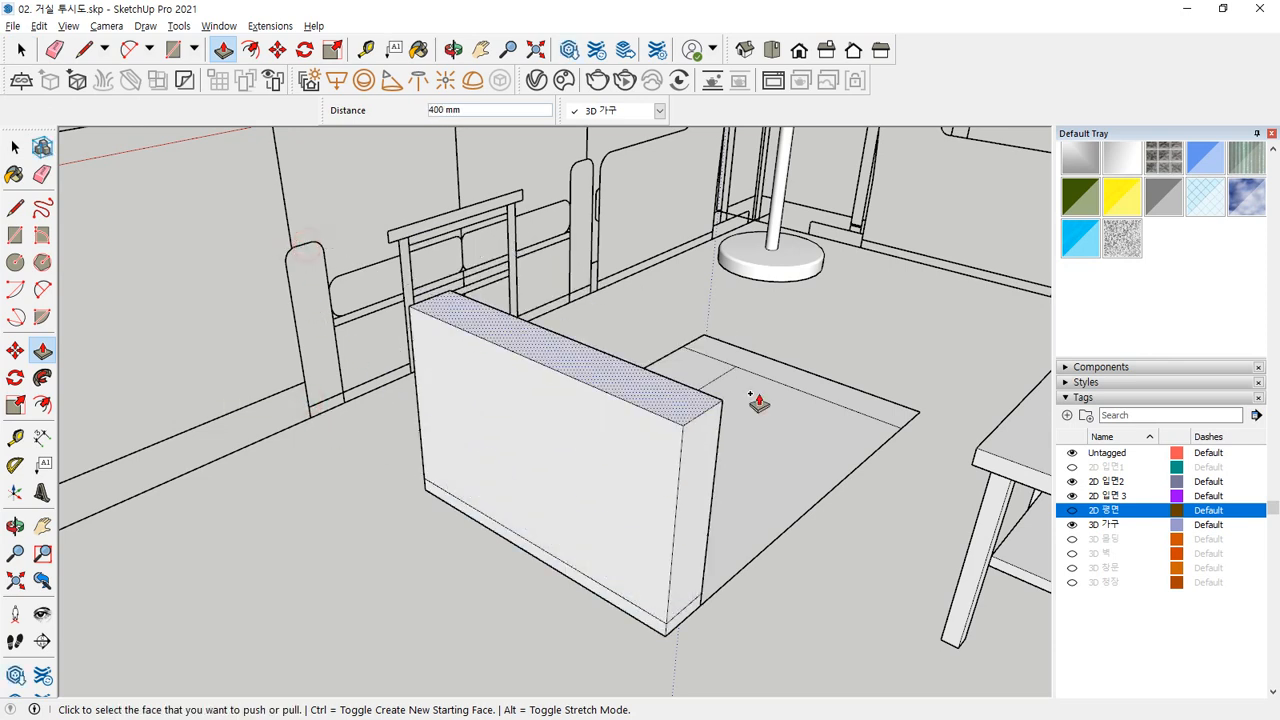
Step: Erase the leftover vertical edge and its short stub on the inner face of the raised armrest
mouse_move(757, 400)
middle_down()
mouse_move(534, 391)
mouse_move(351, 409)
mouse_move(410, 380)
mouse_move(371, 443)
middle_up()
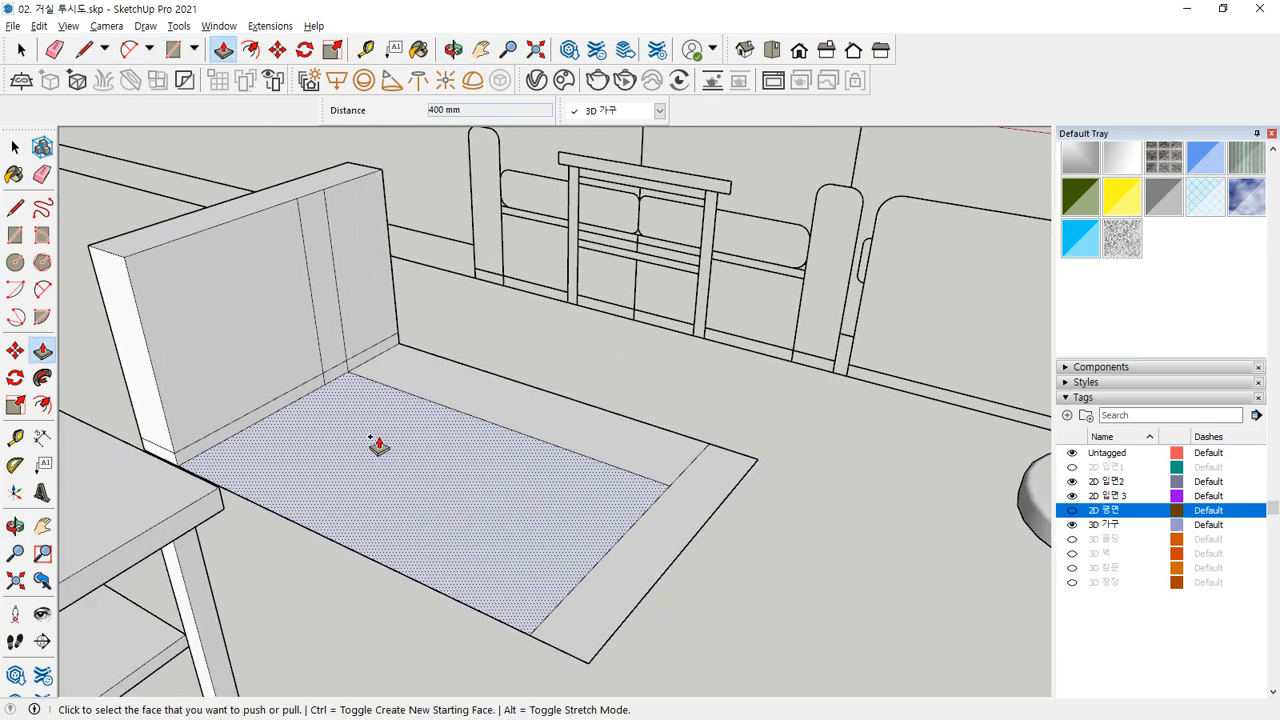
key(e)
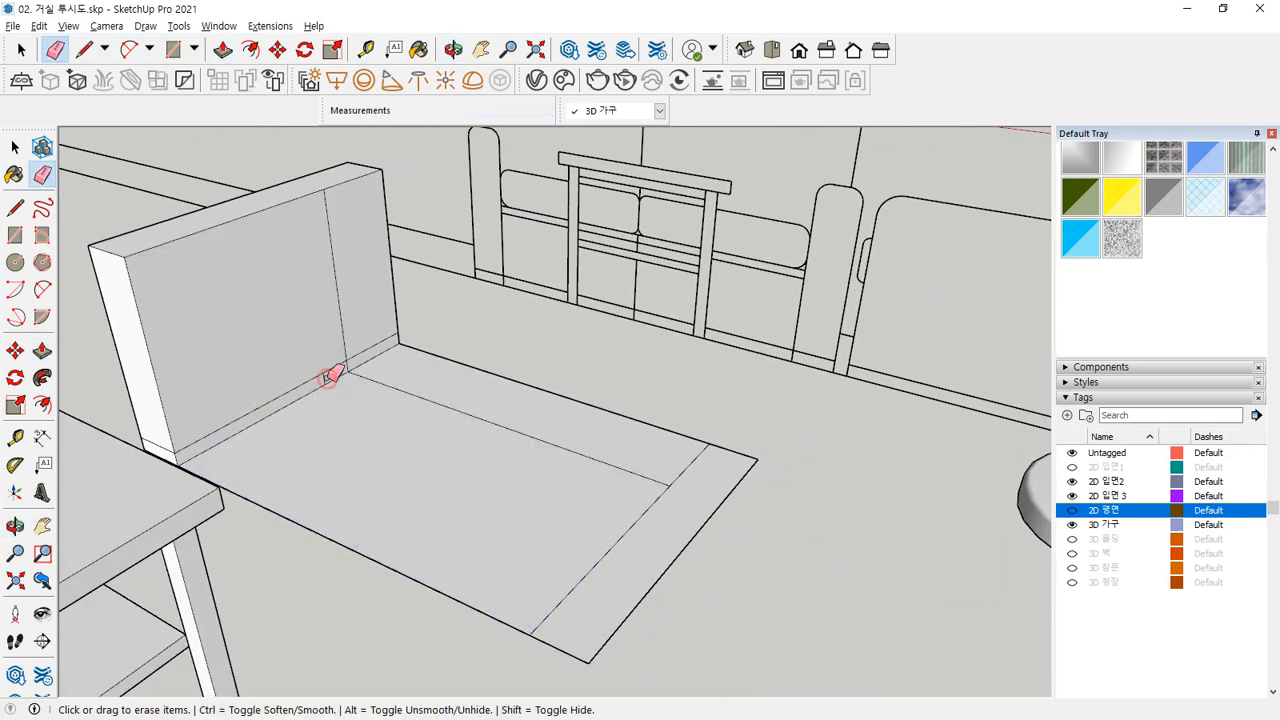
drag(329, 379, 316, 383)
Step: Push/Pull the seat face up to the armrest's base line, and stack about 200 mm to the seat height in the elevation
key(p)
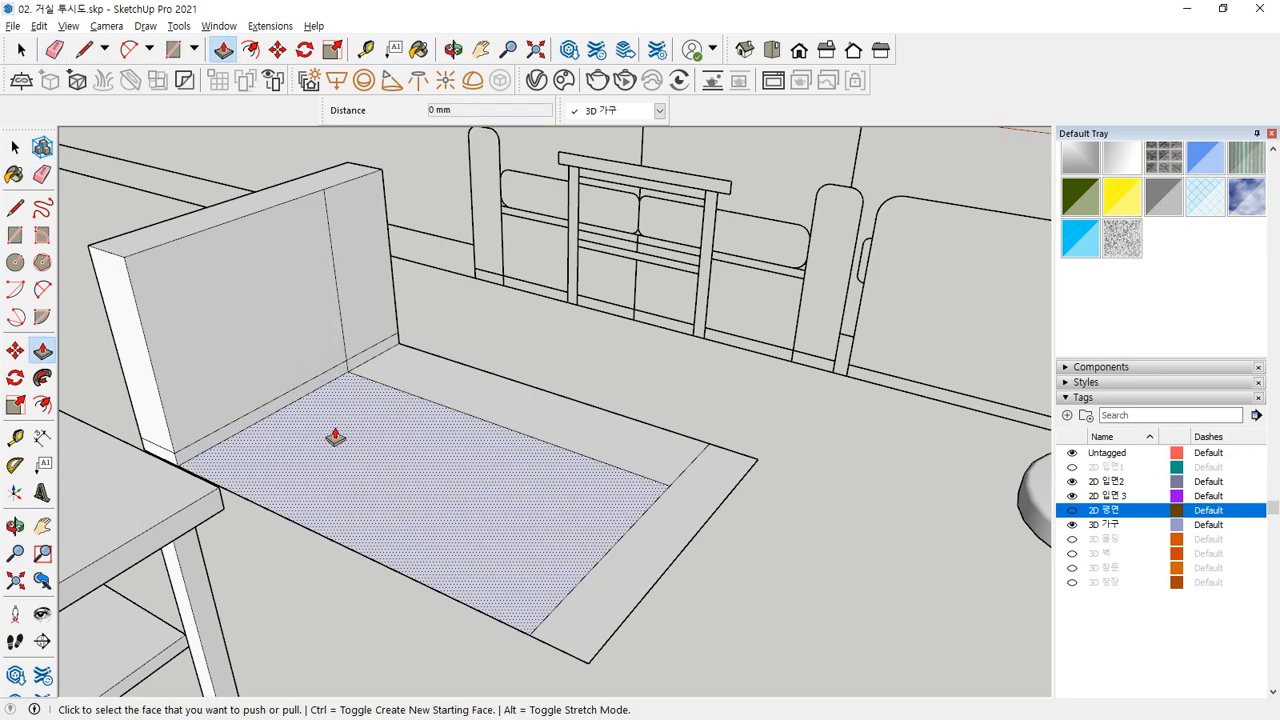
click(291, 438)
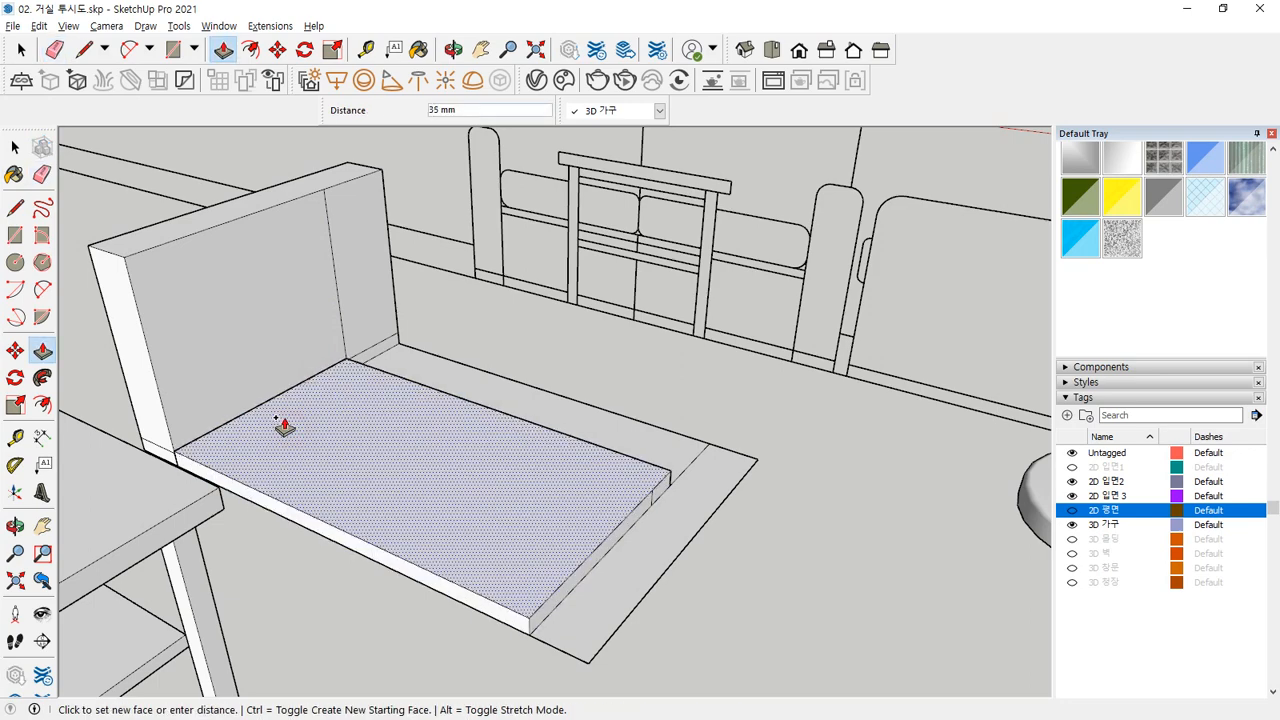
click(205, 445)
click(423, 442)
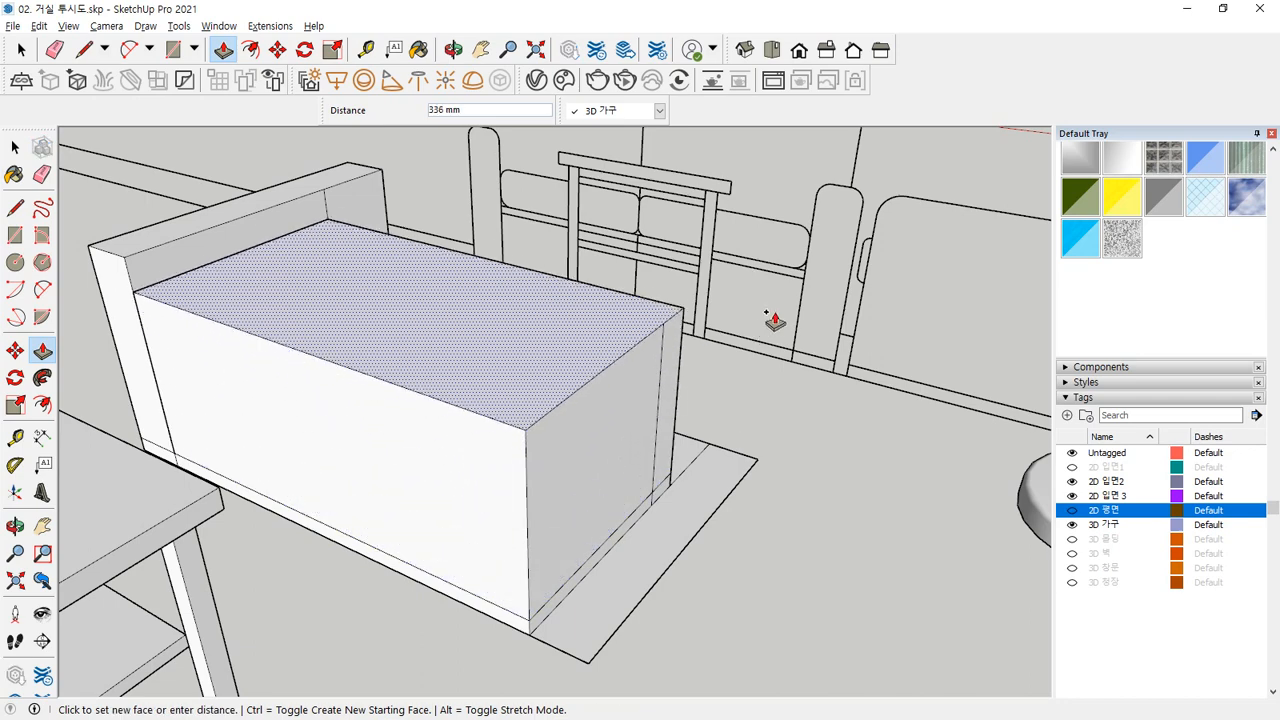
click(805, 275)
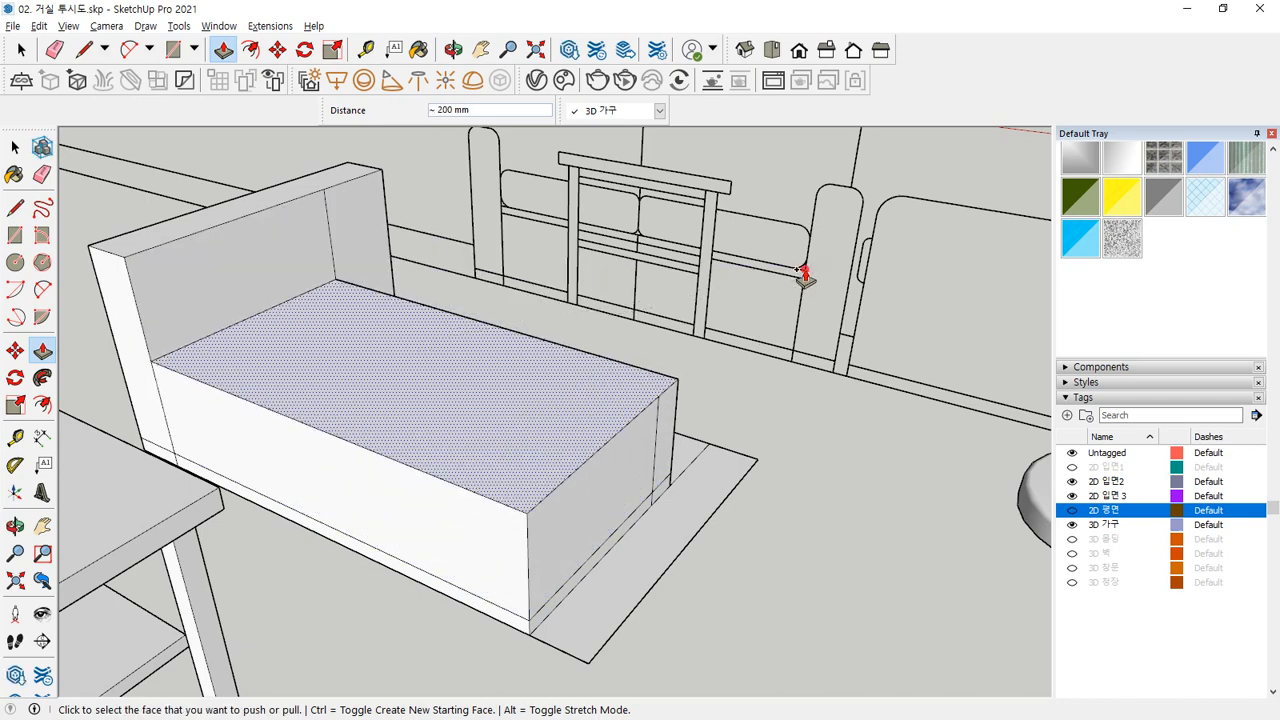
Step: Raise the other armrest face 30 mm to the base line, and stack another 400 mm to match the first armrest
click(568, 630)
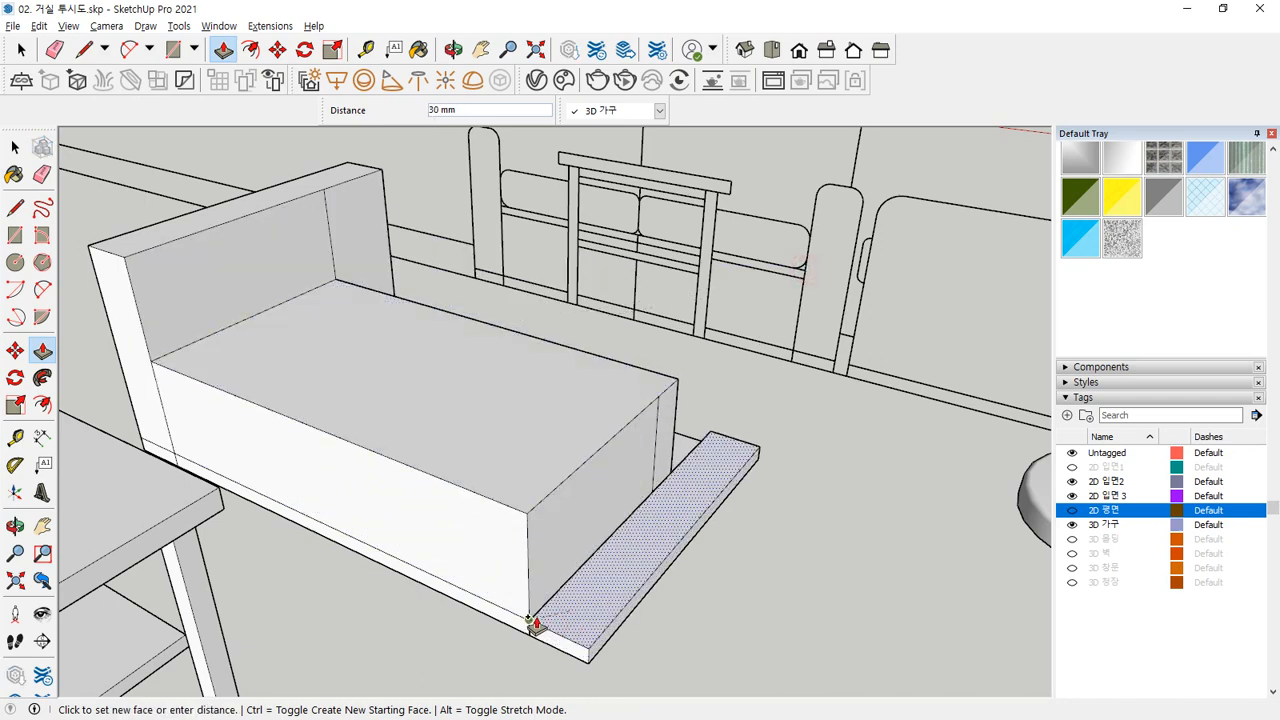
click(528, 620)
click(550, 612)
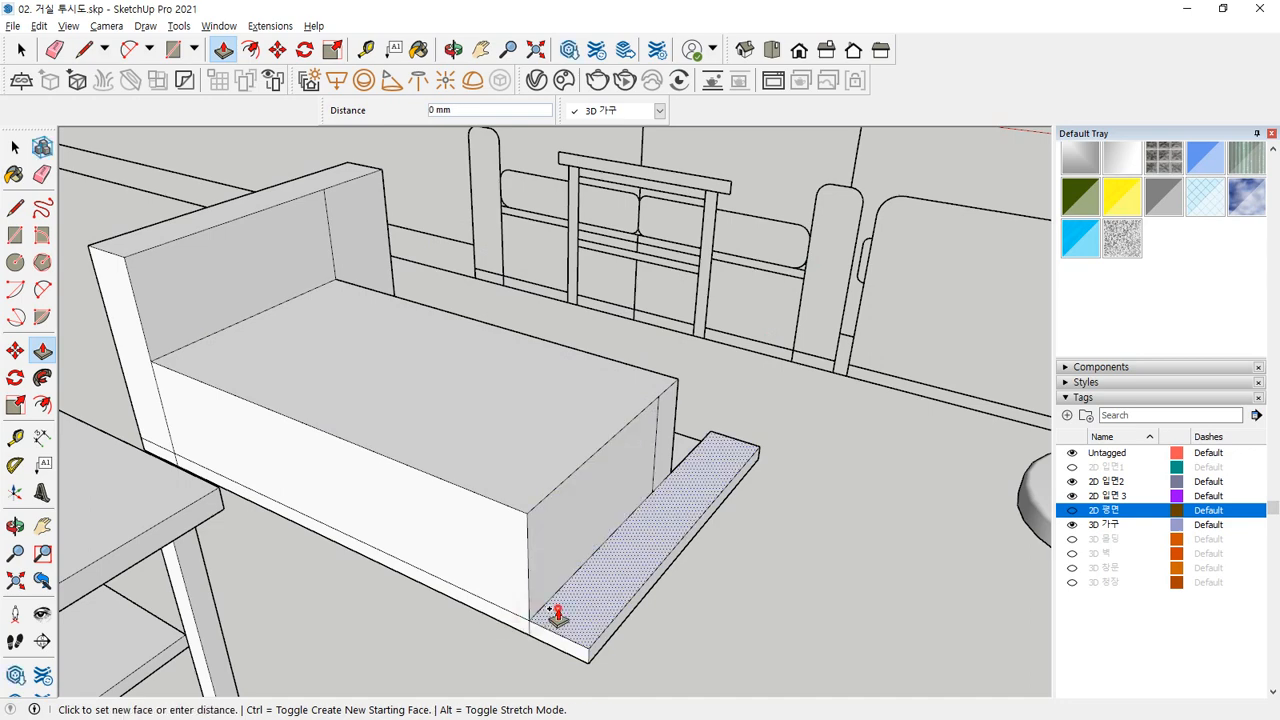
click(165, 249)
Step: Raise the backrest face 30 mm to the base line, and stack a second block up to the elevation's back cushion height
middle_drag(635, 298, 689, 456)
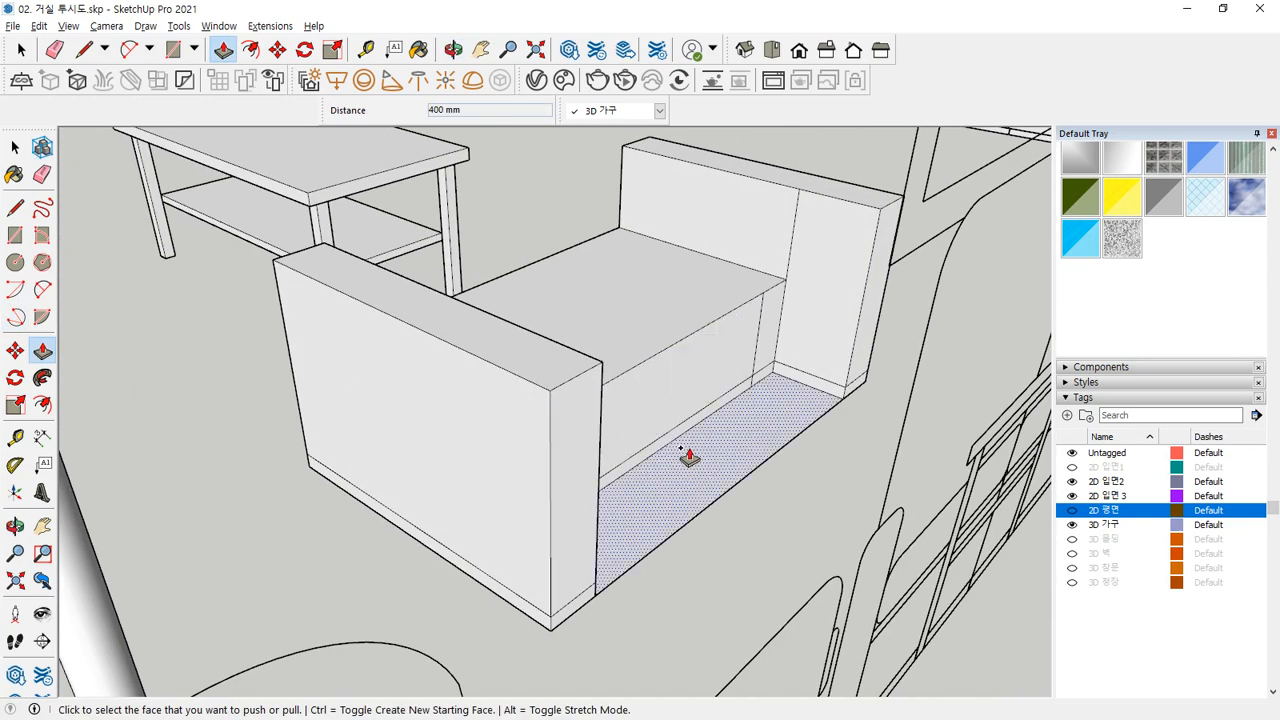
click(681, 493)
click(574, 600)
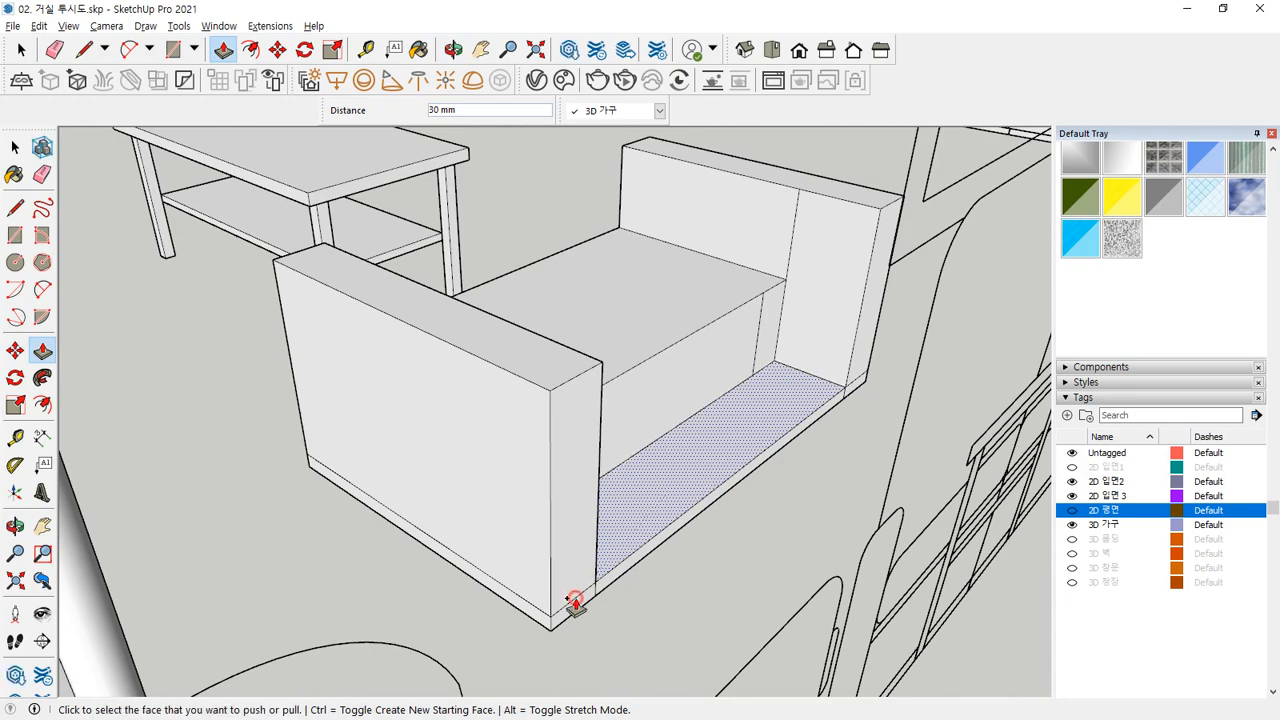
click(637, 545)
middle_drag(586, 523, 798, 340)
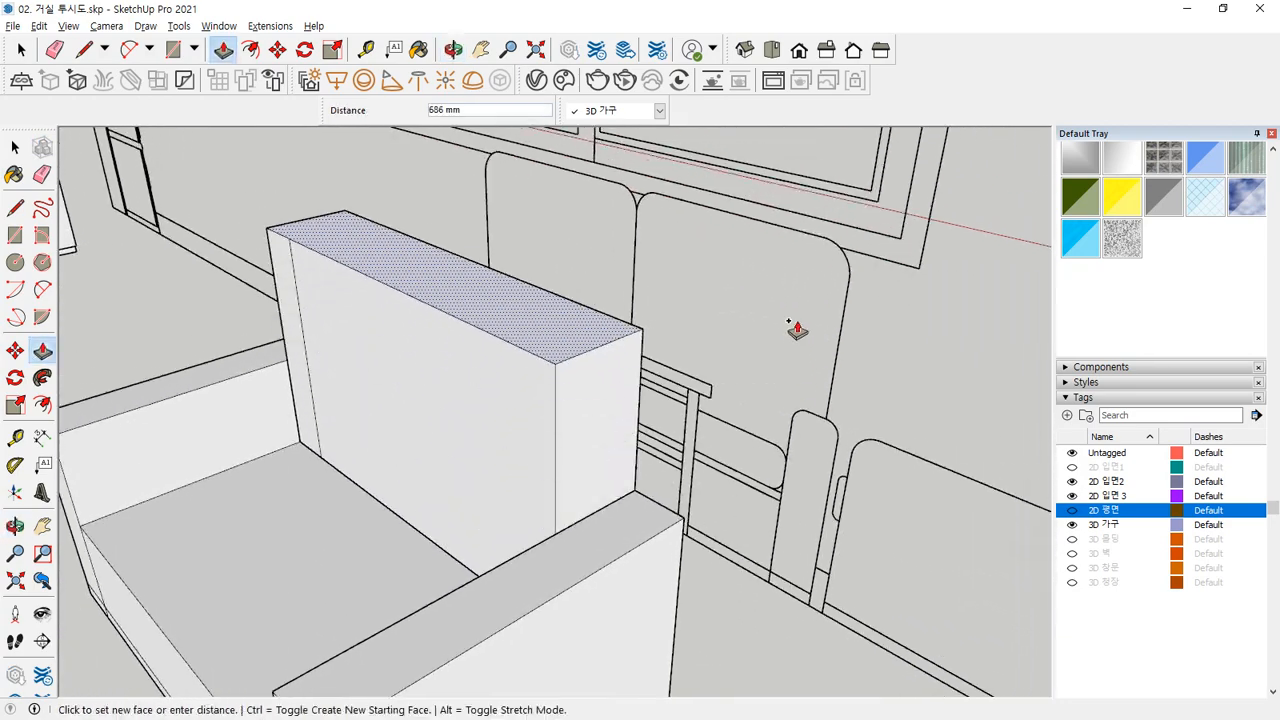
click(785, 235)
Step: Erase the vertical seam edges on the backrest's front face and on the sofa's rear between backrest and armrest
mouse_move(785, 235)
middle_down()
mouse_move(766, 400)
mouse_move(380, 466)
middle_up()
key(e)
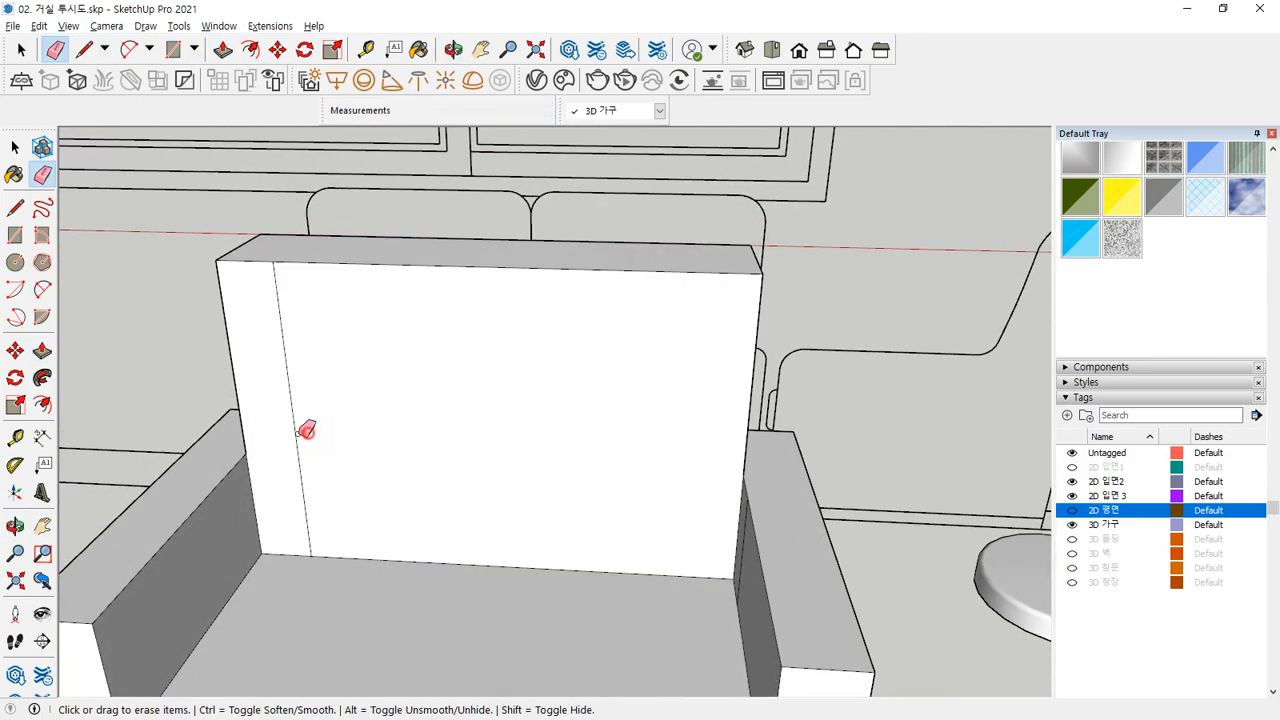
mouse_move(303, 429)
middle_down()
mouse_move(512, 511)
mouse_move(449, 491)
mouse_move(846, 506)
middle_up()
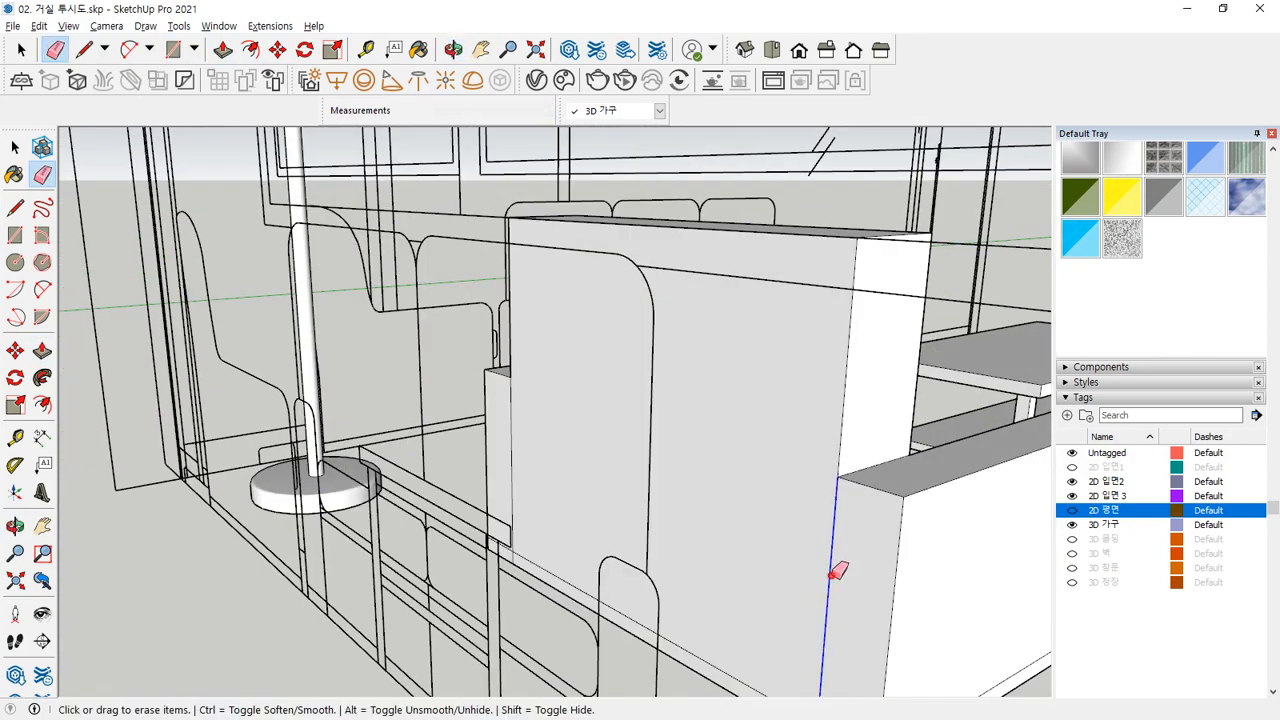
middle_drag(707, 562, 622, 518)
mouse_move(561, 481)
middle_down()
mouse_move(523, 523)
mouse_move(206, 600)
mouse_move(737, 596)
mouse_move(684, 454)
mouse_move(686, 571)
mouse_move(749, 386)
middle_up()
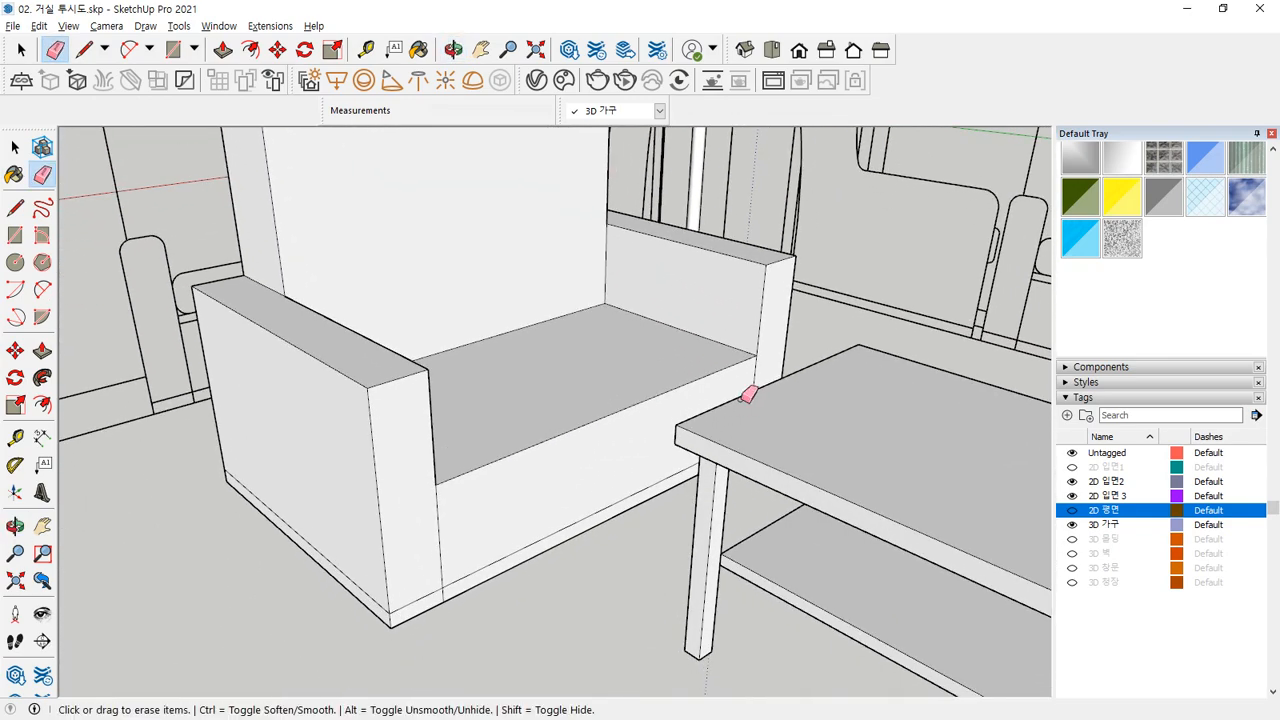
Step: Erase the vertical seams below both armrests on the sofa's front face, including their short stubs in the base strip
scroll(444, 600, up, 2)
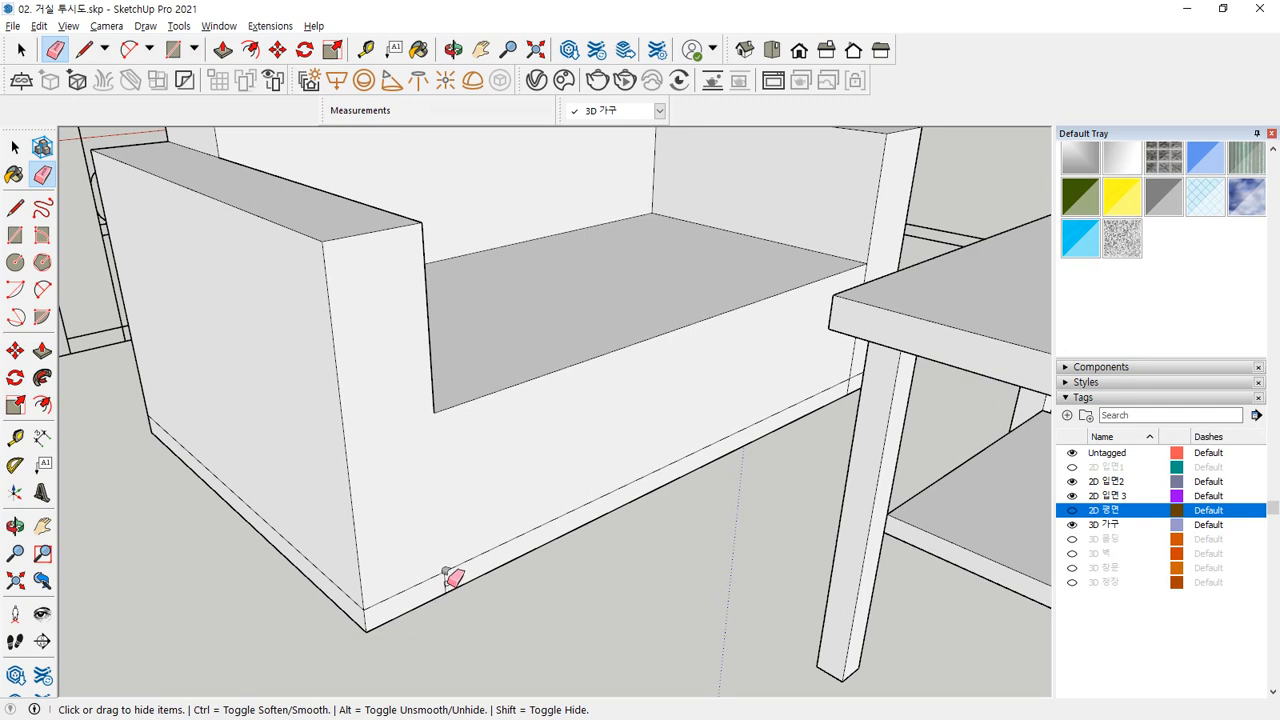
key(ctrl)
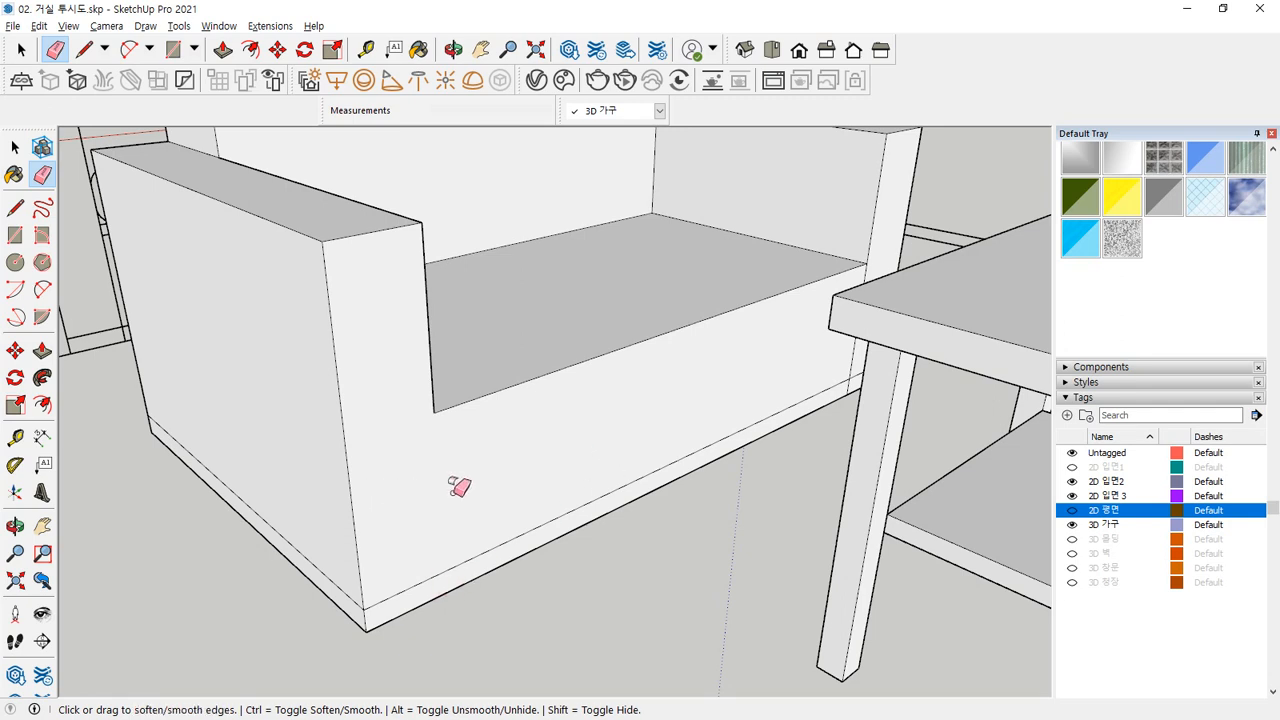
key(shift)
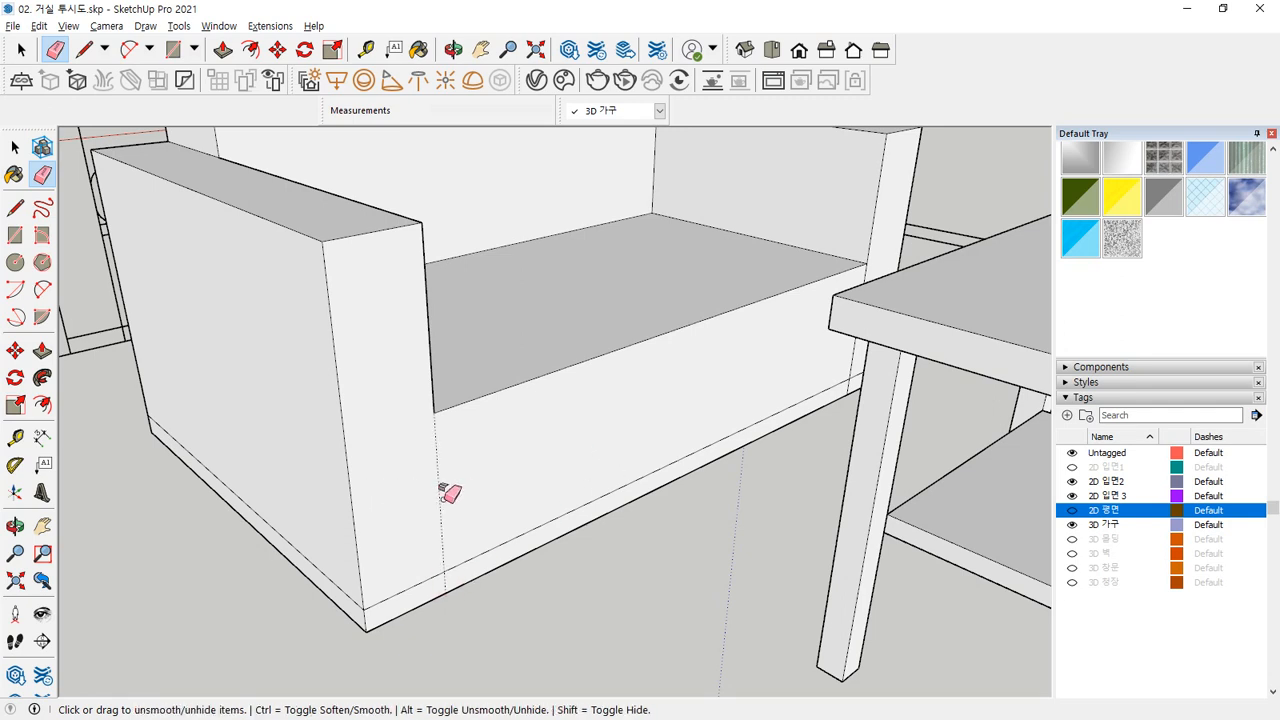
ctrl+shift+click(446, 581)
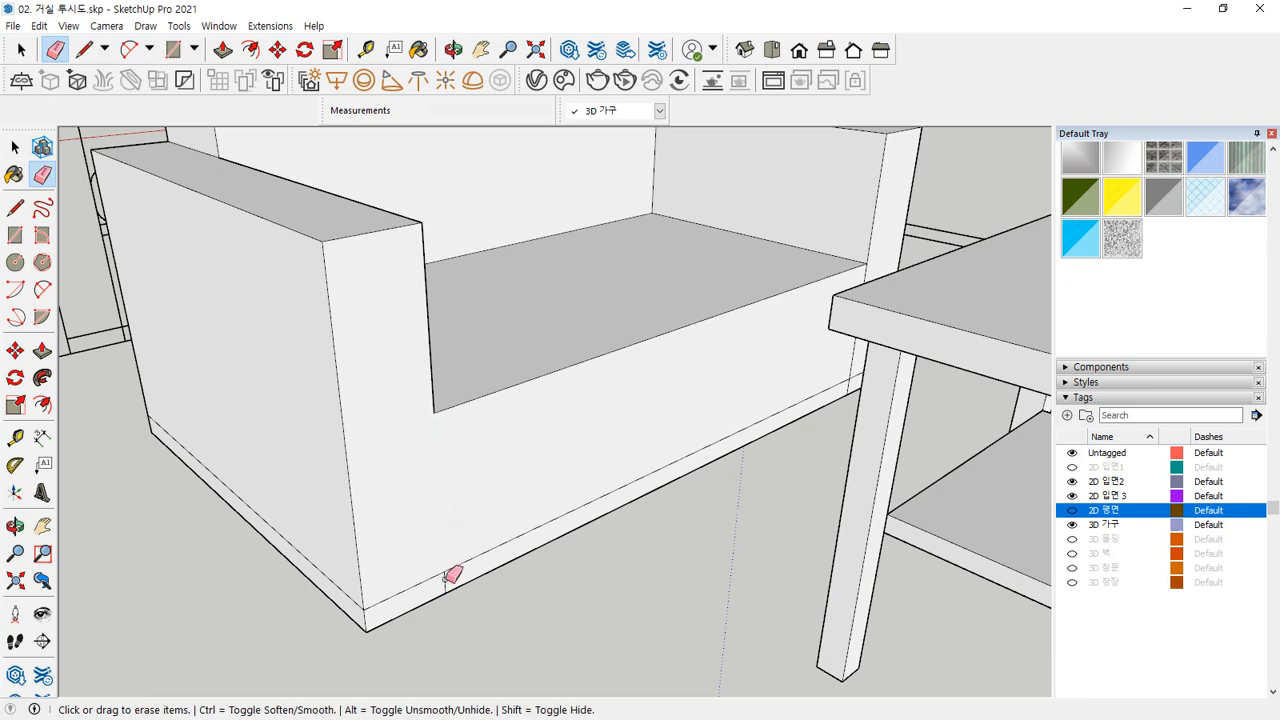
middle_drag(691, 443, 720, 383)
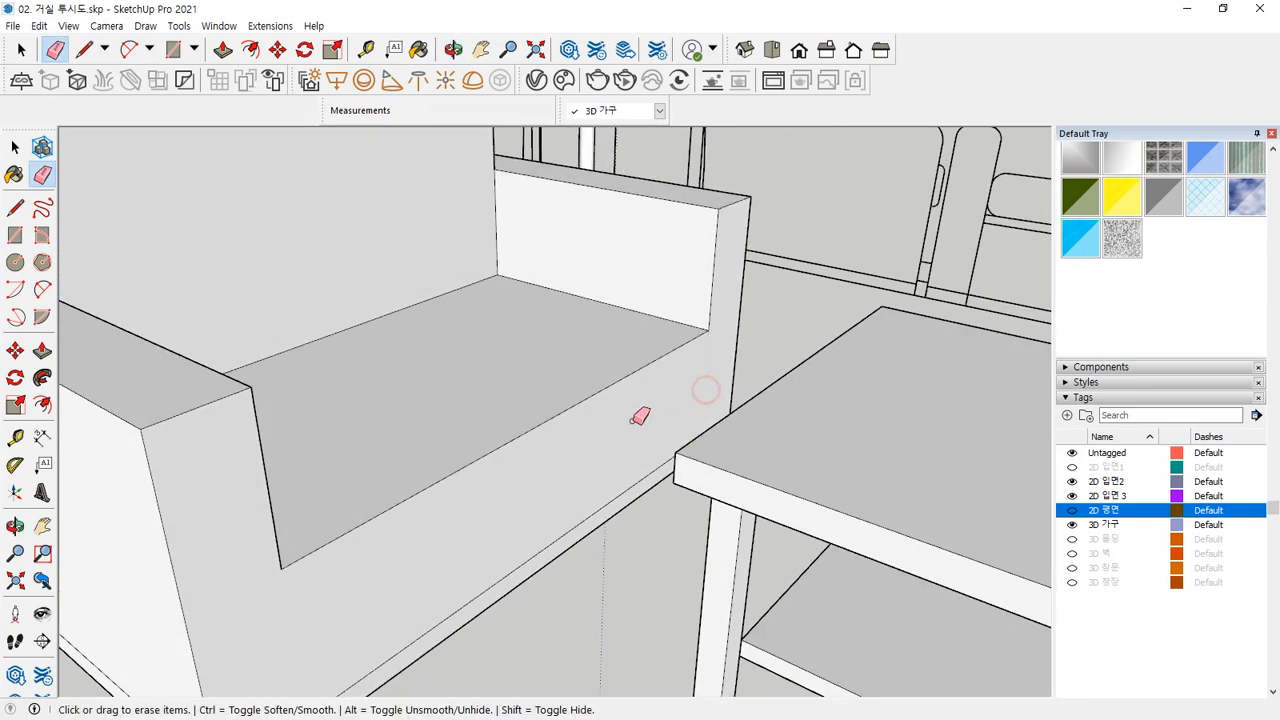
scroll(700, 430, up, 4)
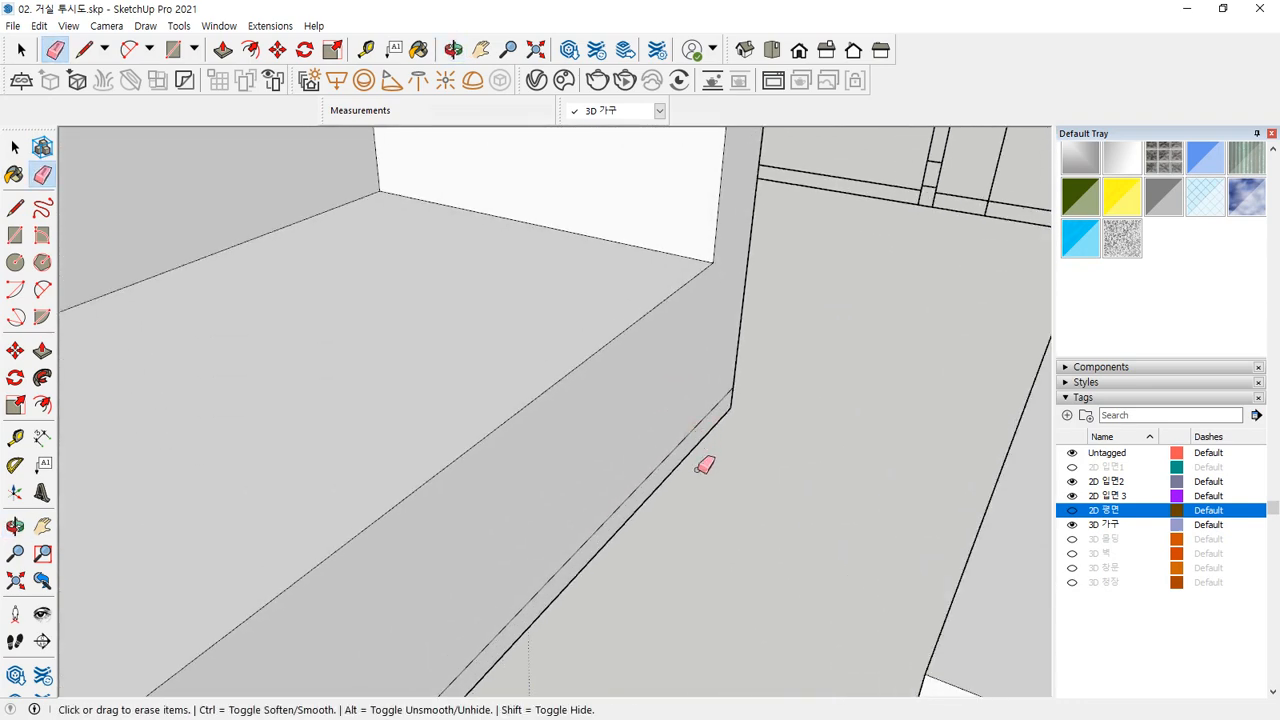
scroll(700, 463, down, 5)
Step: Erase the remaining short vertical stubs in the base strip along the sofa's rear face
middle_drag(609, 466, 603, 491)
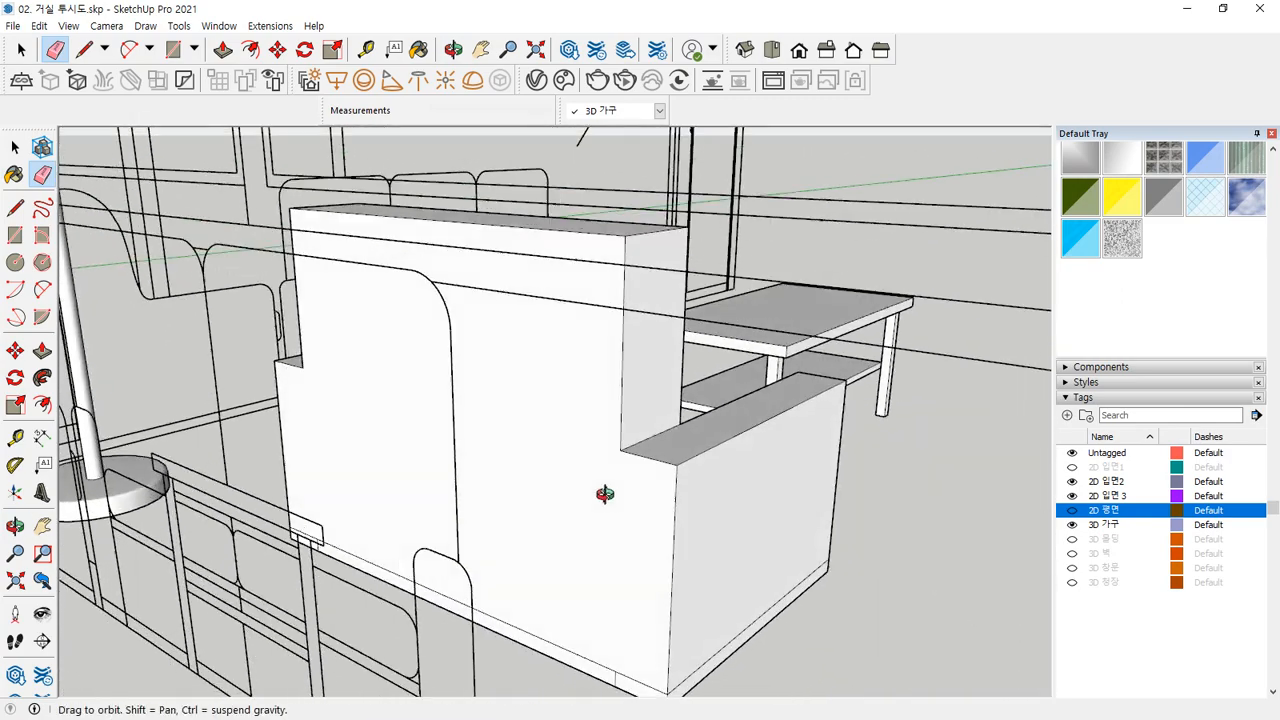
scroll(550, 535, up, 2)
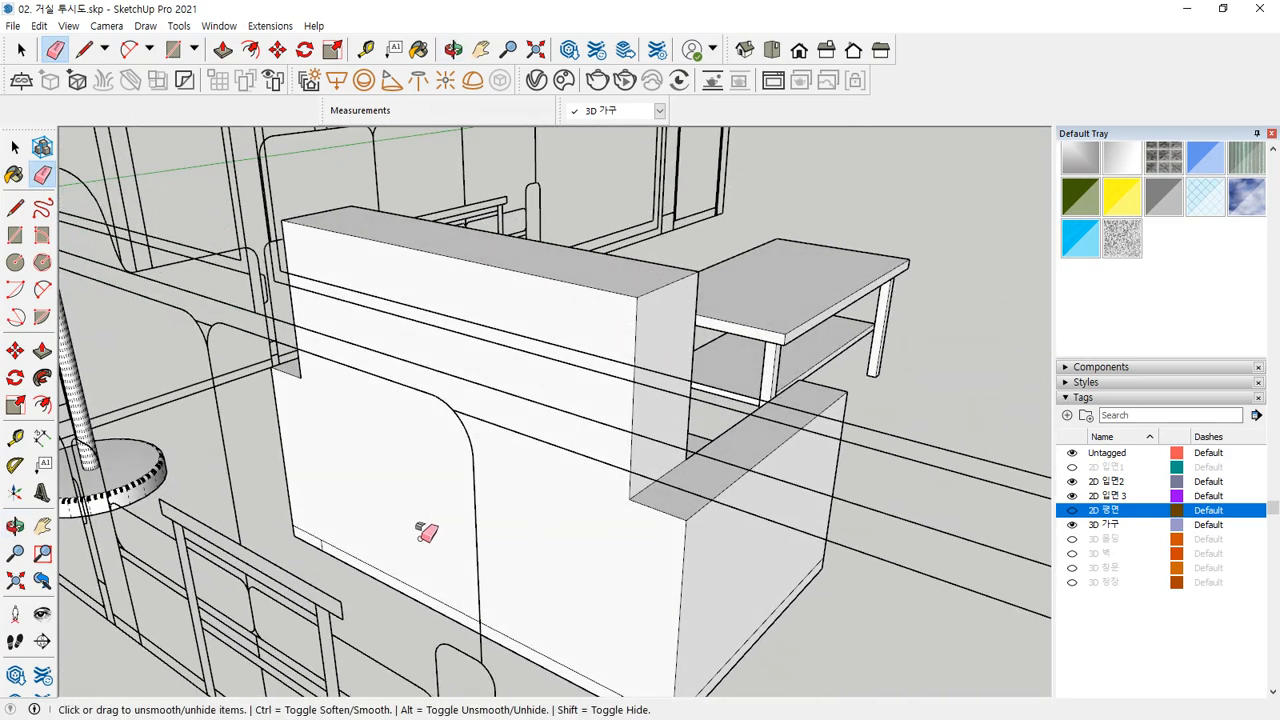
key(alt)
scroll(336, 543, up, 4)
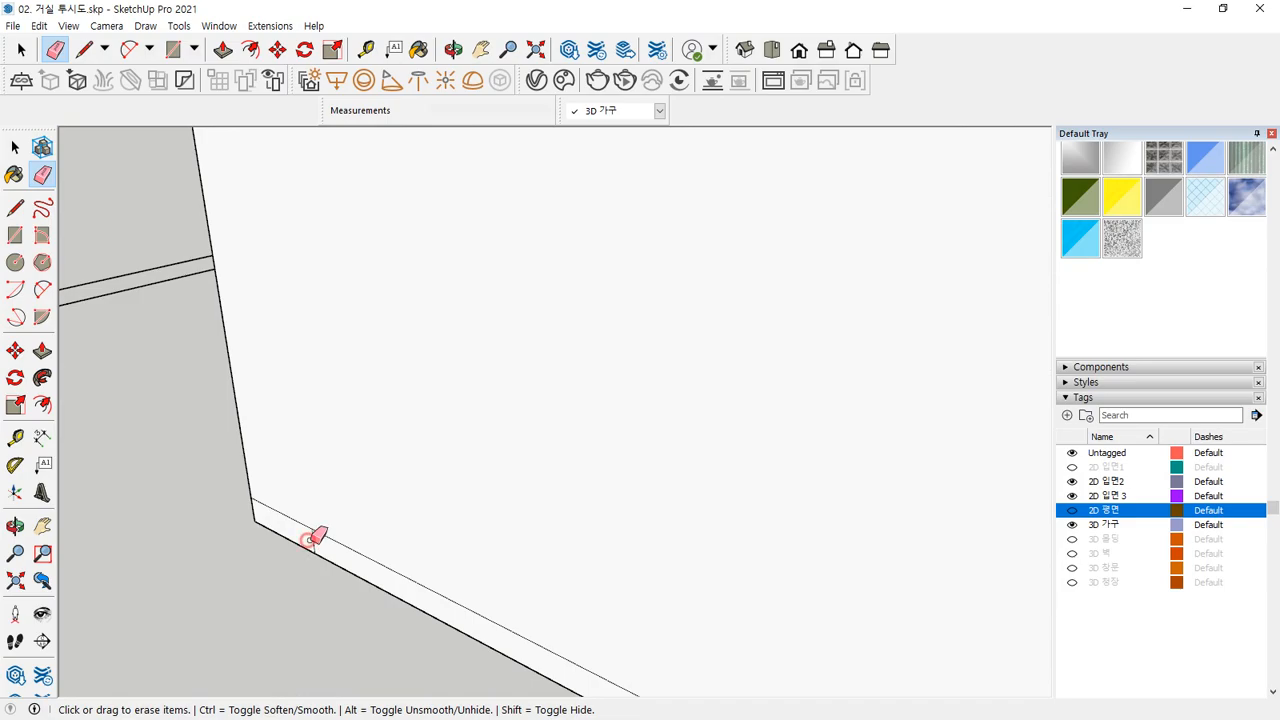
scroll(414, 505, down, 5)
mouse_move(423, 497)
middle_down()
mouse_move(403, 471)
mouse_move(1051, 514)
mouse_move(531, 524)
mouse_move(860, 523)
mouse_move(640, 471)
middle_up()
Step: Lower the backrest's top face with Push/Pull so it stands 100 mm above the armrests
scroll(703, 400, up, 3)
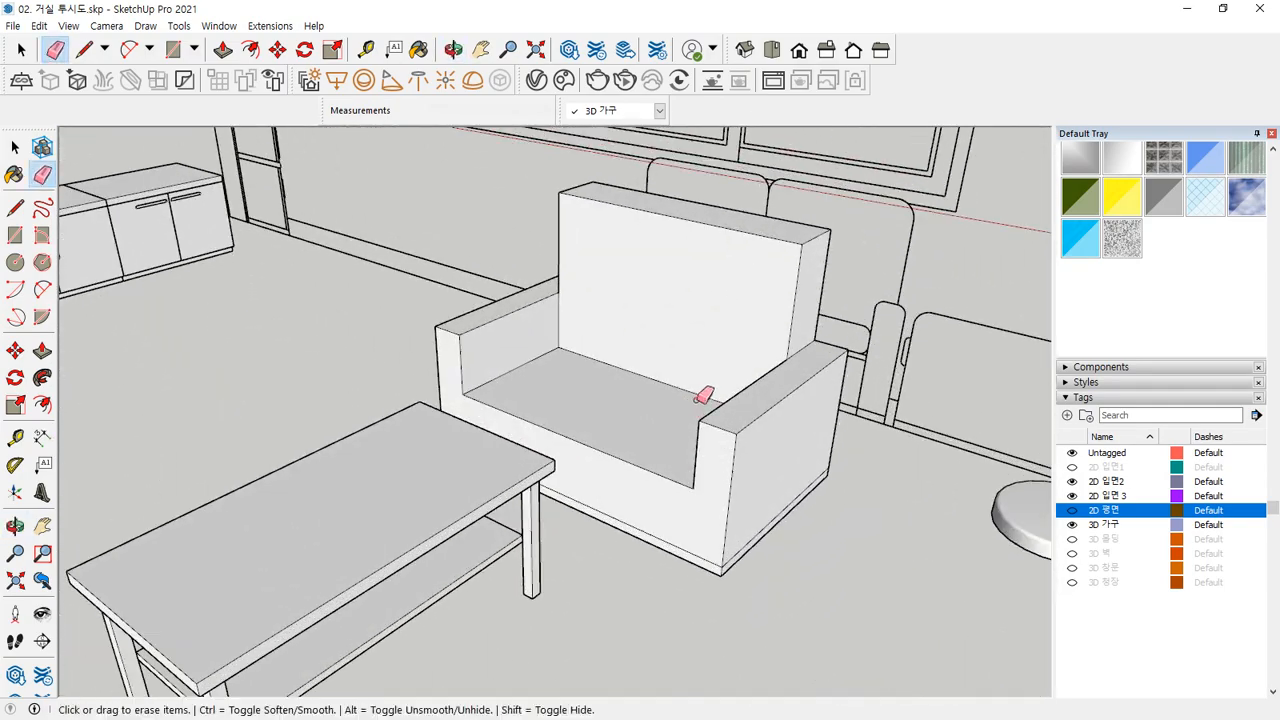
scroll(771, 343, up, 2)
middle_drag(771, 343, 563, 329)
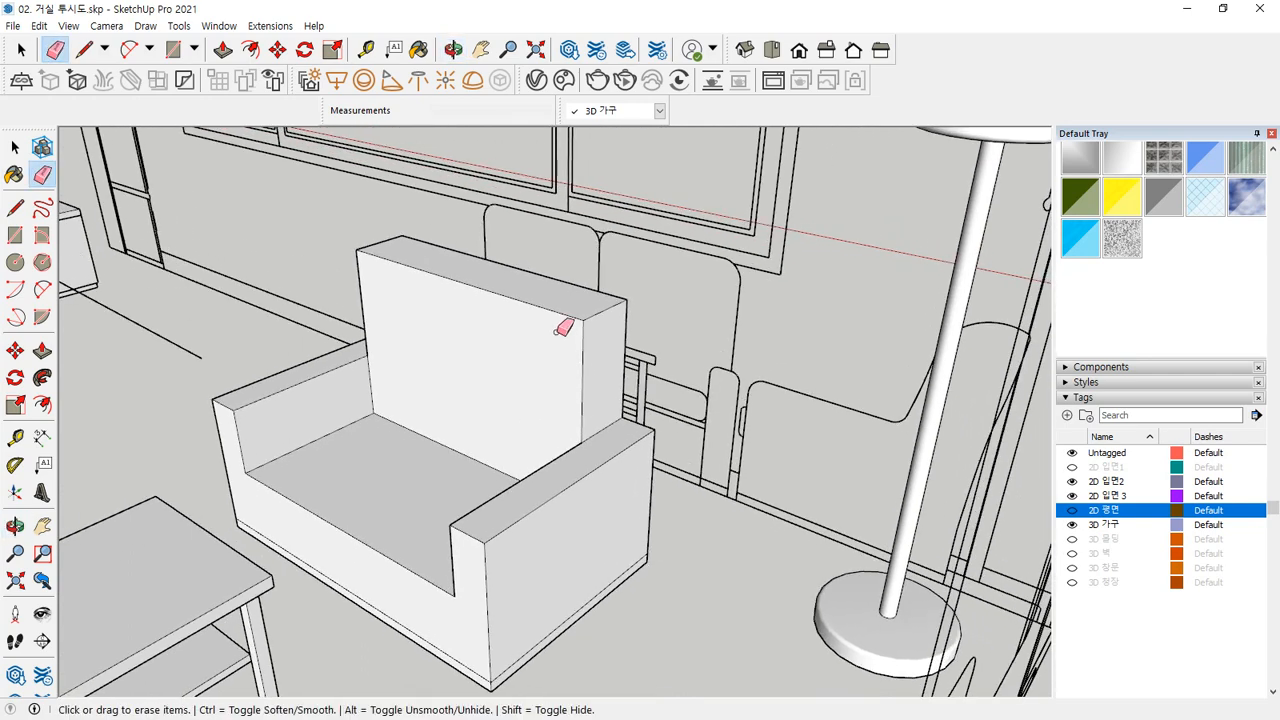
key(p)
click(578, 304)
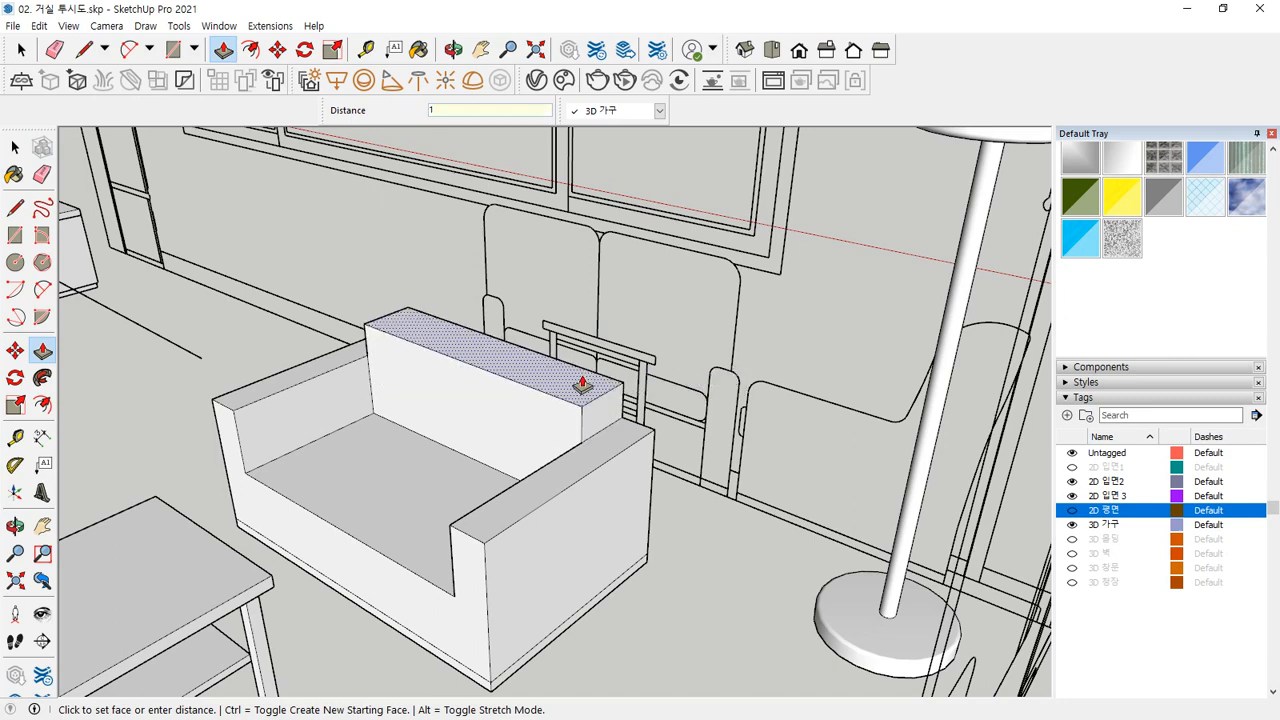
key(Return)
Step: Select the armrest, seat and backrest faces on the sofa's underside and delete them
middle_drag(580, 380, 477, 511)
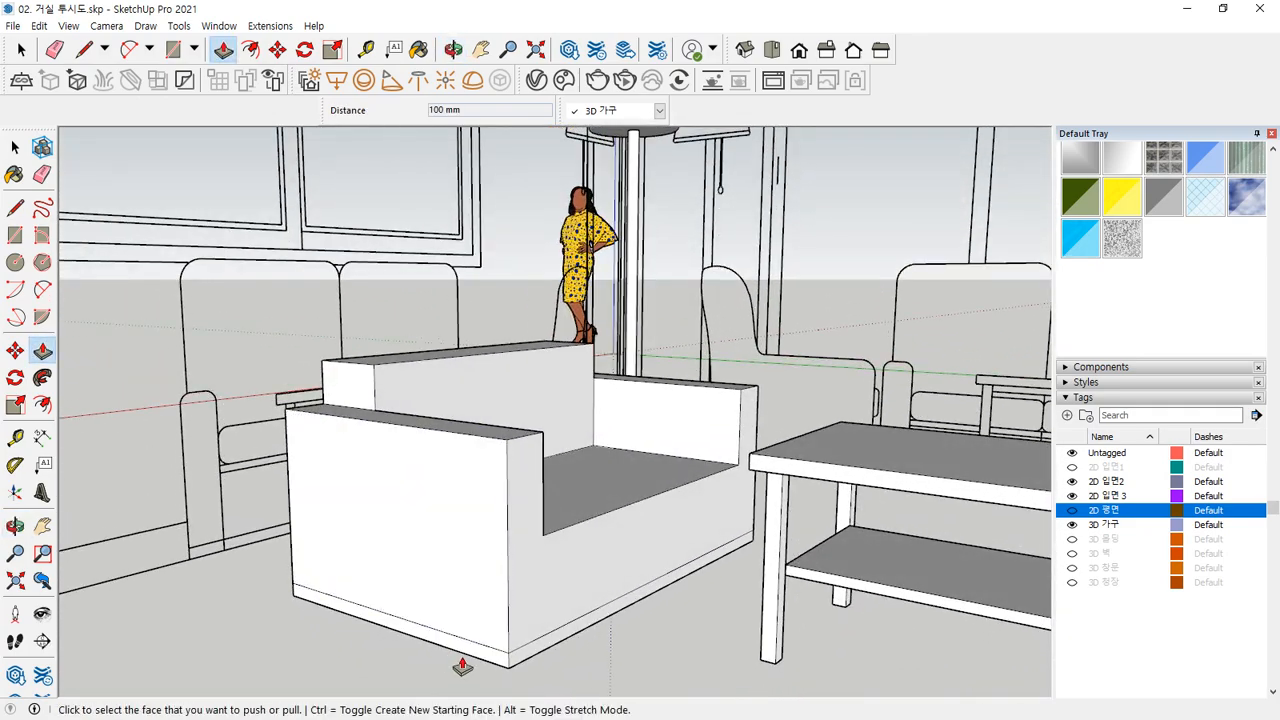
scroll(470, 670, up, 3)
middle_drag(498, 676, 549, 386)
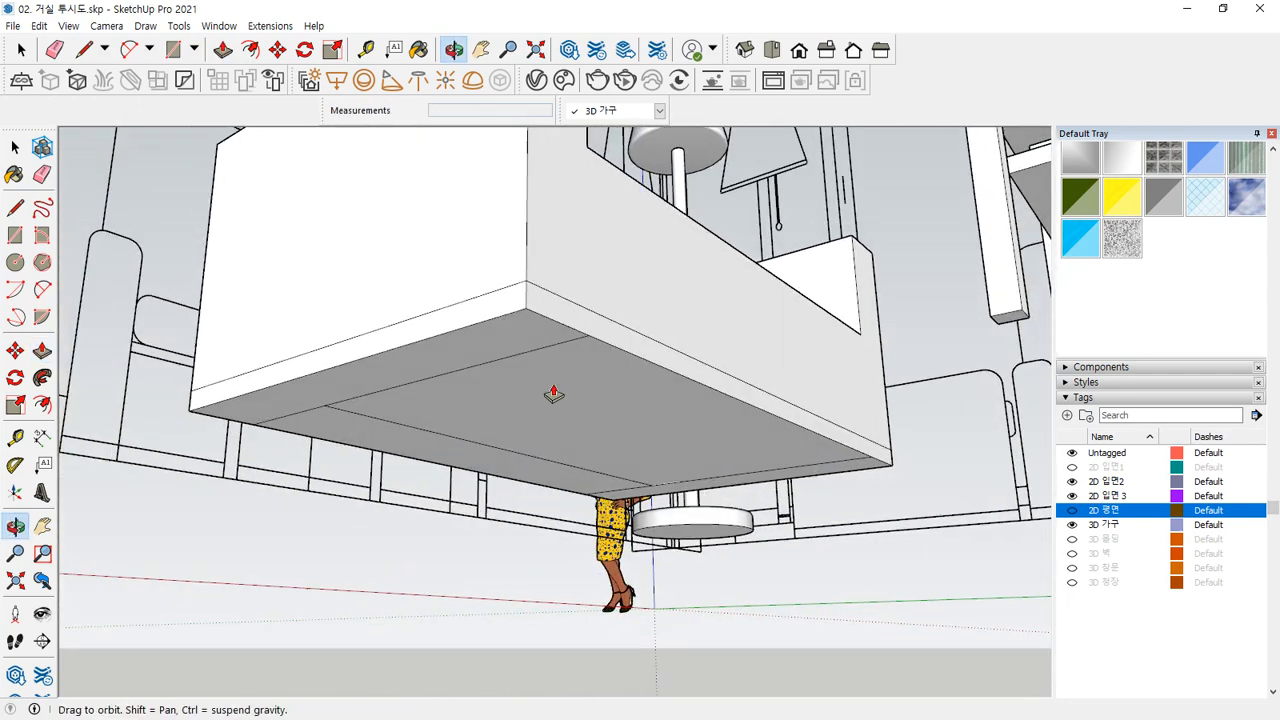
key(space)
click(513, 343)
shift+click(571, 377)
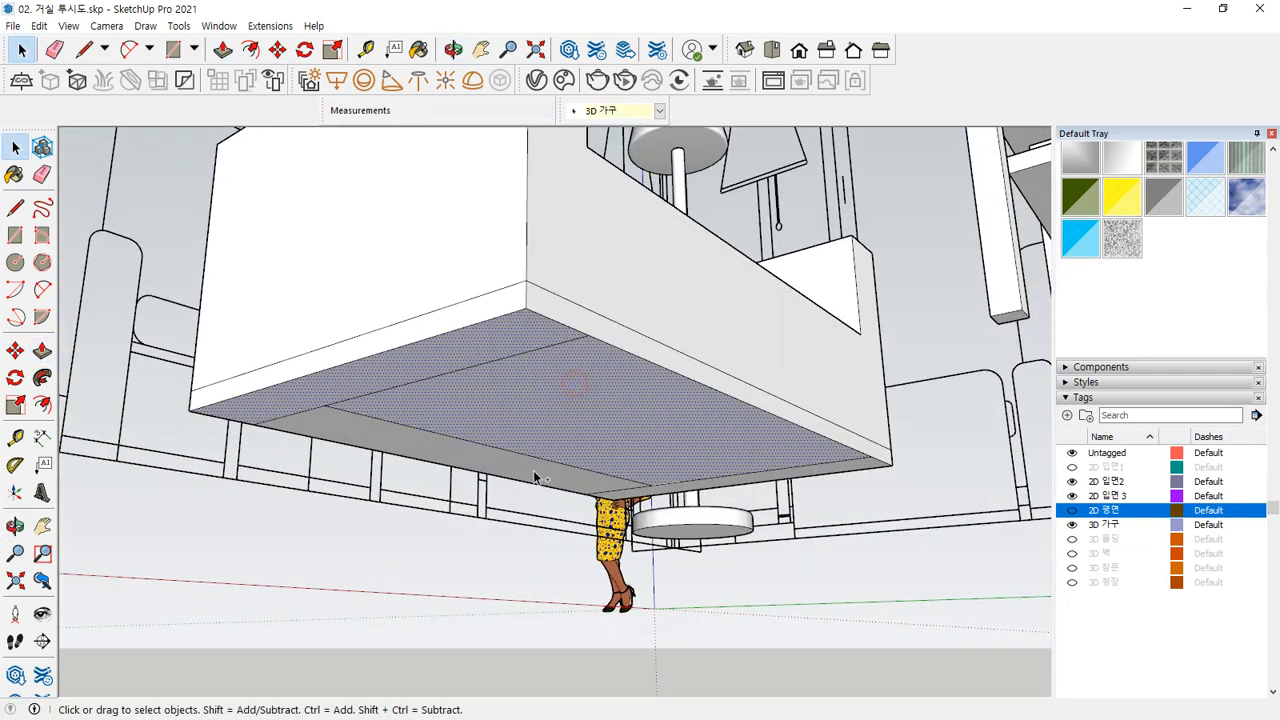
shift+click(523, 467)
key(Delete)
Step: Erase the edges of the 30 mm base strip along the front, side and rear, plus its inner partition edges
key(e)
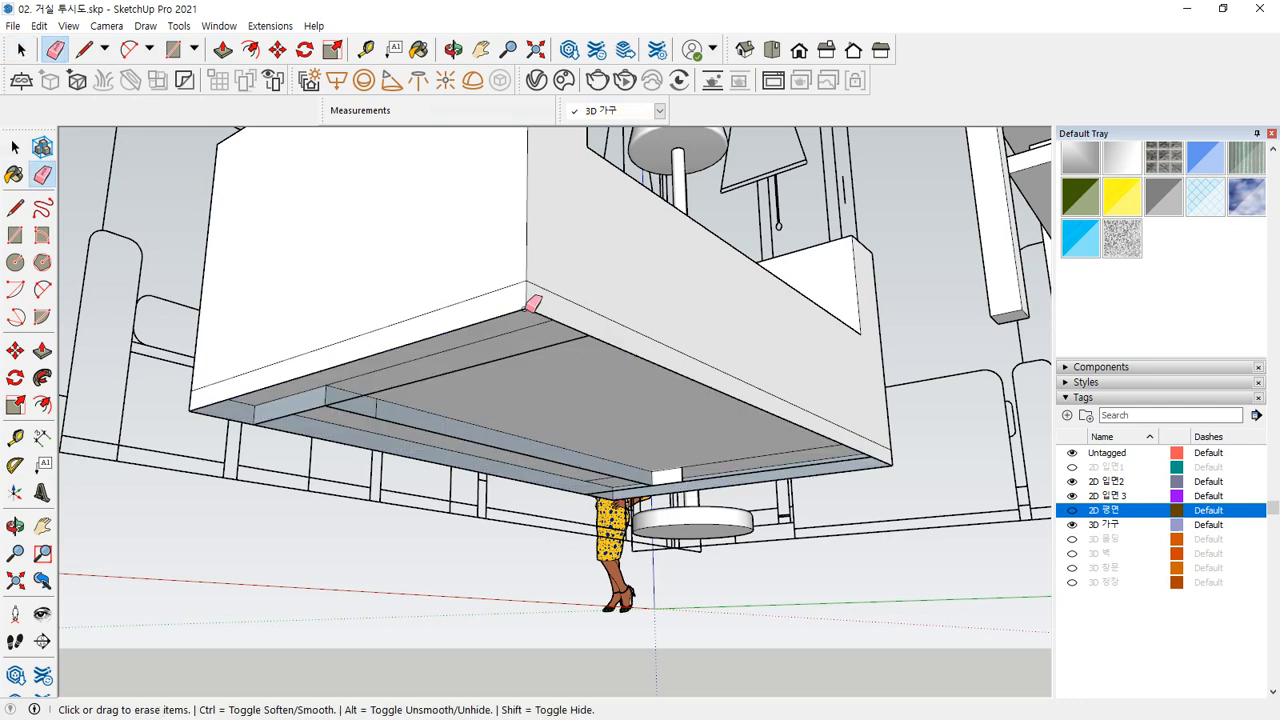
click(524, 310)
middle_drag(624, 401, 563, 386)
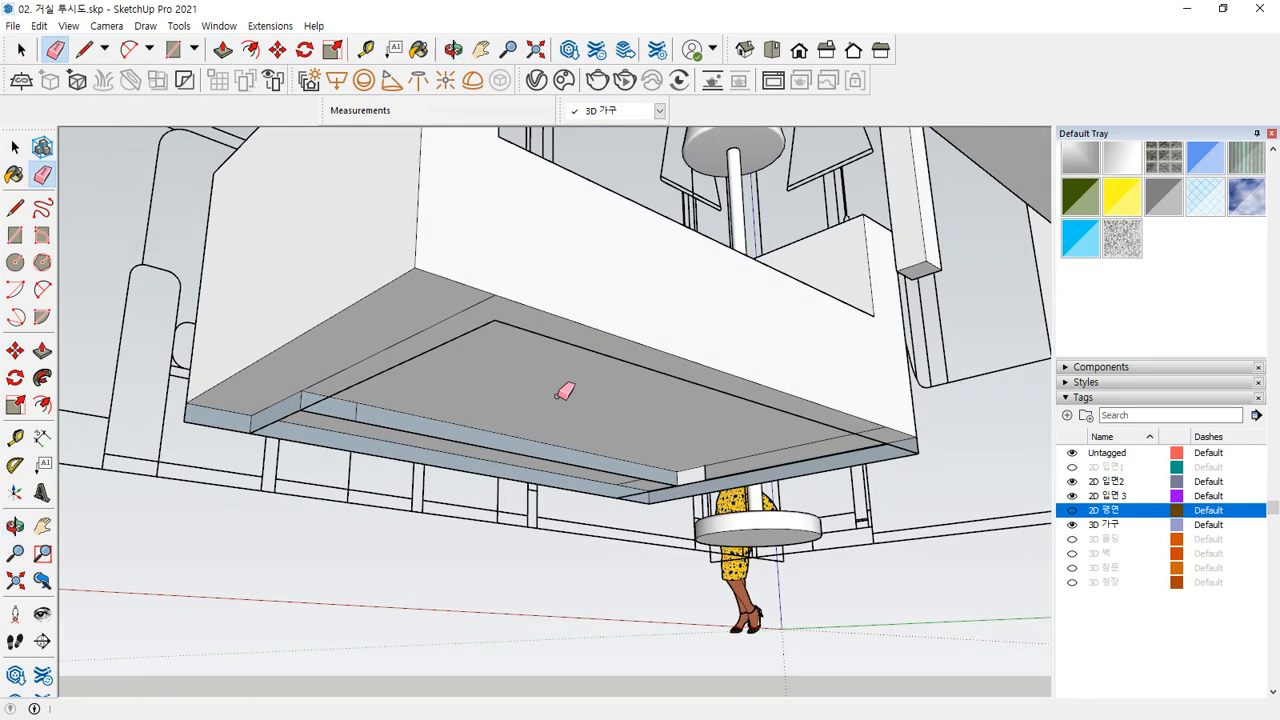
mouse_move(500, 320)
mouse_down()
mouse_move(303, 389)
mouse_move(363, 414)
mouse_move(302, 404)
mouse_up()
click(302, 406)
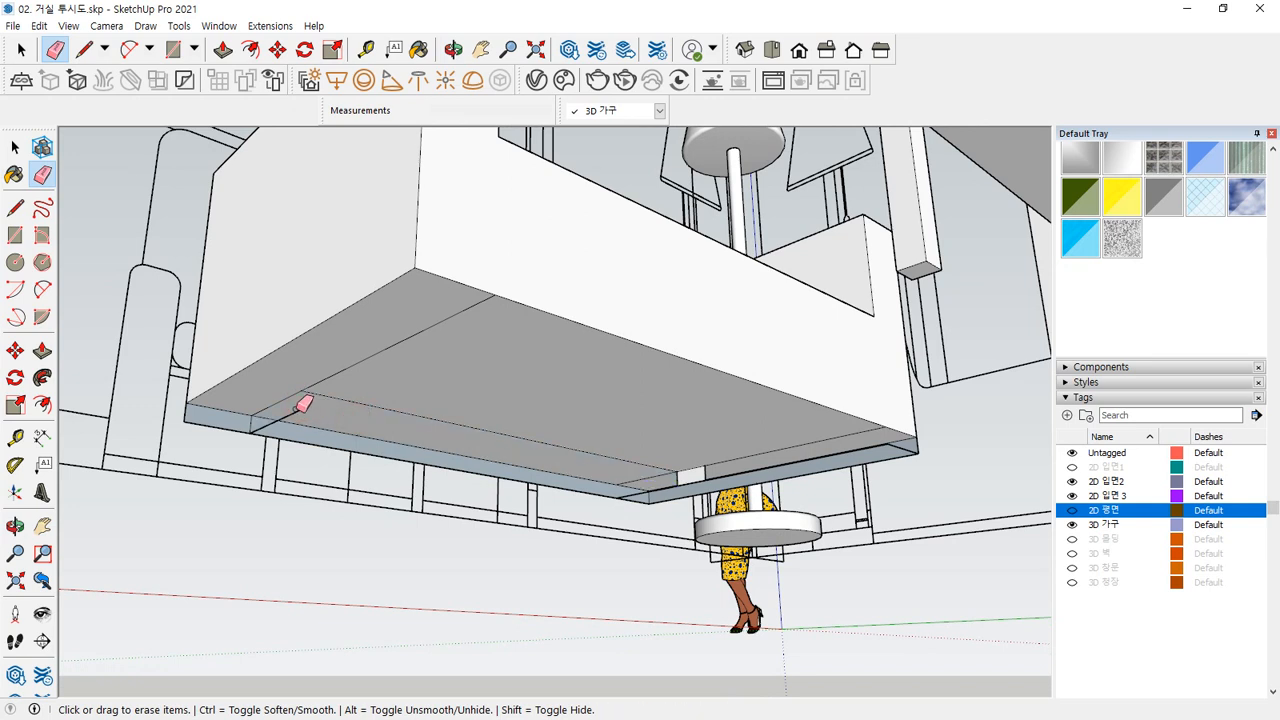
drag(190, 418, 258, 430)
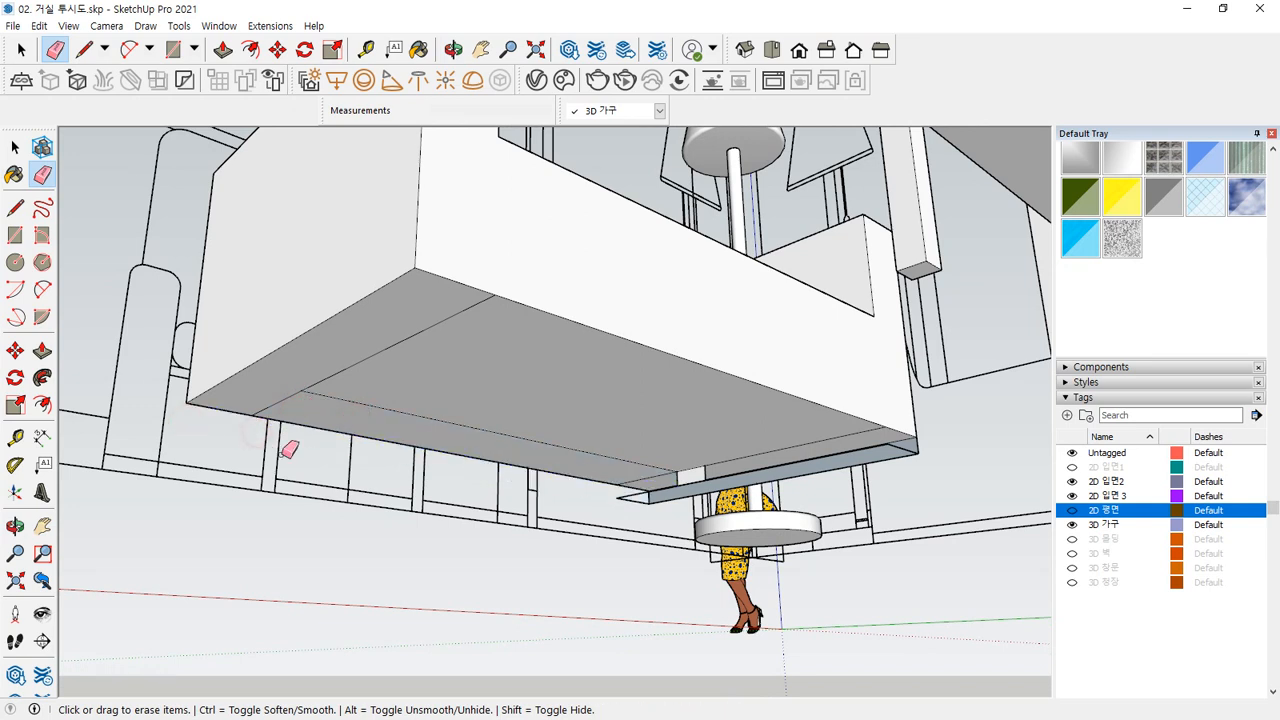
Step: Erase the base strip on the remaining side and the leftover vertical stubs hanging below the sofa's corners
mouse_move(911, 448)
middle_down()
mouse_move(751, 449)
mouse_move(691, 466)
middle_up()
drag(830, 412, 802, 433)
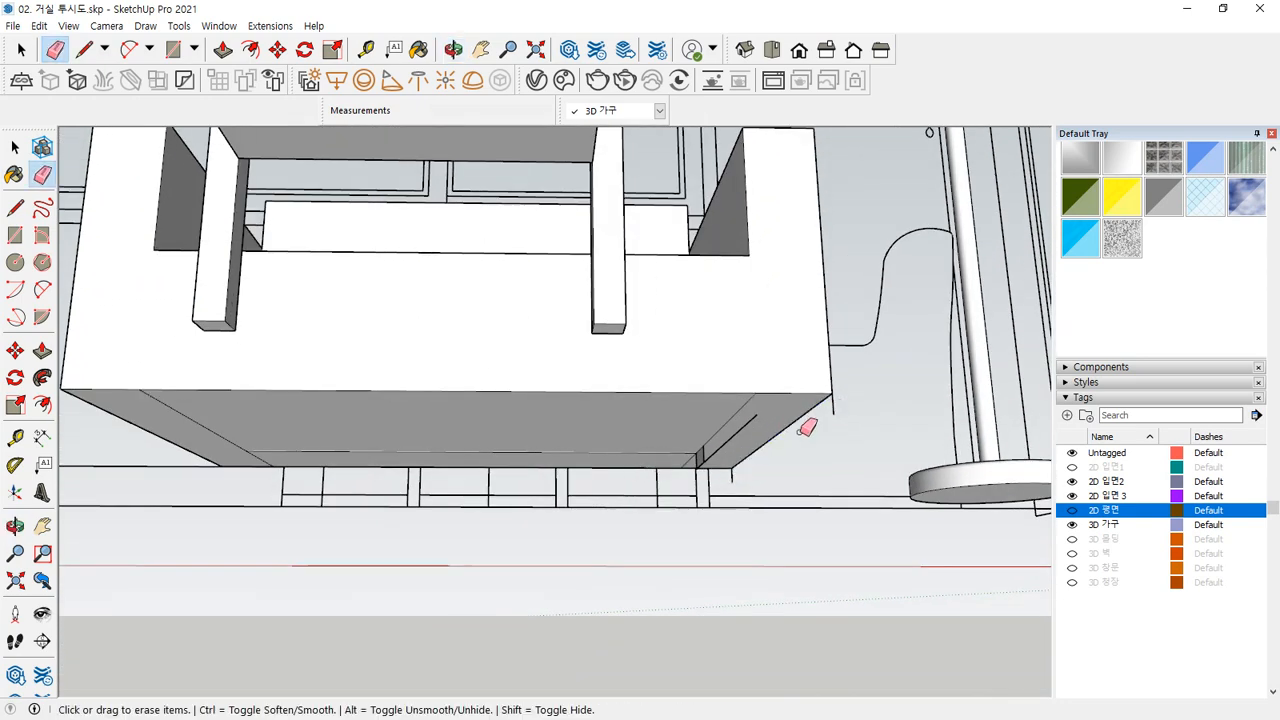
scroll(728, 460, up, 3)
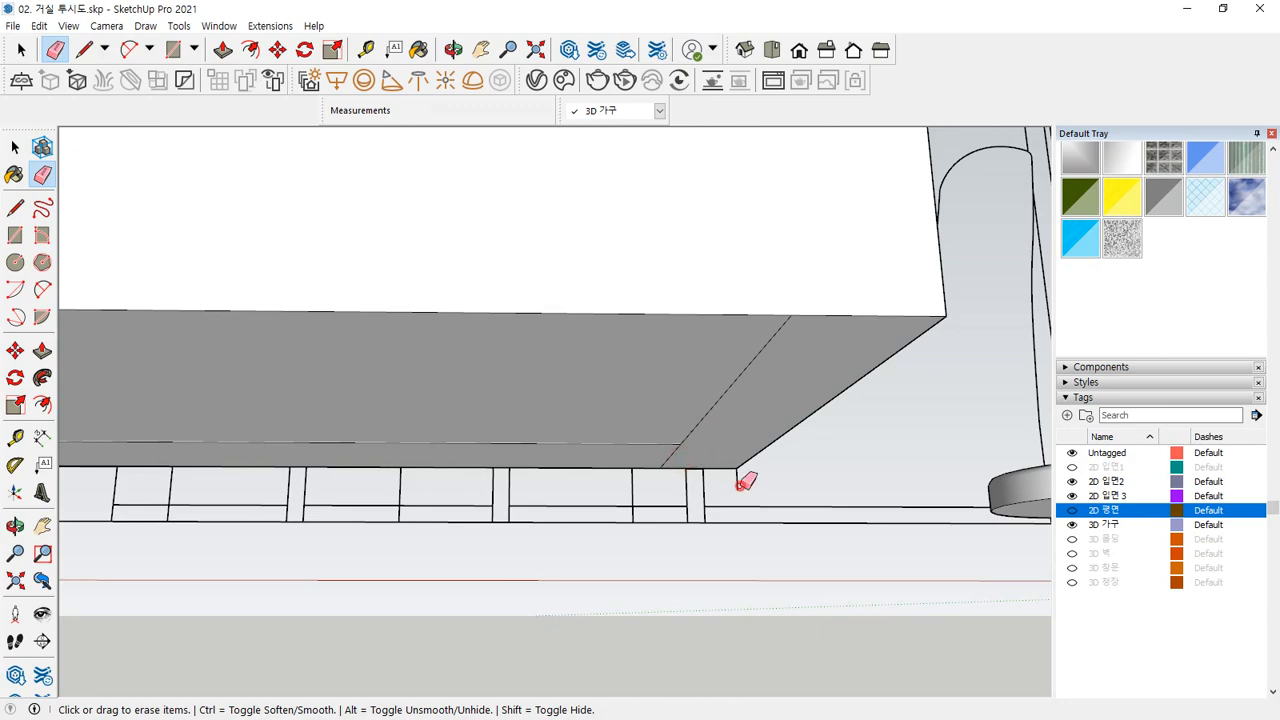
scroll(696, 476, down, 5)
middle_drag(600, 409, 392, 631)
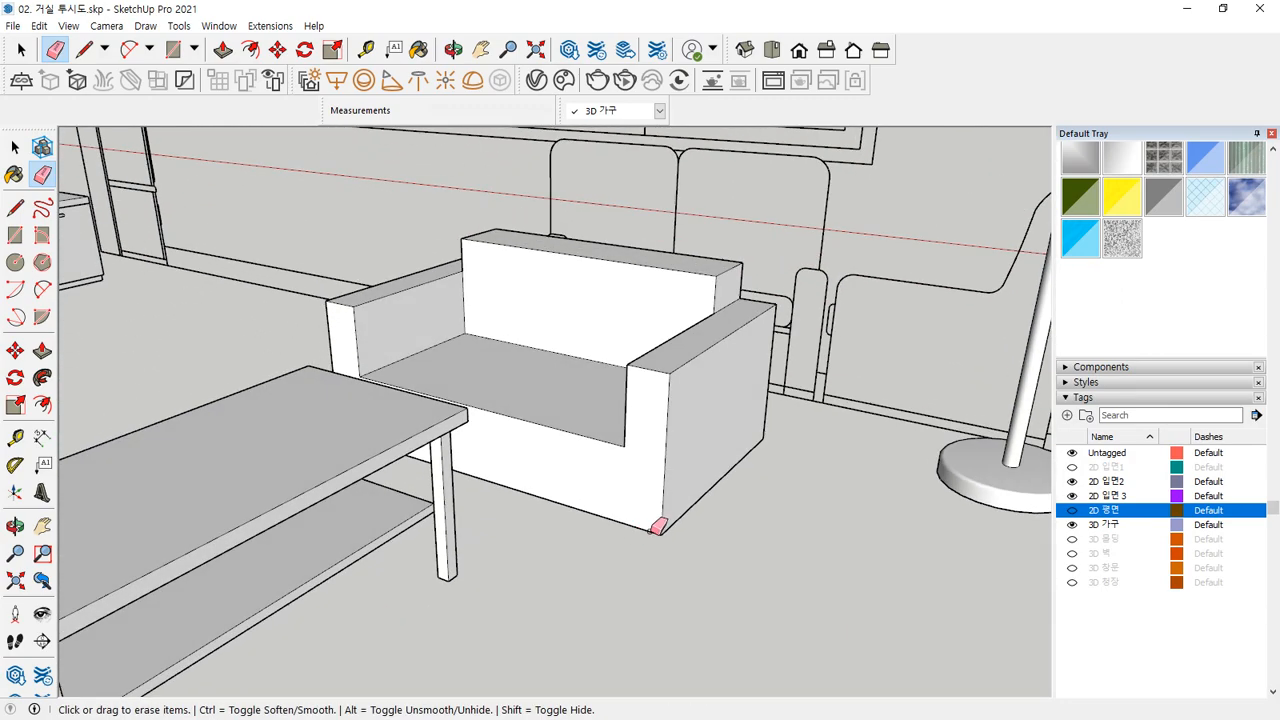
Step: Turn shadows on to examine how the raised sofa sits above the floor, and turn them off again
scroll(663, 523, up, 3)
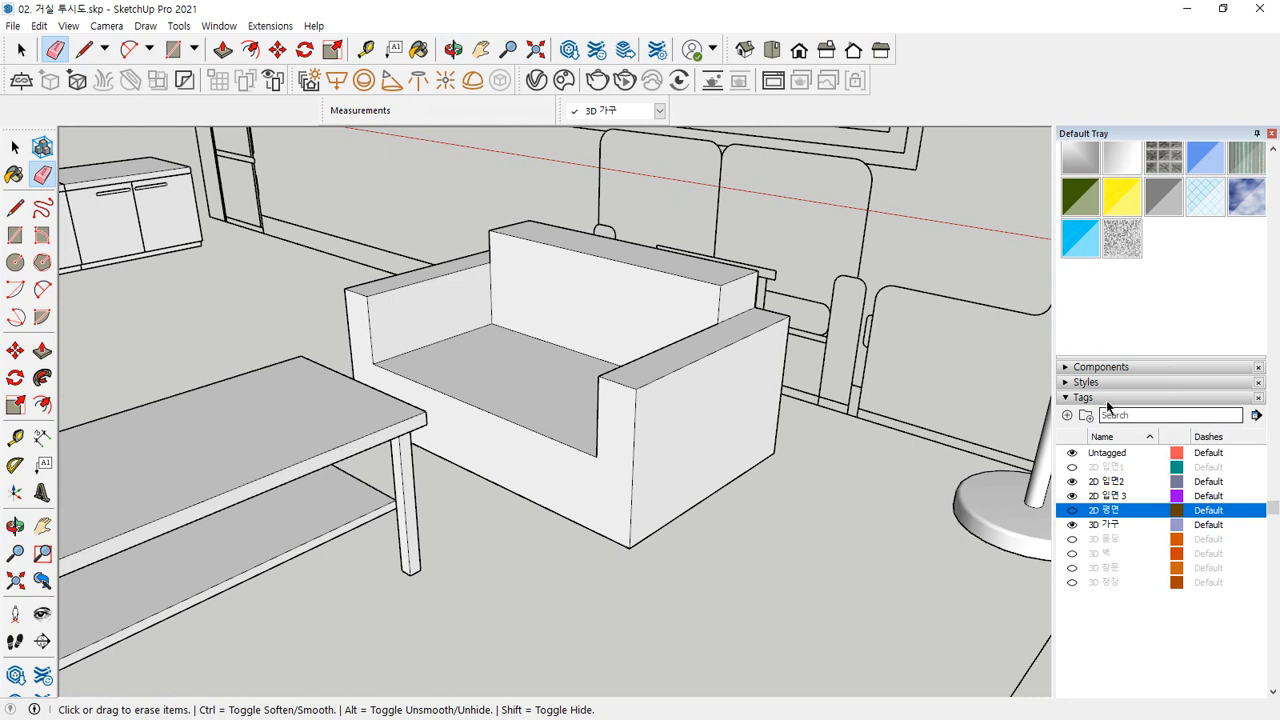
scroll(1208, 505, down, 3)
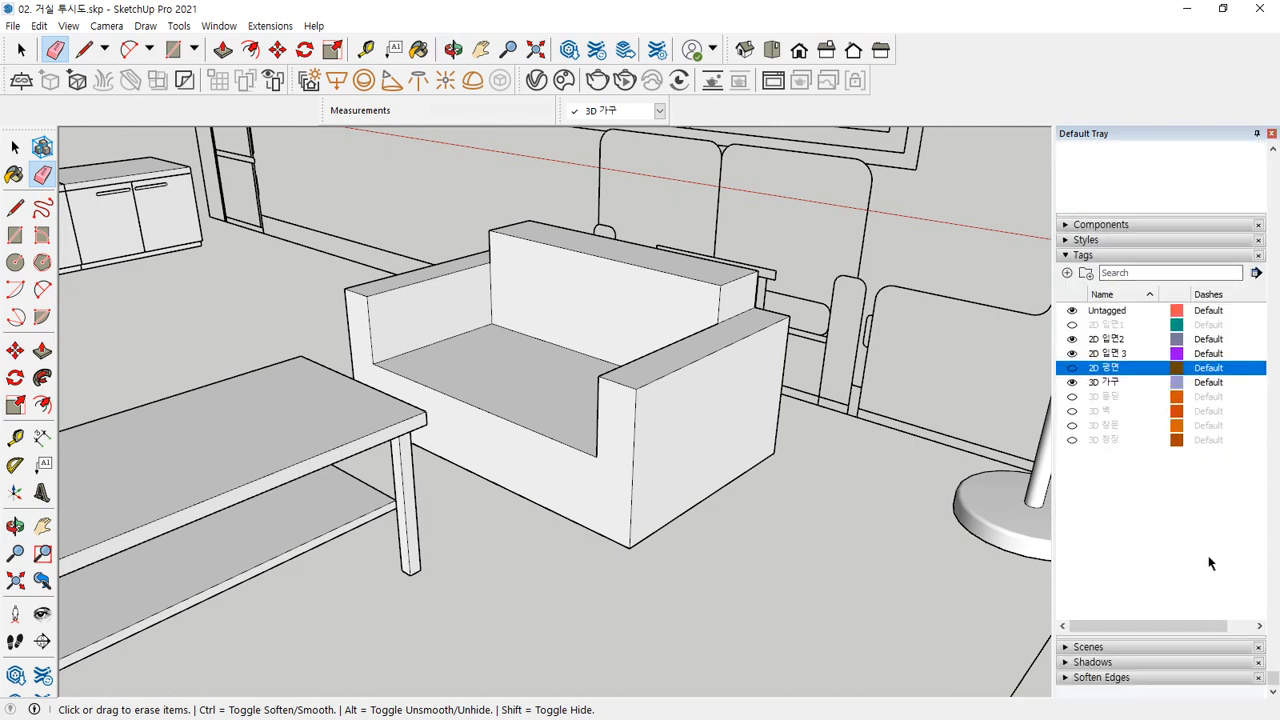
click(1066, 663)
scroll(1094, 650, down, 4)
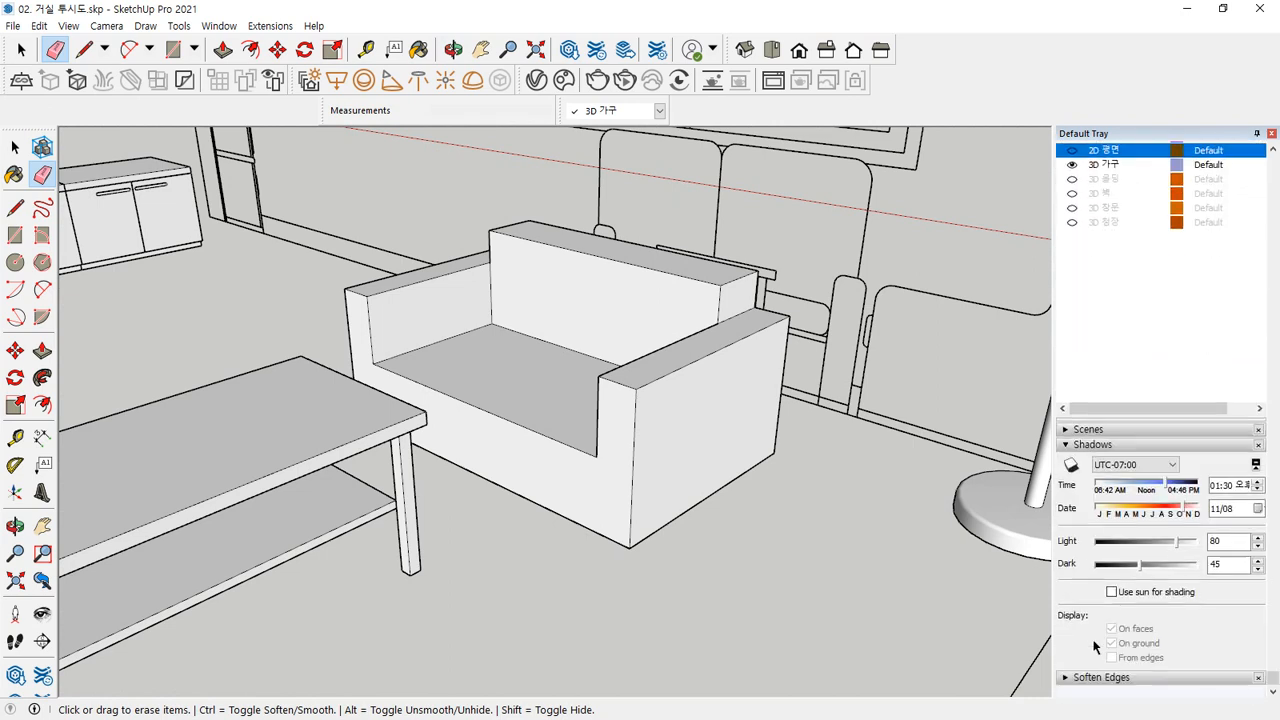
click(1071, 465)
mouse_move(587, 561)
middle_down()
mouse_move(654, 591)
mouse_move(623, 503)
mouse_move(620, 437)
mouse_move(706, 586)
mouse_move(1015, 608)
middle_up()
click(1071, 465)
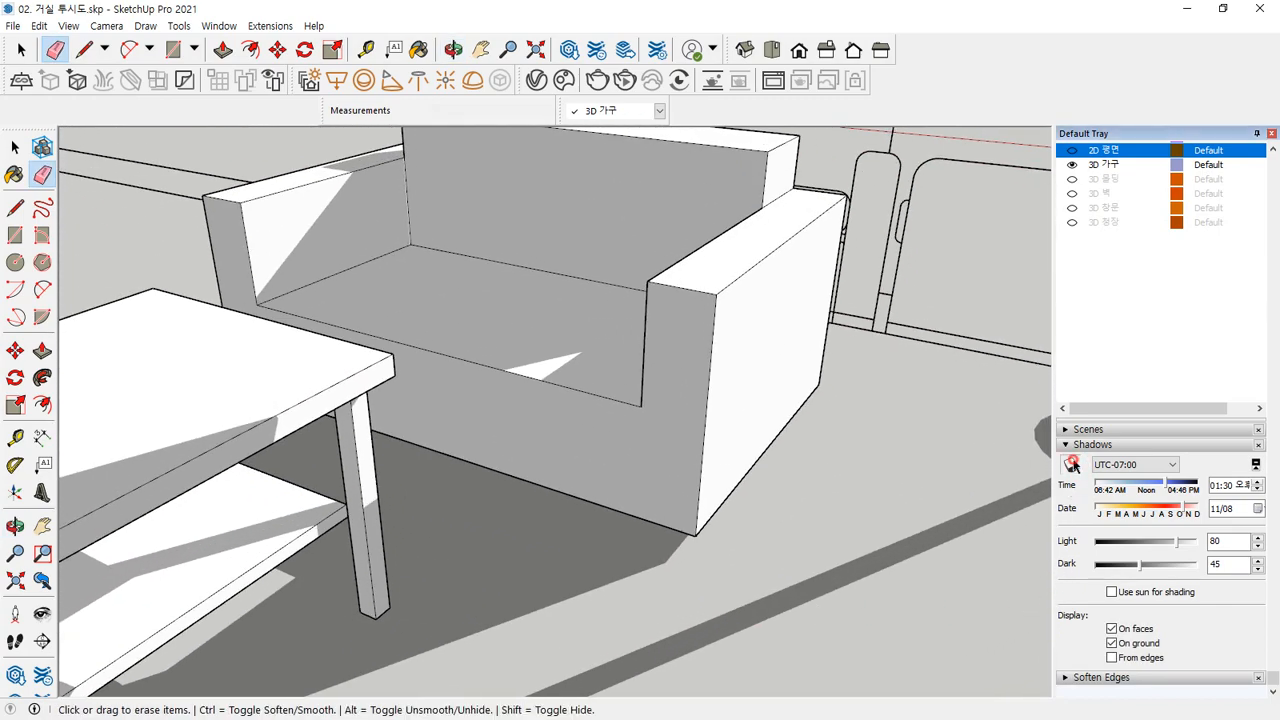
scroll(594, 477, down, 5)
middle_drag(534, 477, 571, 523)
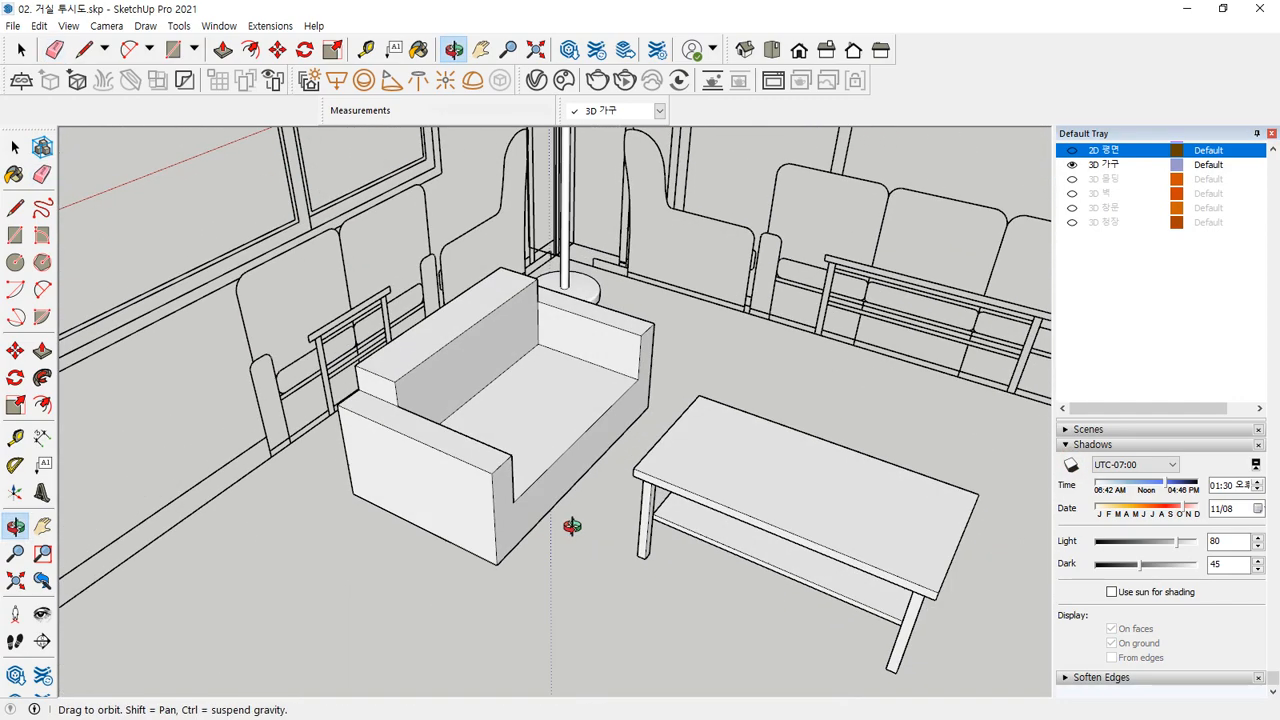
Step: Select all connected geometry of the two-seat sofa body and make it a group
key(space)
middle_drag(537, 471, 560, 413)
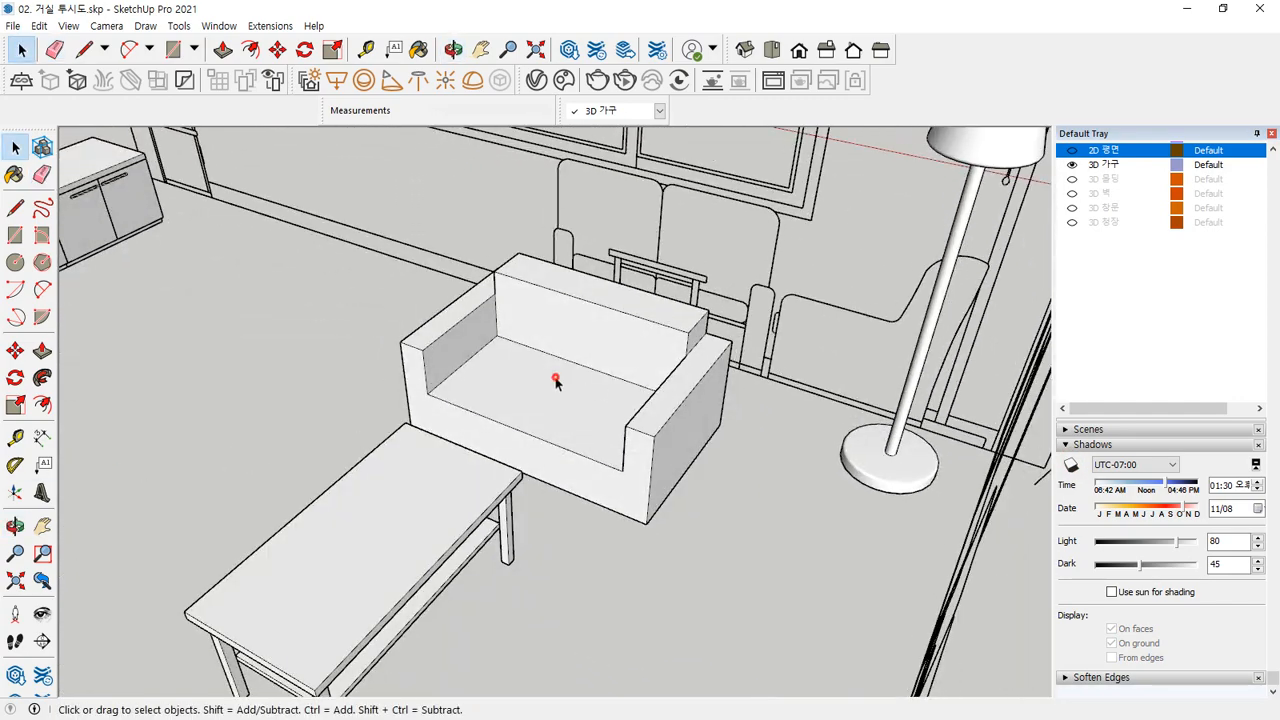
click(556, 381)
right_click(552, 371)
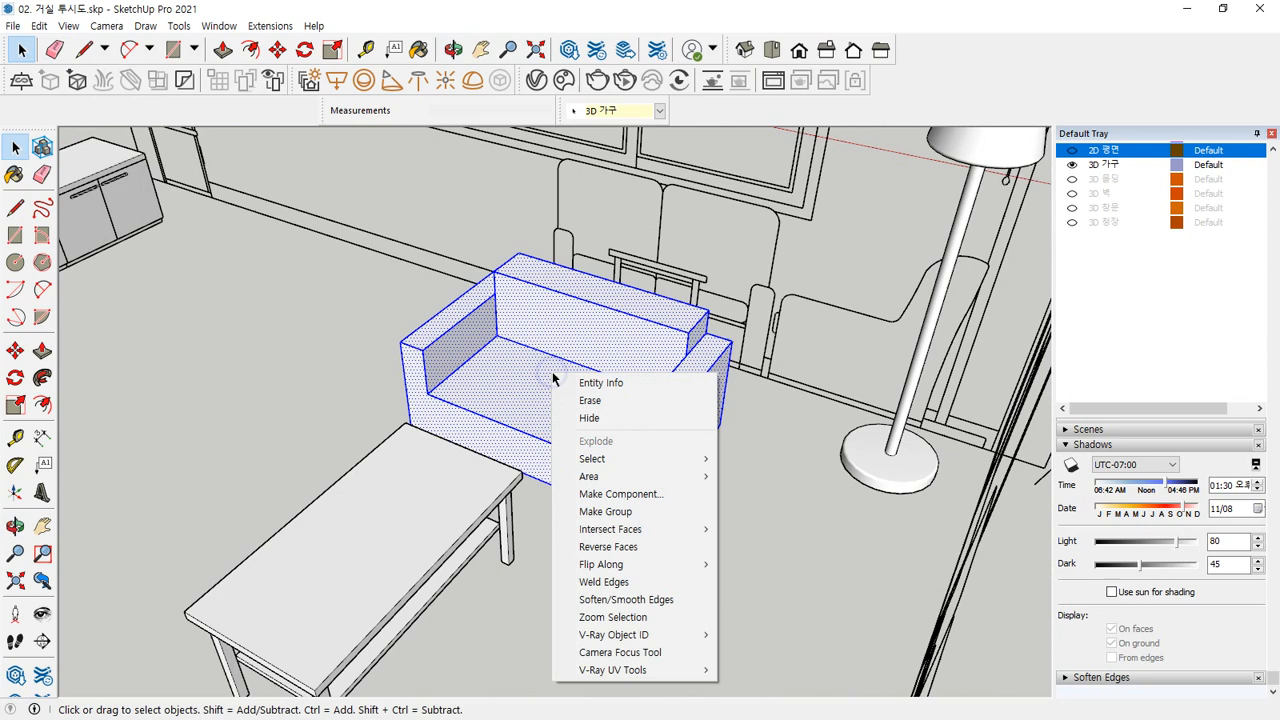
click(600, 508)
click(290, 437)
middle_drag(290, 437, 465, 425)
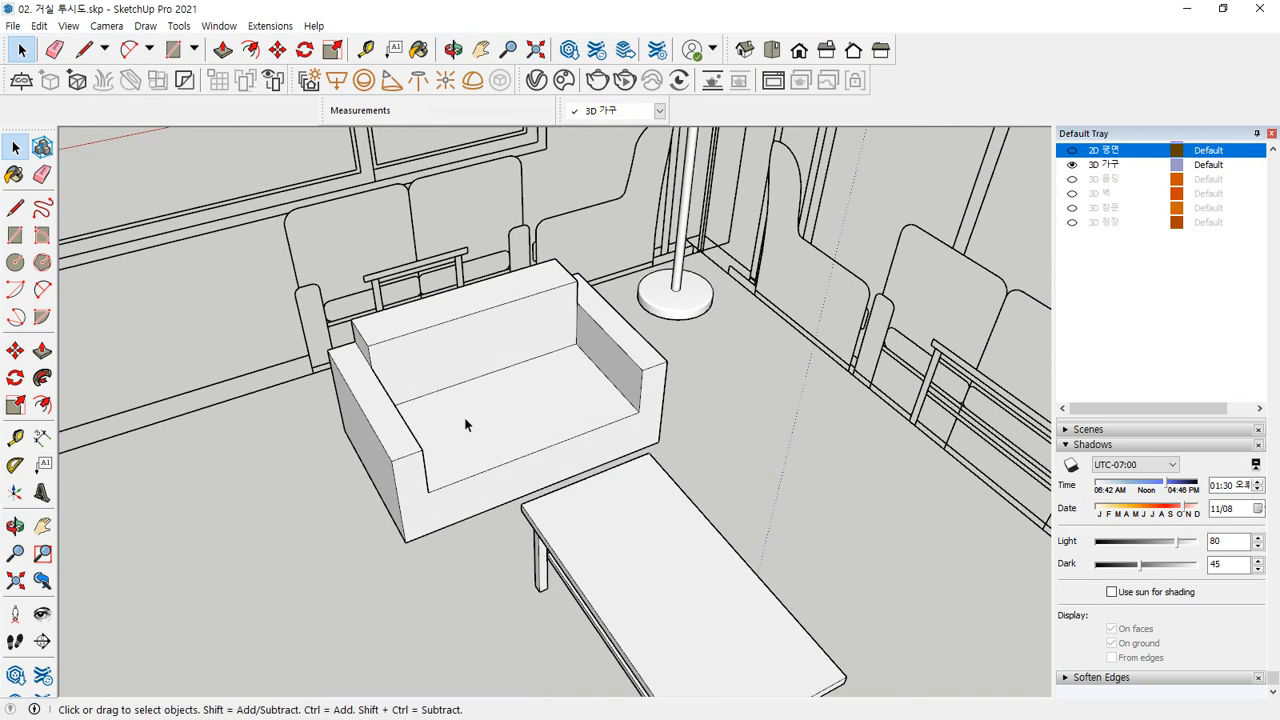
middle_drag(412, 322, 232, 410)
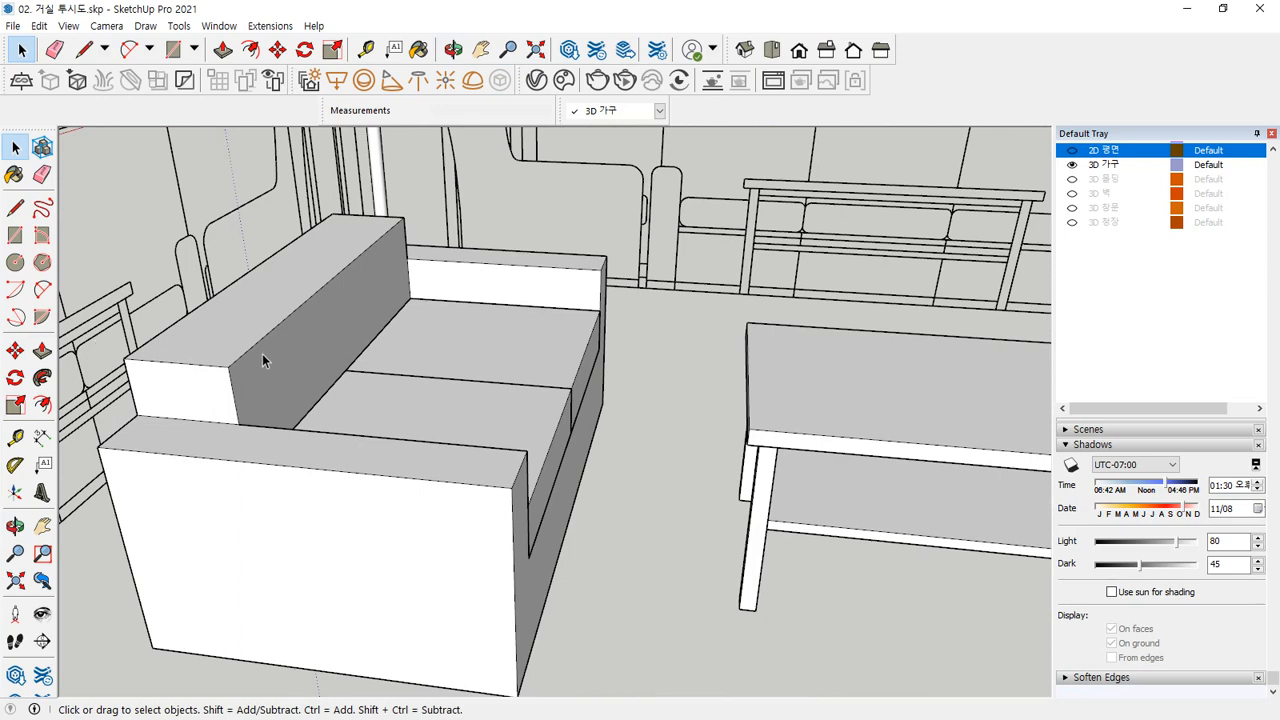
scroll(262, 353, down, 4)
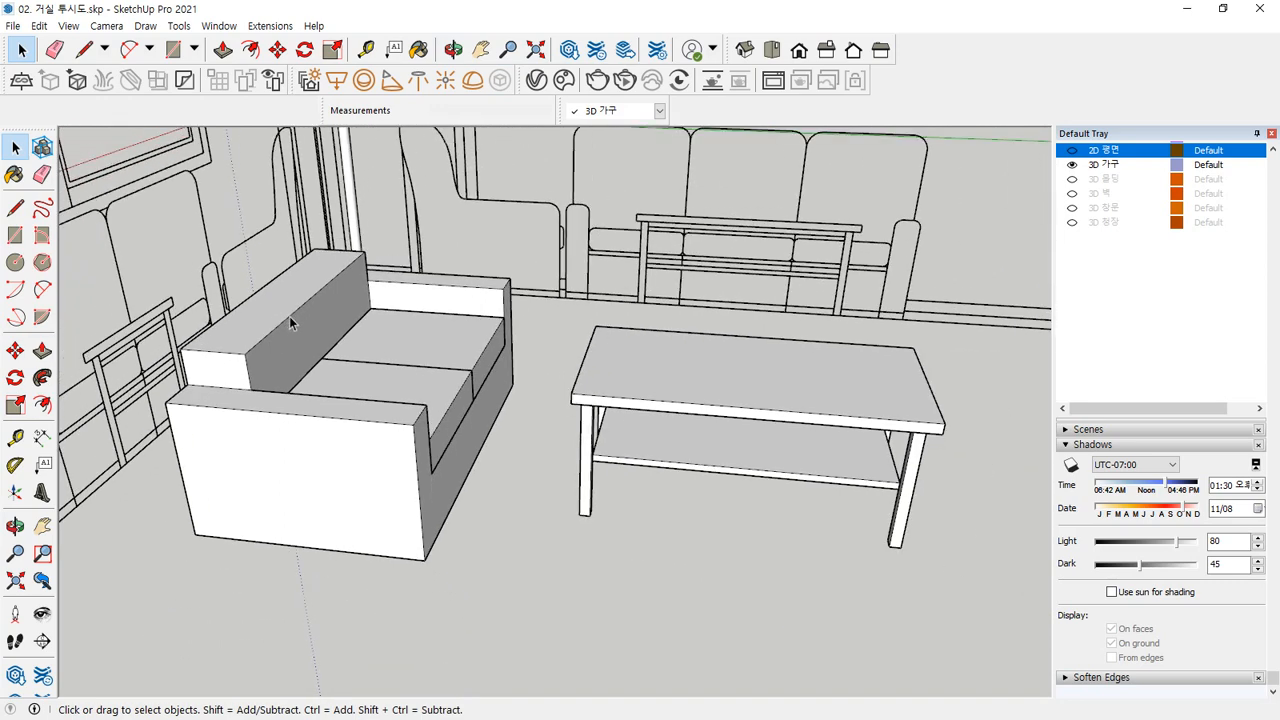
Step: Open the two-seat sofa group and extend both ends of the backrest out to the armrests' outer sides
key(p)
key(space)
double_click(229, 396)
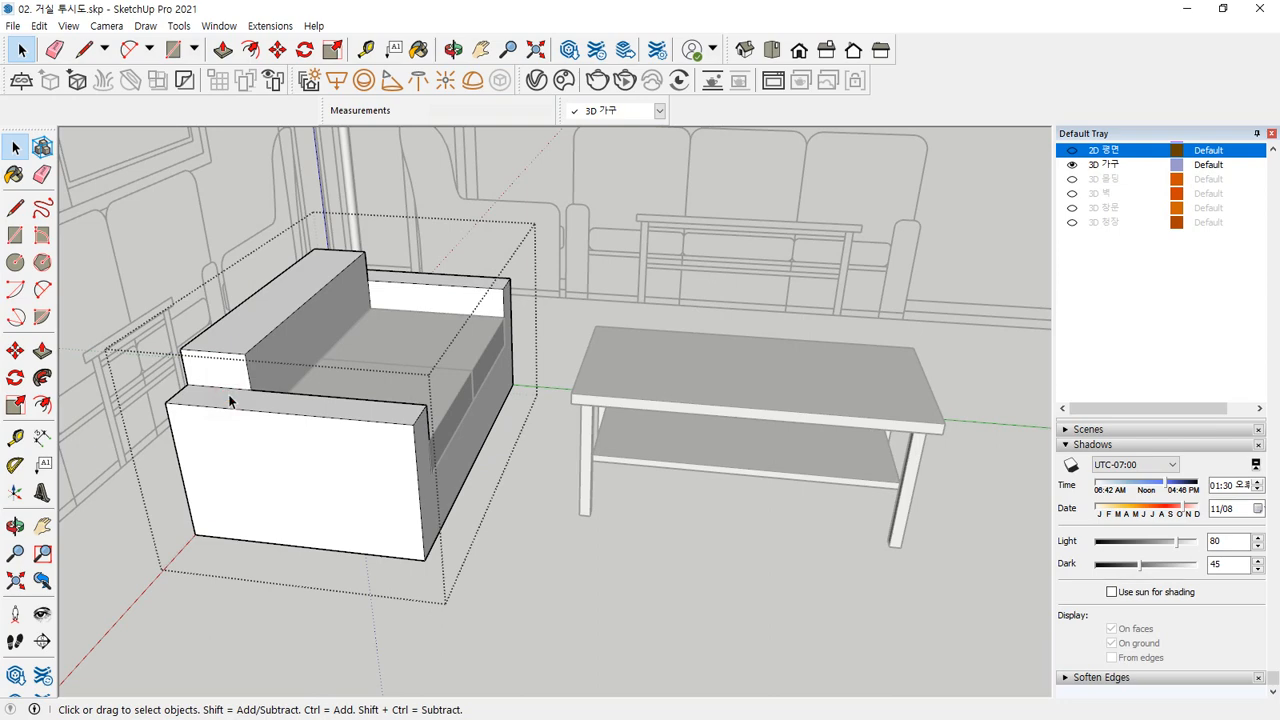
key(p)
click(229, 395)
click(275, 427)
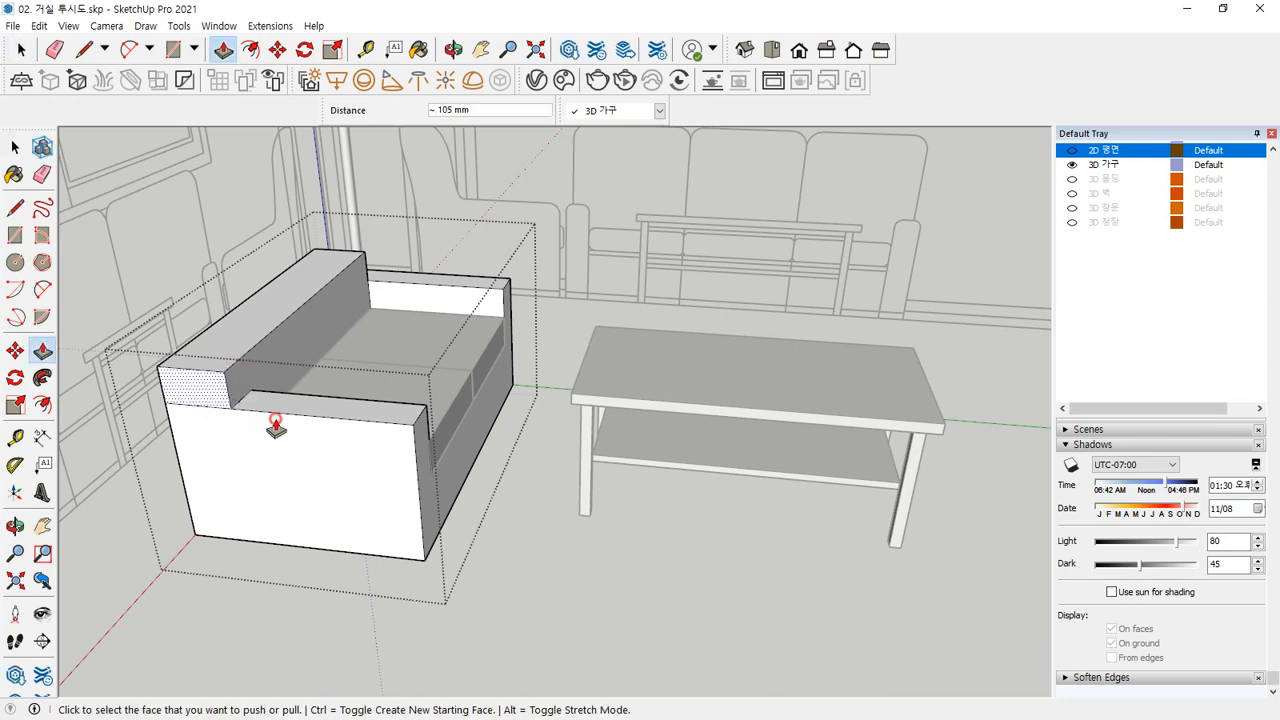
middle_drag(275, 427, 794, 286)
click(789, 285)
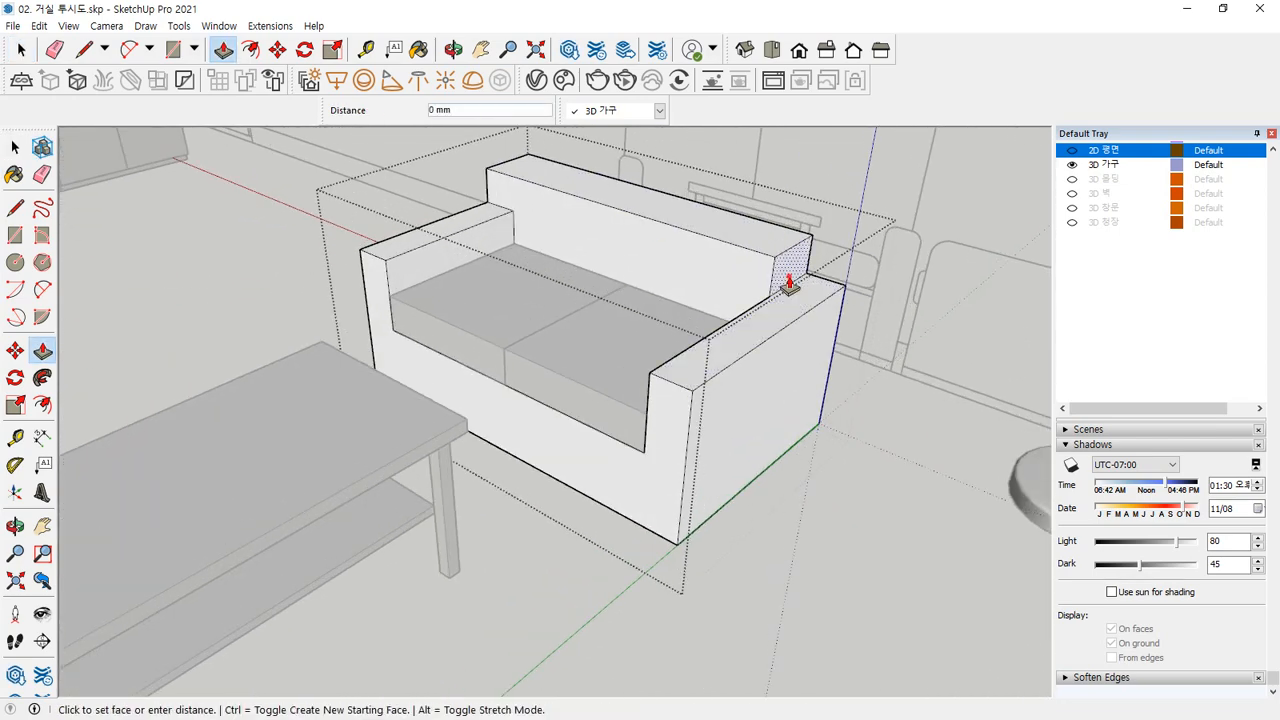
click(795, 332)
Step: Raise the top face of the backrest to the height of the sofa profile in the elevation drawing
middle_drag(457, 338, 477, 417)
click(449, 354)
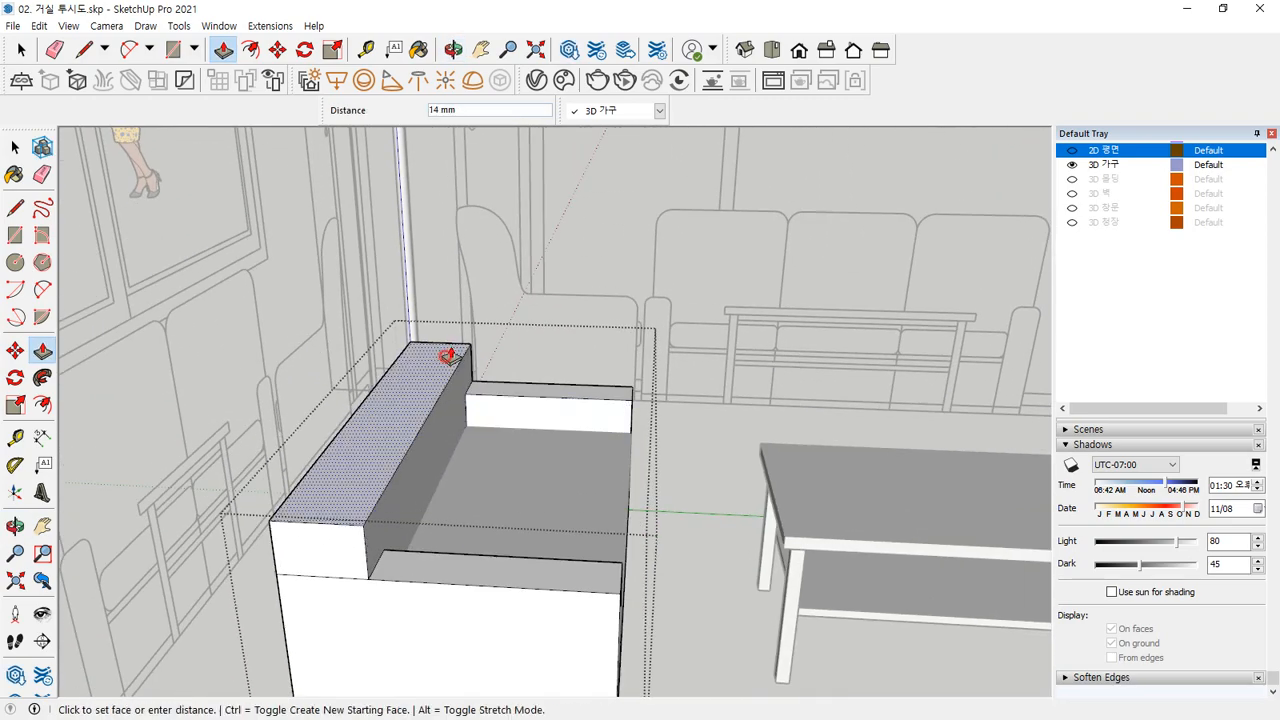
click(474, 214)
Step: Erase the seam edges between the backrest's ends and the outer sides of the armrests
mouse_move(371, 566)
middle_down()
mouse_move(286, 523)
mouse_move(583, 474)
mouse_move(814, 488)
mouse_move(651, 457)
mouse_move(691, 449)
mouse_move(533, 498)
mouse_move(334, 466)
mouse_move(370, 458)
middle_up()
key(e)
scroll(286, 514, down, 3)
Step: Measure the thickness of the backrest along its top end edge
key(t)
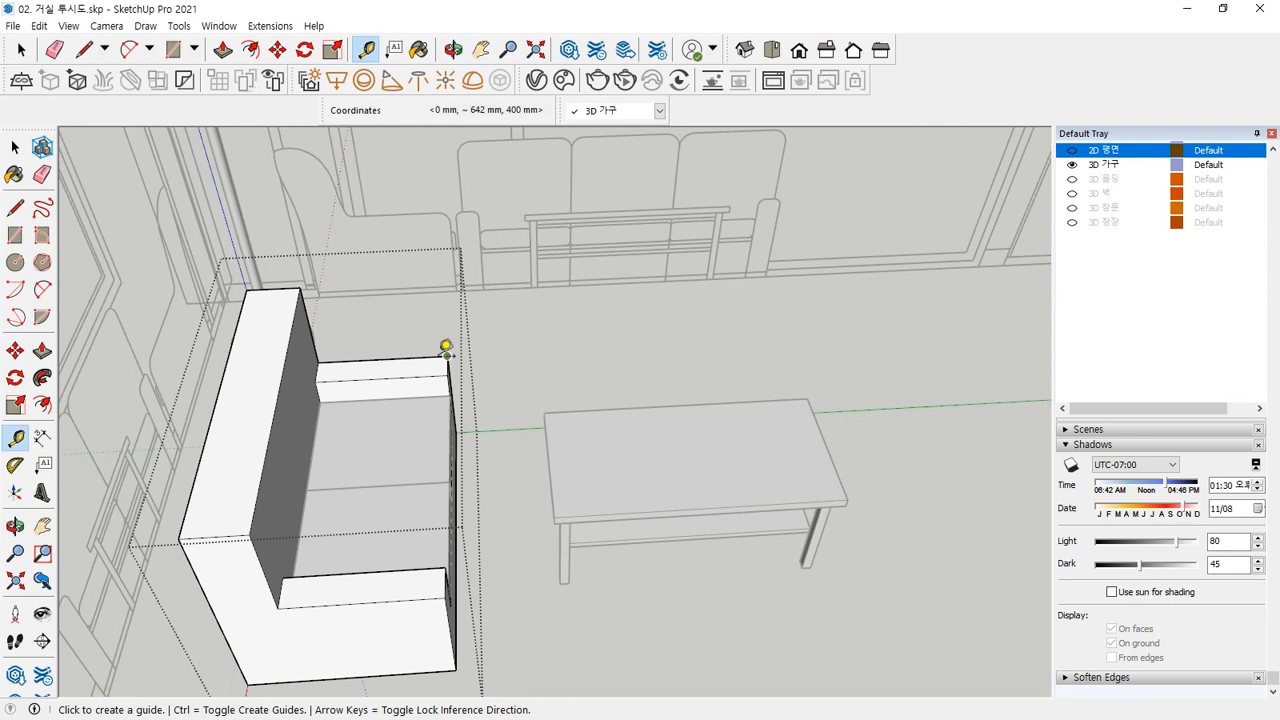
click(446, 352)
click(448, 365)
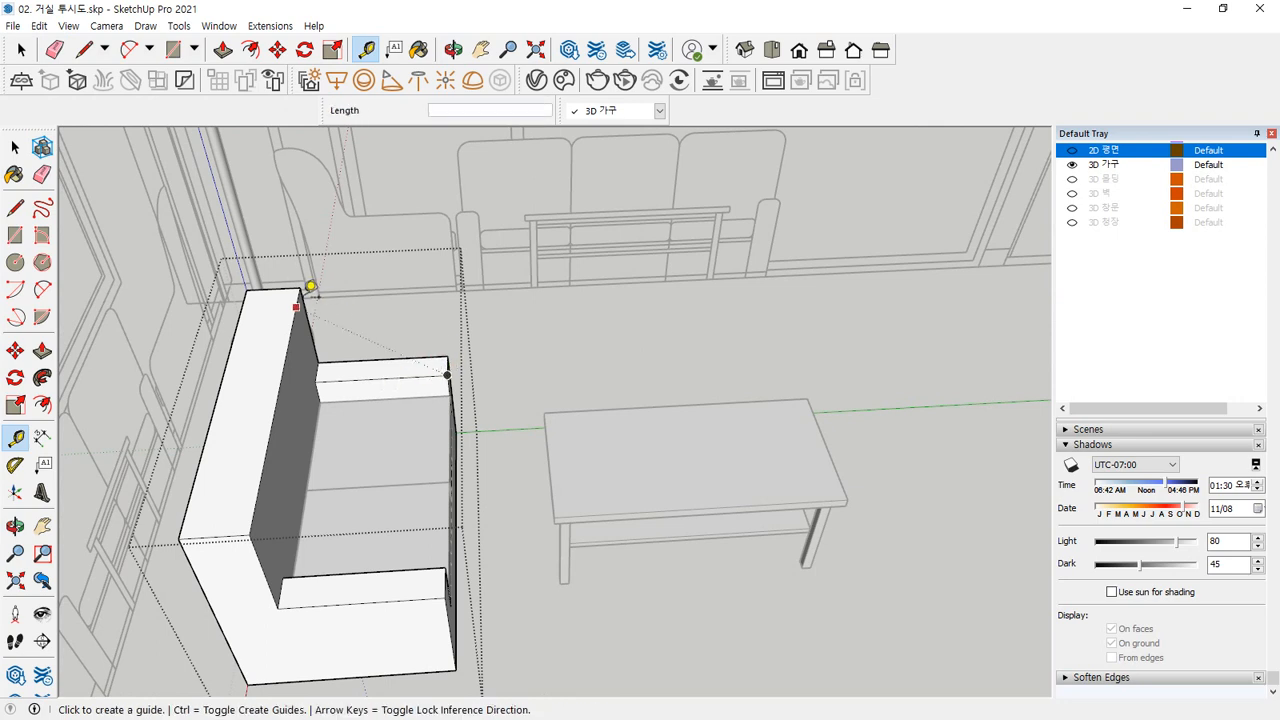
click(300, 288)
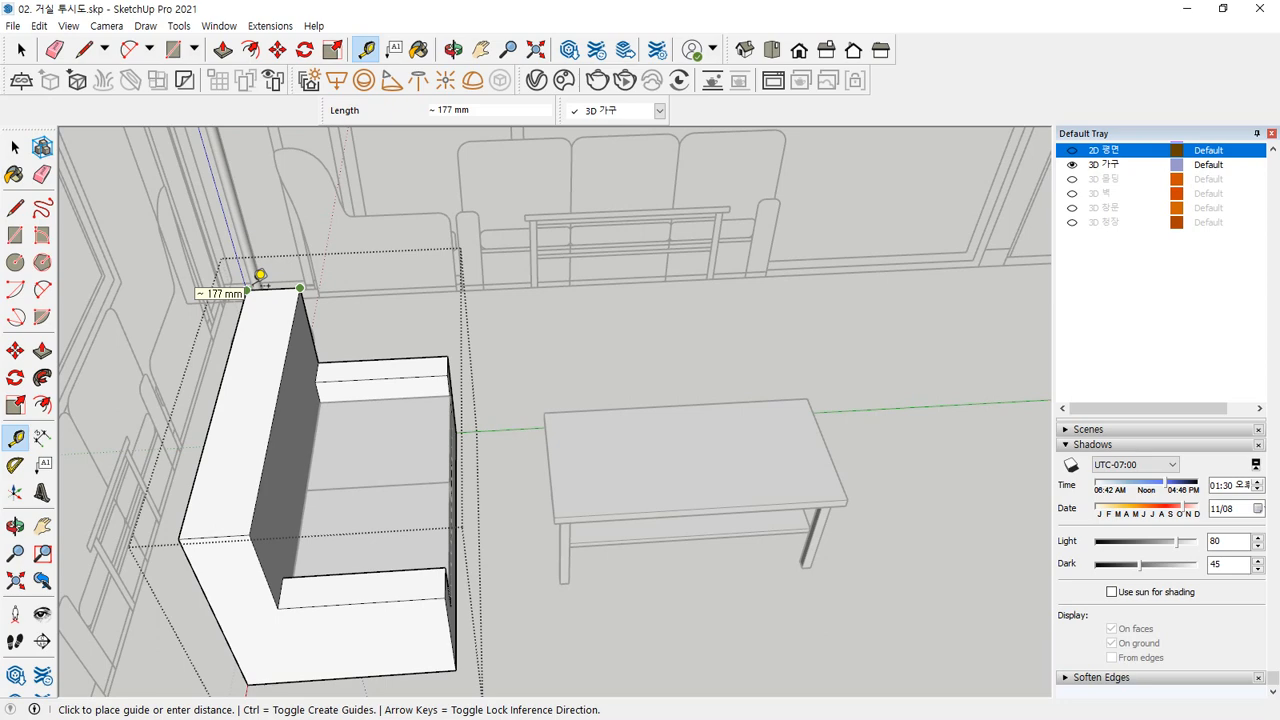
Step: Try pushing the sofa's rear face inward by 70 mm to thin the backrest
middle_drag(260, 274, 512, 350)
key(p)
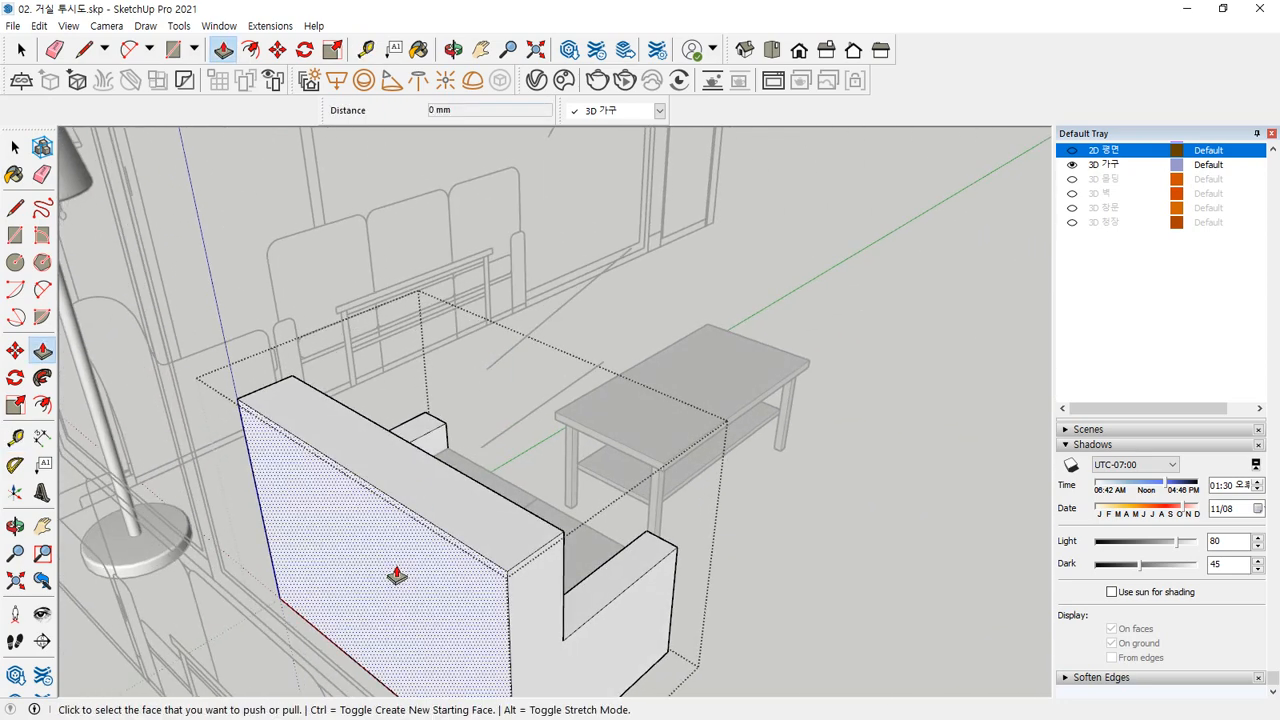
click(398, 573)
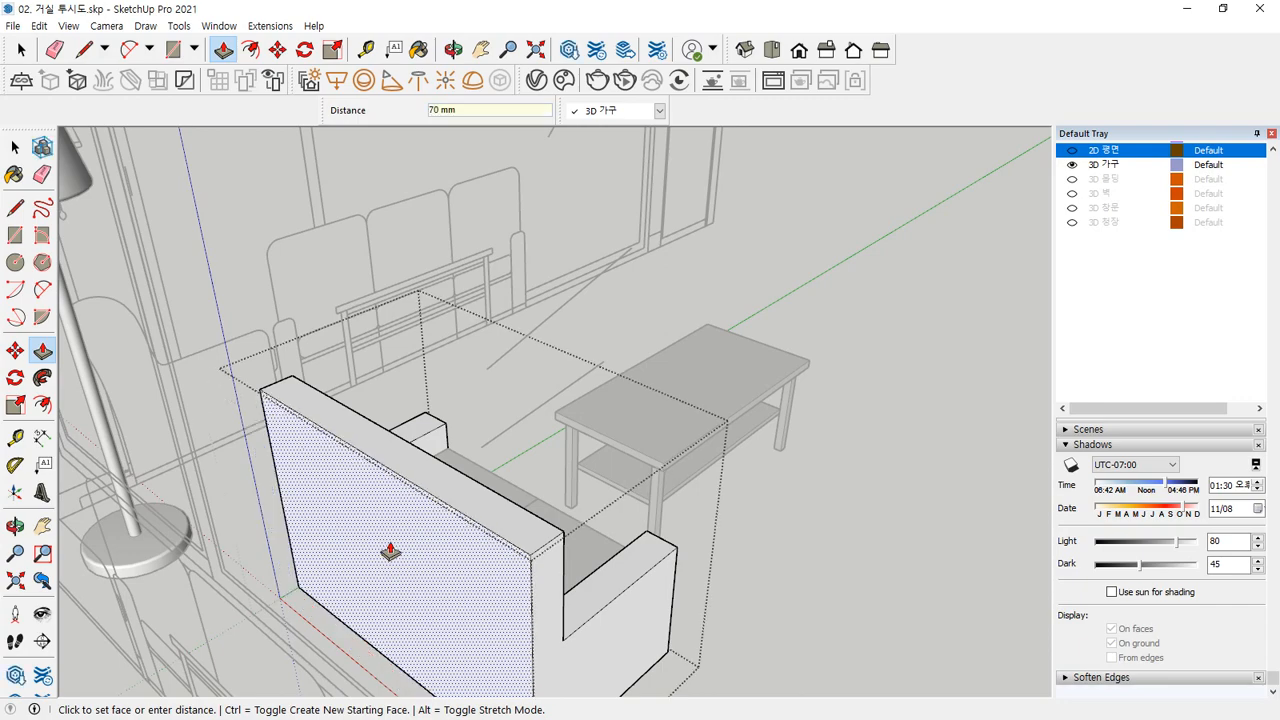
key(Return)
Step: Undo the 70 mm push and push the sofa's rear face inward 50 mm instead
middle_drag(477, 594, 431, 494)
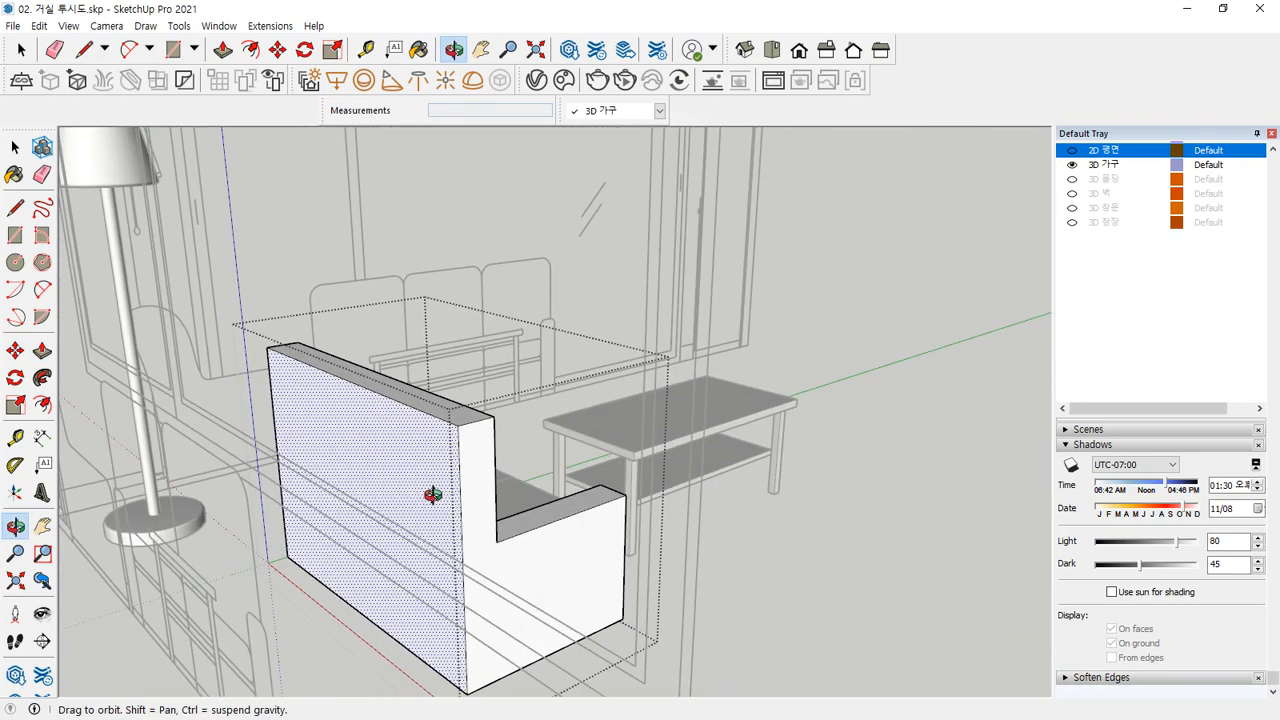
click(369, 529)
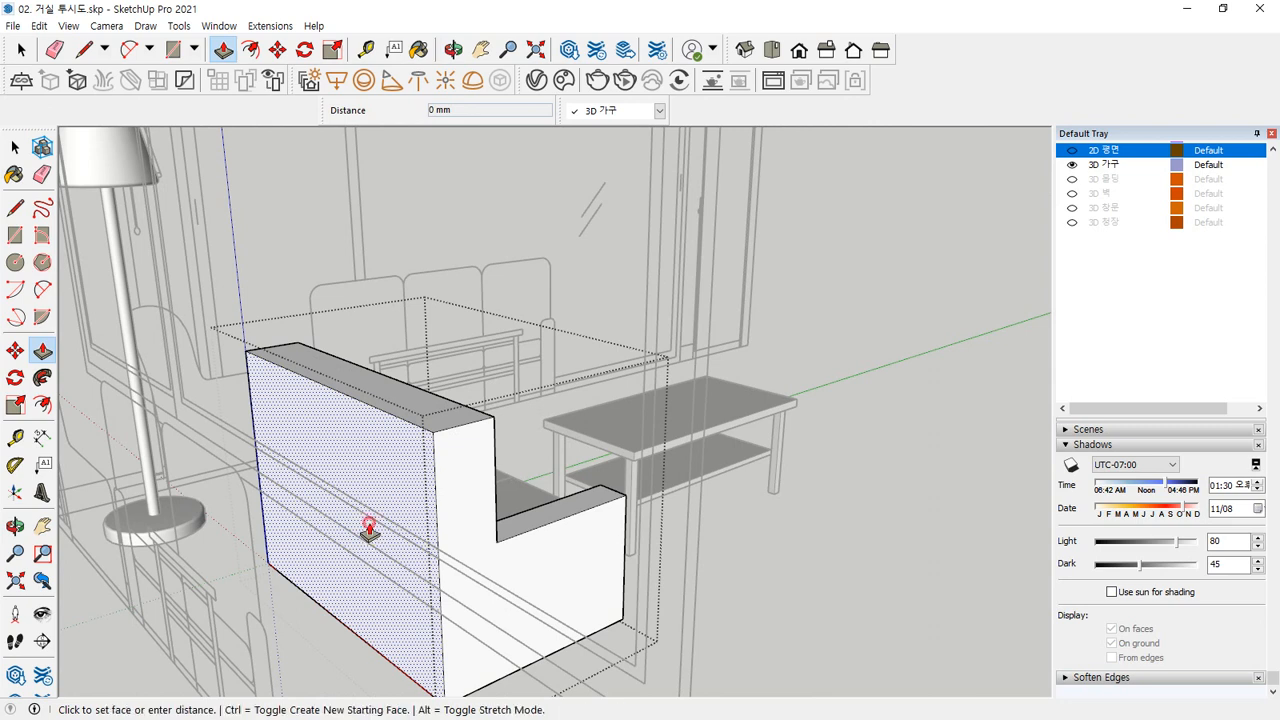
text(50)
key(Return)
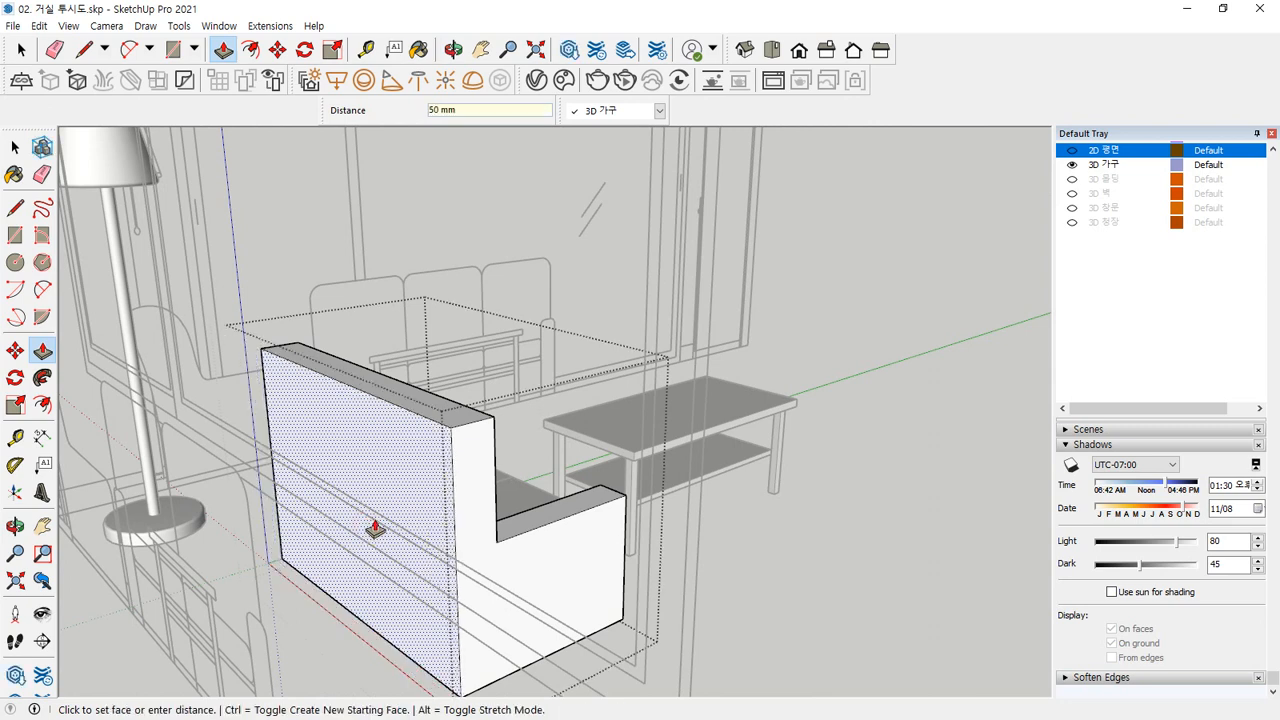
Step: Draw a horizontal line across the full width of the sofa's rear face at about armrest height
key(l)
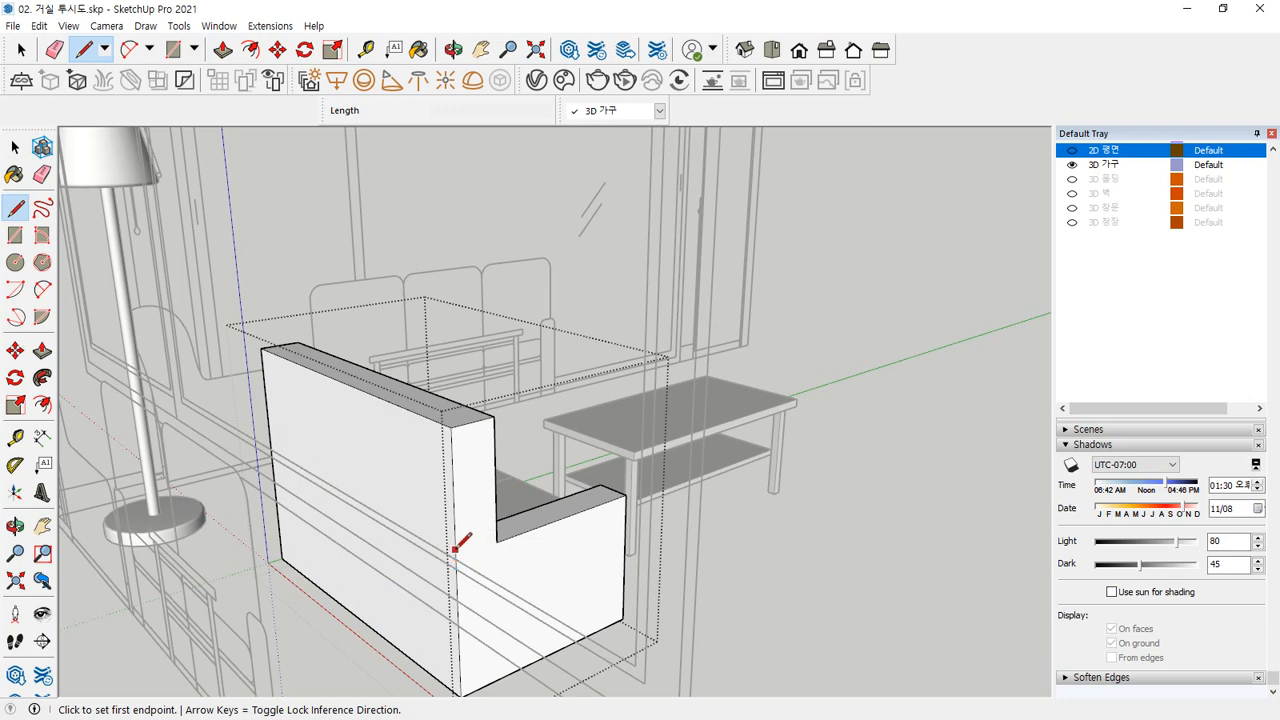
click(455, 532)
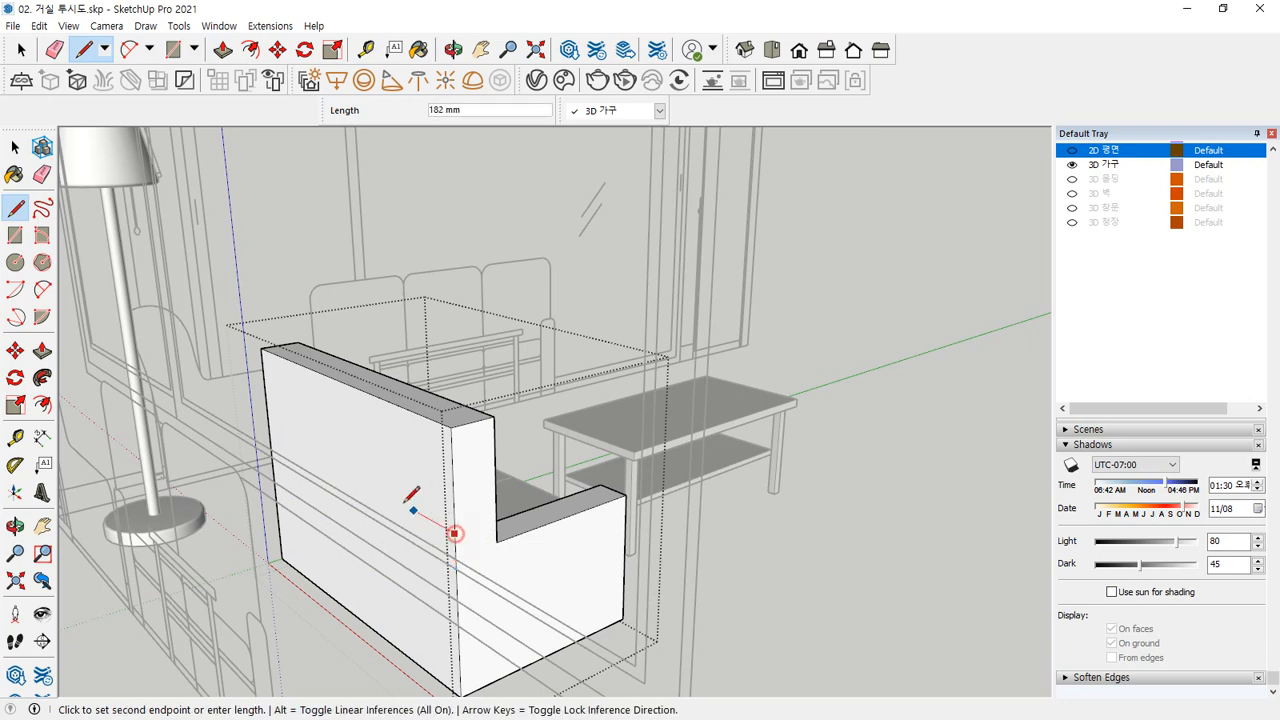
click(270, 428)
key(space)
Step: Move the backrest's top face 70 mm backward along the green axis so the upper back tilts
middle_drag(443, 451, 370, 448)
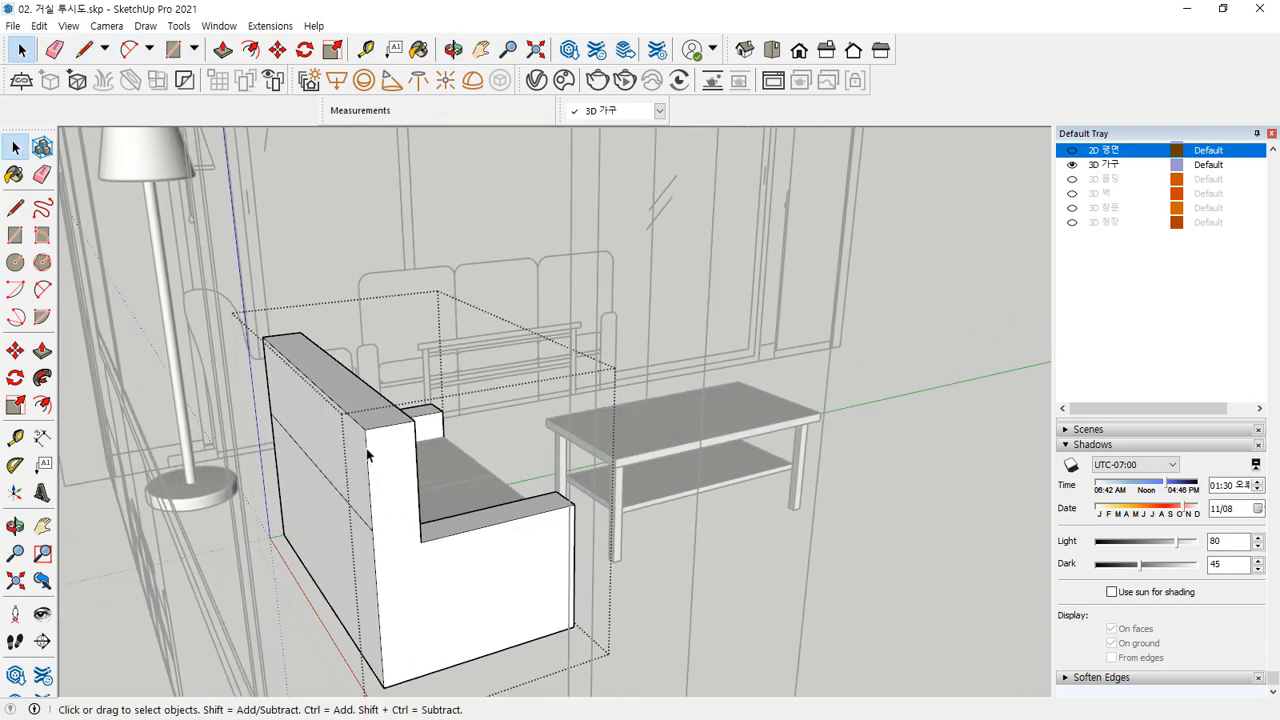
key(m)
key(space)
click(348, 394)
key(m)
click(366, 432)
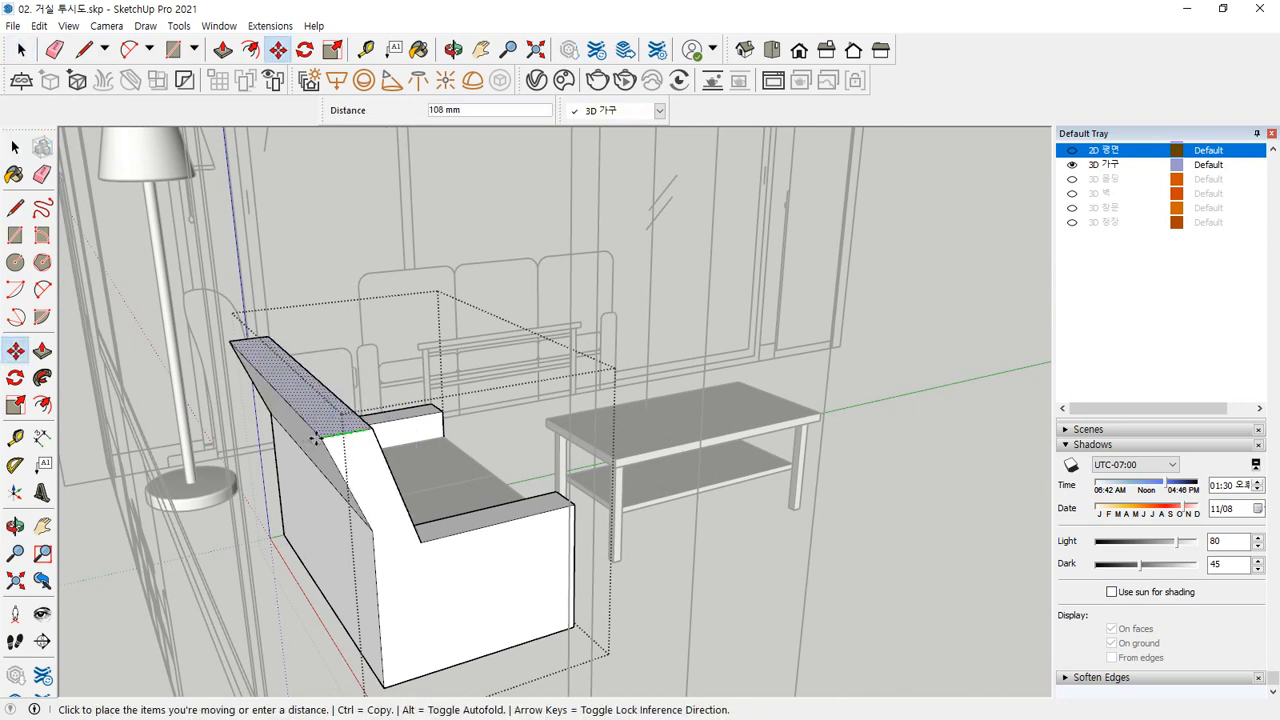
middle_drag(290, 428, 206, 334)
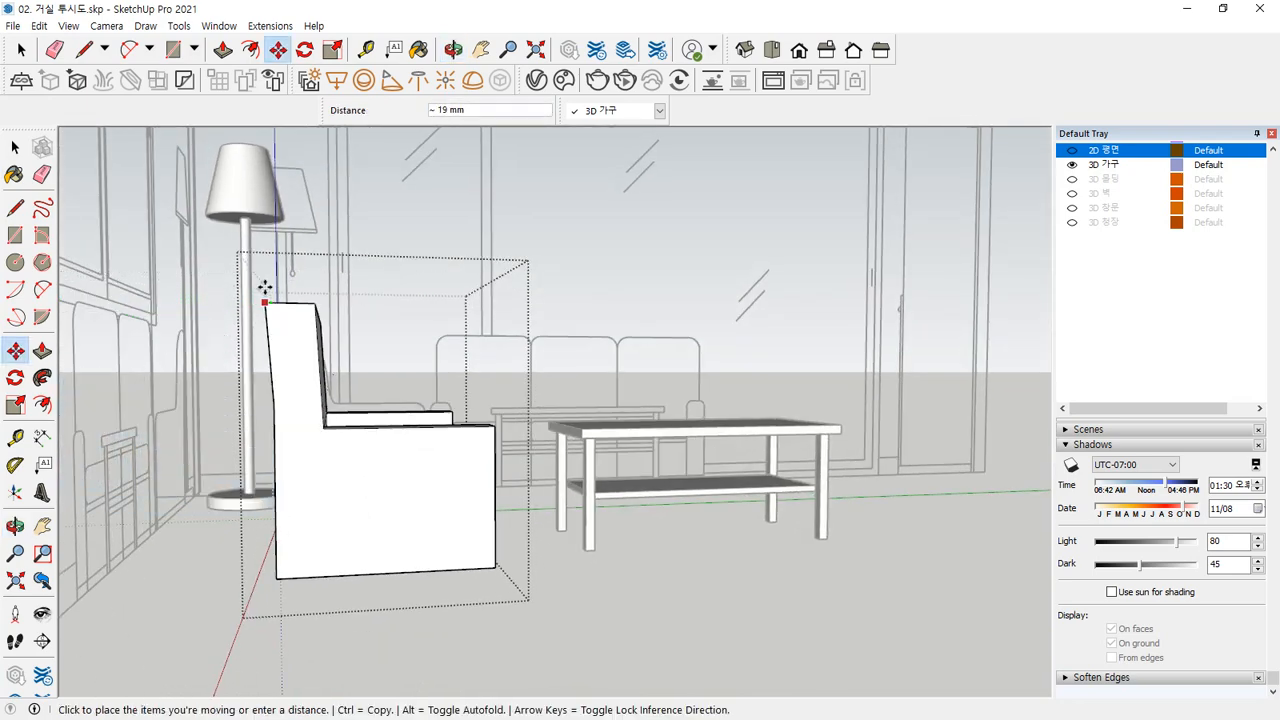
middle_drag(274, 334, 284, 372)
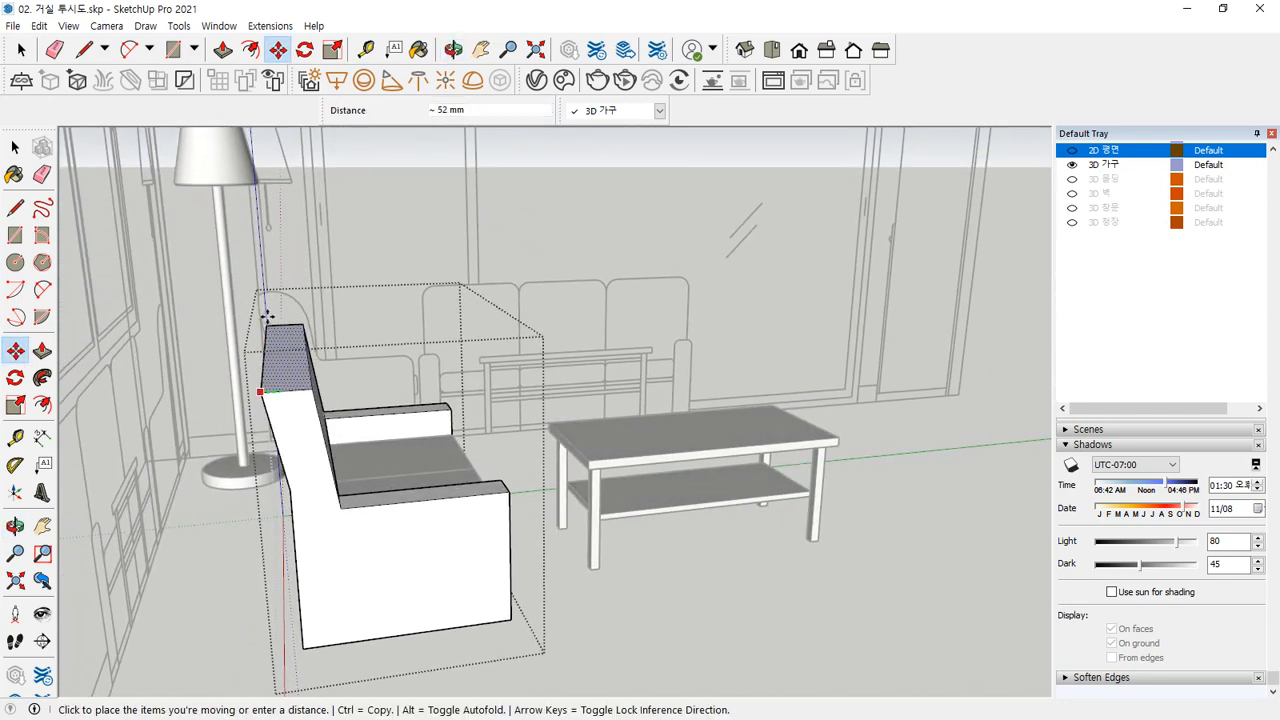
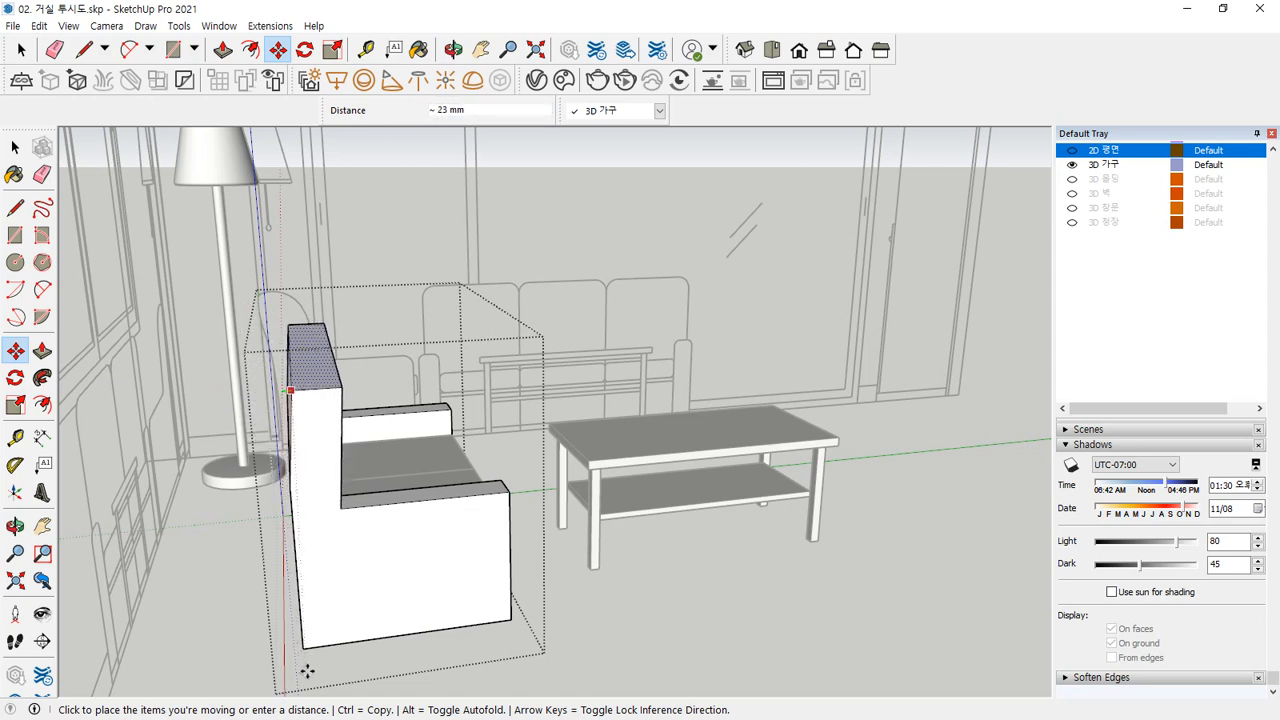
click(259, 643)
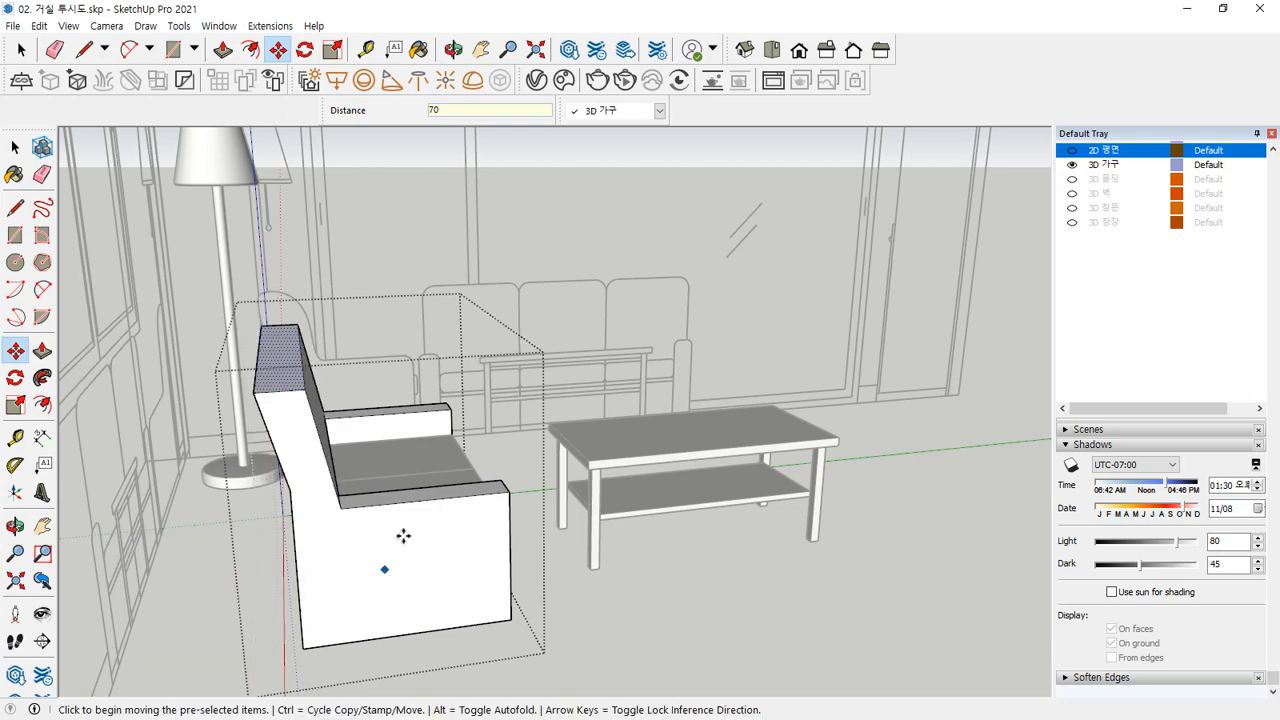
Step: Move the front top edge of the tilted backrest 27 mm backward along the green axis
middle_drag(403, 534, 280, 390)
key(space)
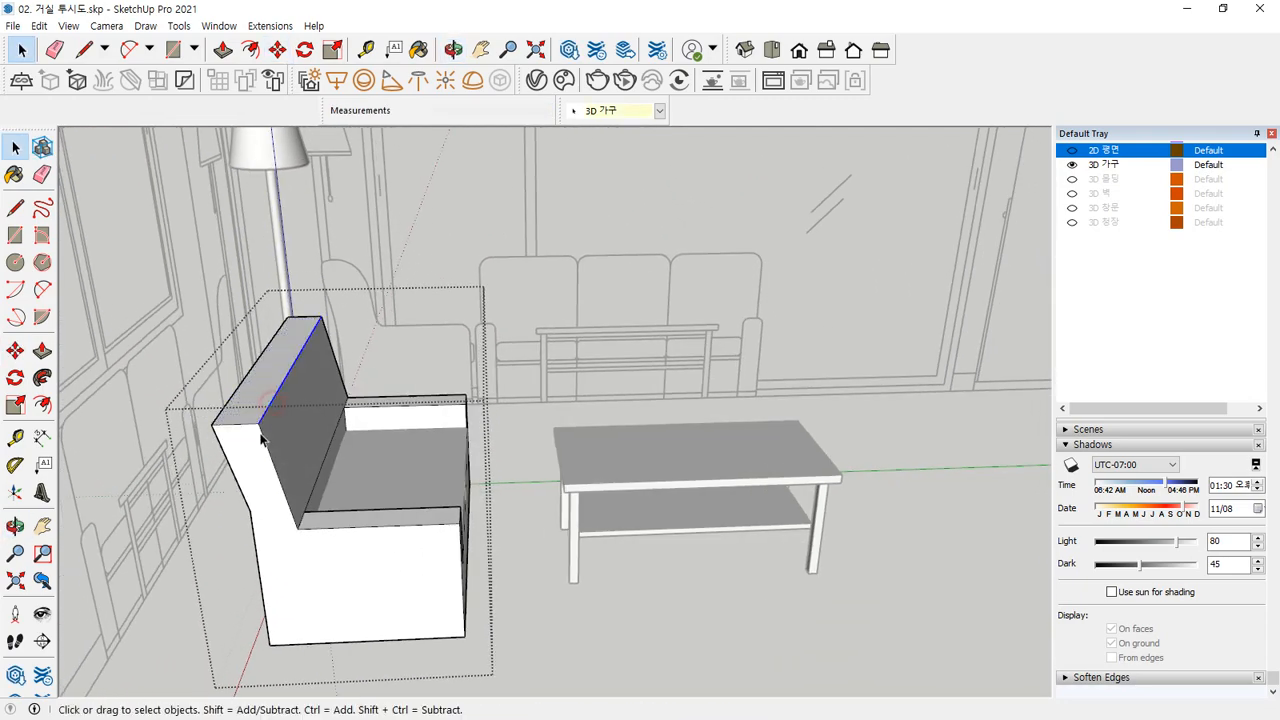
middle_drag(260, 440, 283, 372)
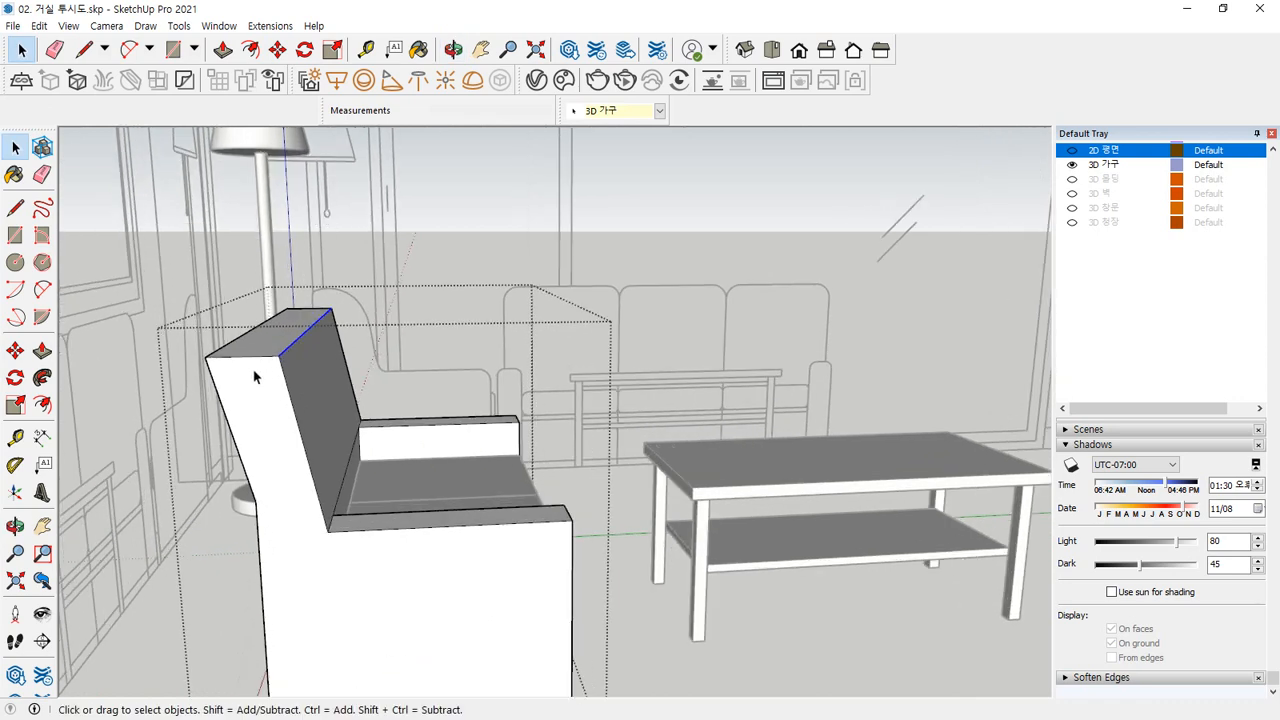
key(m)
click(277, 358)
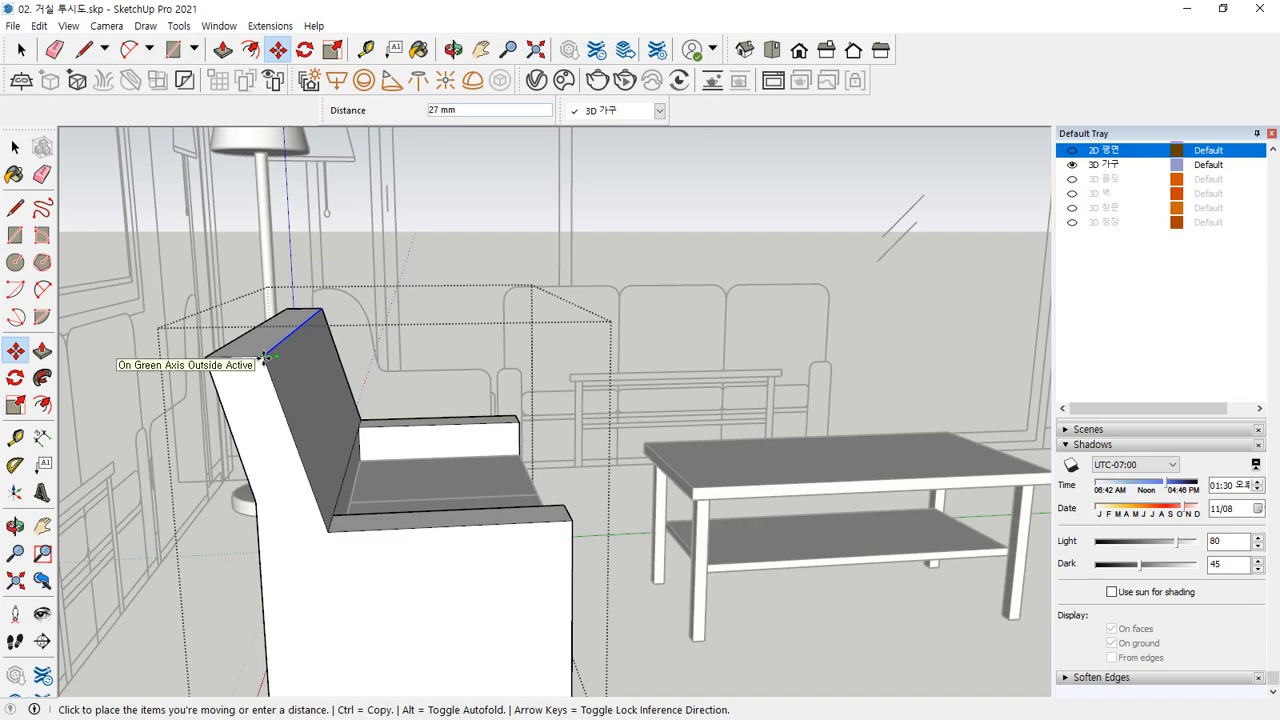
click(264, 358)
Step: Undo the backrest's tilt, the rear dividing line, the 50 mm thinning and the erasing of the seams
middle_drag(506, 451, 64, 465)
middle_drag(340, 430, 112, 499)
middle_drag(480, 385, 655, 405)
scroll(637, 377, up, 2)
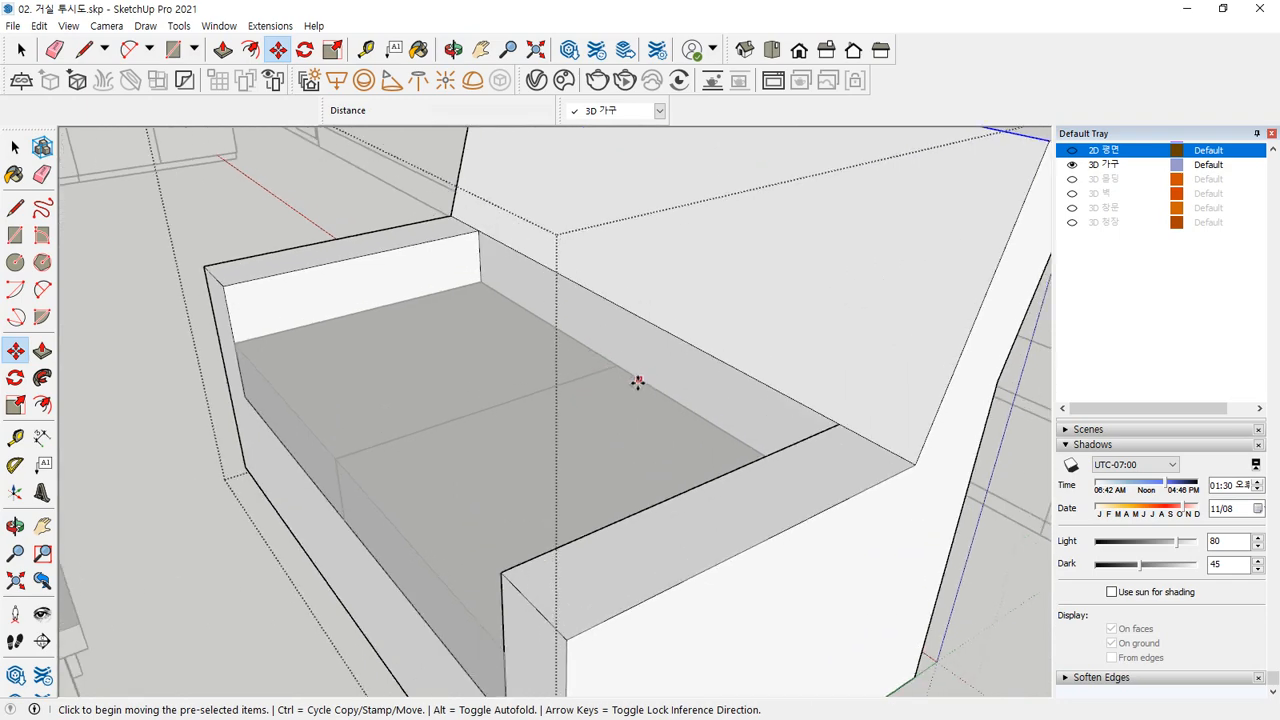
scroll(711, 388, up, 1)
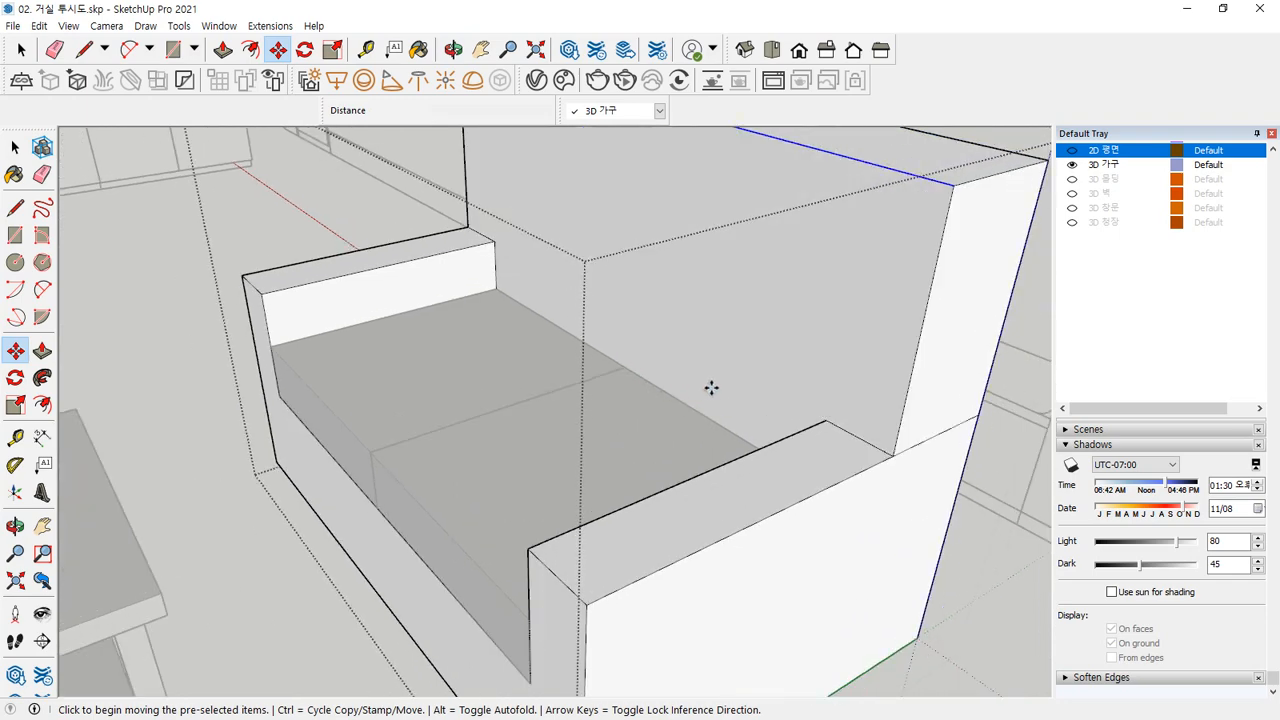
scroll(610, 396, down, 2)
scroll(617, 397, down, 2)
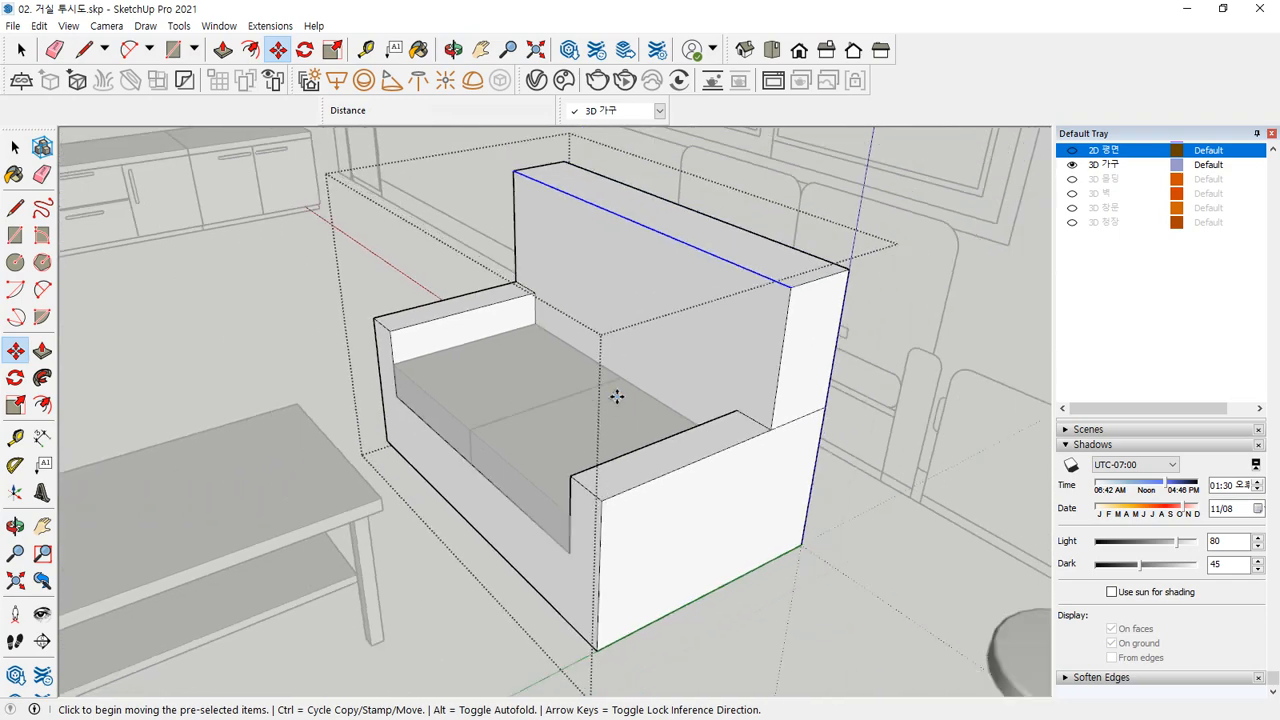
Step: Erase the seam edge between backrest and armrest on both outer sides of the sofa, and leave the group
scroll(800, 423, up, 1)
key(e)
key(space)
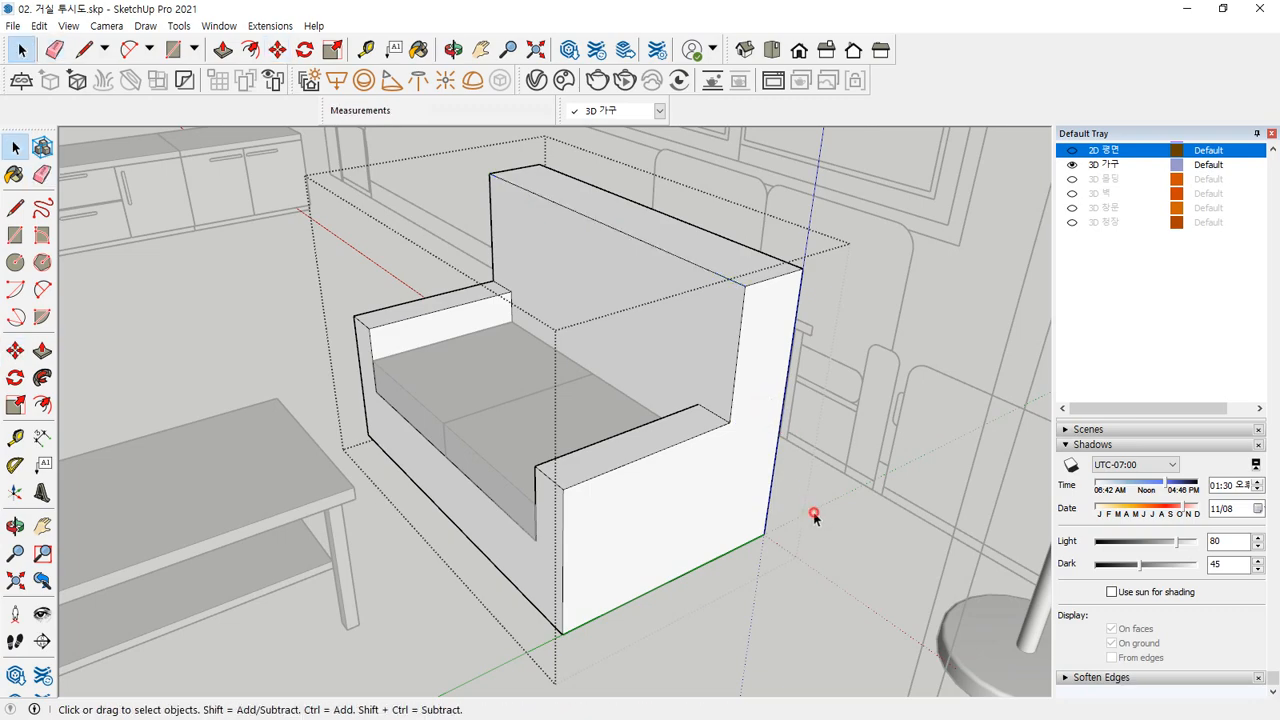
middle_drag(814, 514, 545, 393)
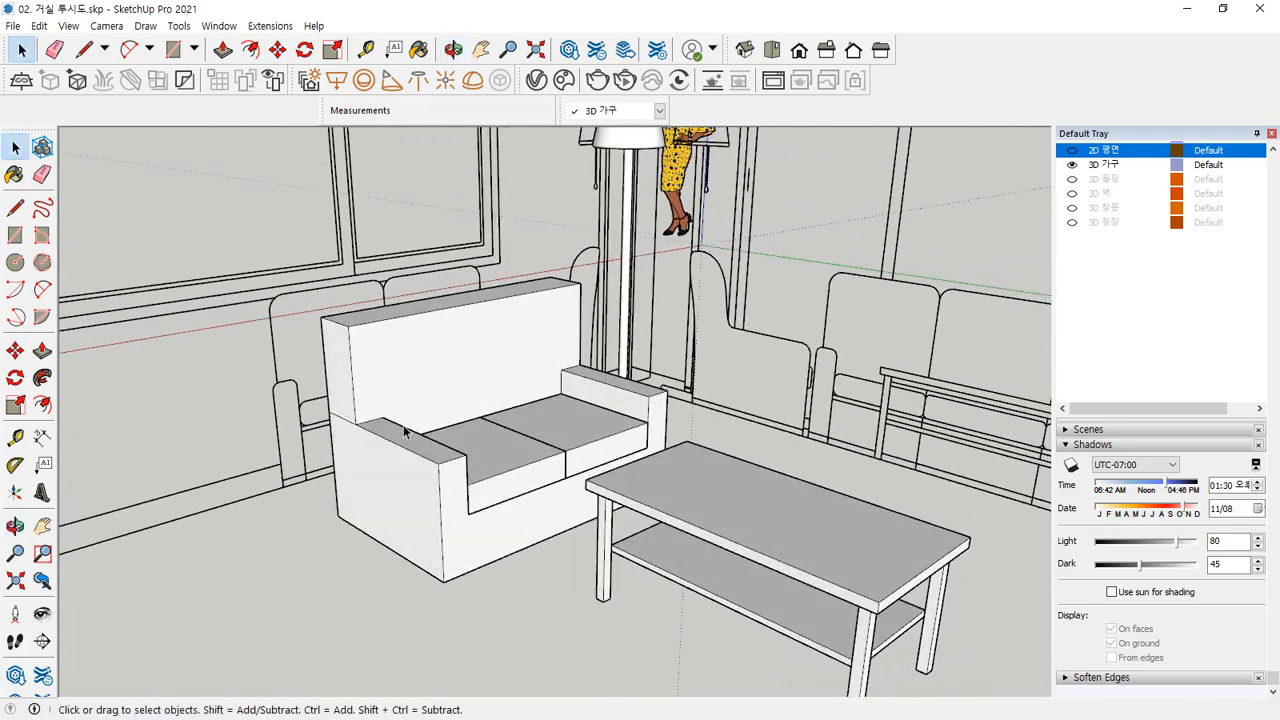
double_click(360, 428)
scroll(355, 423, up, 3)
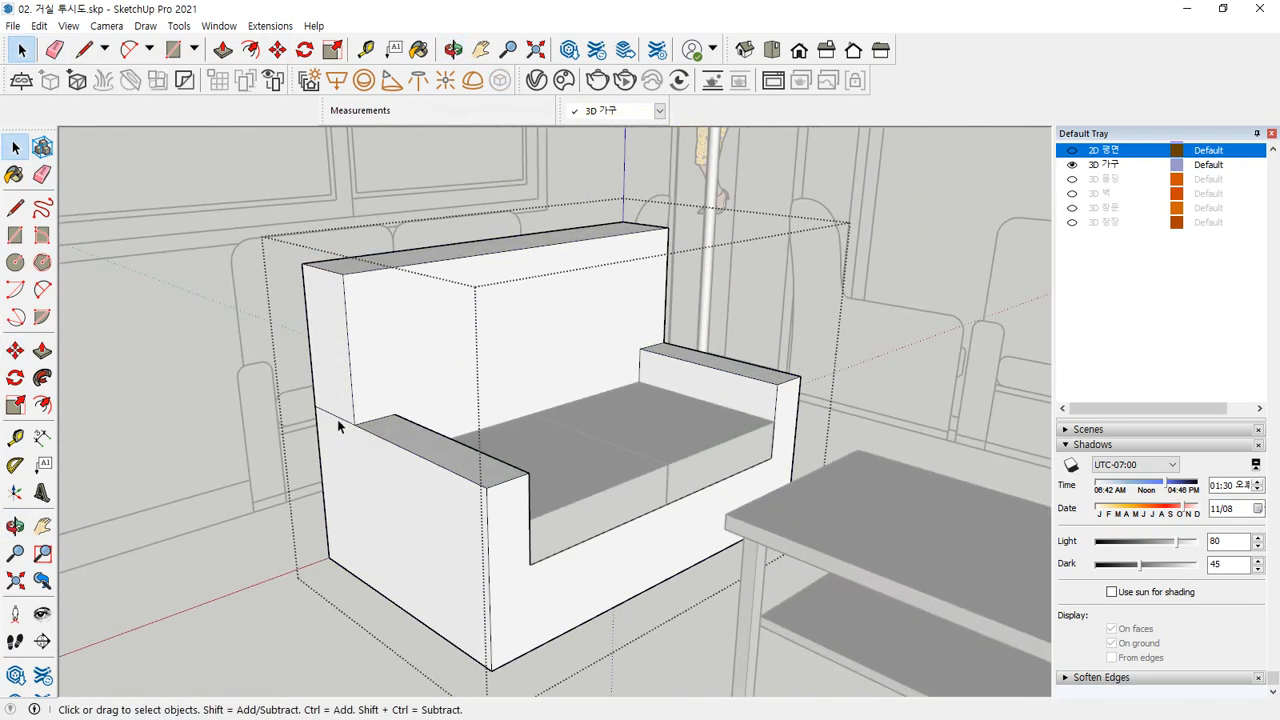
key(e)
click(337, 418)
key(space)
click(263, 584)
scroll(265, 581, down, 5)
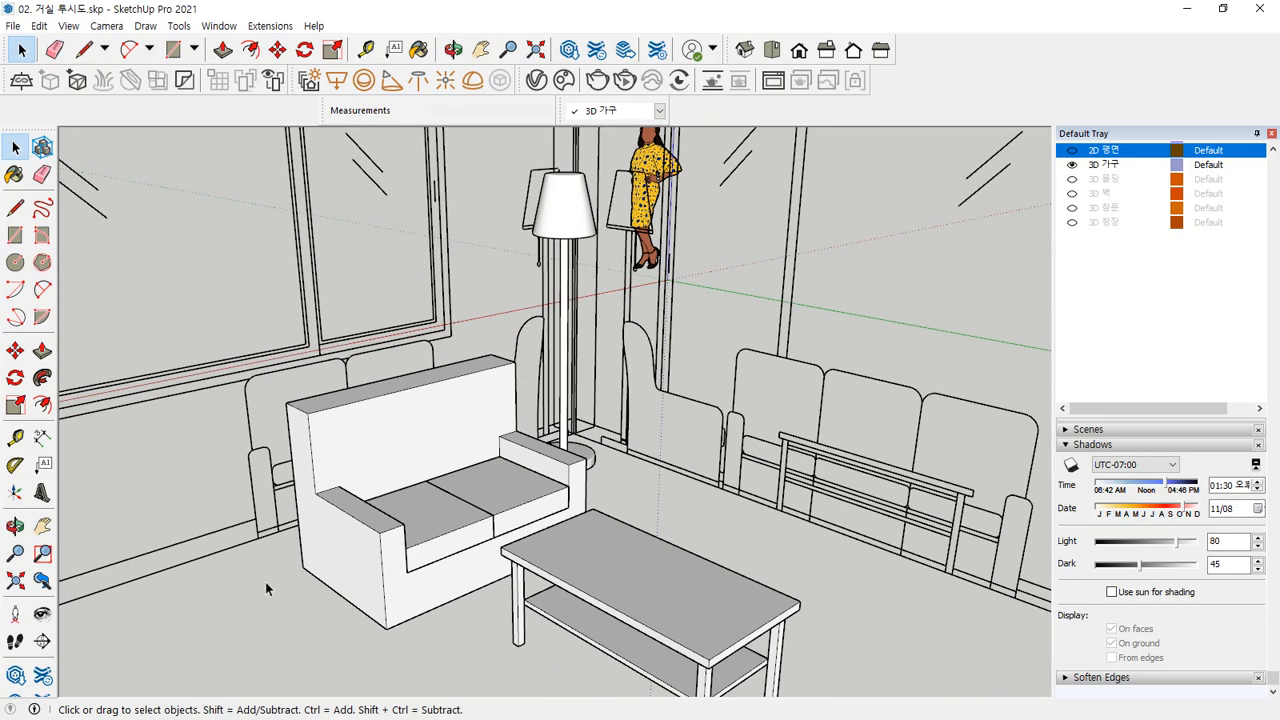
middle_drag(260, 569, 540, 492)
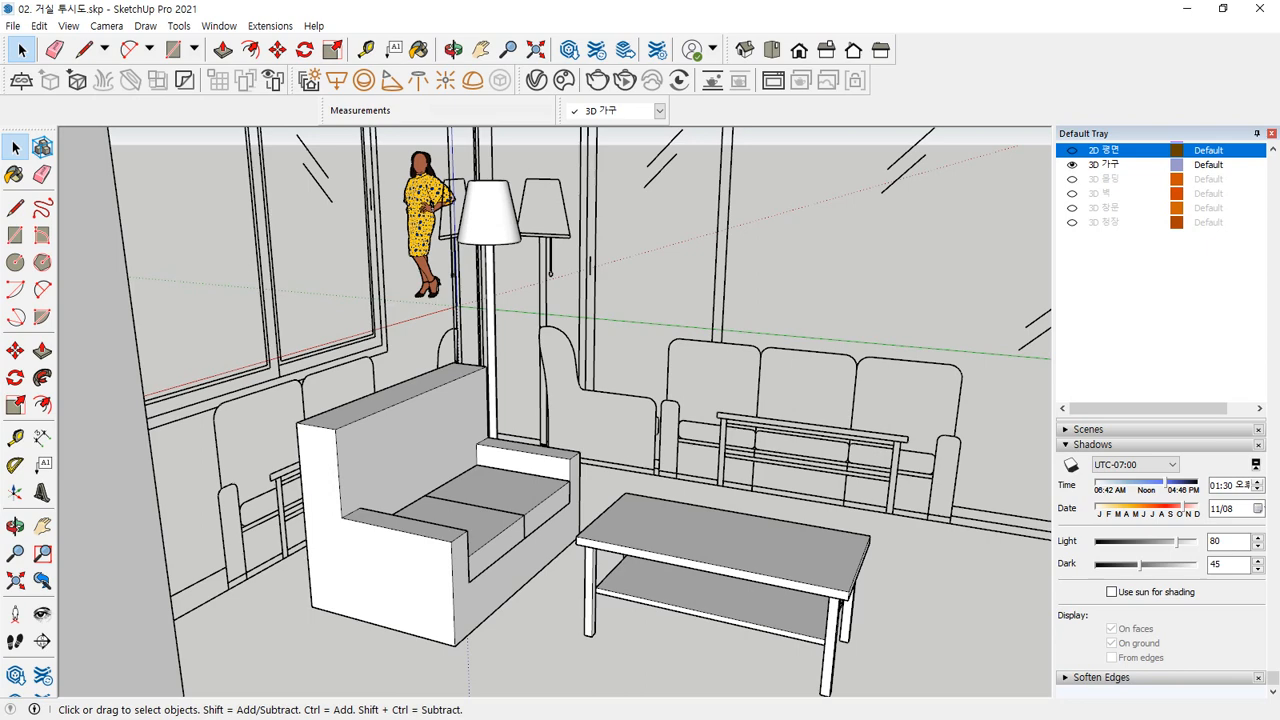
Step: Try to draw a vertical dividing line up the front of the three-seat sofa's backrest, outside and inside its group
middle_drag(737, 494, 728, 480)
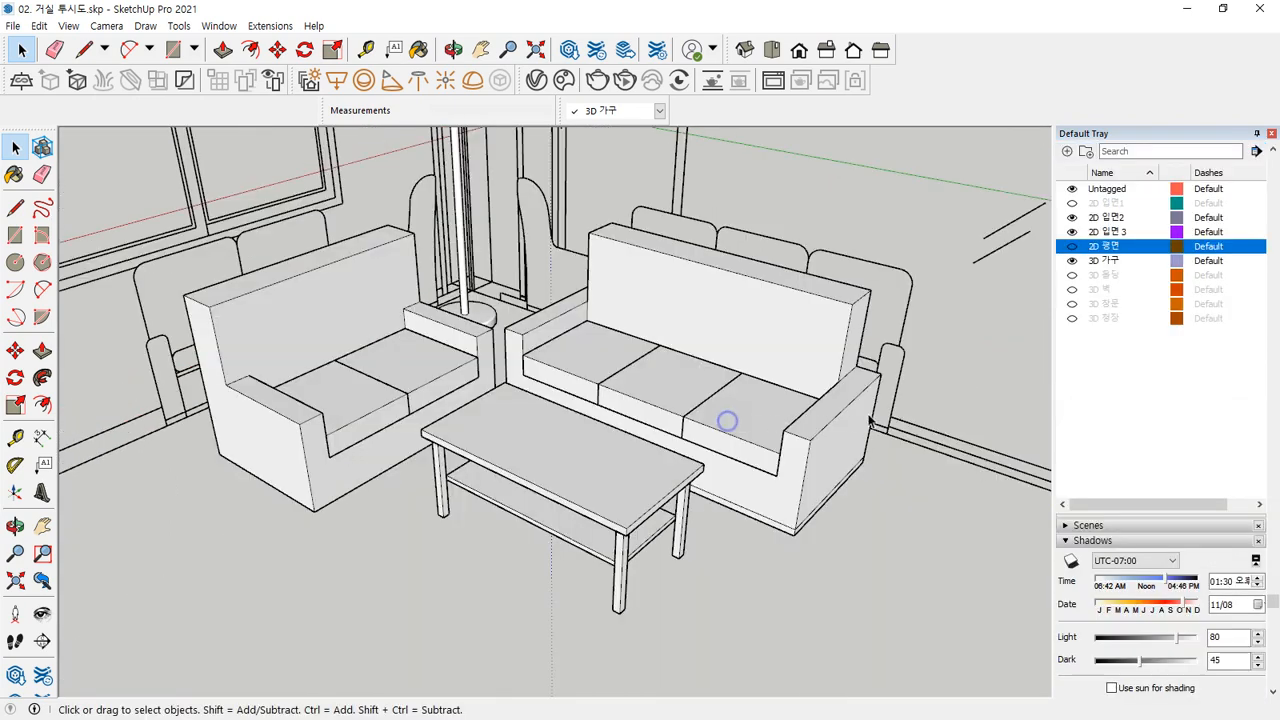
scroll(826, 434, down, 4)
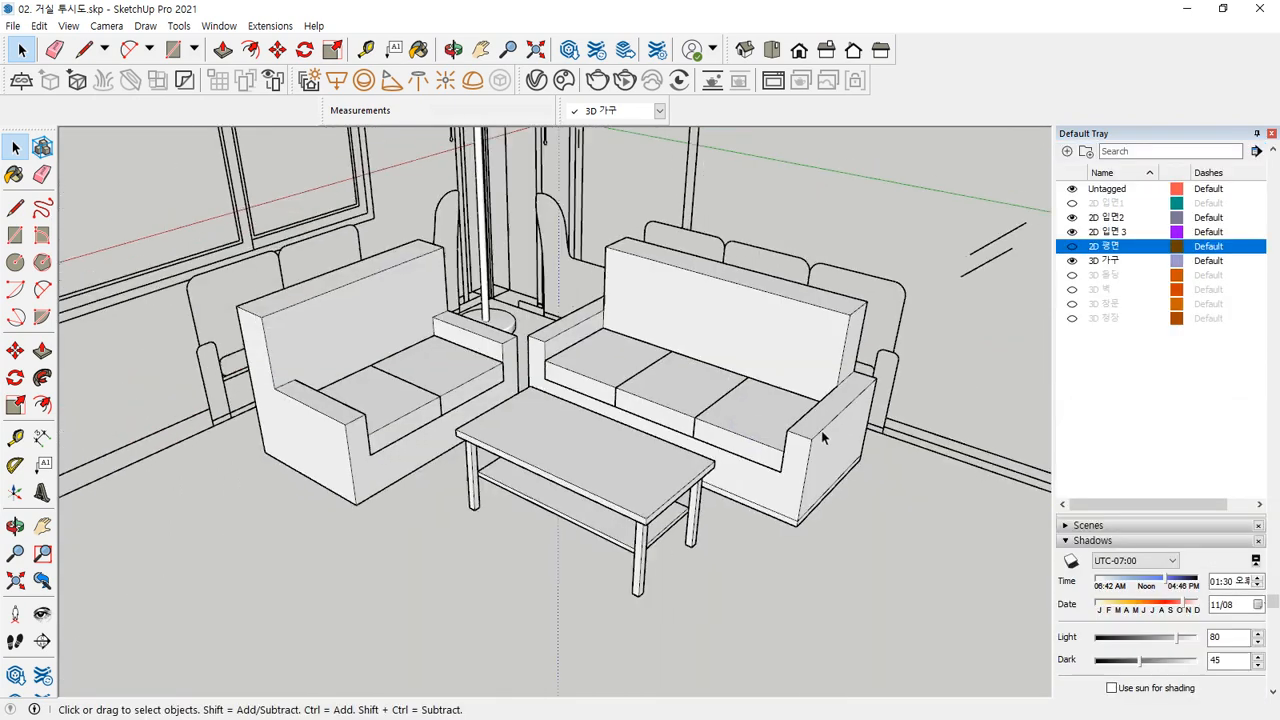
scroll(592, 492, up, 3)
scroll(805, 233, up, 5)
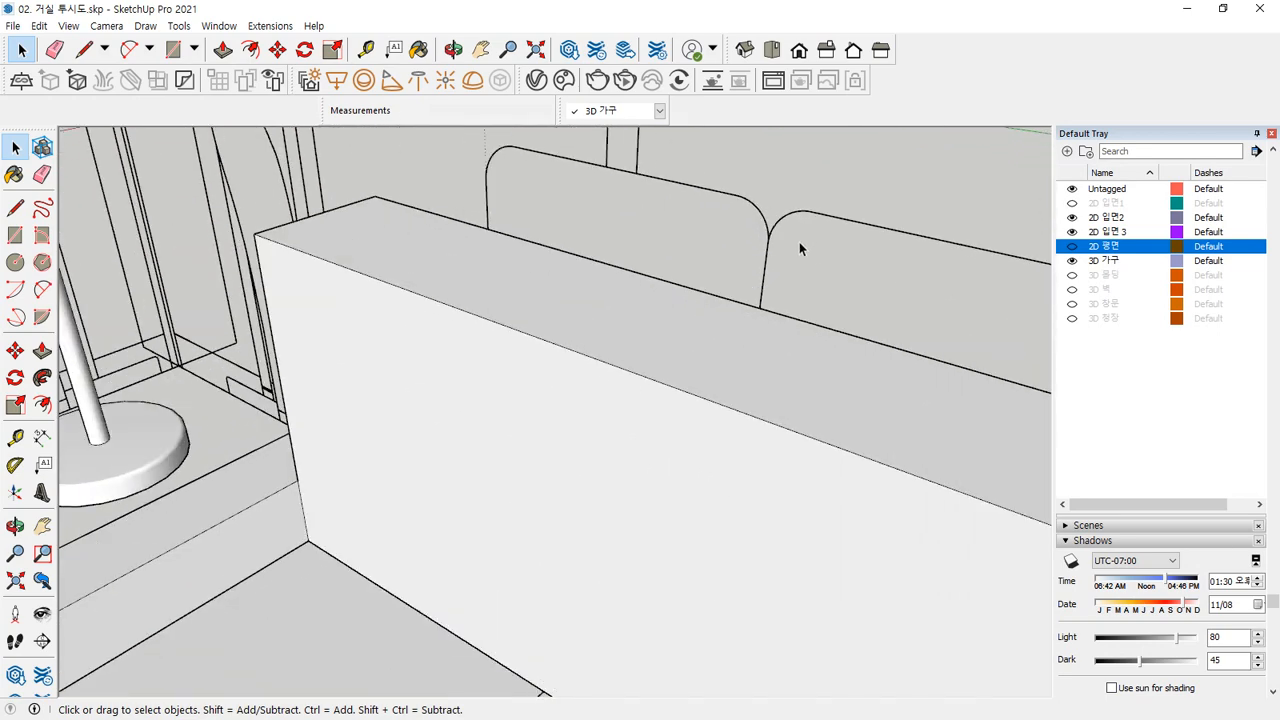
key(l)
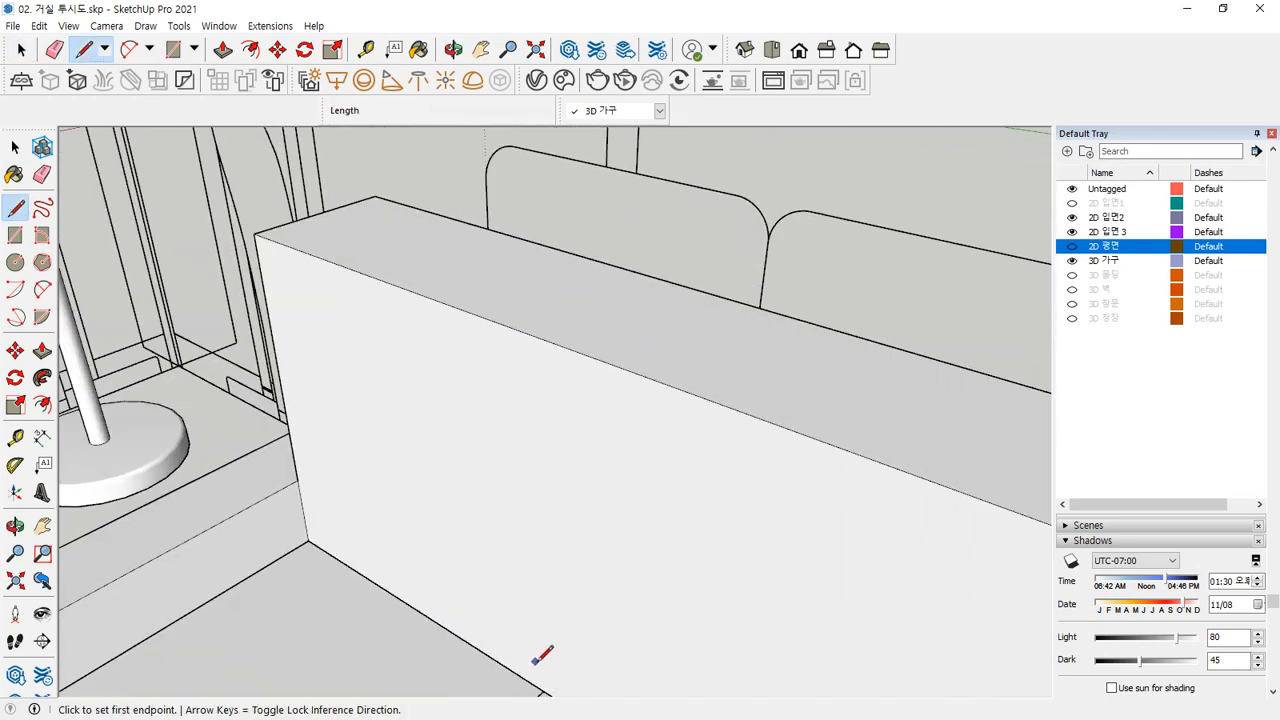
click(540, 688)
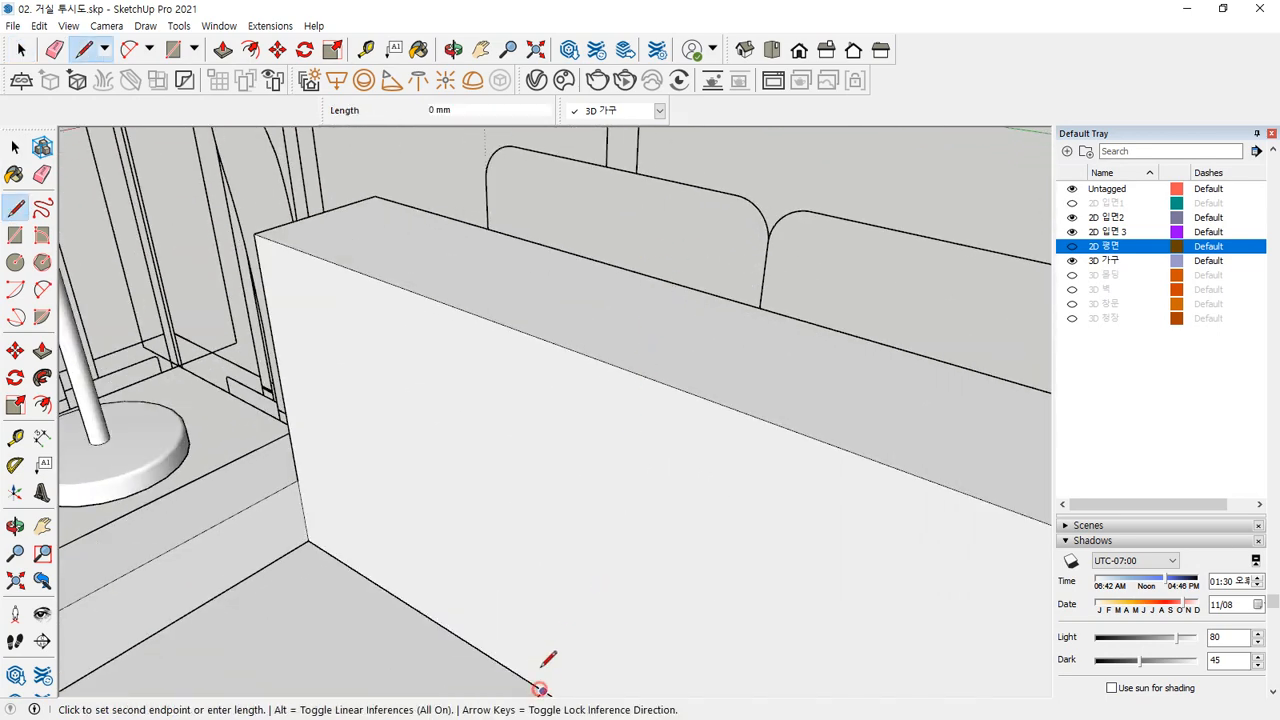
click(540, 338)
key(space)
click(620, 360)
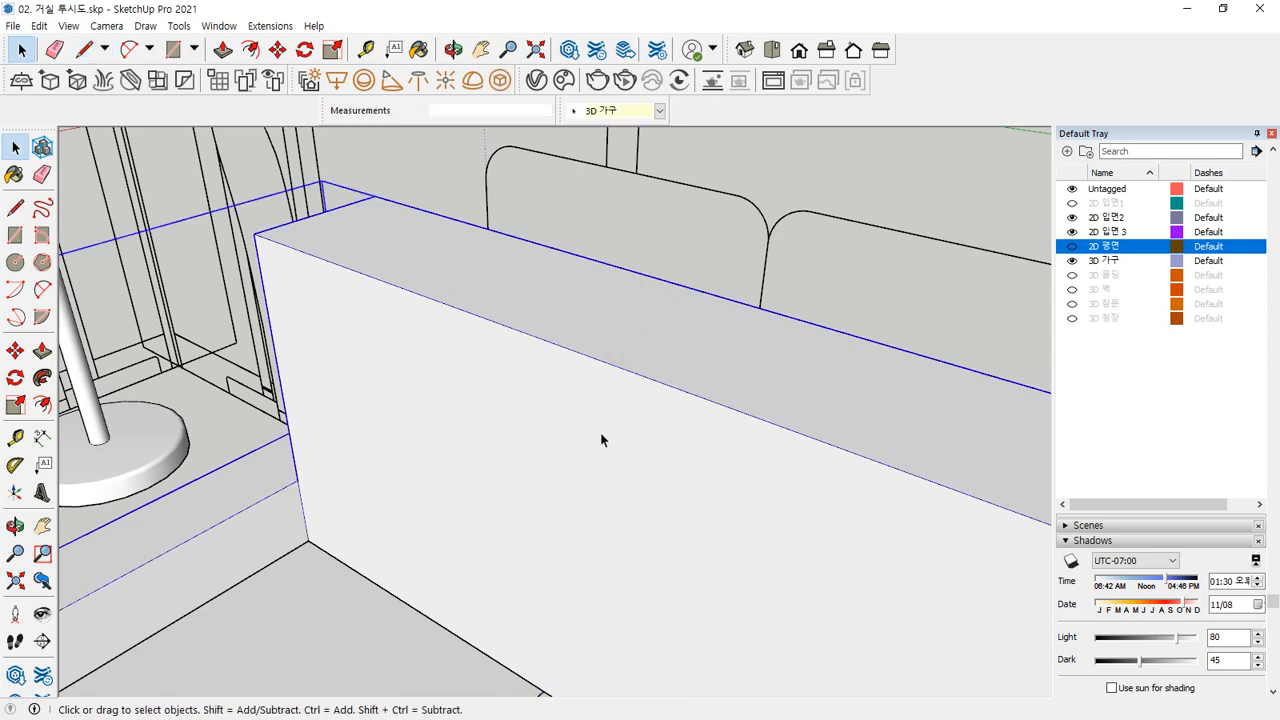
double_click(631, 374)
key(l)
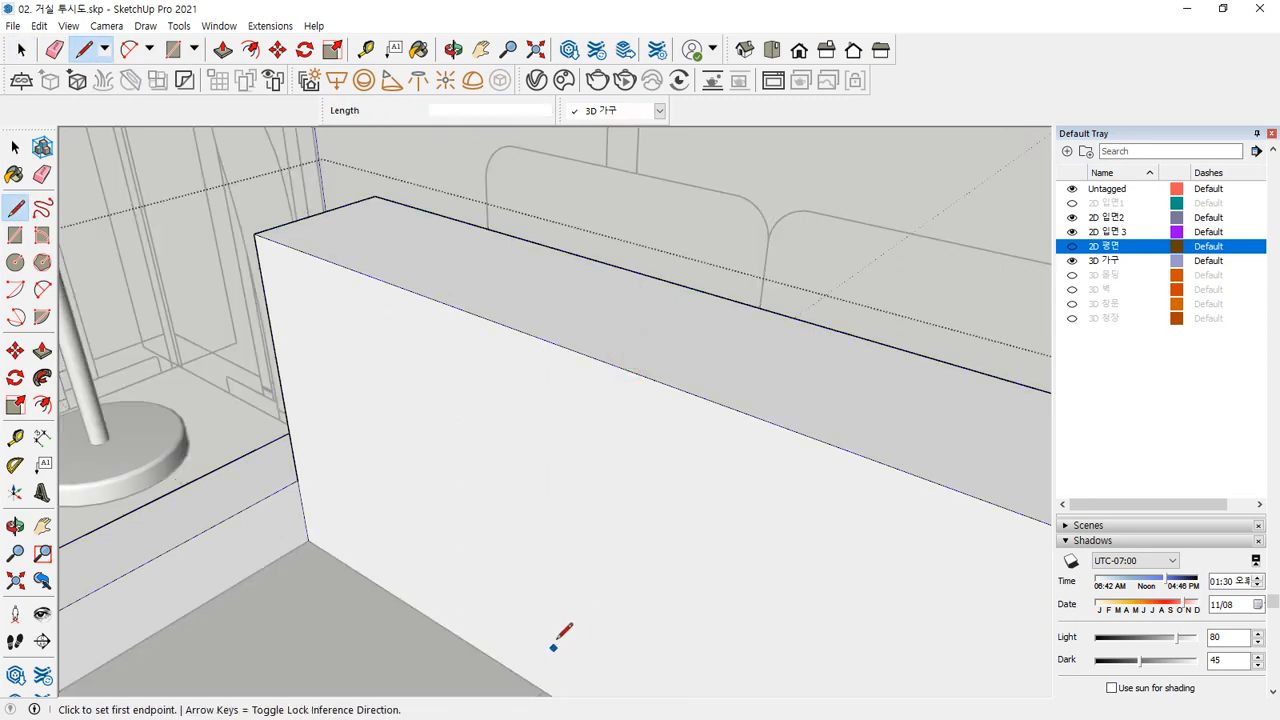
middle_drag(557, 634, 522, 598)
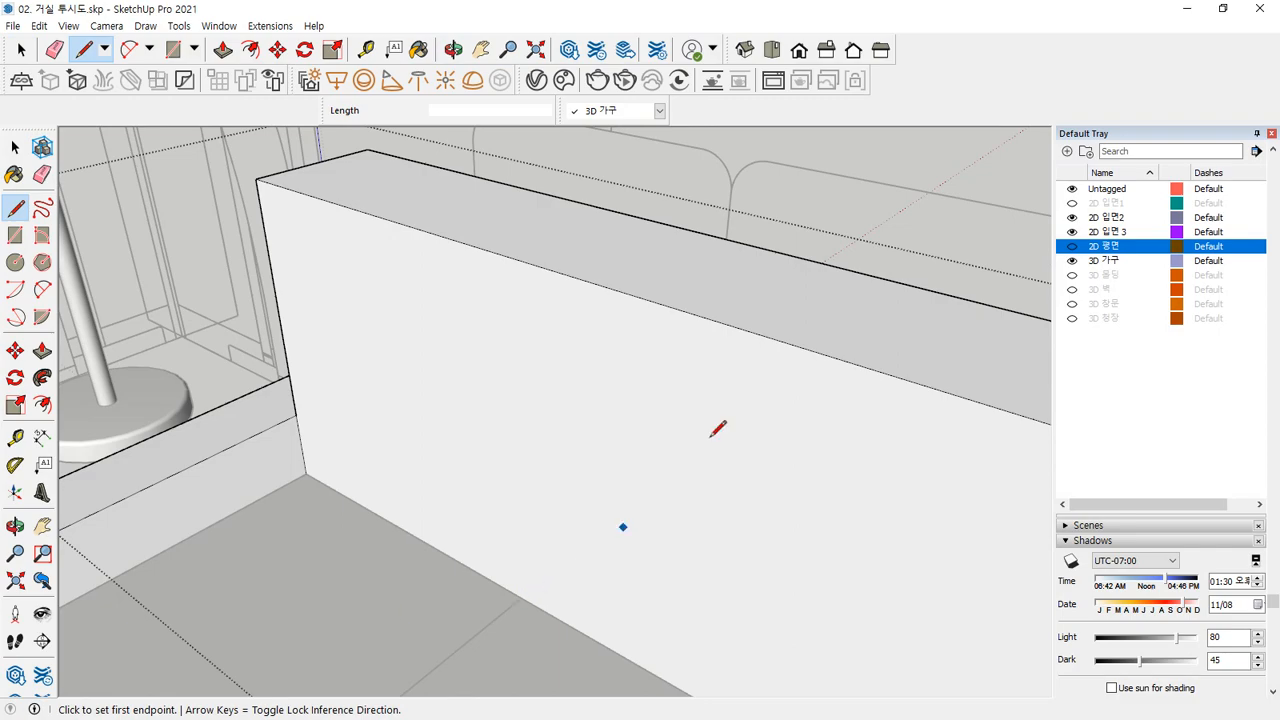
key(space)
click(838, 192)
Step: Turn on the visibility of the tags 2D 평면, 3D 몰딩, 3D 벽, 3D 창문 and 3D 천장
scroll(799, 275, down, 3)
scroll(726, 347, down, 3)
middle_drag(588, 494, 395, 595)
scroll(503, 443, down, 3)
scroll(503, 443, down, 3)
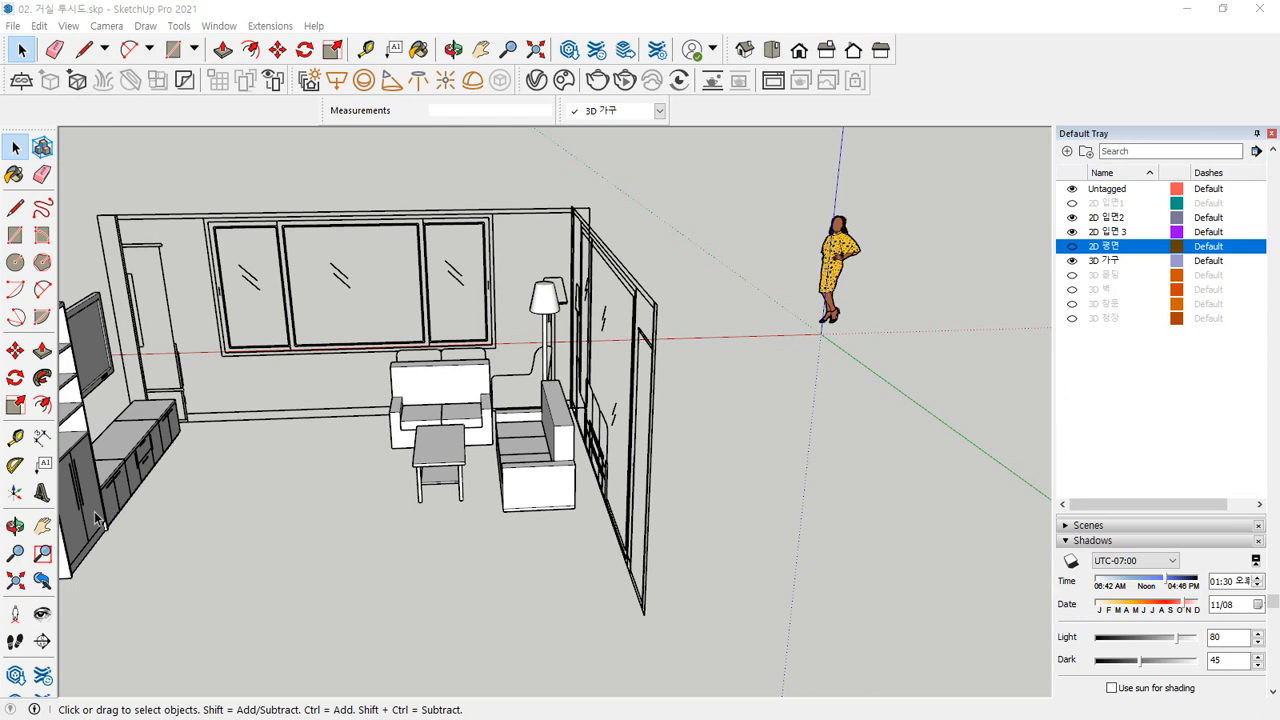
middle_drag(418, 372, 573, 370)
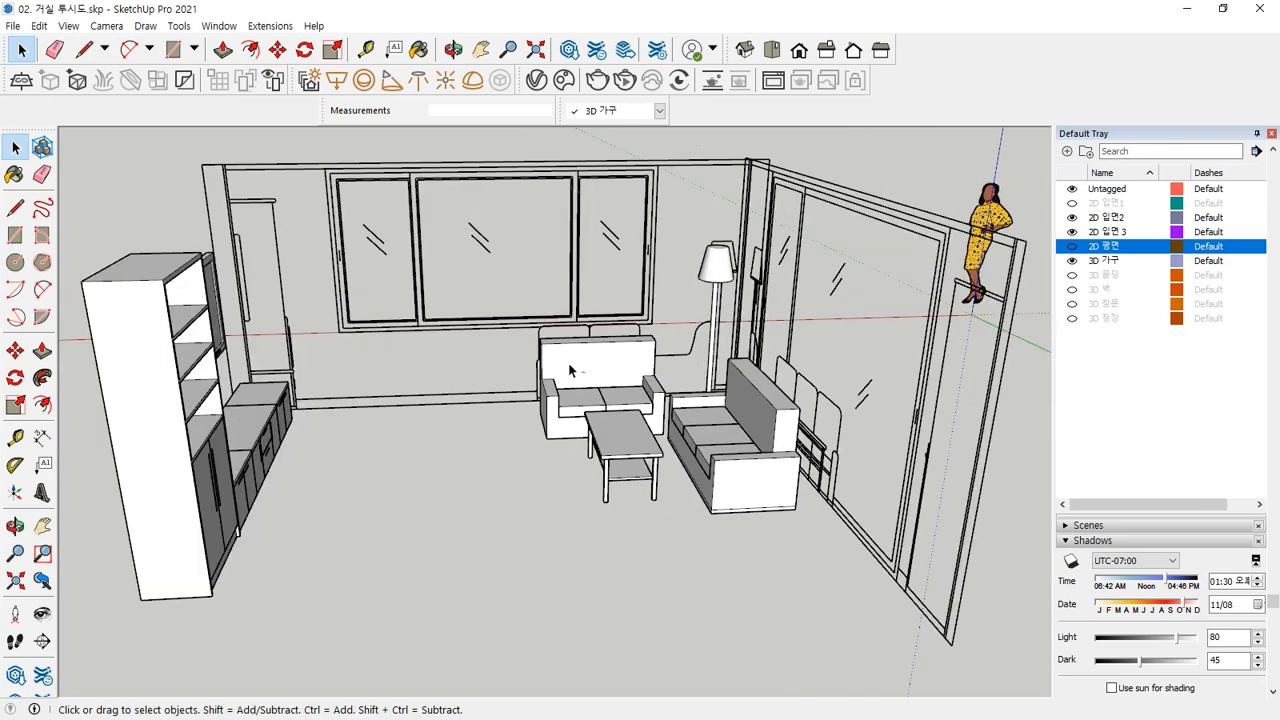
click(1072, 246)
middle_drag(480, 534, 344, 561)
key(space)
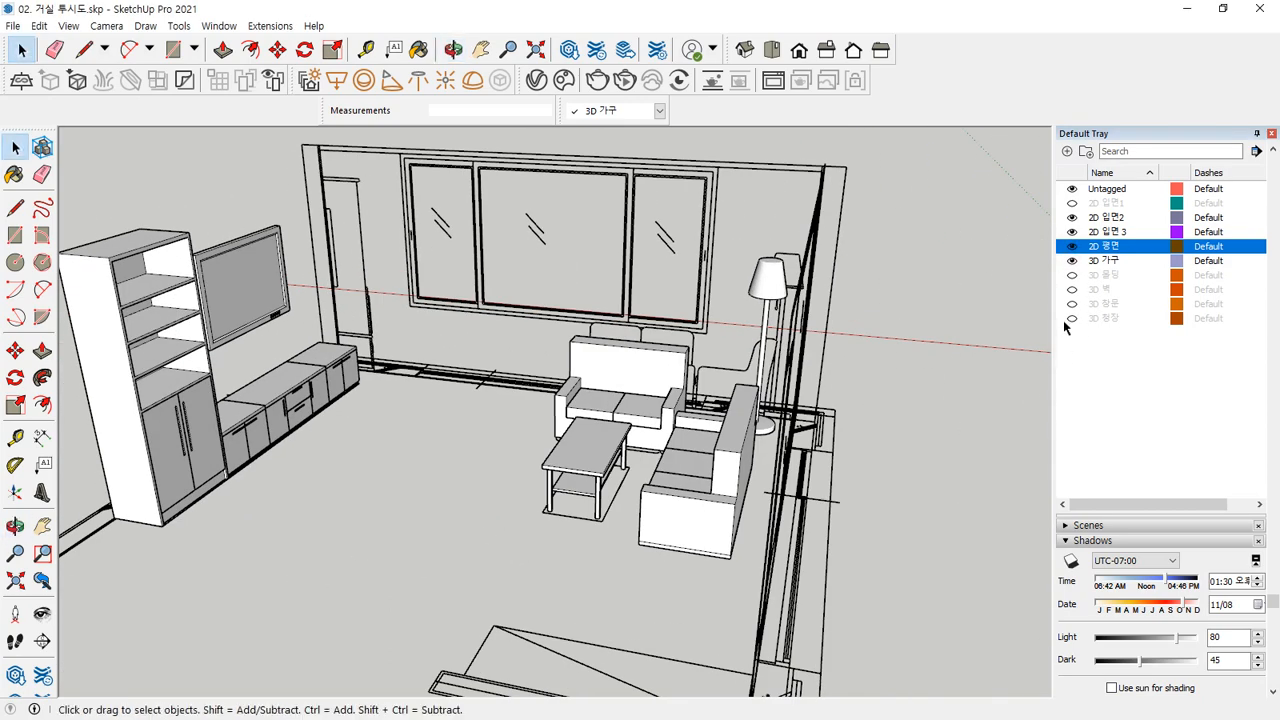
click(1072, 275)
click(1072, 289)
click(1072, 303)
click(1072, 318)
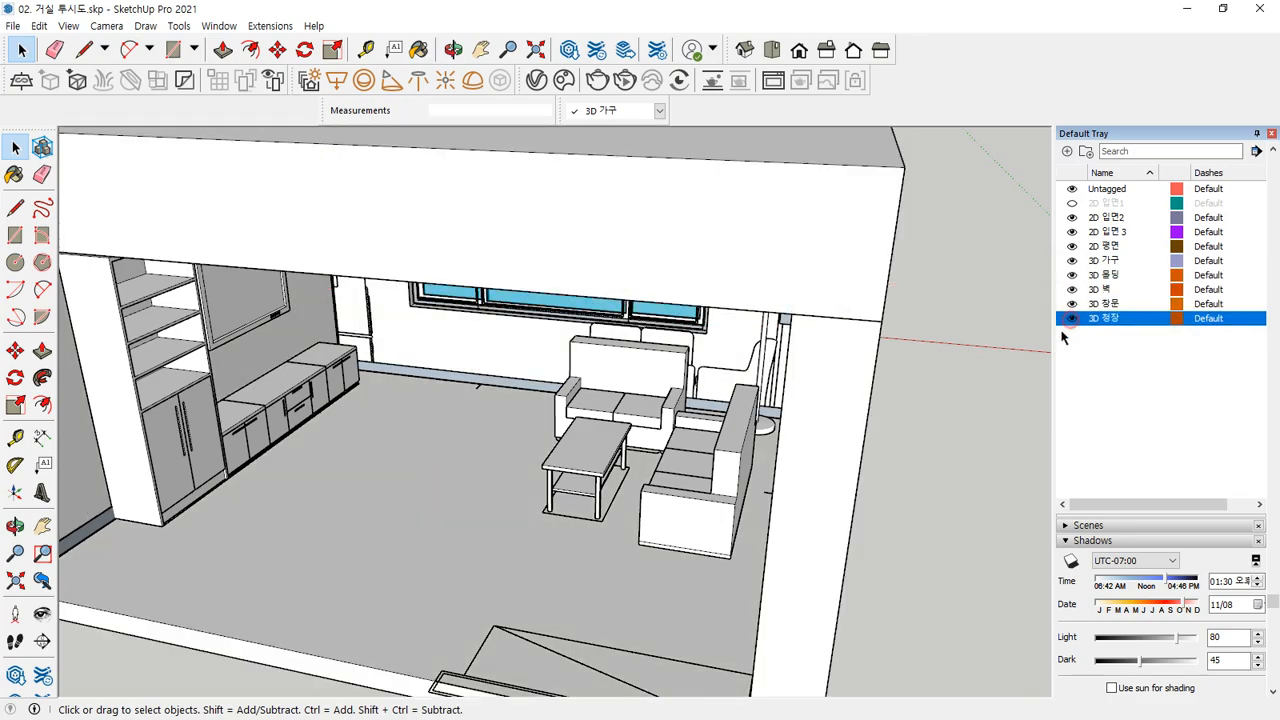
Step: Inspect the assembled room from its open side and in the Top, Left and Front standard views
middle_drag(1066, 340, 857, 404)
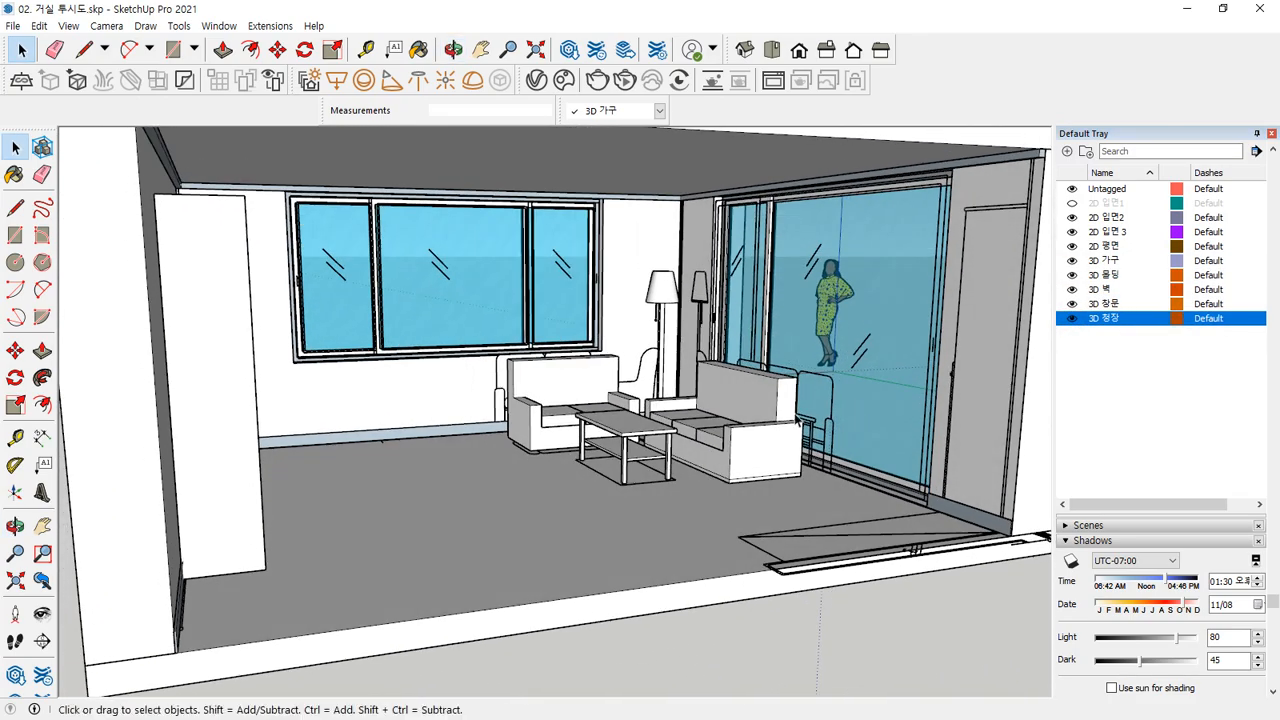
scroll(862, 338, up, 3)
scroll(735, 426, down, 4)
middle_drag(785, 432, 937, 376)
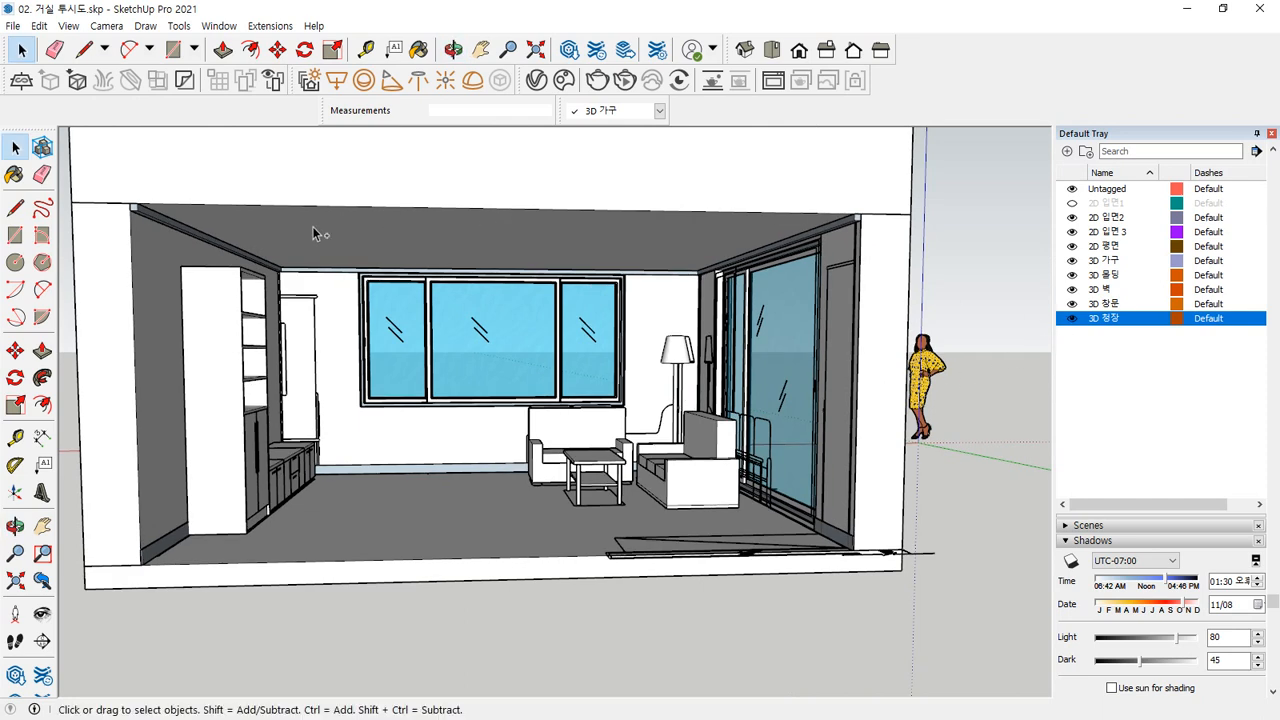
key(F2)
scroll(608, 295, down, 1)
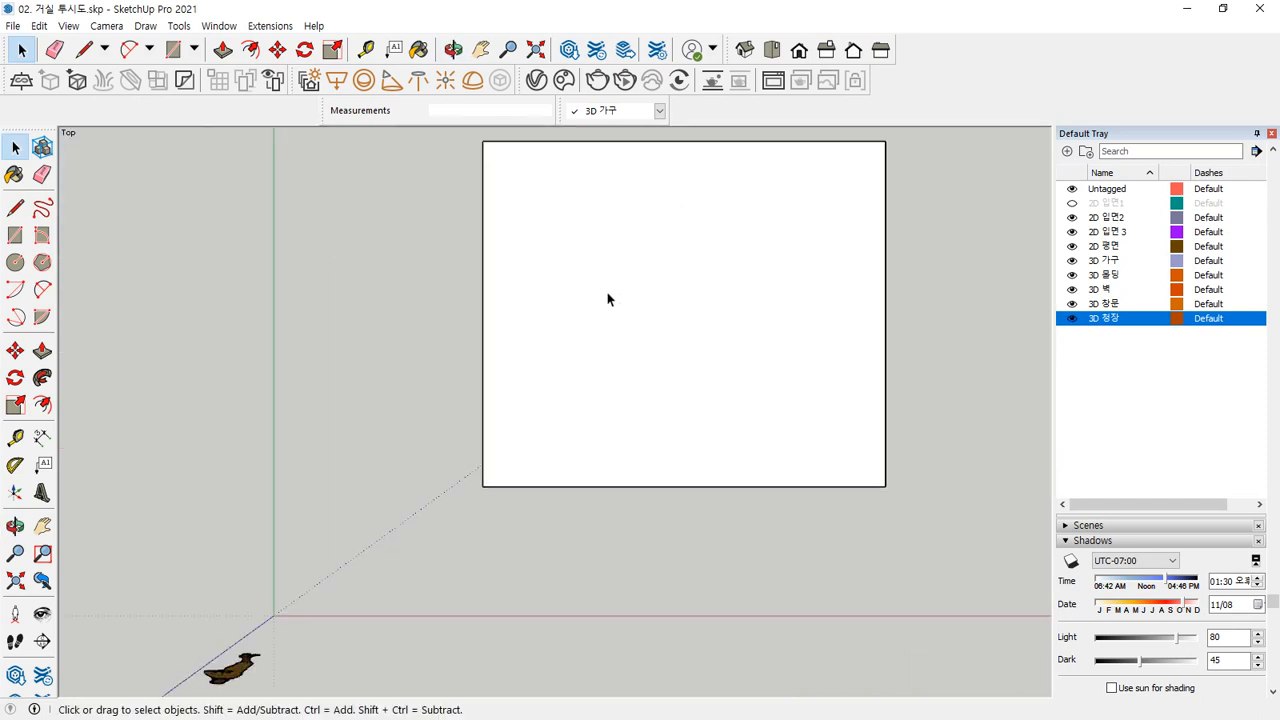
key(F3)
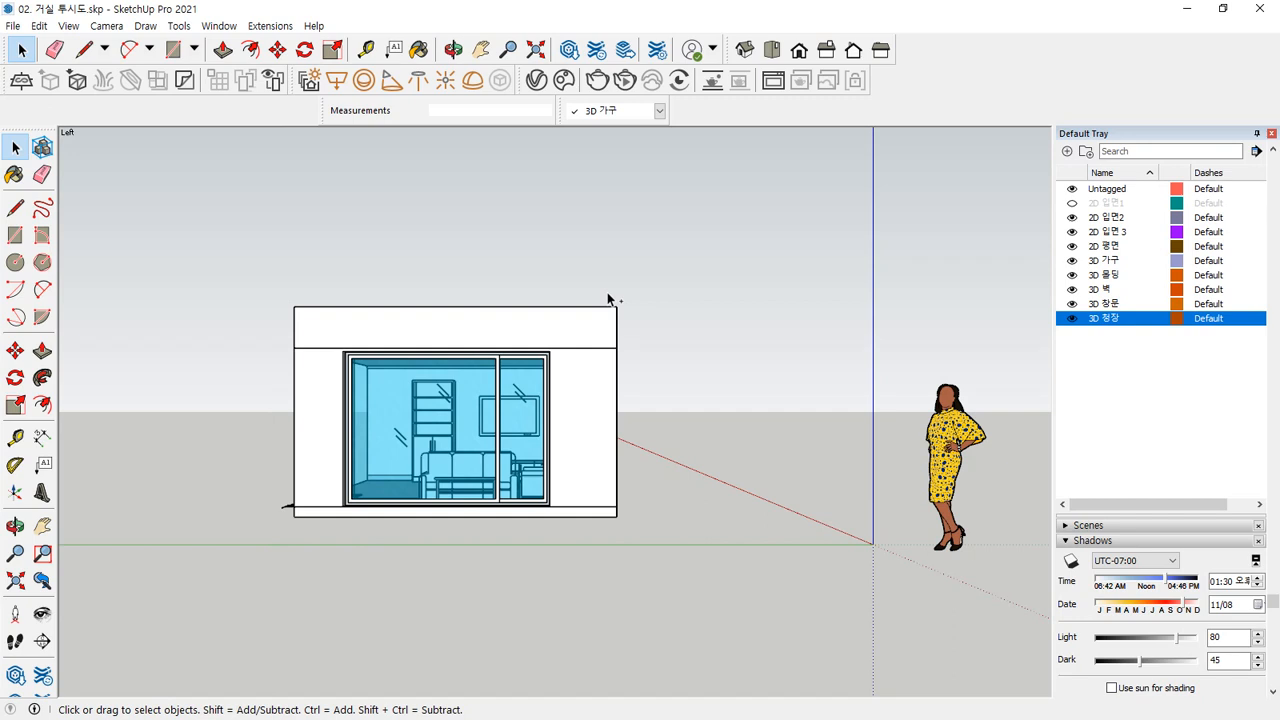
key(F4)
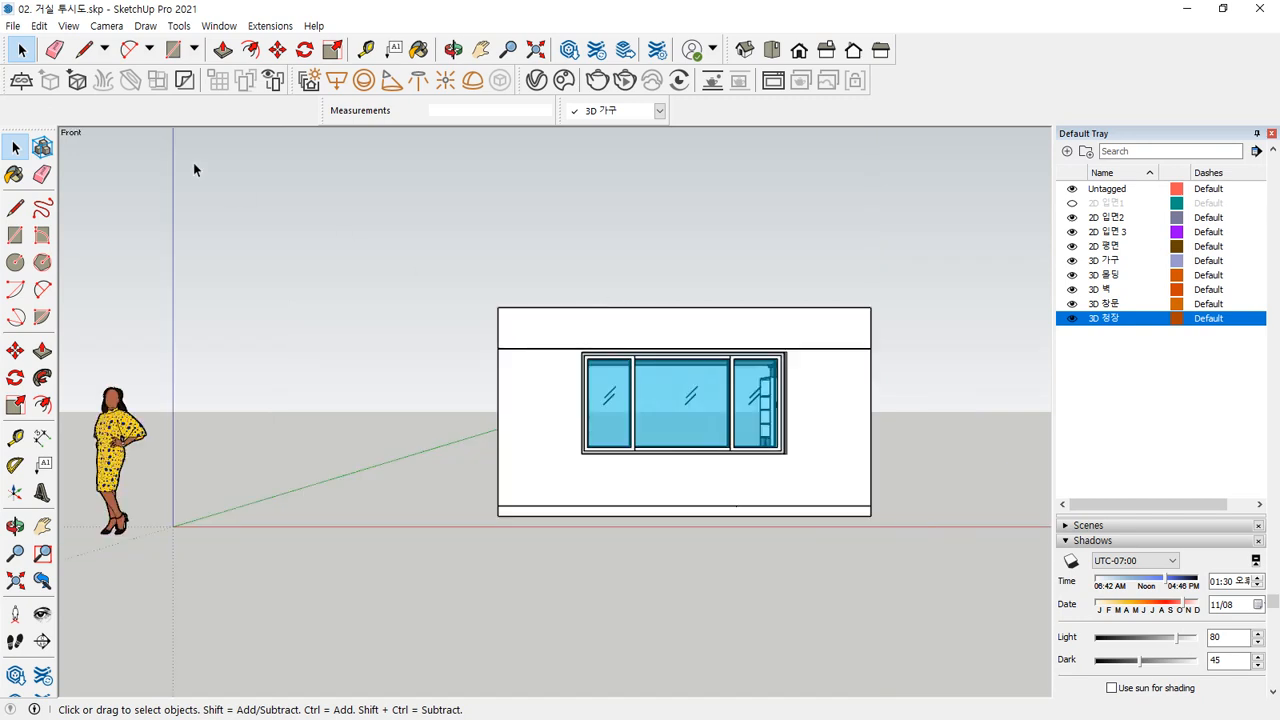
Step: Switch to the Back standard view and frame the living room interior toward the window wall
click(324, 322)
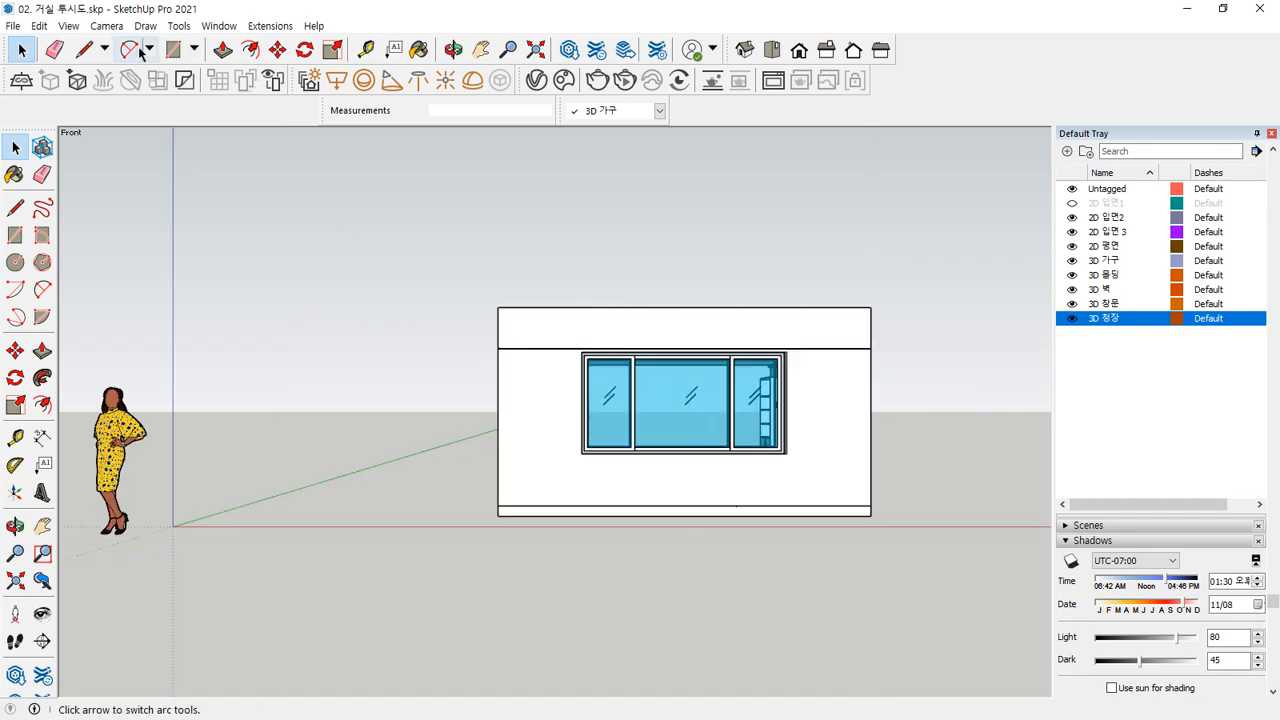
click(106, 26)
mouse_move(150, 80)
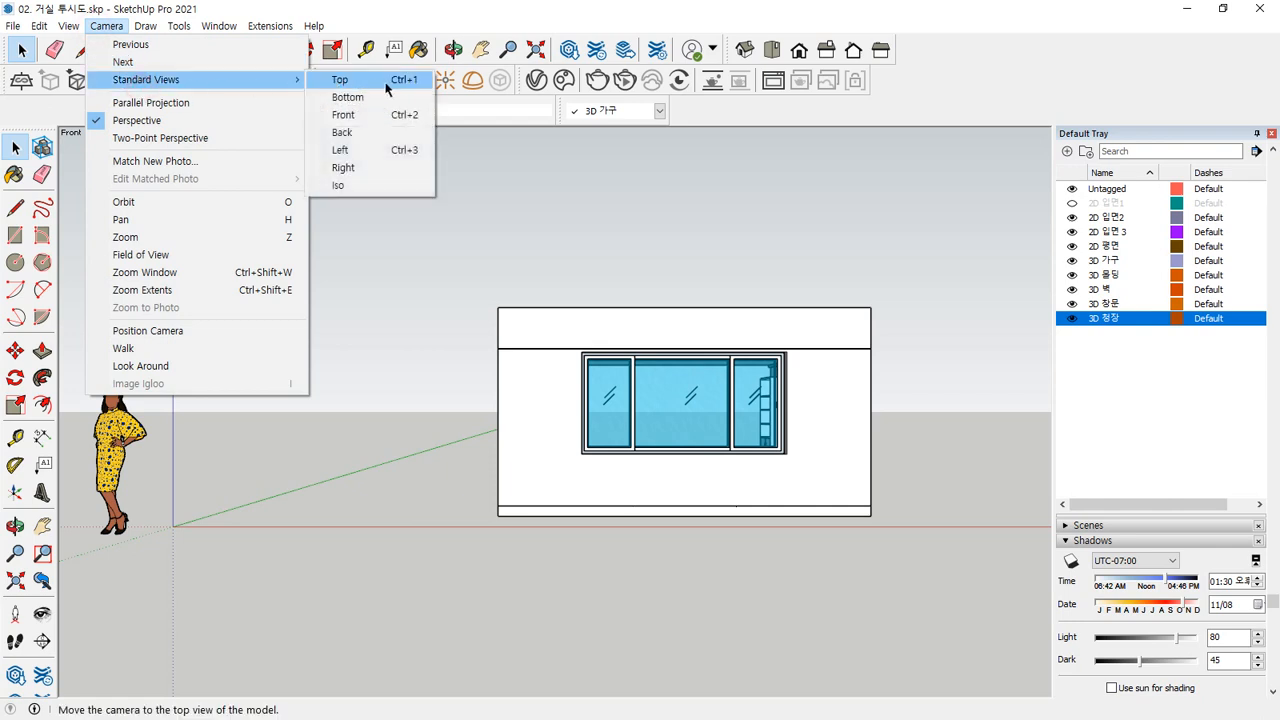
click(395, 140)
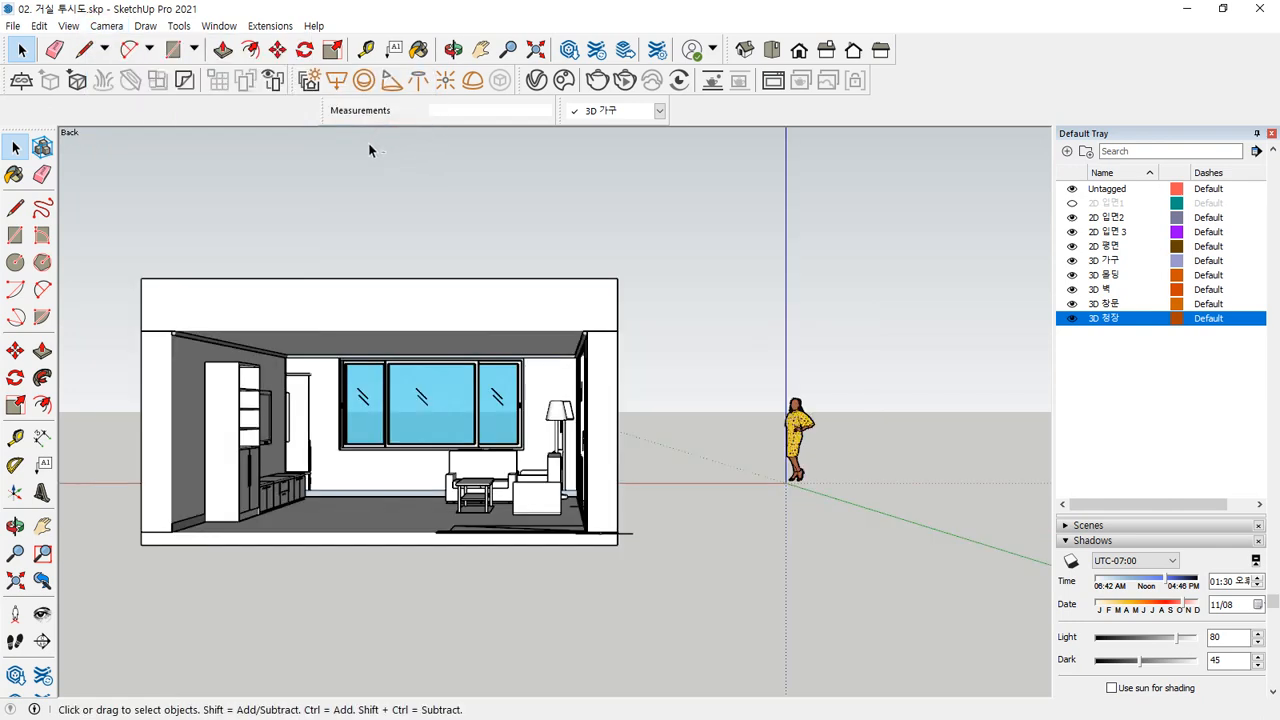
key(shift+z)
scroll(363, 388, up, 1)
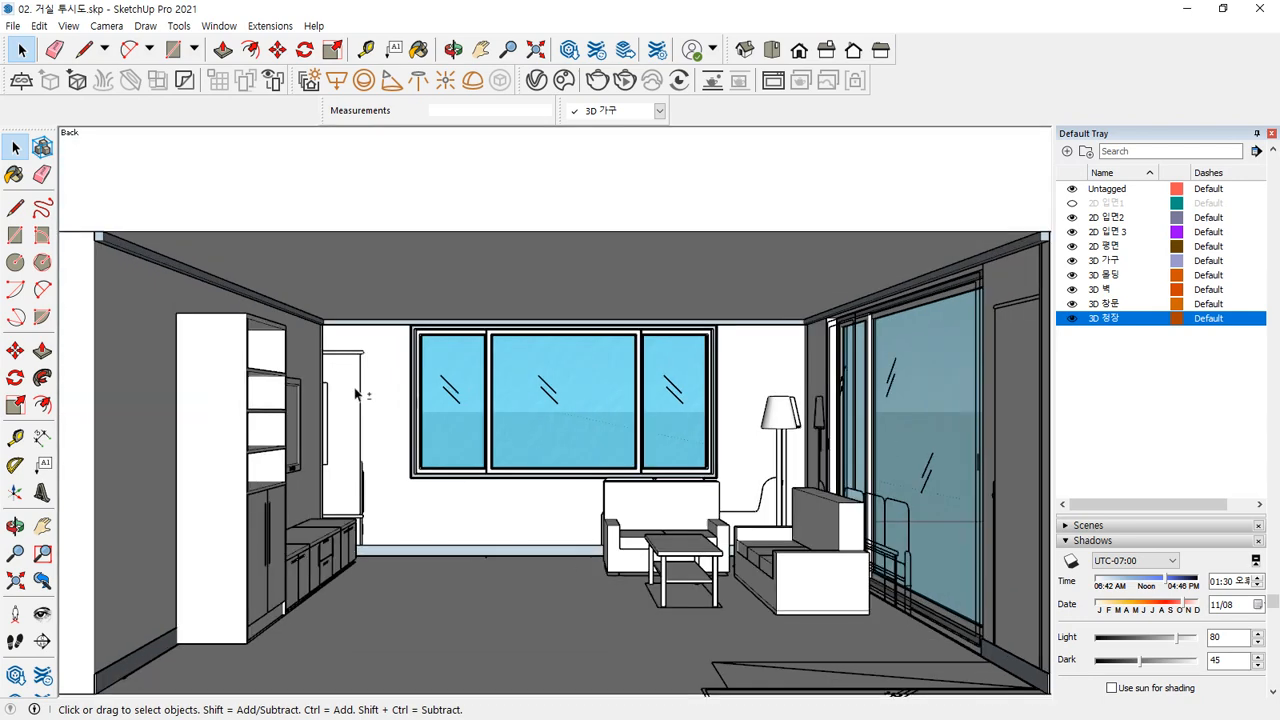
middle_drag(348, 381, 406, 414)
scroll(384, 402, up, 1)
scroll(406, 414, up, 2)
shift+middle_drag(491, 422, 470, 410)
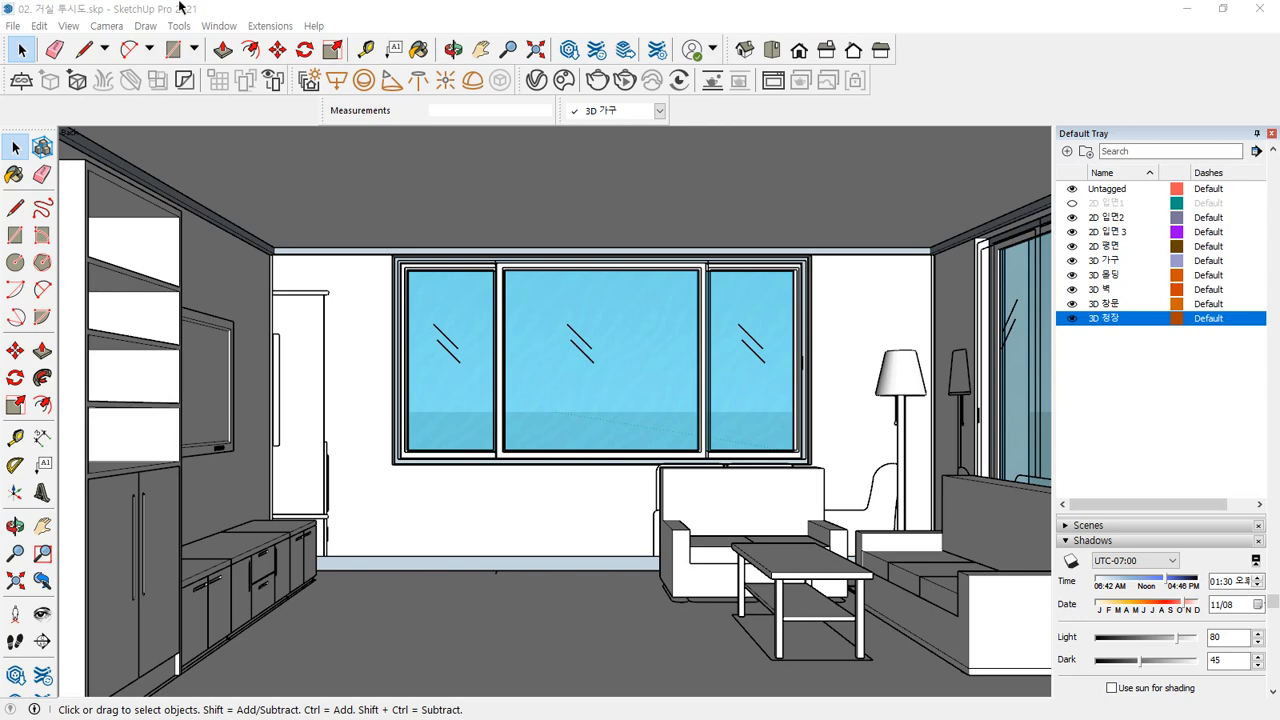
Step: Open the Extension Warehouse and search it for "fillet"
click(254, 28)
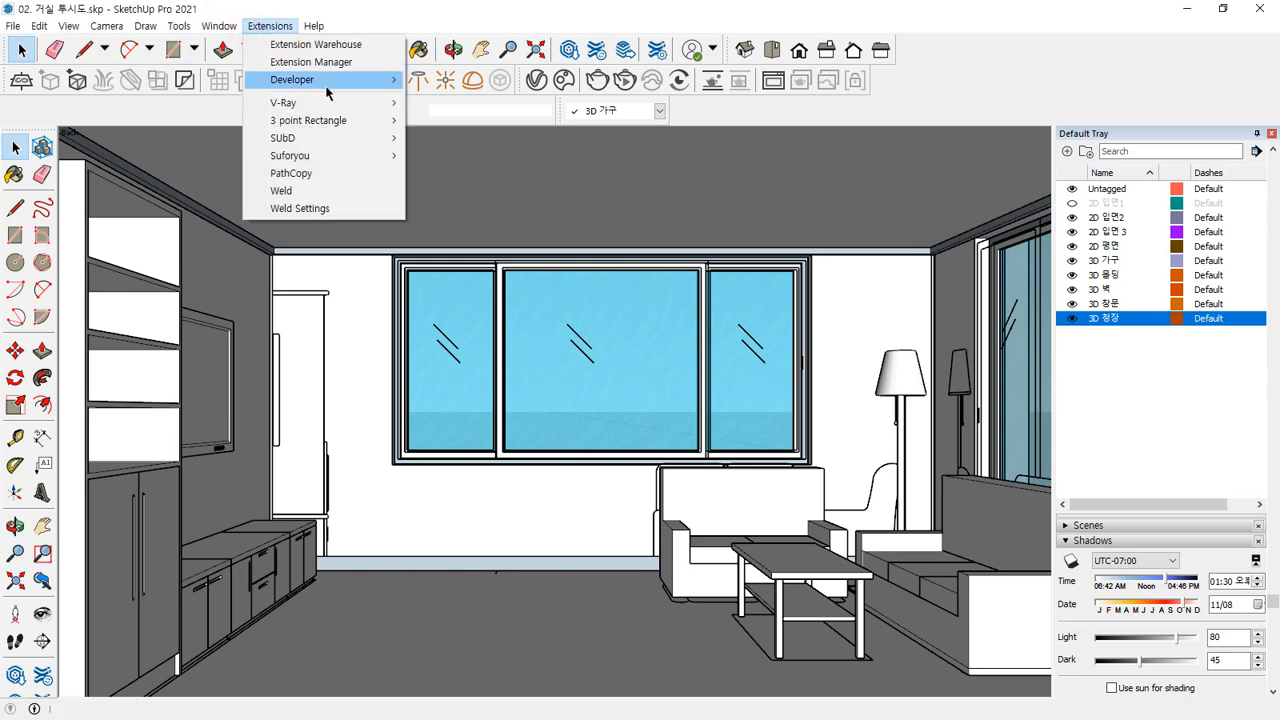
click(305, 44)
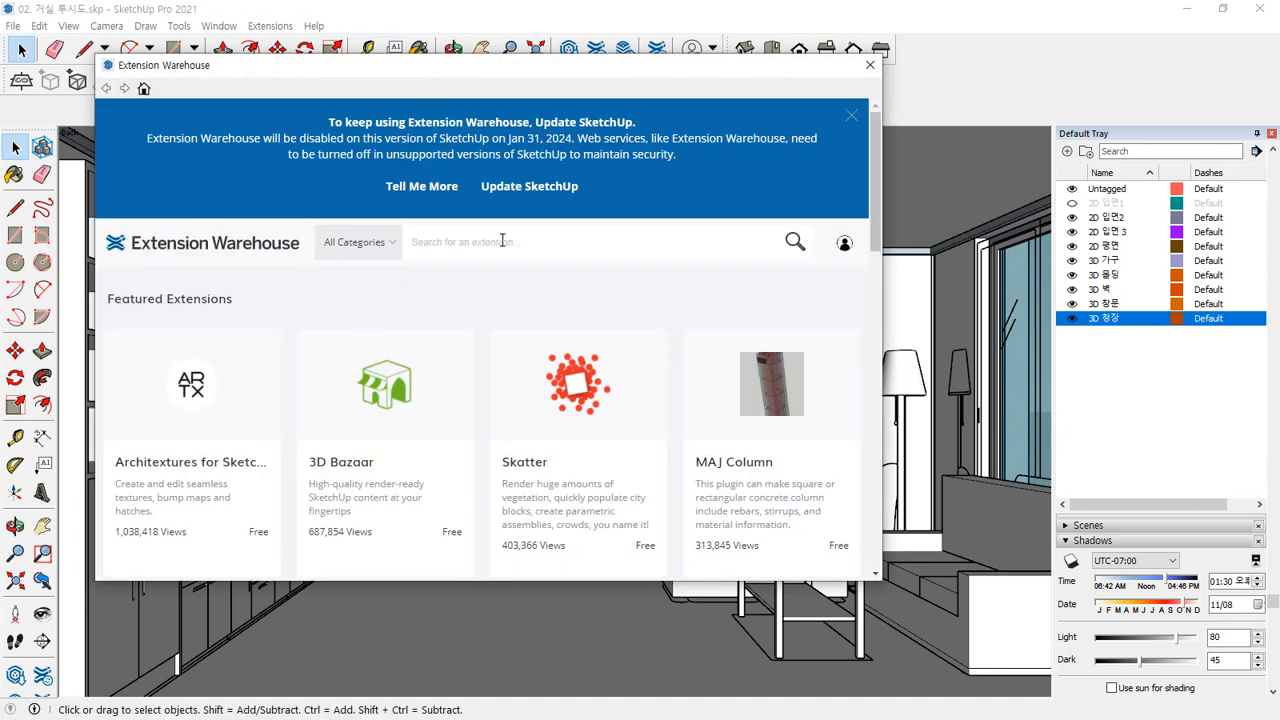
click(502, 241)
text(fill)
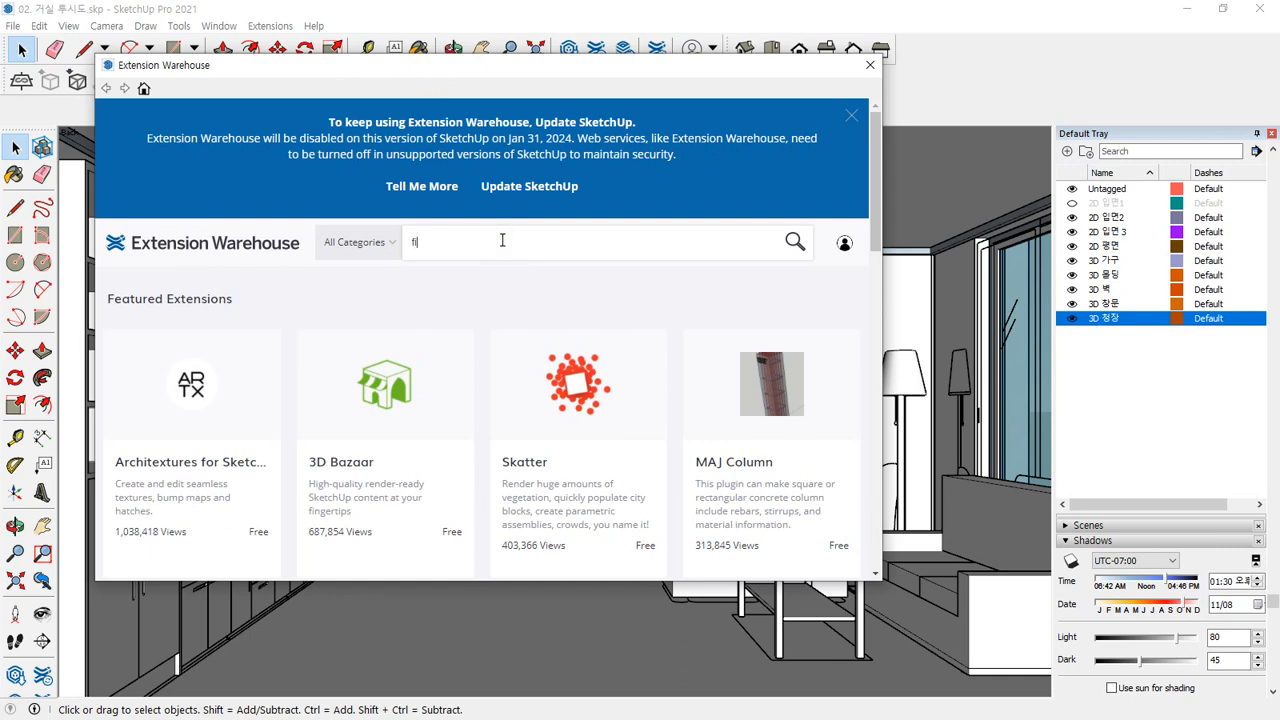
text(et)
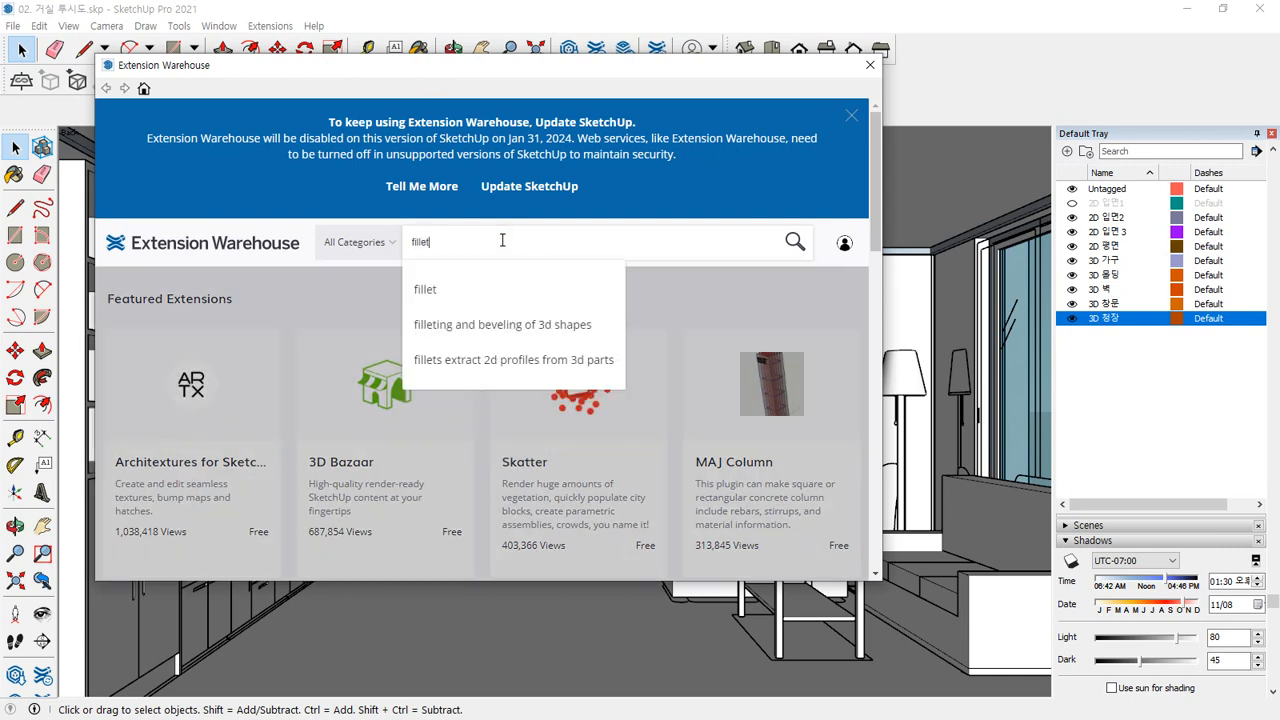
click(432, 289)
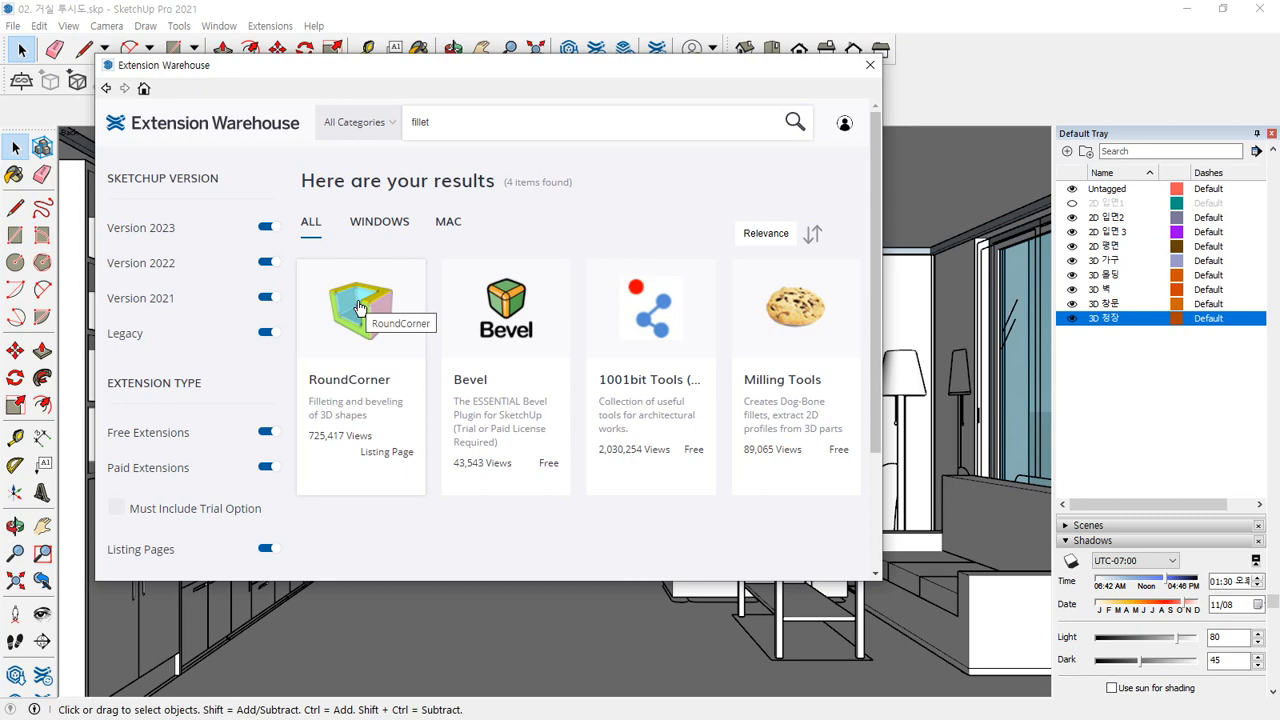
Step: Open the RoundCorner extension's page and examine its example images, description and SketchUp compatibility
click(328, 461)
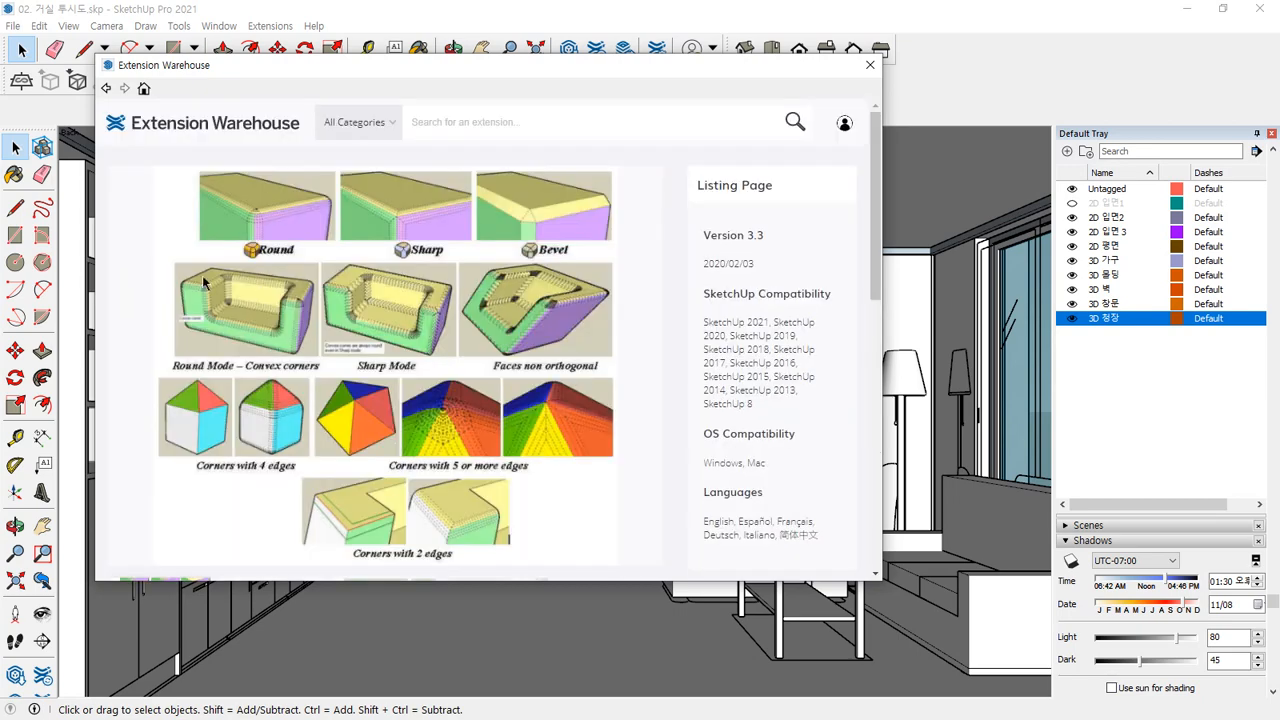
scroll(186, 279, down, 2)
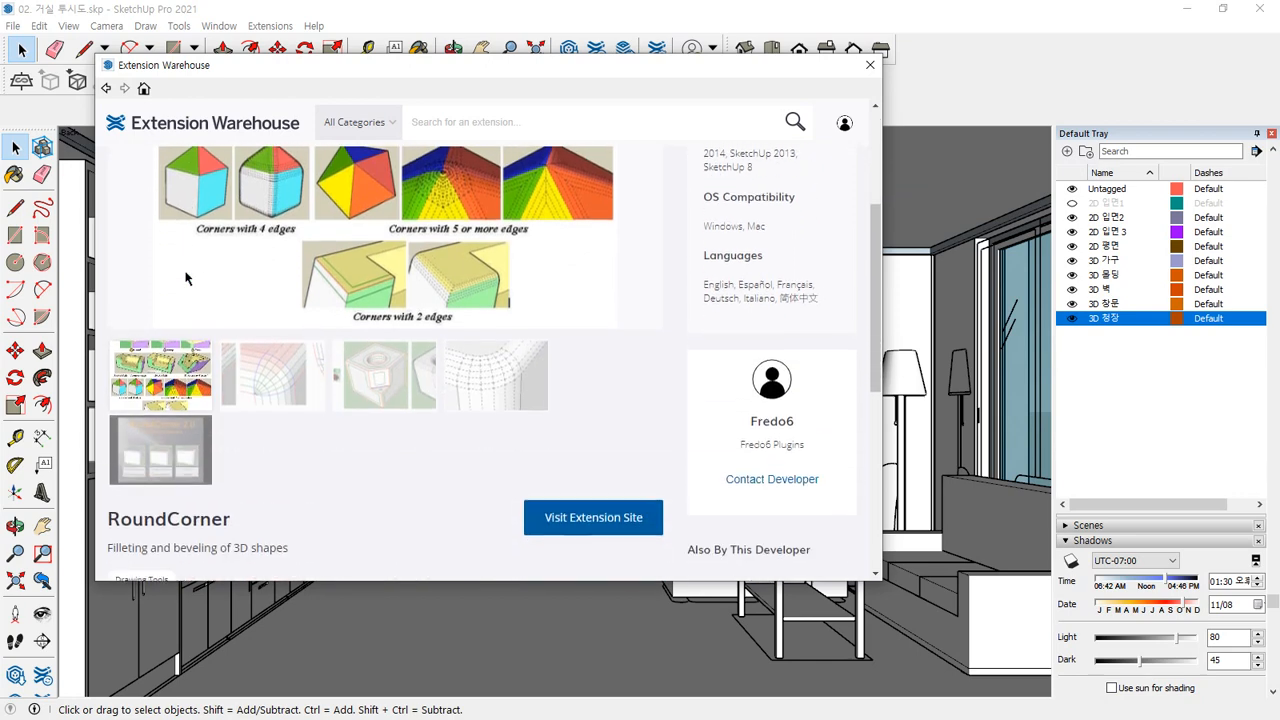
scroll(384, 285, down, 4)
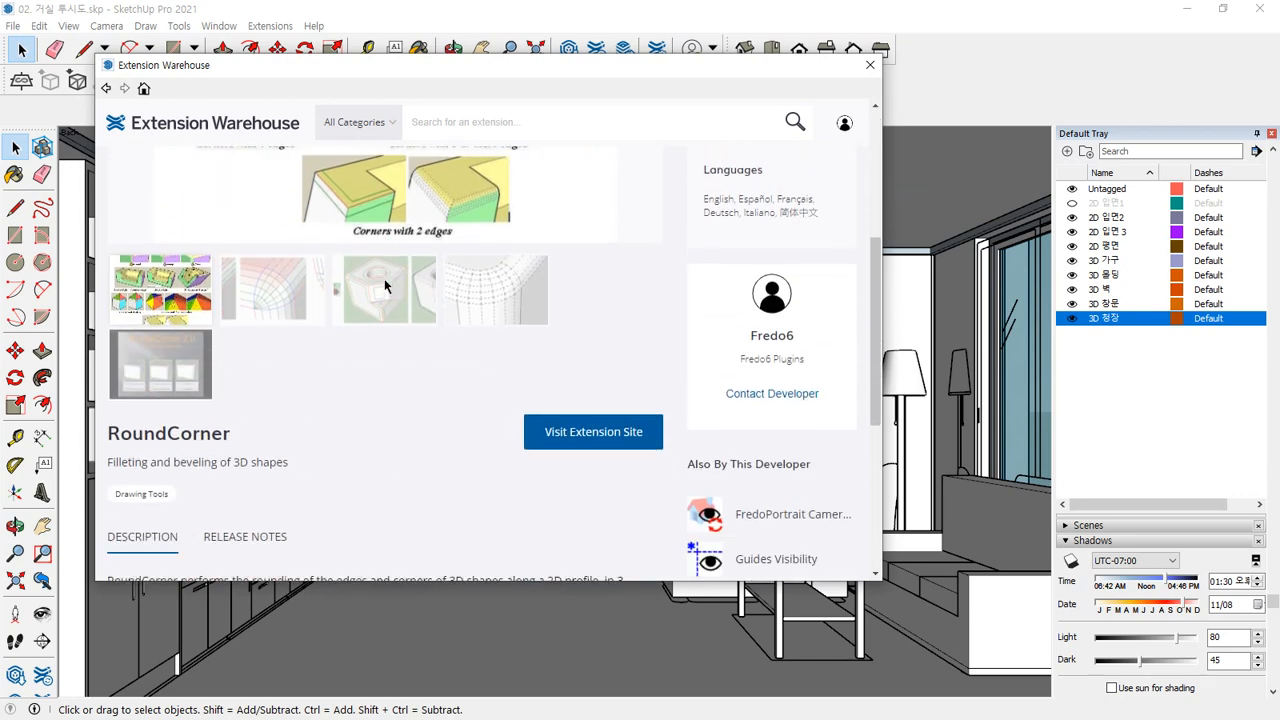
scroll(384, 285, up, 1)
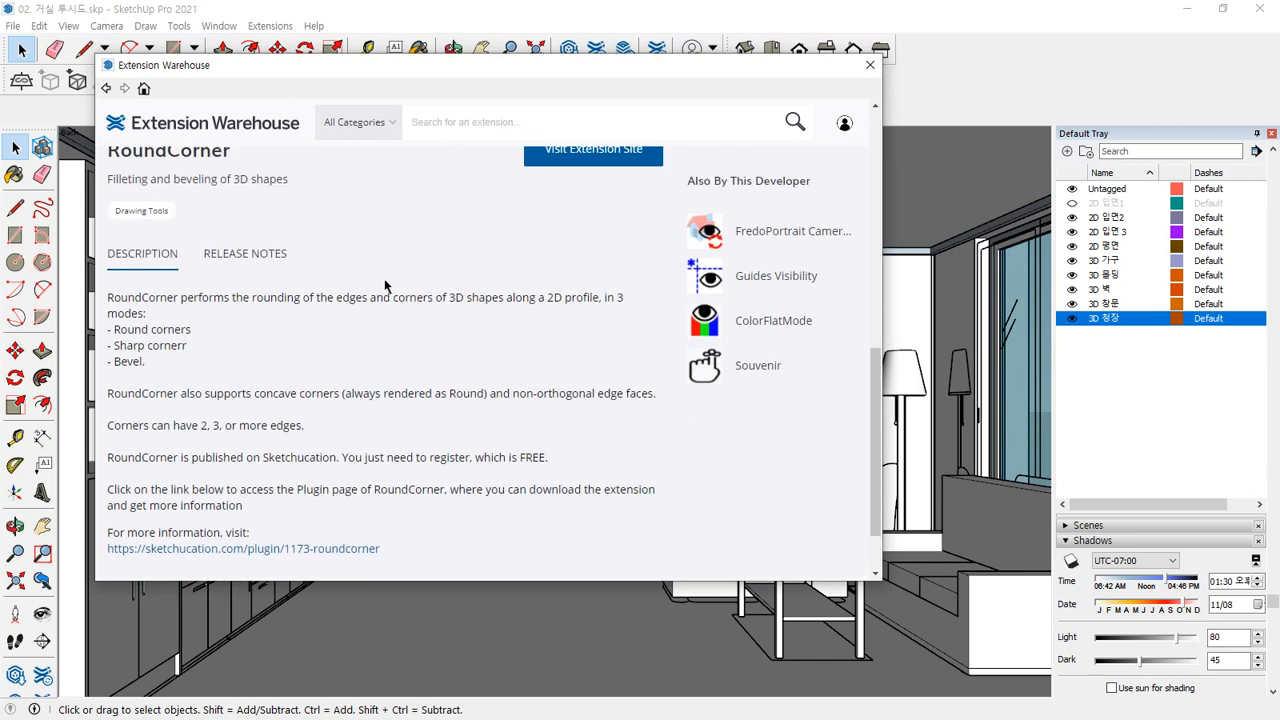
drag(335, 292, 319, 437)
click(320, 432)
scroll(320, 430, up, 7)
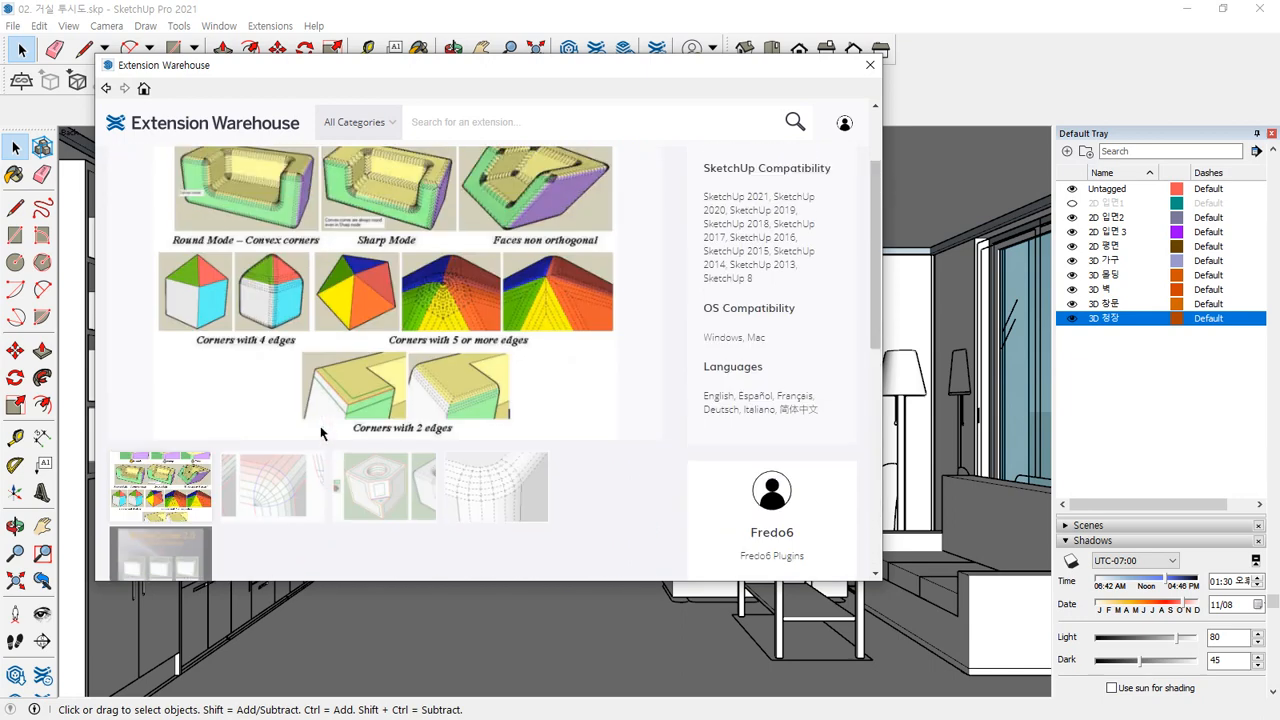
scroll(320, 420, down, 6)
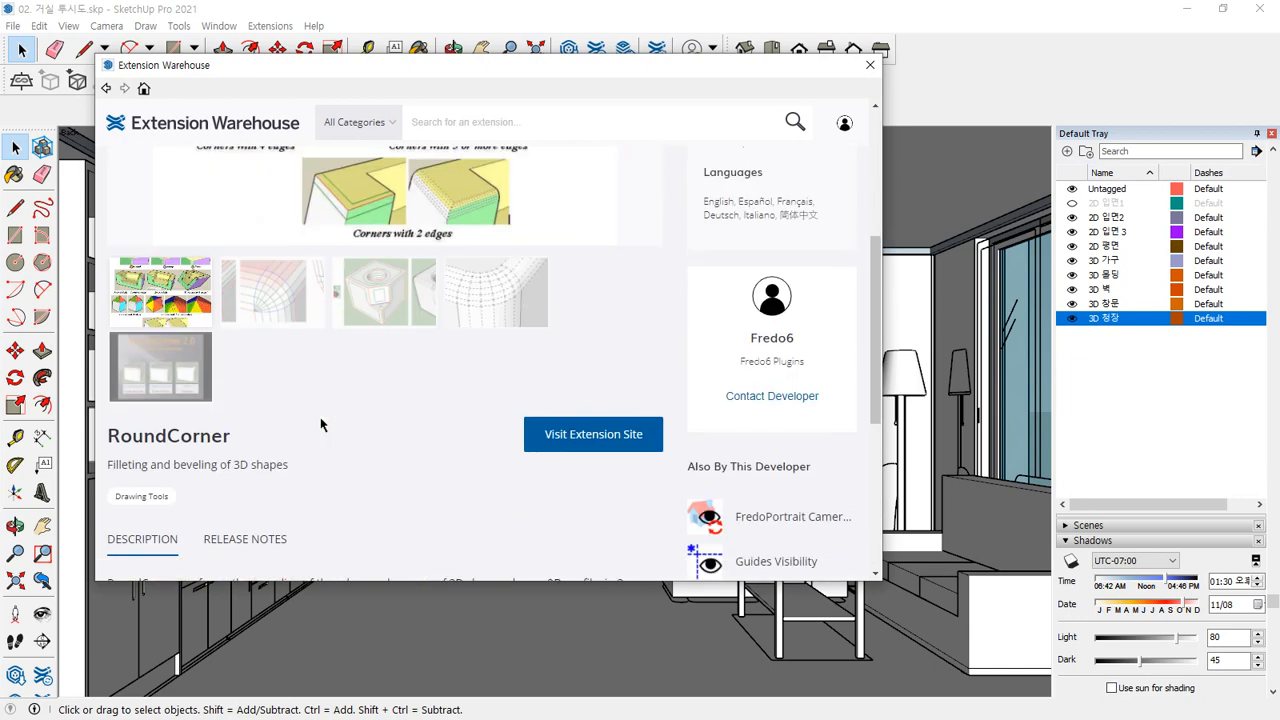
scroll(330, 415, up, 5)
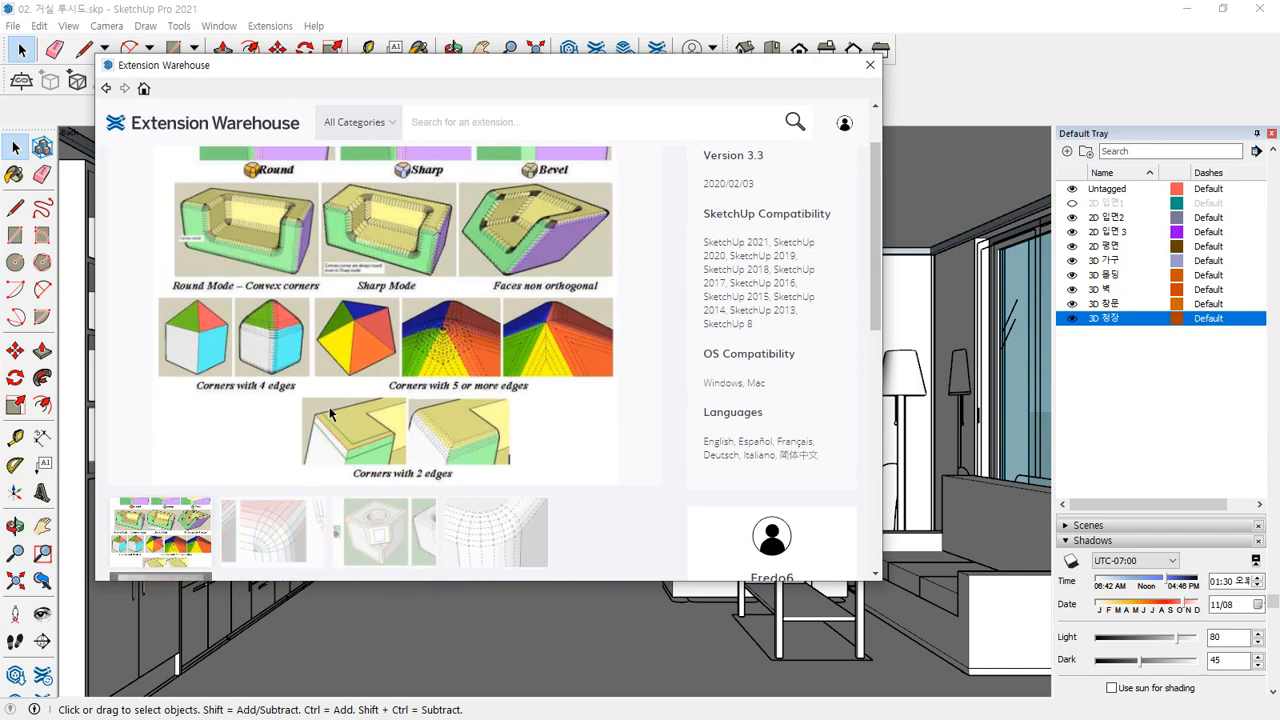
scroll(340, 405, down, 3)
click(845, 124)
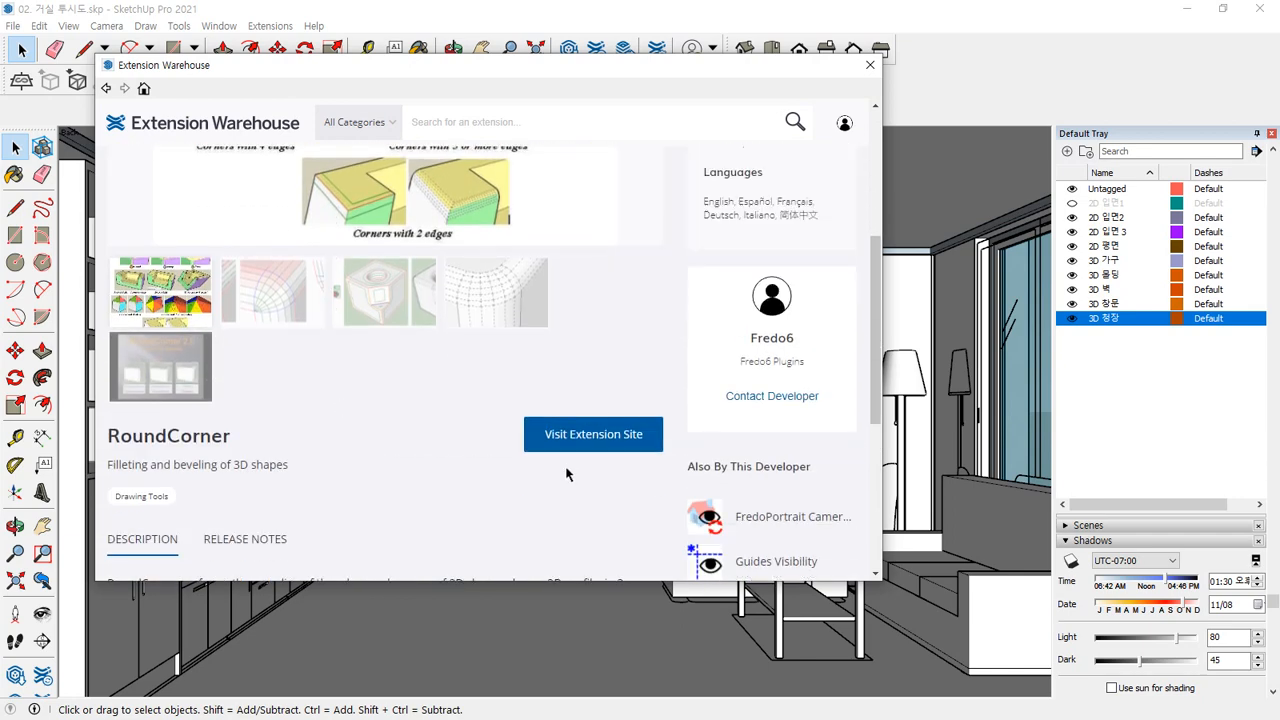
Step: Read the RoundCorner extension's description and return to the "fillet" search results
scroll(389, 406, down, 3)
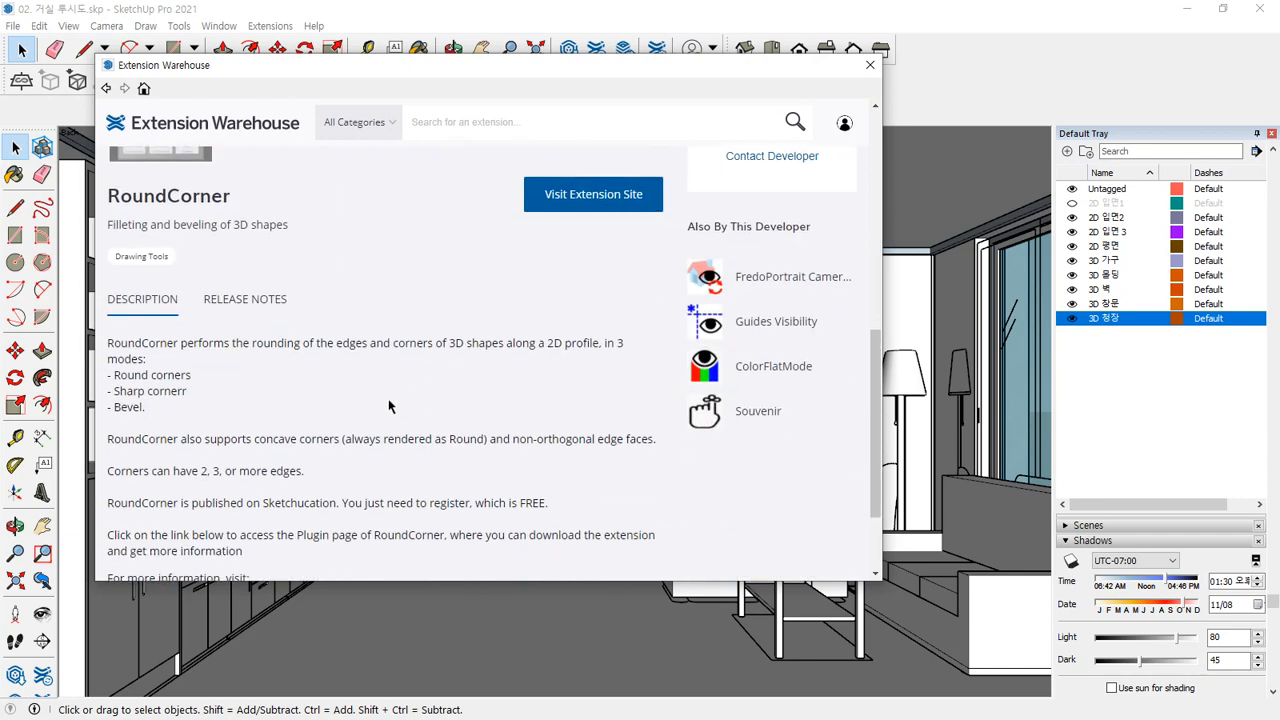
scroll(389, 406, down, 2)
scroll(595, 395, up, 6)
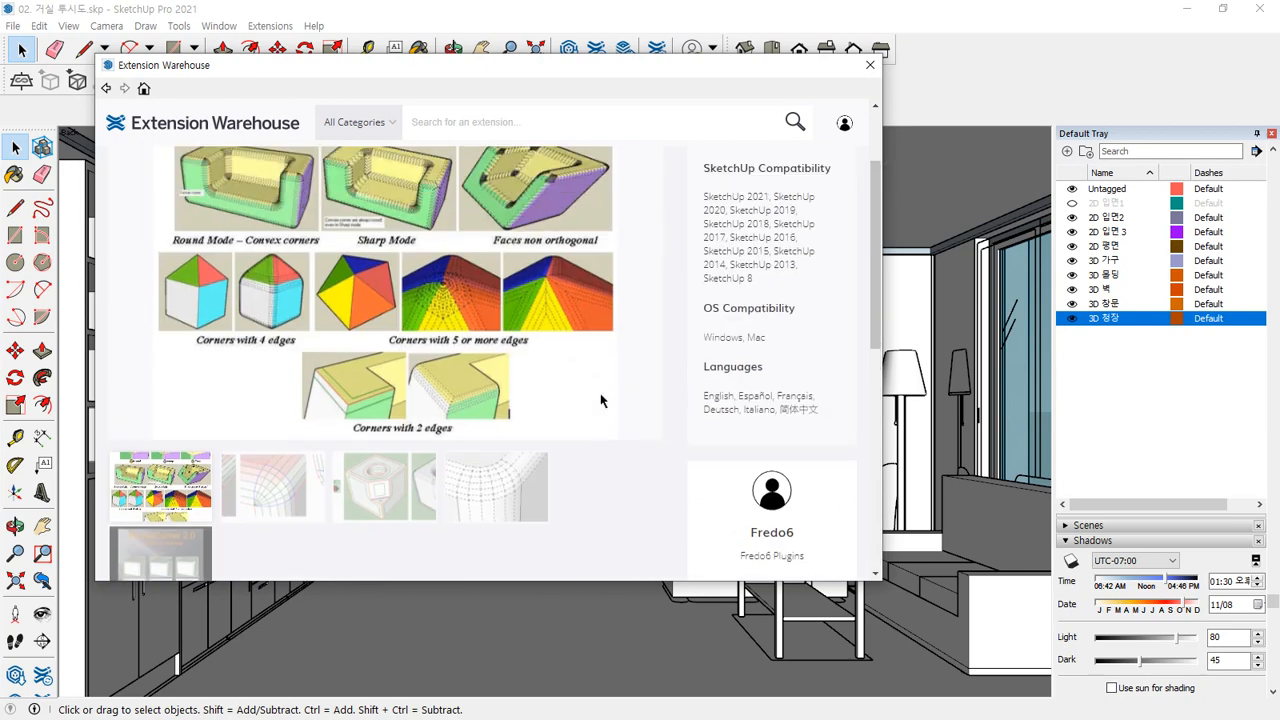
click(107, 89)
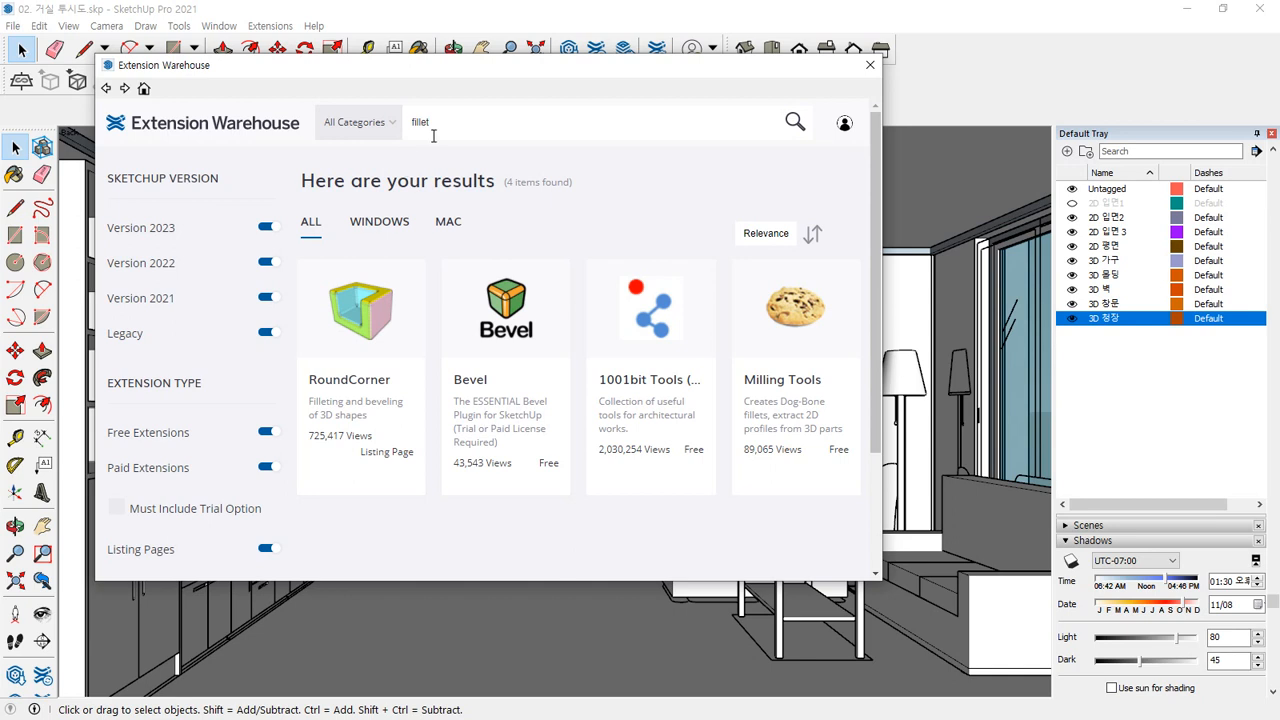
Step: Search the Extension Warehouse for "roundcorner"
drag(442, 122, 366, 122)
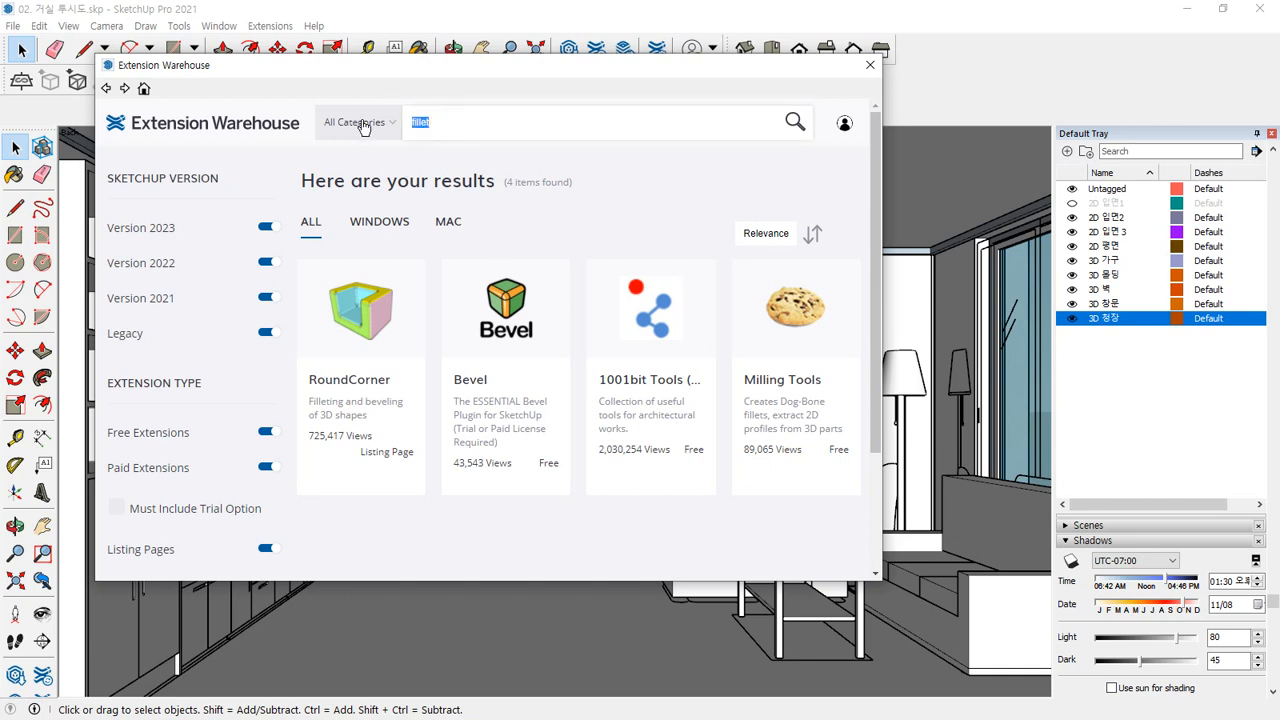
text(round)
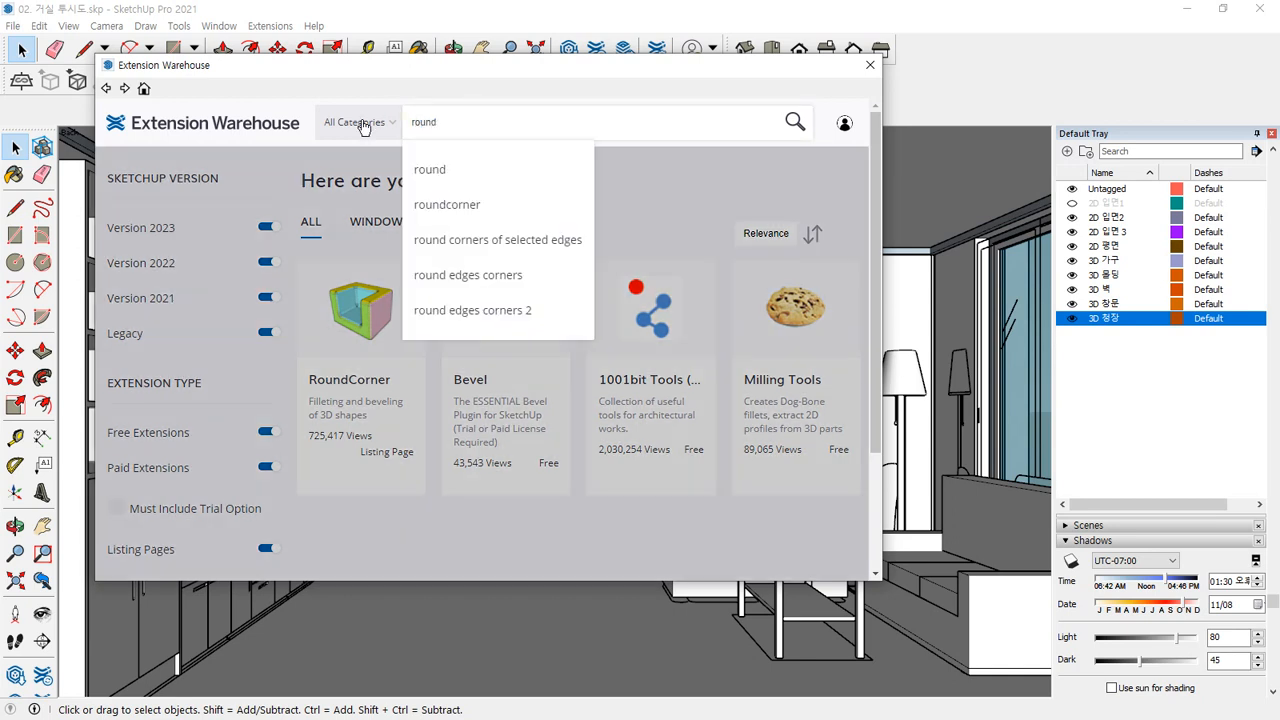
click(493, 214)
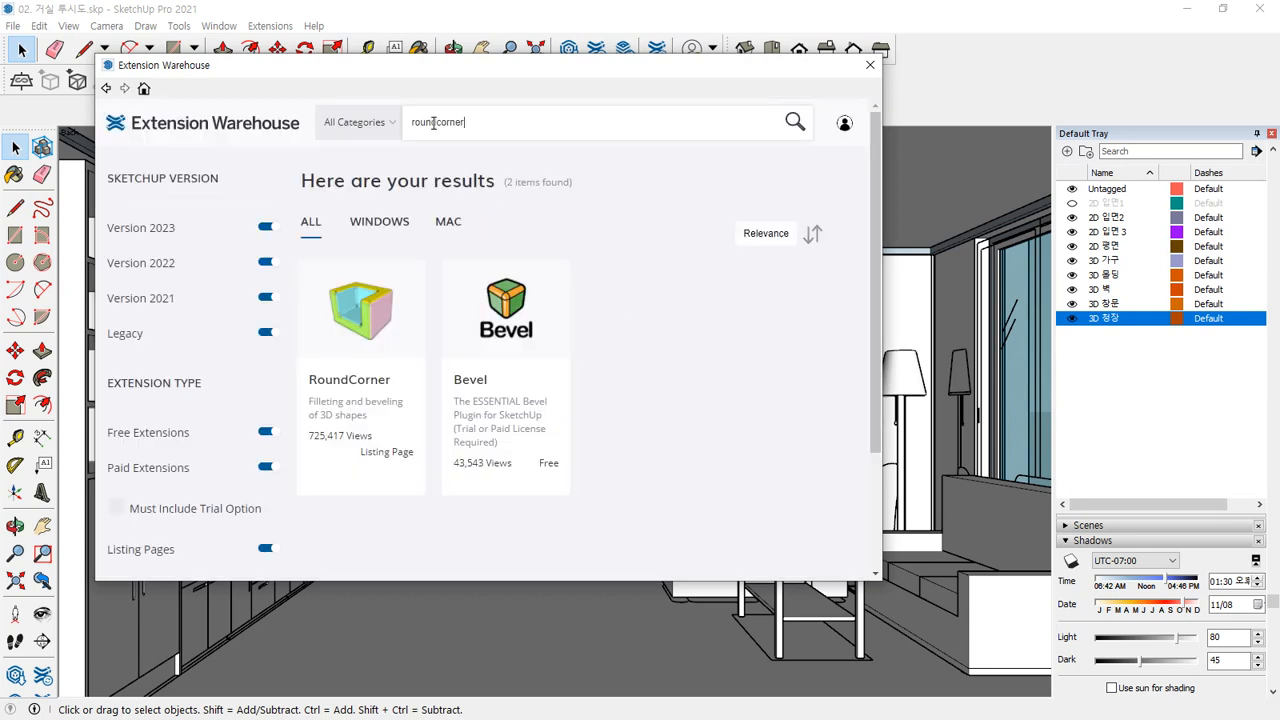
Step: Search the Extension Warehouse for "round edges corners" and look through the extensions offered
key(BackSpace)
key(BackSpace)
key(BackSpace)
key(BackSpace)
key(BackSpace)
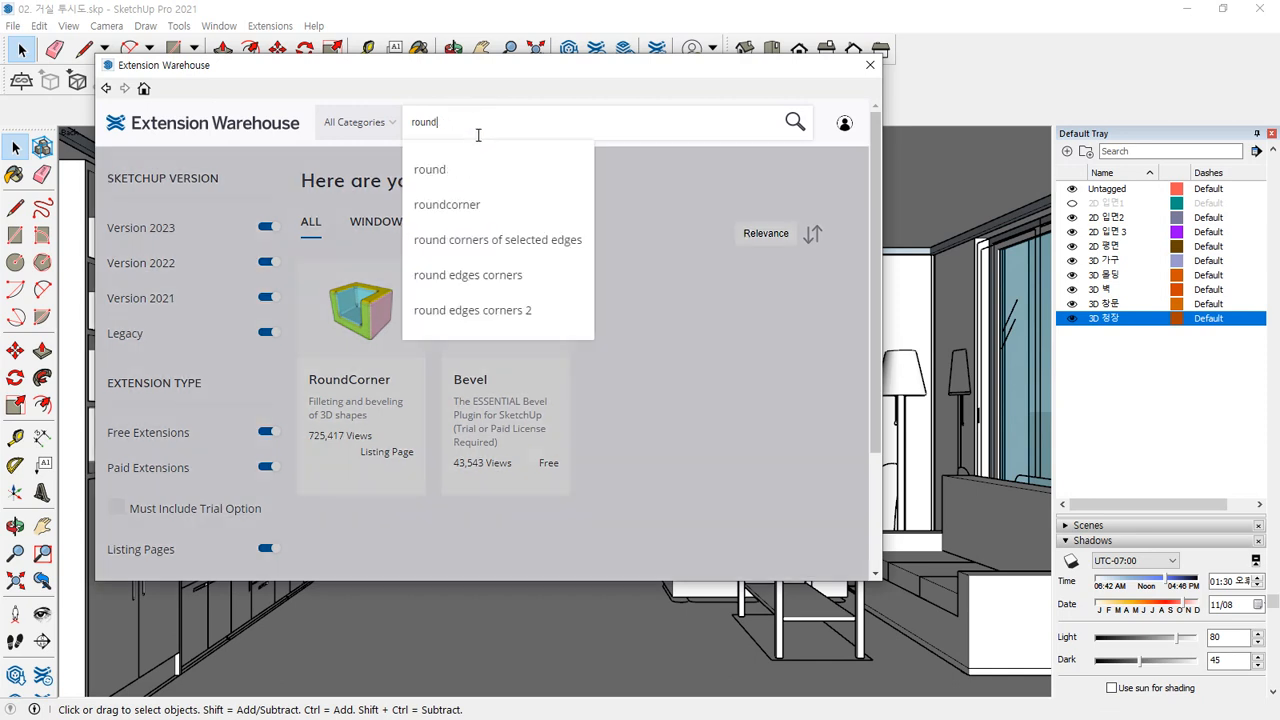
click(520, 285)
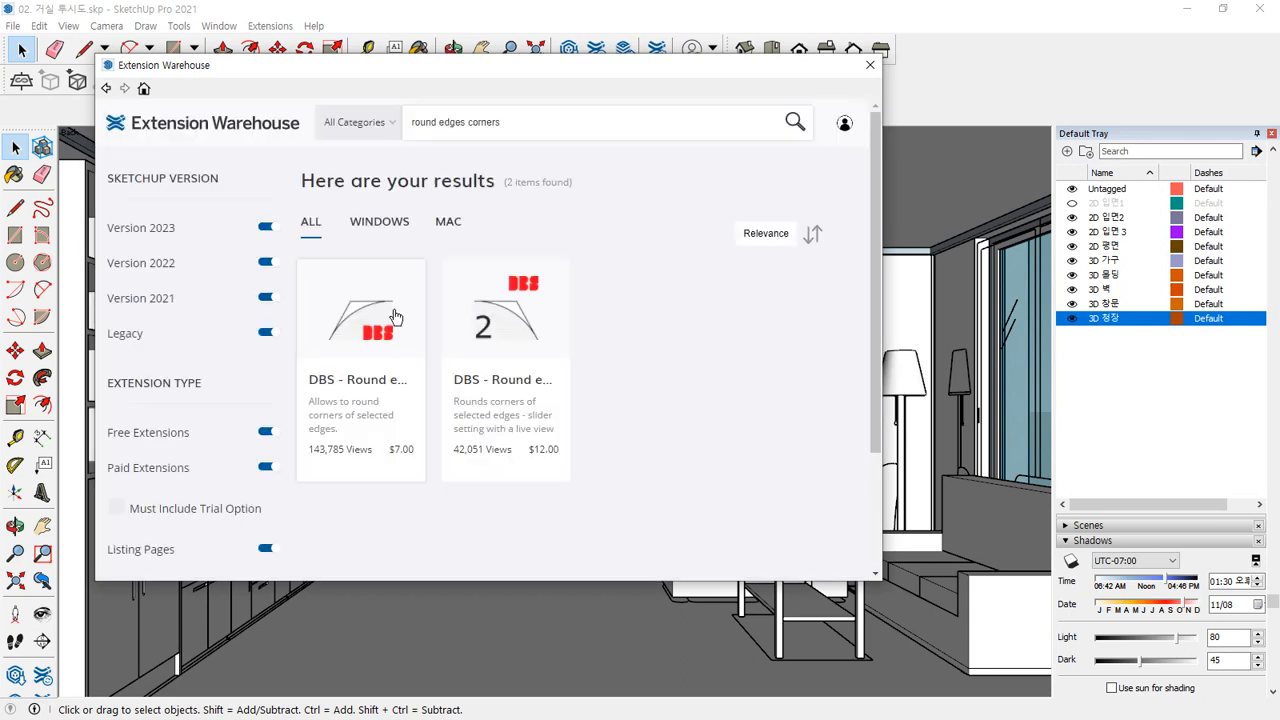
scroll(363, 334, down, 2)
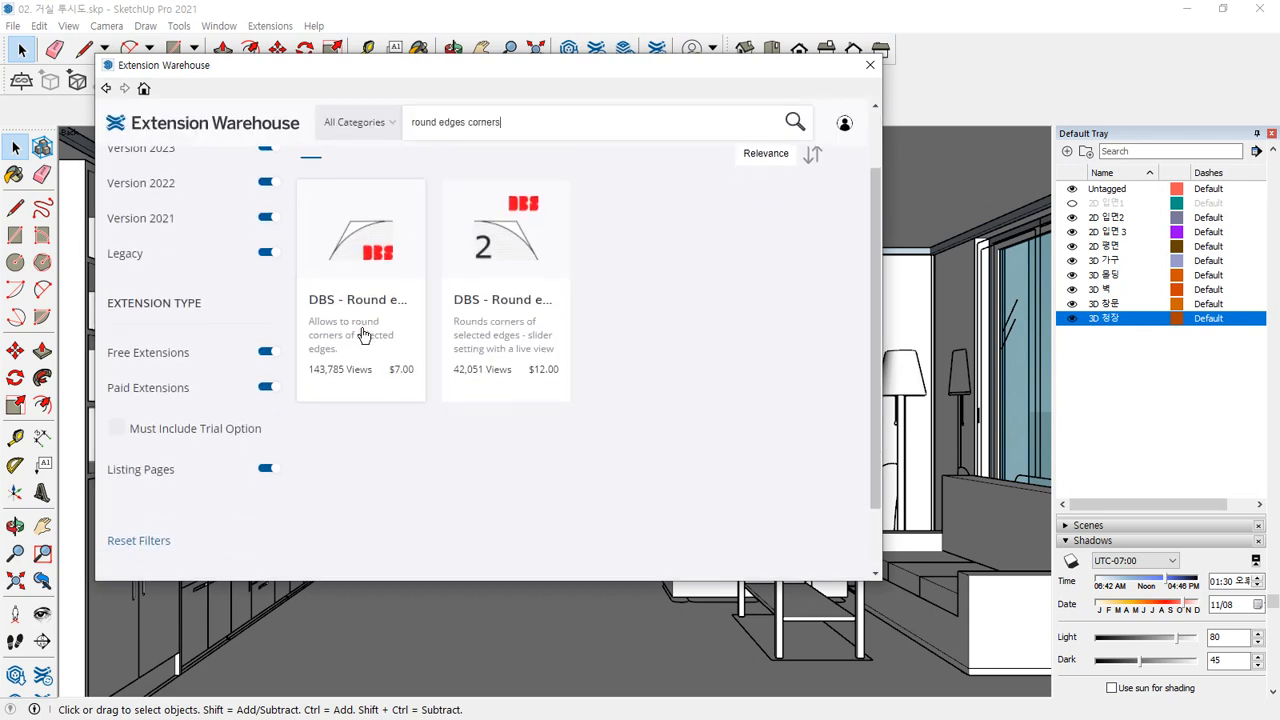
Step: Search the Extension Warehouse for "round corners" and for the one-word spelling "roundcorners"
double_click(448, 124)
key(BackSpace)
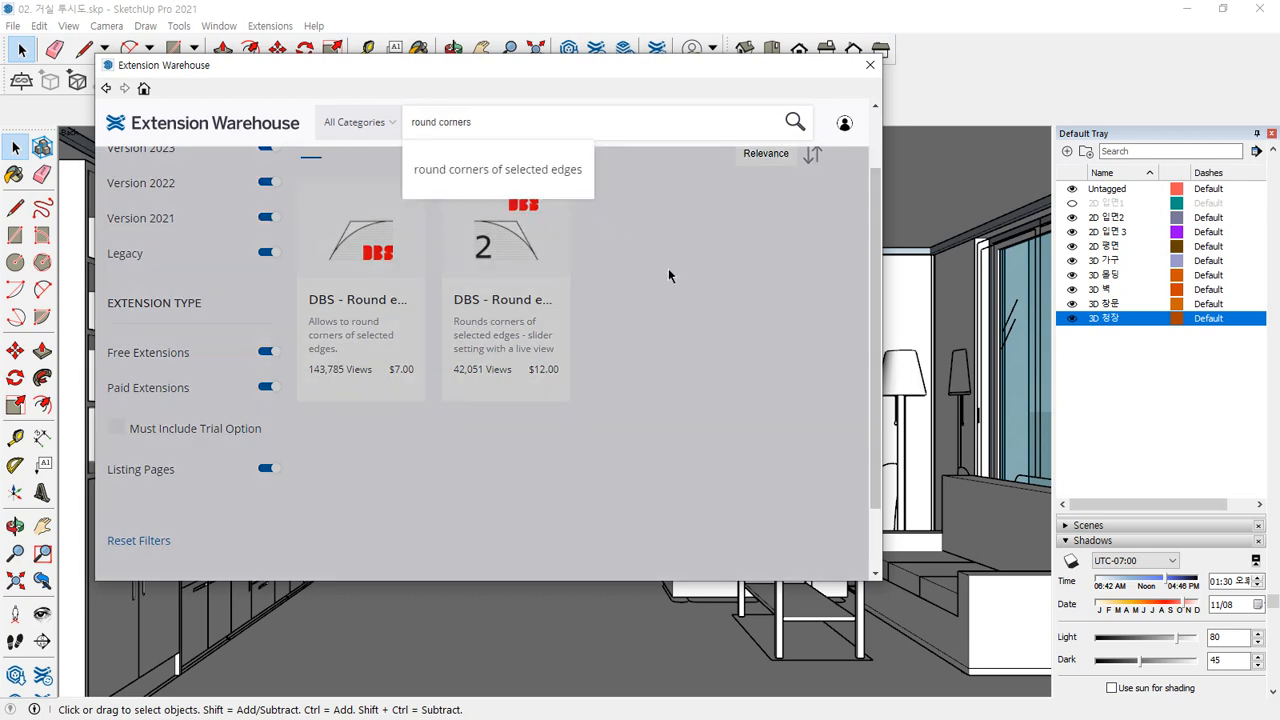
key(Return)
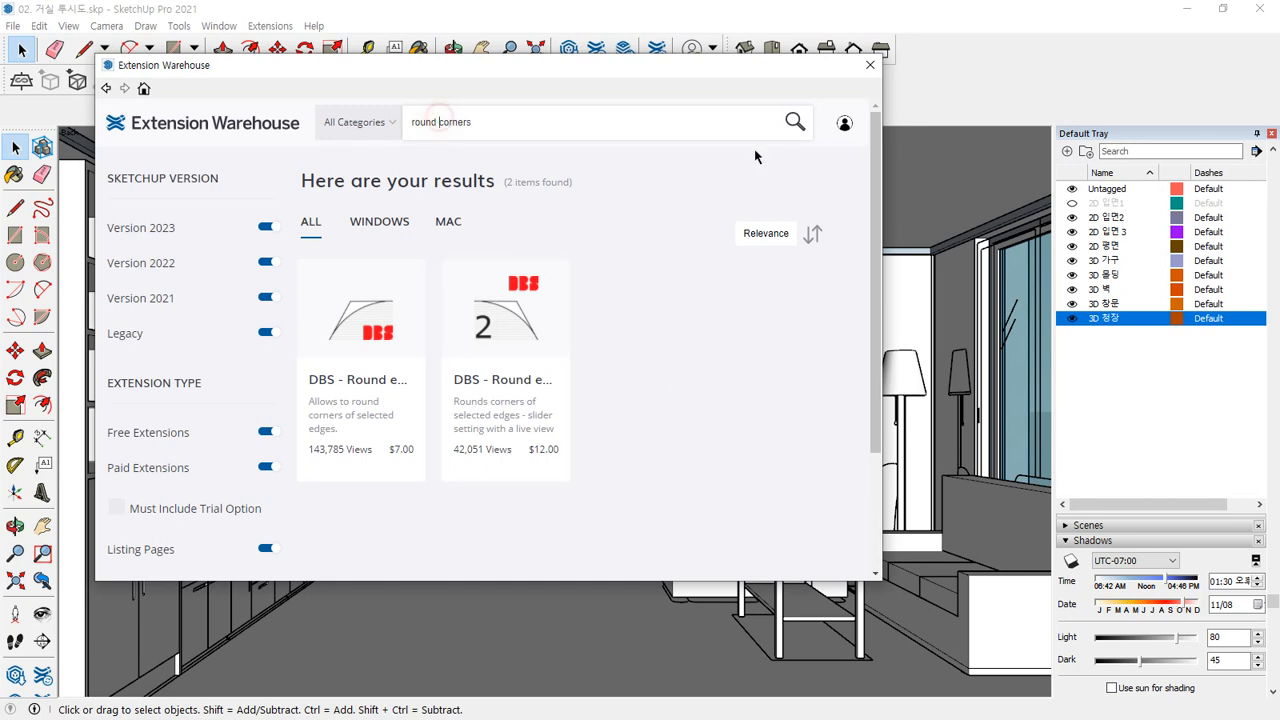
key(BackSpace)
key(Return)
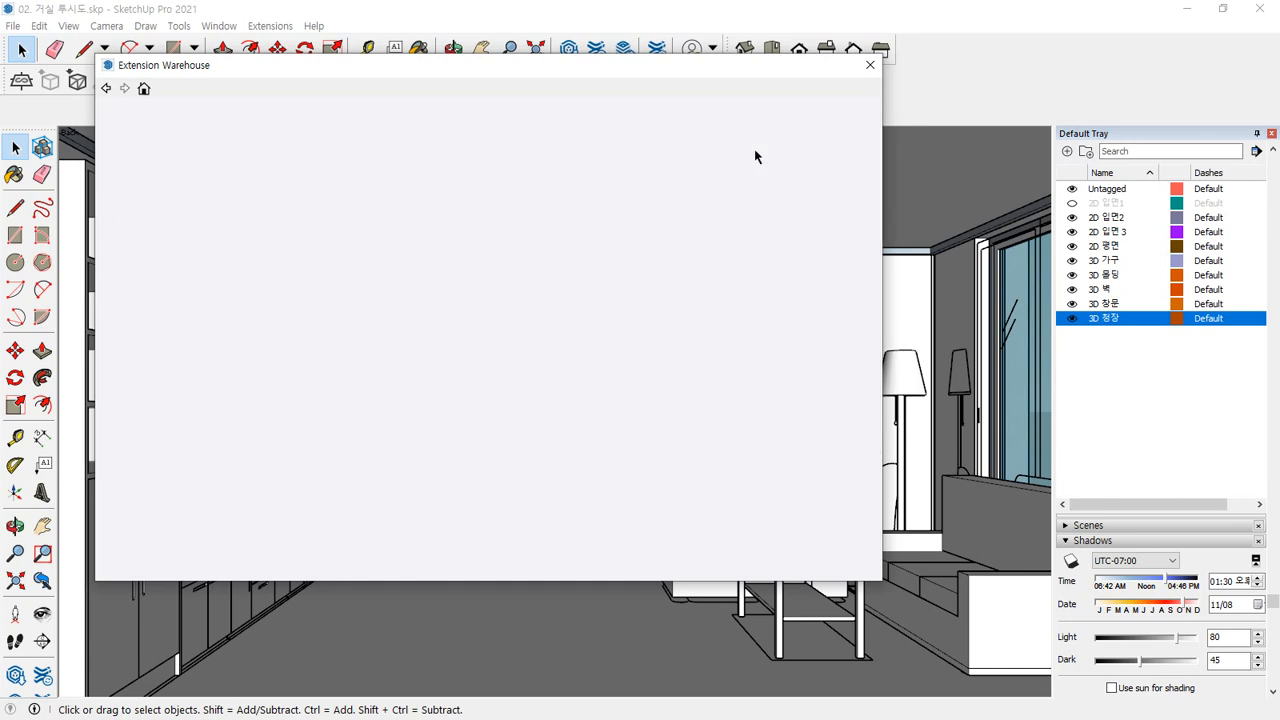
Step: Search the Extension Warehouse for "fillet 3d"
double_click(488, 122)
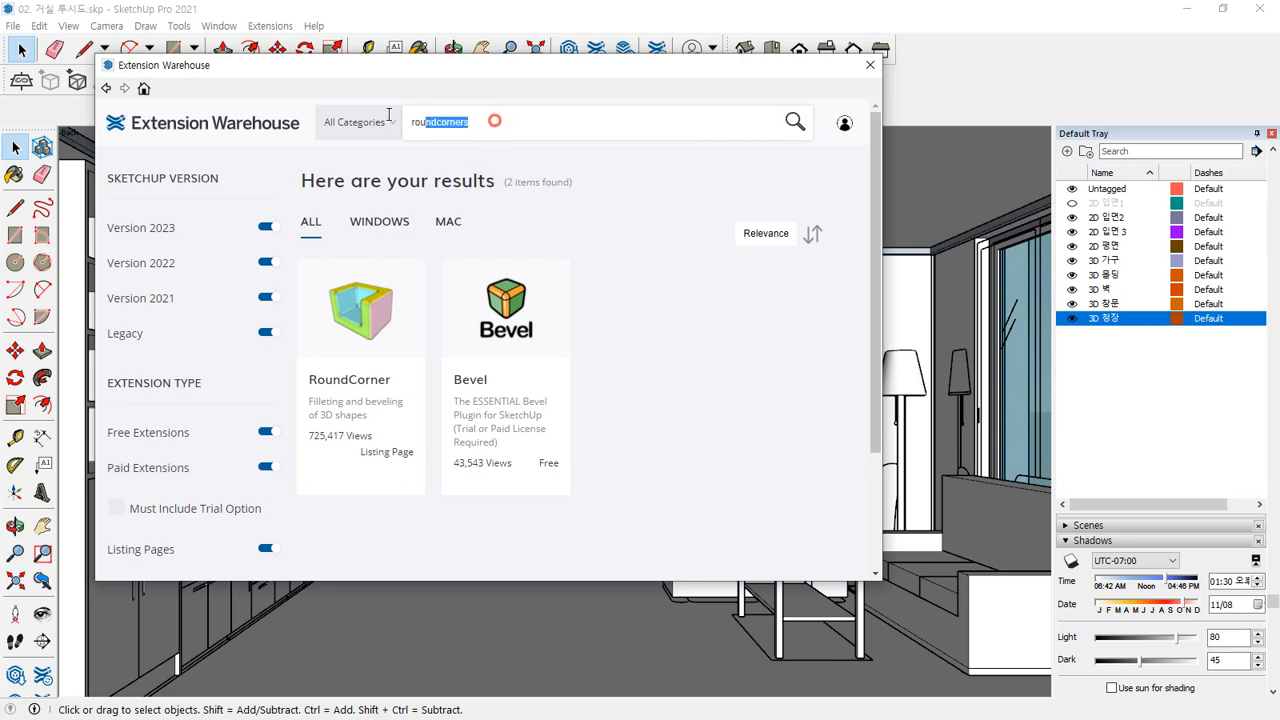
text(fillet)
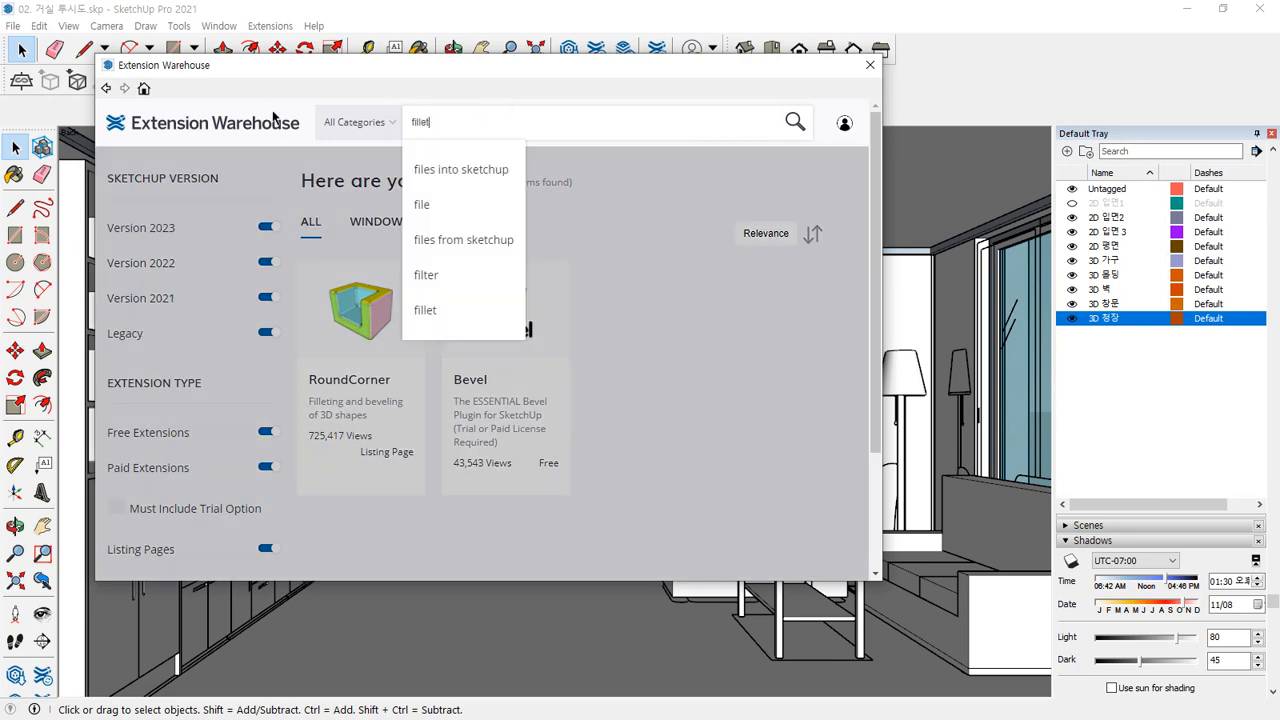
text( 3d)
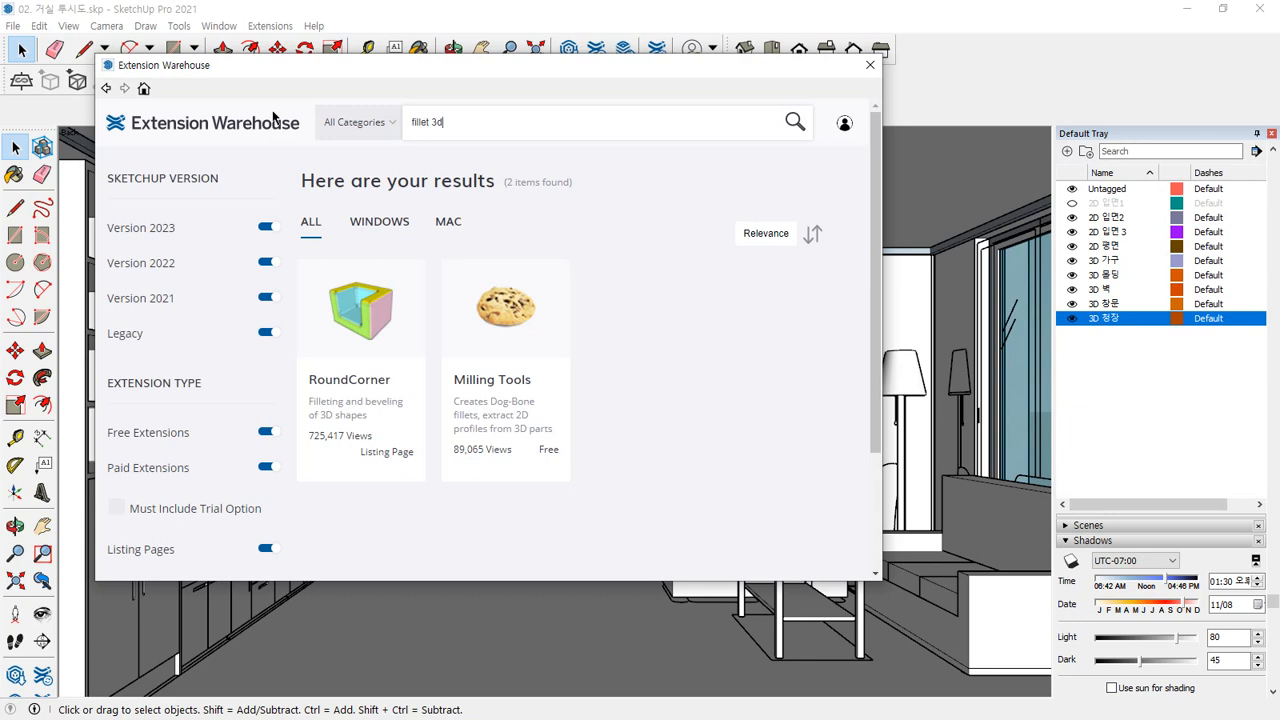
Step: Open the RoundCorner page and leave the Extension Warehouse for the extension's own site
click(387, 336)
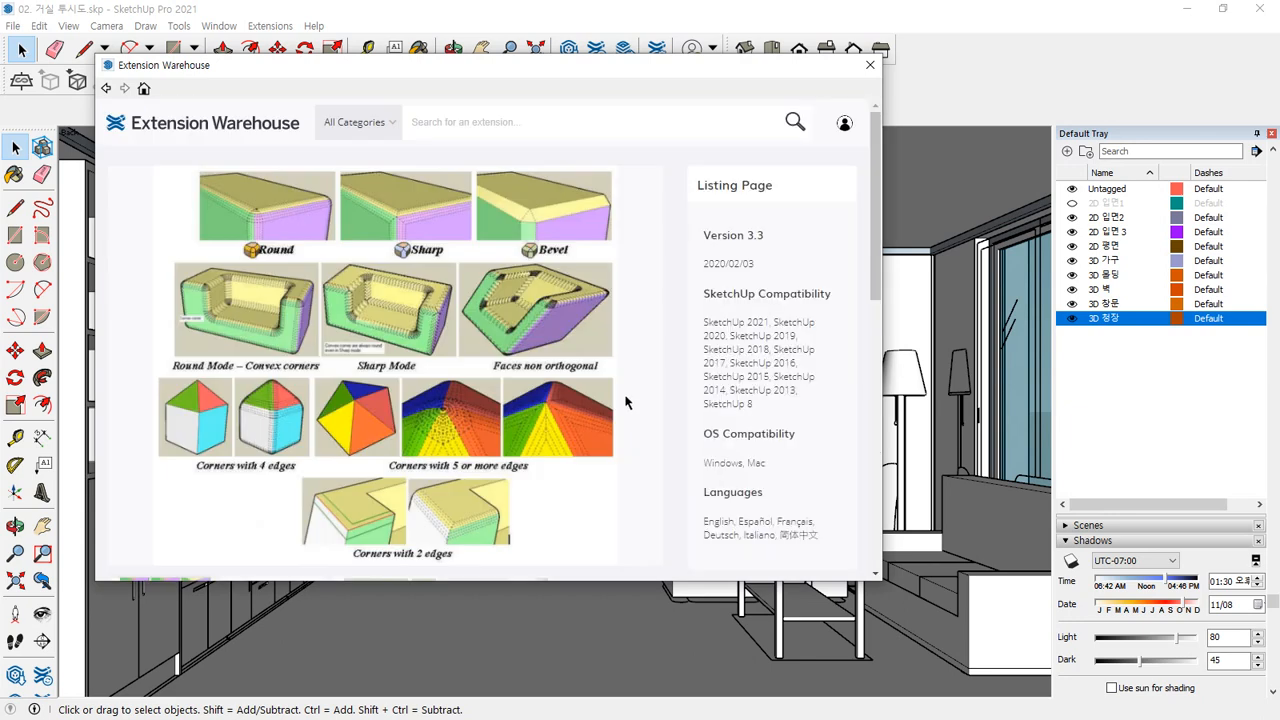
scroll(630, 390, down, 3)
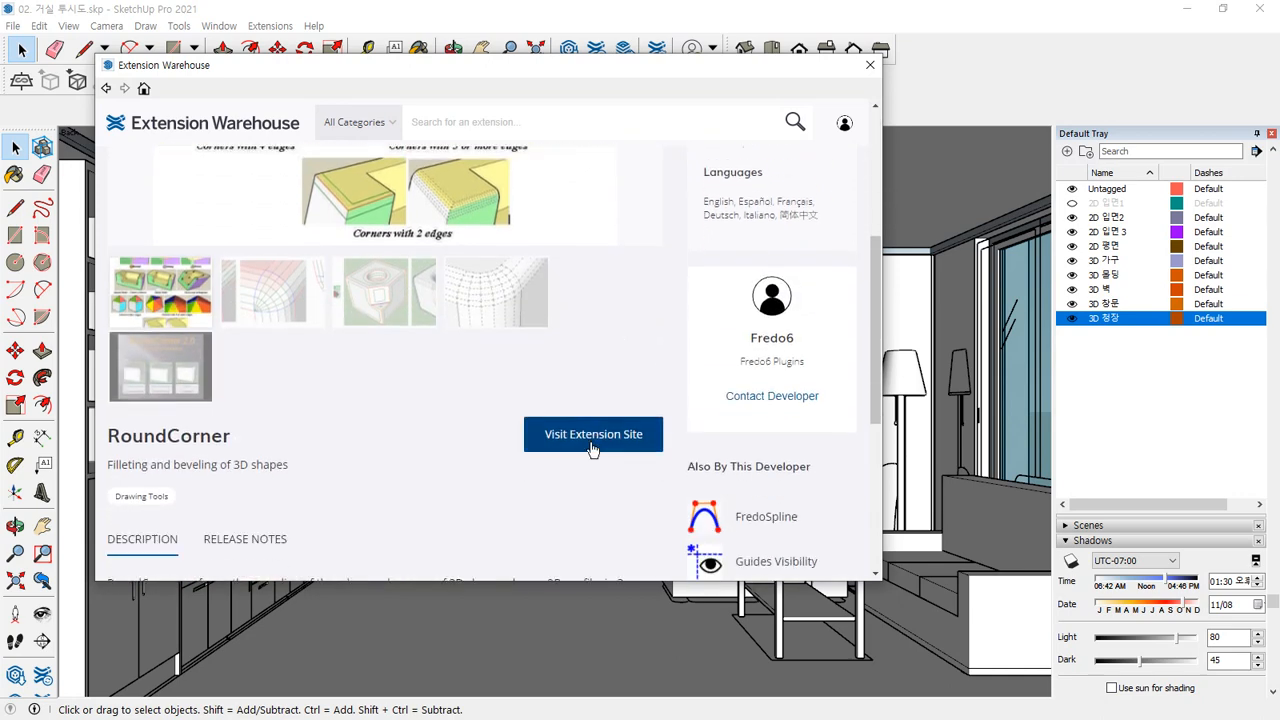
click(591, 438)
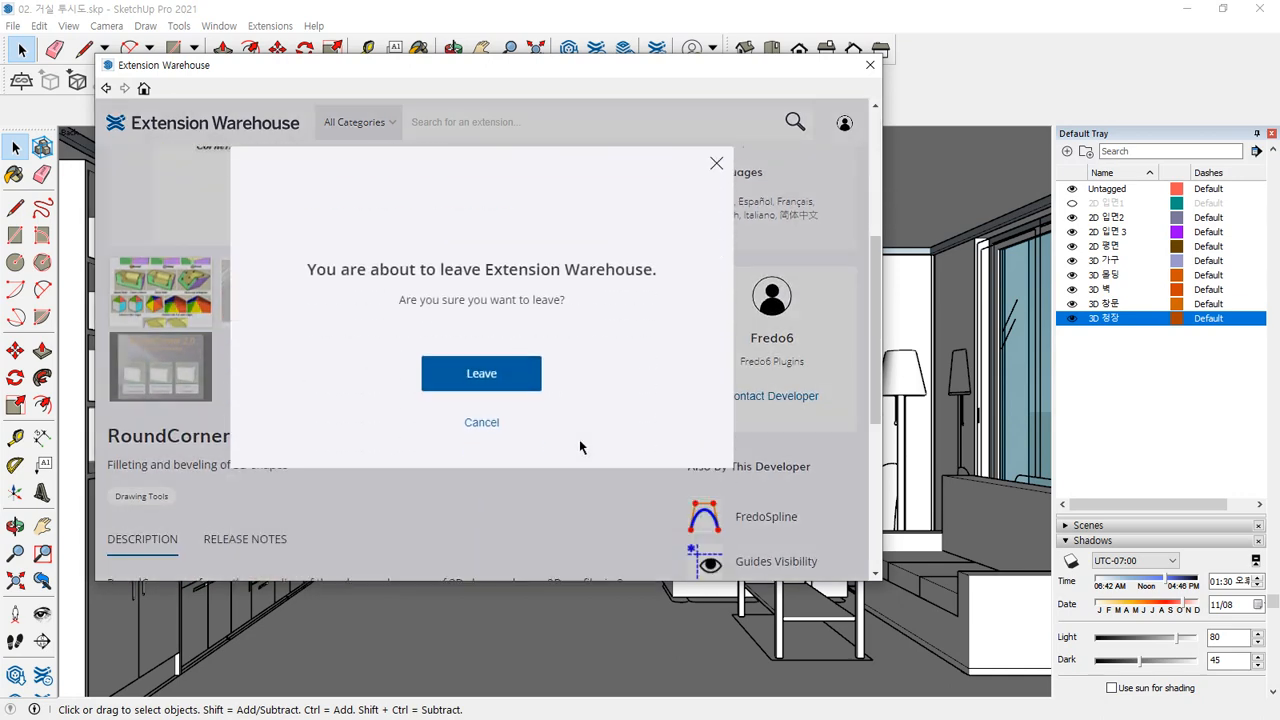
click(476, 380)
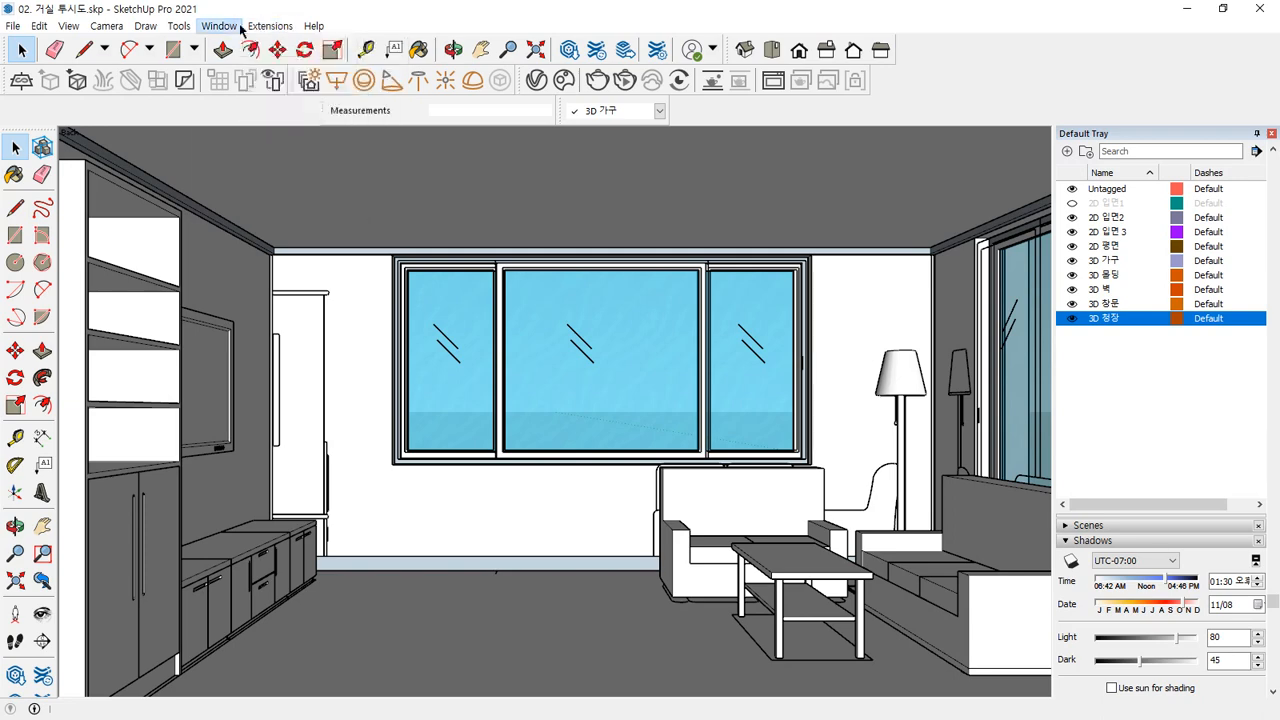
Step: Open the Components folder from the file locations in the SketchUp preferences
click(255, 66)
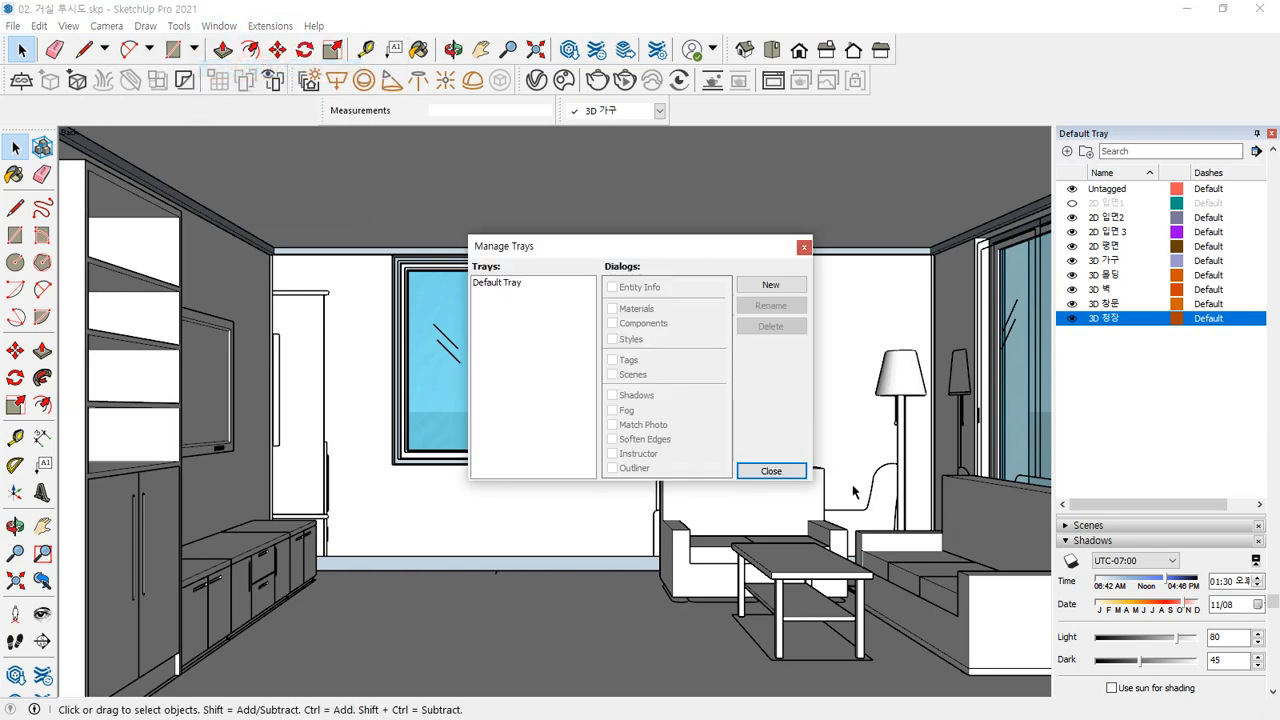
click(771, 471)
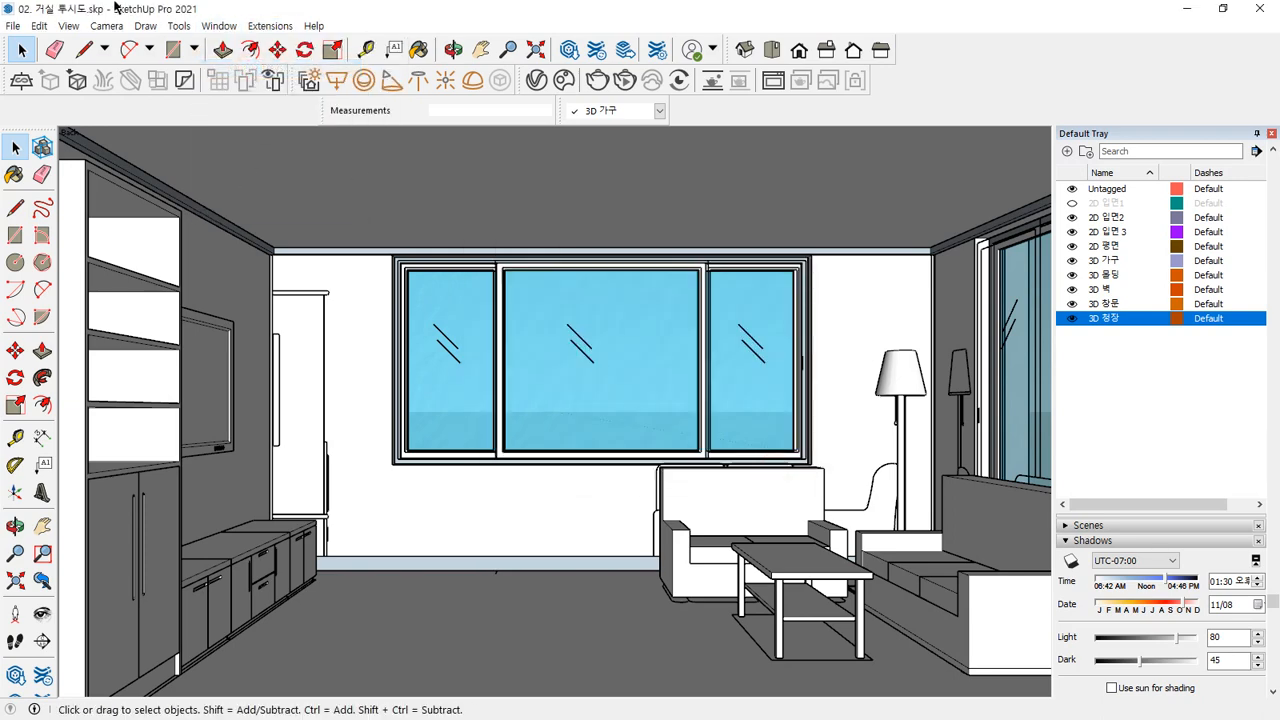
click(209, 26)
click(250, 126)
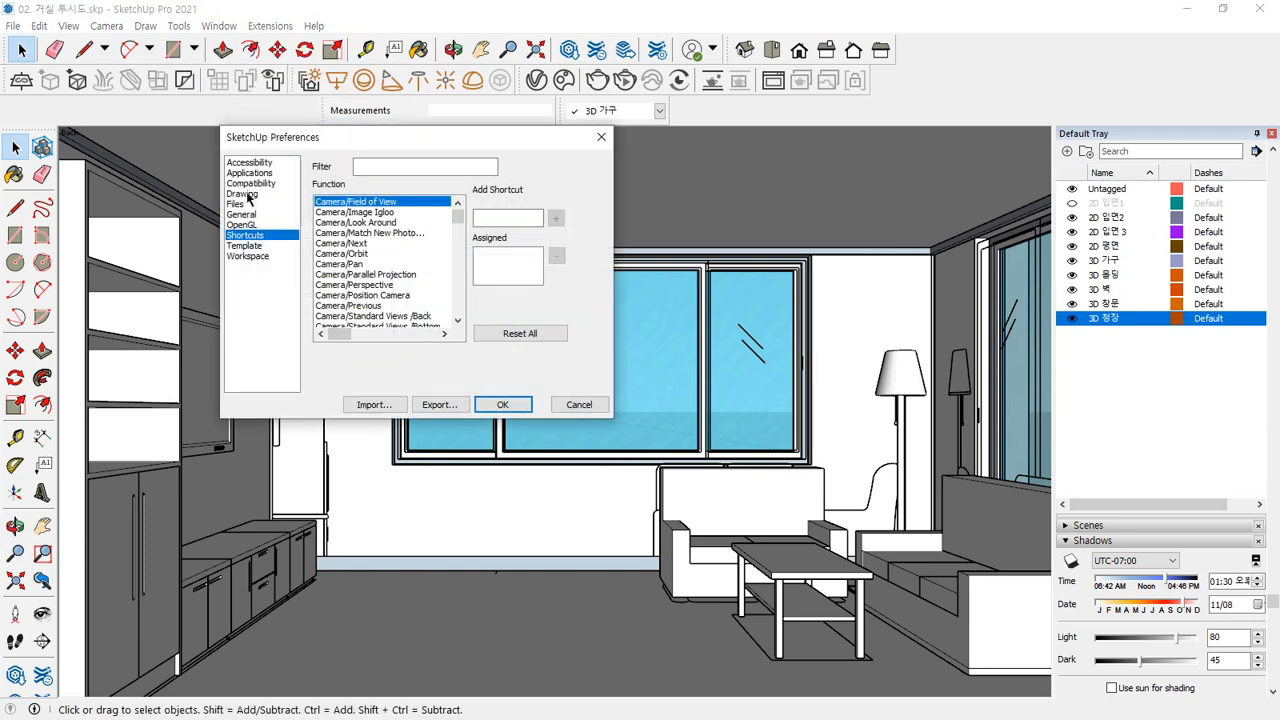
click(243, 205)
click(576, 212)
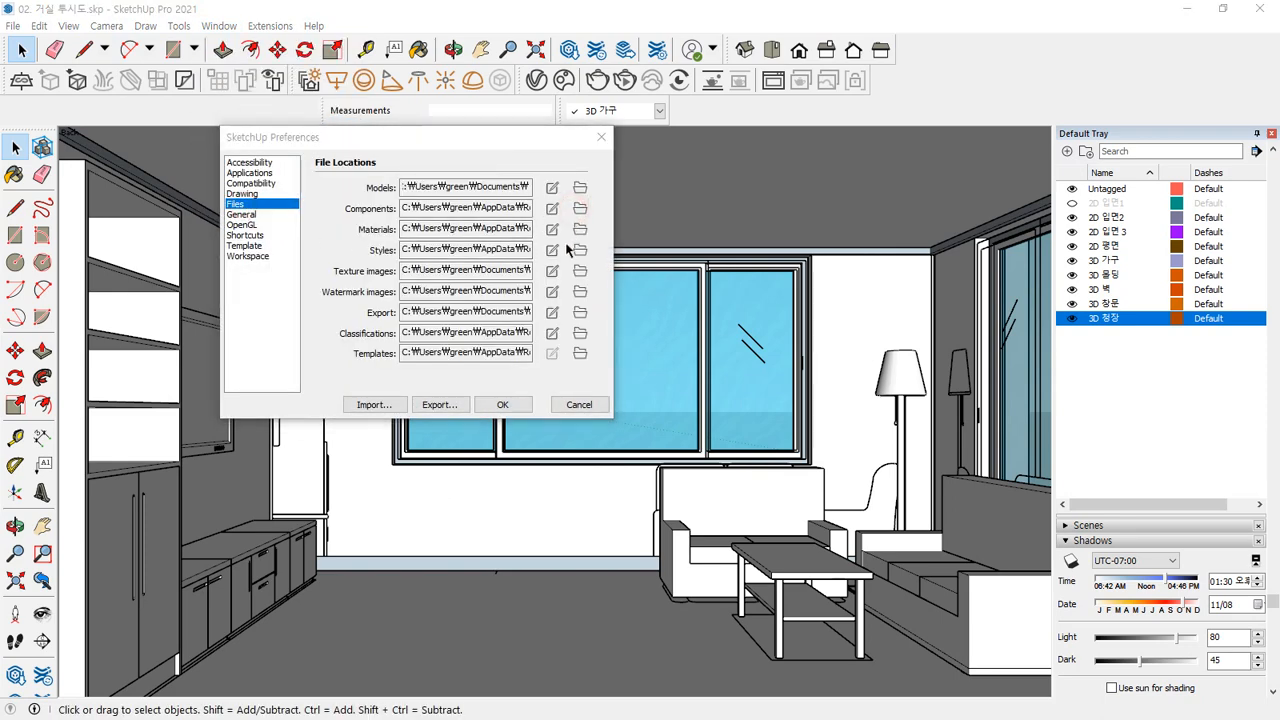
Step: Go up from Components to the parent SketchUp folder and open its Plugins folder
drag(0, 131, 914, 146)
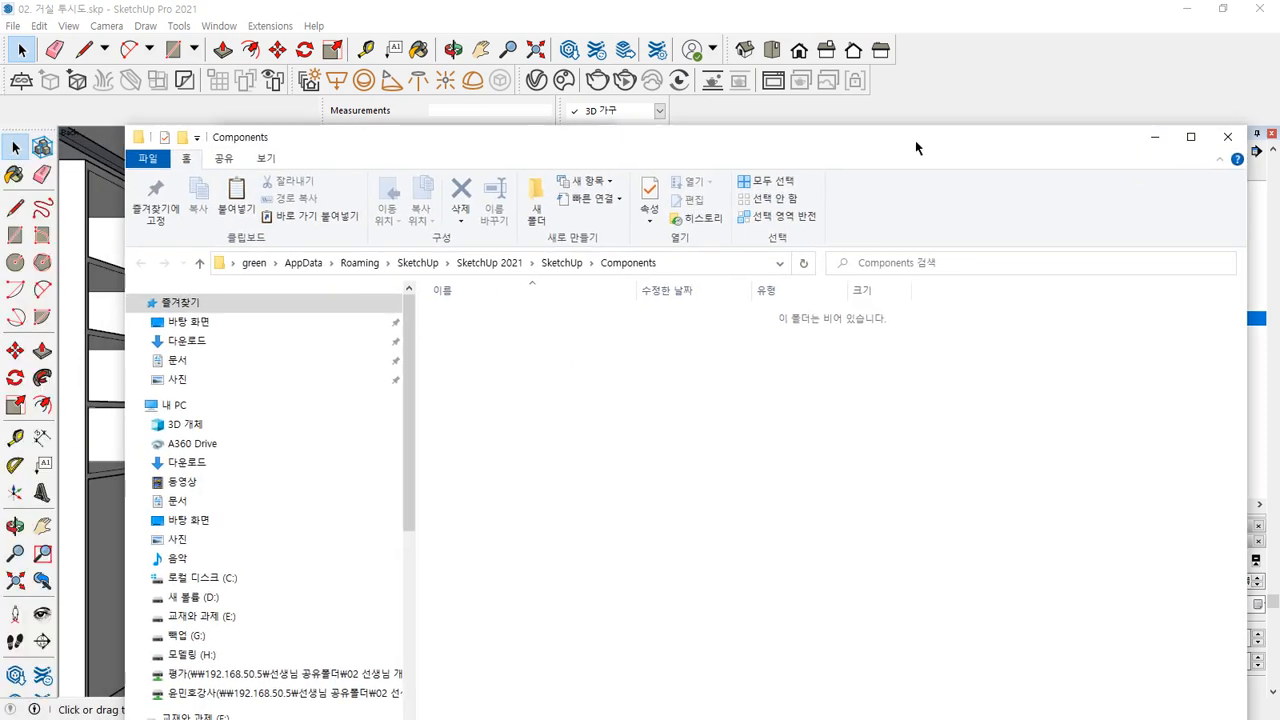
click(561, 262)
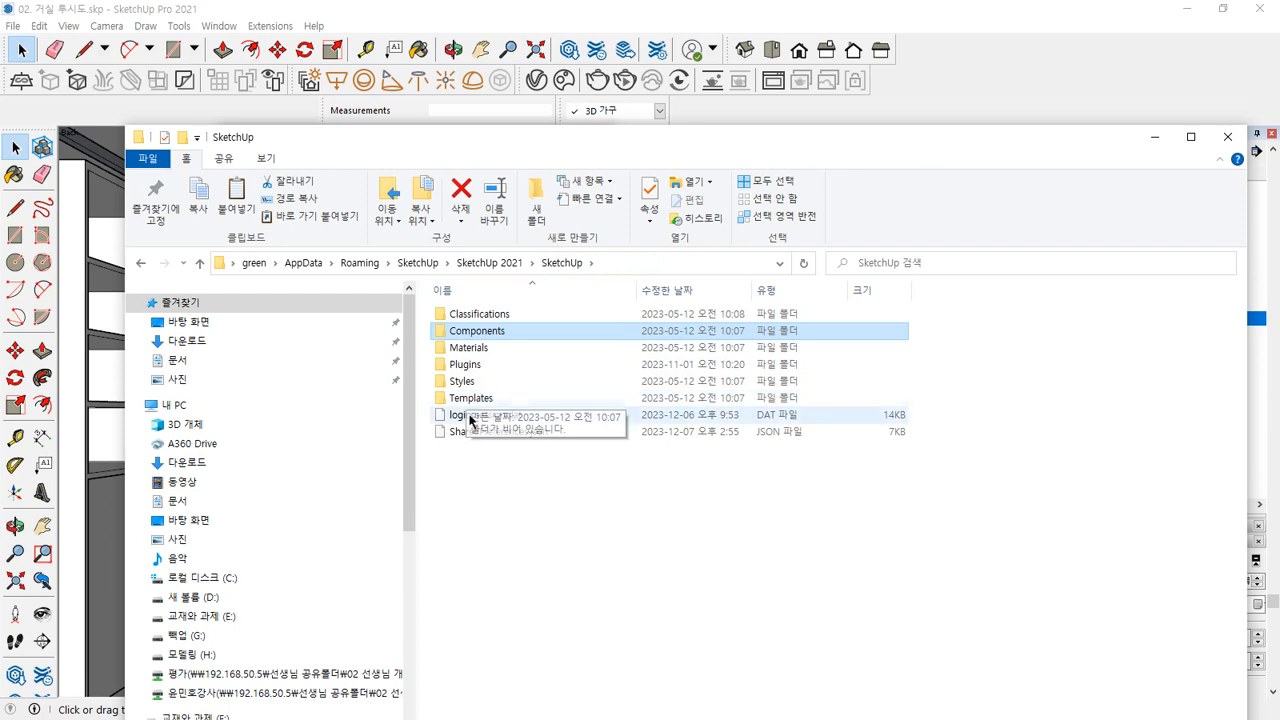
double_click(466, 364)
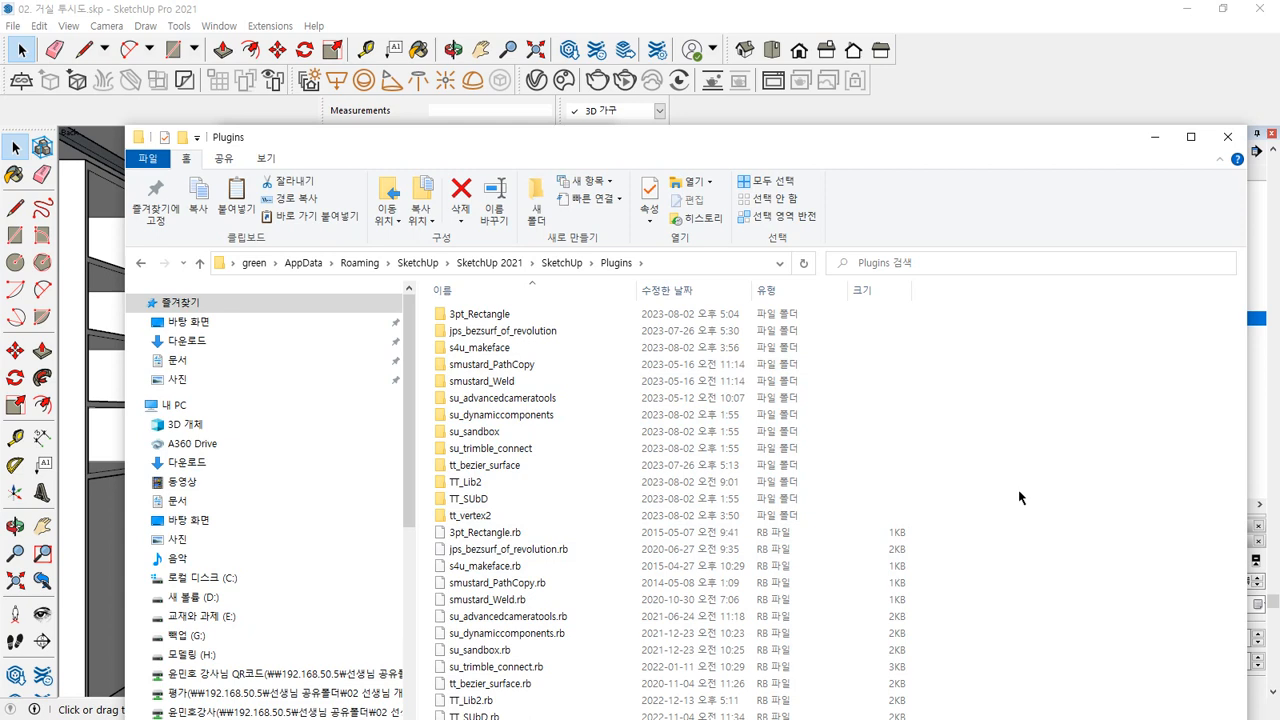
Step: Paste the copied Plugins Pack 2017 files into the Plugins folder, overwriting files with the same name, and close the preferences
click(932, 560)
key(ctrl+v)
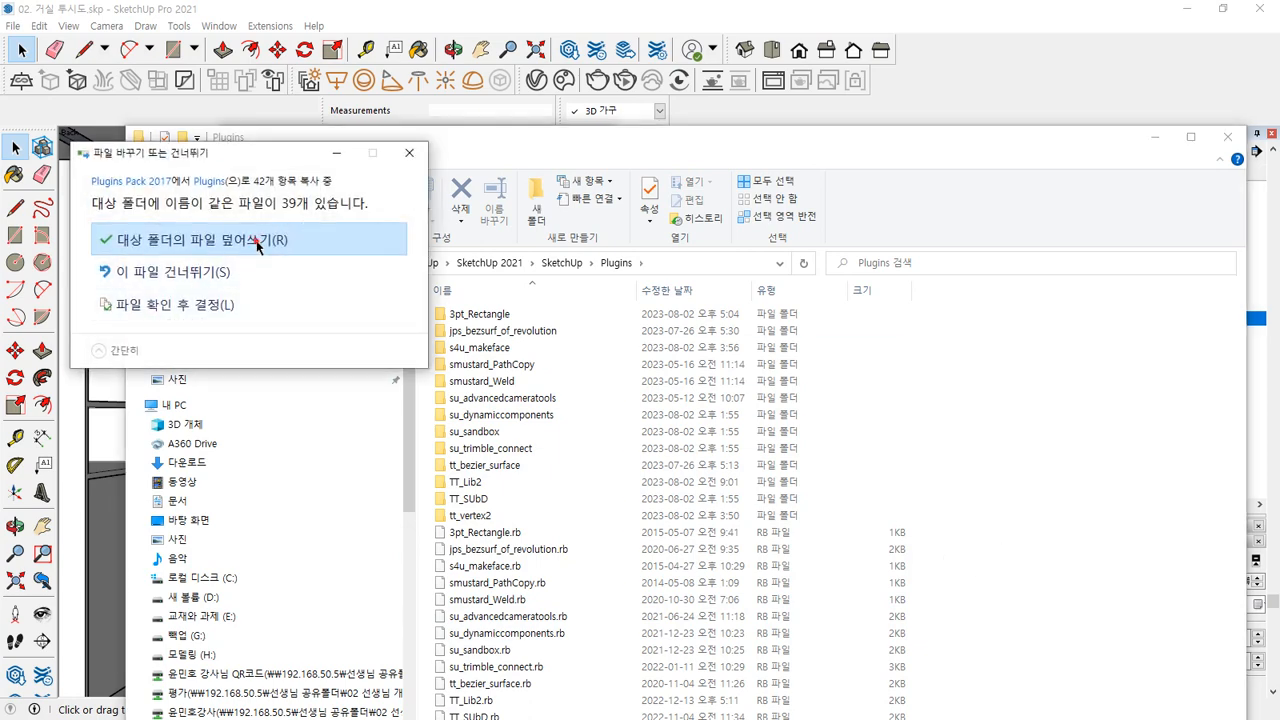
click(259, 240)
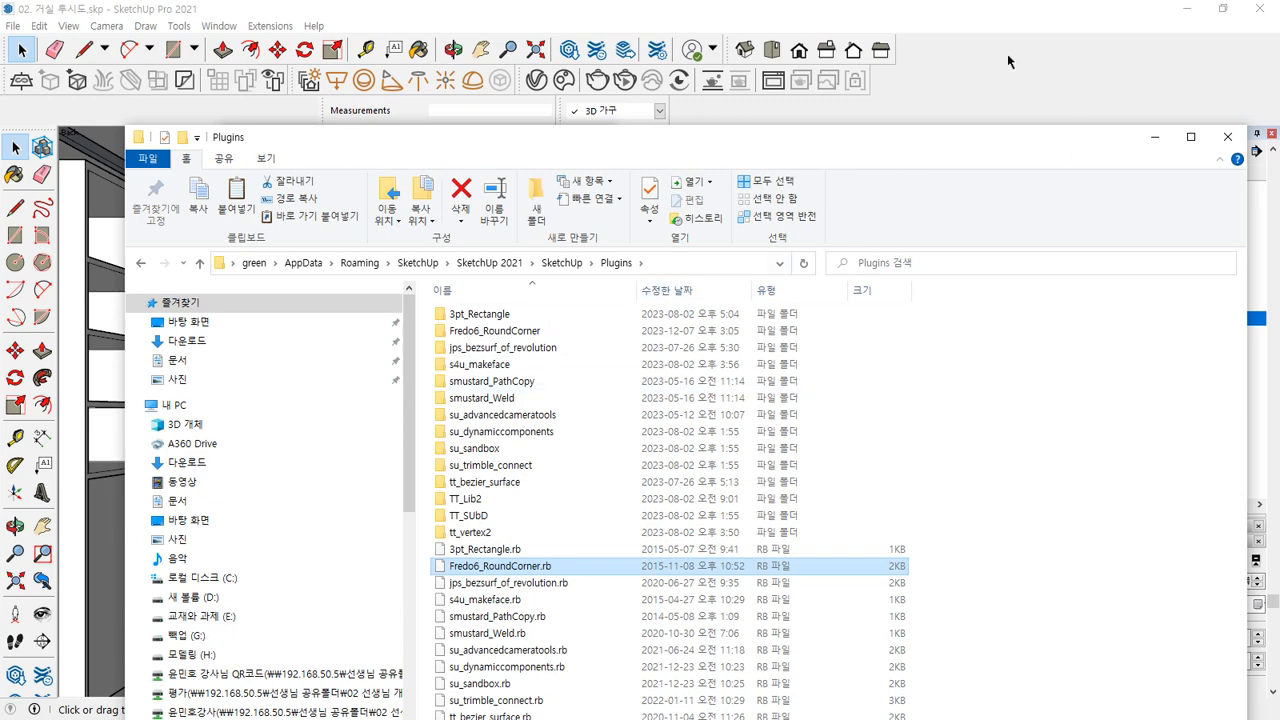
click(972, 14)
click(592, 404)
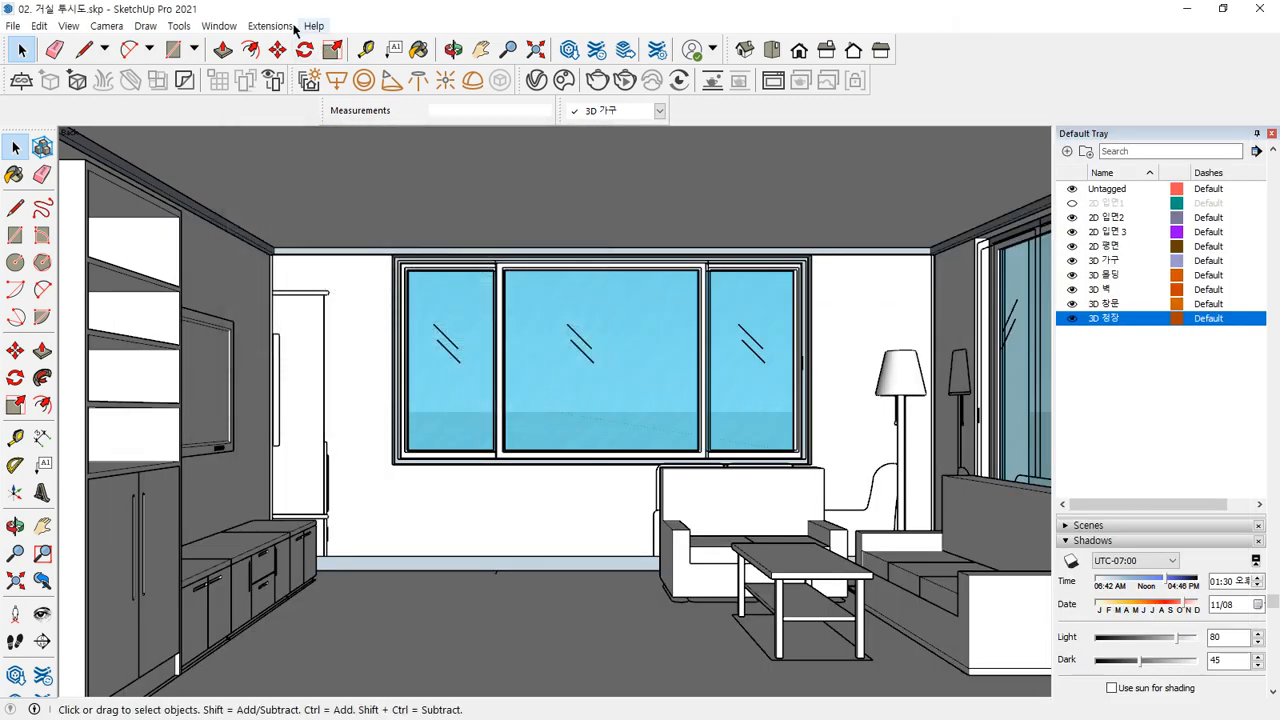
Step: Open the Extension Manager and check the list of installed extensions for RoundCorner
click(270, 26)
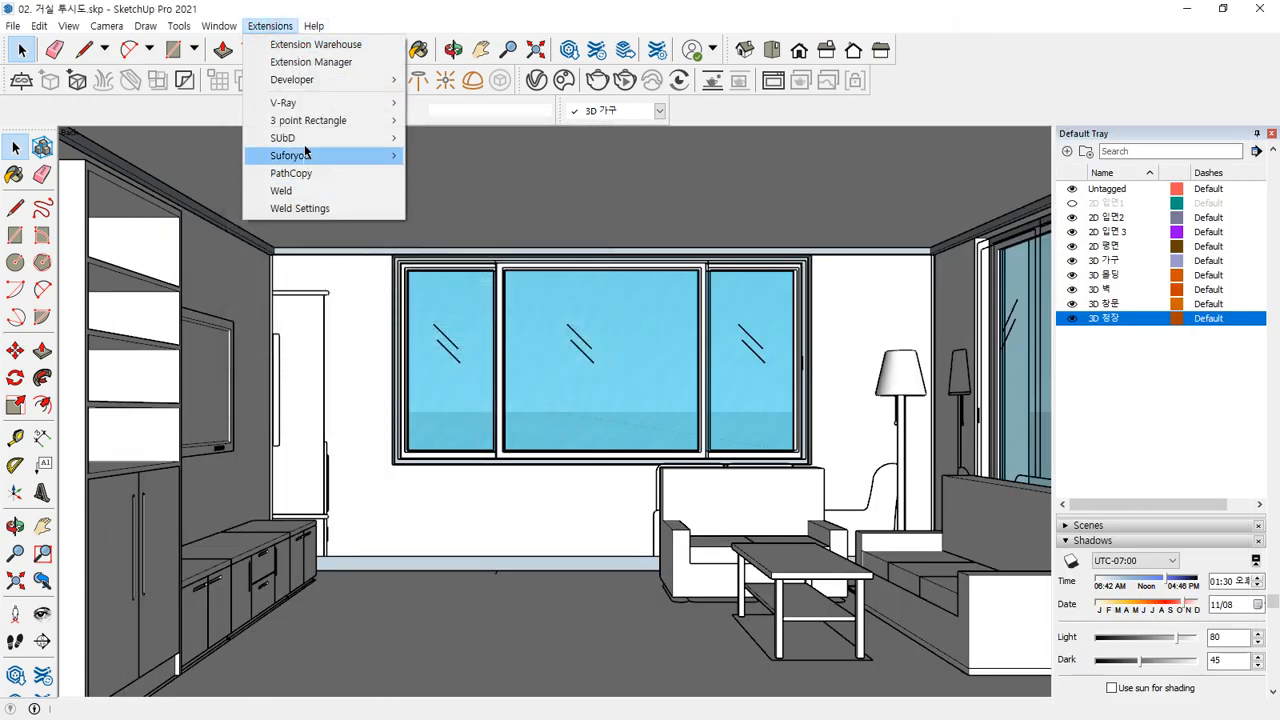
click(308, 62)
drag(546, 89, 501, 30)
scroll(407, 370, down, 1)
scroll(406, 366, up, 1)
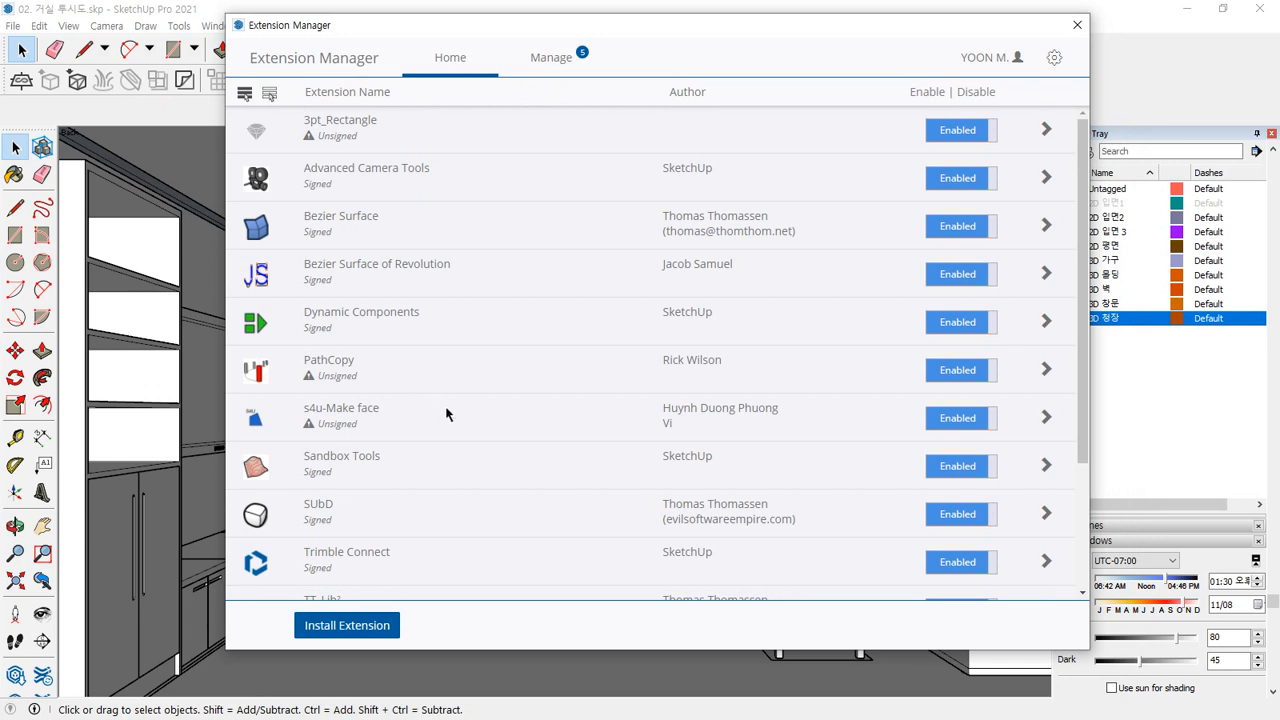
scroll(446, 414, down, 3)
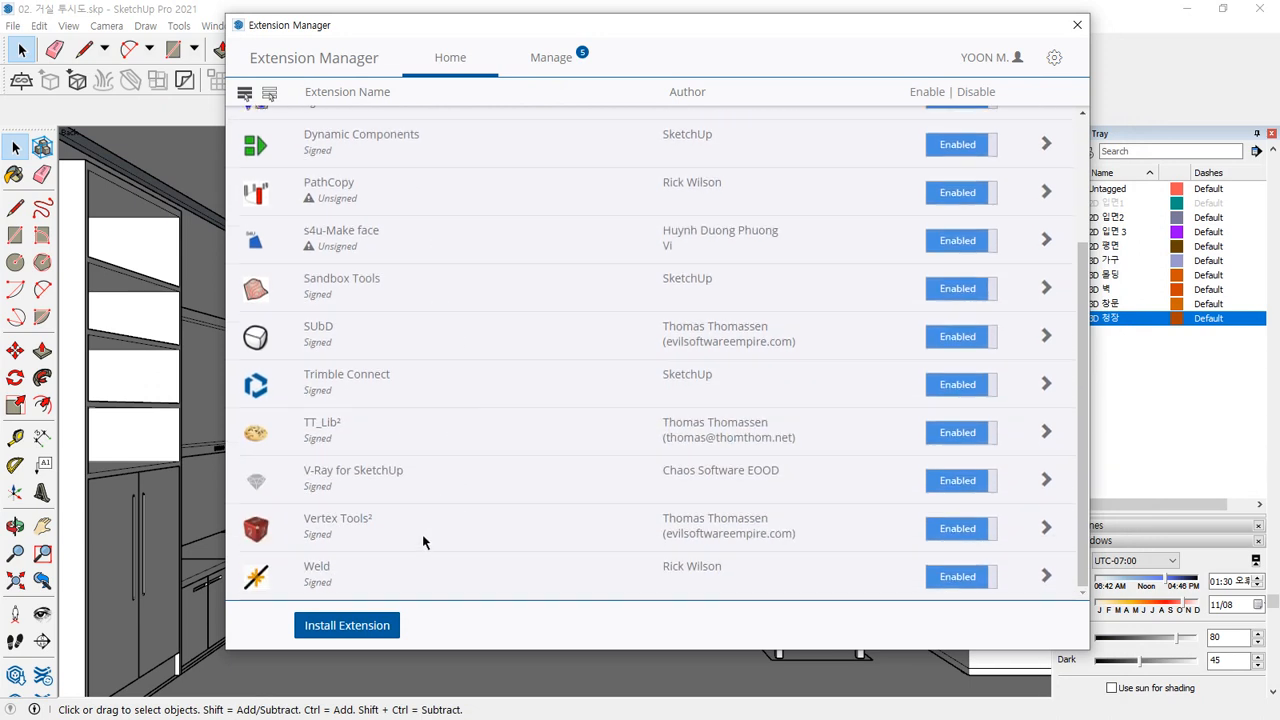
scroll(422, 541, up, 3)
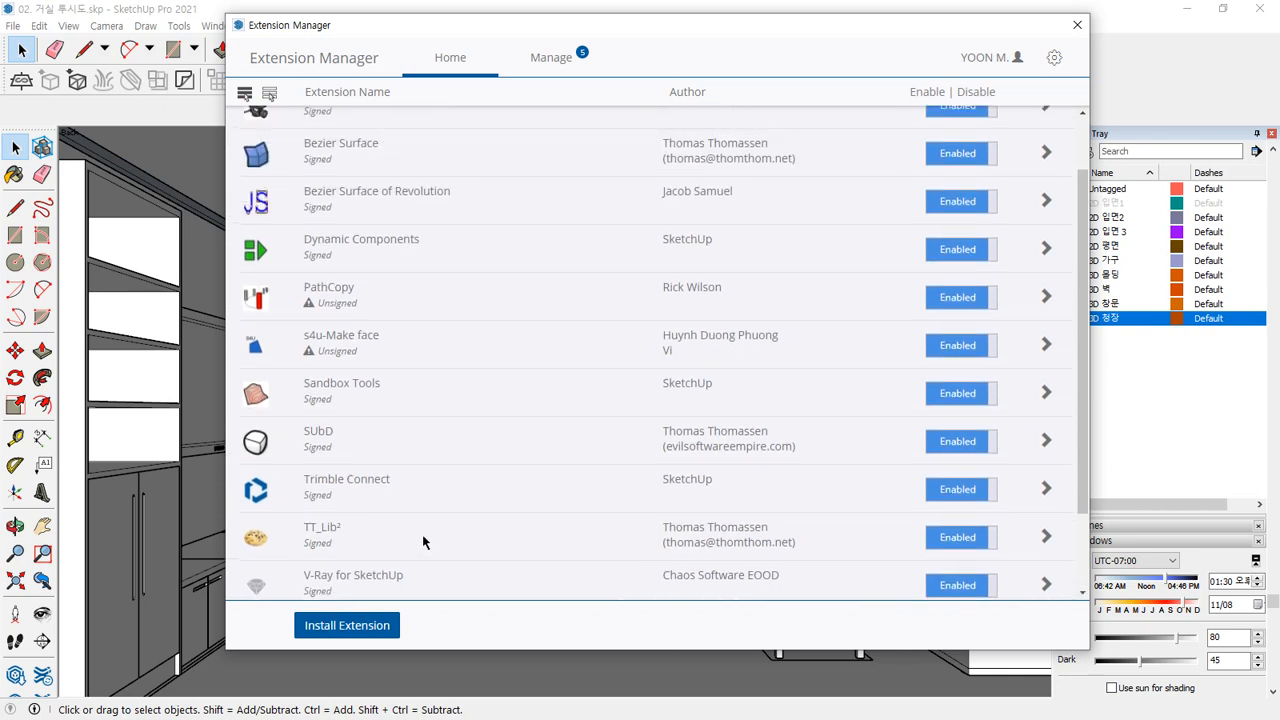
Step: Update the Dynamic Components and Sandbox Tools extensions in the Extension Manager and dismiss the warning and update notifications
click(535, 62)
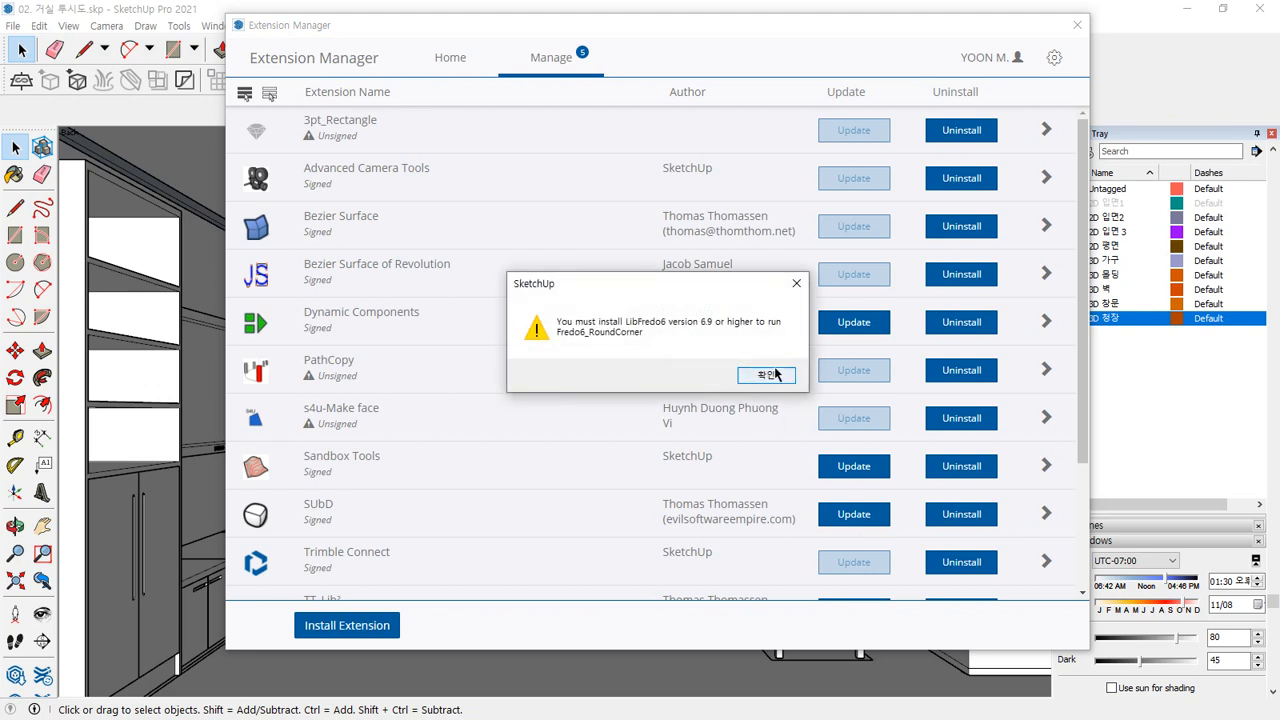
click(775, 374)
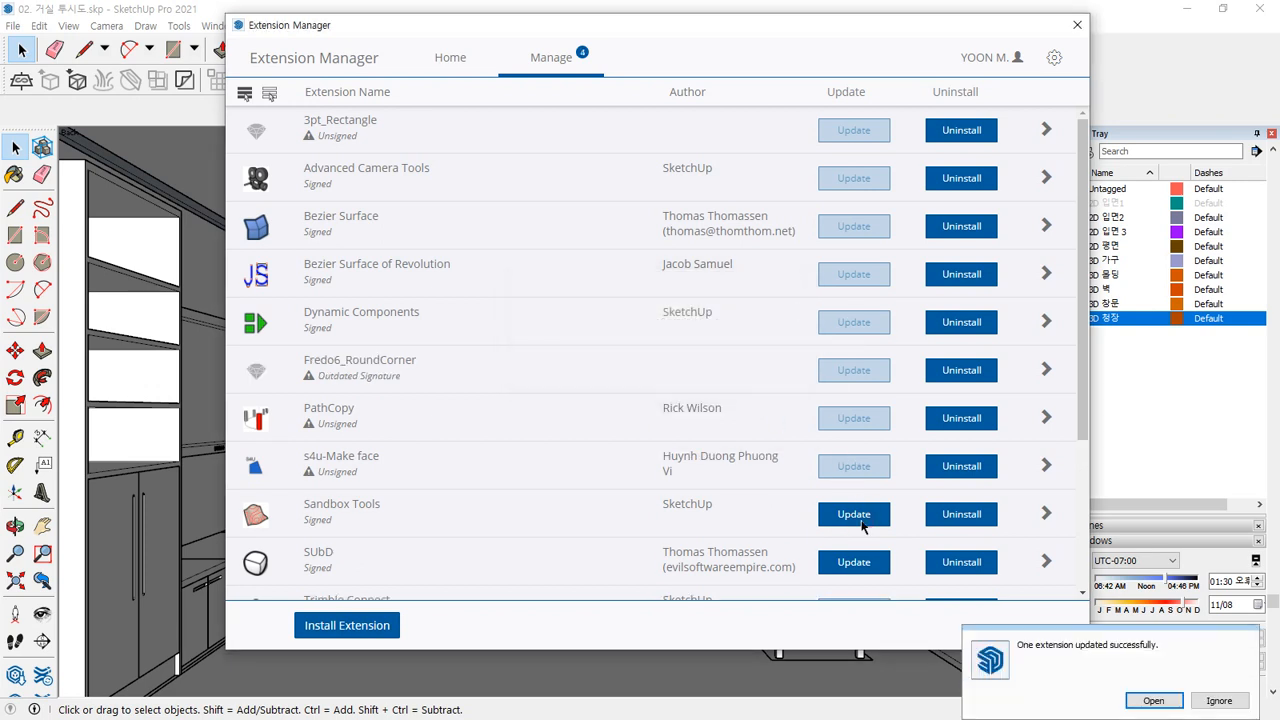
click(862, 515)
scroll(802, 442, down, 3)
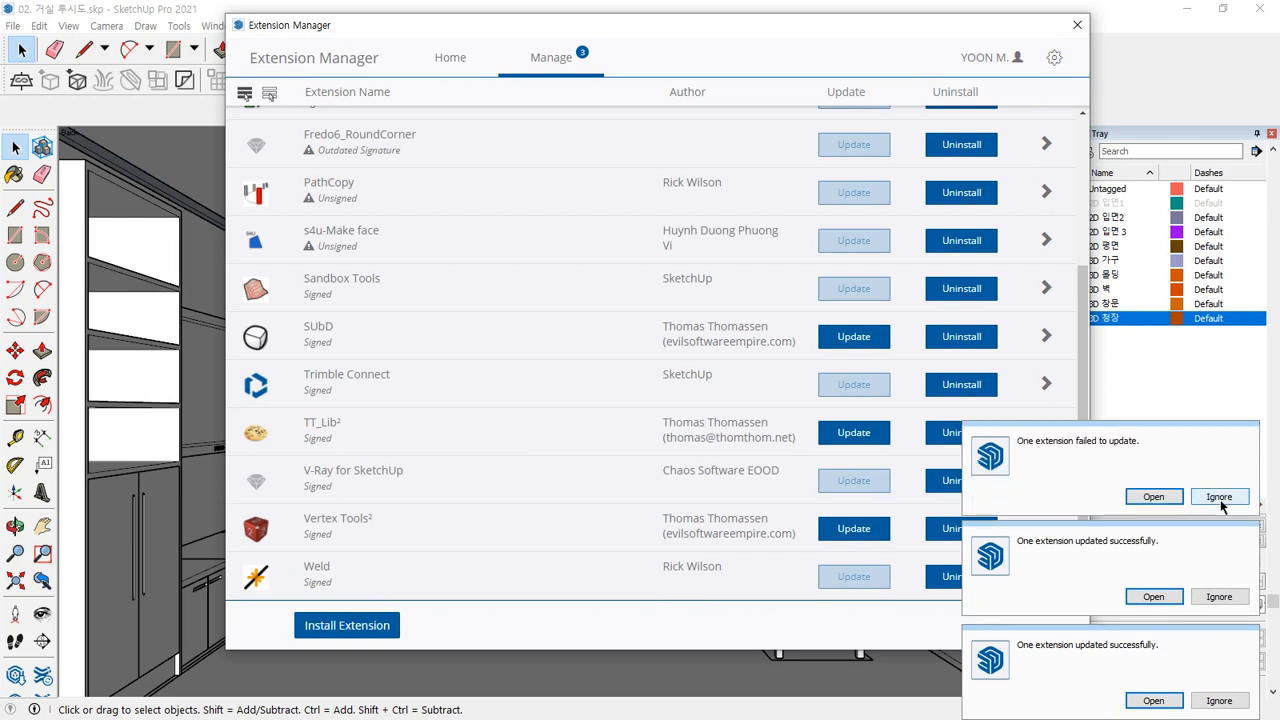
click(1219, 497)
click(1219, 597)
click(1219, 701)
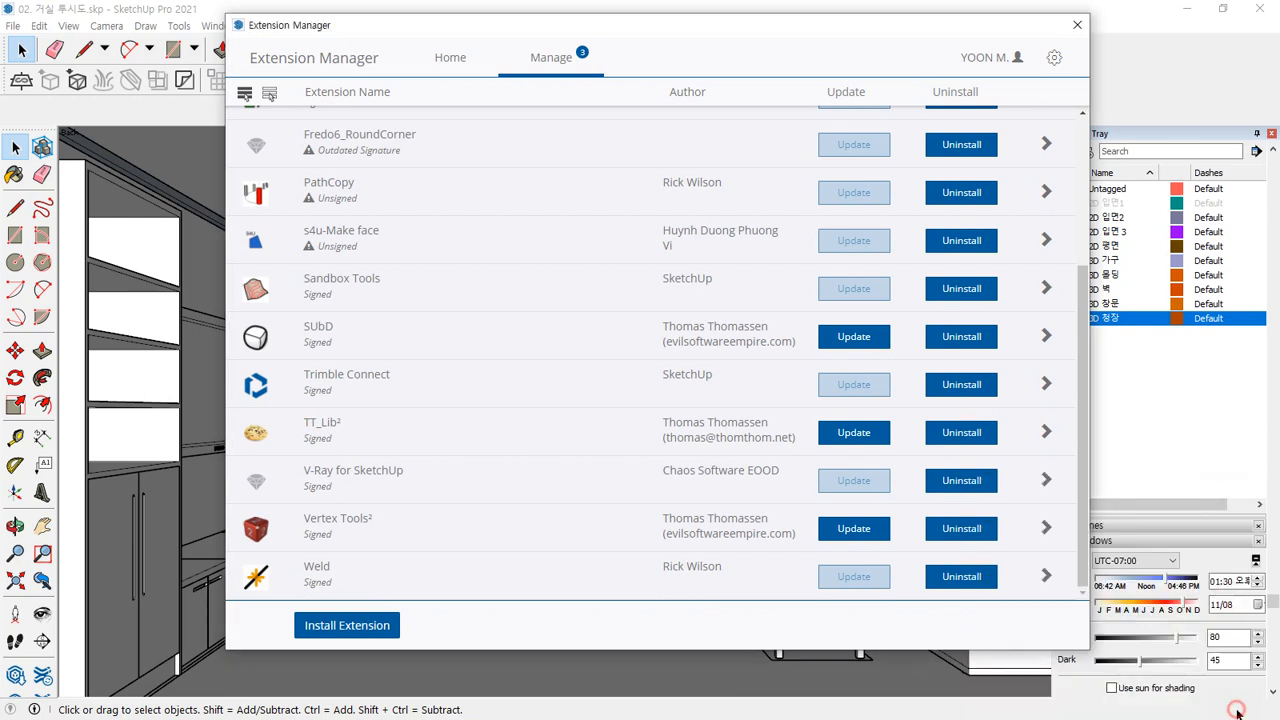
Step: Inspect the version and signature details of the Fredo6_RoundCorner extension and check whether its commands are available among the extension commands
scroll(407, 398, up, 3)
scroll(407, 398, down, 3)
scroll(407, 398, up, 3)
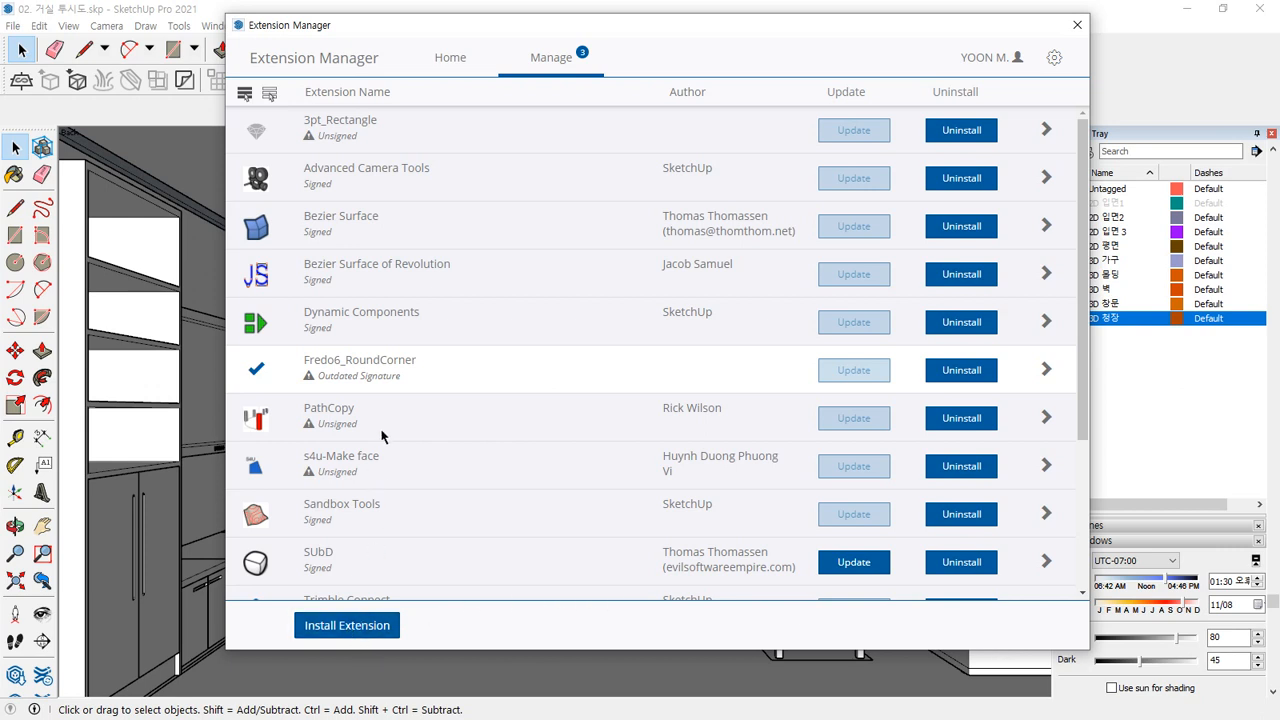
click(1045, 370)
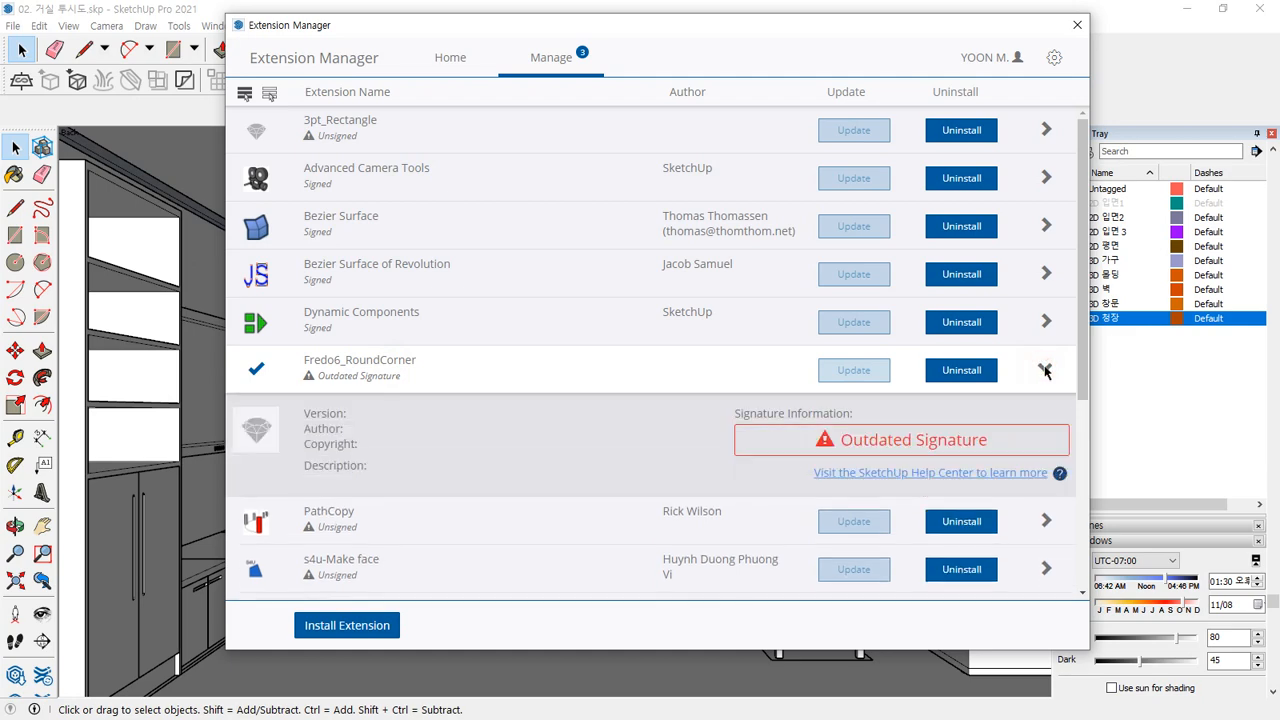
drag(410, 25, 398, 52)
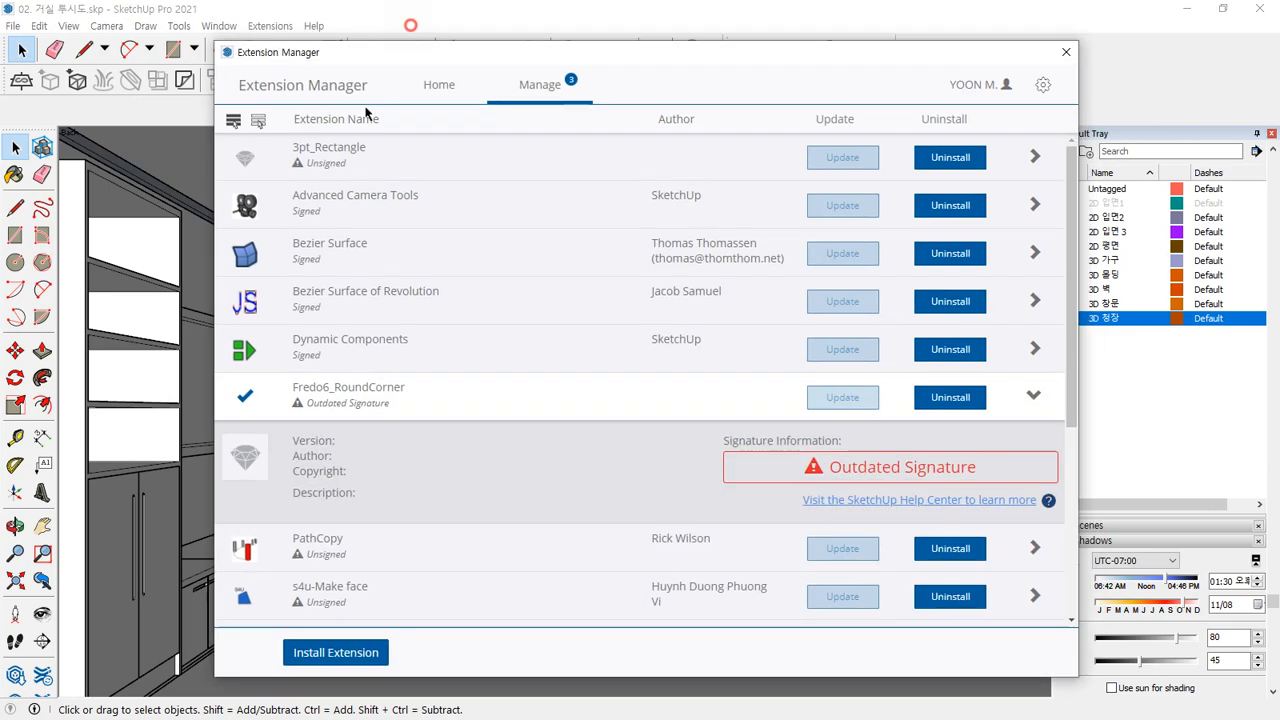
click(270, 25)
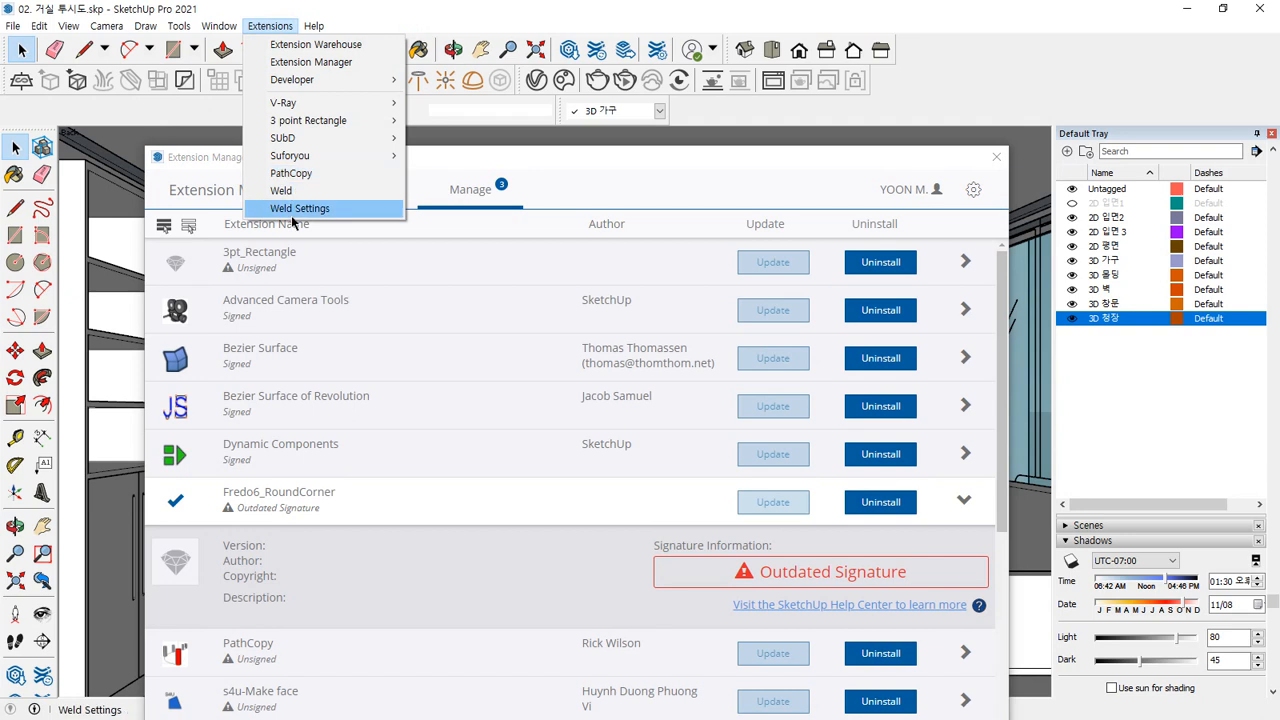
click(621, 161)
Step: Disable and re-enable the Fredo6_RoundCorner extension, and close the Extension Manager
click(383, 195)
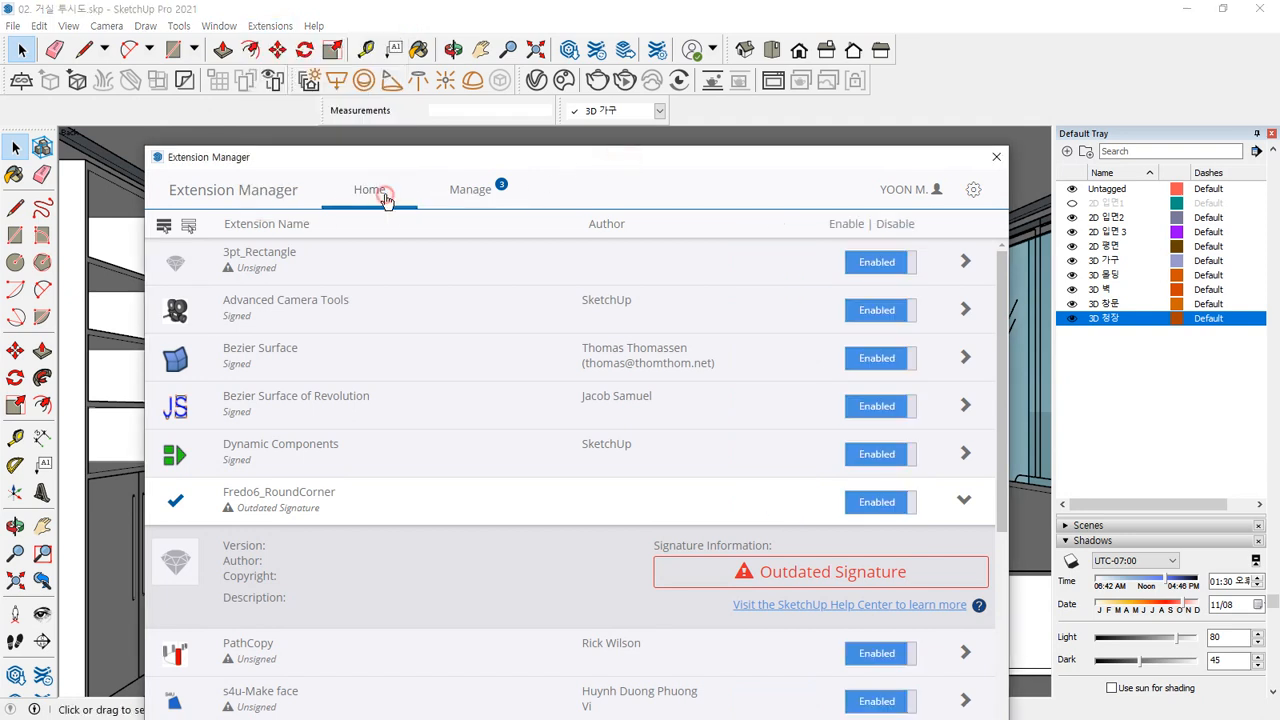
scroll(470, 485, down, 3)
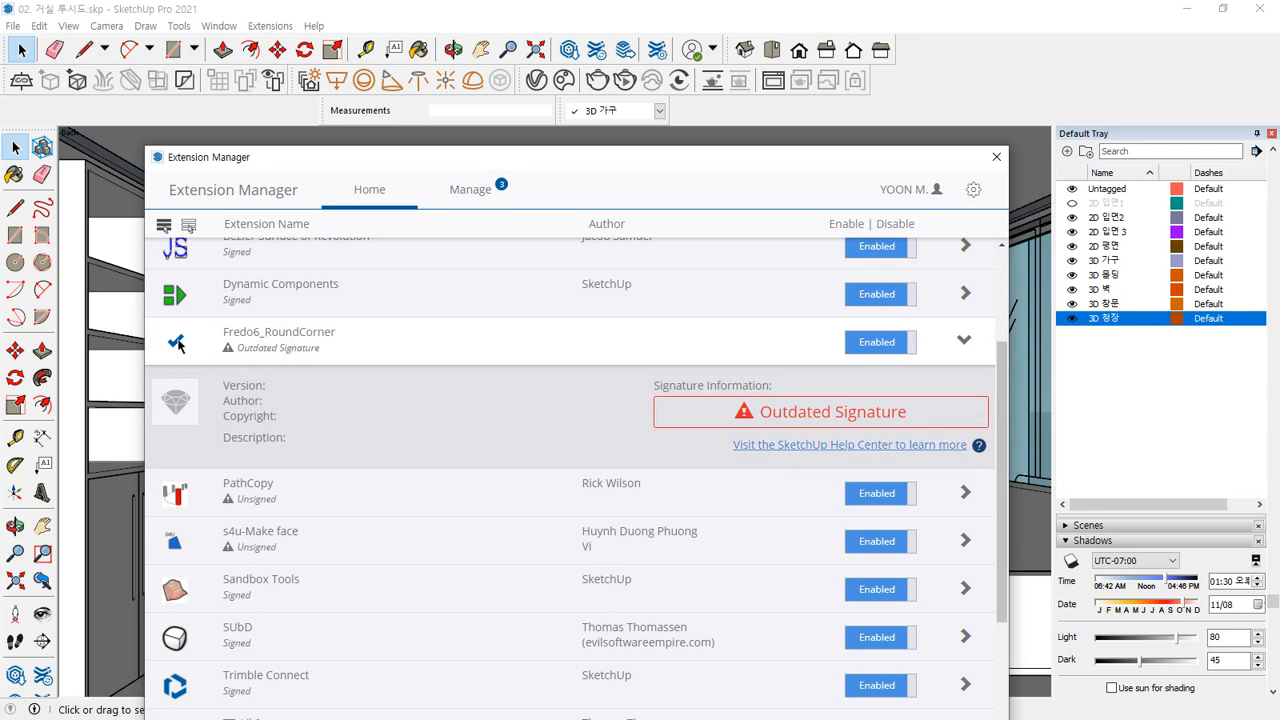
click(964, 341)
click(889, 342)
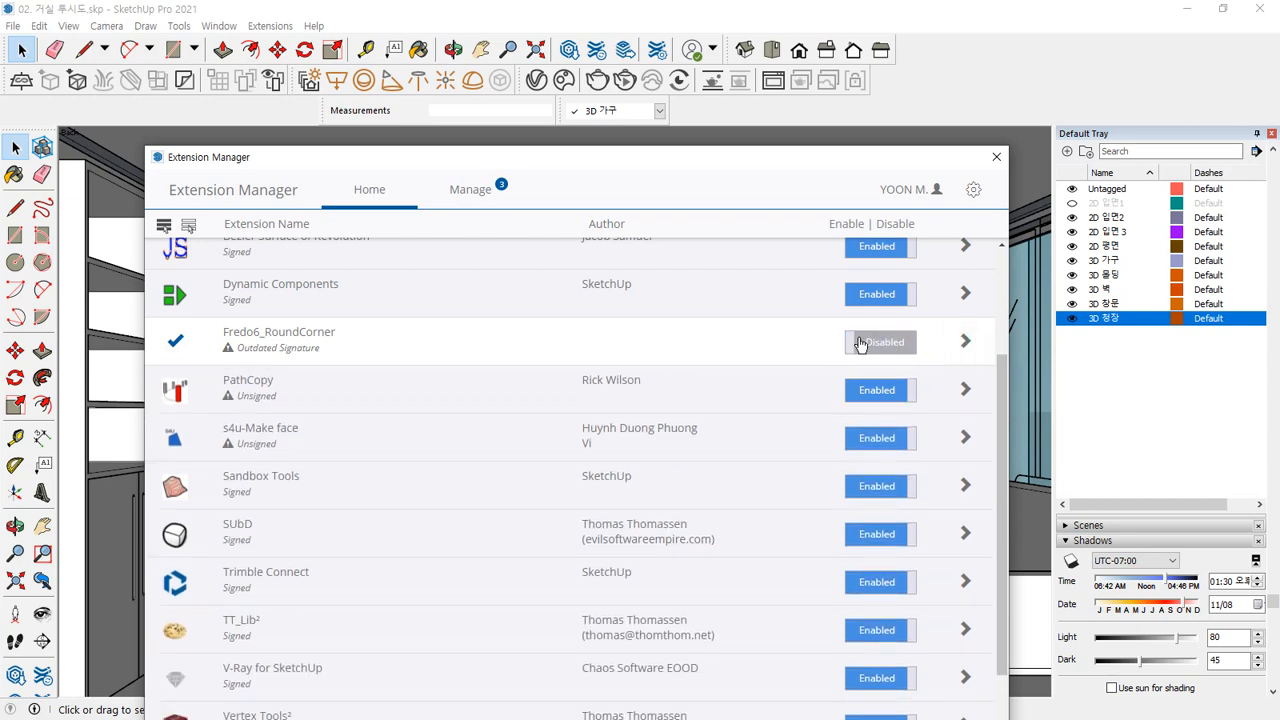
click(906, 344)
click(996, 158)
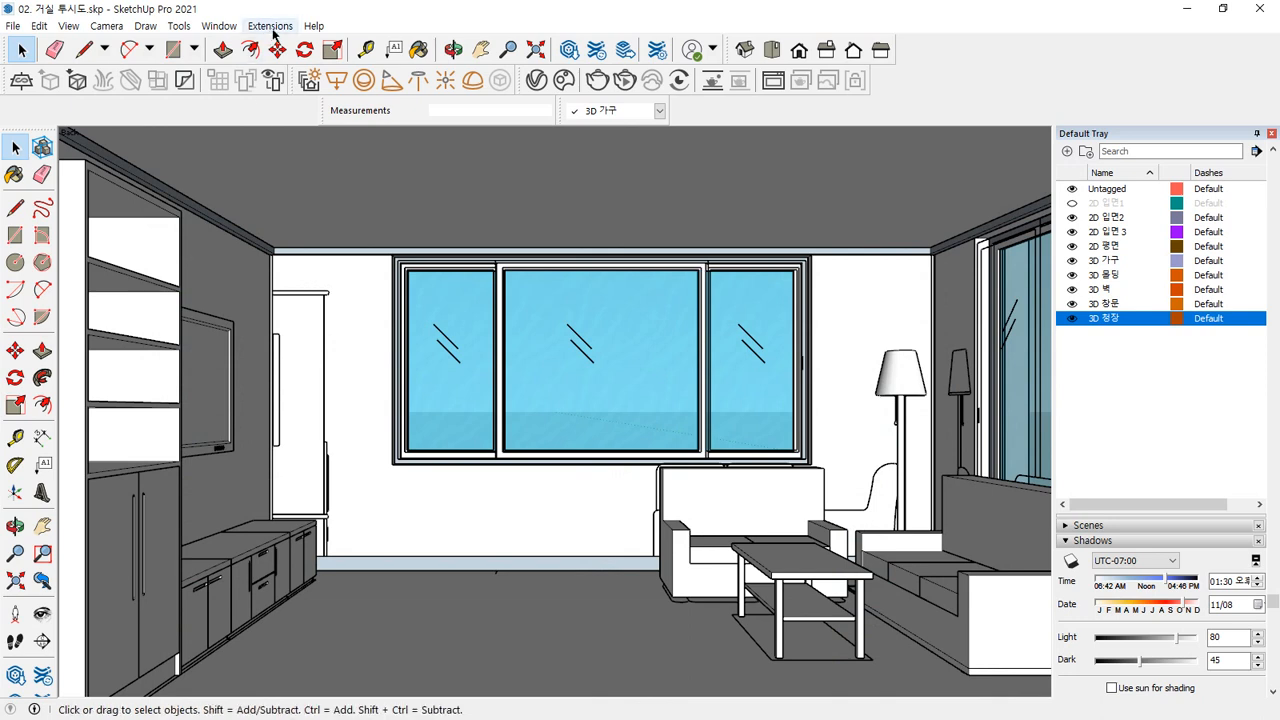
Step: Look through the installed extension commands for a RoundCorner entry
click(269, 26)
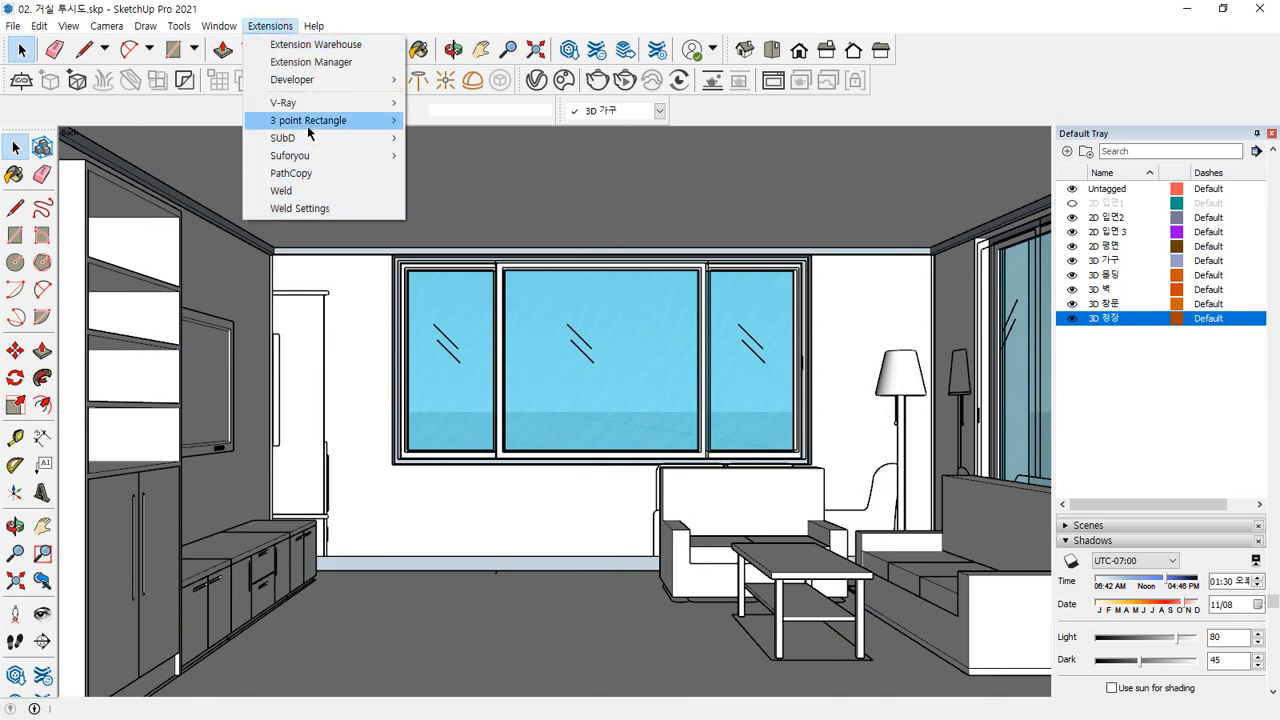
mouse_move(307, 126)
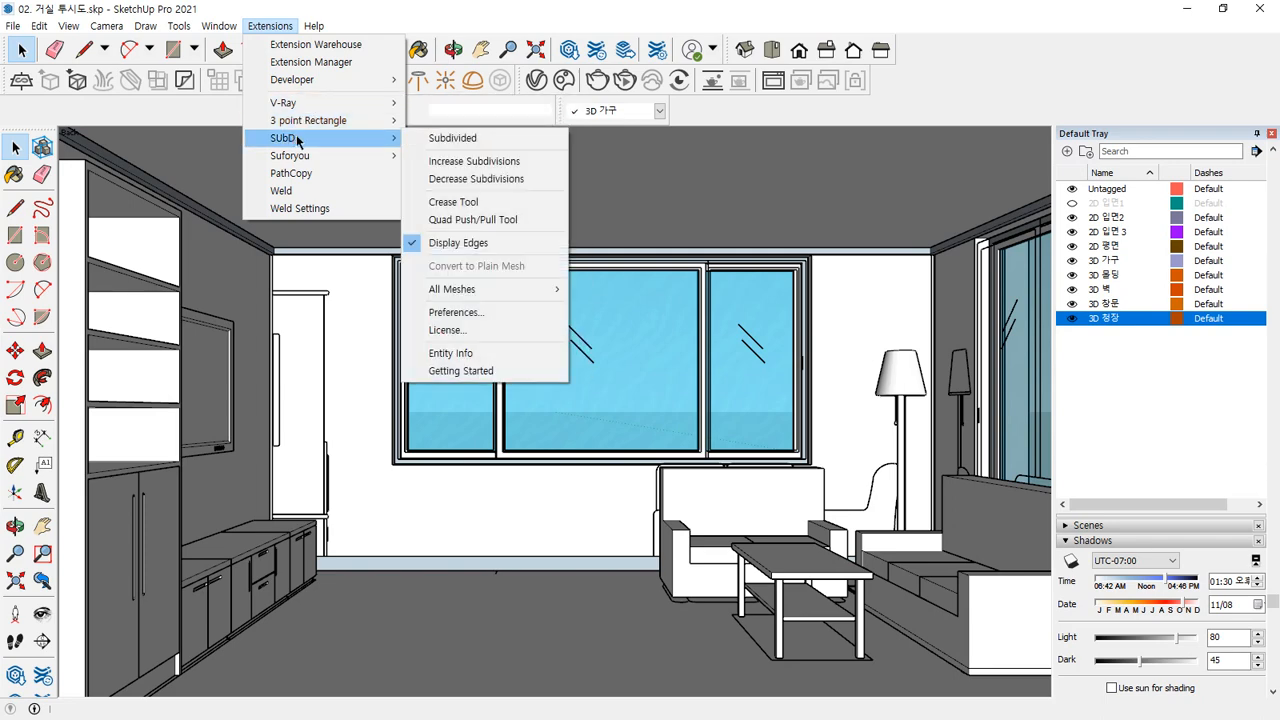
mouse_move(324, 163)
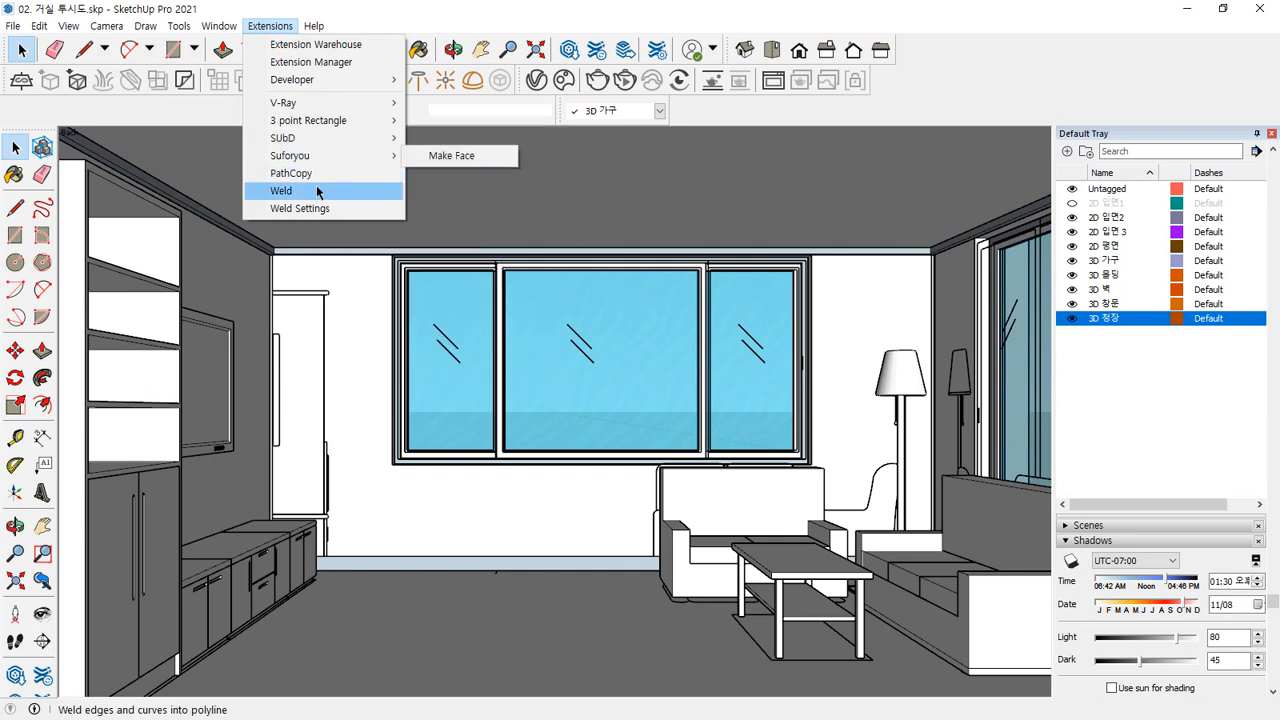
Step: Restart SketchUp, saving the changes to the living room model, and dismiss the missing LibFredo6 warning
click(1268, 10)
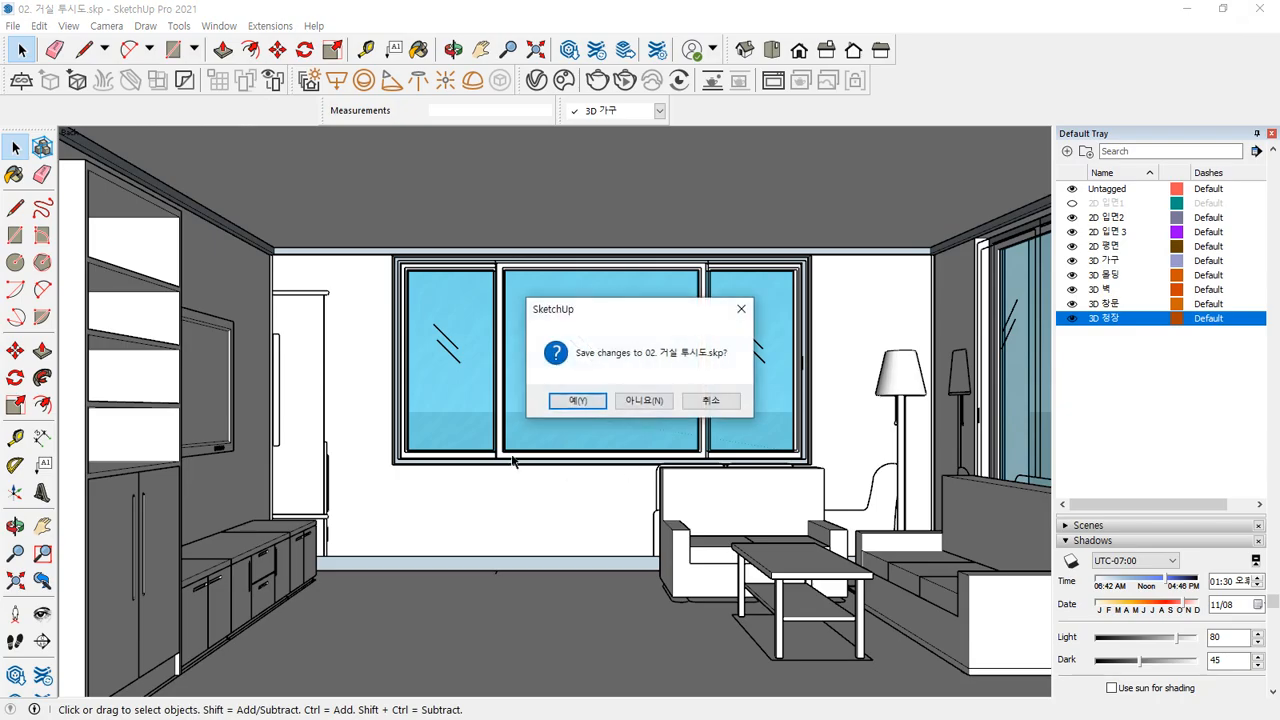
click(576, 401)
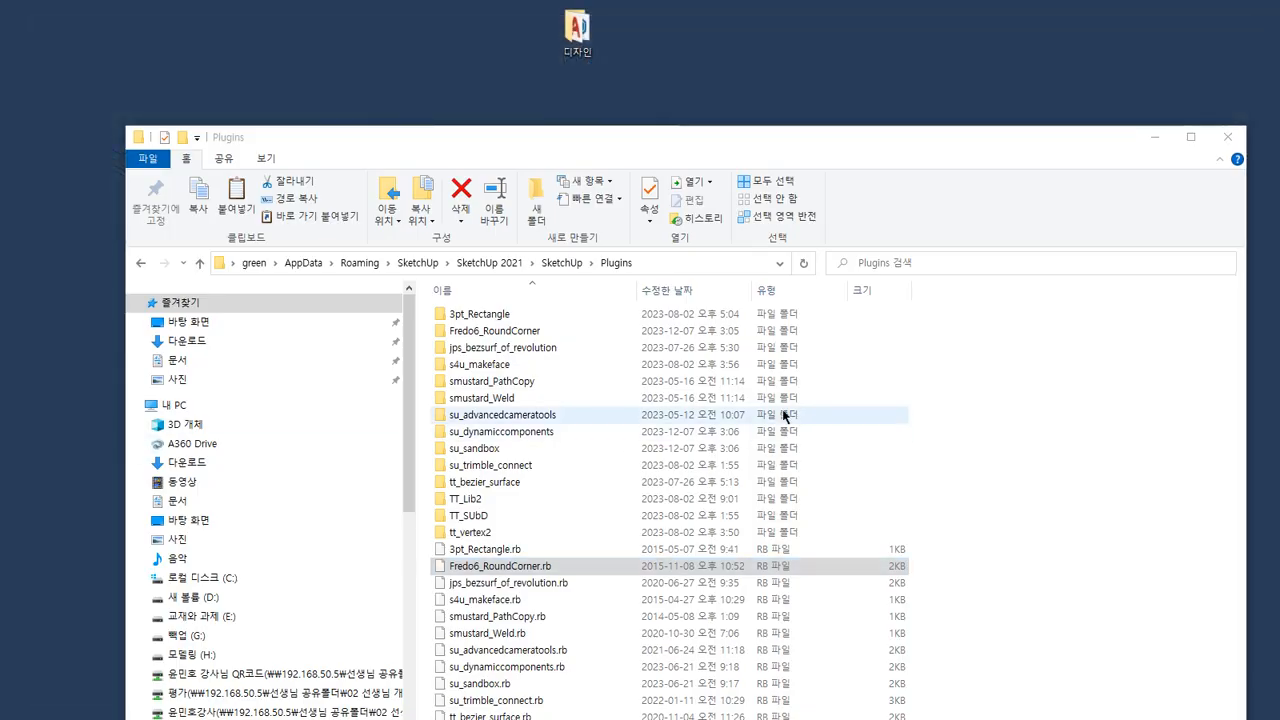
drag(922, 145, 0, 146)
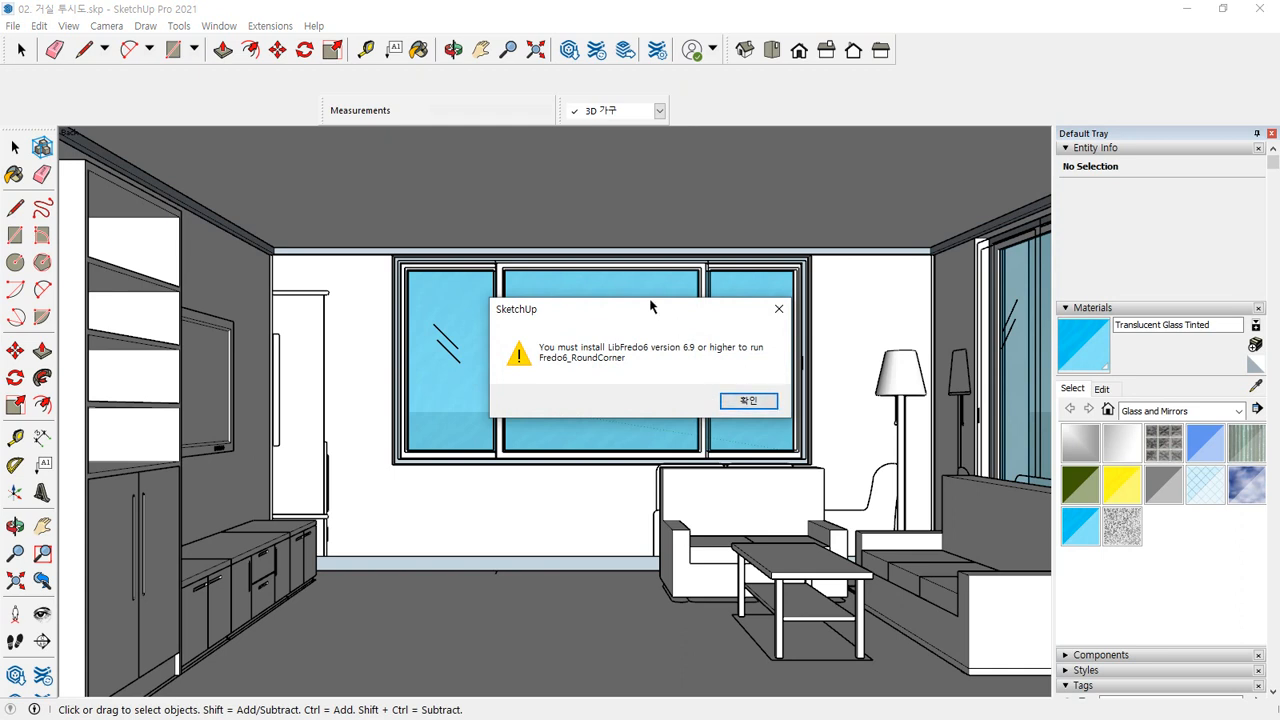
drag(650, 305, 634, 306)
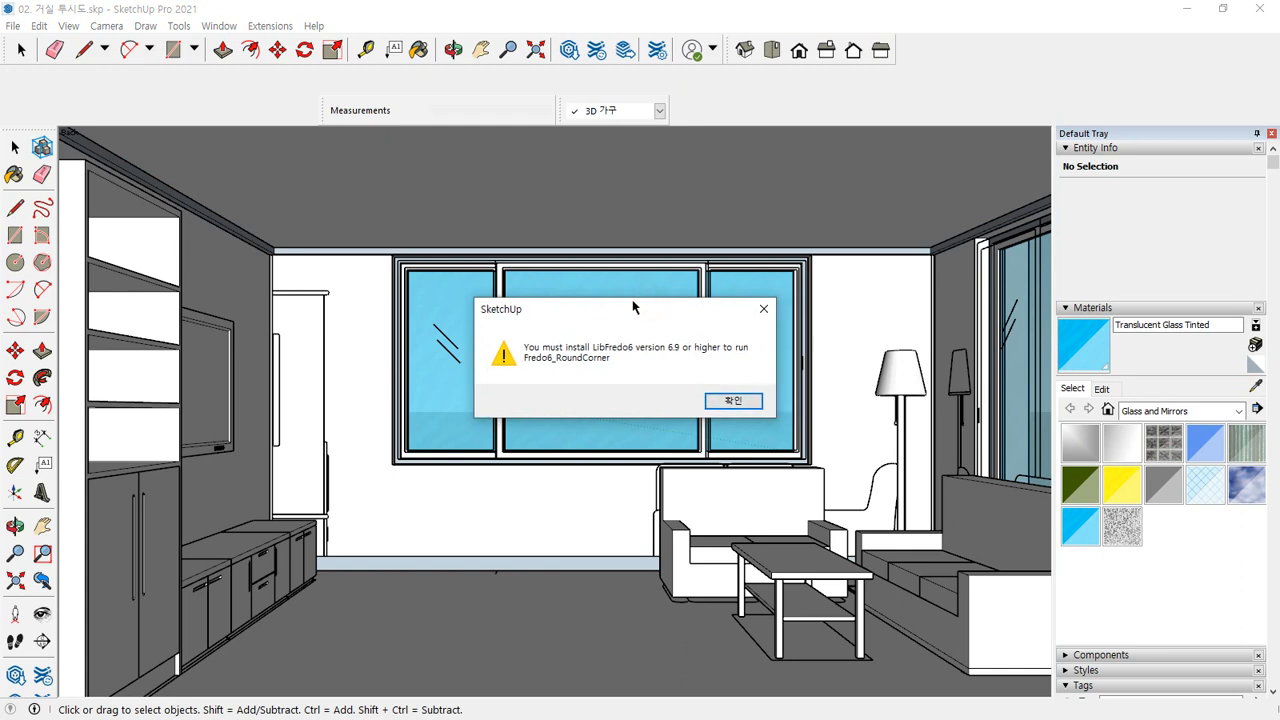
click(722, 405)
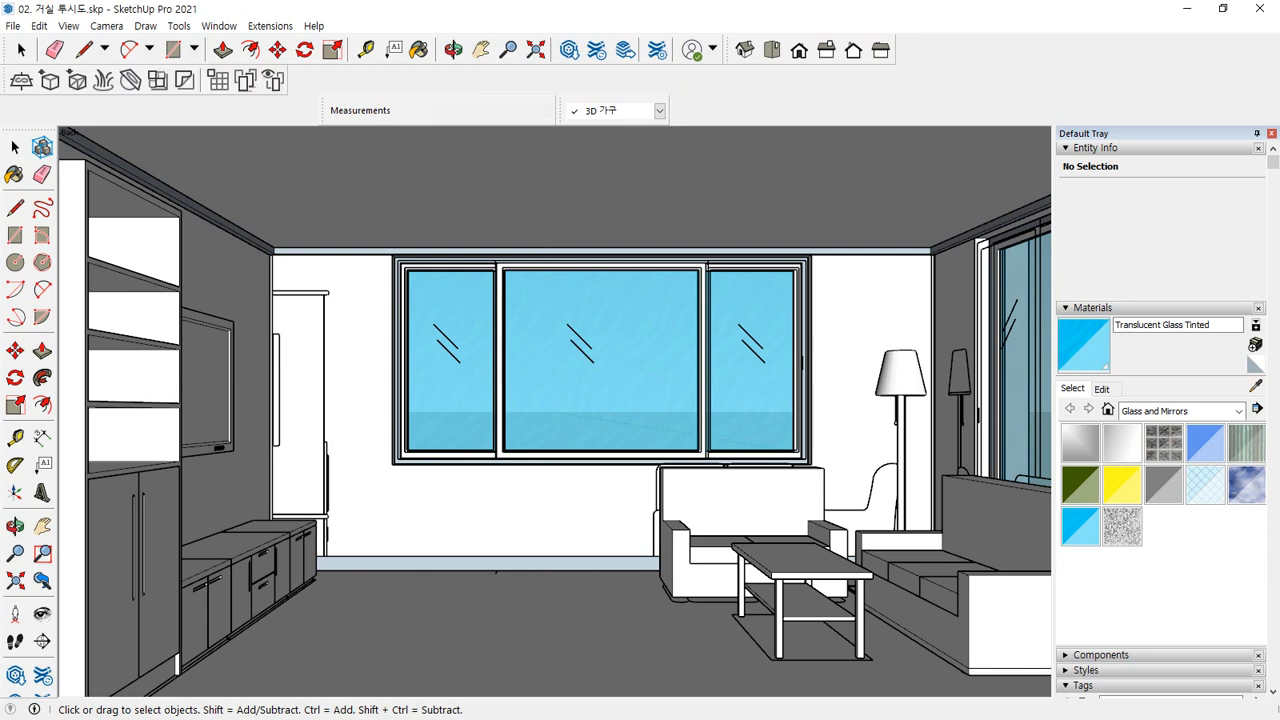
Step: Open the Extension Manager from the update notification and examine the details of the Fredo6_RoundCorner and PathCopy extensions
click(267, 27)
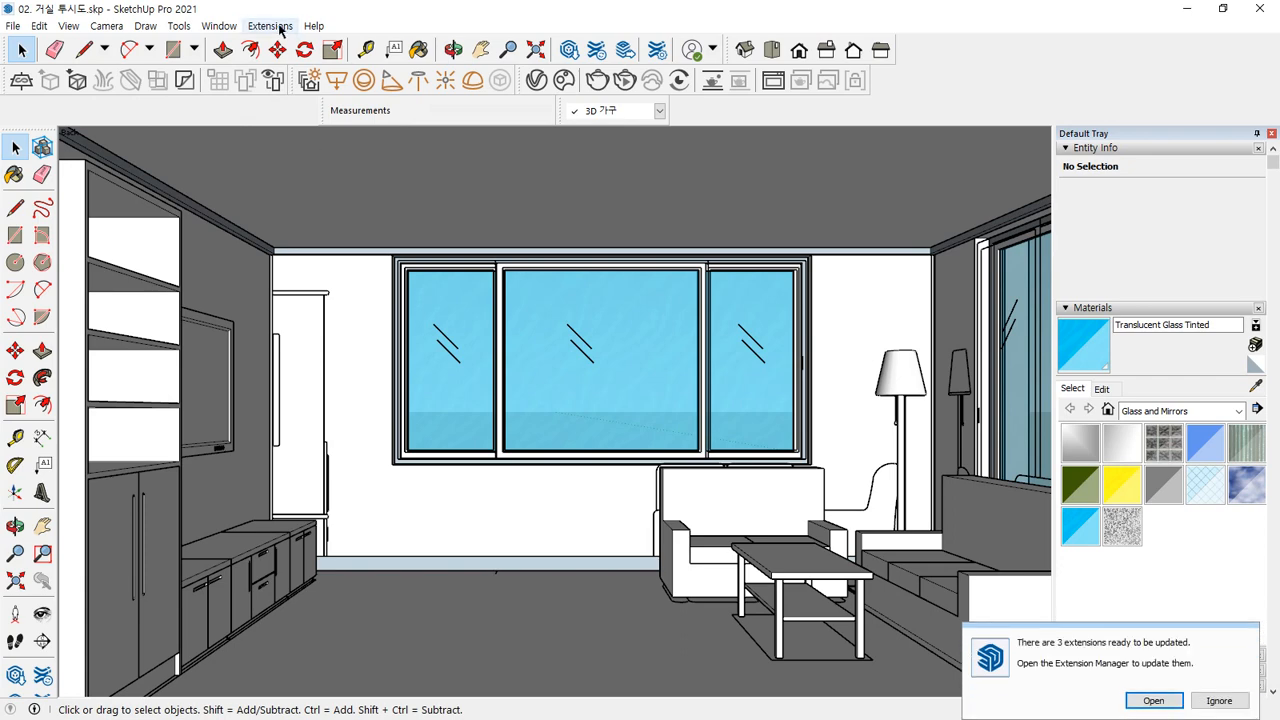
click(1148, 699)
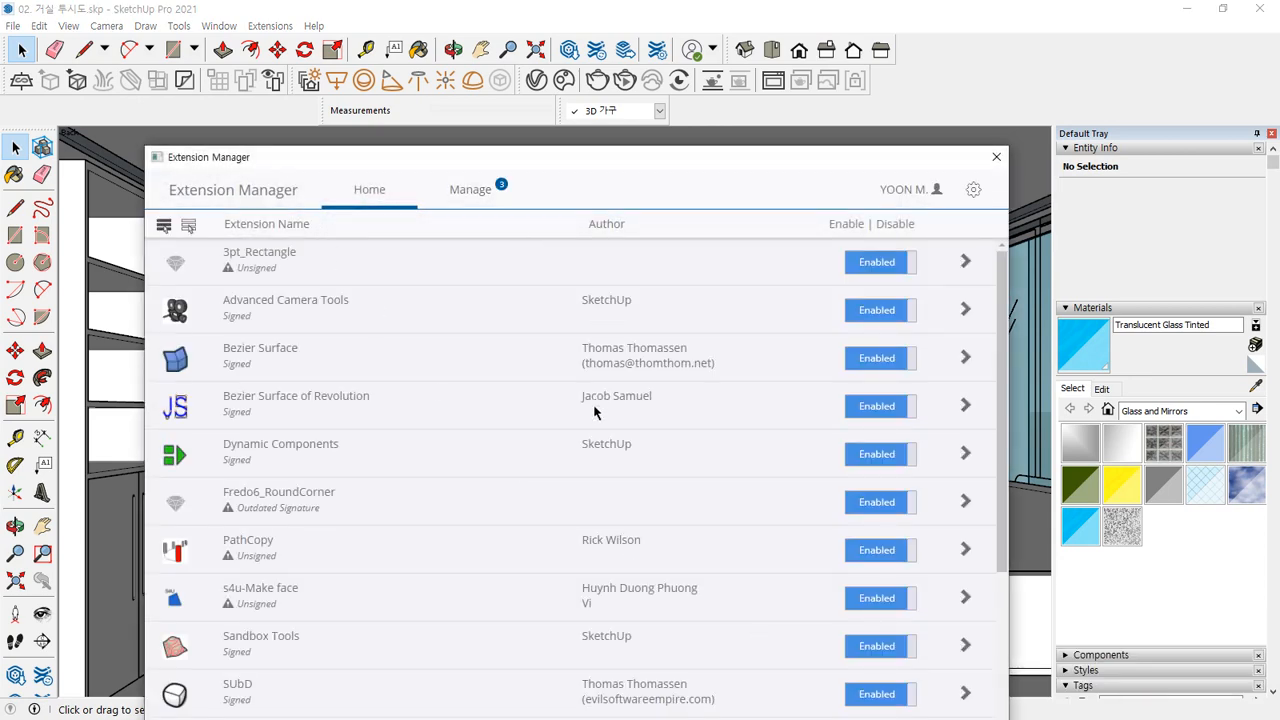
click(468, 190)
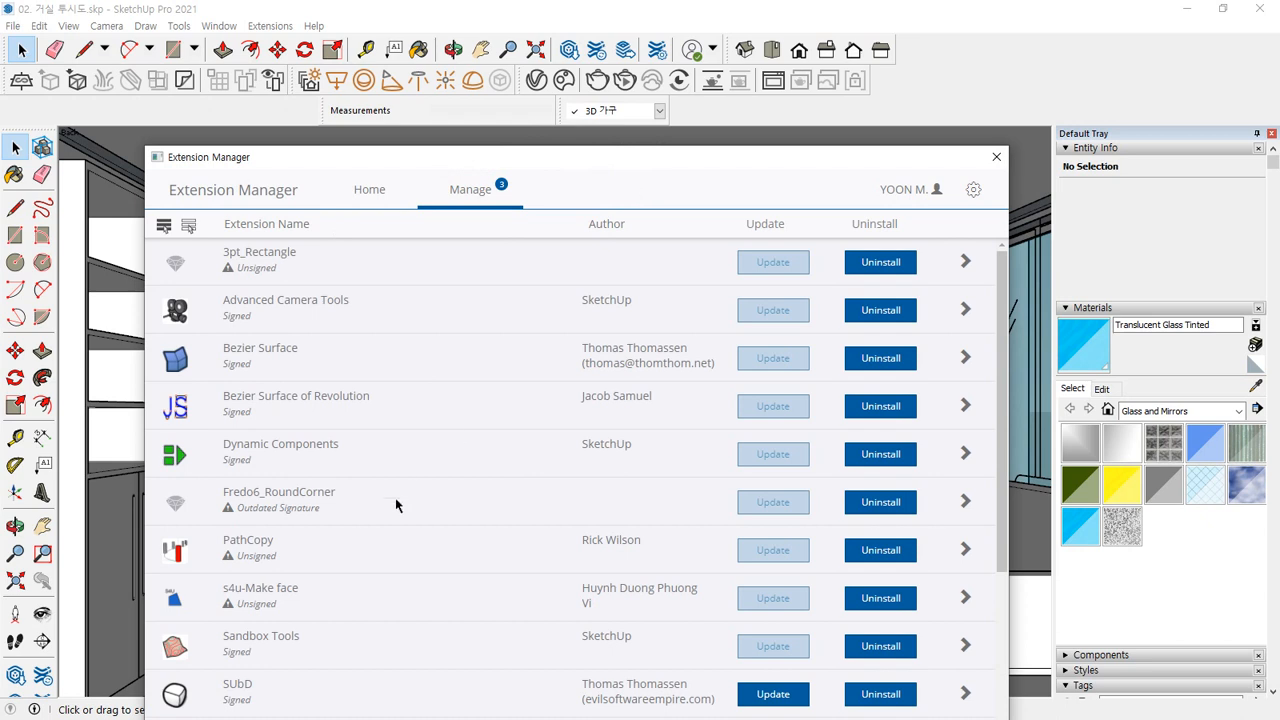
click(339, 500)
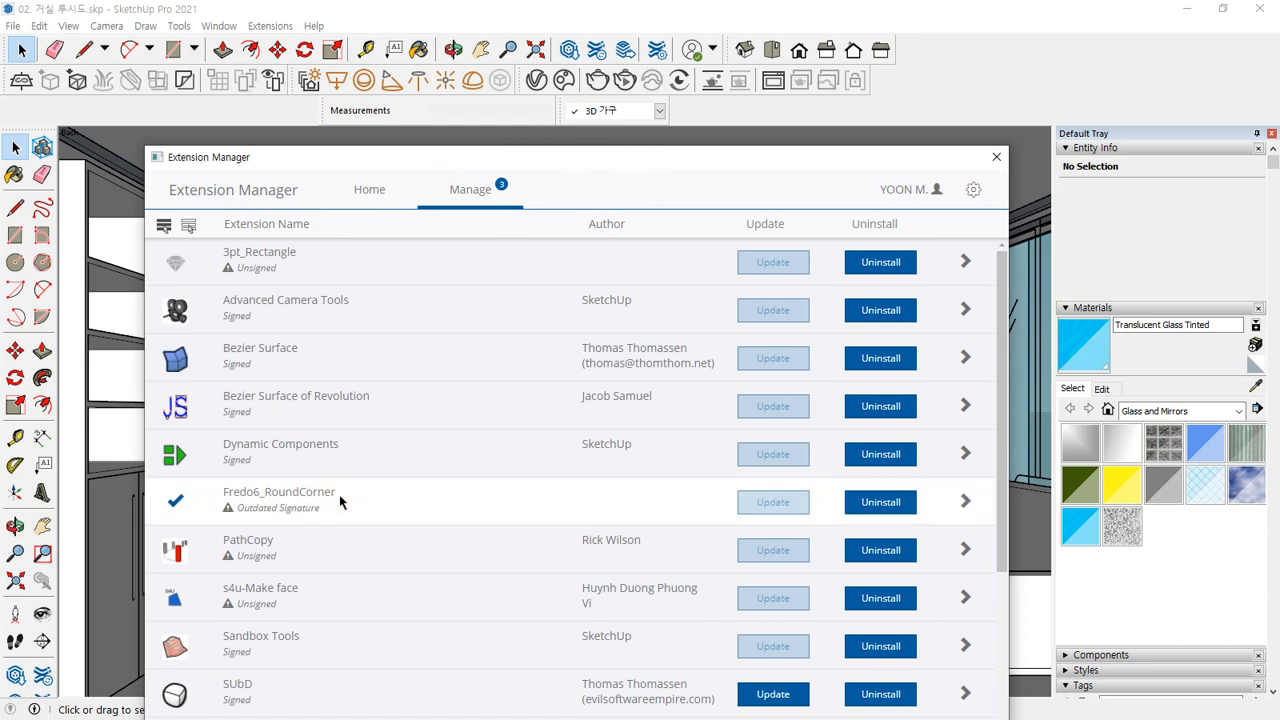
click(966, 502)
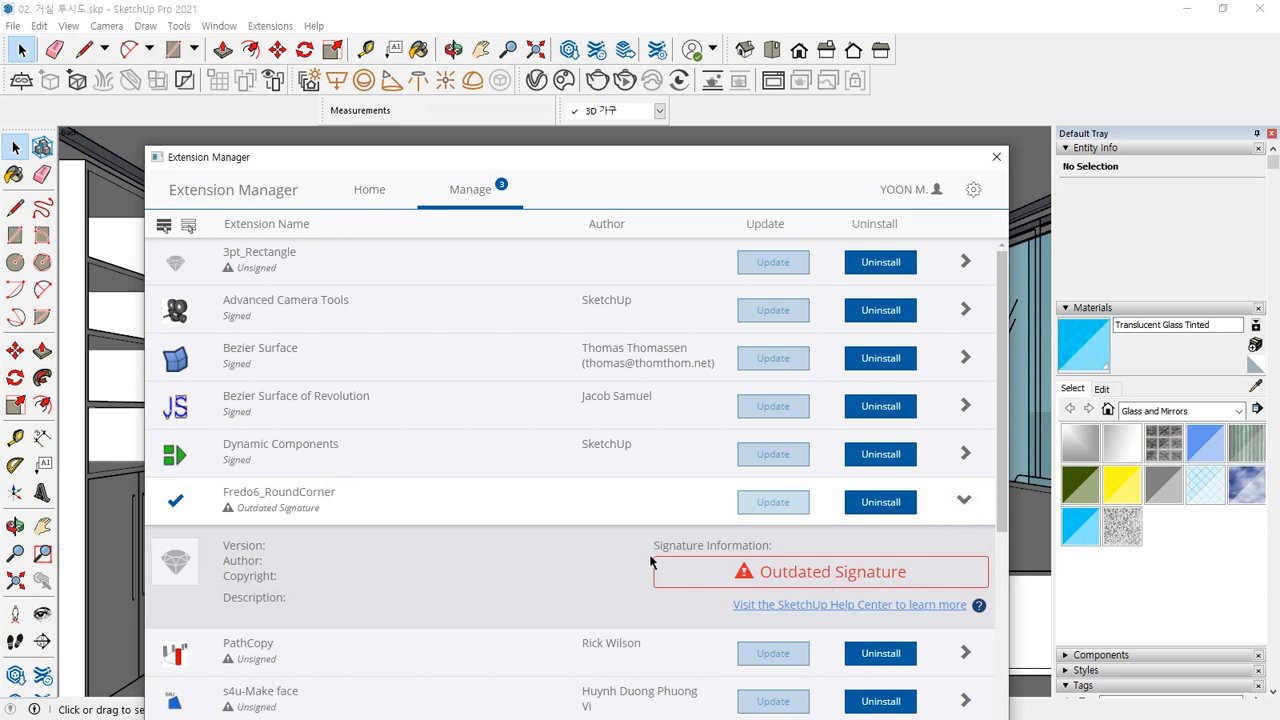
click(965, 503)
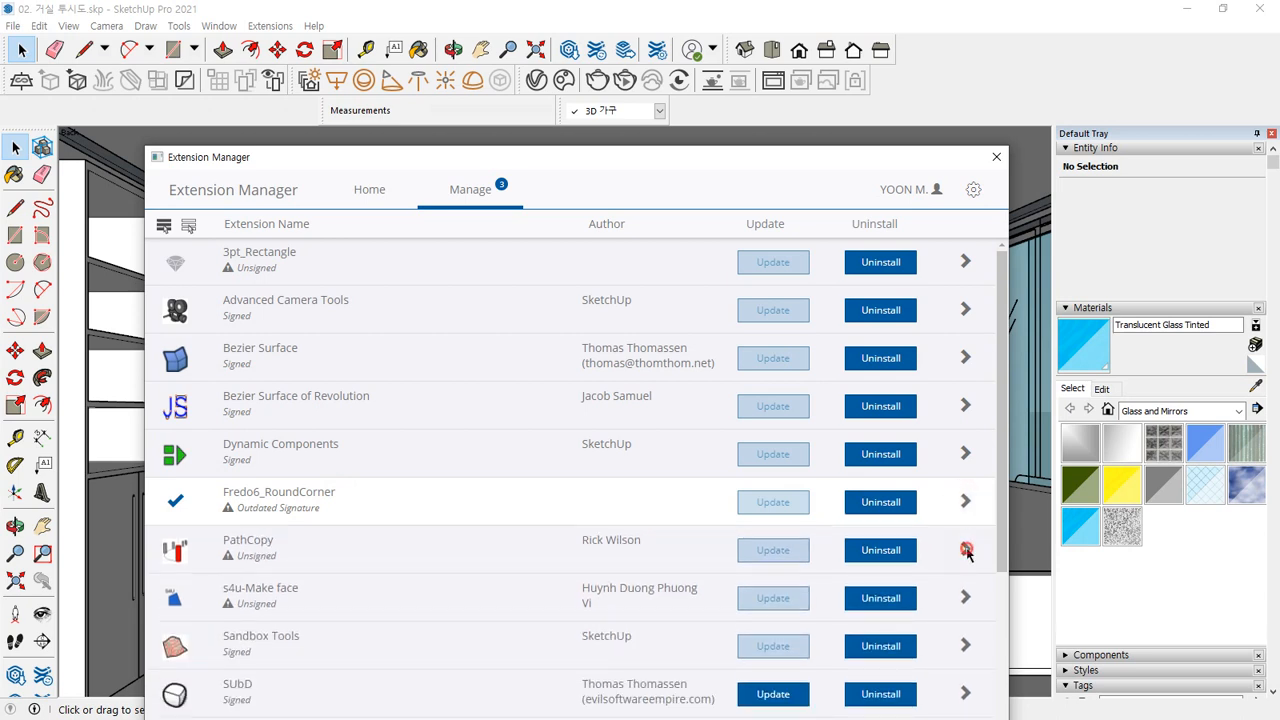
click(966, 550)
click(966, 550)
click(966, 502)
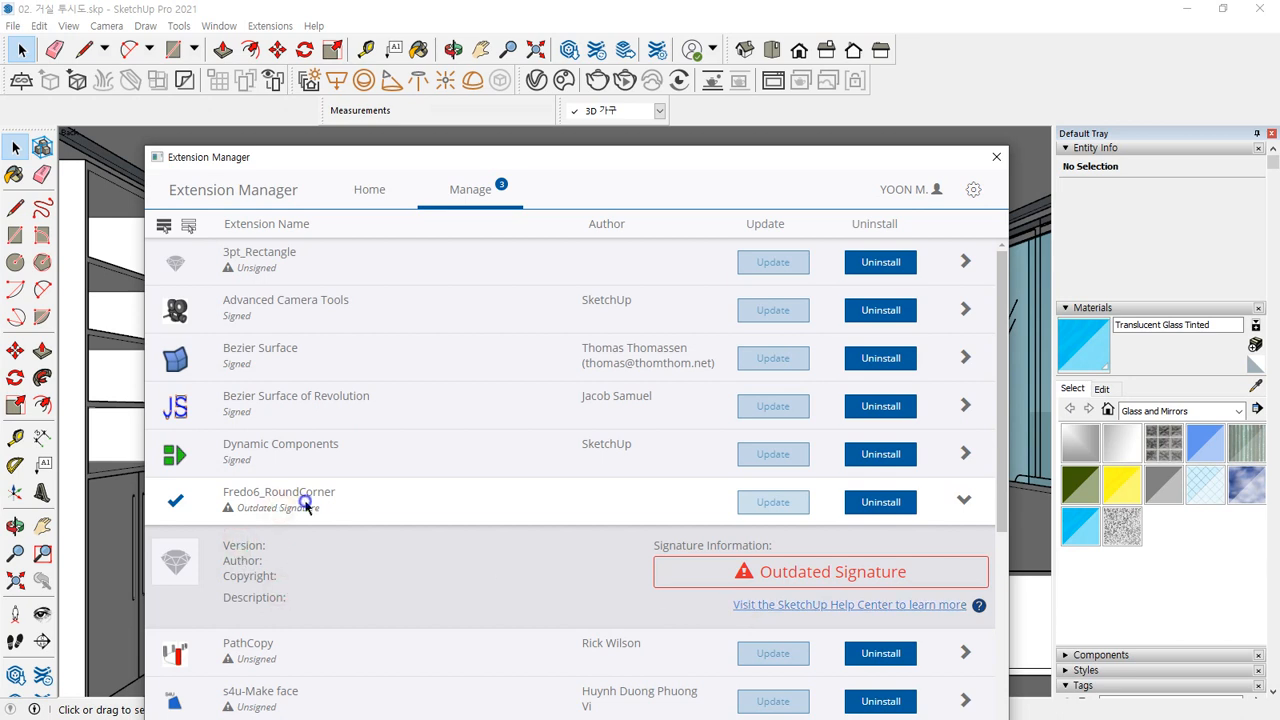
click(962, 502)
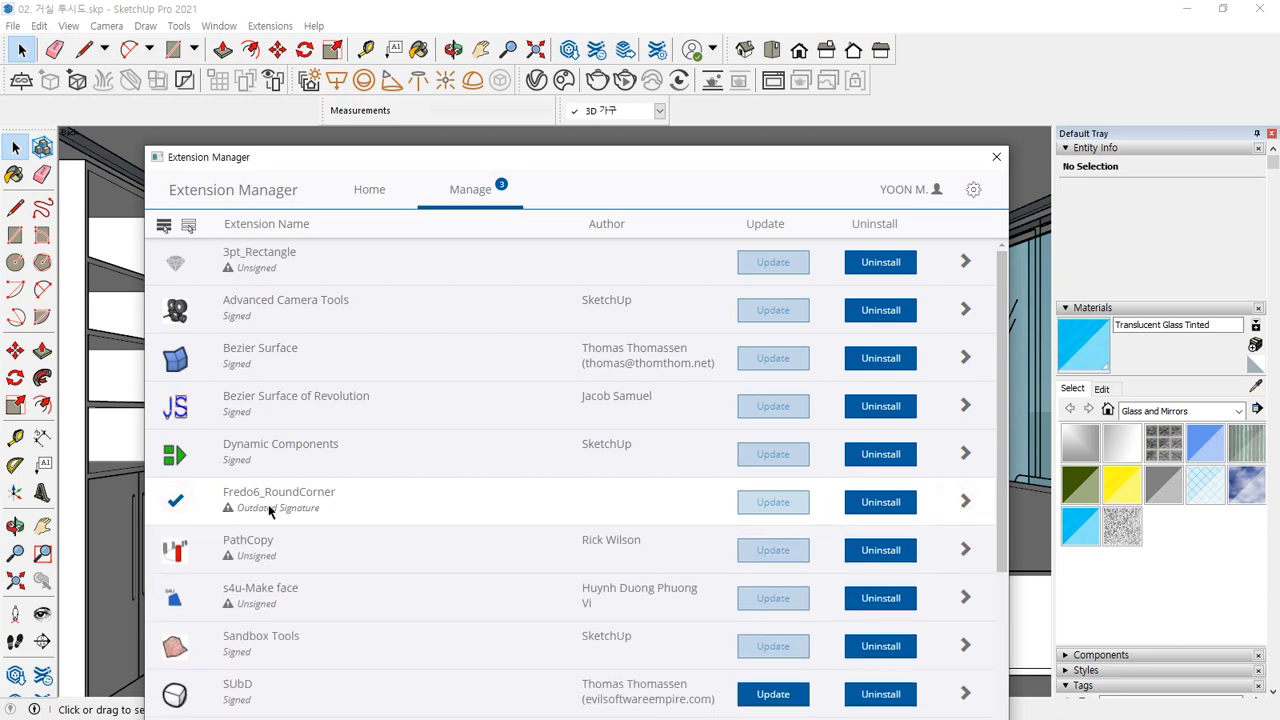
Step: Bring the whole Extension Manager window into view and check the enabled state and entry of Fredo6_RoundCorner
click(371, 191)
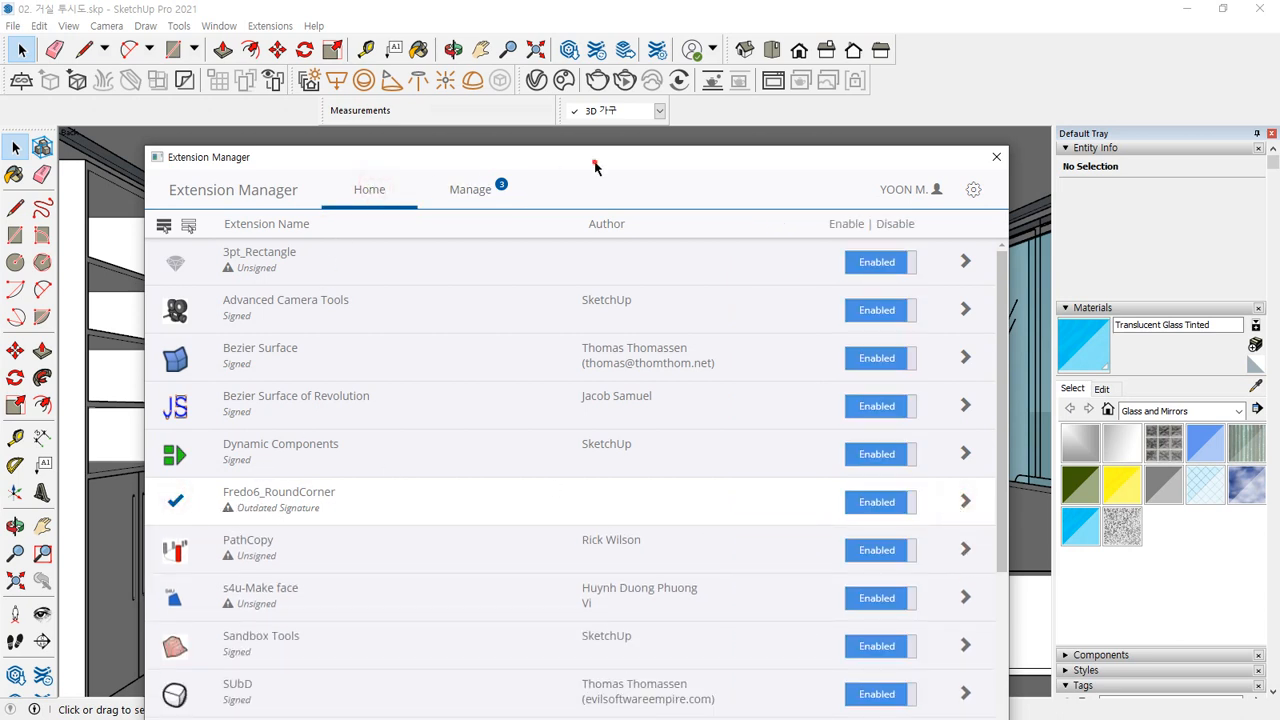
drag(586, 158, 554, 58)
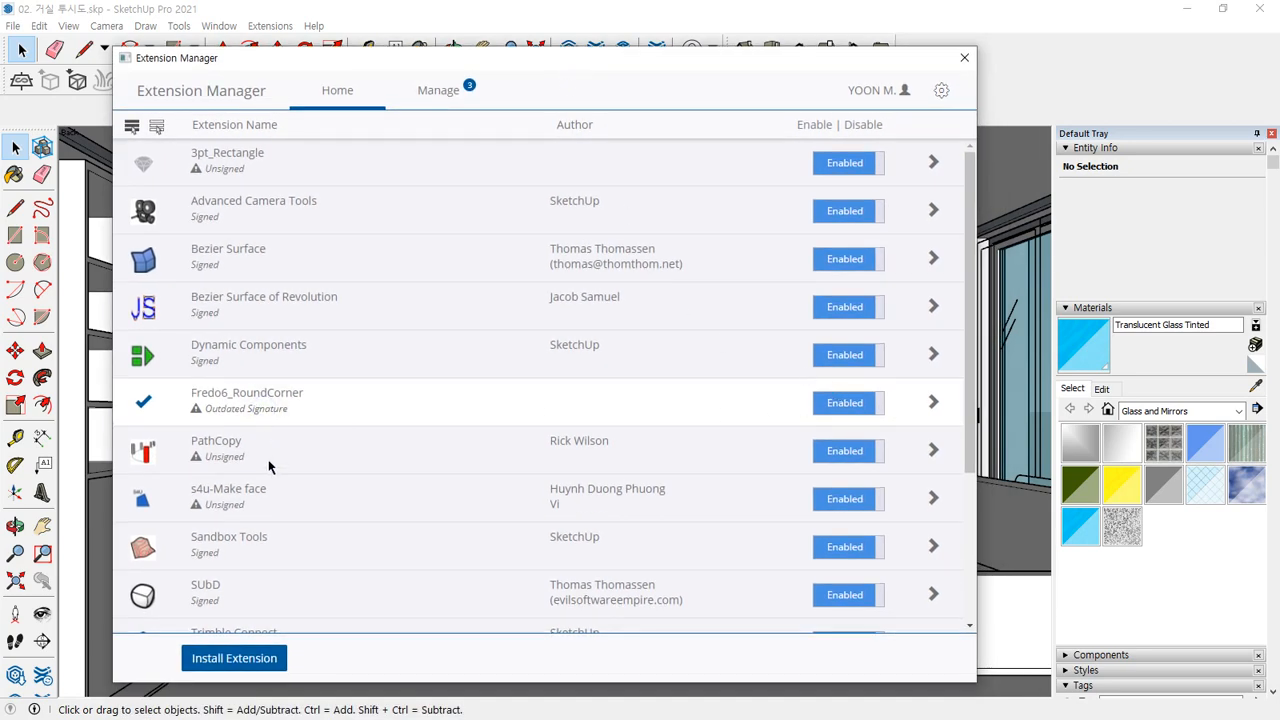
click(624, 395)
click(935, 402)
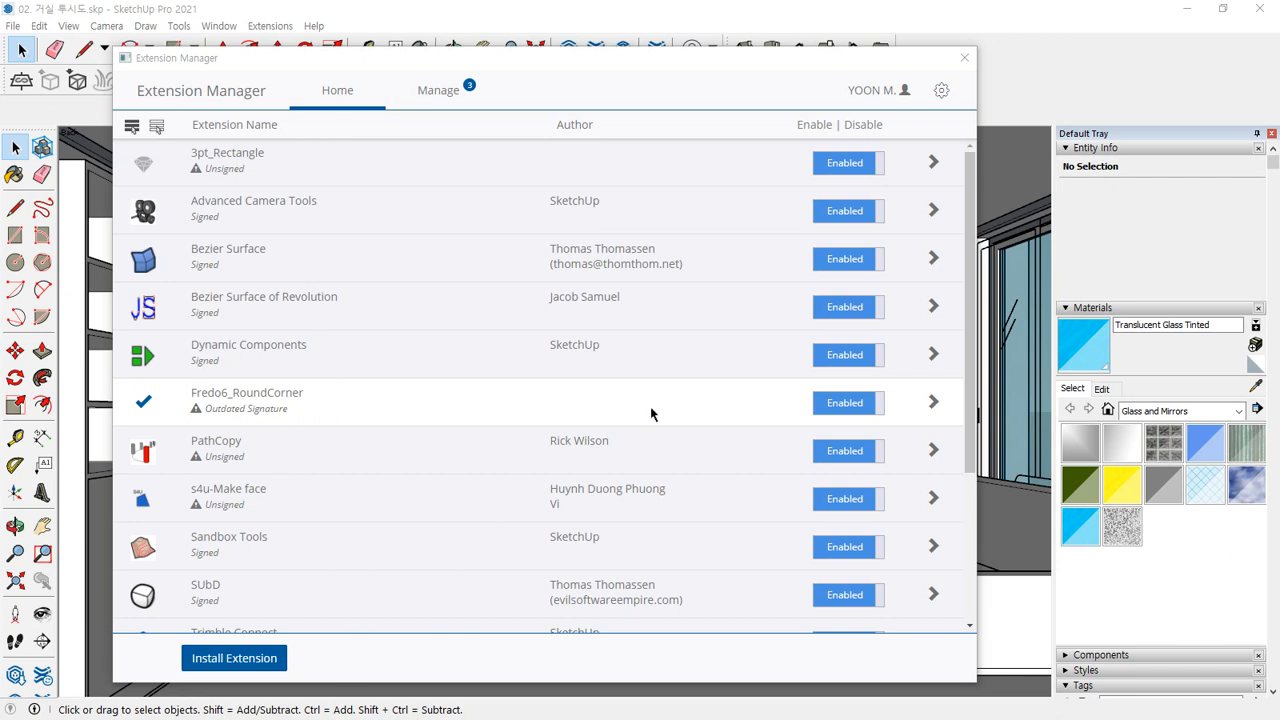
Step: Uninstall the Fredo6_RoundCorner extension and confirm its removal
click(430, 100)
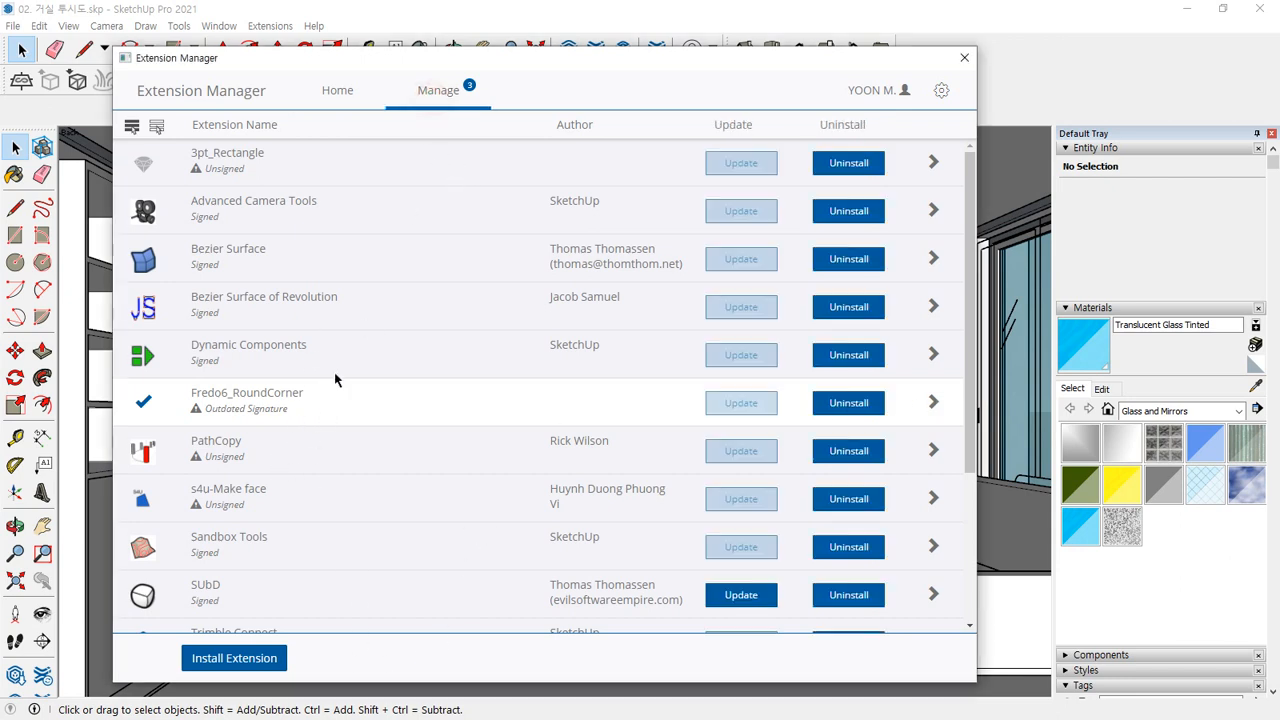
click(855, 404)
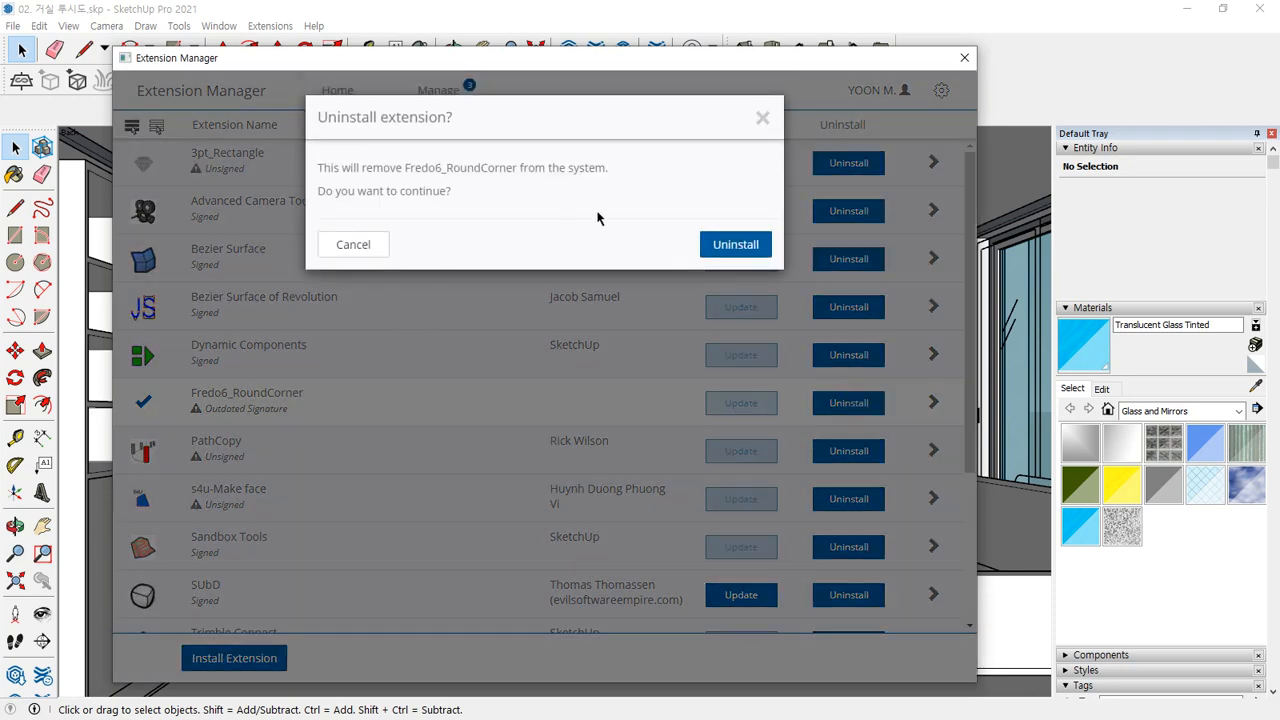
click(748, 245)
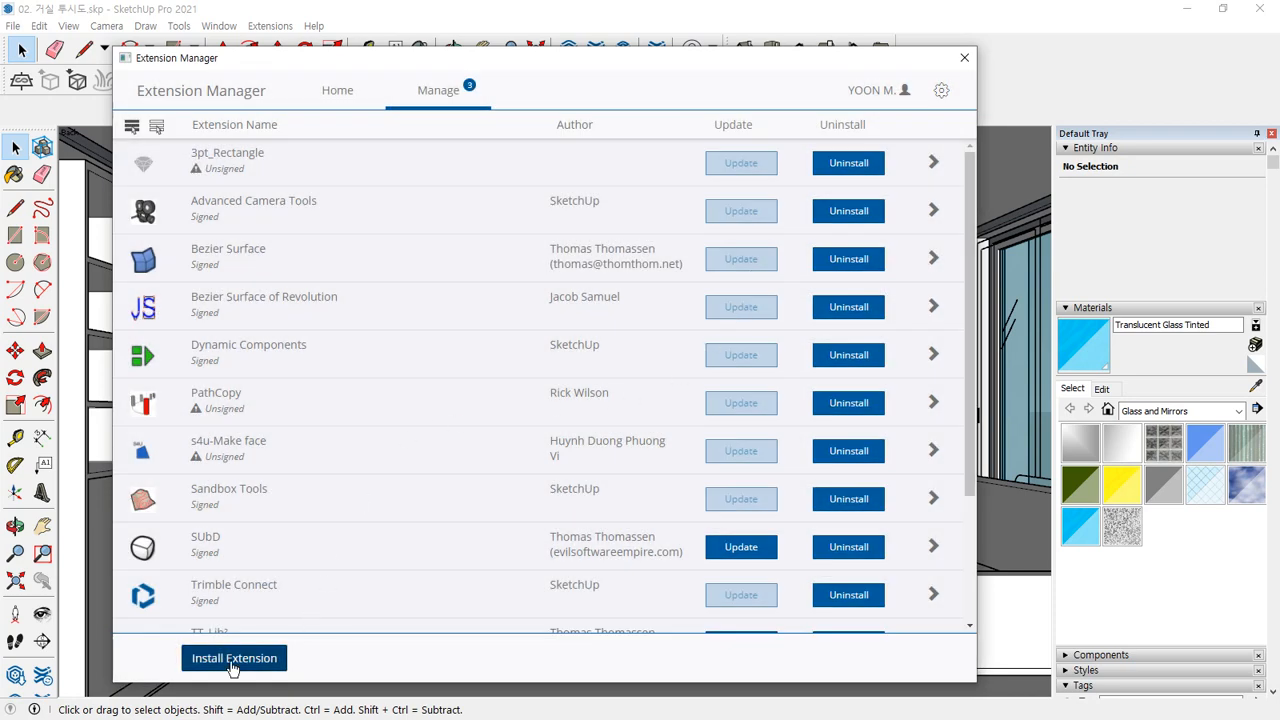
Step: Try to reinstall the Fredo6_RoundCorner extension from its .rbz file in the 루비 folder on drive D
click(232, 660)
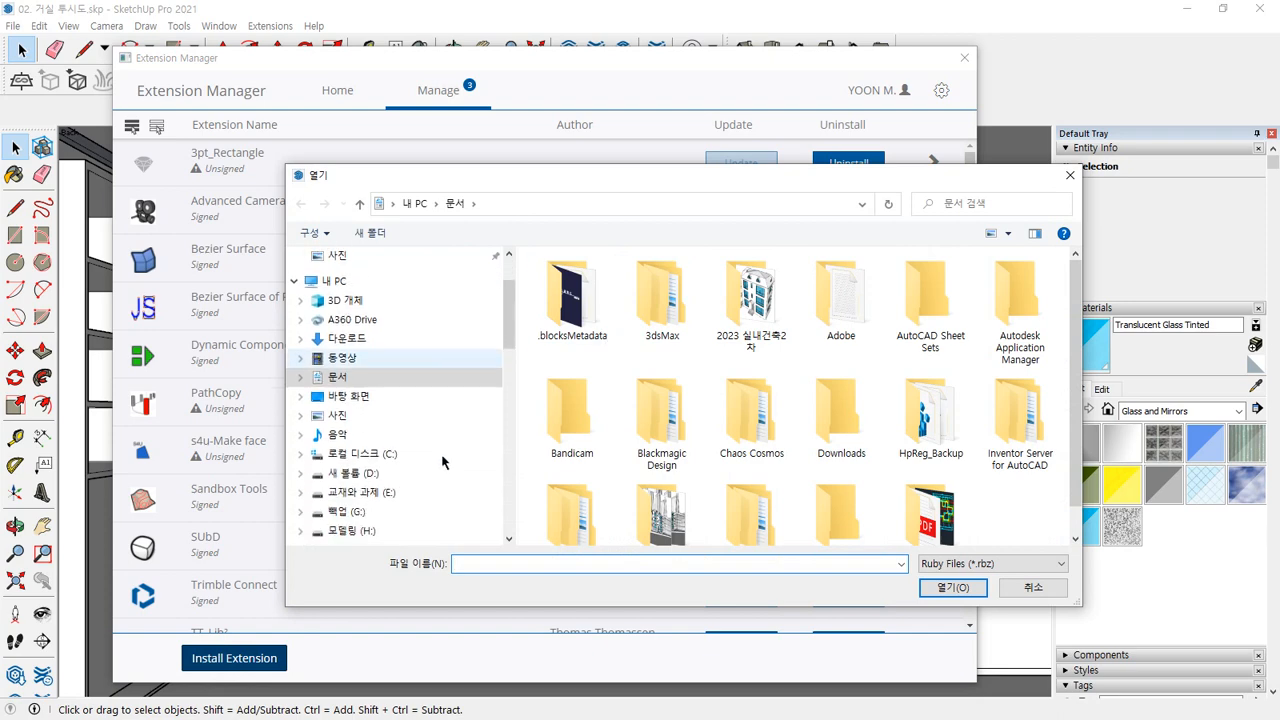
click(355, 473)
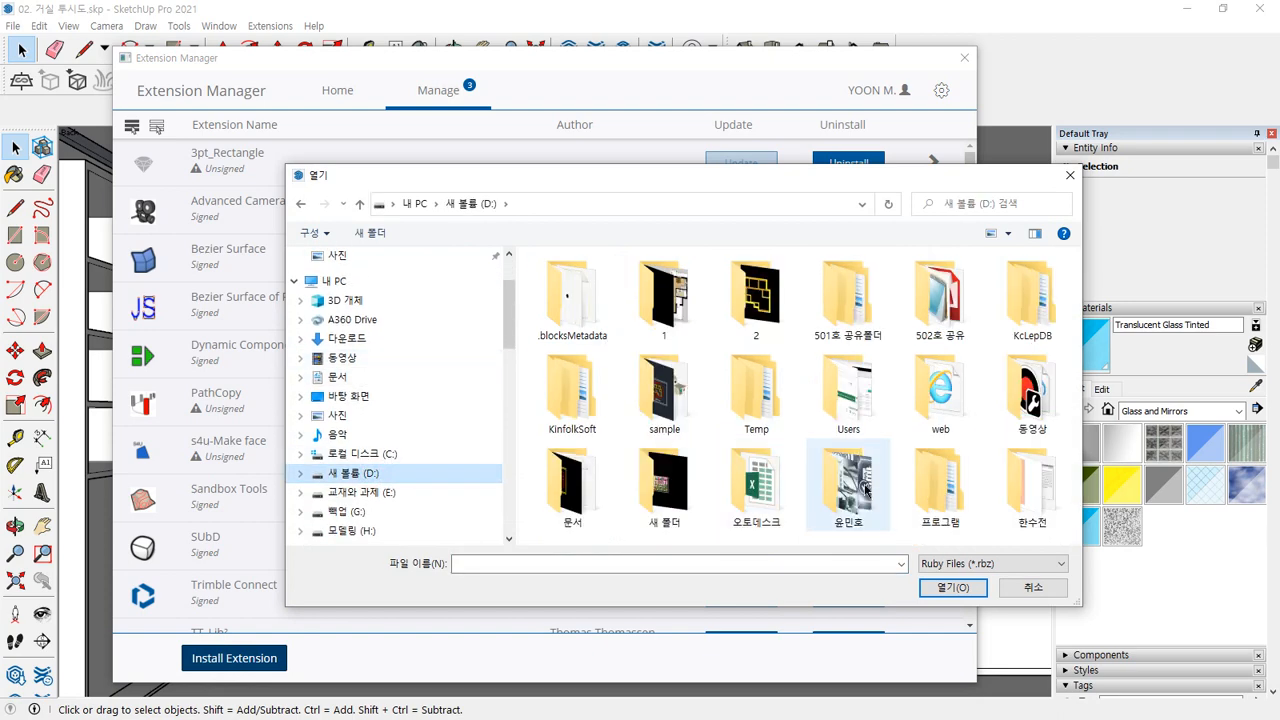
double_click(848, 484)
click(1009, 303)
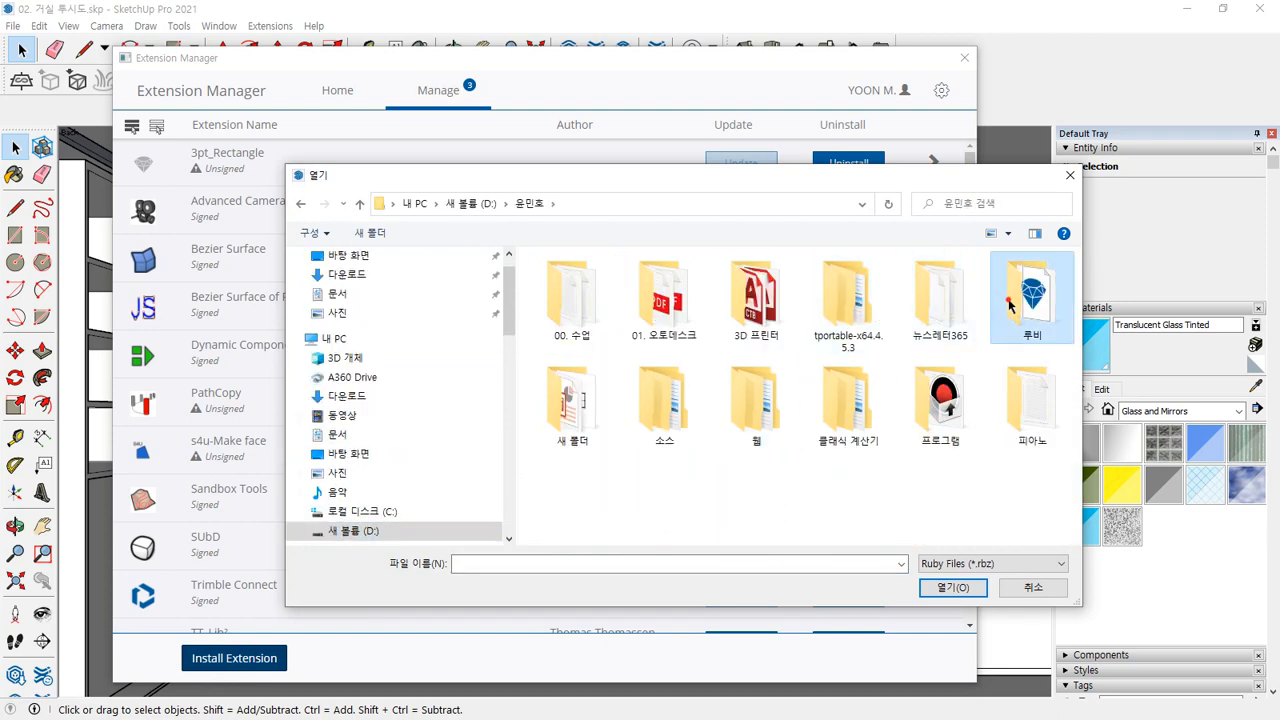
double_click(1009, 303)
click(566, 313)
click(937, 590)
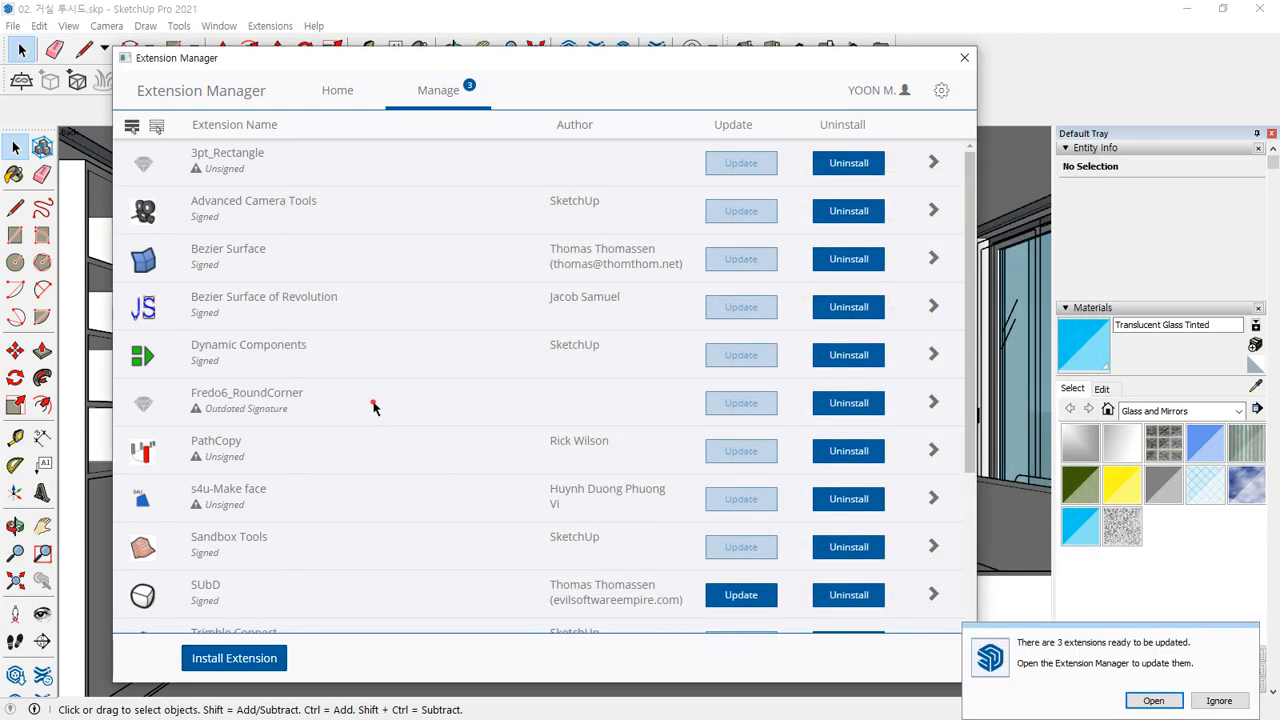
Step: Examine the details of the reinstalled Fredo6_RoundCorner entry and check the list of available extension commands for it
click(933, 403)
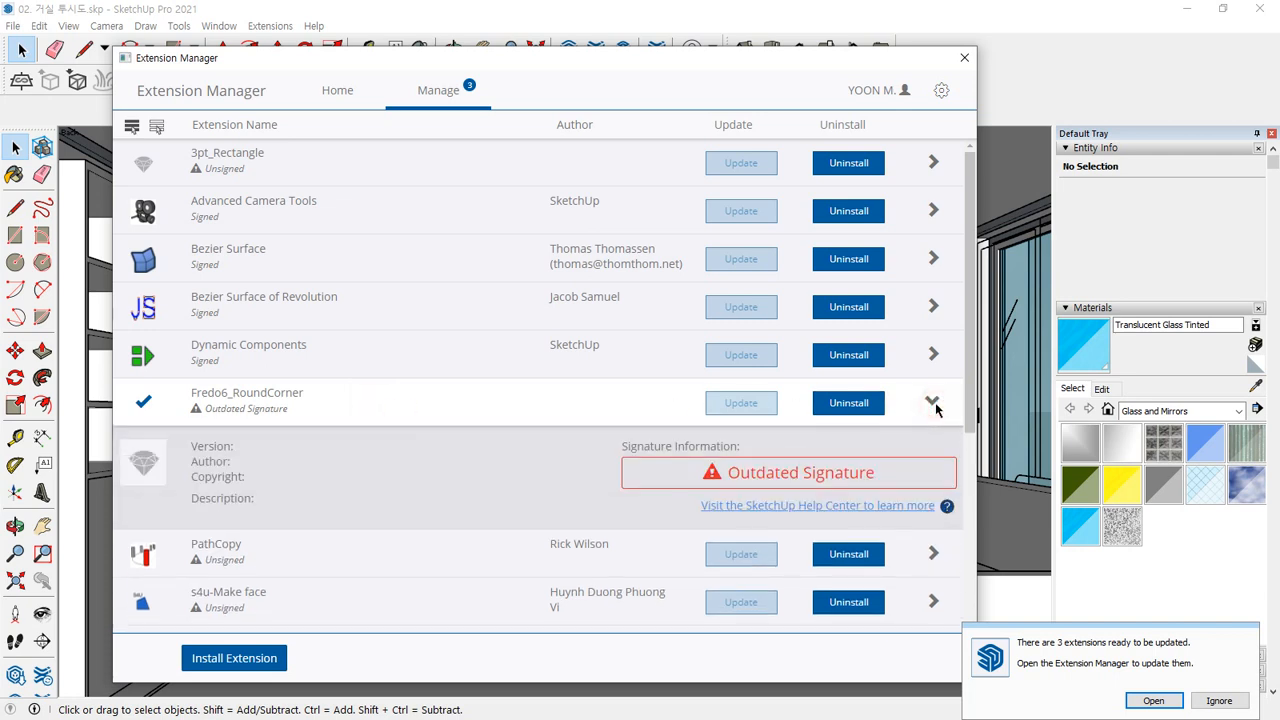
click(932, 402)
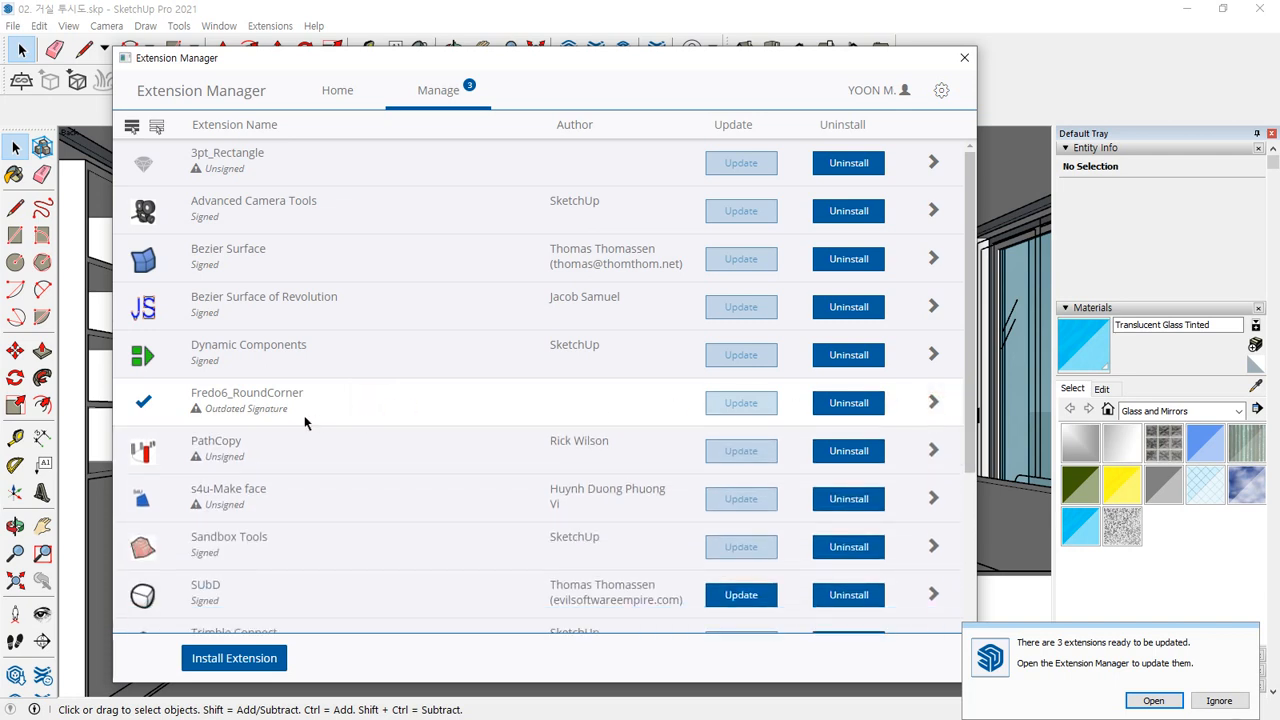
click(270, 26)
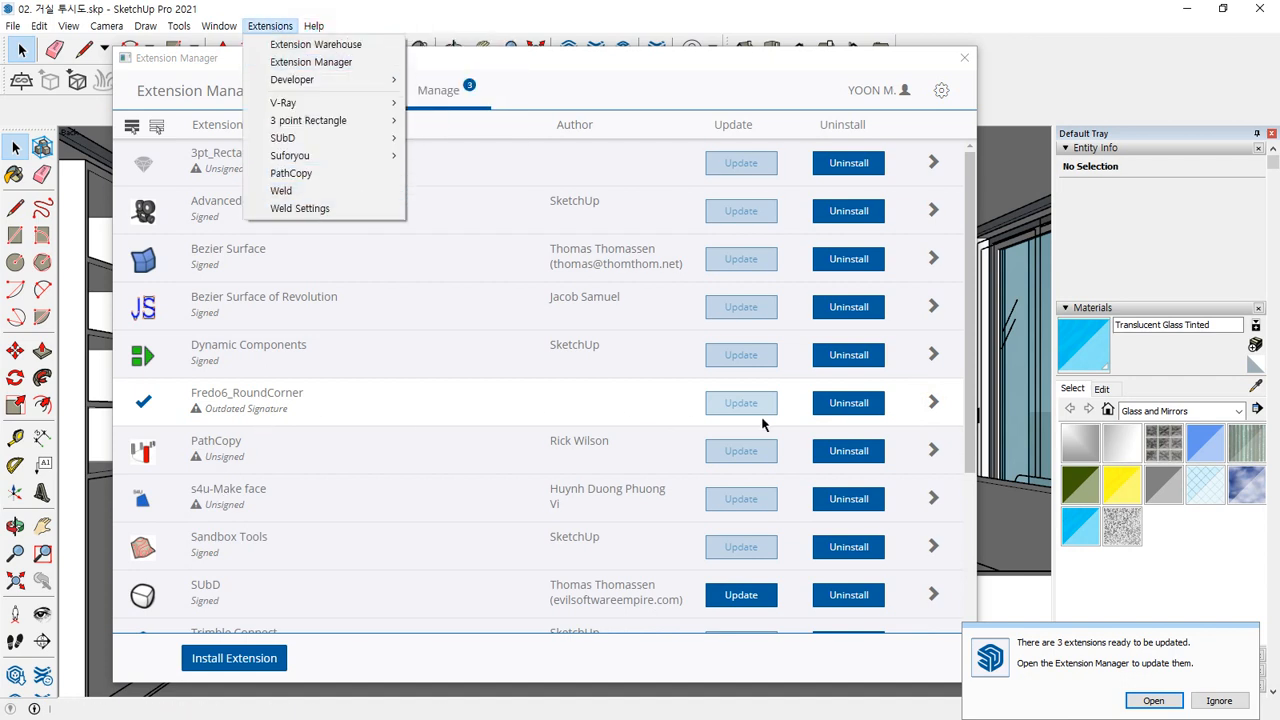
Step: Uninstall the reinstalled Fredo6_RoundCorner extension and confirm its removal
click(280, 409)
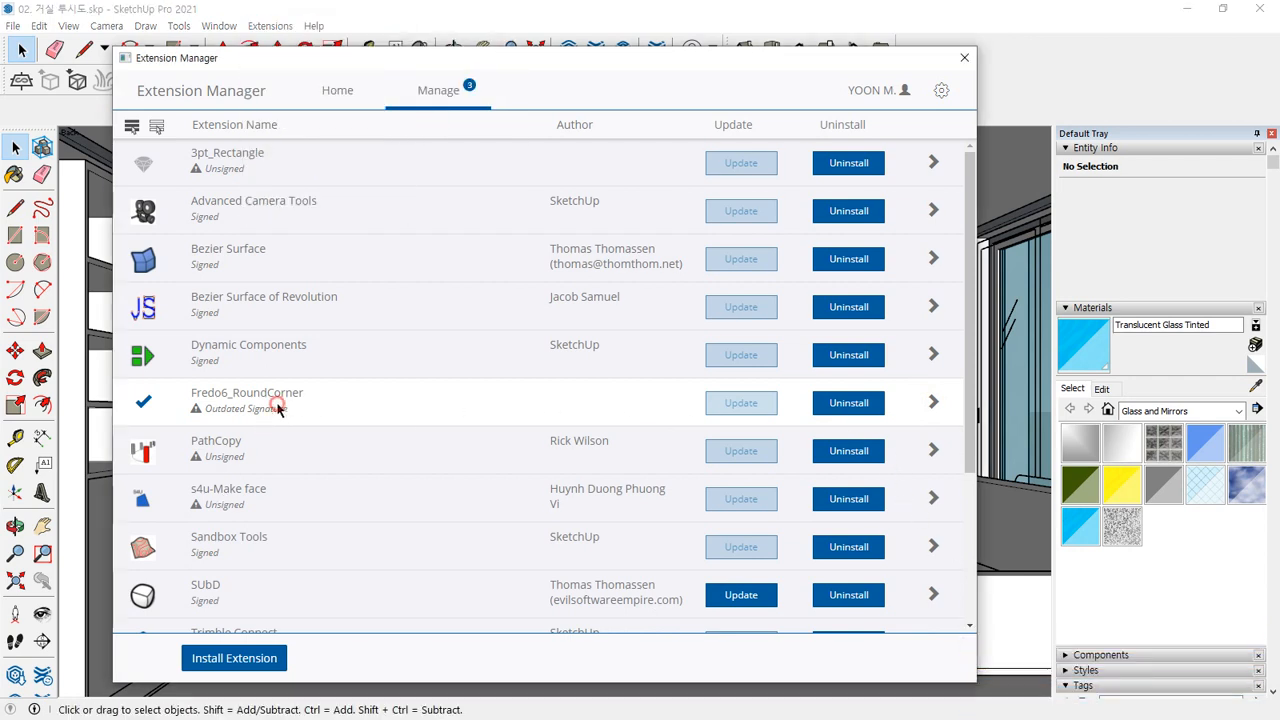
click(850, 404)
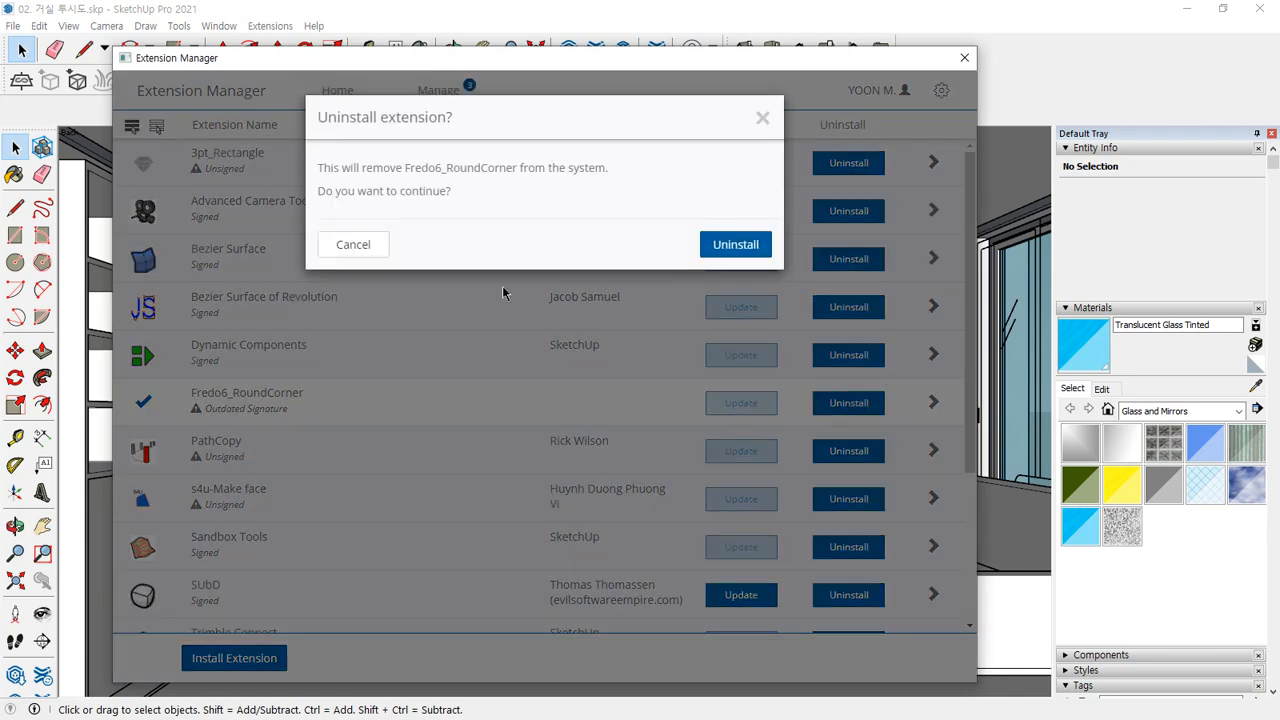
click(735, 245)
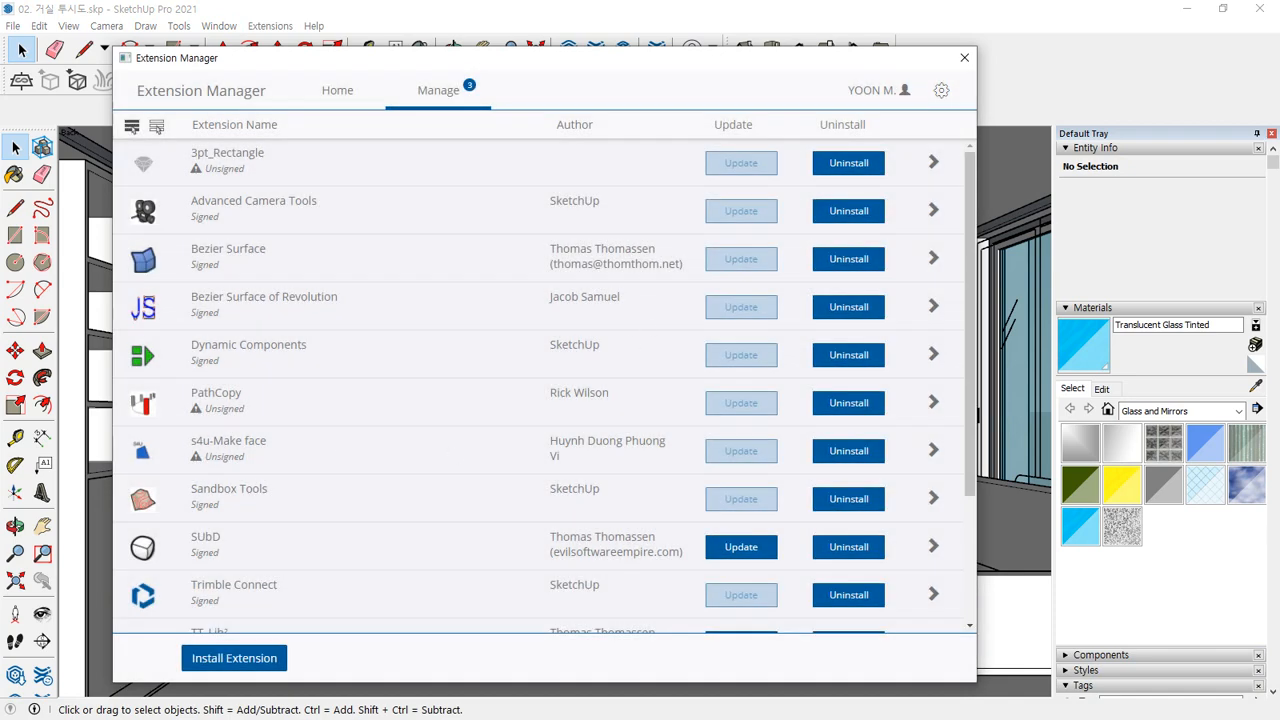
Step: Close the Extension Manager, open the V-Ray Asset Editor and move it clear of the model view
click(964, 57)
scroll(470, 335, down, 1)
scroll(551, 457, down, 1)
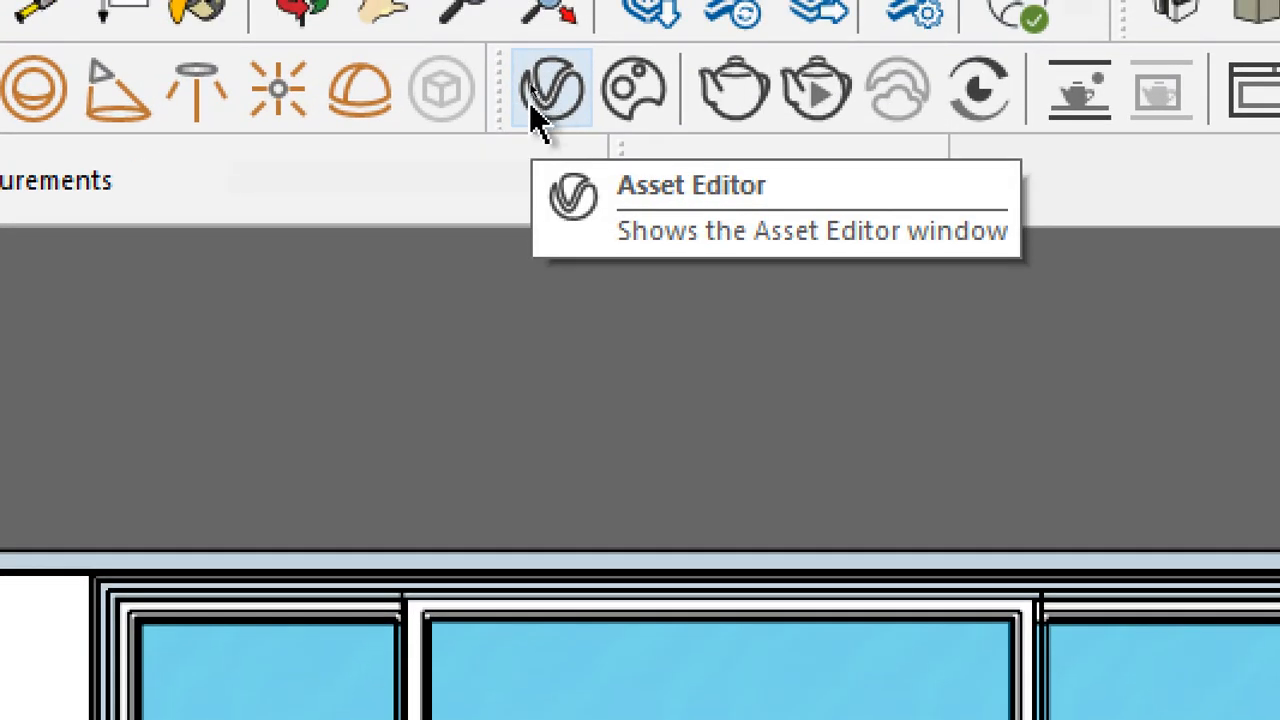
click(536, 97)
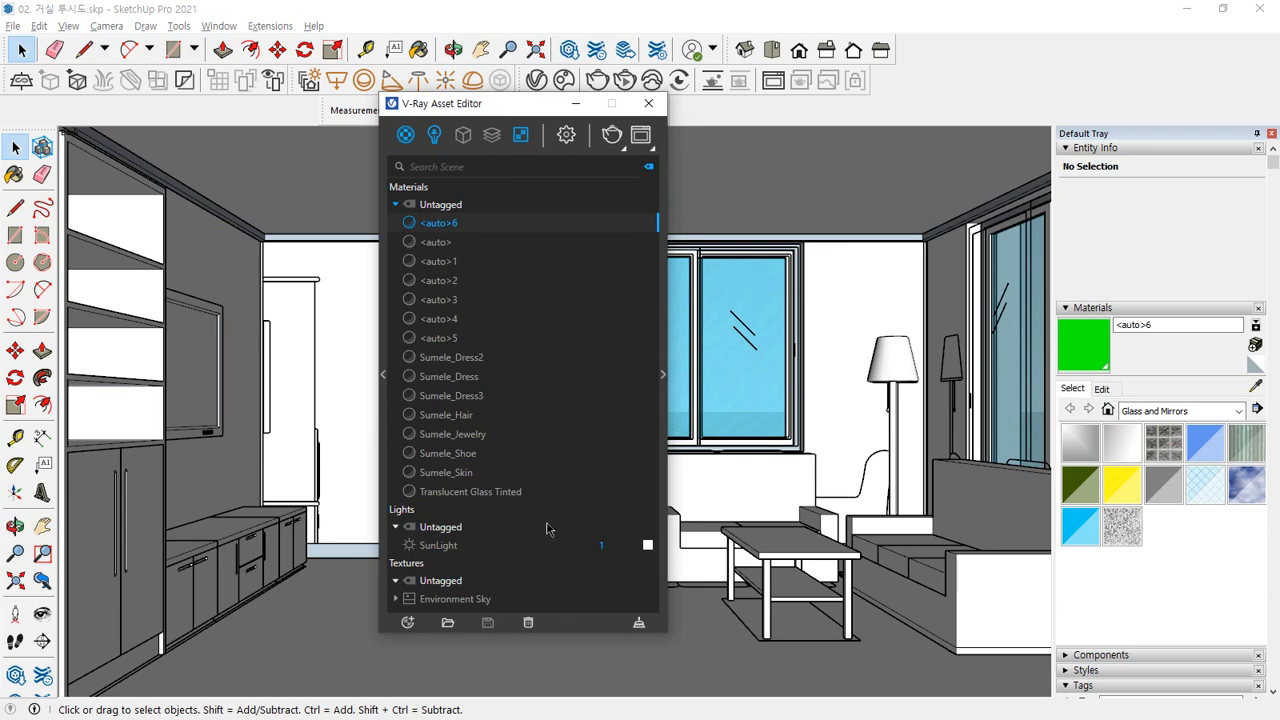
drag(490, 104, 0, 141)
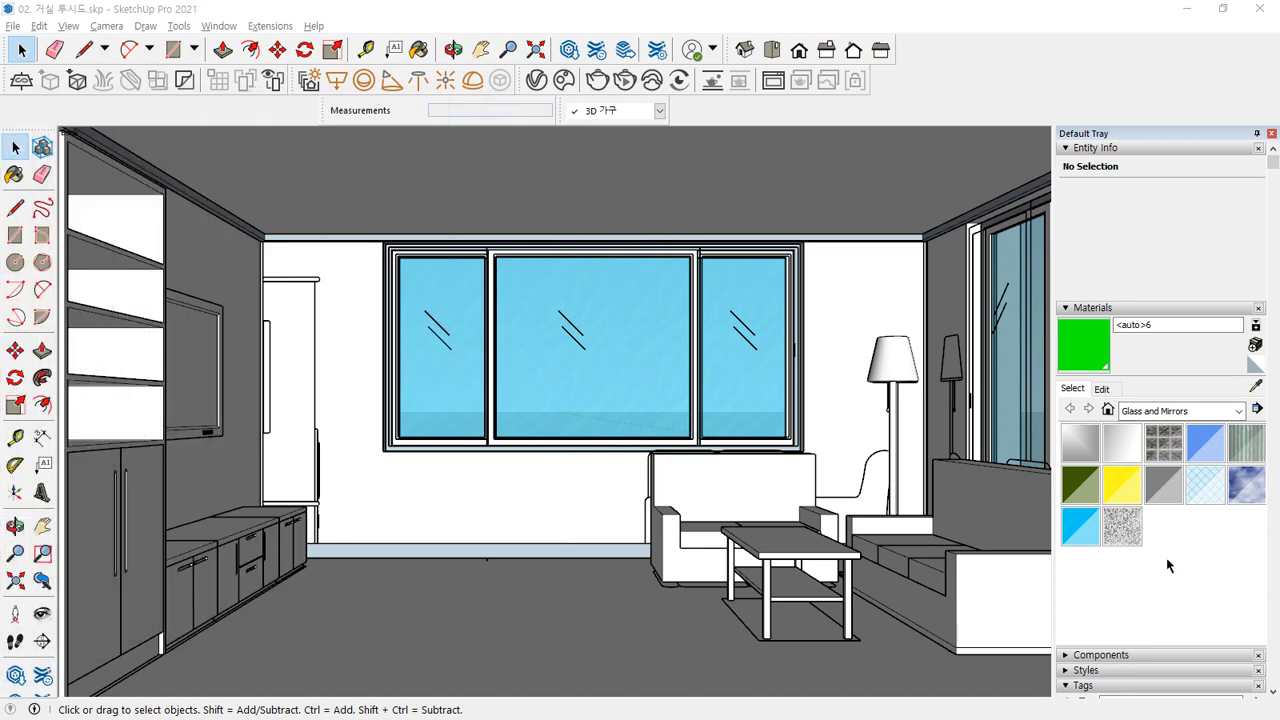
Step: Hide the 2D drawing tags 2D 입면2, 2D 입면 3 and 2D 평면
scroll(1168, 566, down, 3)
click(1072, 481)
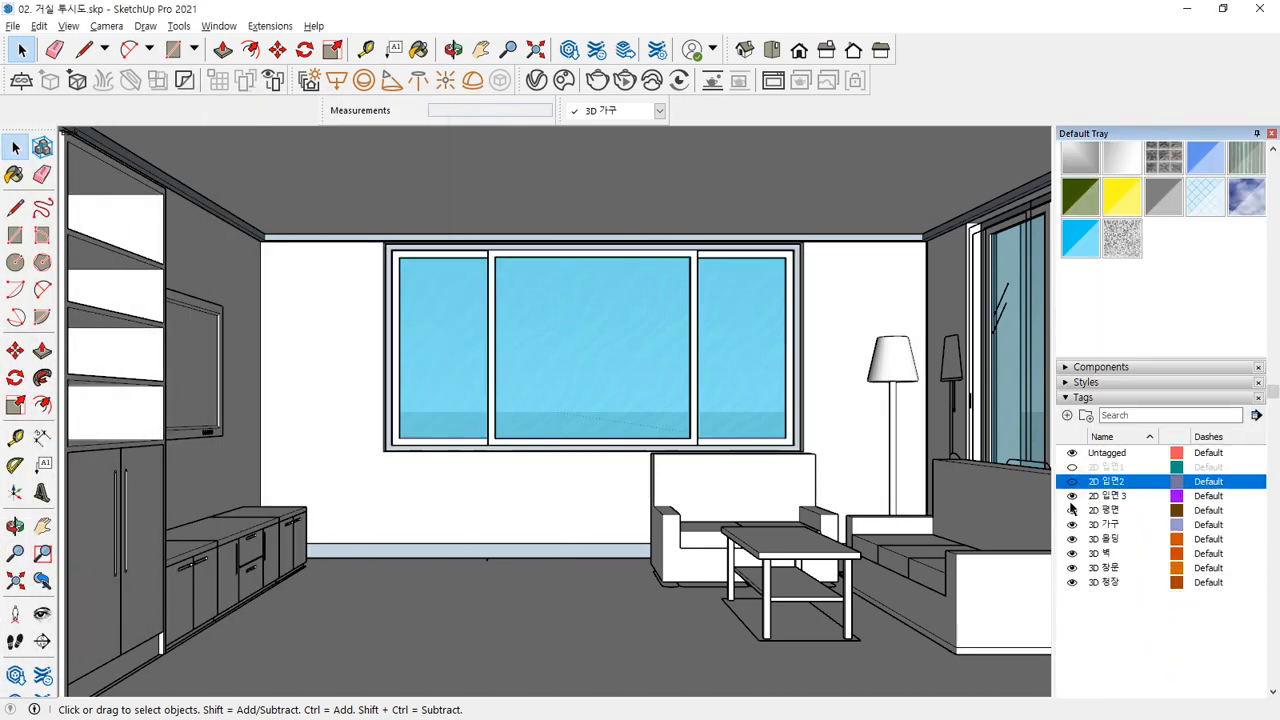
click(1072, 495)
click(1072, 510)
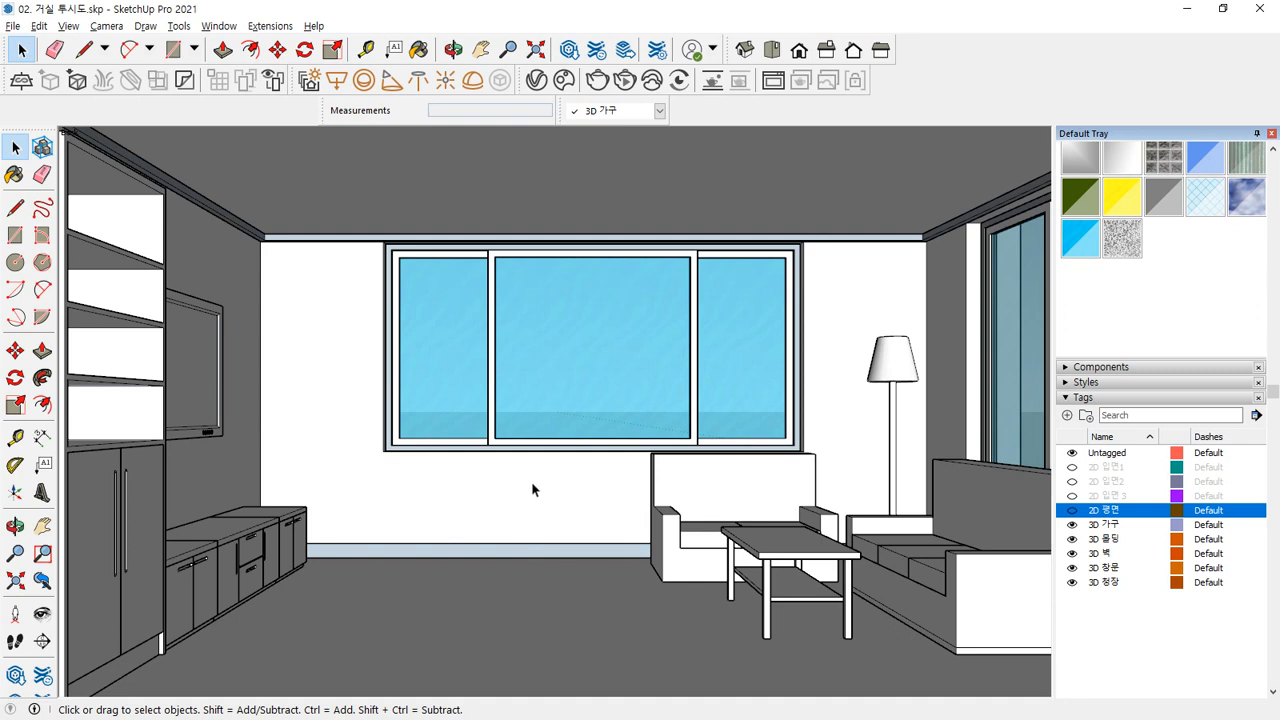
Step: Export the living room view as a 2D PNG graphic named 20231207 in the 사진 folder
click(13, 26)
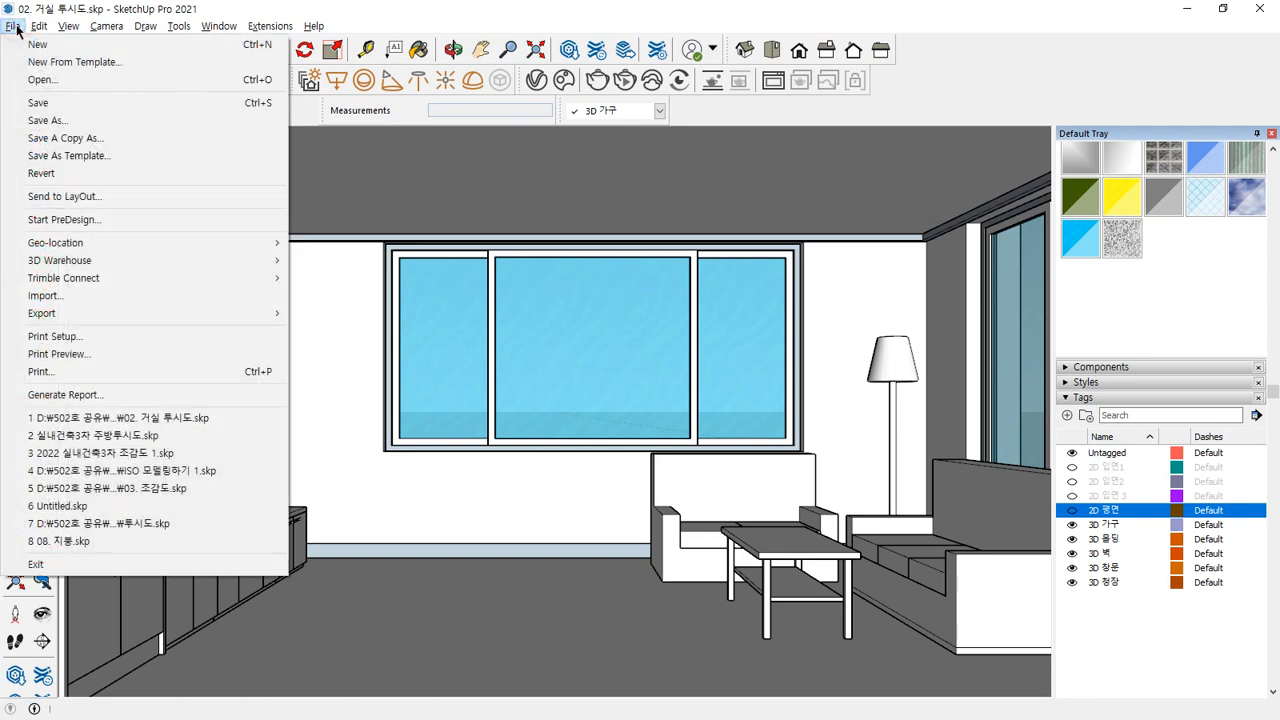
mouse_move(71, 320)
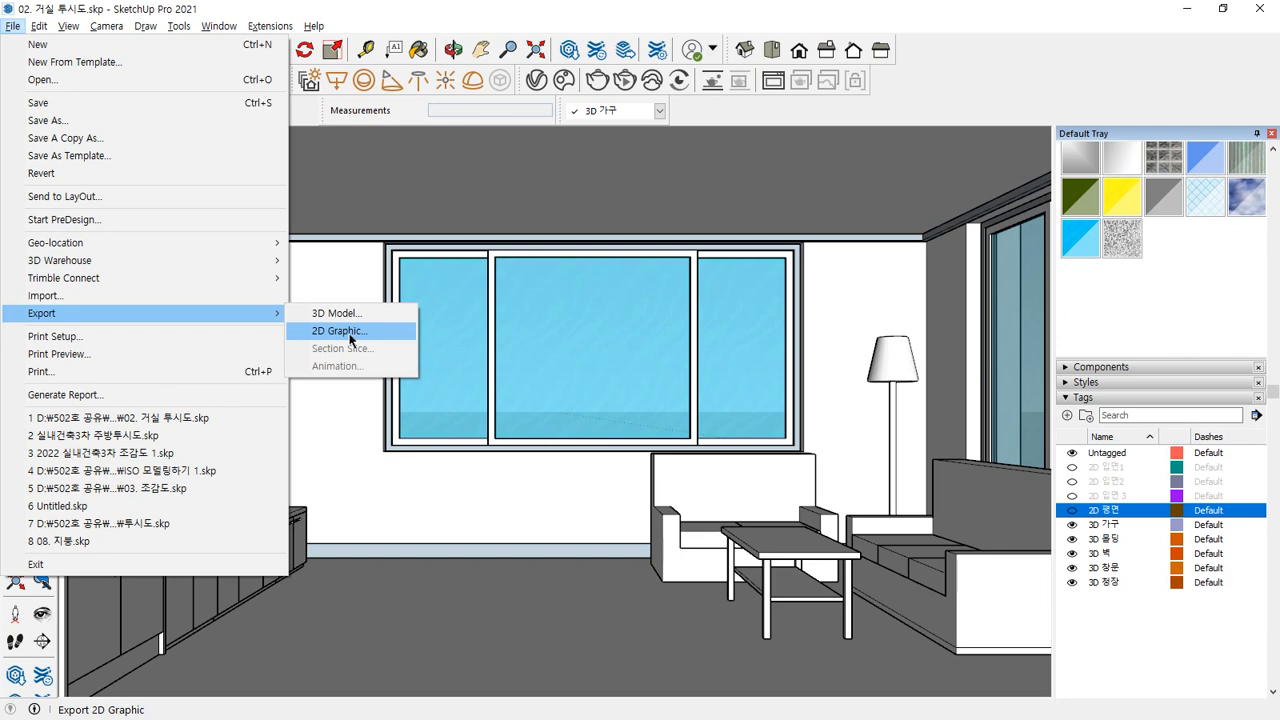
click(350, 338)
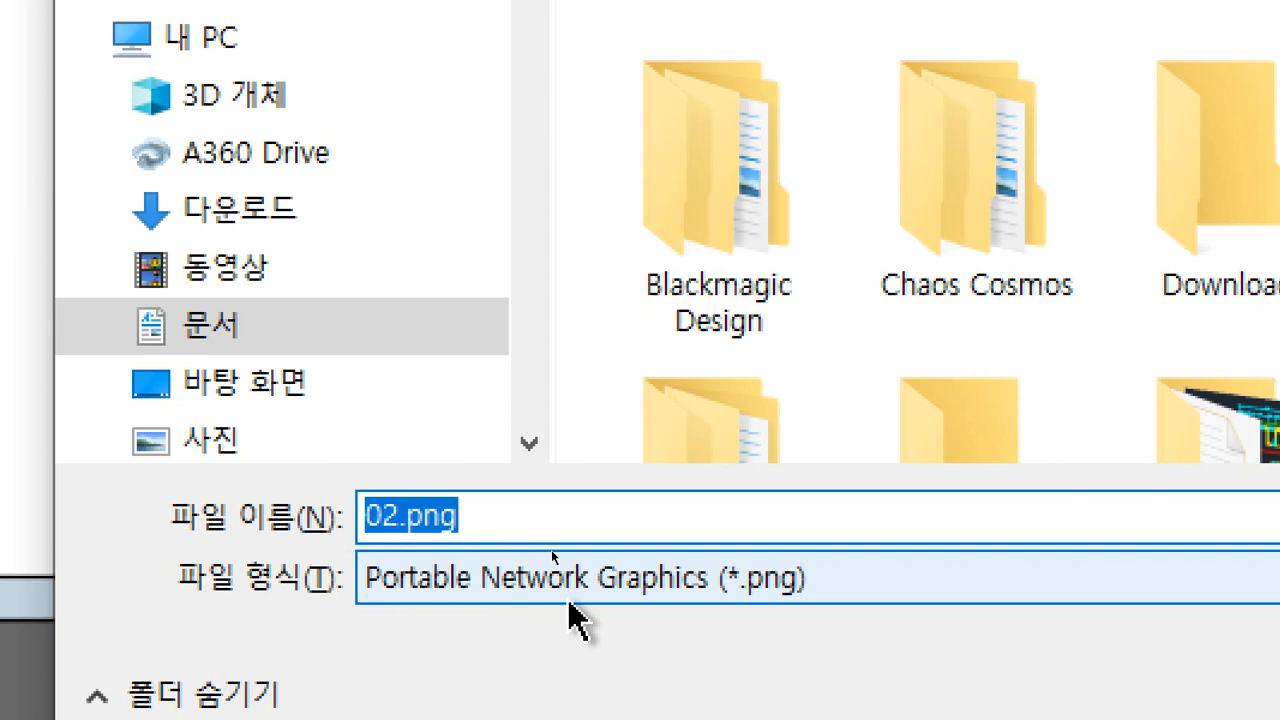
click(212, 438)
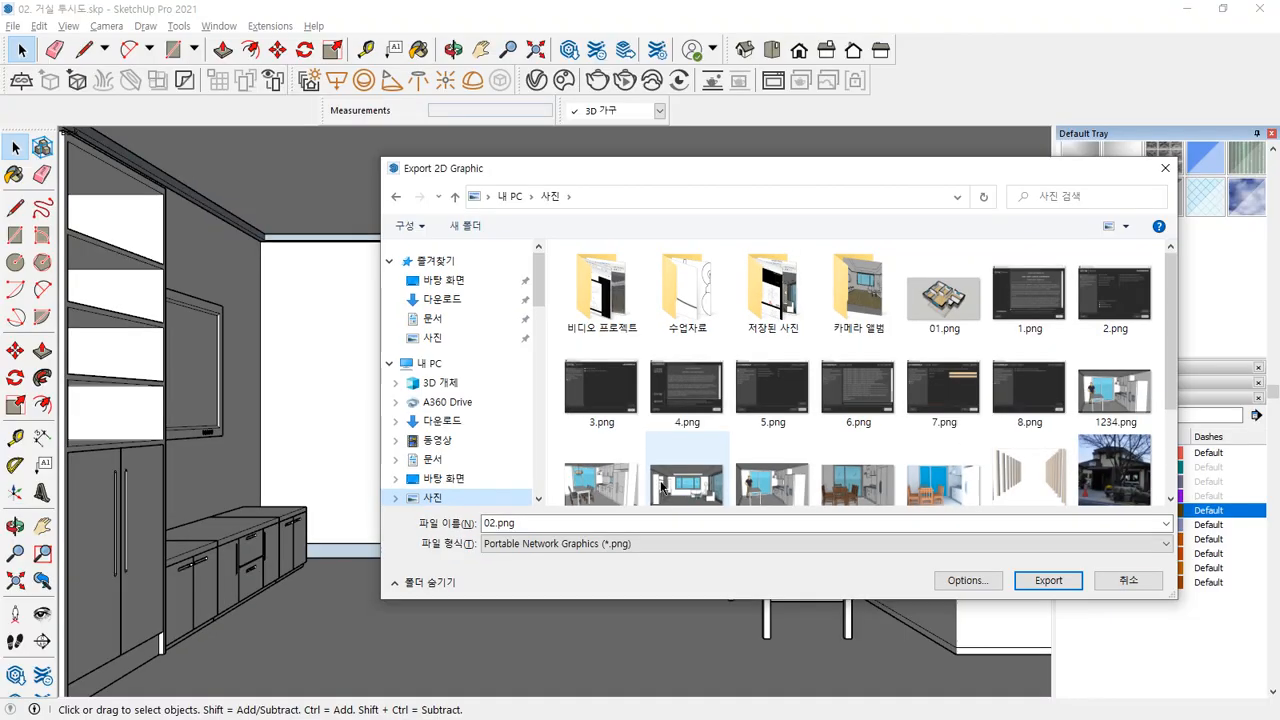
scroll(1226, 388, down, 1)
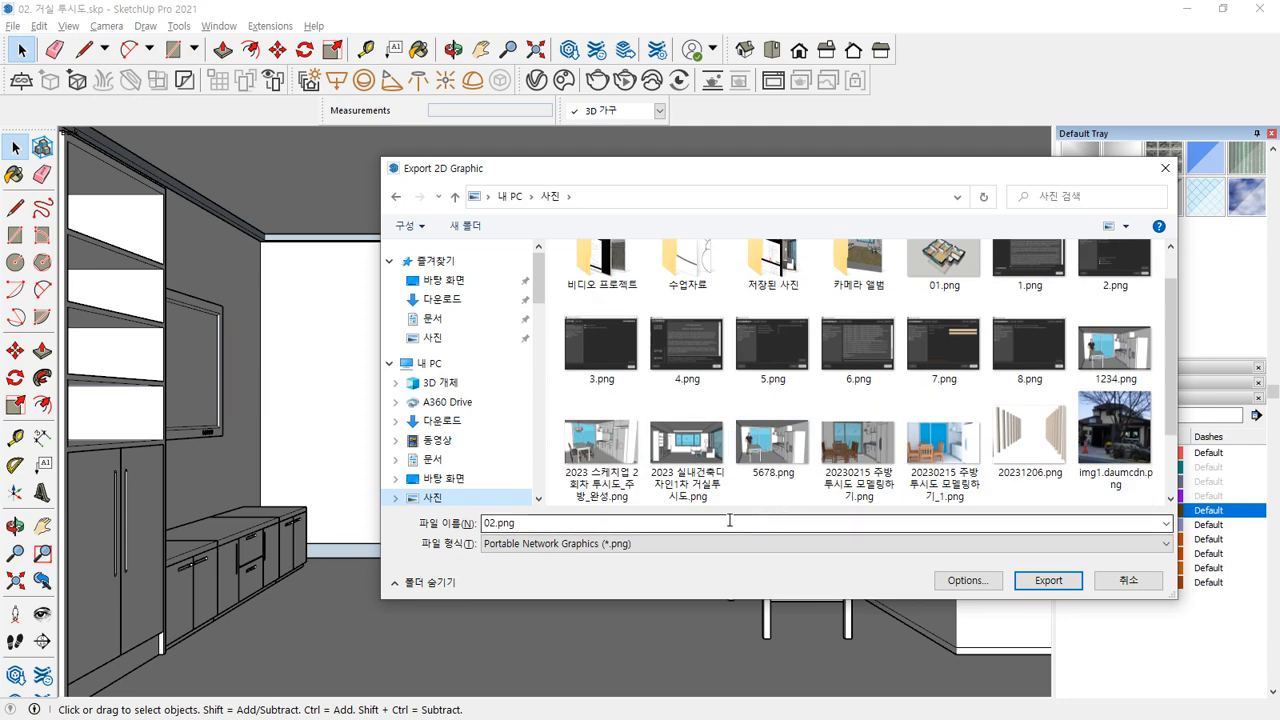
double_click(560, 521)
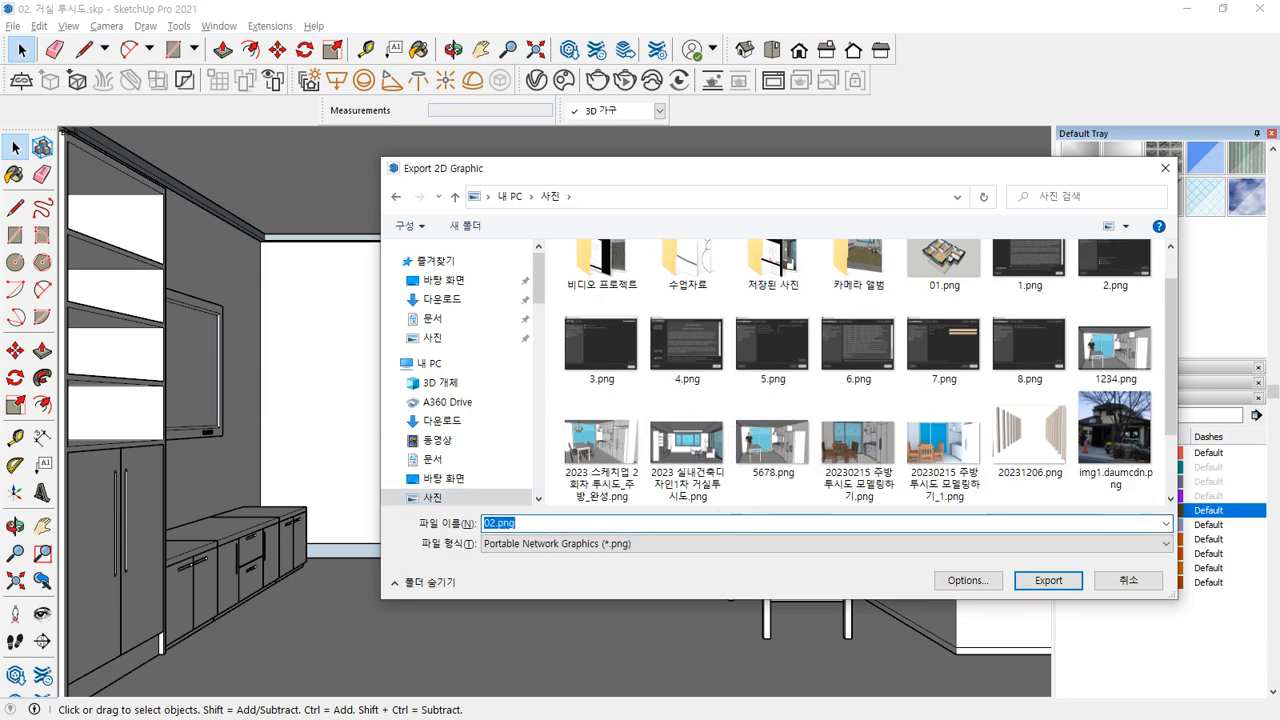
text(20231207)
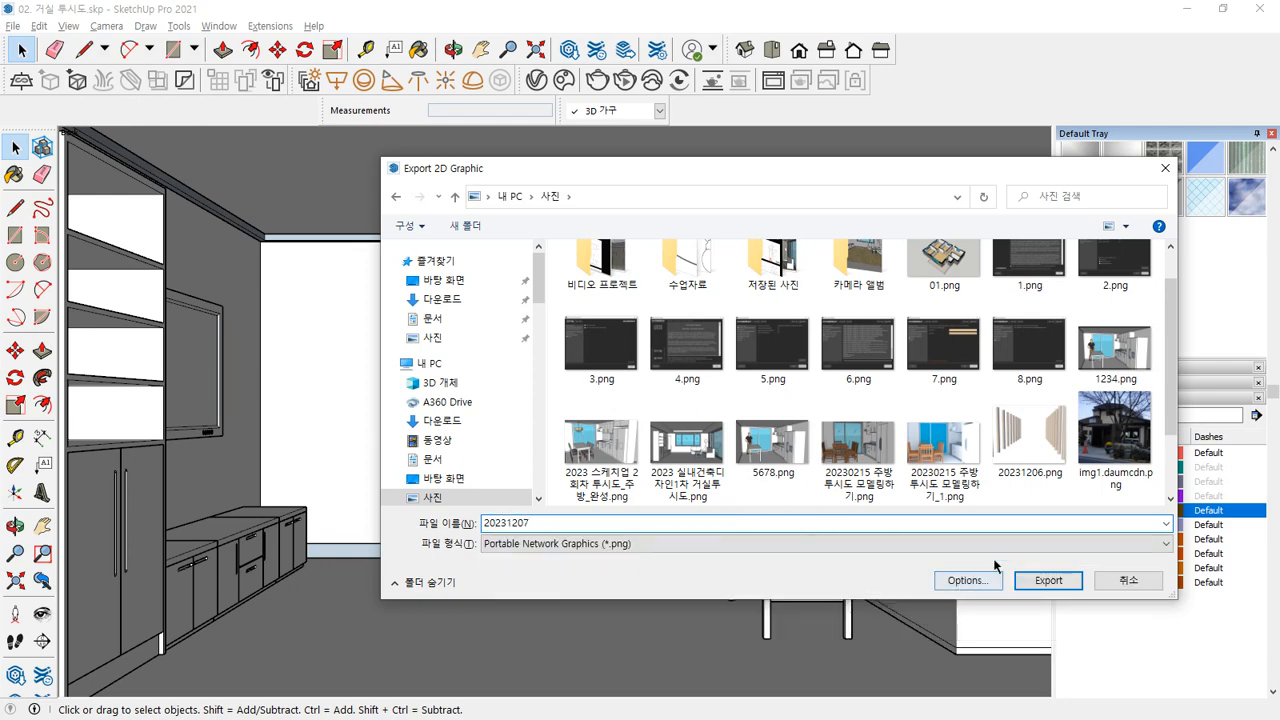
click(1048, 580)
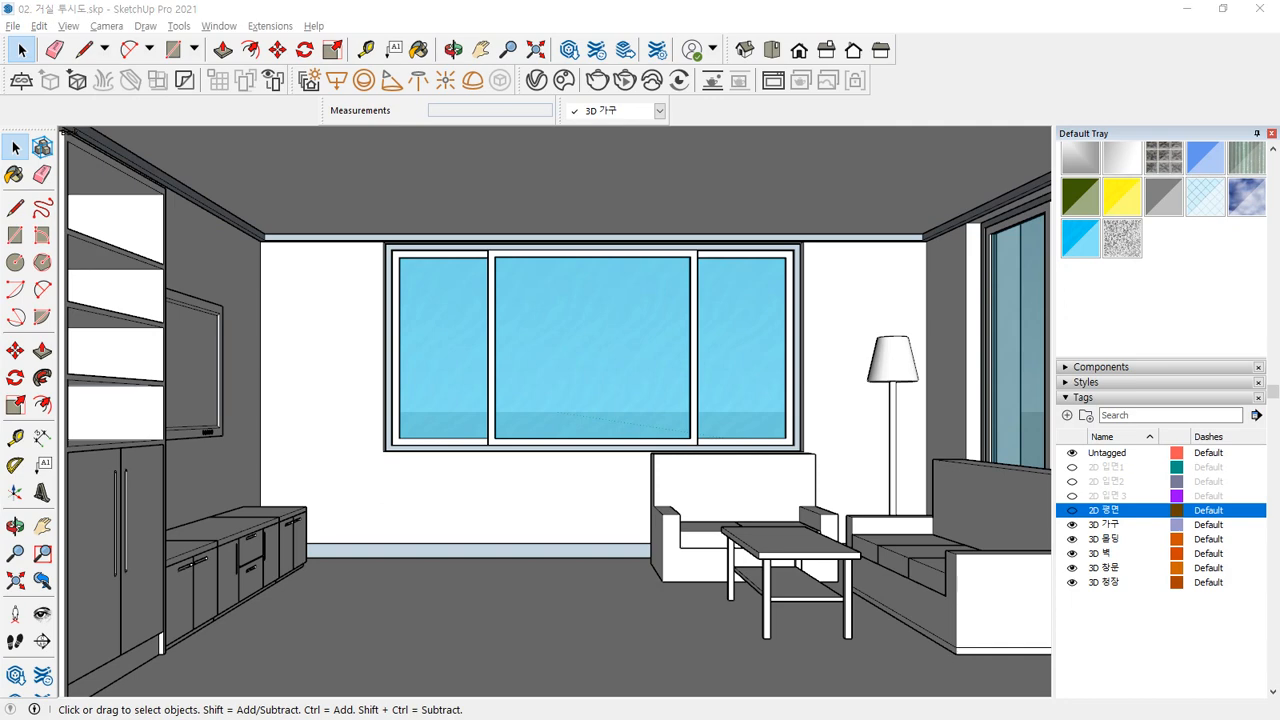
Step: Open the exported 20231207.png from the 사진 folder, inspect it maximised beside the earlier living room perspective, and close both images
drag(0, 26, 240, 12)
click(485, 573)
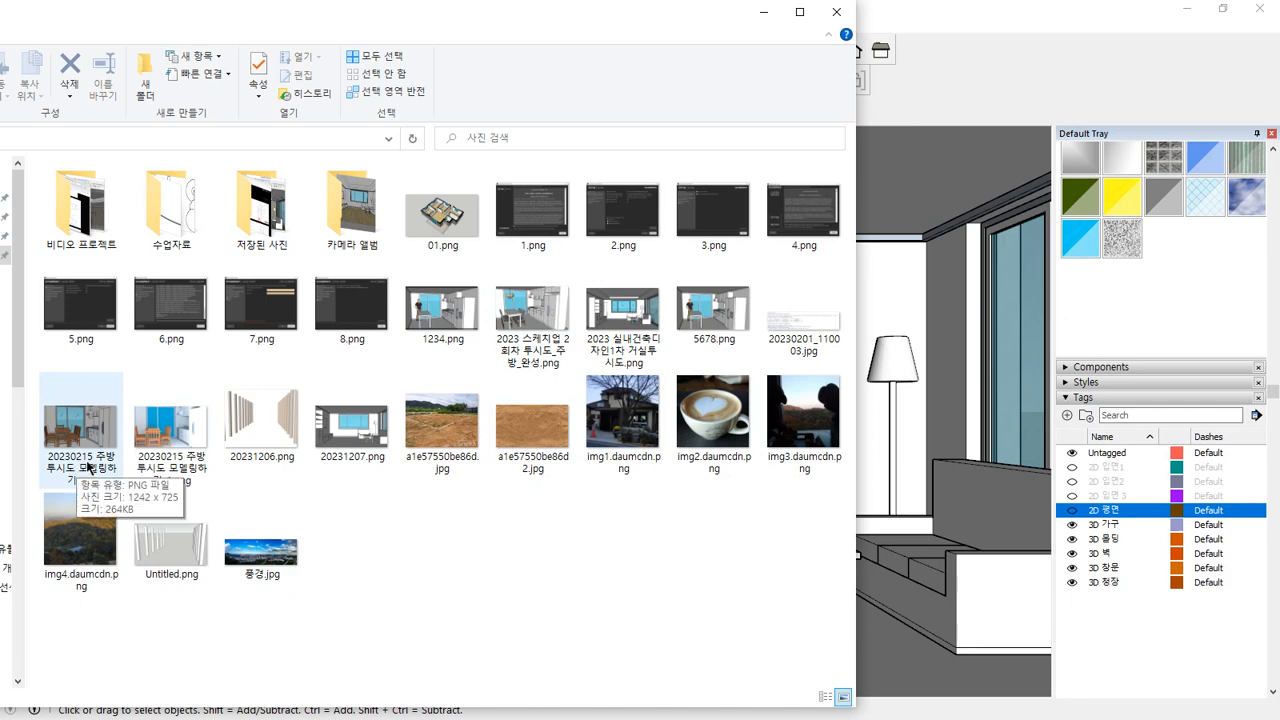
click(372, 438)
double_click(372, 438)
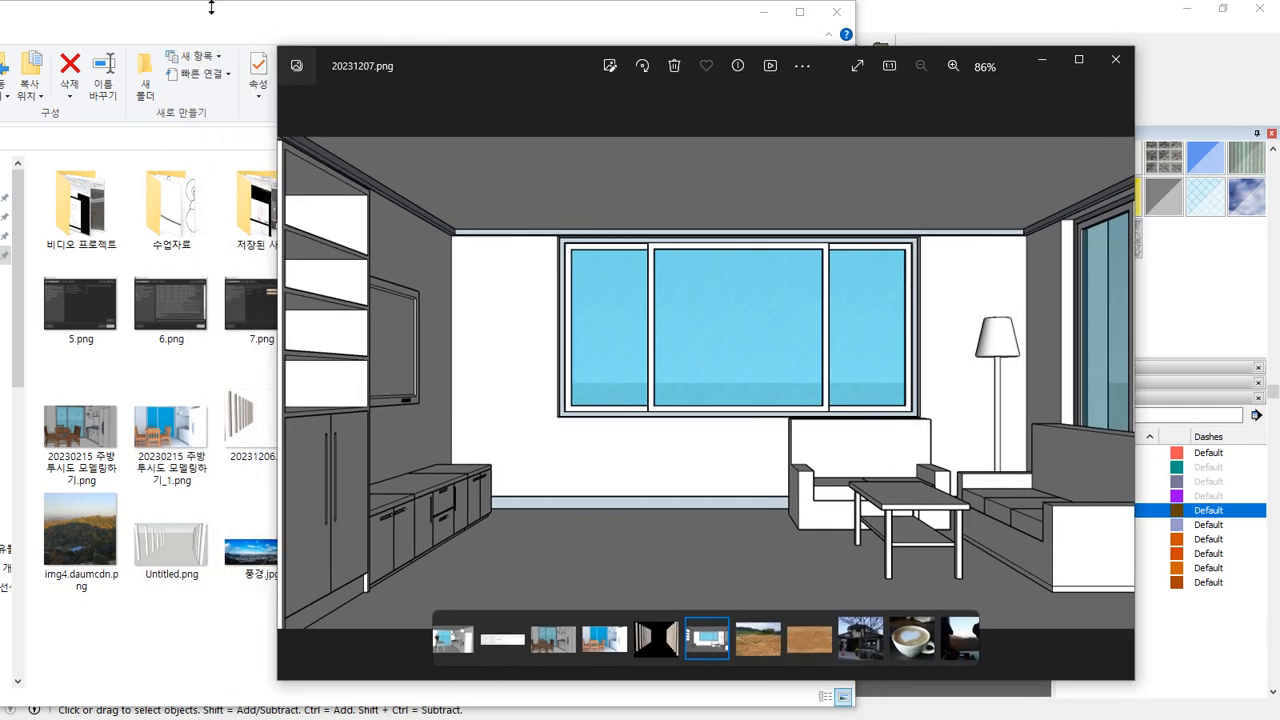
mouse_move(229, 14)
mouse_down()
mouse_move(0, 48)
mouse_move(0, 66)
mouse_up()
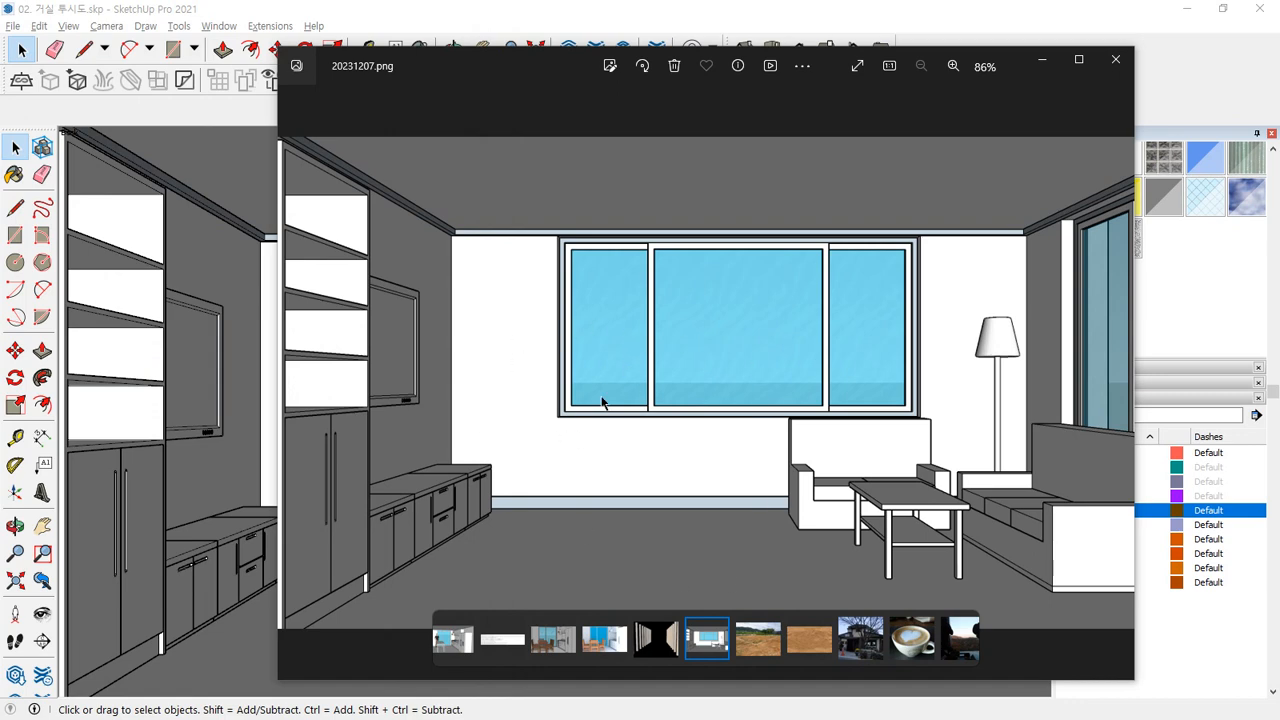
double_click(524, 64)
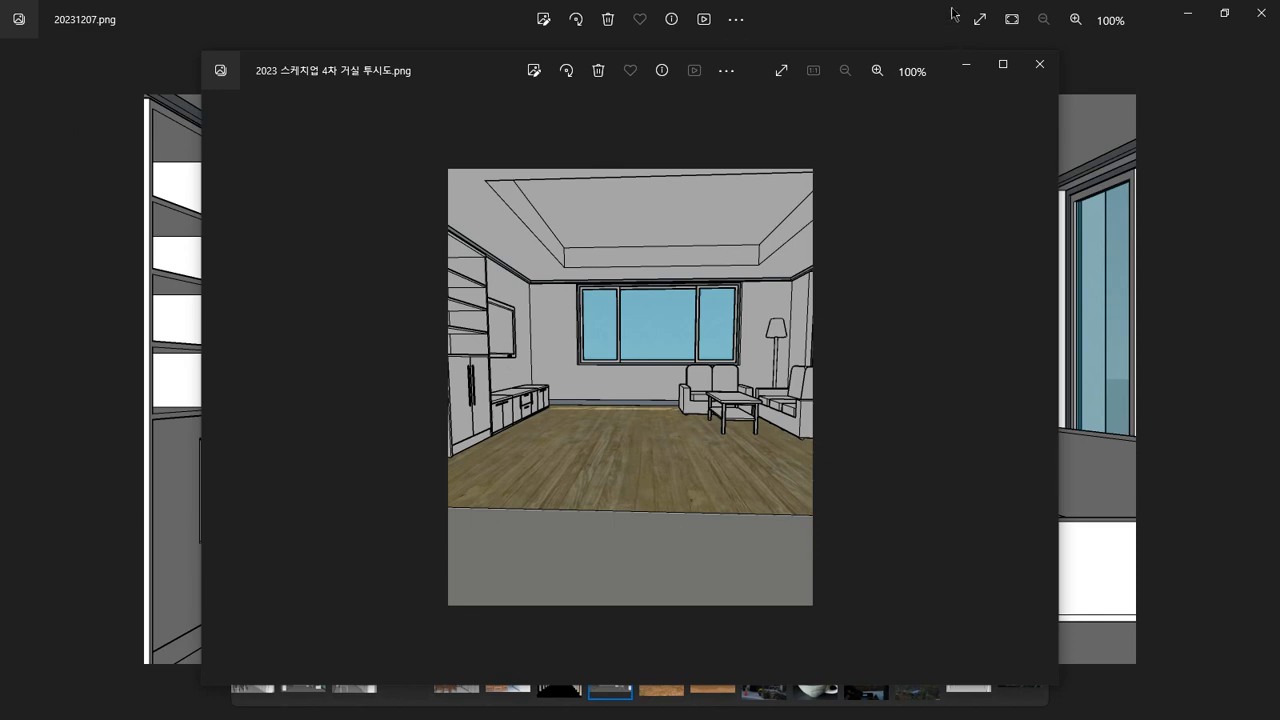
click(1038, 64)
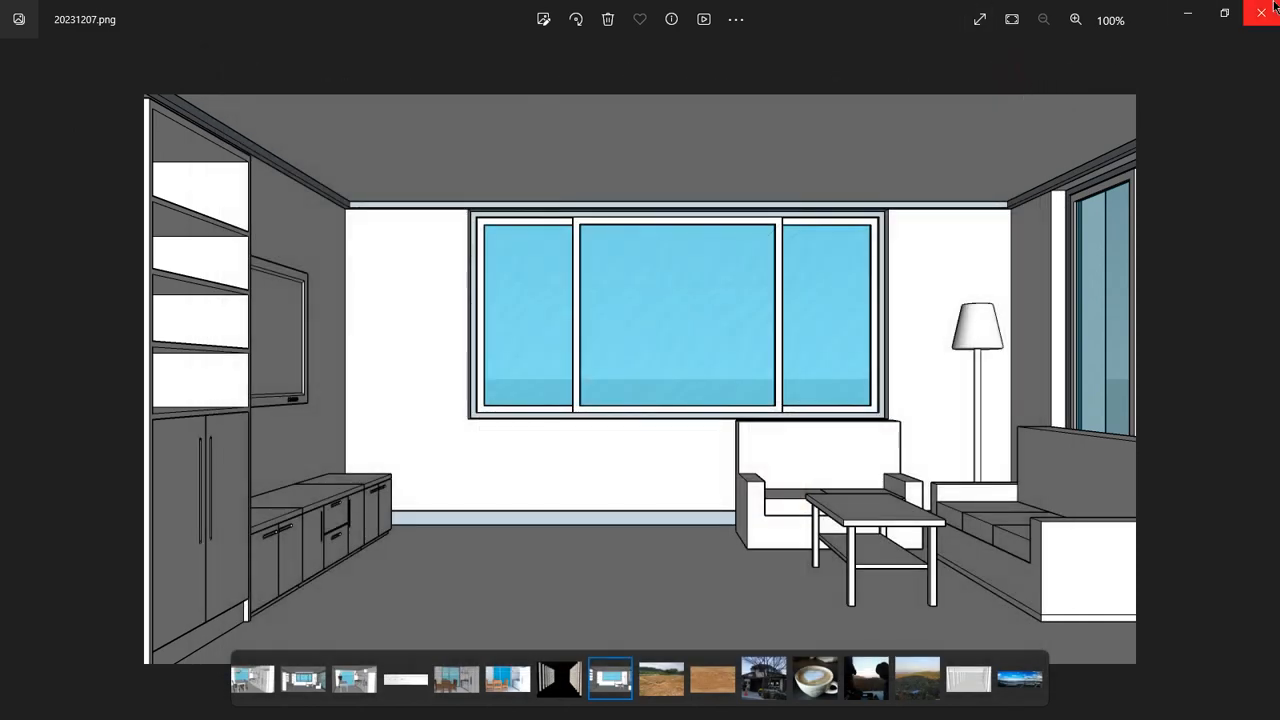
click(1260, 13)
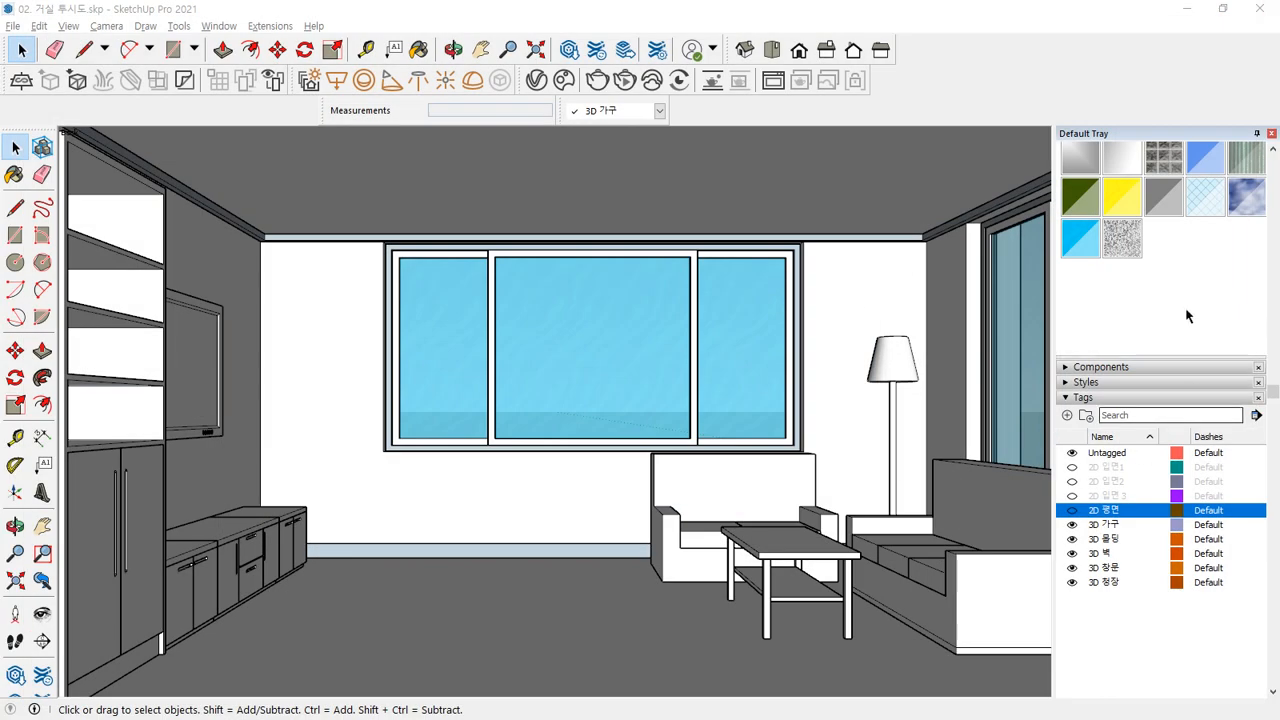
Step: Switch the material library from Glass and Mirrors to the Wood collection
scroll(1195, 360, up, 5)
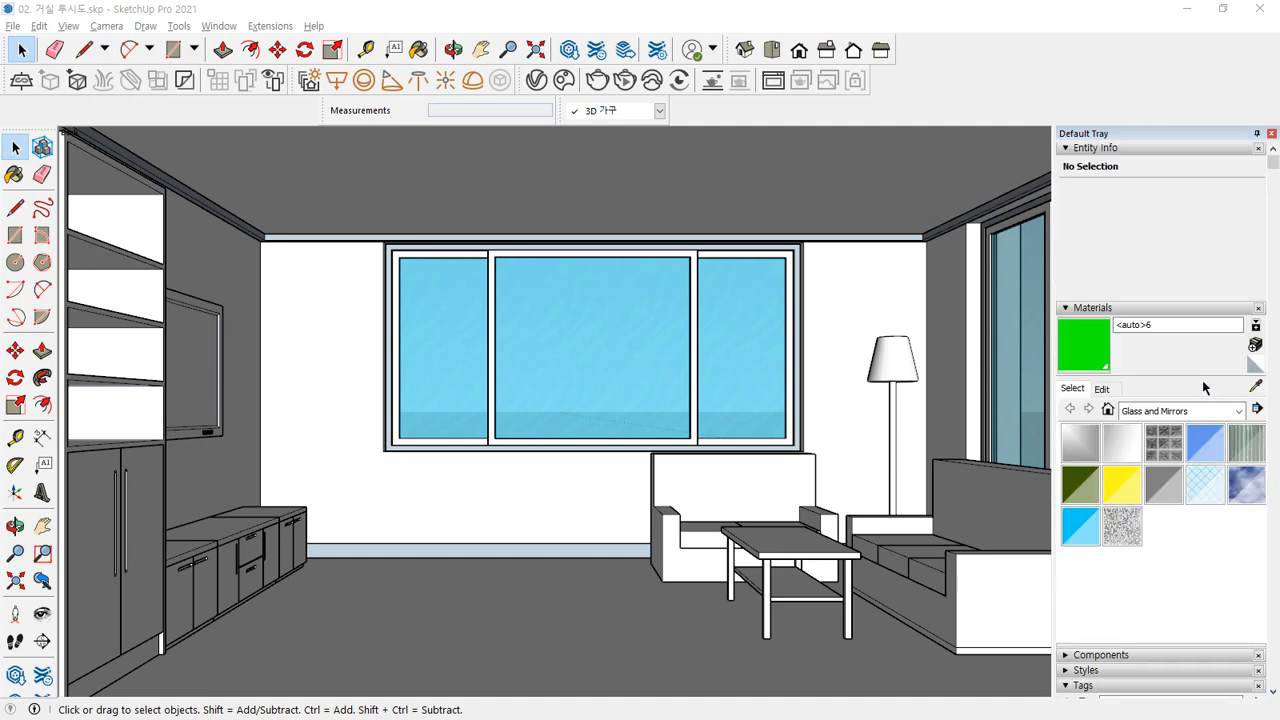
click(1180, 410)
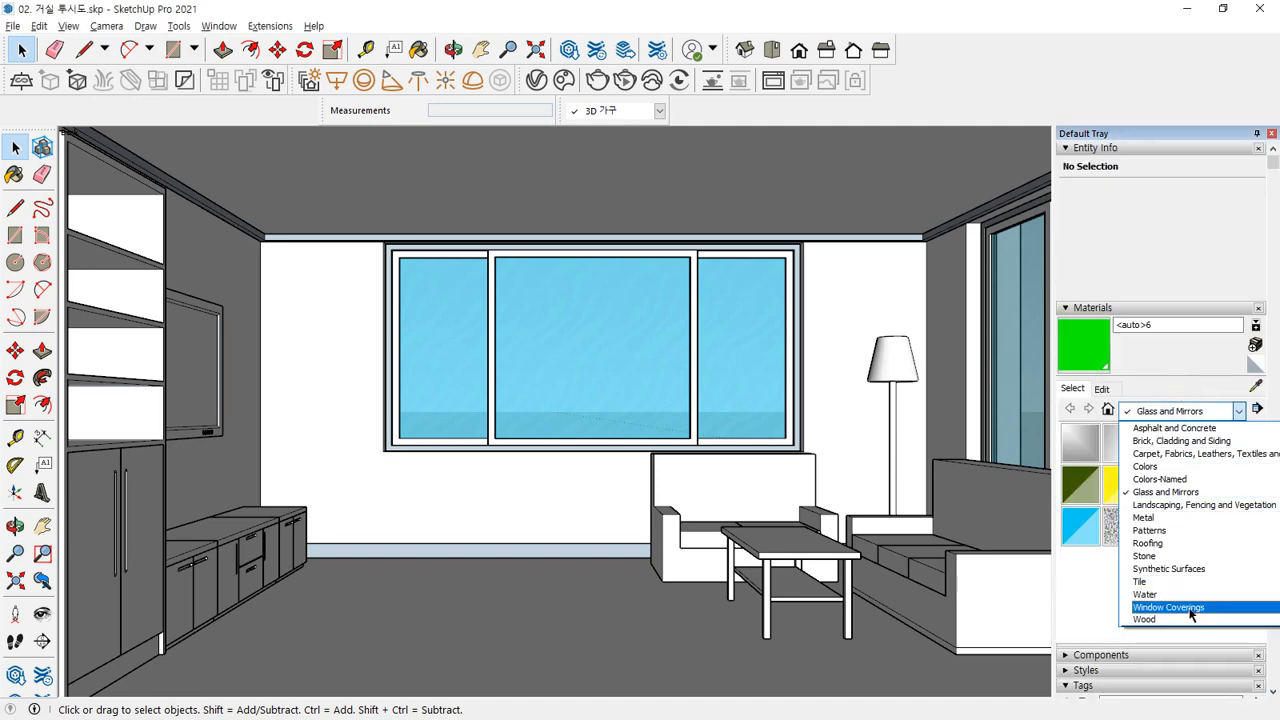
click(1188, 619)
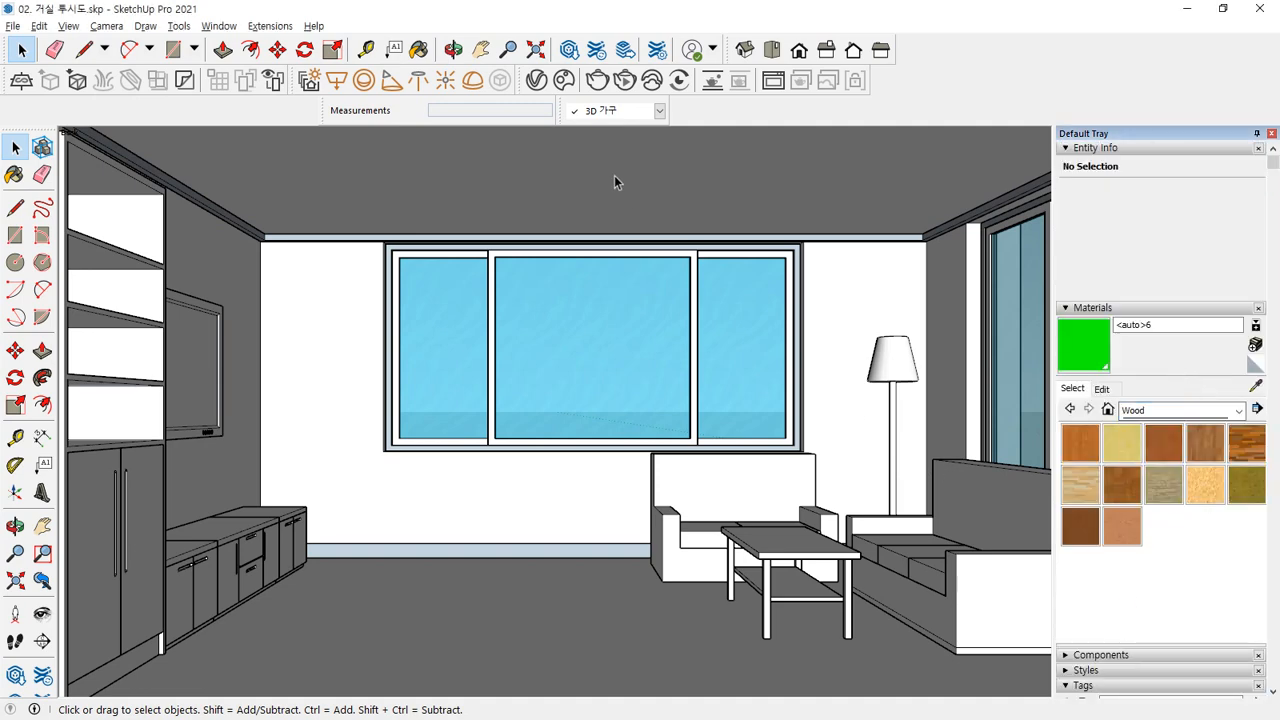
click(536, 80)
drag(195, 159, 227, 151)
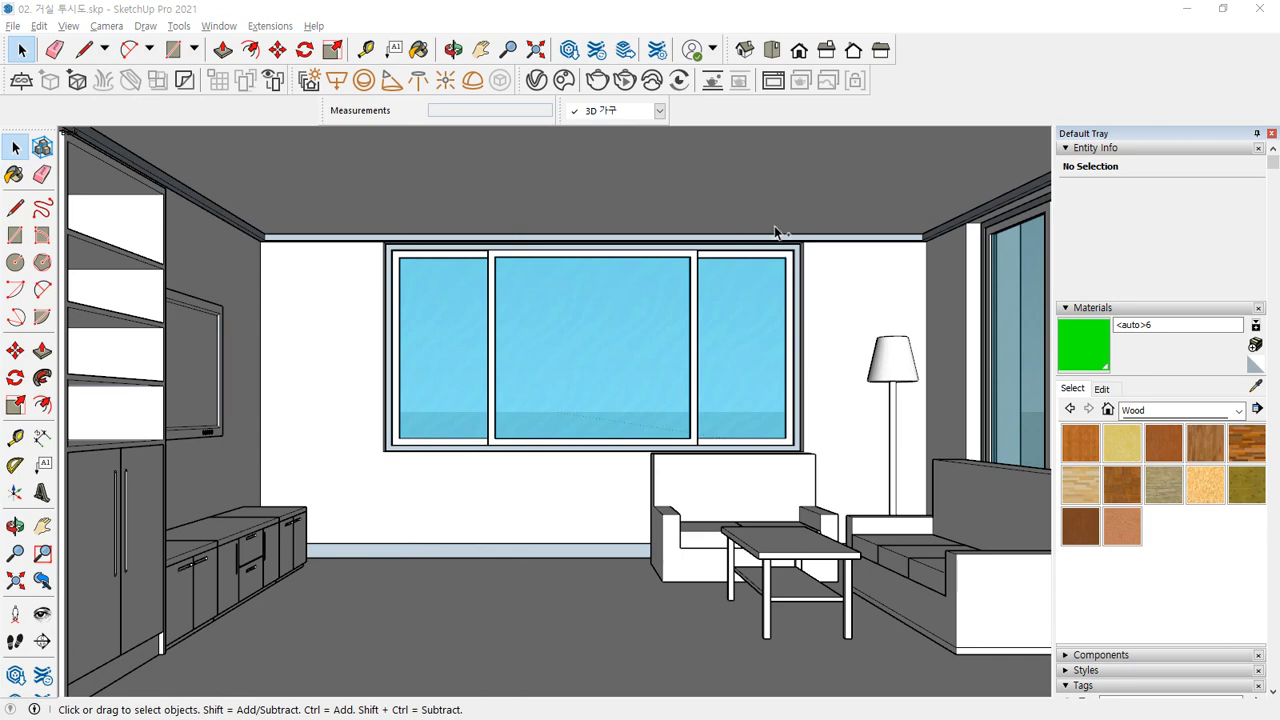
mouse_move(1165, 545)
mouse_down()
mouse_move(1180, 529)
mouse_move(1152, 555)
mouse_up()
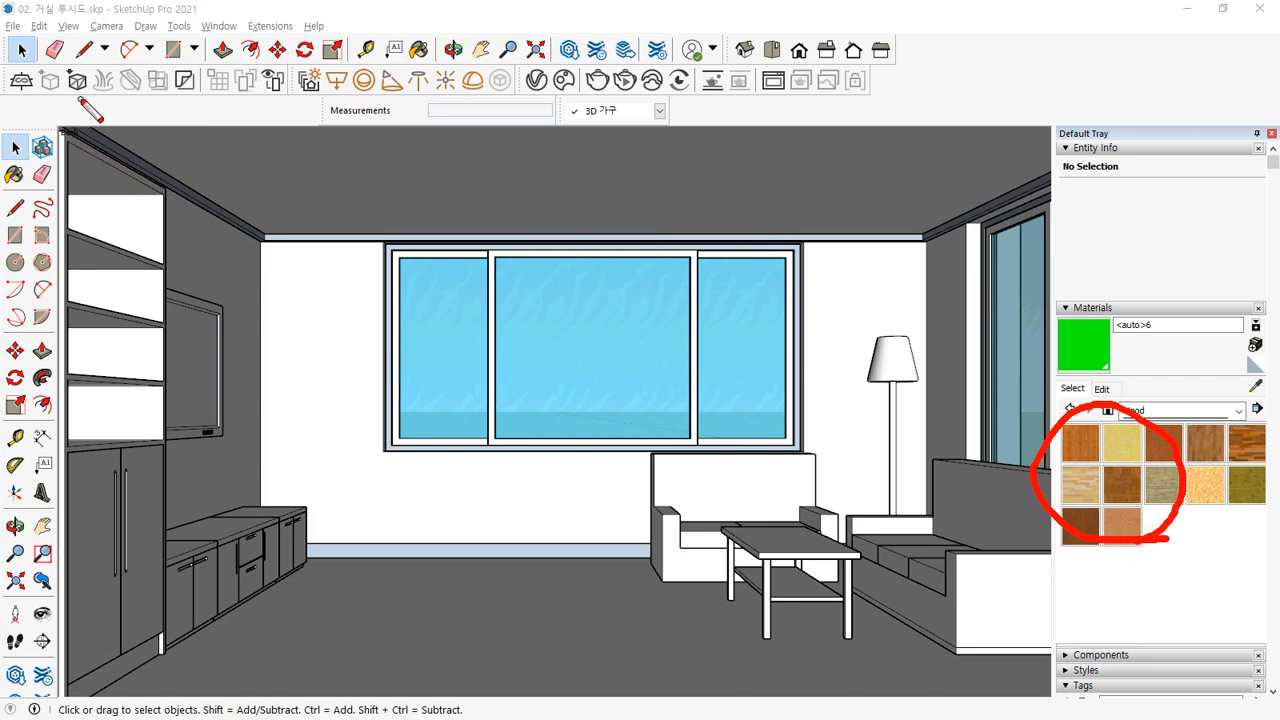
key(Escape)
click(537, 80)
mouse_move(82, 128)
mouse_down()
mouse_move(460, 122)
mouse_move(0, 133)
mouse_up()
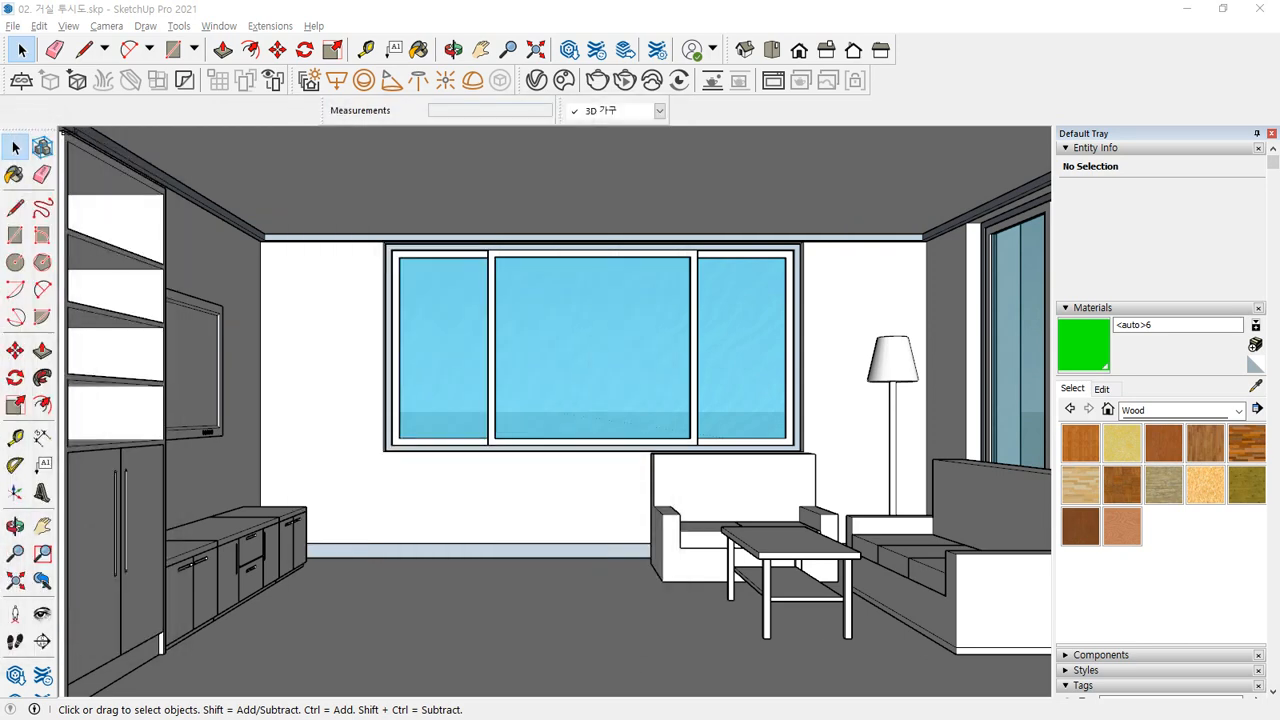
mouse_move(510, 647)
mouse_down()
mouse_move(583, 432)
mouse_move(583, 614)
mouse_up()
mouse_move(1163, 549)
mouse_down()
mouse_move(1168, 514)
mouse_move(1144, 527)
mouse_up()
drag(1104, 474, 552, 552)
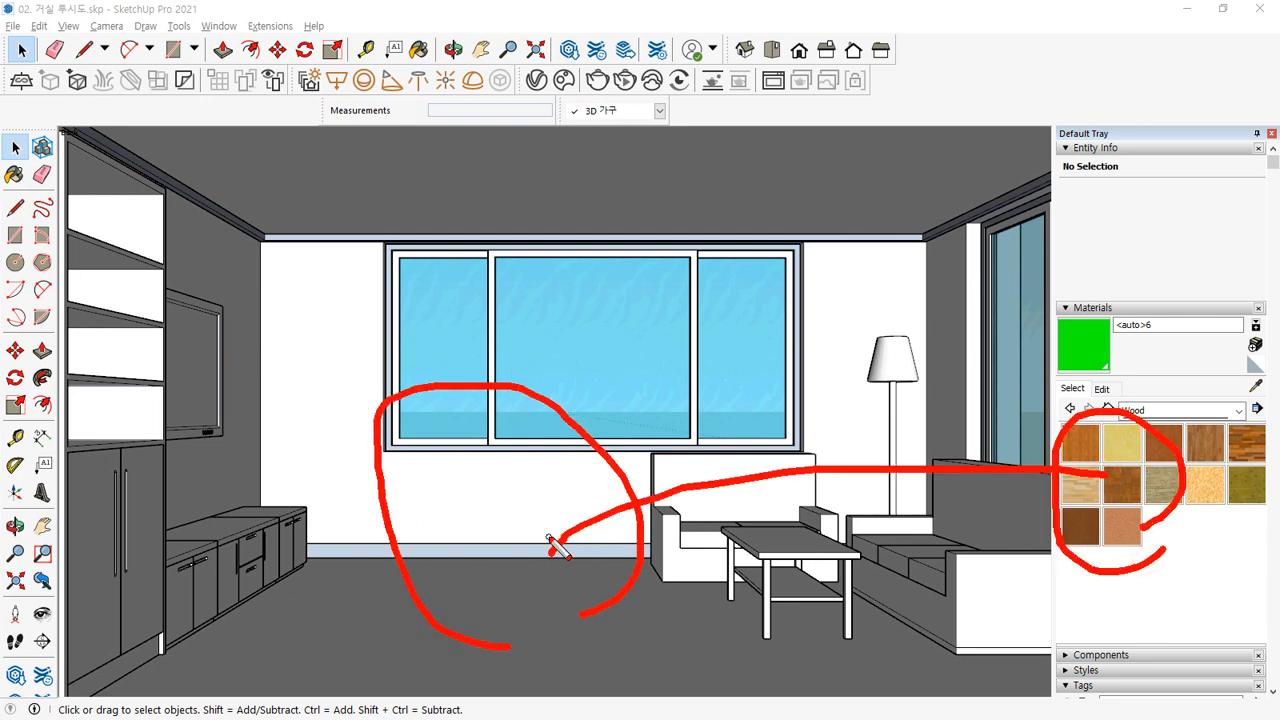
key(Escape)
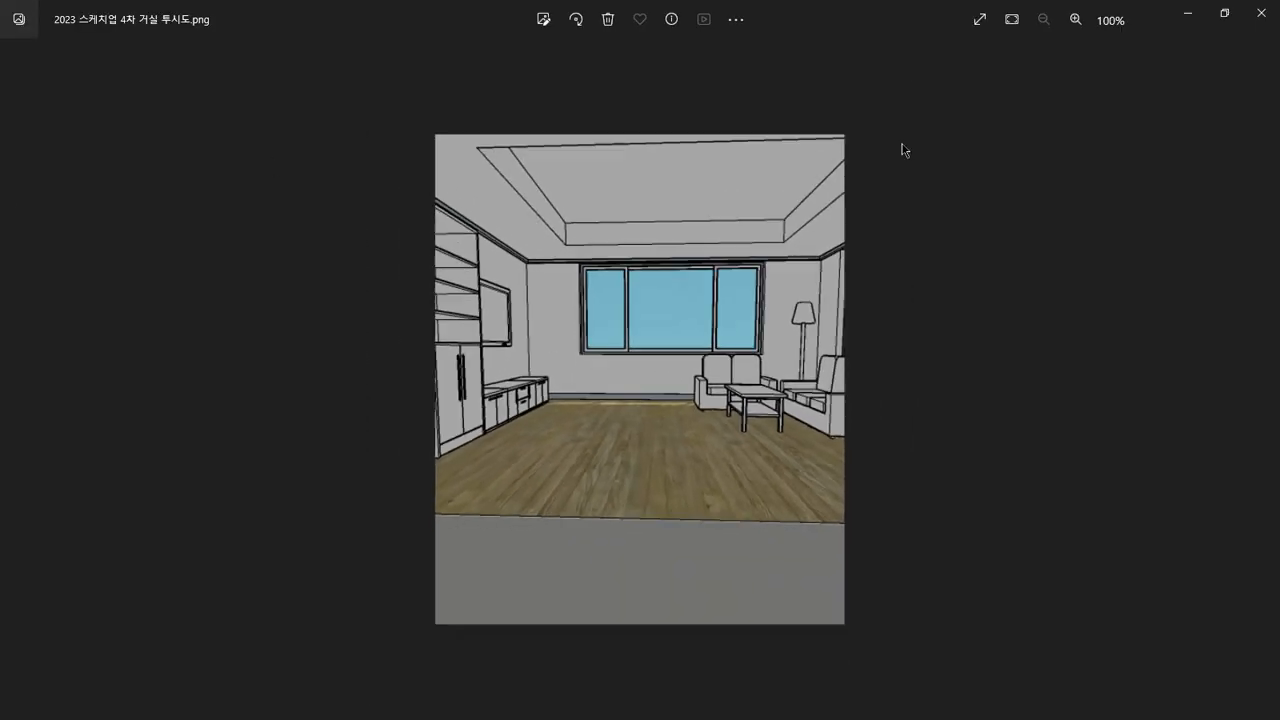
Step: Close the living room reference image and show the V-Ray Asset Editor's render settings with the Render Parameters expanded beside them
click(1261, 13)
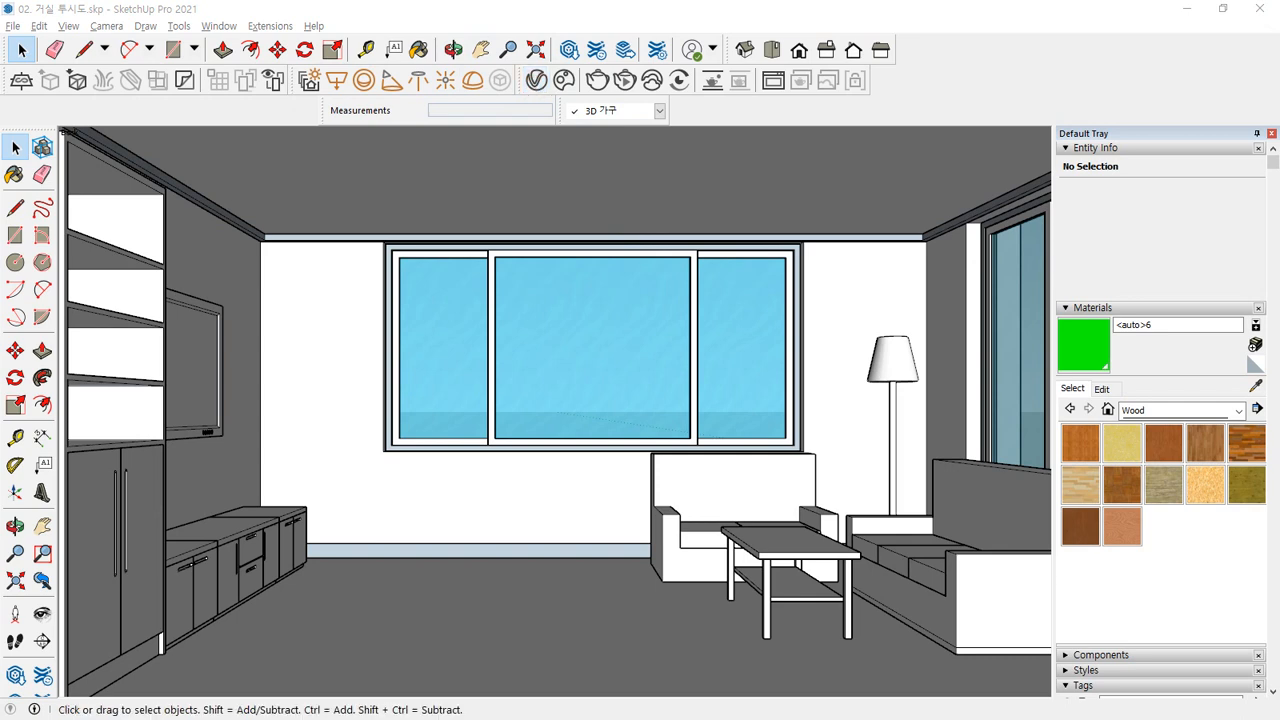
drag(256, 134, 405, 120)
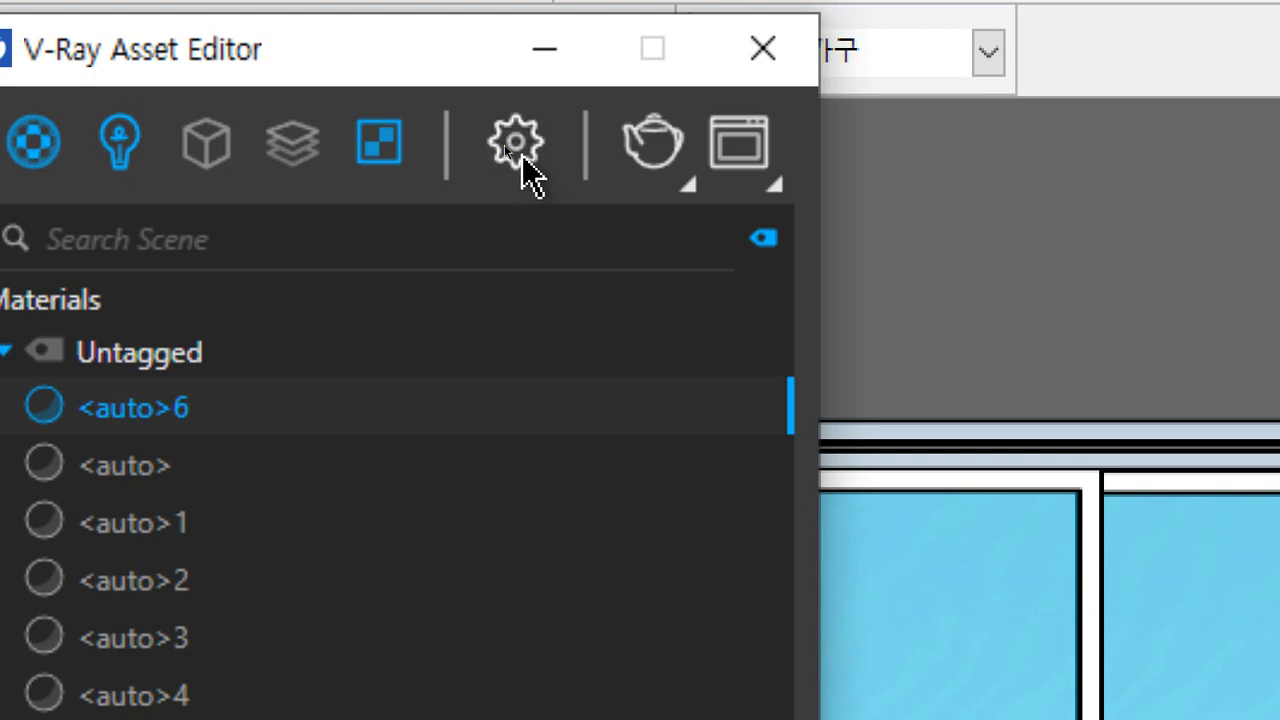
click(516, 146)
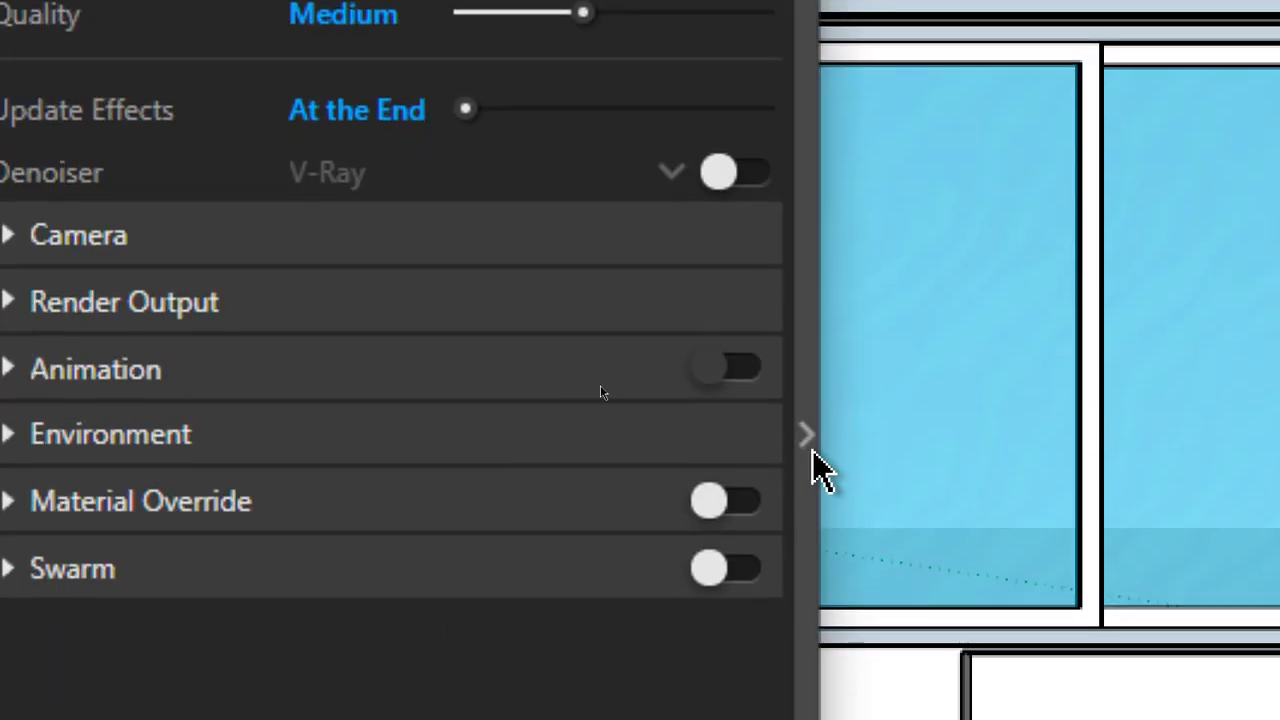
click(807, 445)
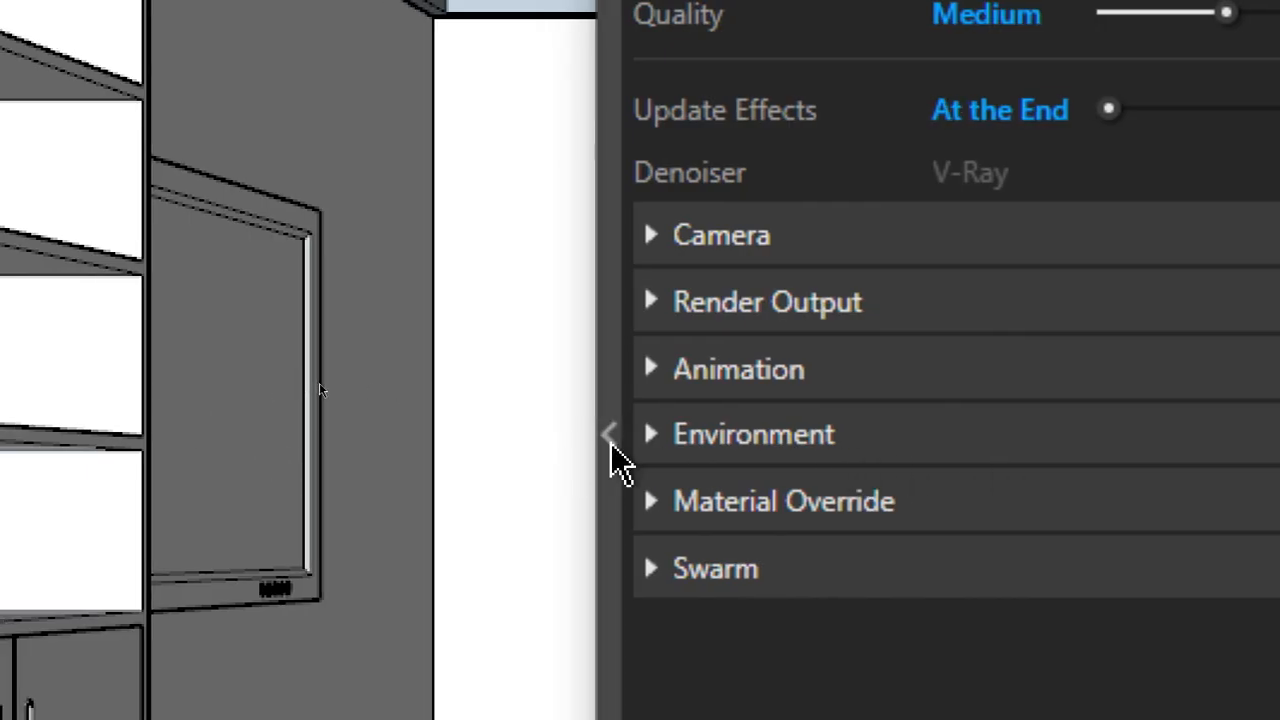
click(610, 440)
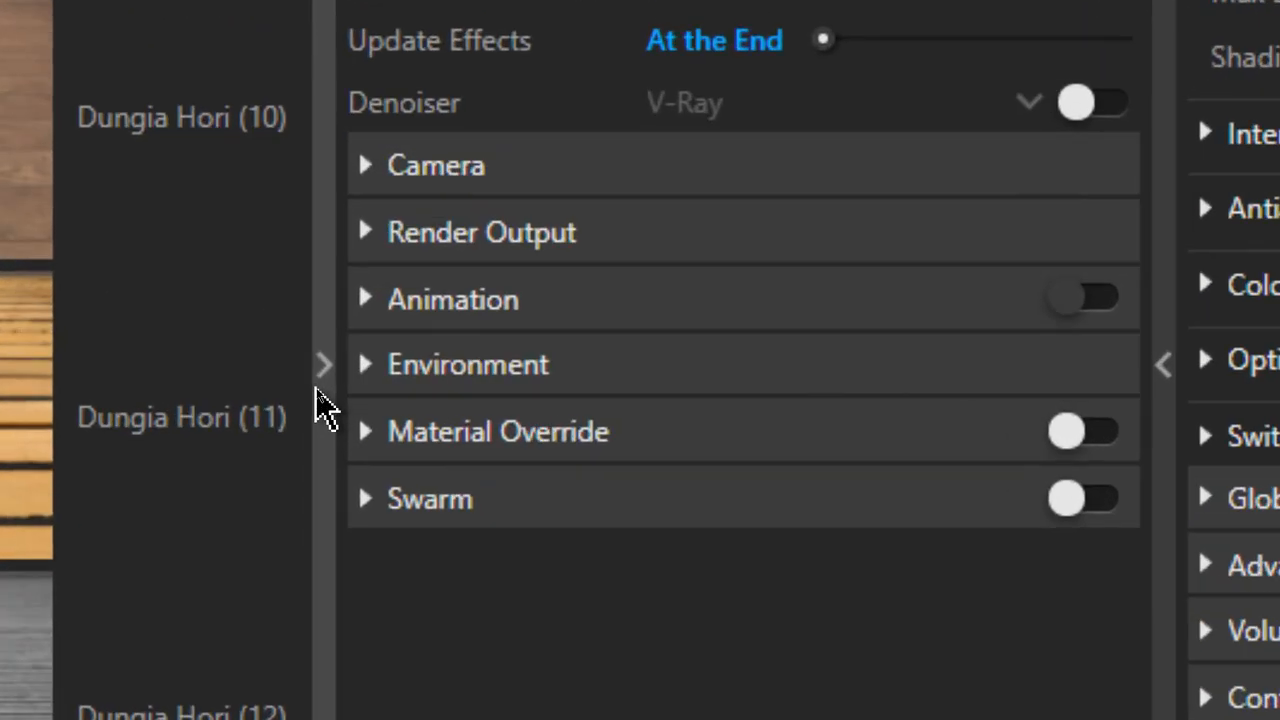
click(320, 390)
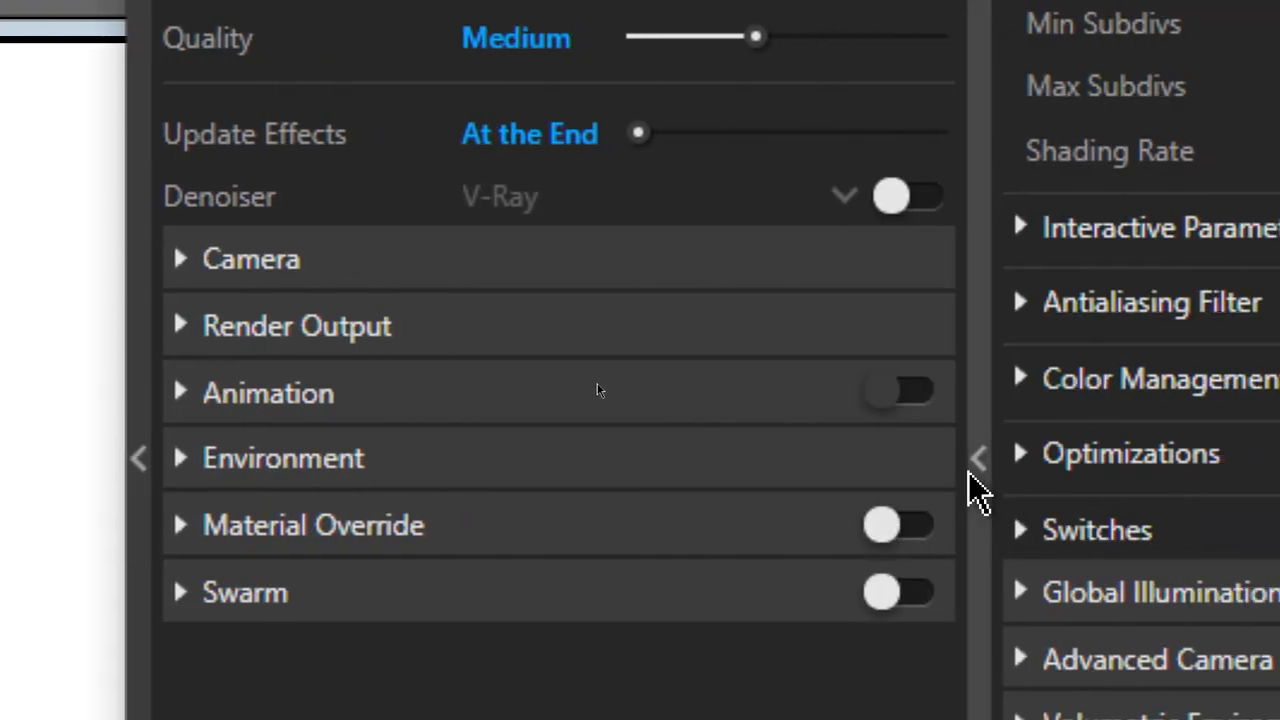
click(974, 466)
click(974, 466)
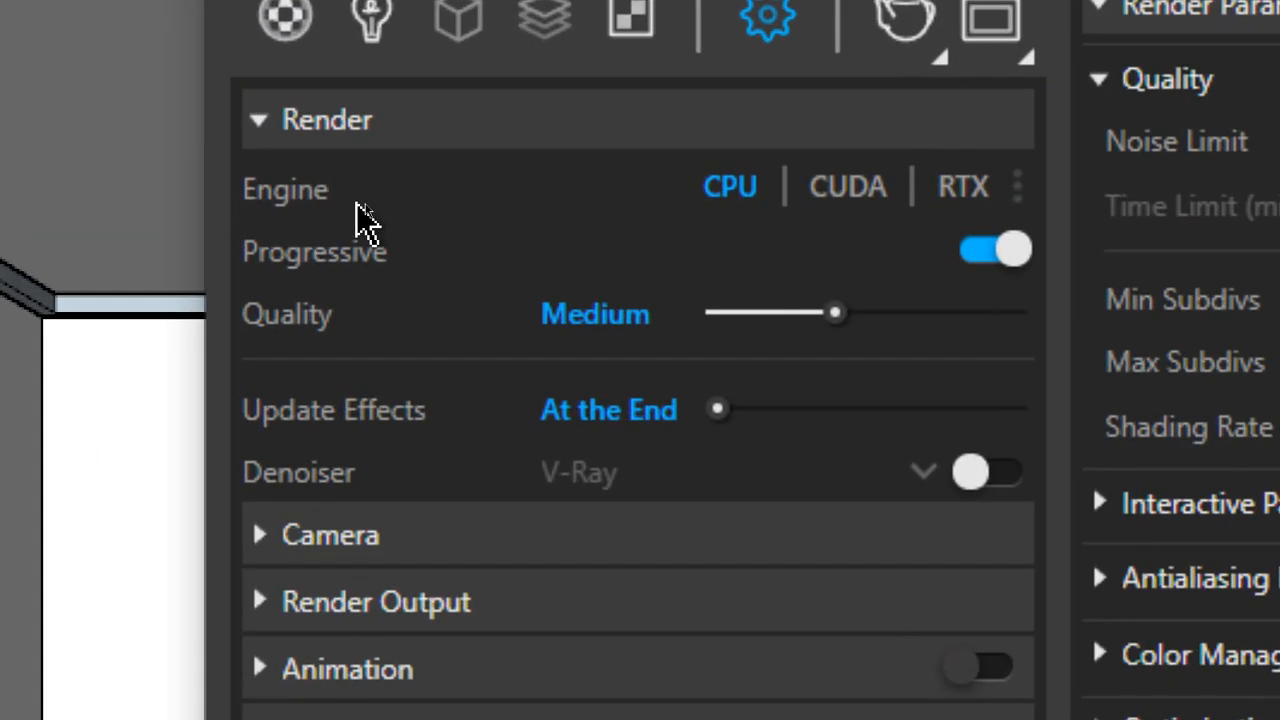
Step: Try the RTX render engine with the NVIDIA GeForce GTX 1050 Ti as its device
mouse_move(367, 204)
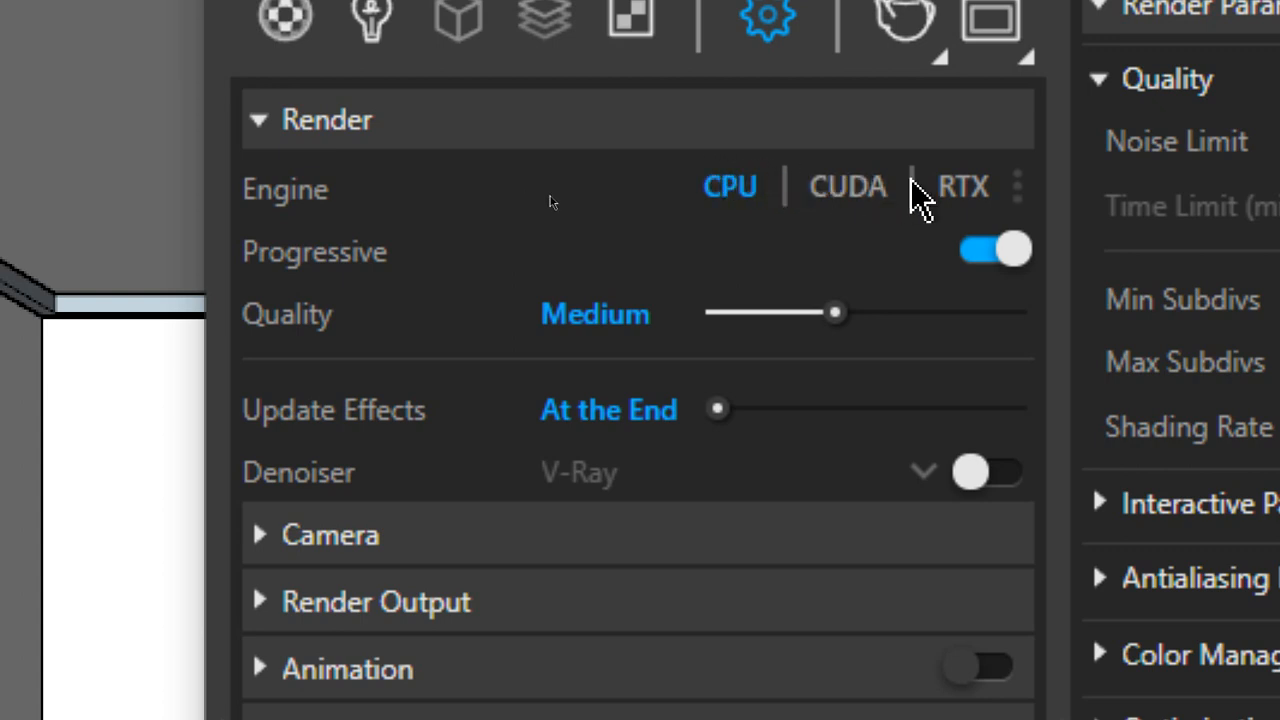
click(967, 200)
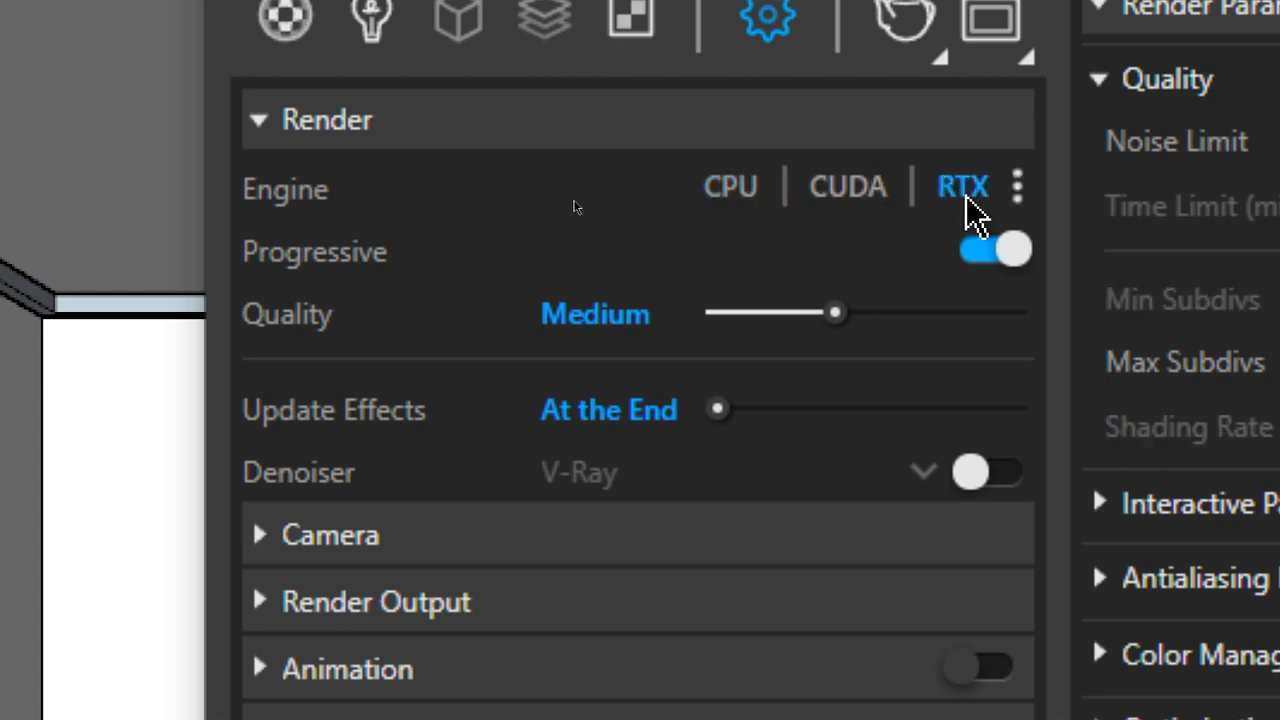
click(1017, 190)
click(693, 248)
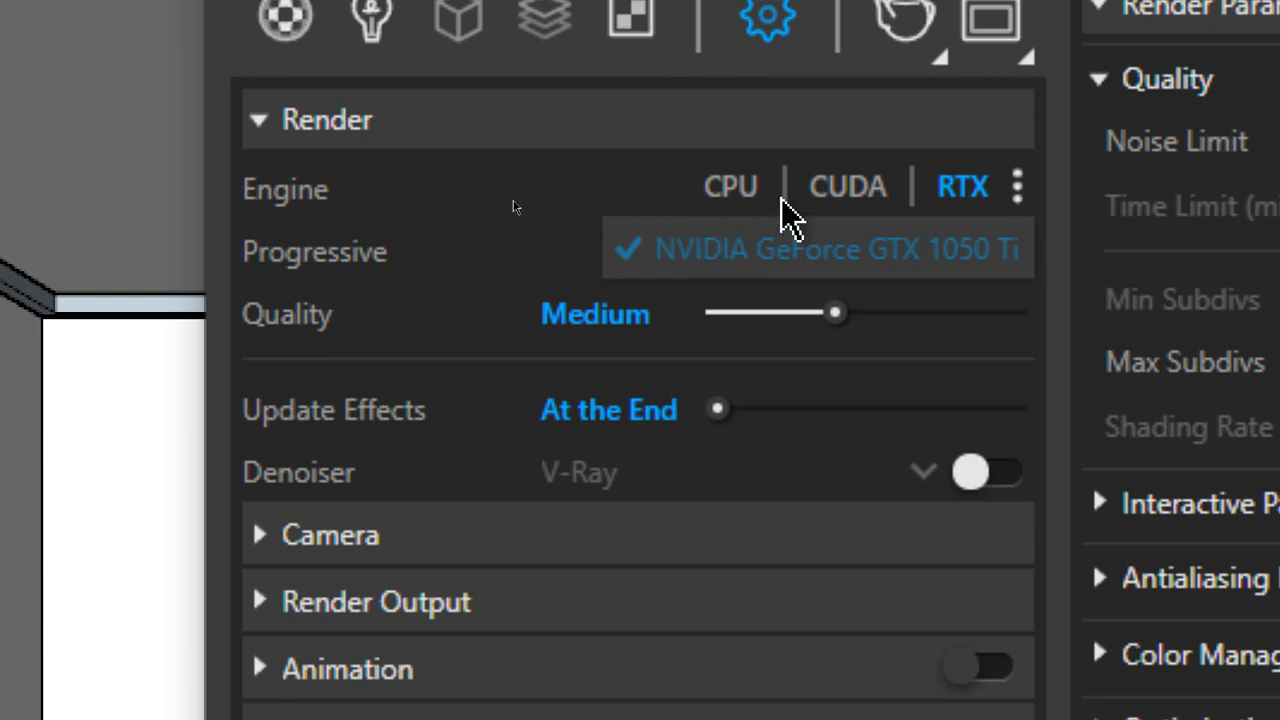
Step: Try the CUDA render engine with both the C++/CPU and NVIDIA GeForce GTX 1050 Ti devices enabled
click(846, 200)
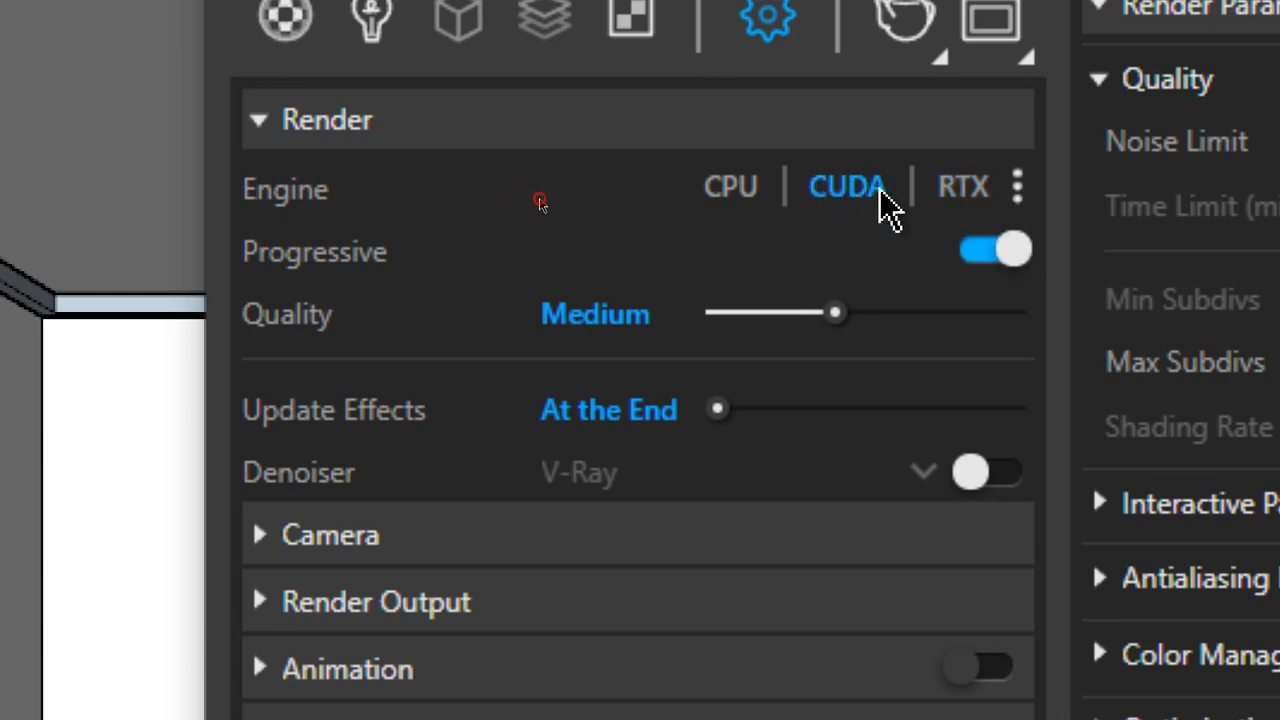
click(1017, 190)
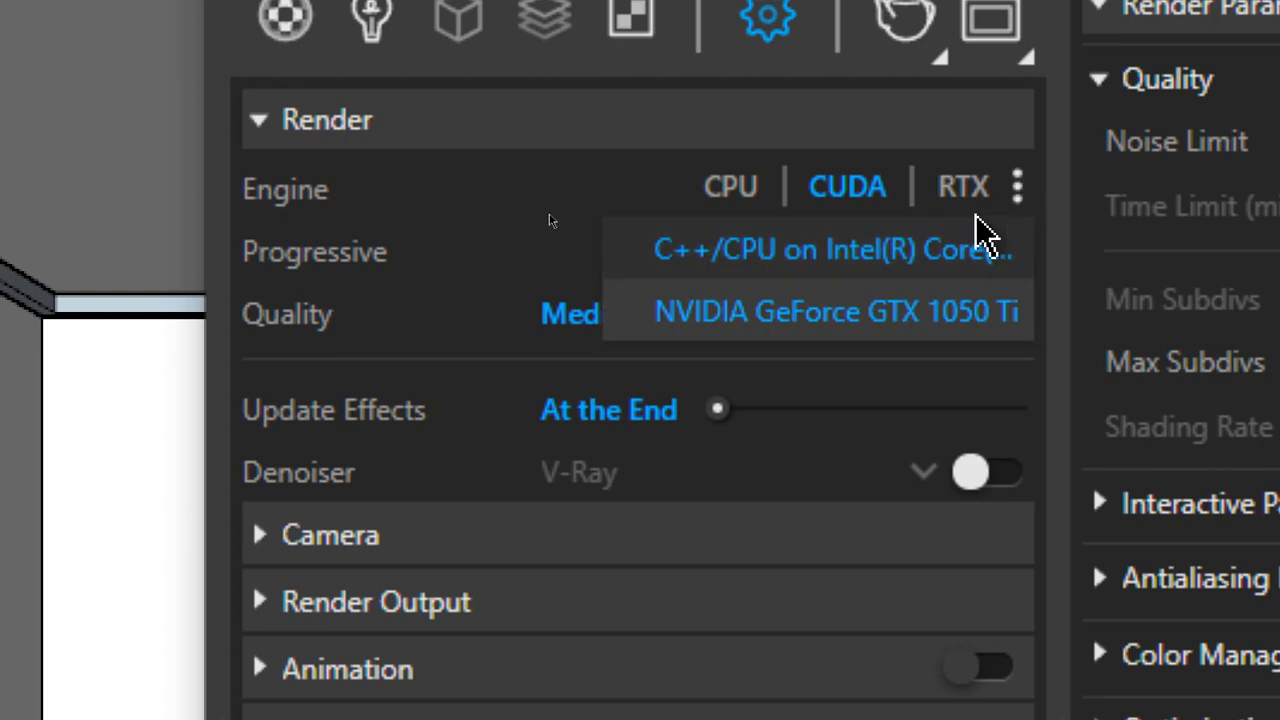
click(740, 262)
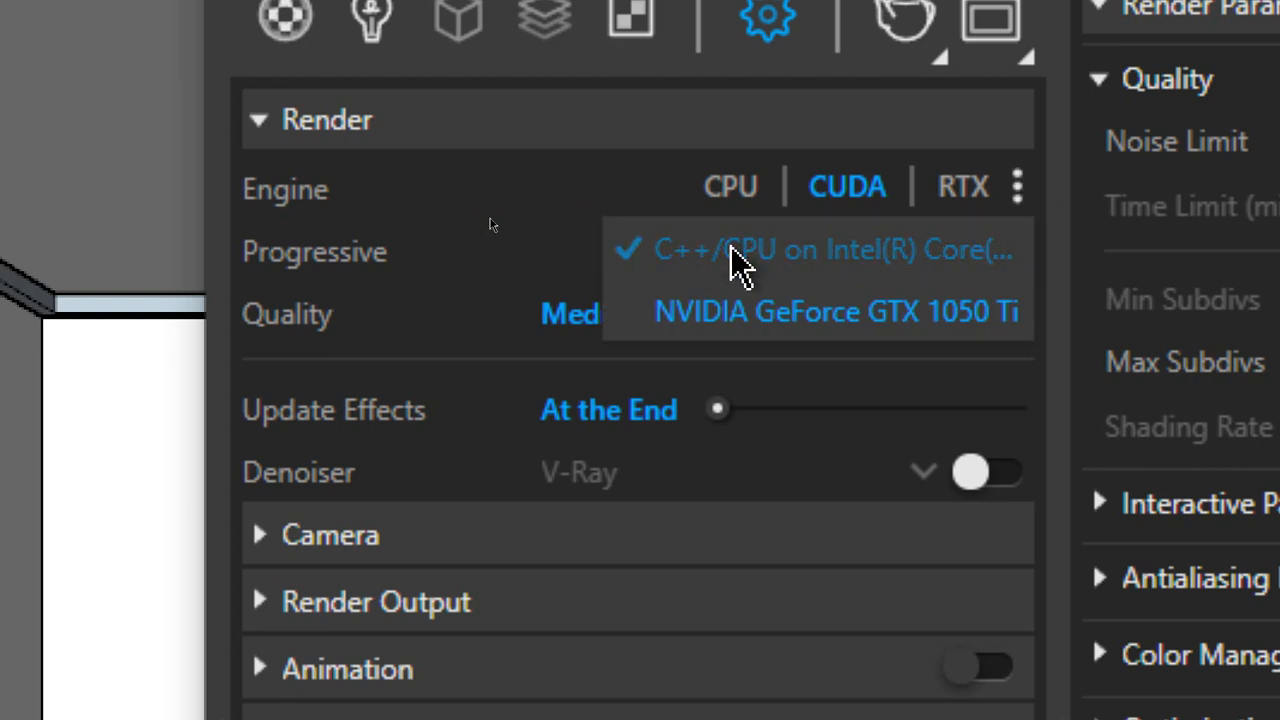
click(706, 316)
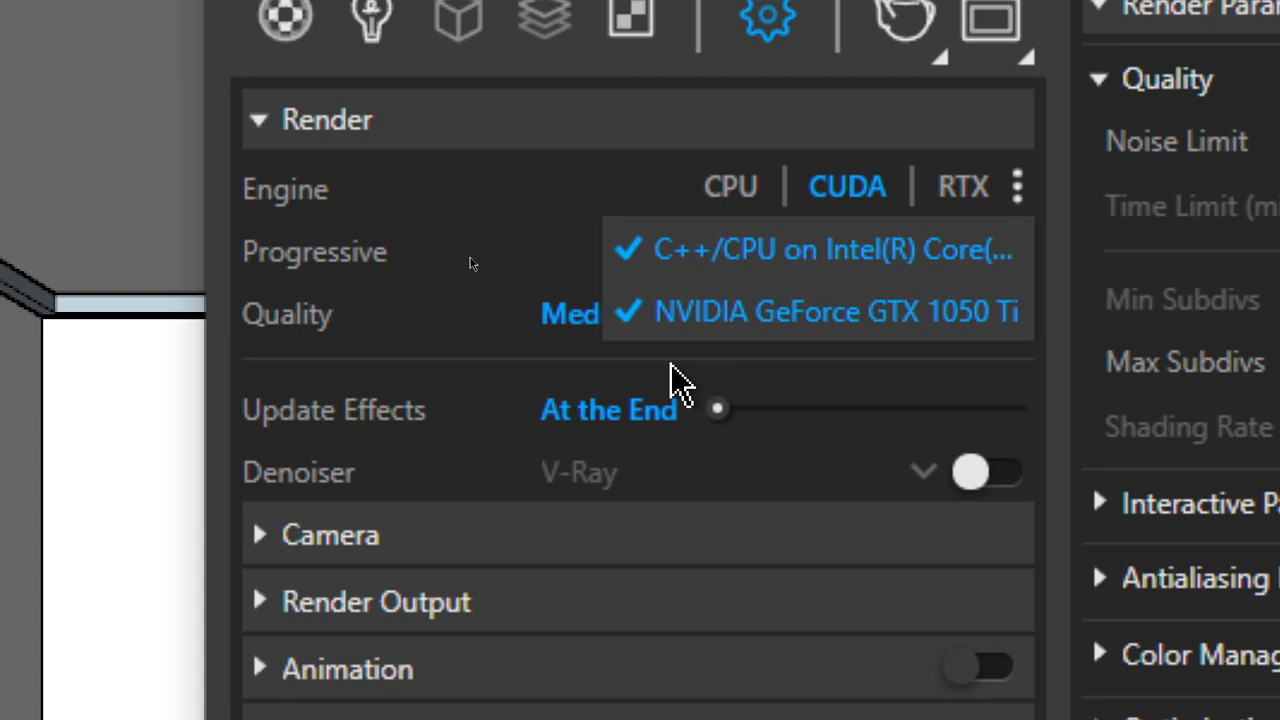
Step: Set the render engine to CPU with Progressive on and render the living room view with V-Ray
click(704, 189)
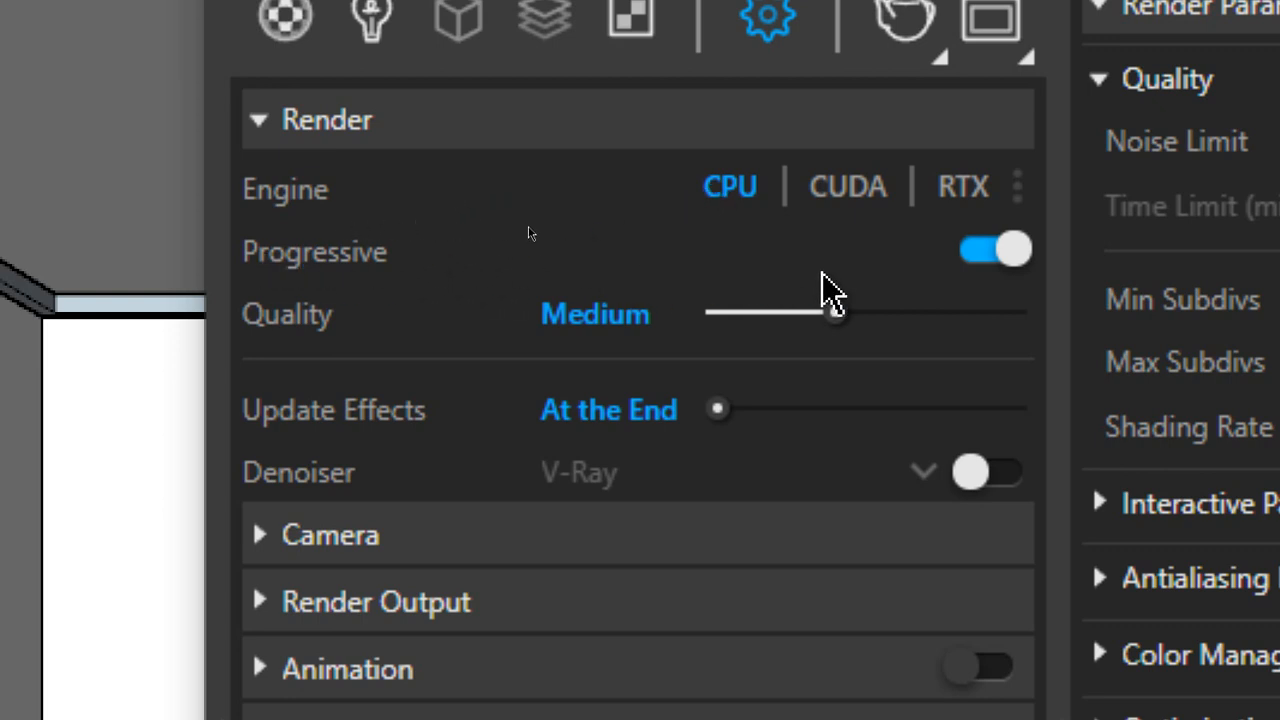
click(1012, 255)
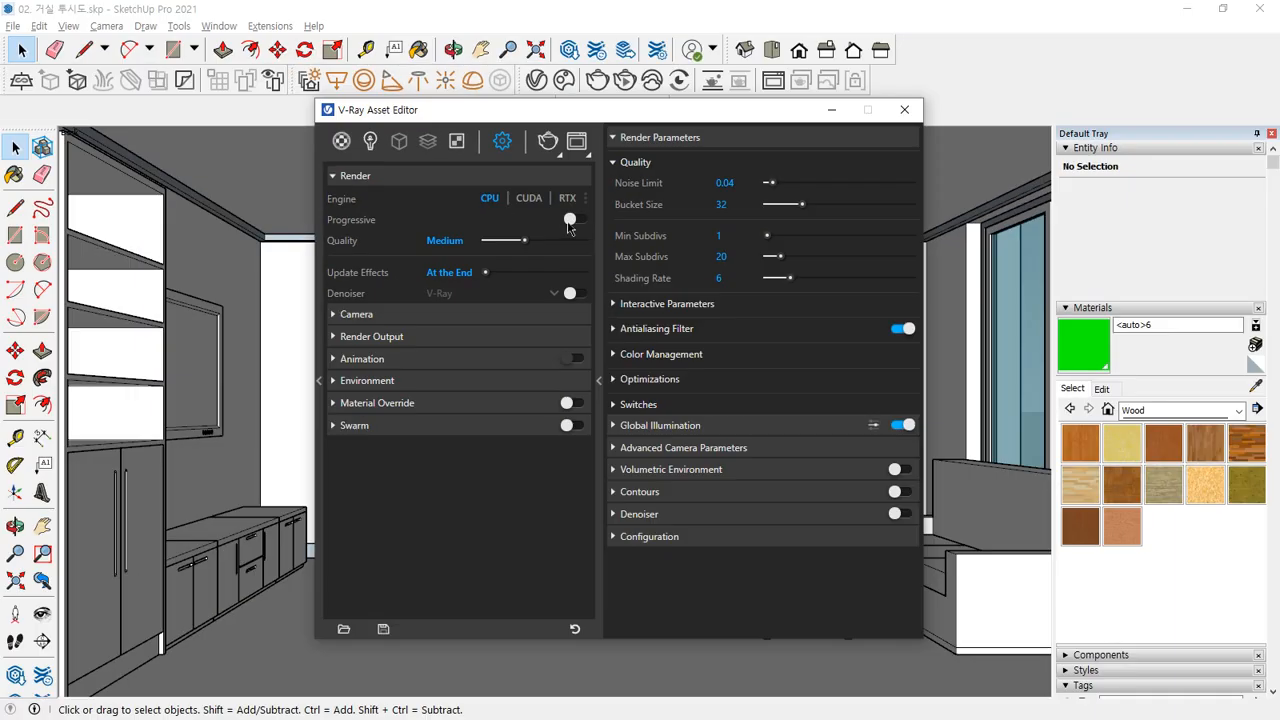
click(975, 255)
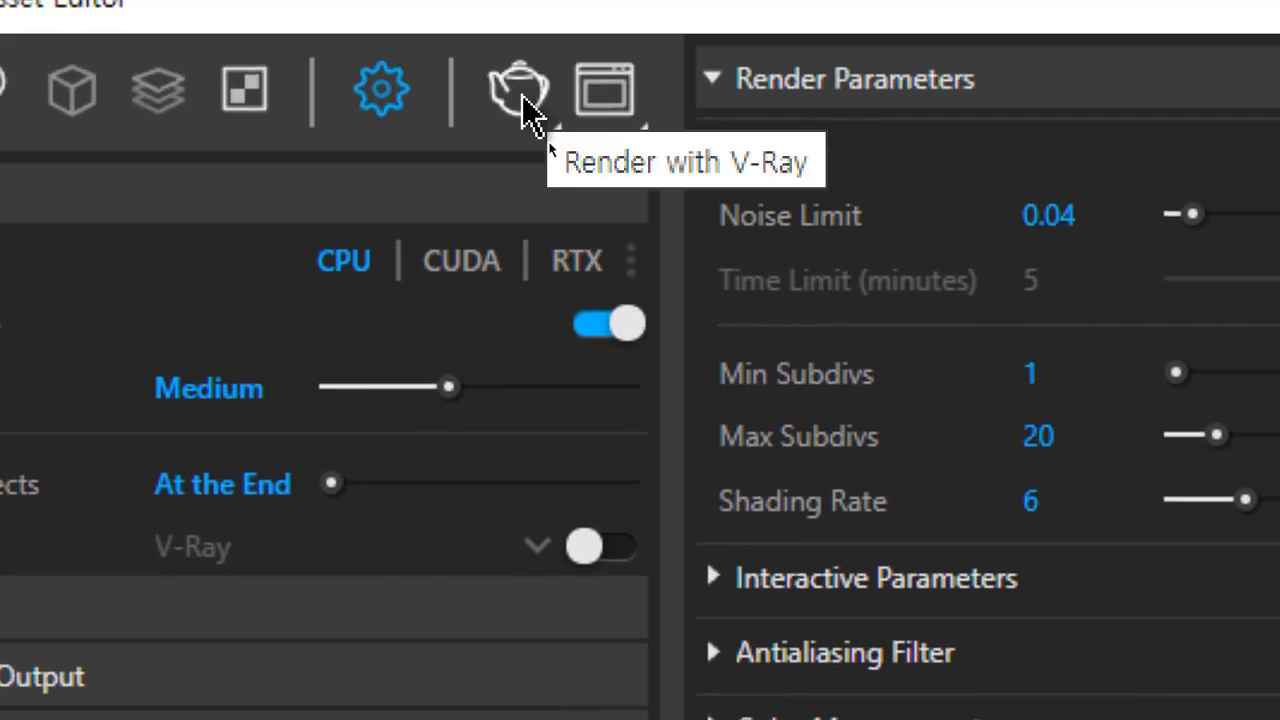
click(523, 98)
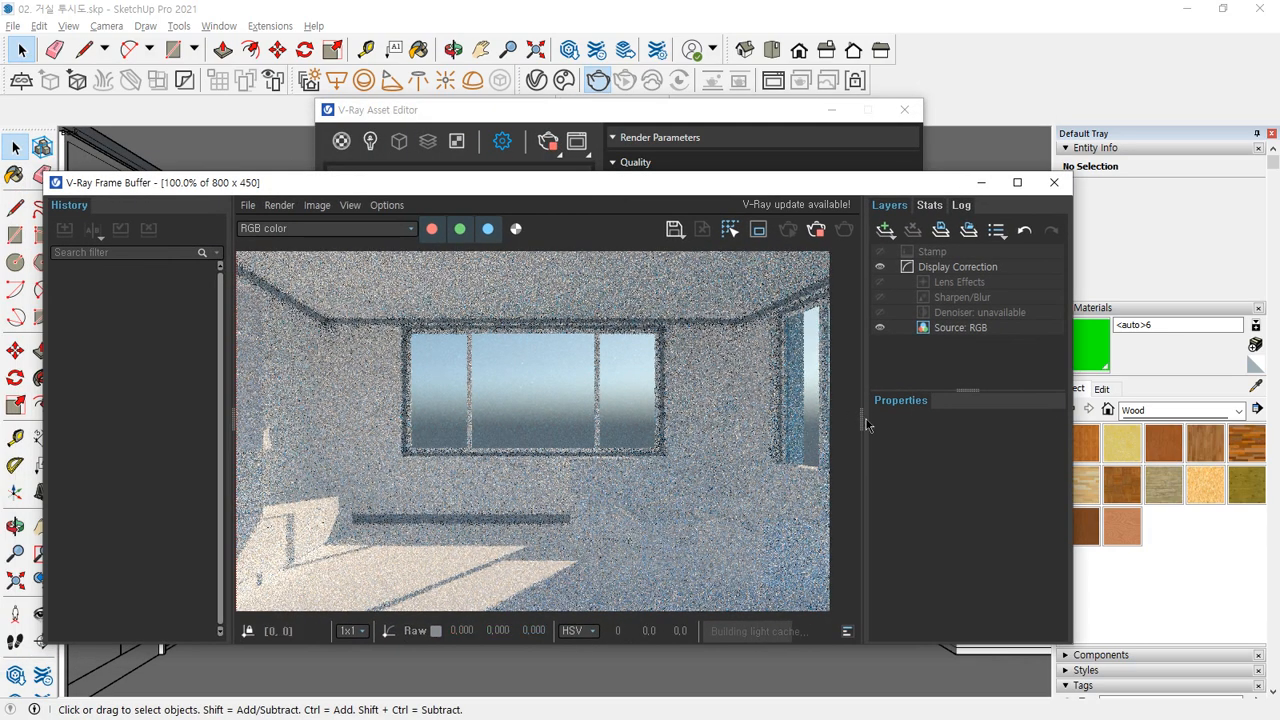
Step: Collapse the frame buffer's Layers and History sections and resize its window around the rendered image
click(864, 422)
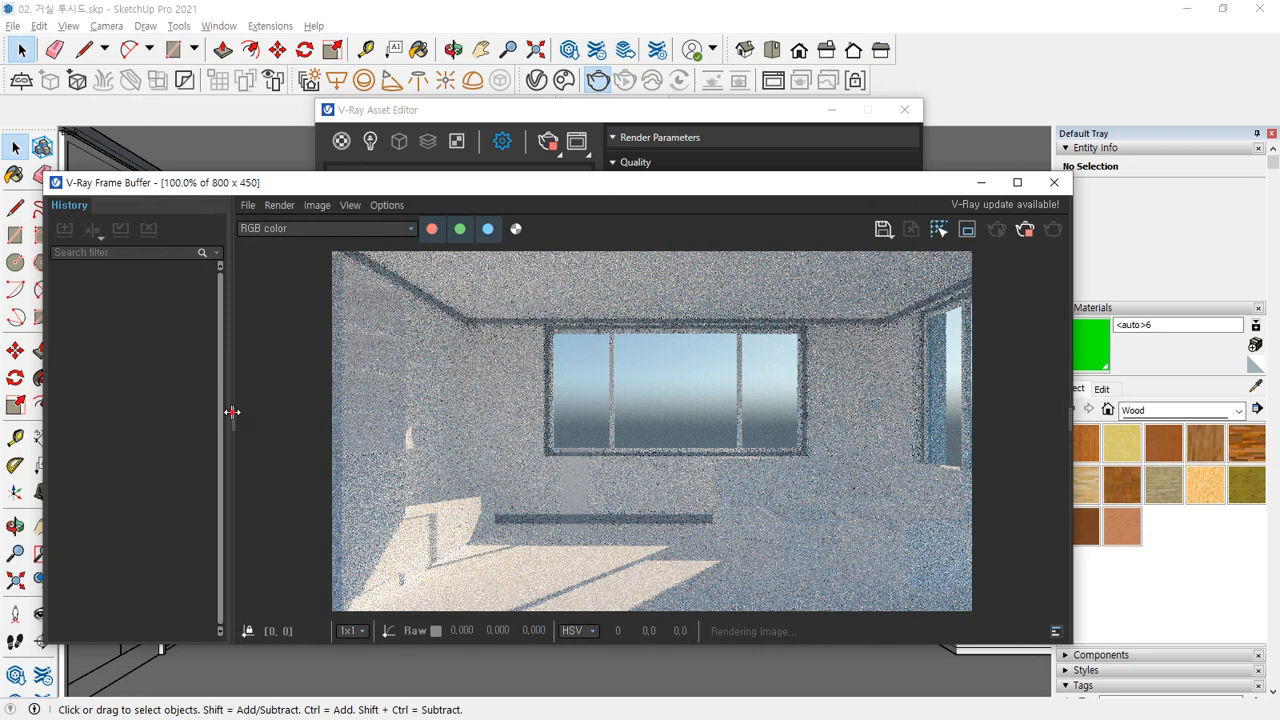
drag(232, 412, 22, 389)
drag(301, 187, 380, 128)
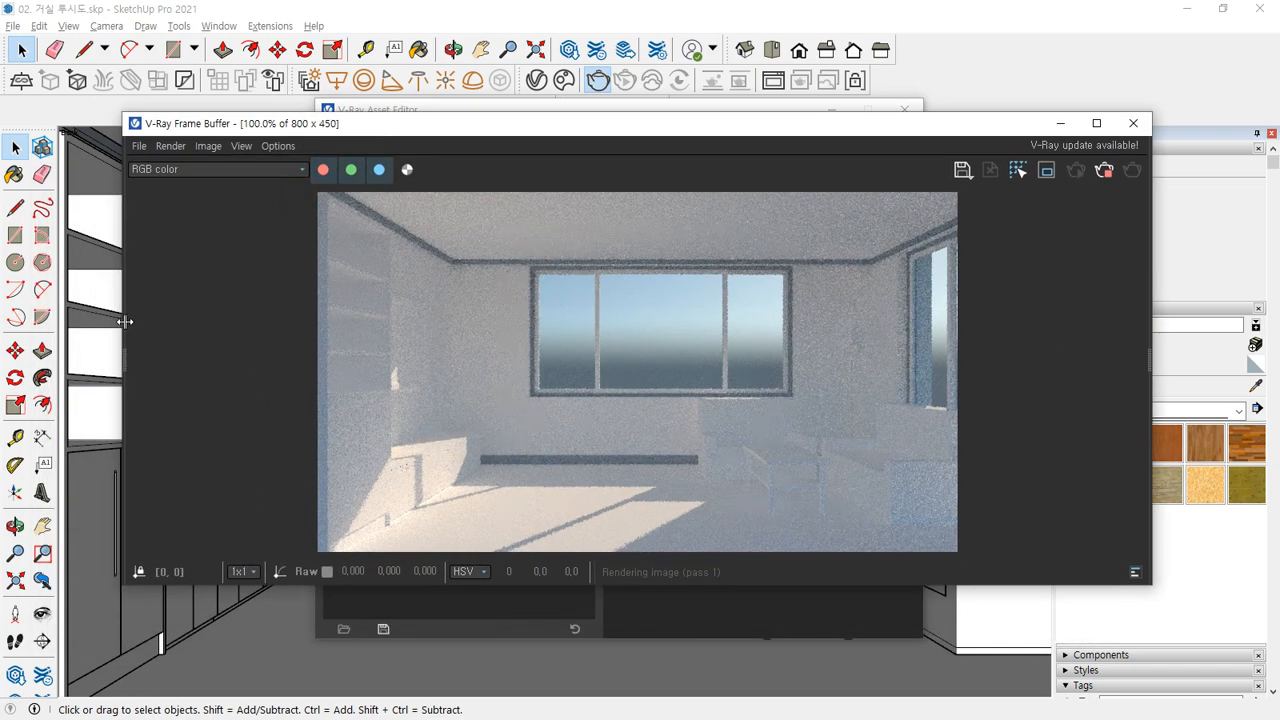
drag(118, 281, 355, 275)
mouse_move(1115, 192)
mouse_down()
mouse_move(1087, 162)
mouse_move(1142, 177)
mouse_move(1109, 190)
mouse_move(1078, 172)
mouse_move(1160, 172)
mouse_move(1117, 193)
mouse_up()
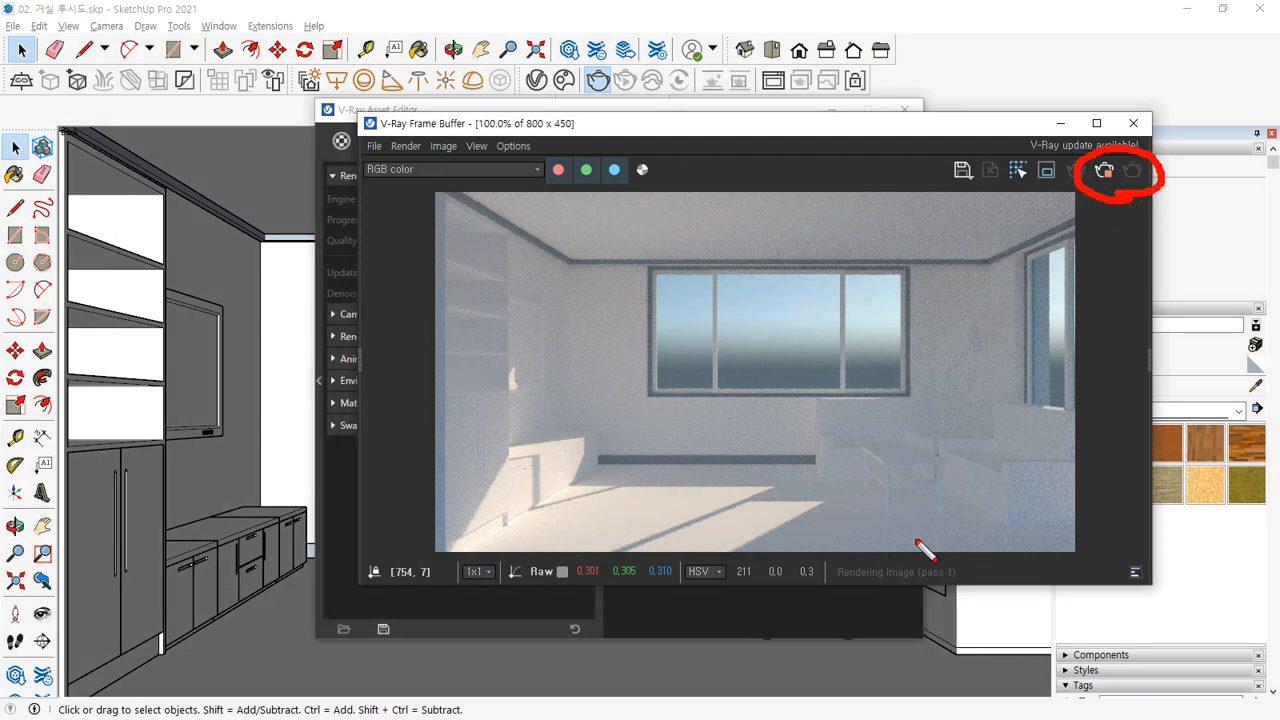
mouse_move(826, 584)
mouse_down()
mouse_move(911, 551)
mouse_move(1103, 553)
mouse_move(1128, 600)
mouse_move(846, 594)
mouse_up()
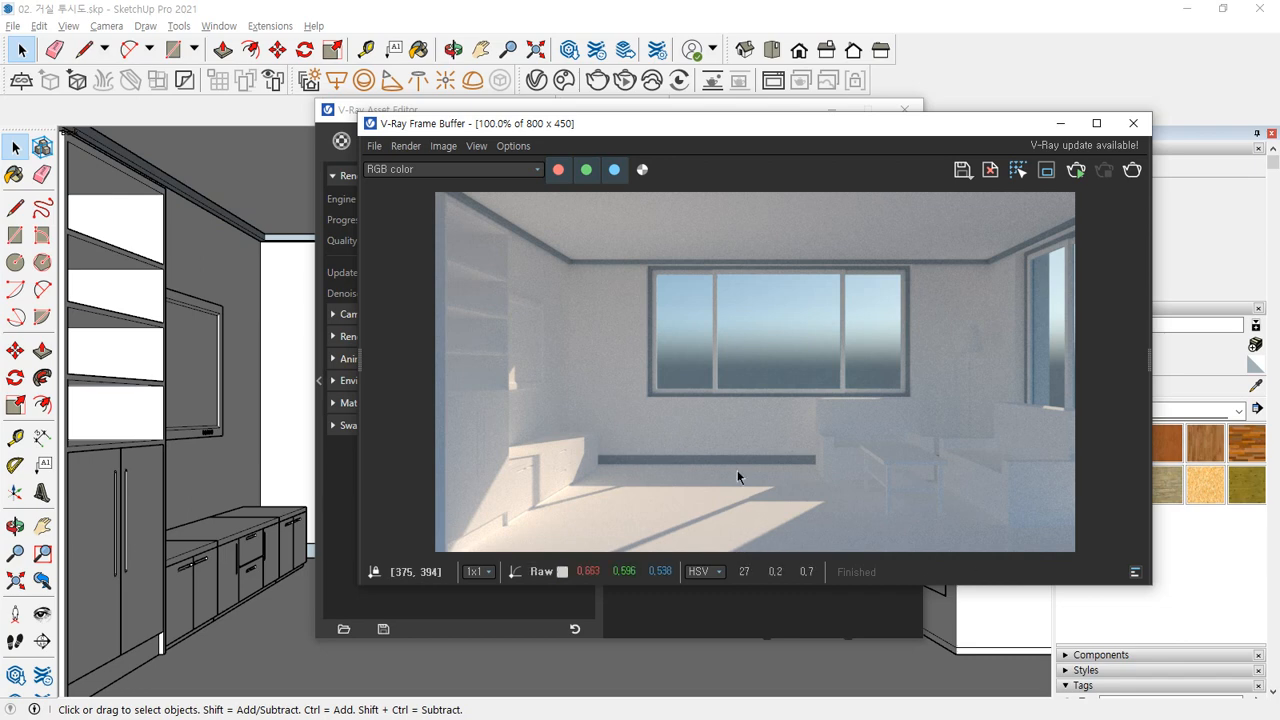
Step: Arrange the Asset Editor and frame buffer windows, then turn off Progressive and render the living room again
drag(714, 125, 764, 205)
drag(650, 118, 488, 21)
click(406, 121)
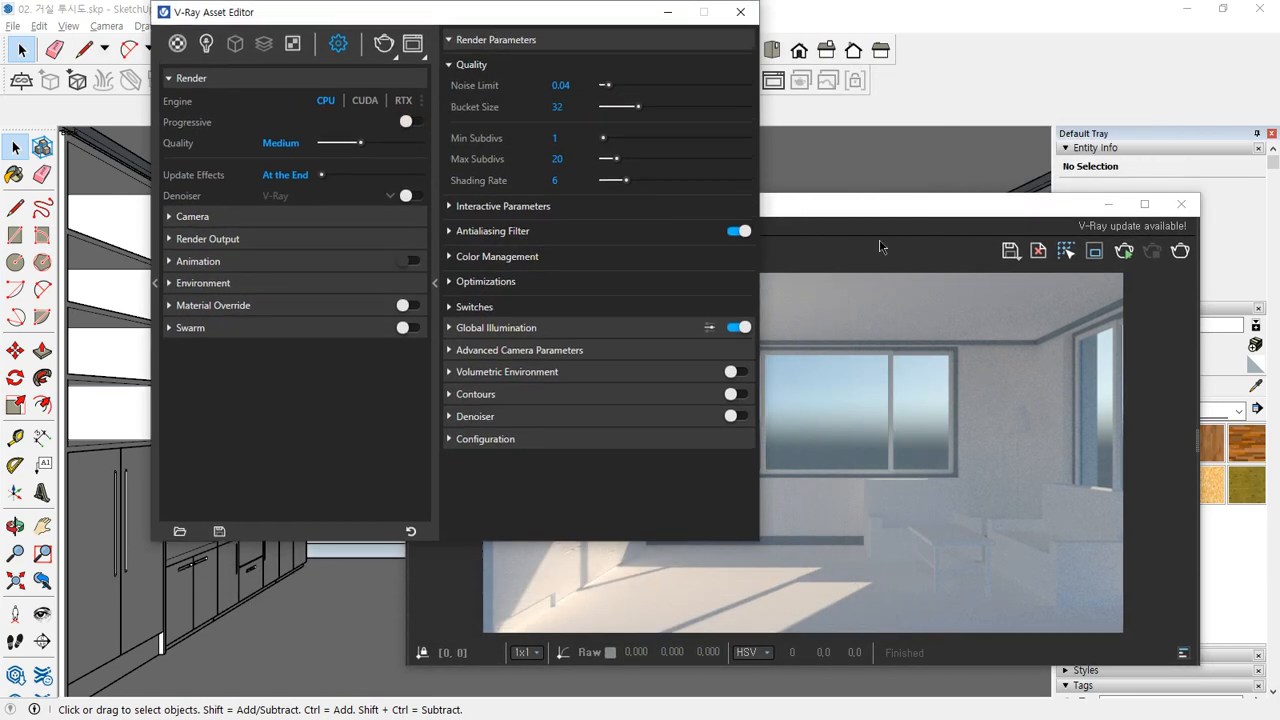
click(1180, 251)
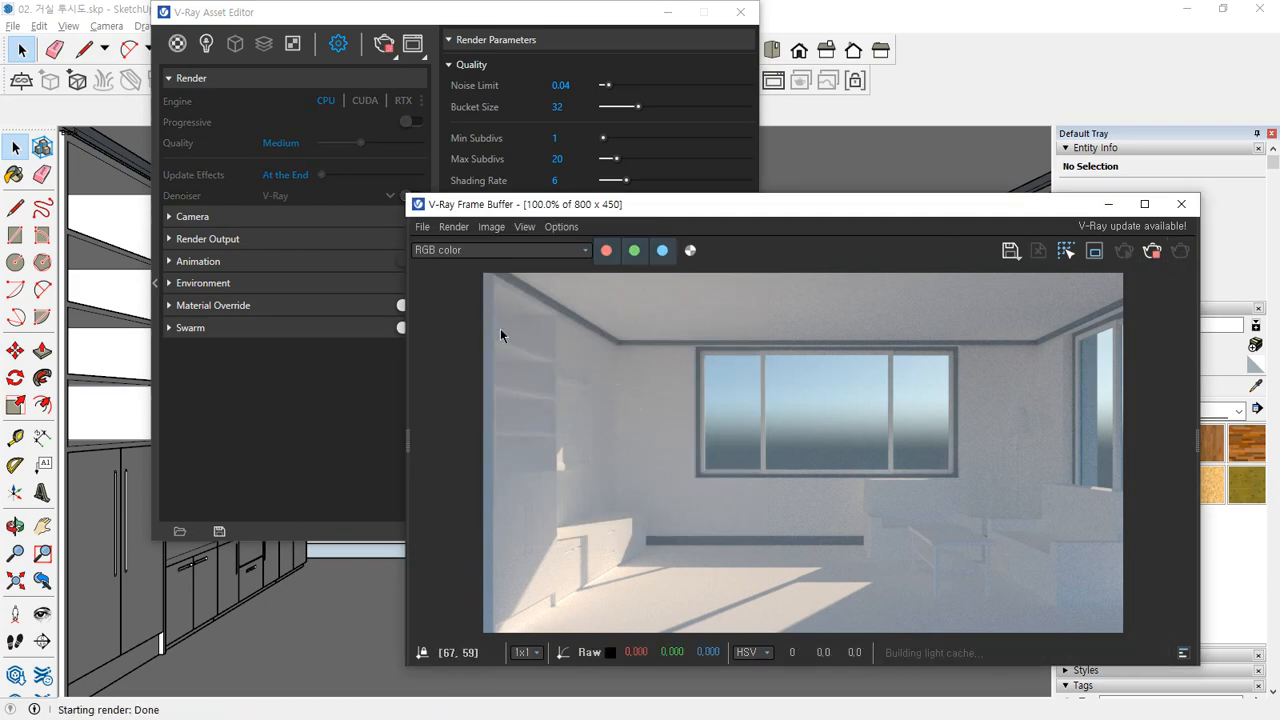
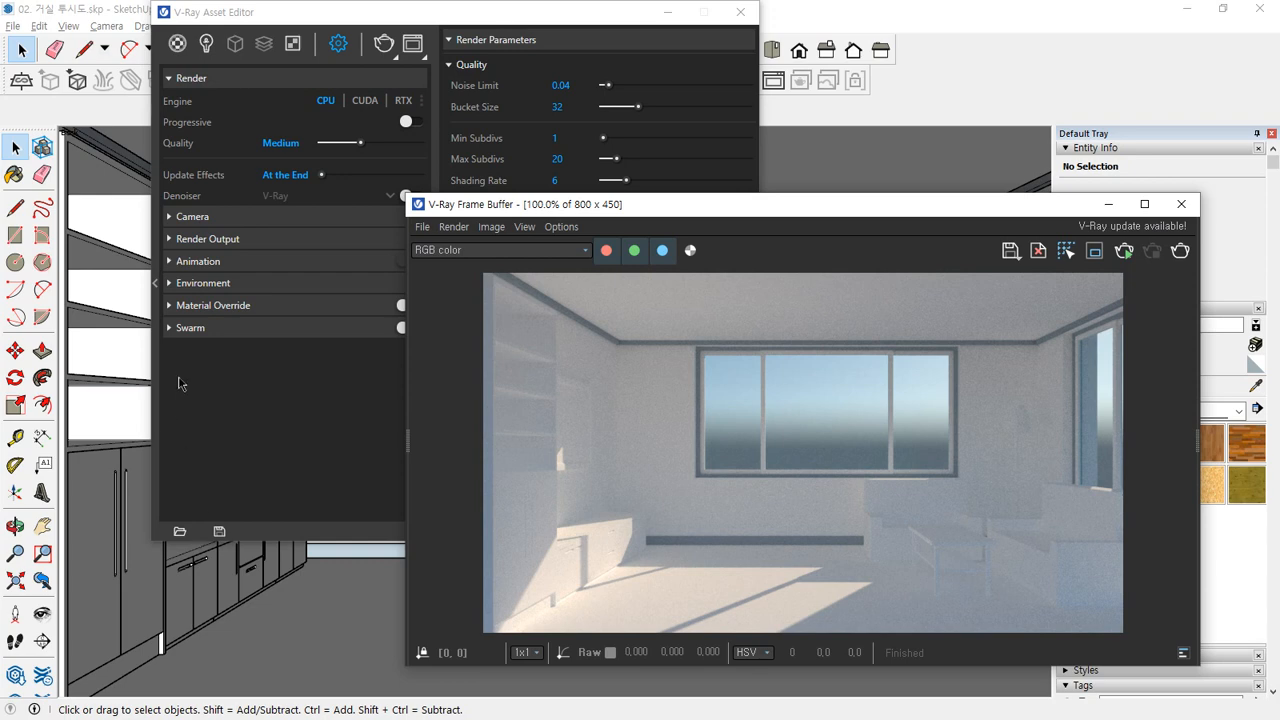
Step: Try the render quality presets High+ and Low, and return the quality to Medium
ctrl+alt+scroll(188, 361, up, 2)
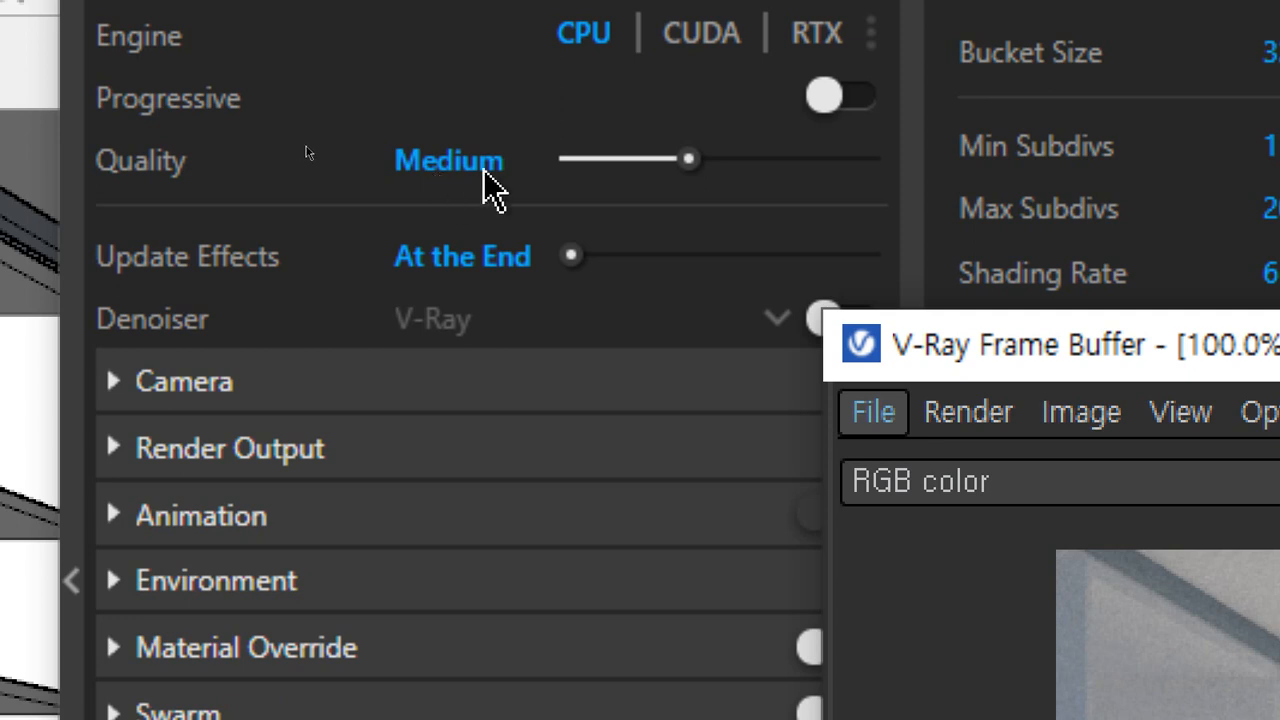
drag(695, 165, 845, 167)
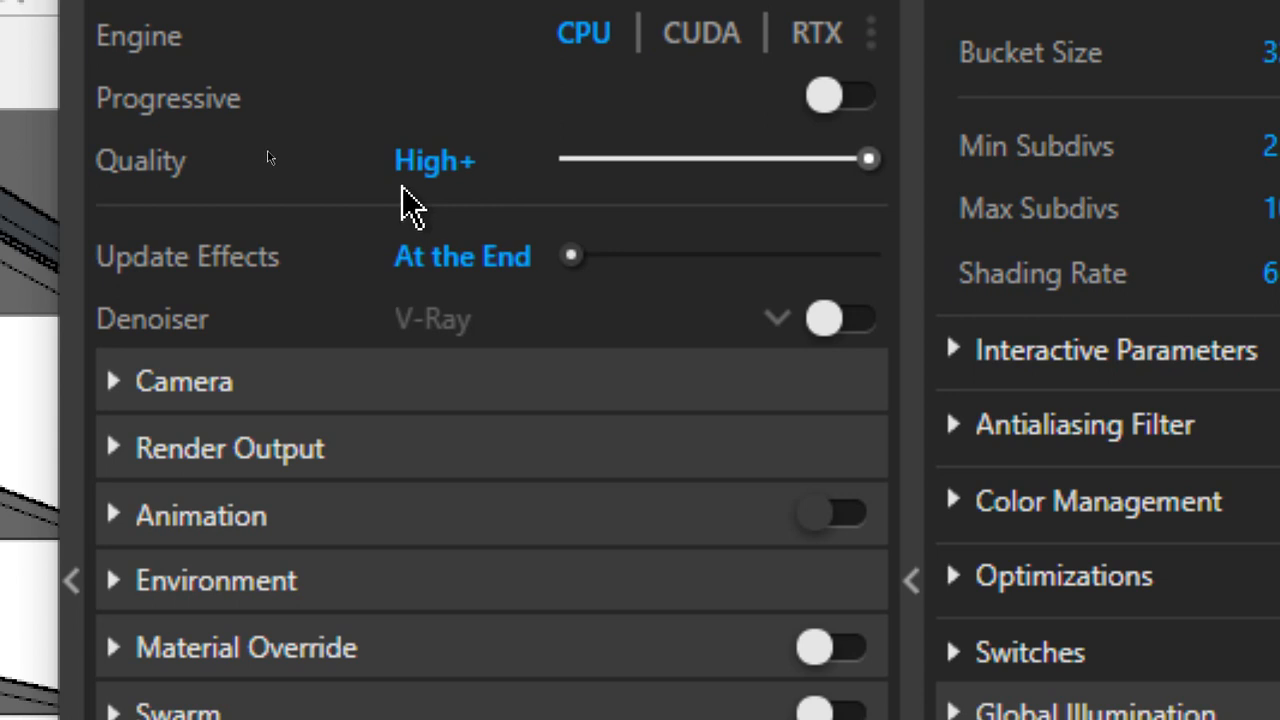
drag(862, 163, 694, 169)
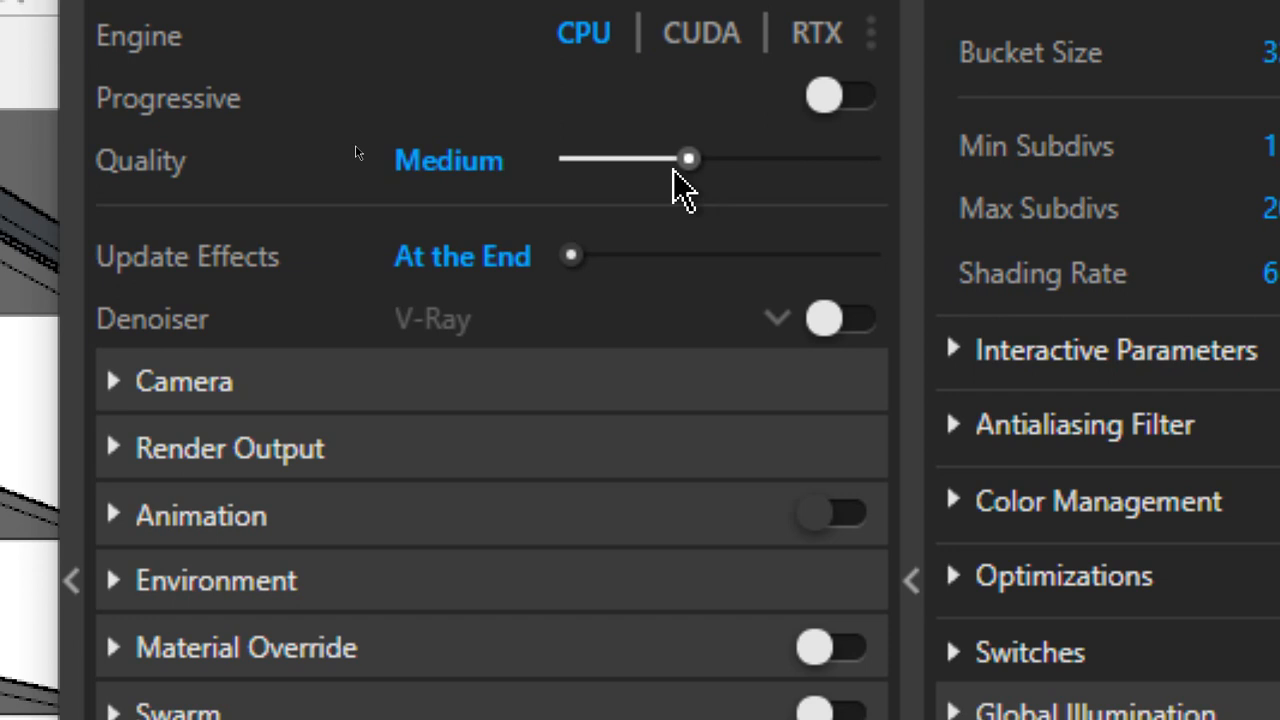
drag(674, 172, 564, 162)
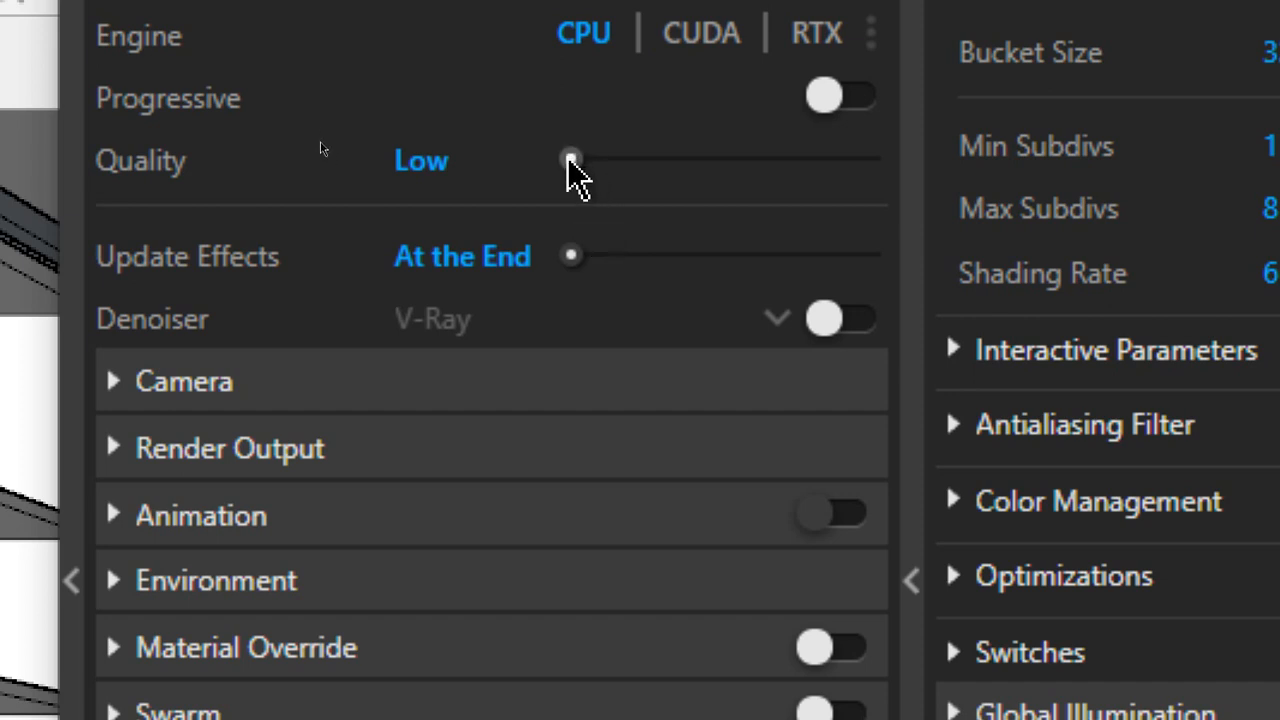
drag(568, 155, 600, 172)
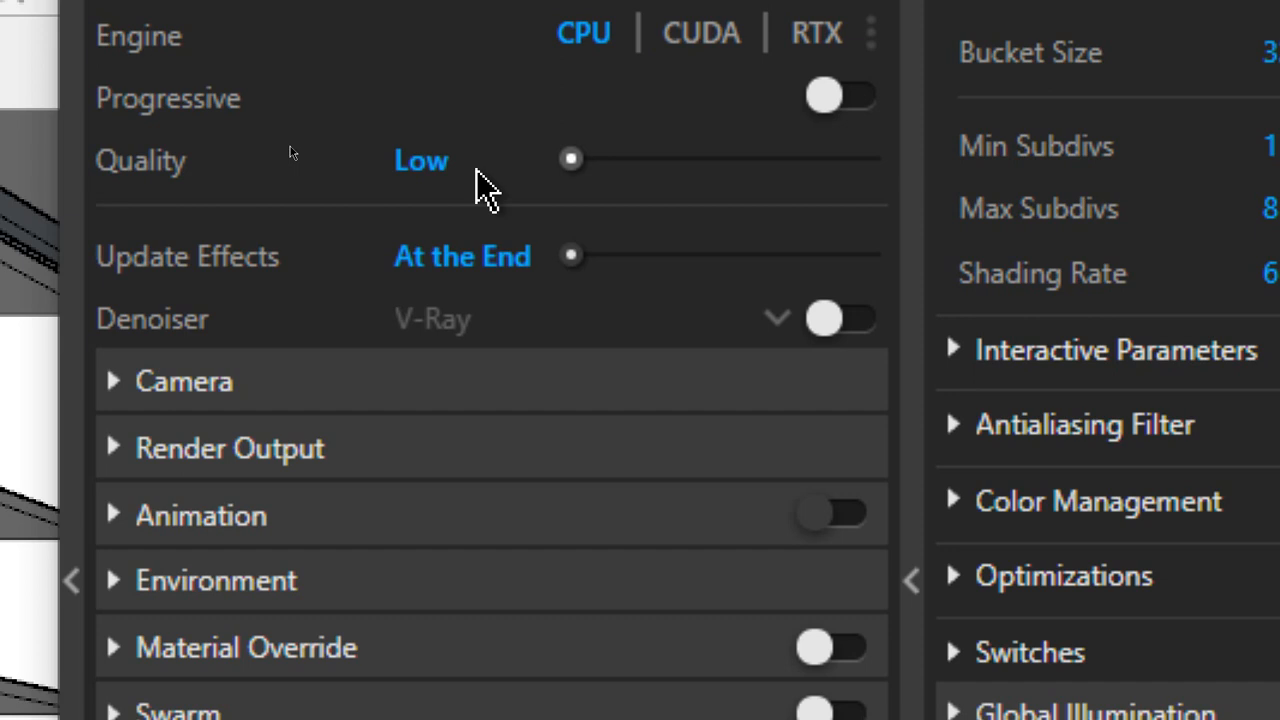
drag(572, 162, 674, 172)
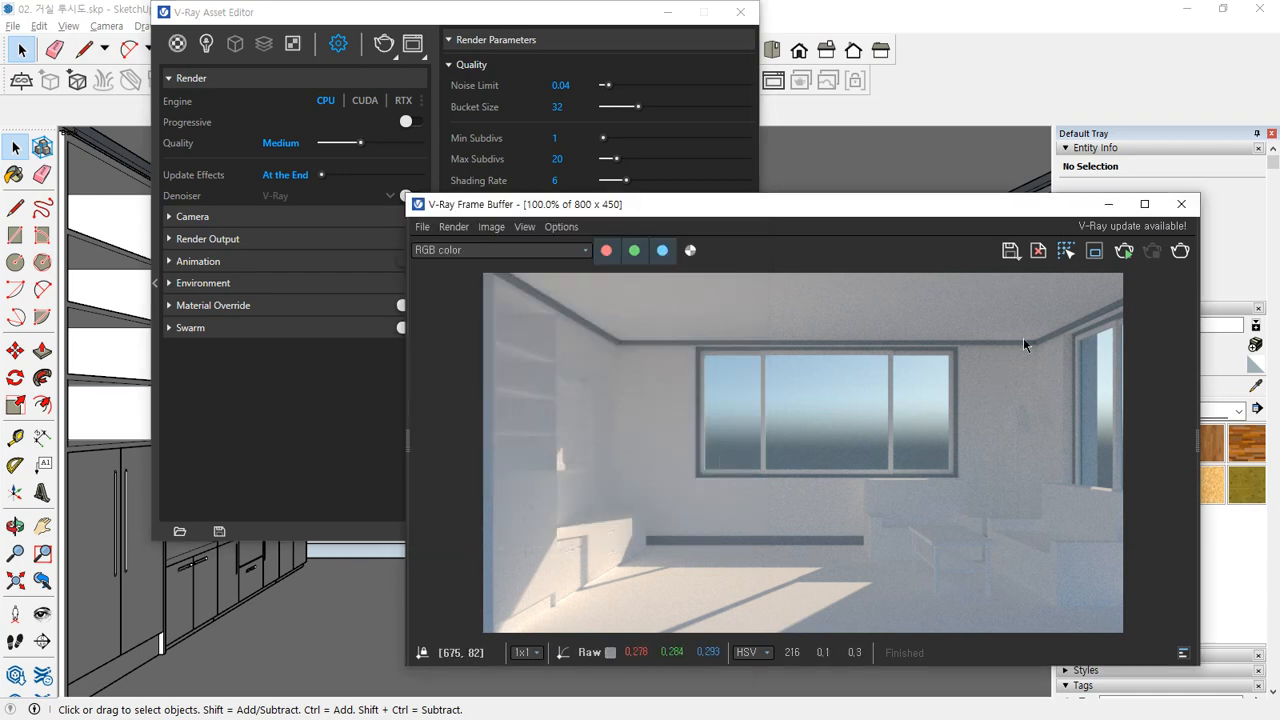
Step: Examine the grain in the rendered image at 800% around the ceiling moulding's corner beside the large window
scroll(1023, 338, up, 5)
middle_drag(1018, 364, 848, 550)
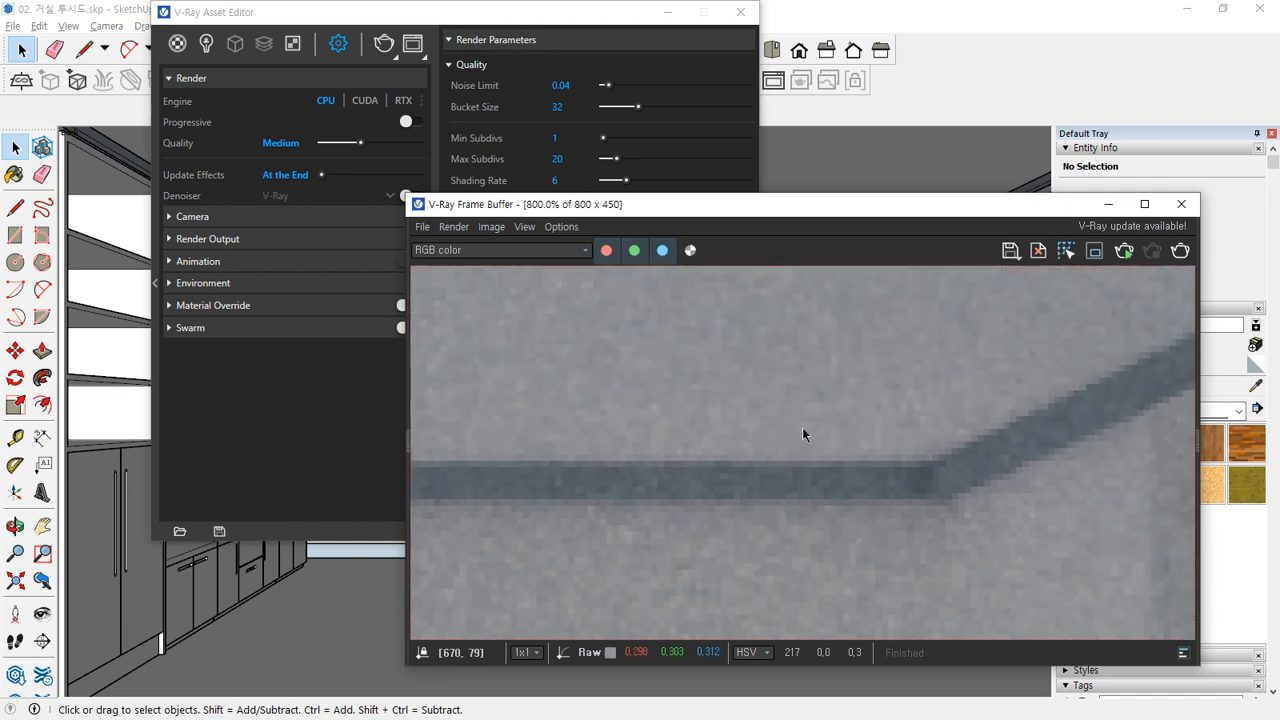
middle_drag(757, 518, 772, 404)
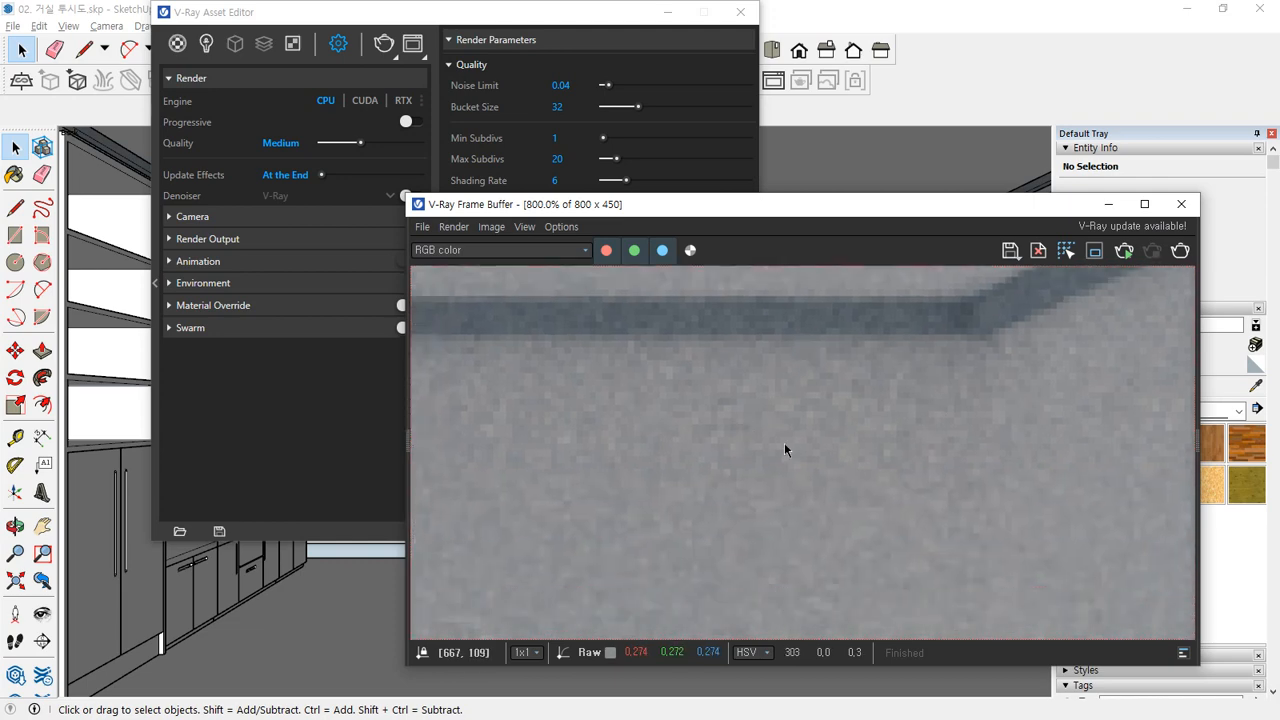
Step: Turn on the V-Ray denoiser and render the living room again to check the grain around the ceiling moulding's corner
scroll(736, 441, up, 2)
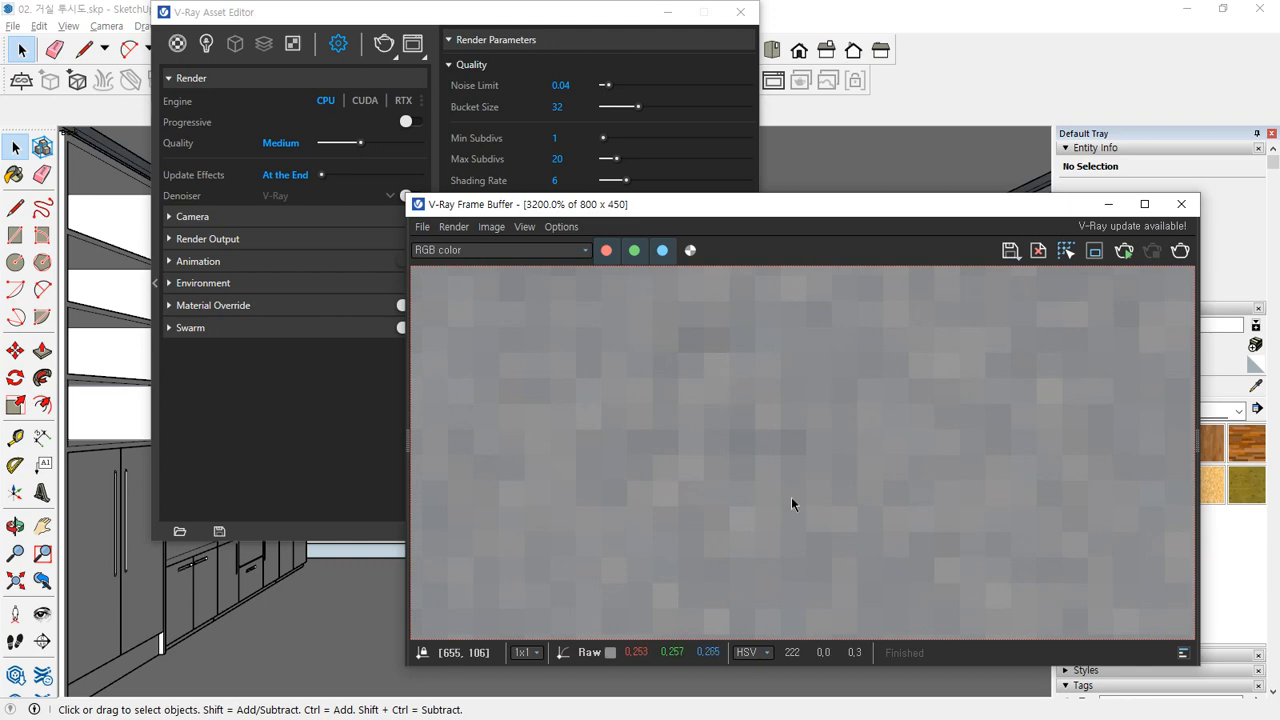
scroll(791, 495, down, 4)
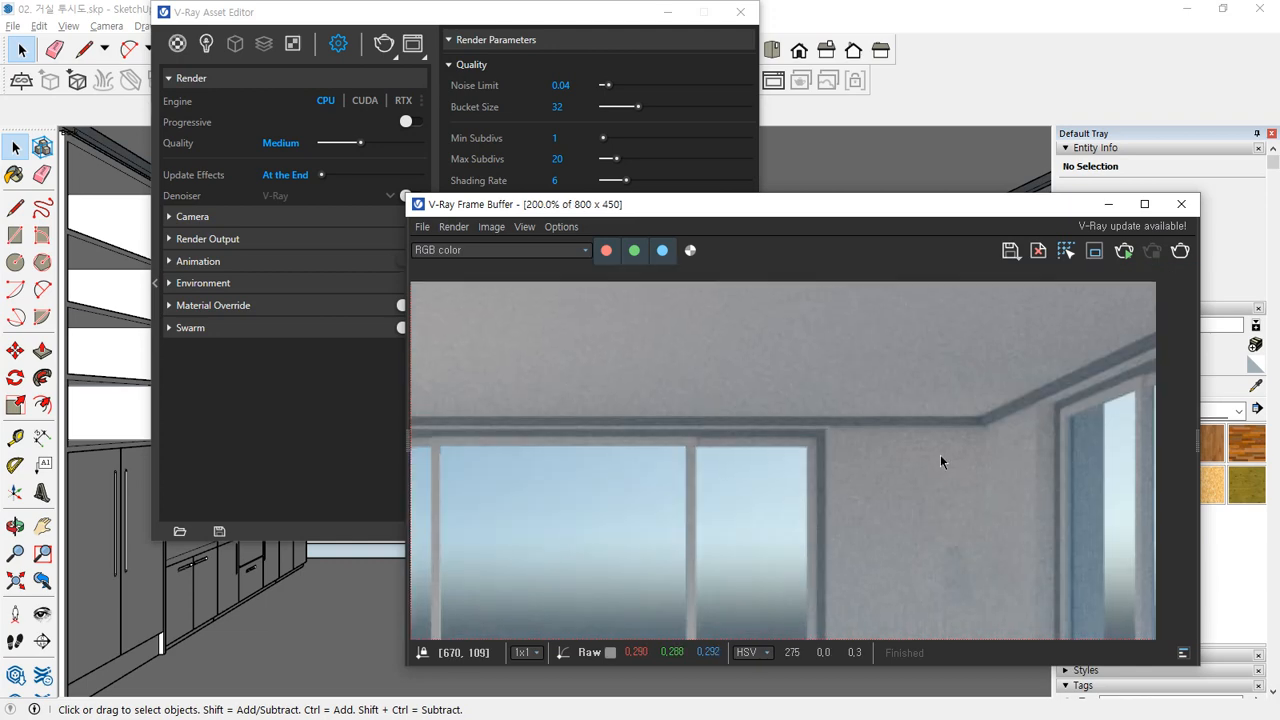
click(231, 431)
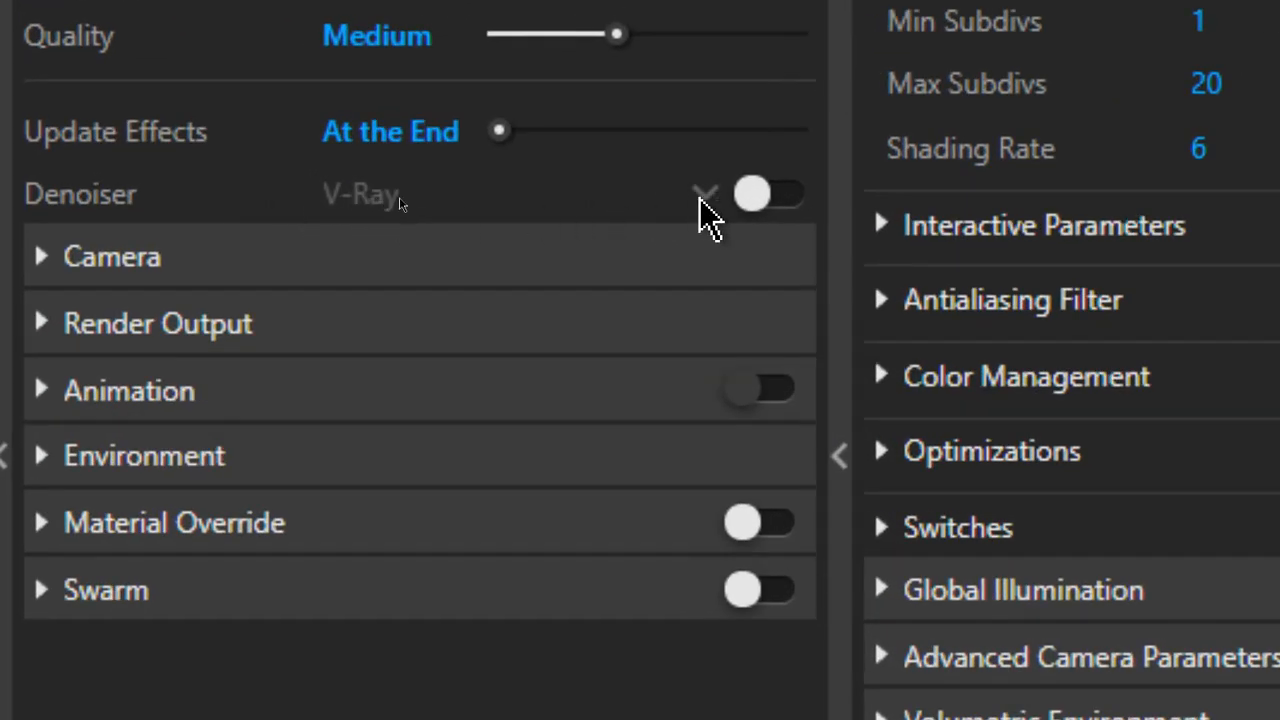
click(759, 205)
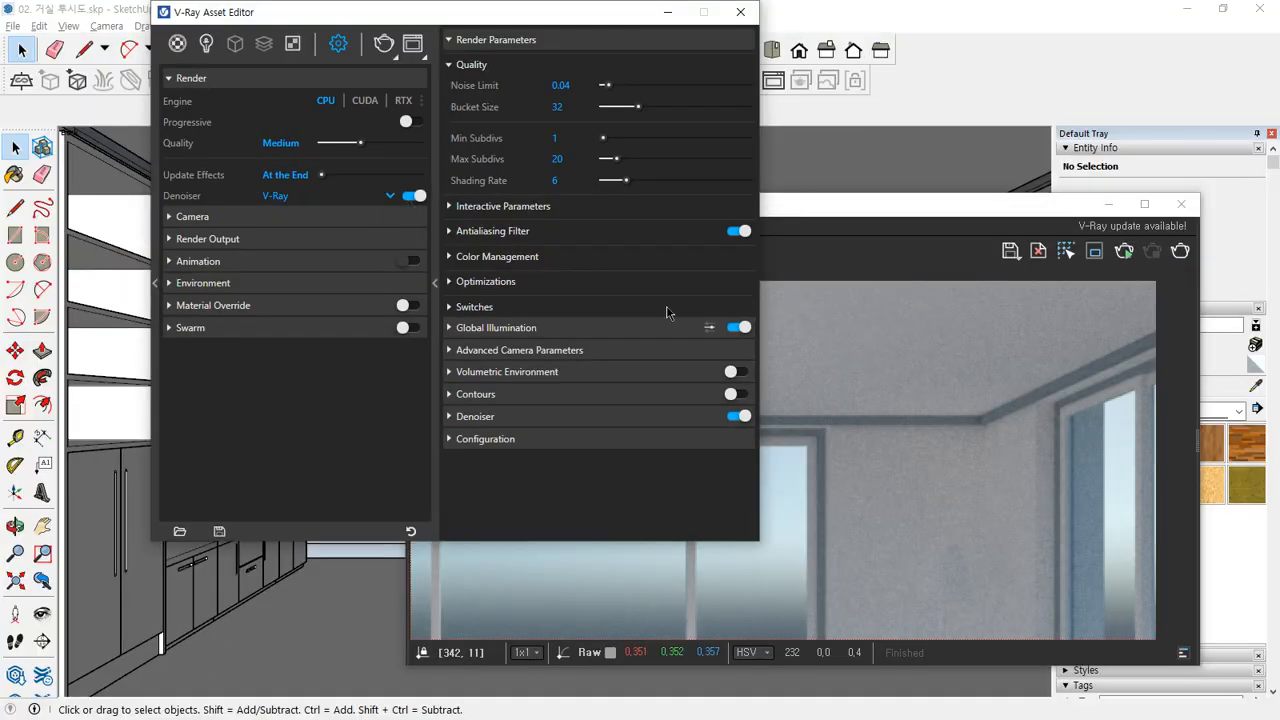
click(957, 343)
click(1180, 251)
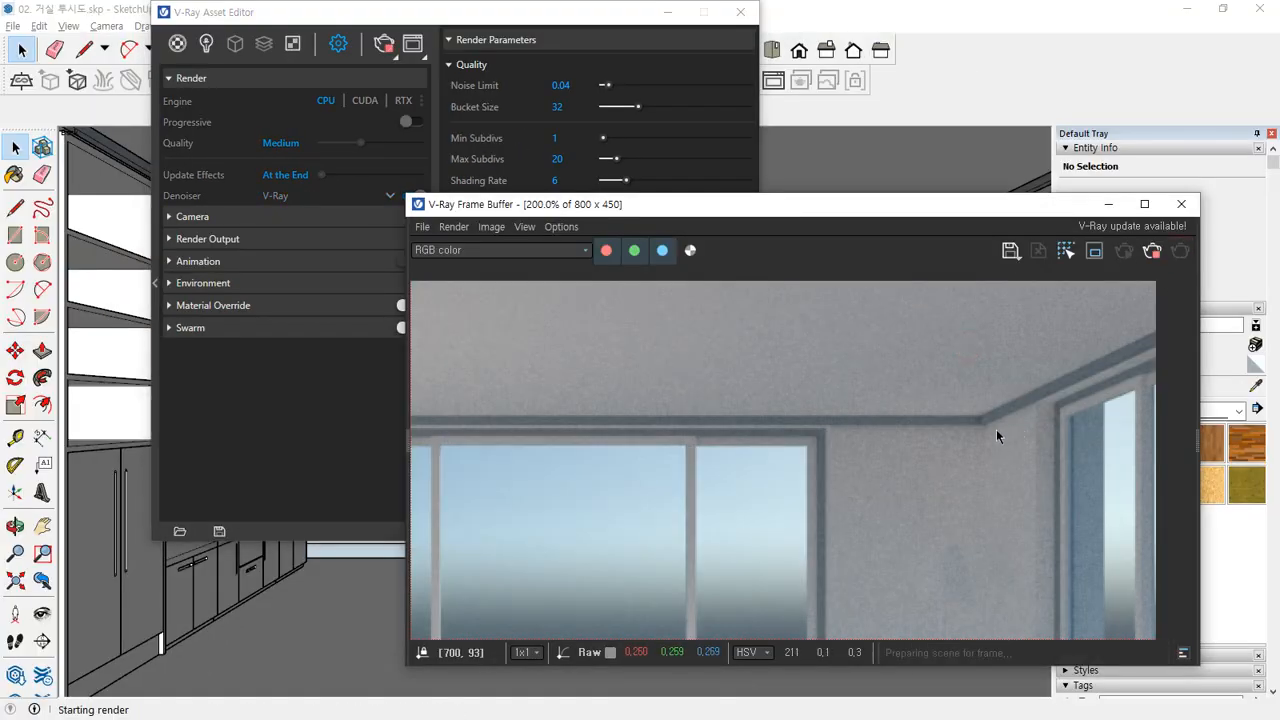
scroll(983, 447, up, 2)
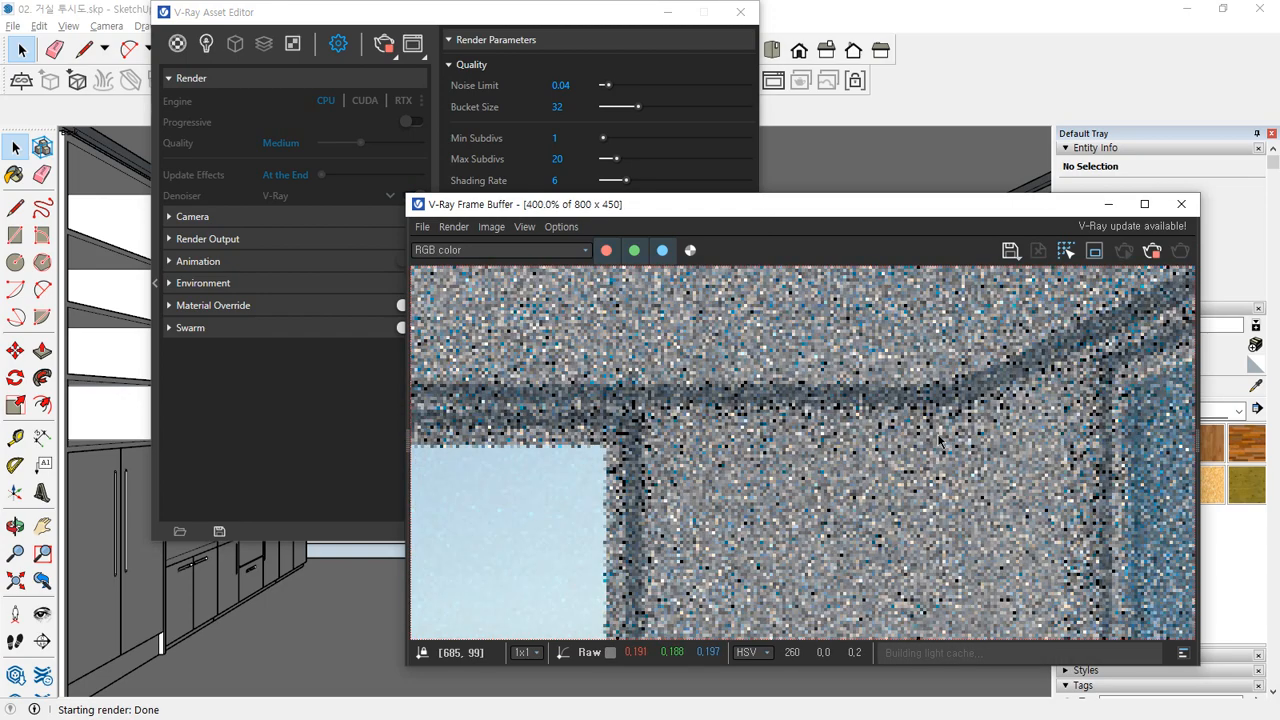
scroll(919, 410, up, 2)
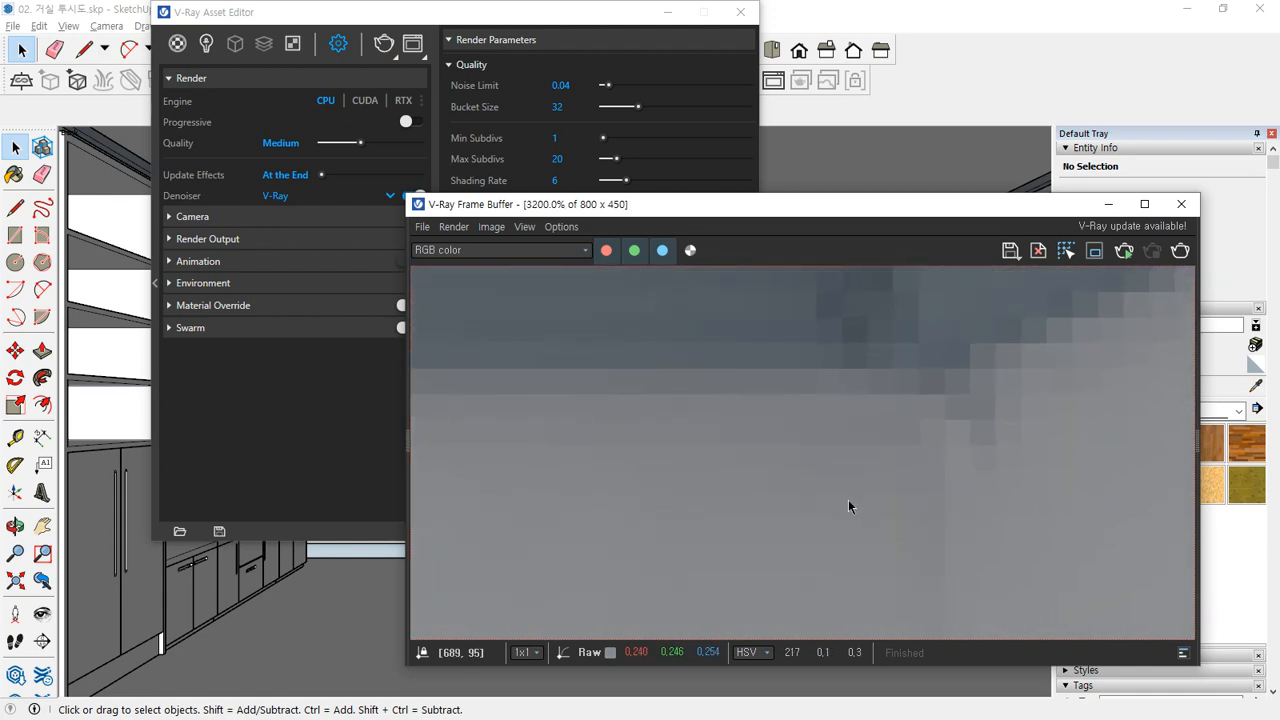
scroll(848, 499, down, 1)
scroll(799, 475, down, 2)
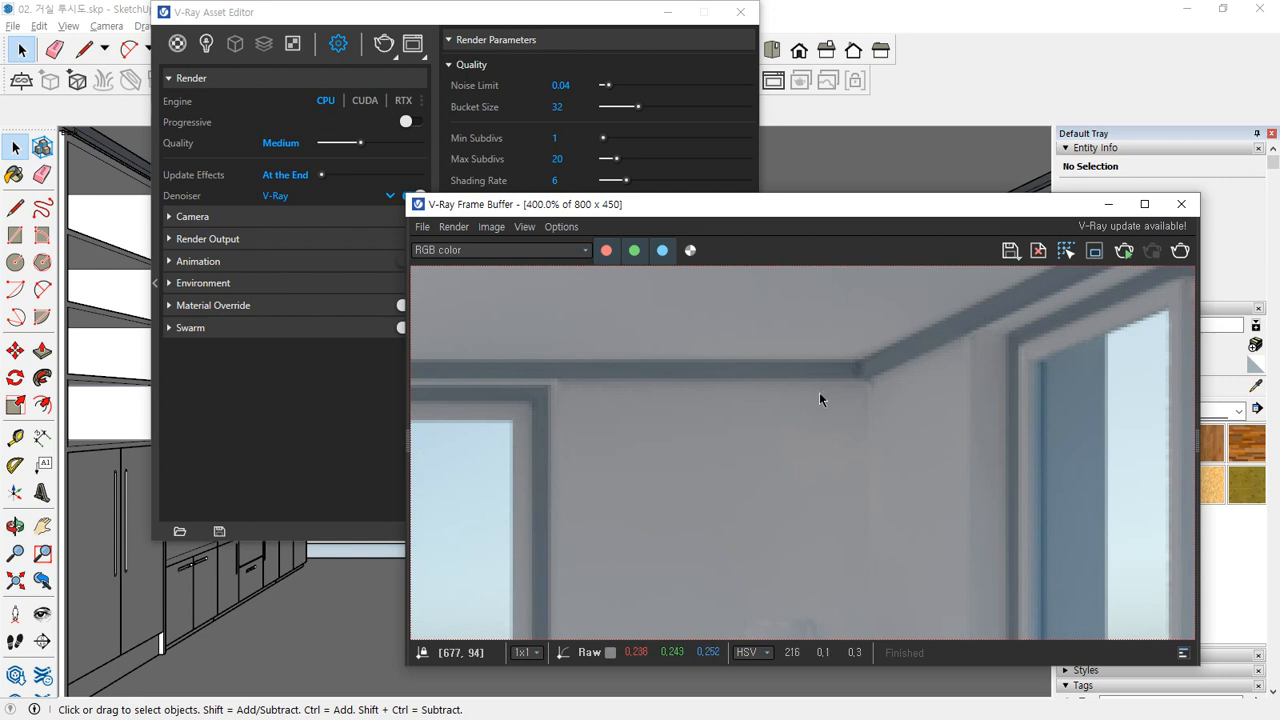
Step: Try a different Film Sensitivity (ISO) in the advanced camera parameters and return it to 100
click(326, 52)
click(192, 217)
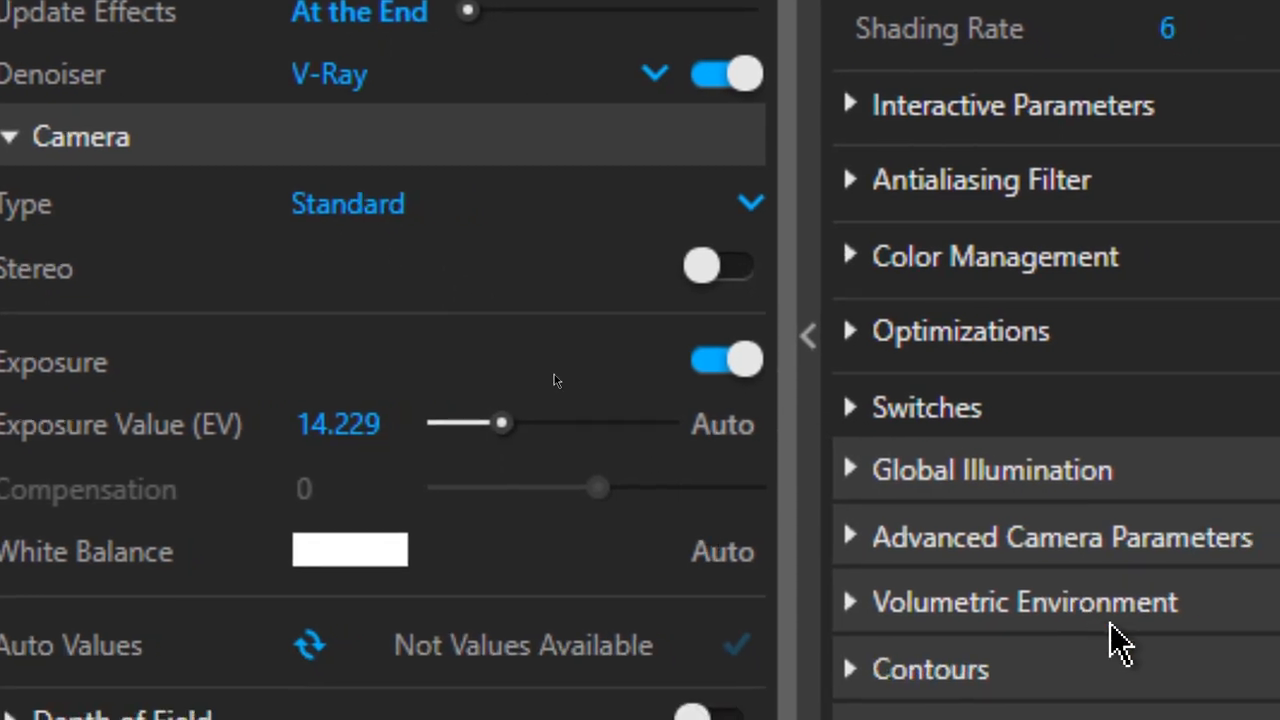
click(1104, 542)
scroll(1104, 545, down, 1)
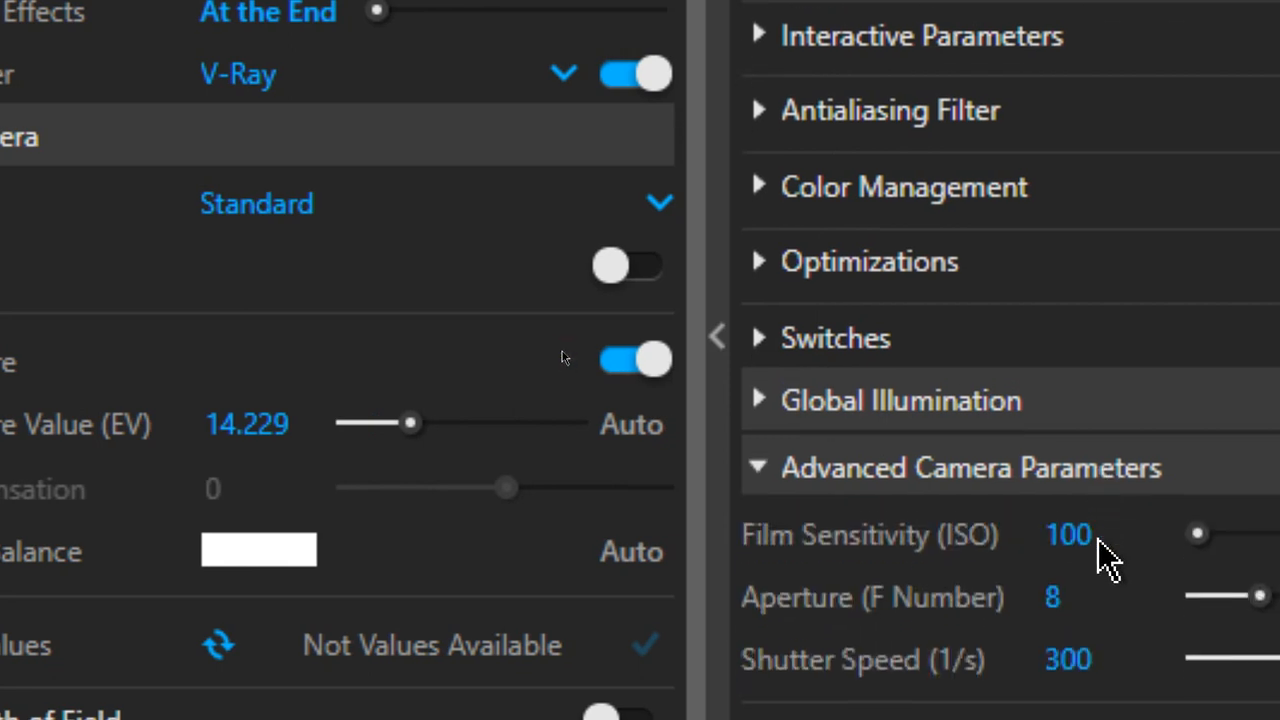
drag(1111, 540, 894, 551)
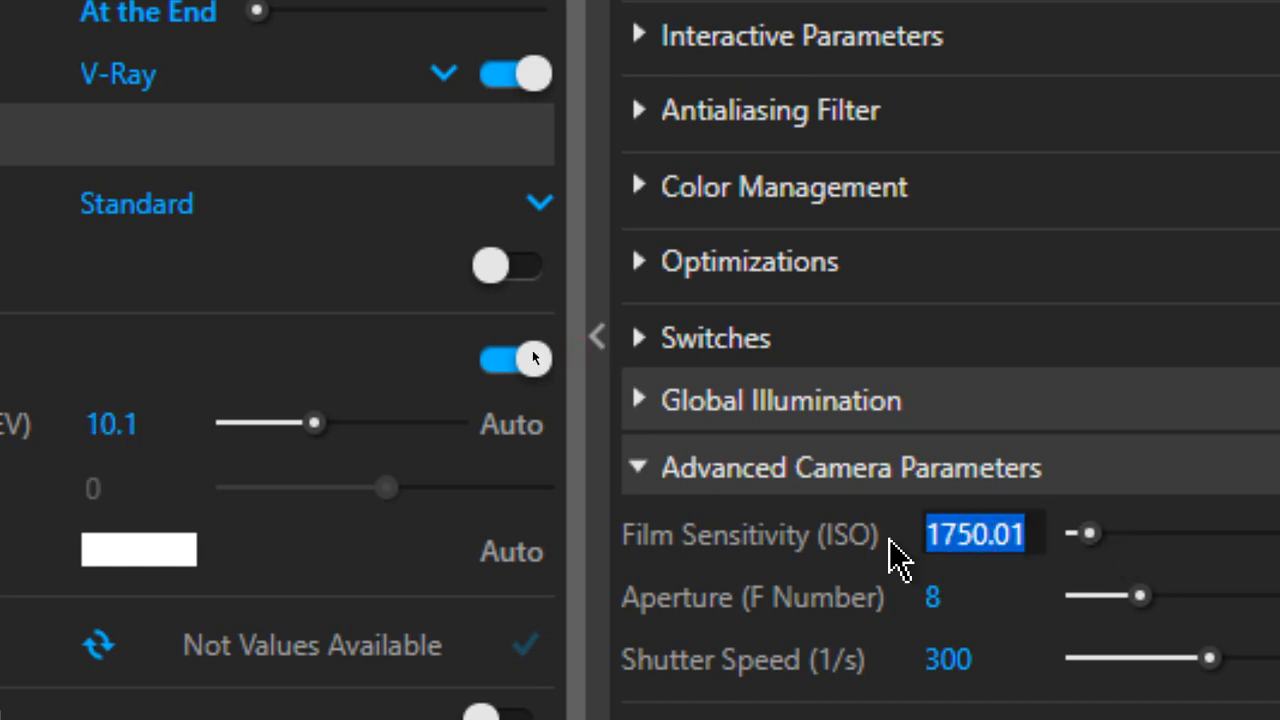
text(100)
key(Return)
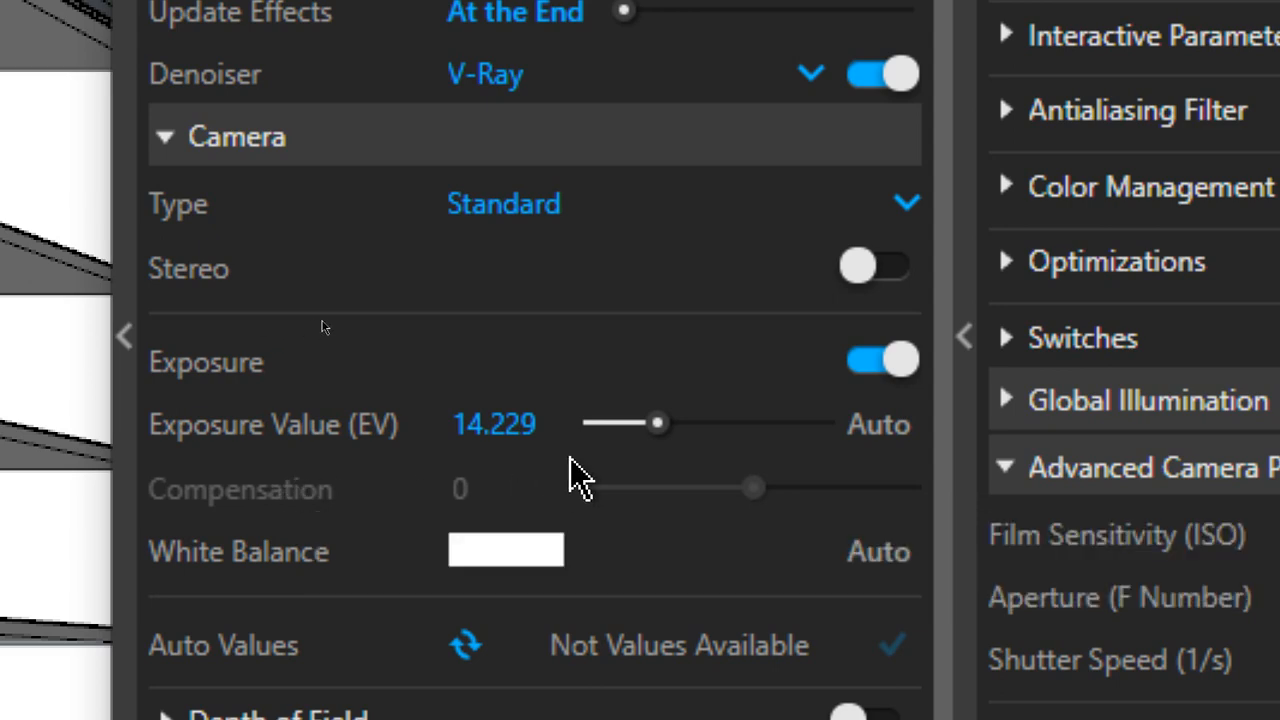
Step: Set the camera's Exposure Value to Auto and render again, checking the ceiling and window area up close
click(896, 436)
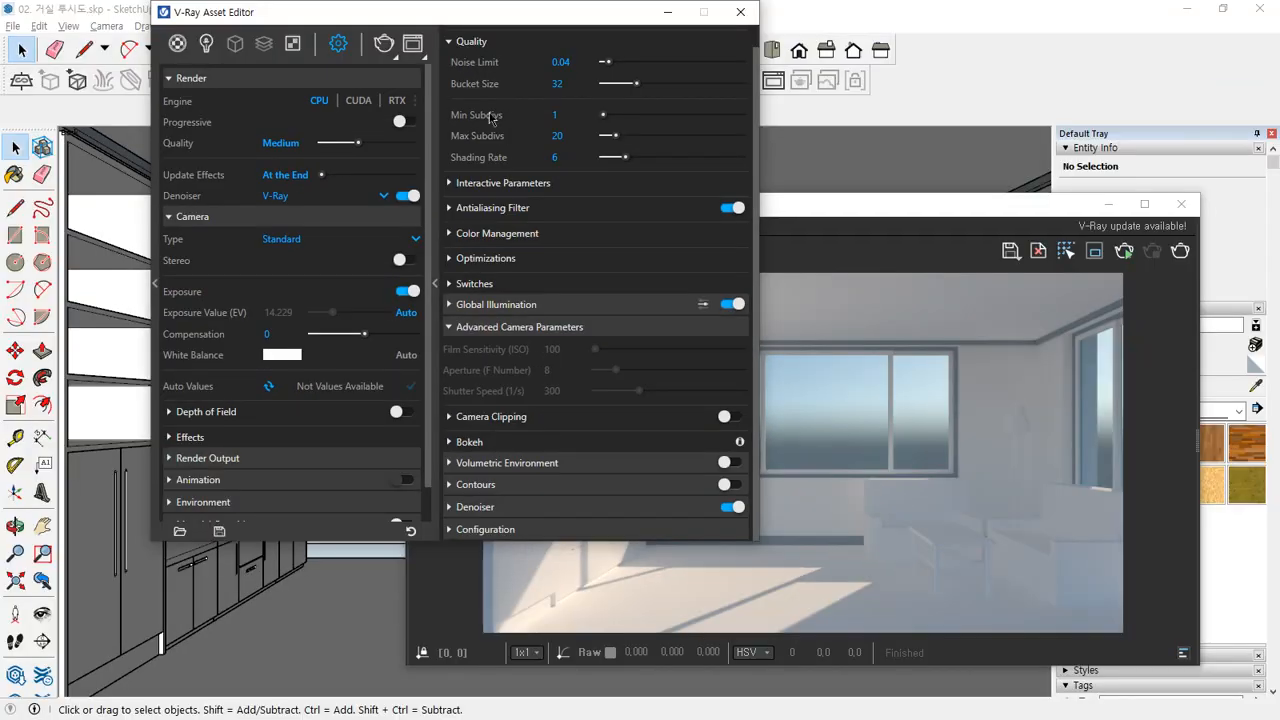
click(823, 208)
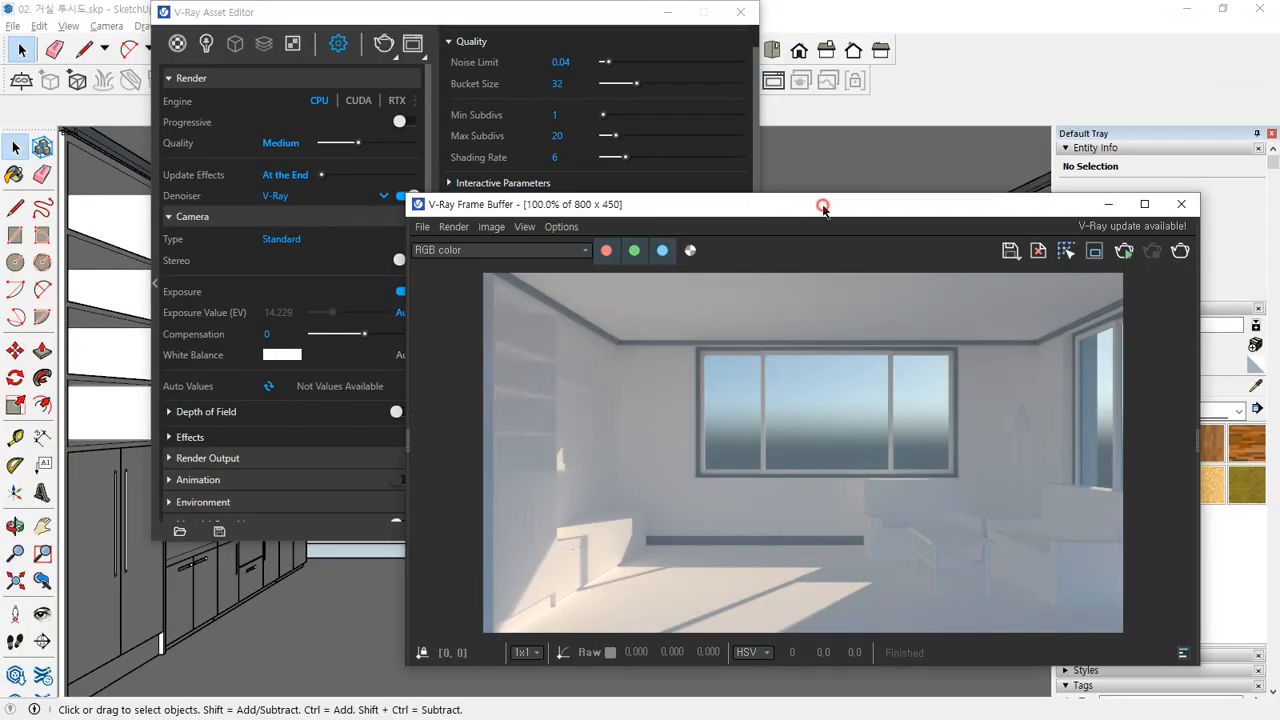
click(1182, 254)
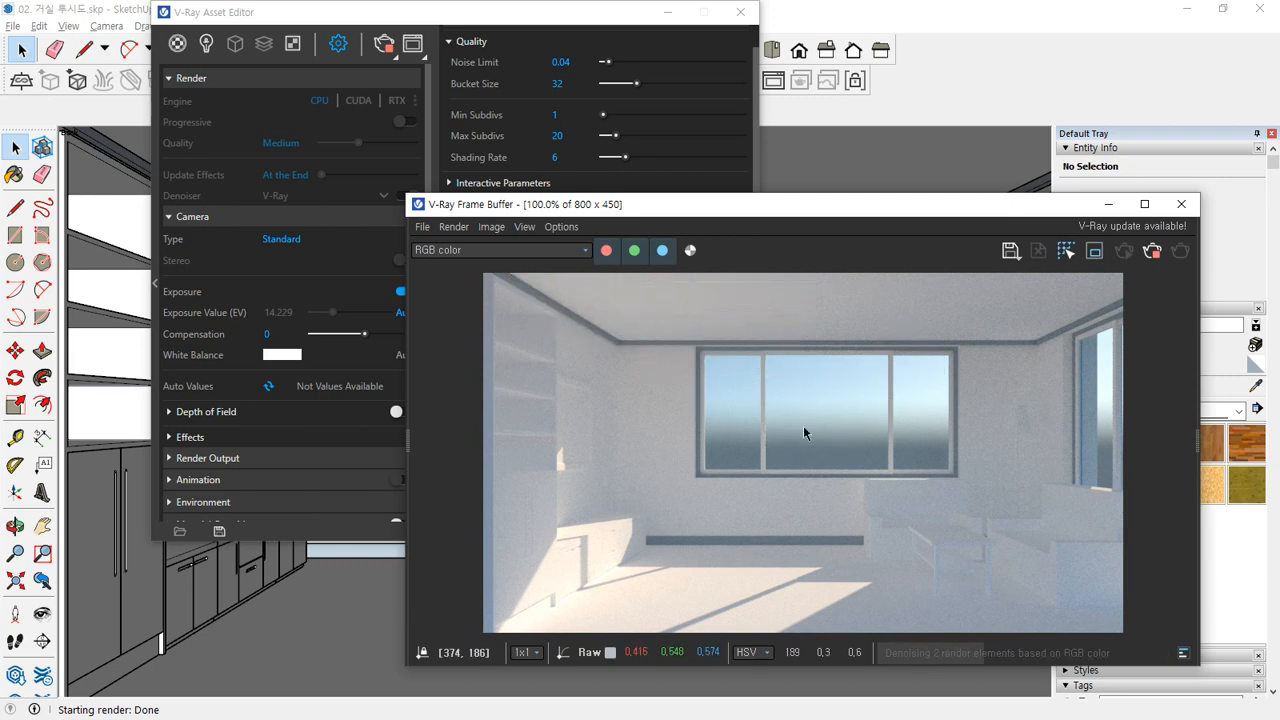
scroll(1009, 324, up, 2)
scroll(1009, 324, down, 2)
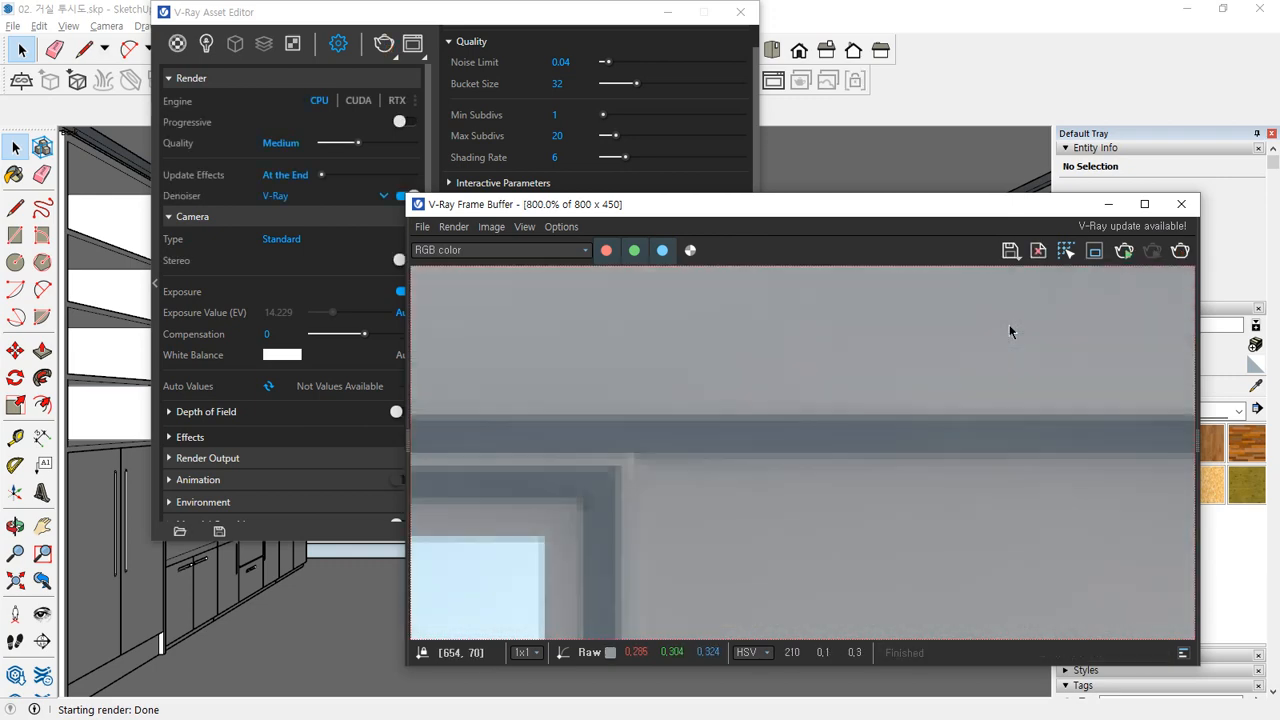
Step: Enable the GI override in the Environment settings, set its intensity to 20 and render the living room again
click(317, 12)
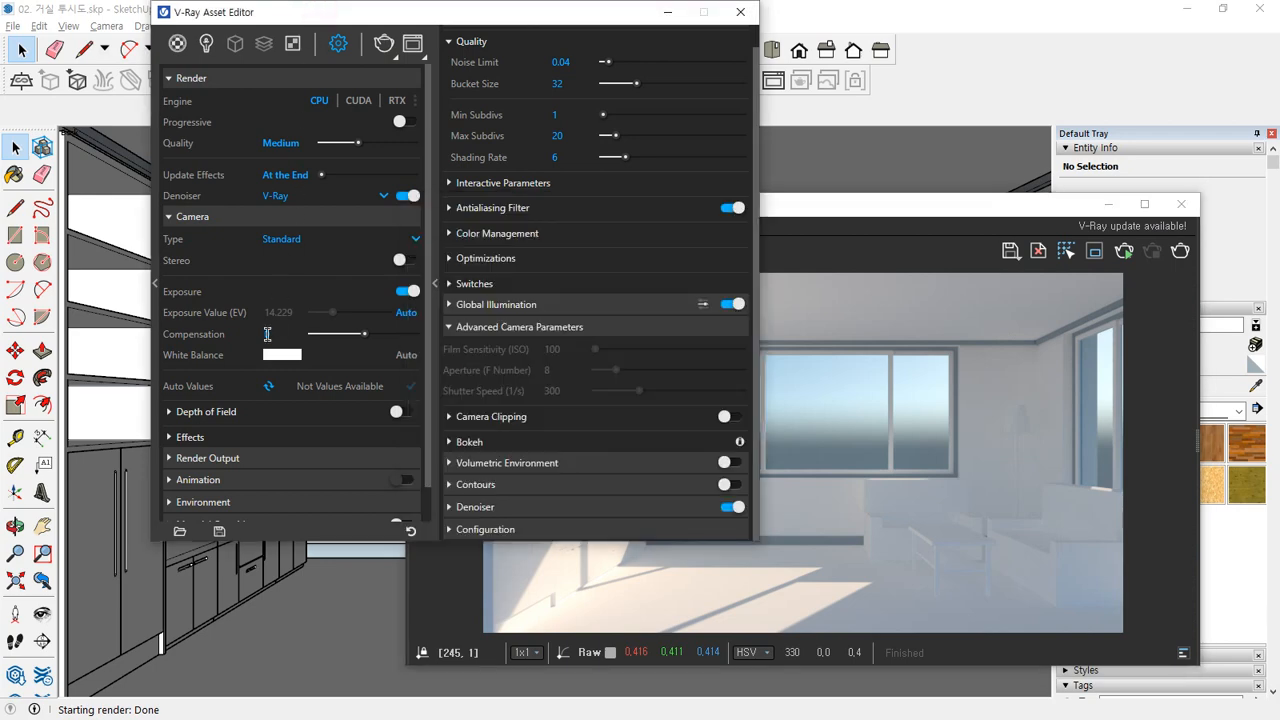
scroll(268, 425, down, 1)
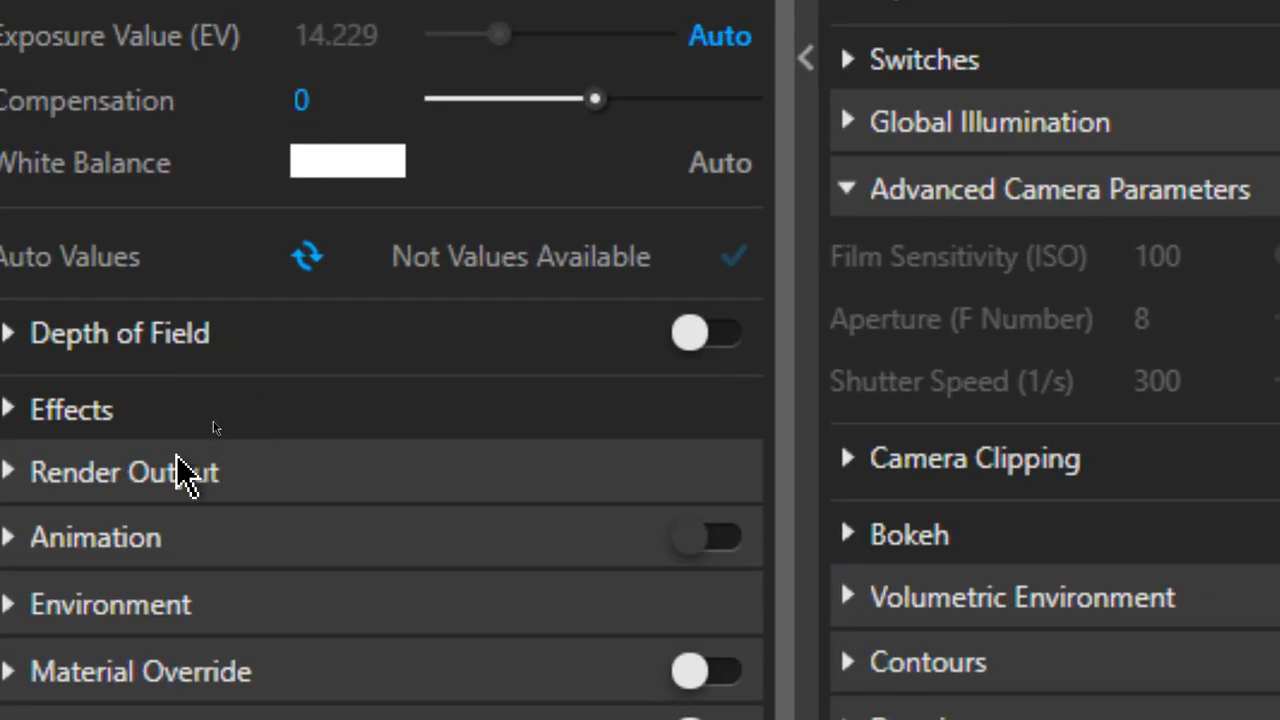
click(165, 604)
scroll(165, 630, down, 3)
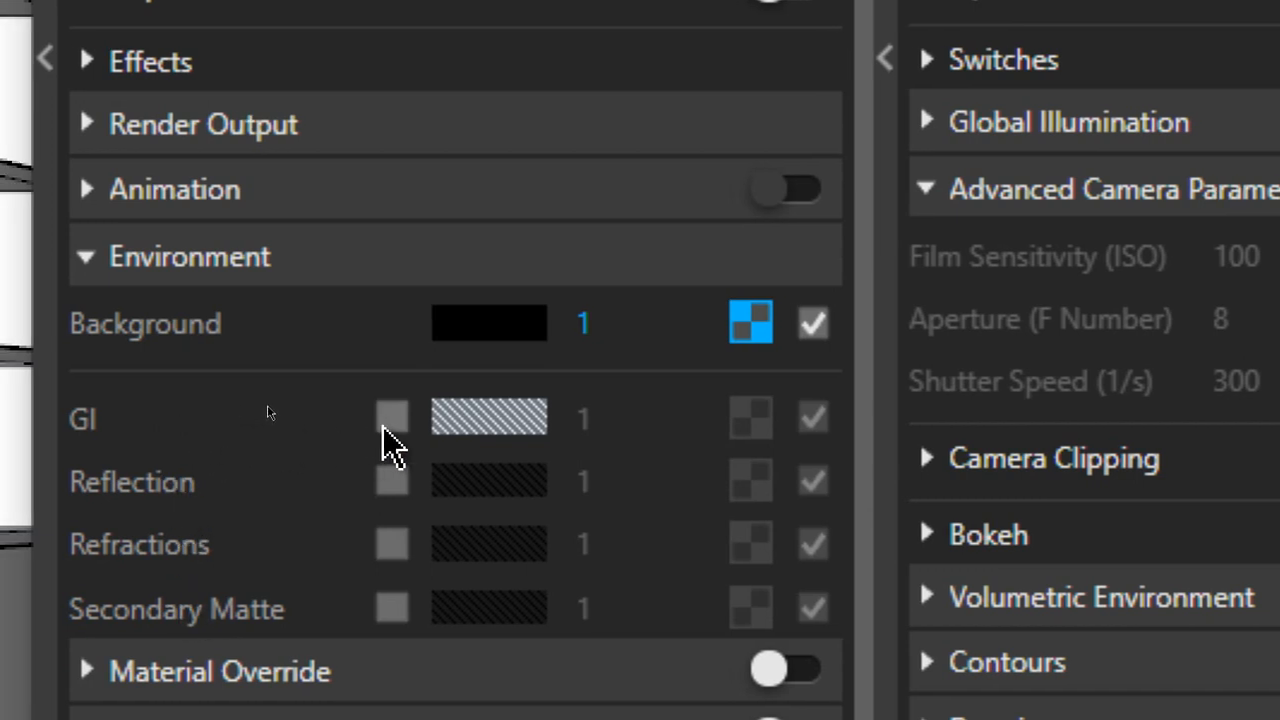
click(391, 419)
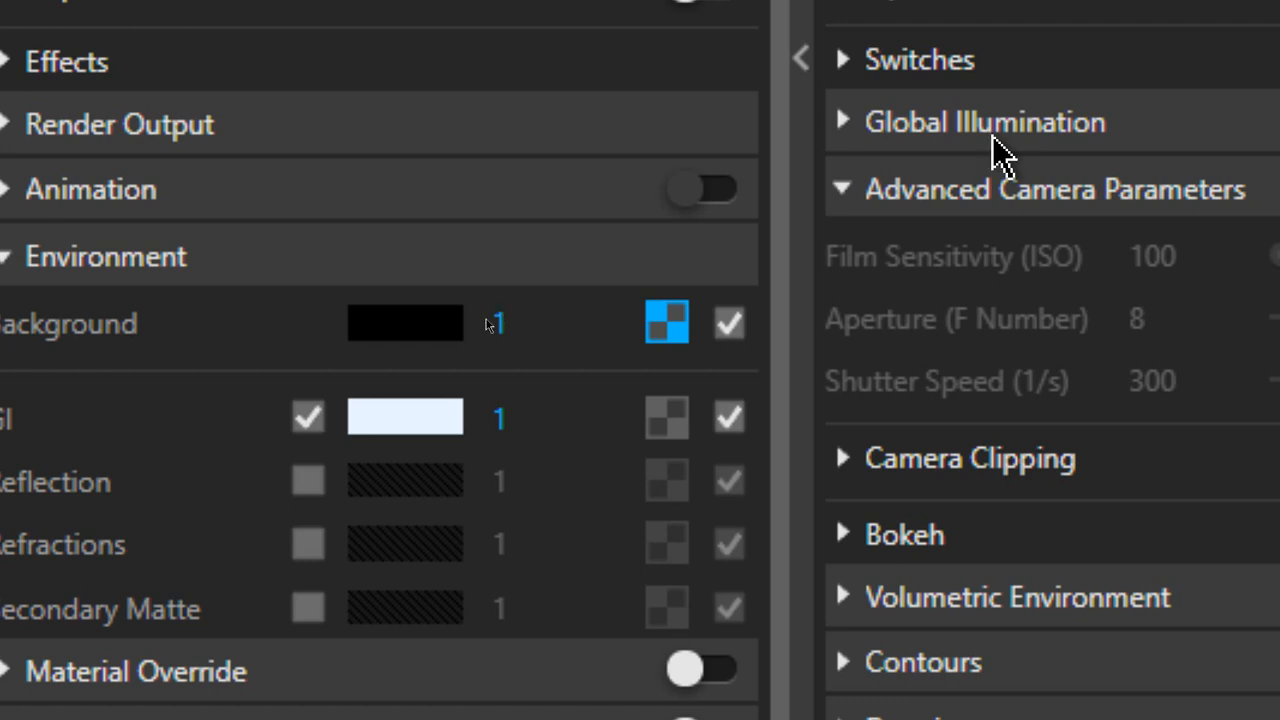
click(512, 428)
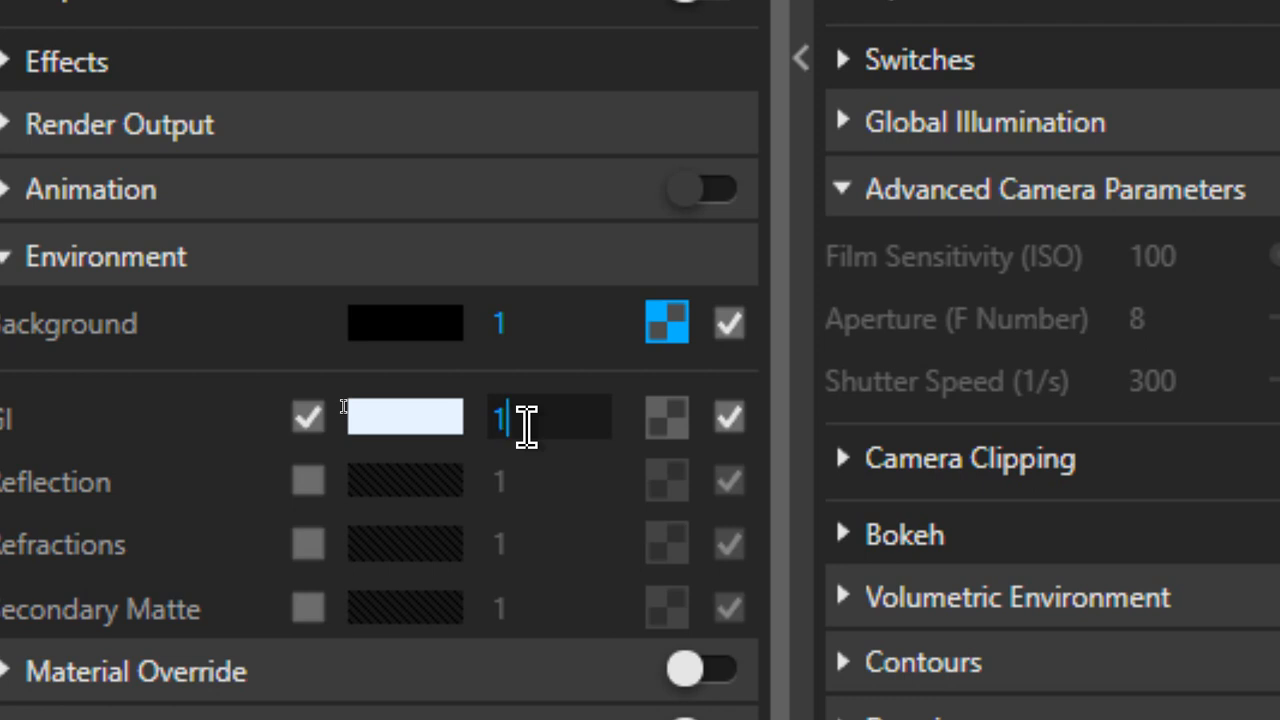
text(20)
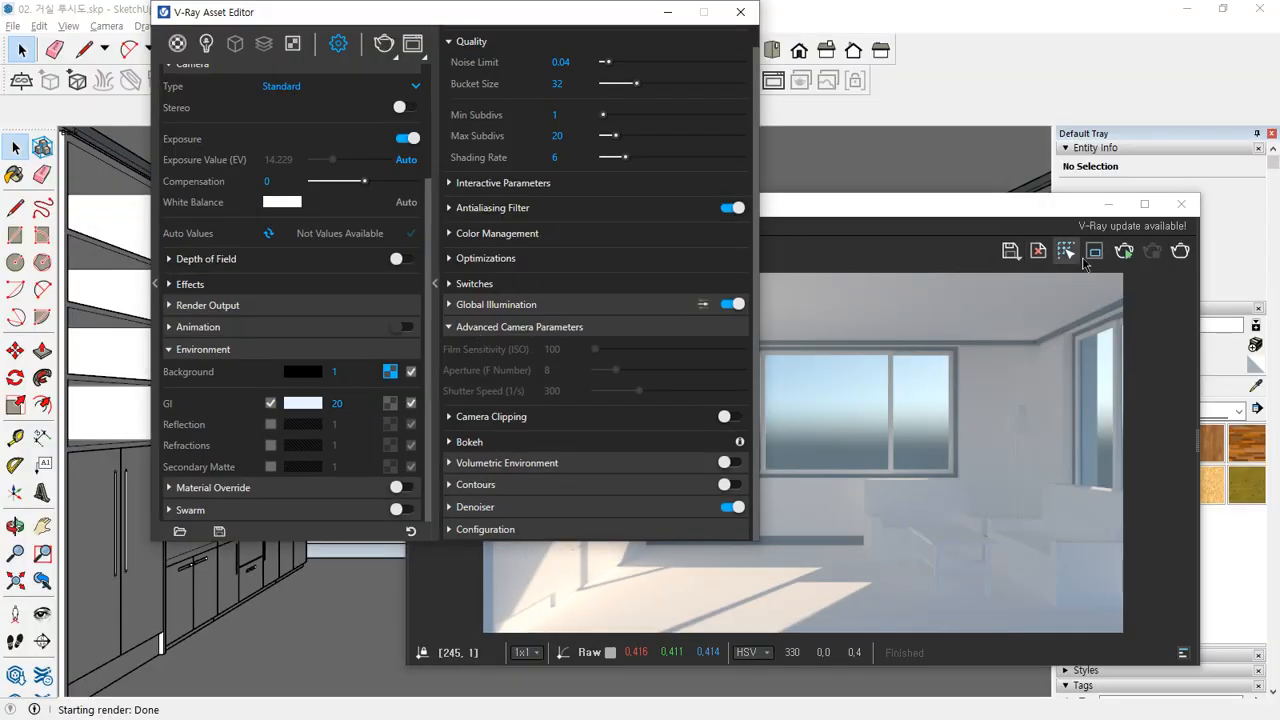
click(1182, 252)
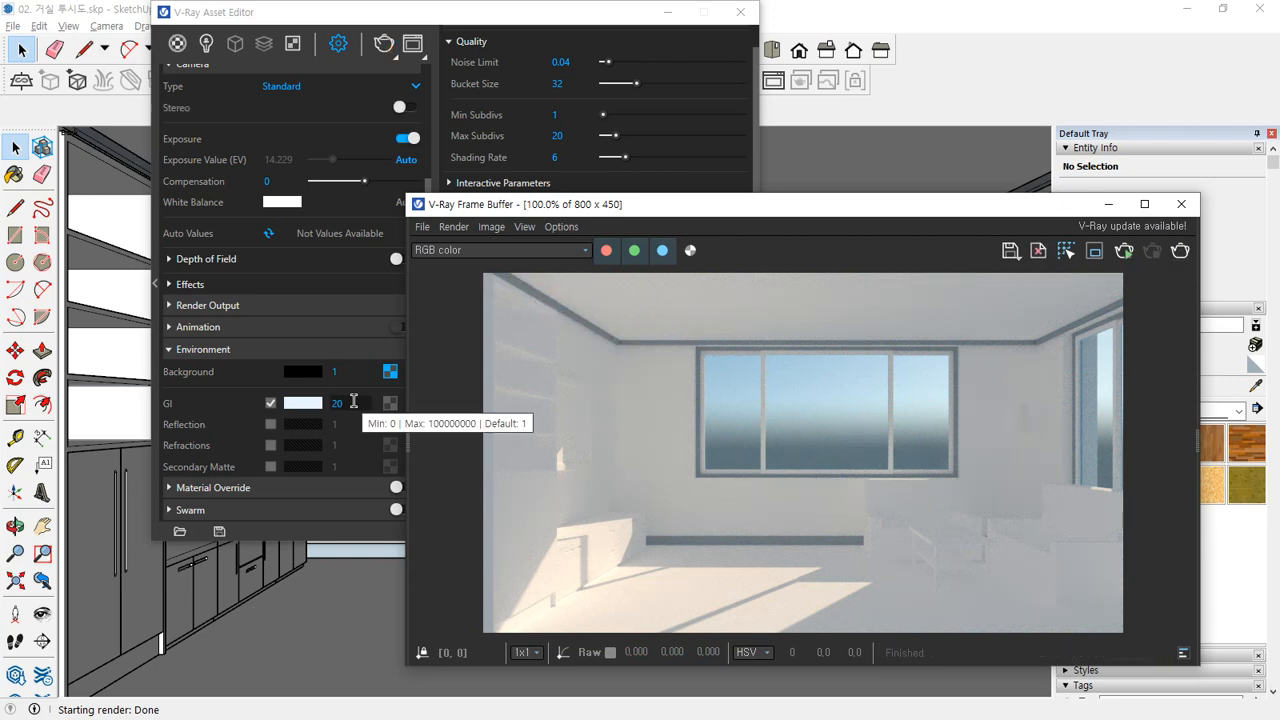
key(ctrl+alt+d)
mouse_move(1022, 132)
mouse_down()
mouse_move(969, 108)
mouse_move(995, 118)
mouse_up()
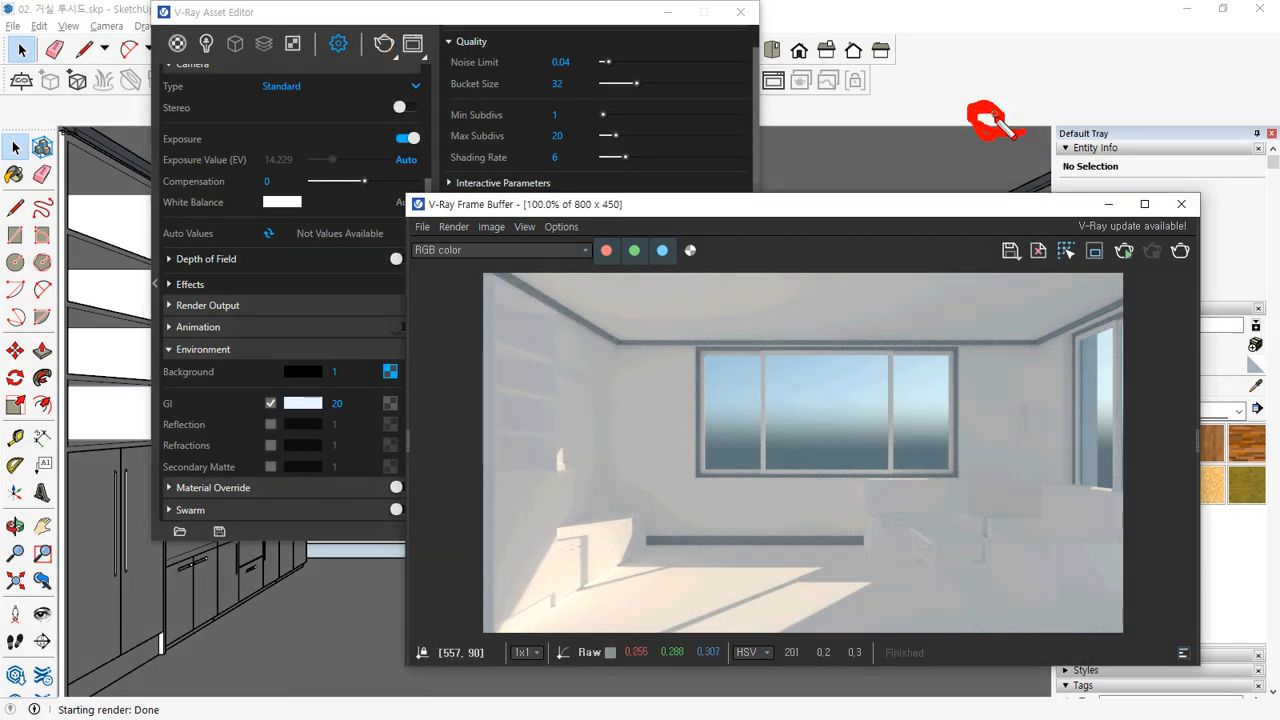
drag(932, 462, 436, 478)
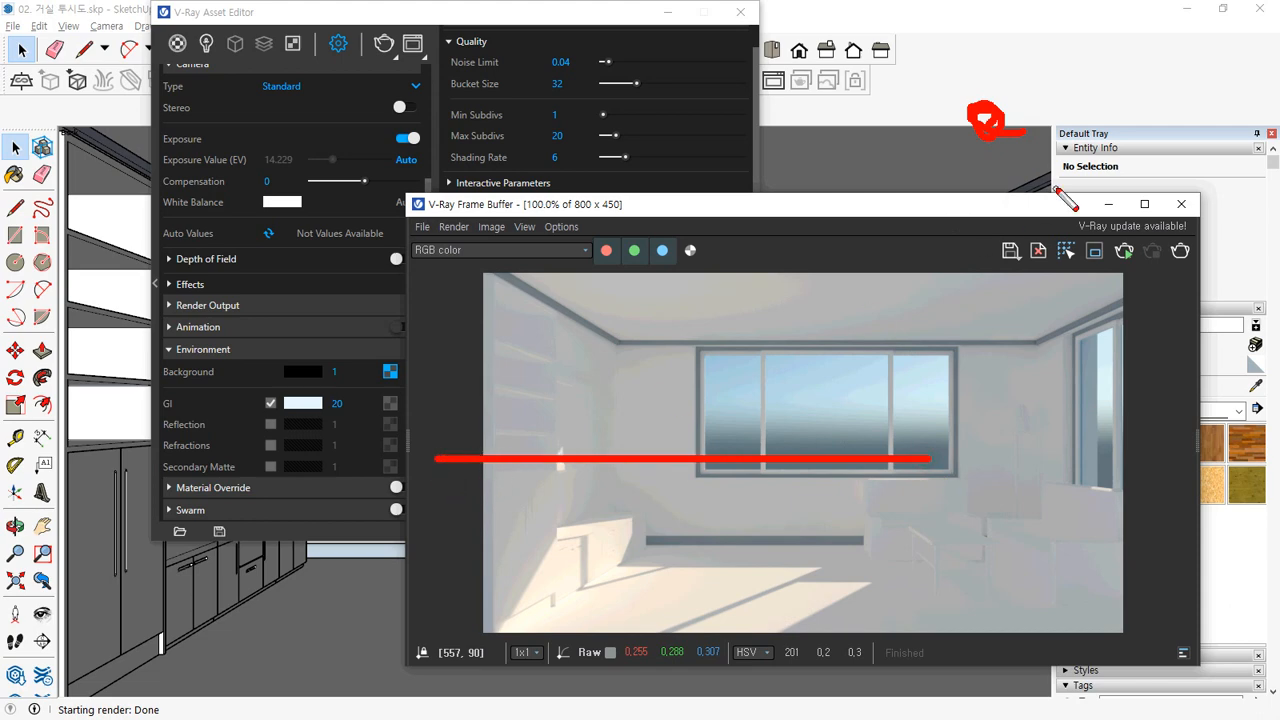
mouse_move(982, 125)
mouse_down()
mouse_move(688, 445)
mouse_move(718, 444)
mouse_up()
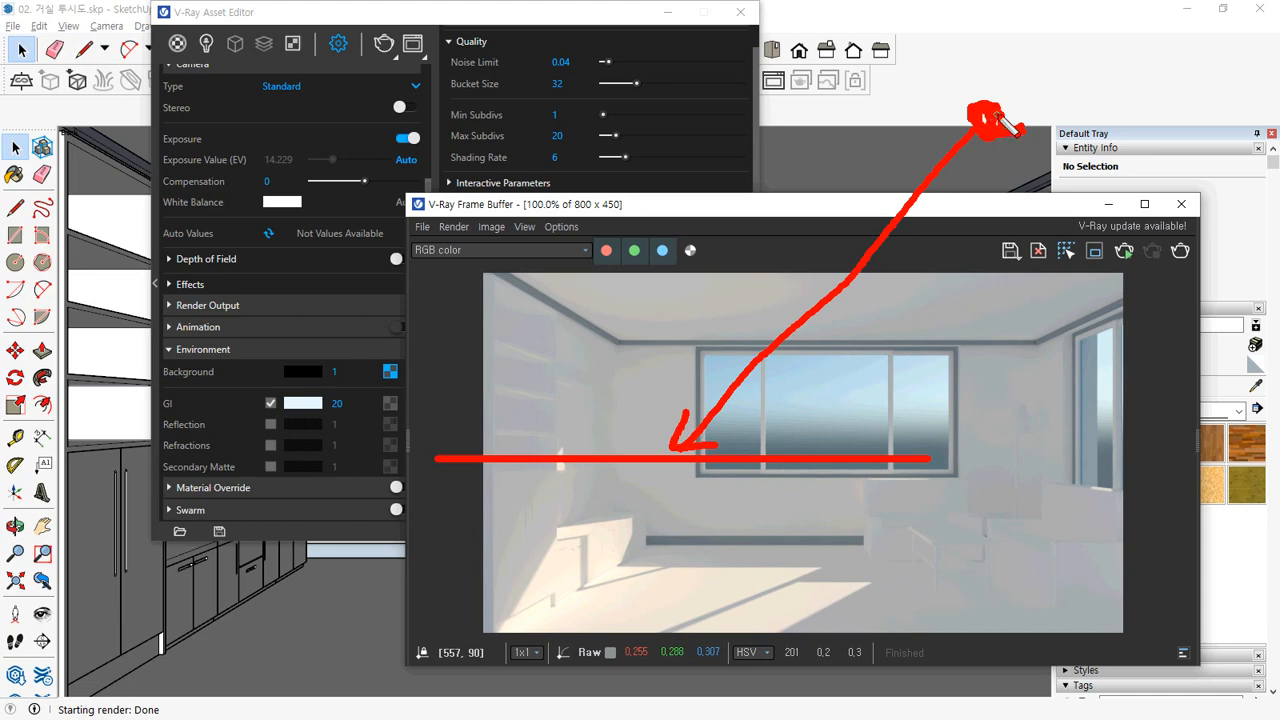
drag(417, 479, 993, 478)
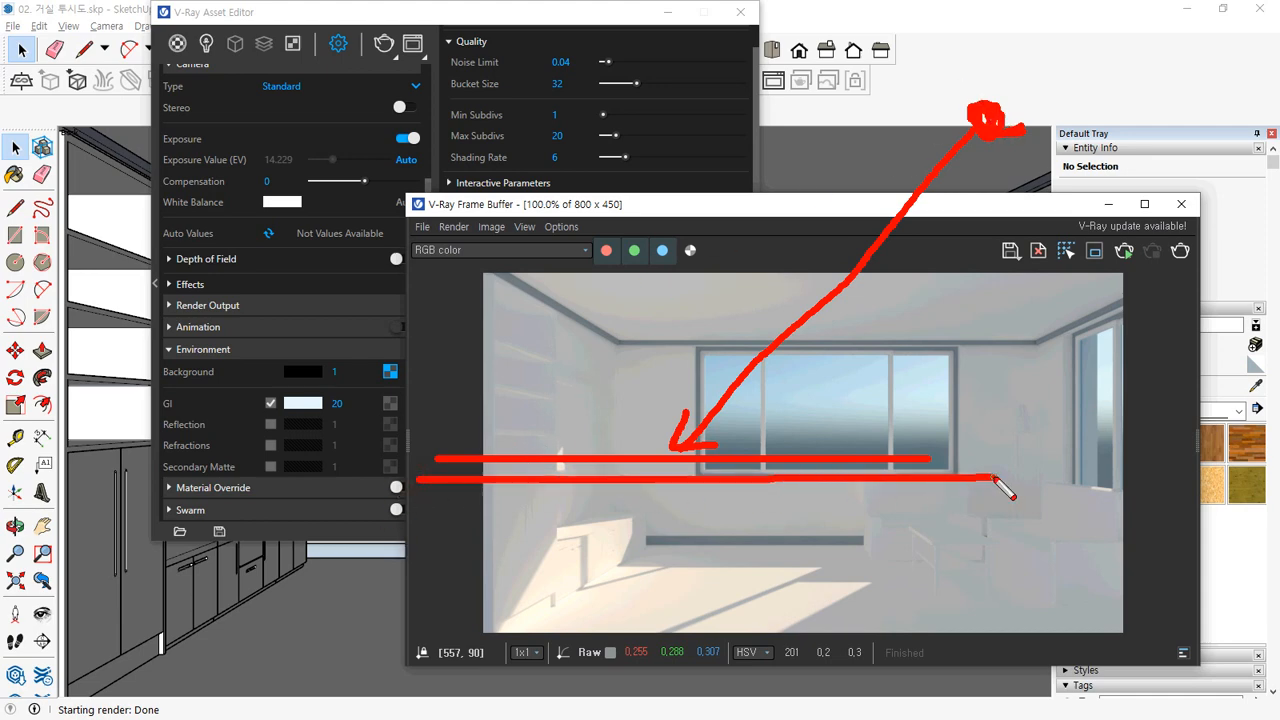
mouse_move(674, 453)
mouse_down()
mouse_move(532, 276)
mouse_move(555, 264)
mouse_up()
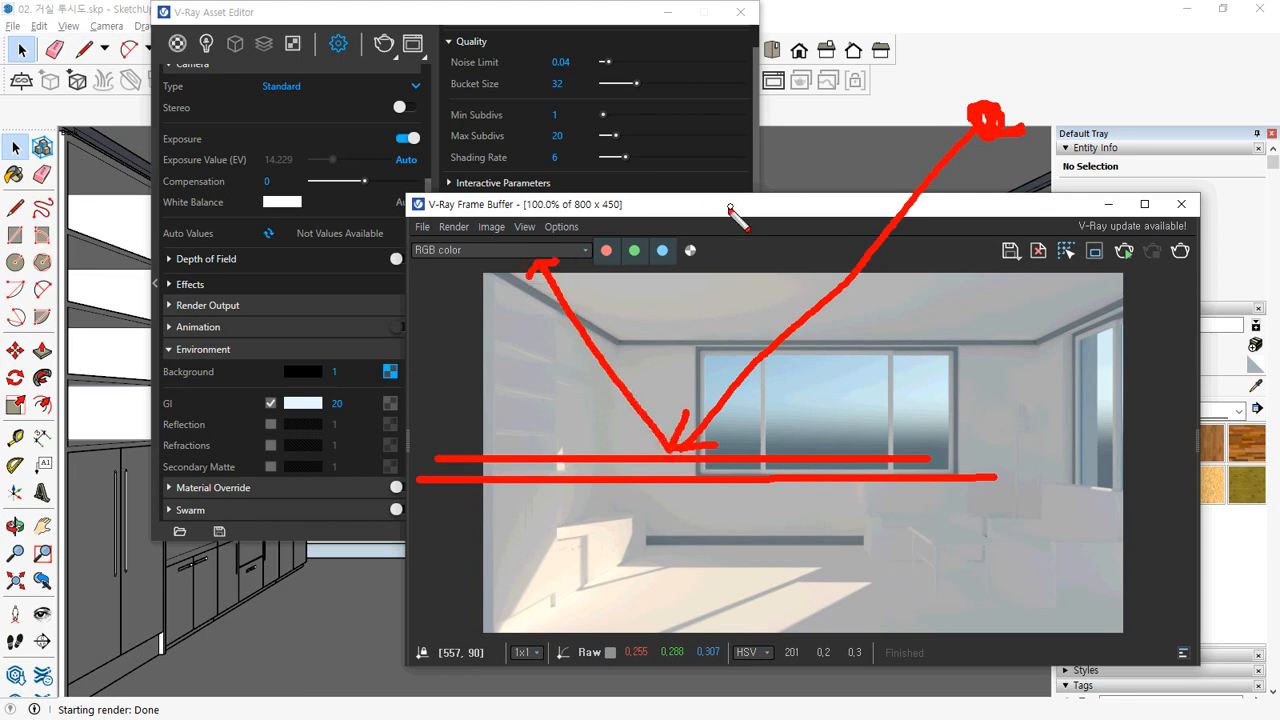
mouse_move(694, 210)
mouse_down()
mouse_move(640, 292)
mouse_move(588, 304)
mouse_move(602, 312)
mouse_up()
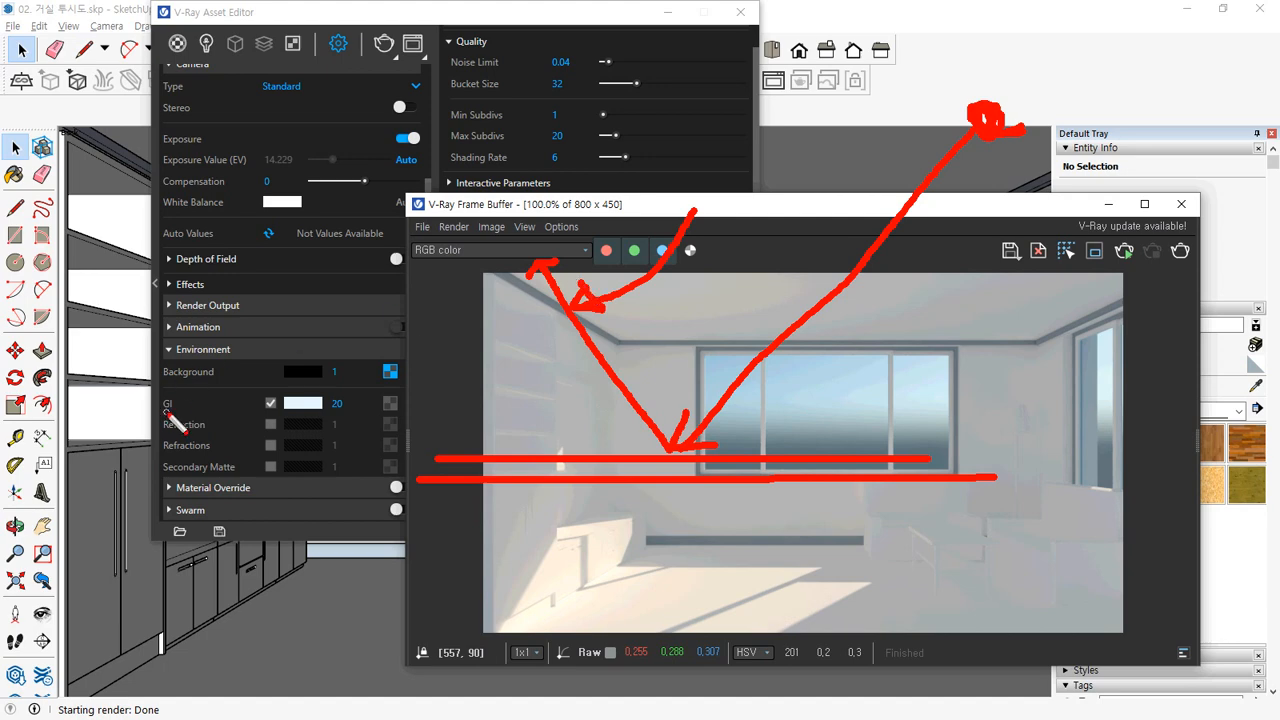
drag(162, 411, 343, 411)
mouse_move(632, 310)
mouse_down()
mouse_move(600, 318)
mouse_move(598, 338)
mouse_up()
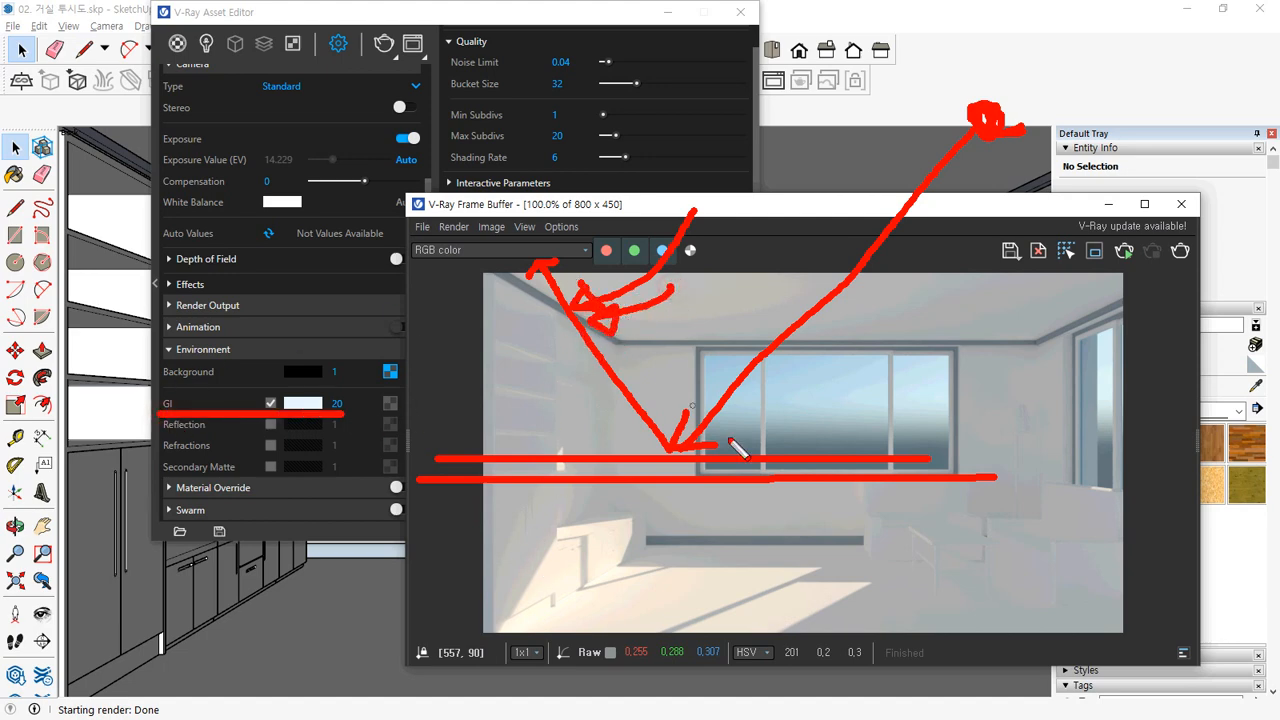
drag(620, 201, 298, 277)
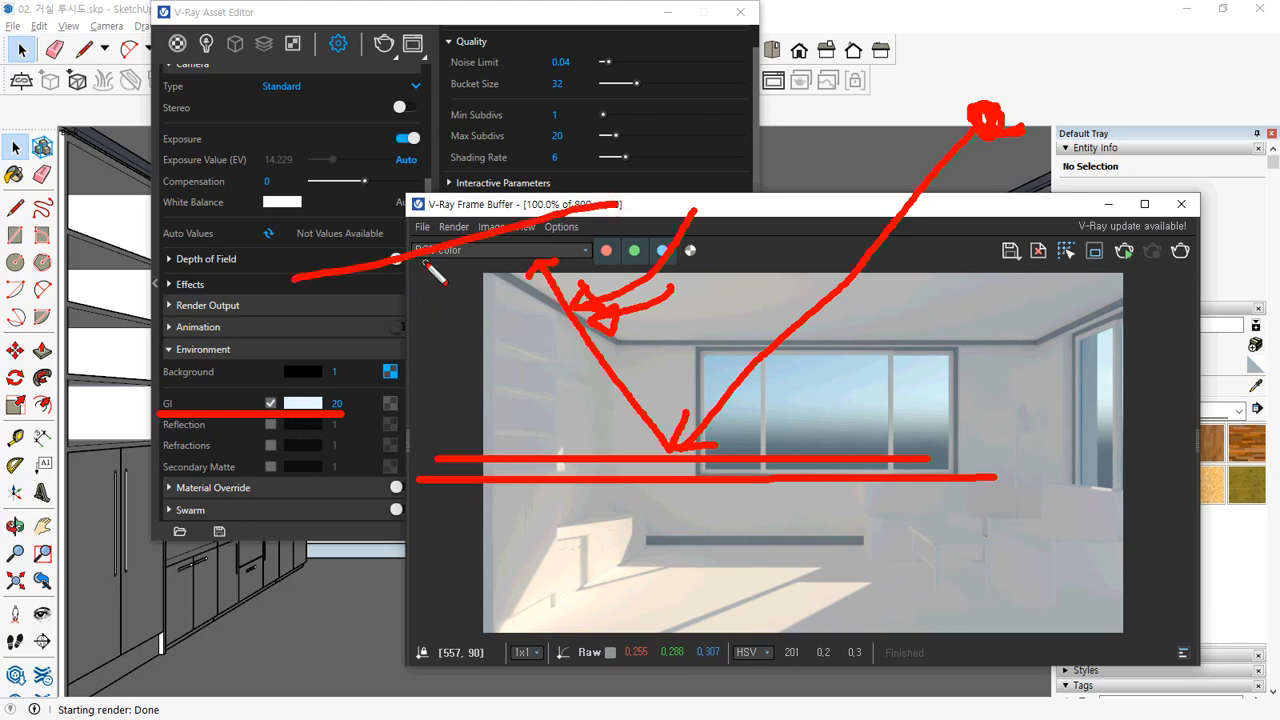
mouse_move(428, 262)
mouse_down()
mouse_move(333, 385)
mouse_move(378, 377)
mouse_up()
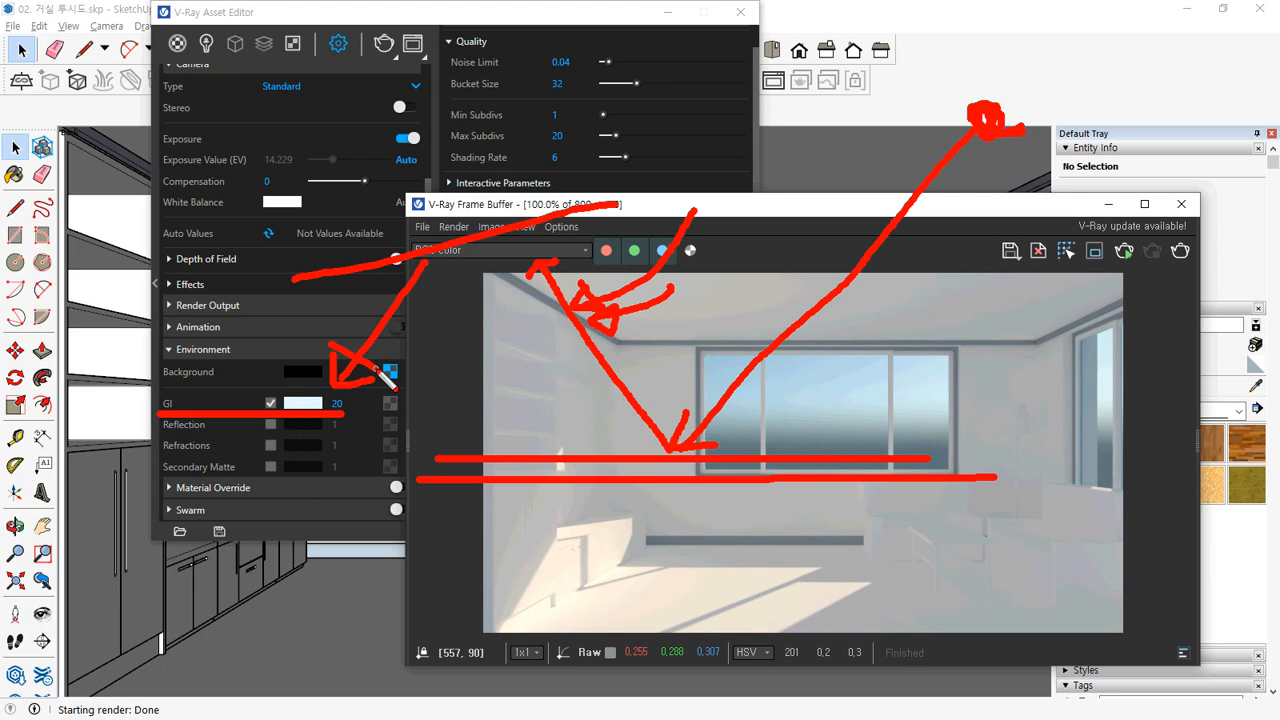
key(Escape)
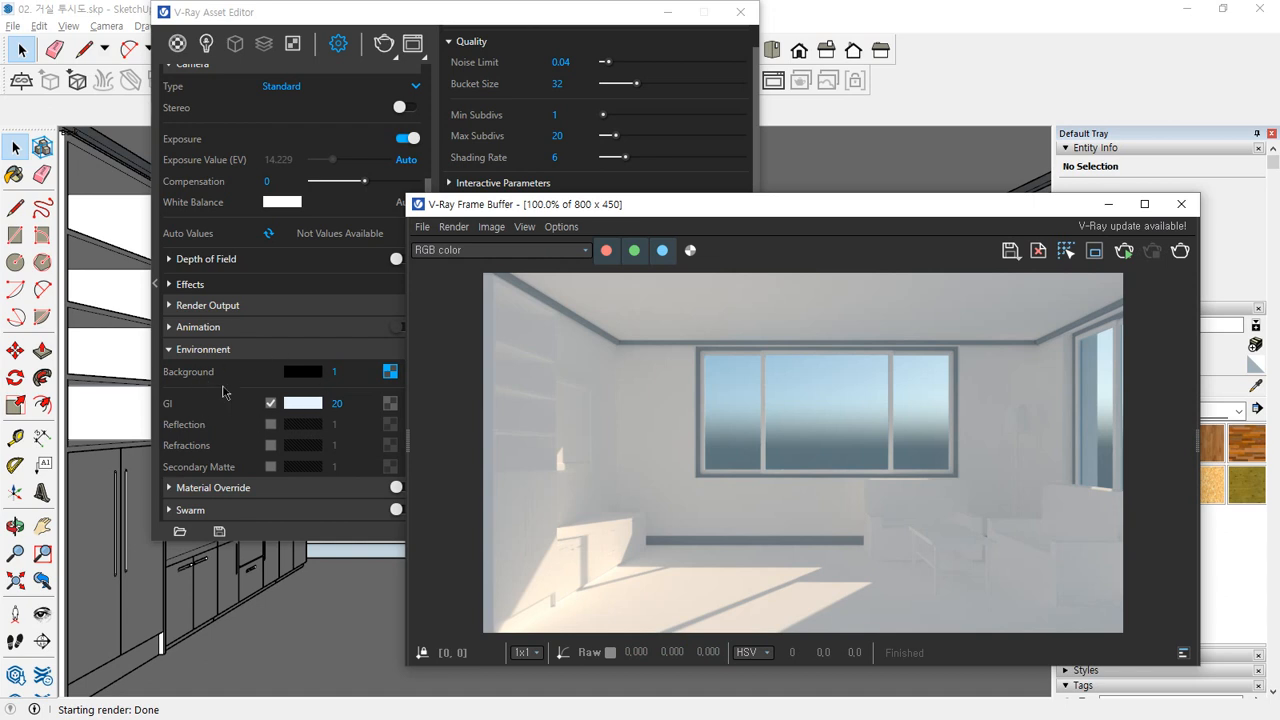
Step: Turn off the camera's automatic Exposure Value, set the environment GI intensity to 1 and render the living room again
click(405, 161)
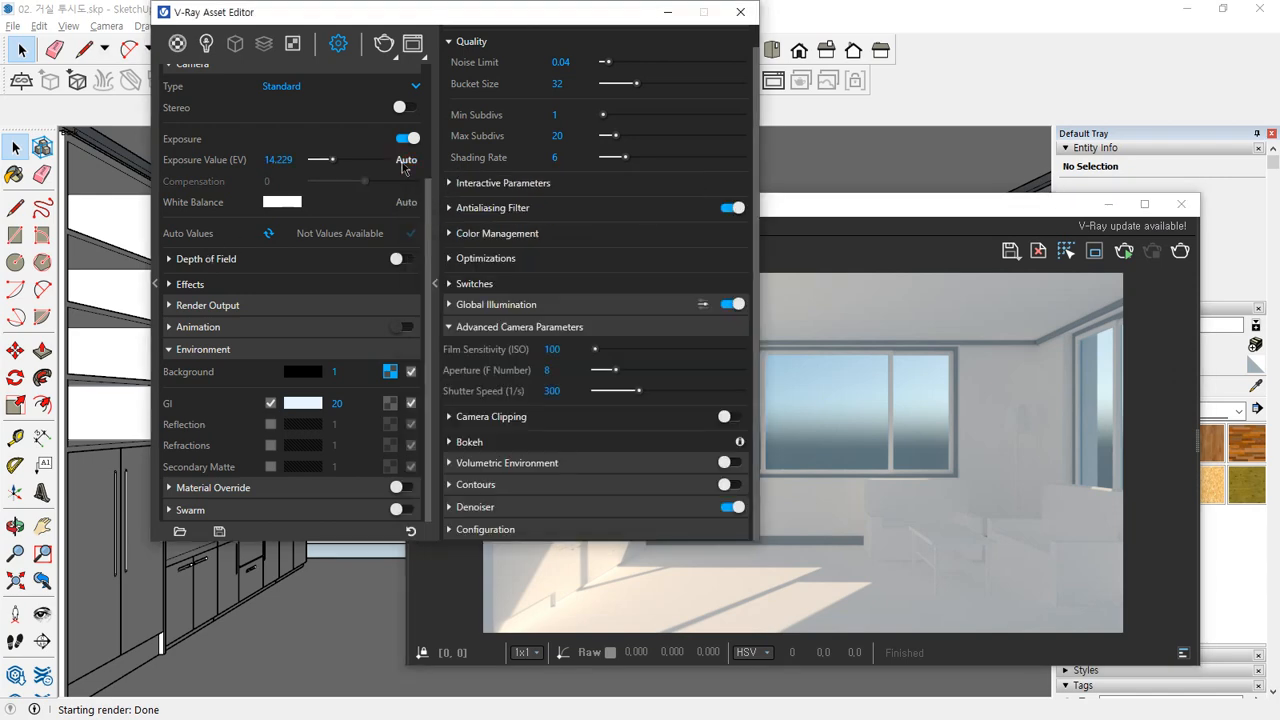
click(842, 203)
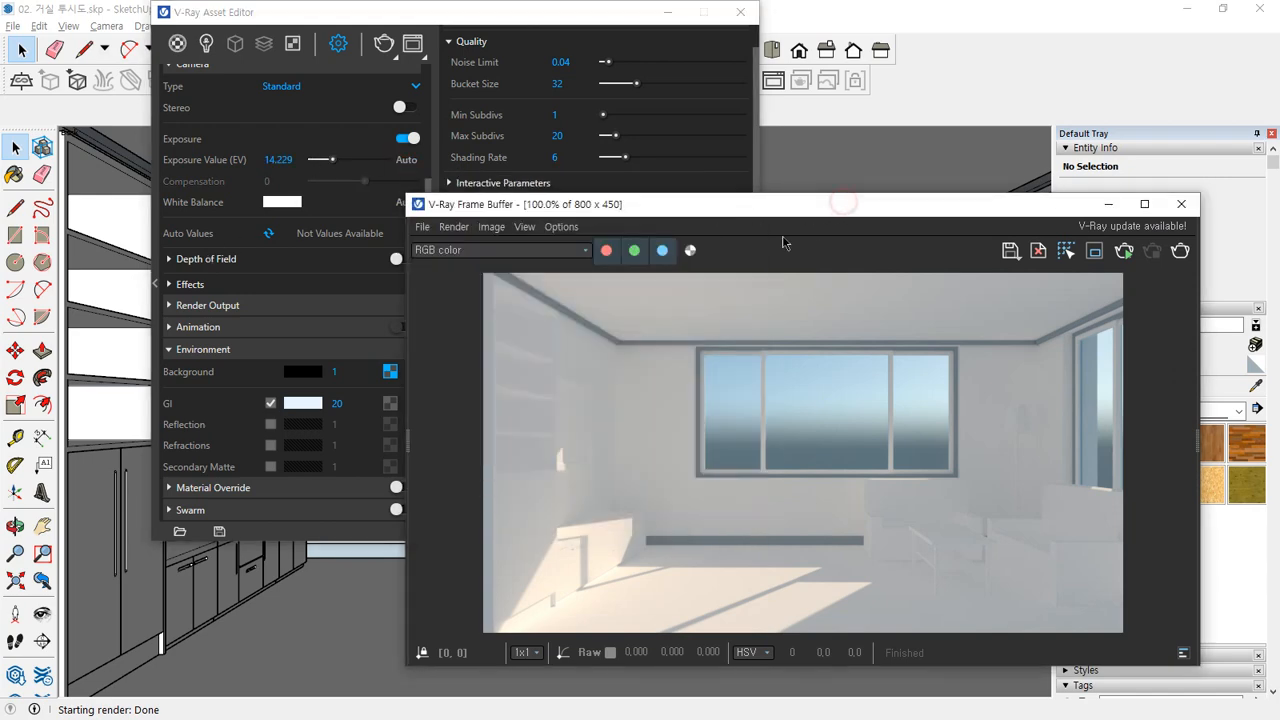
drag(347, 405, 293, 406)
text(1)
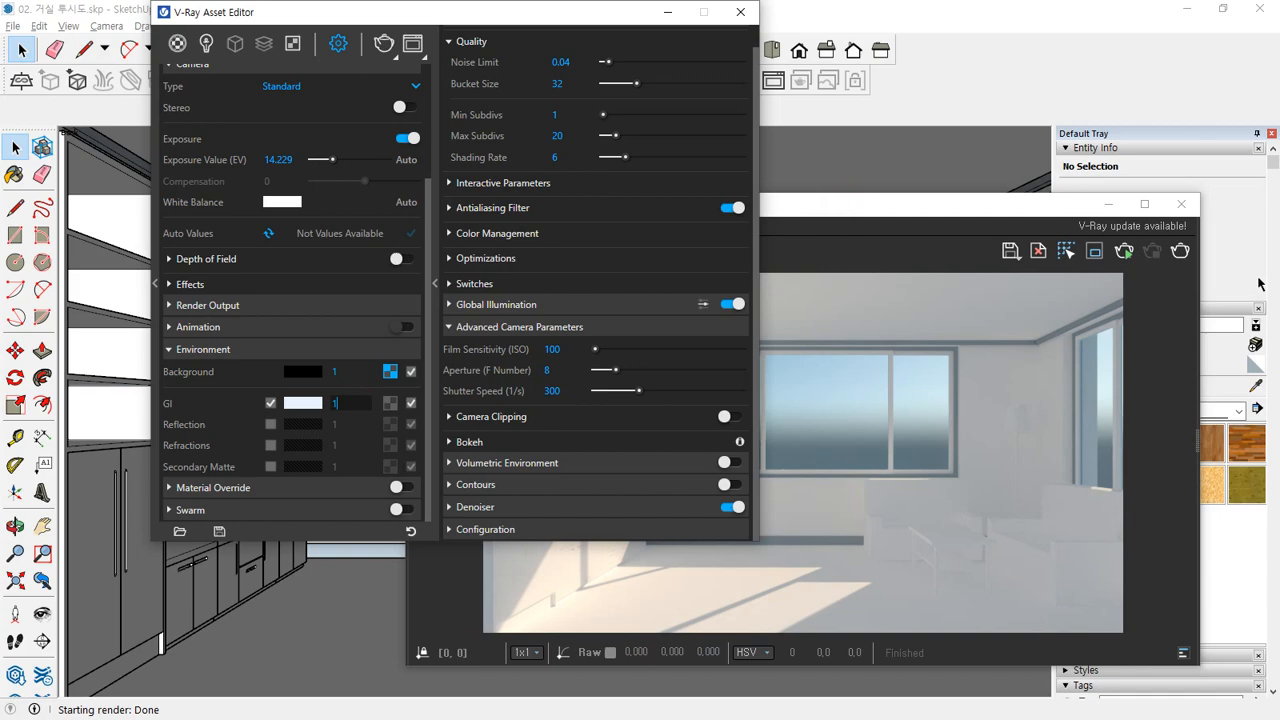
click(1180, 250)
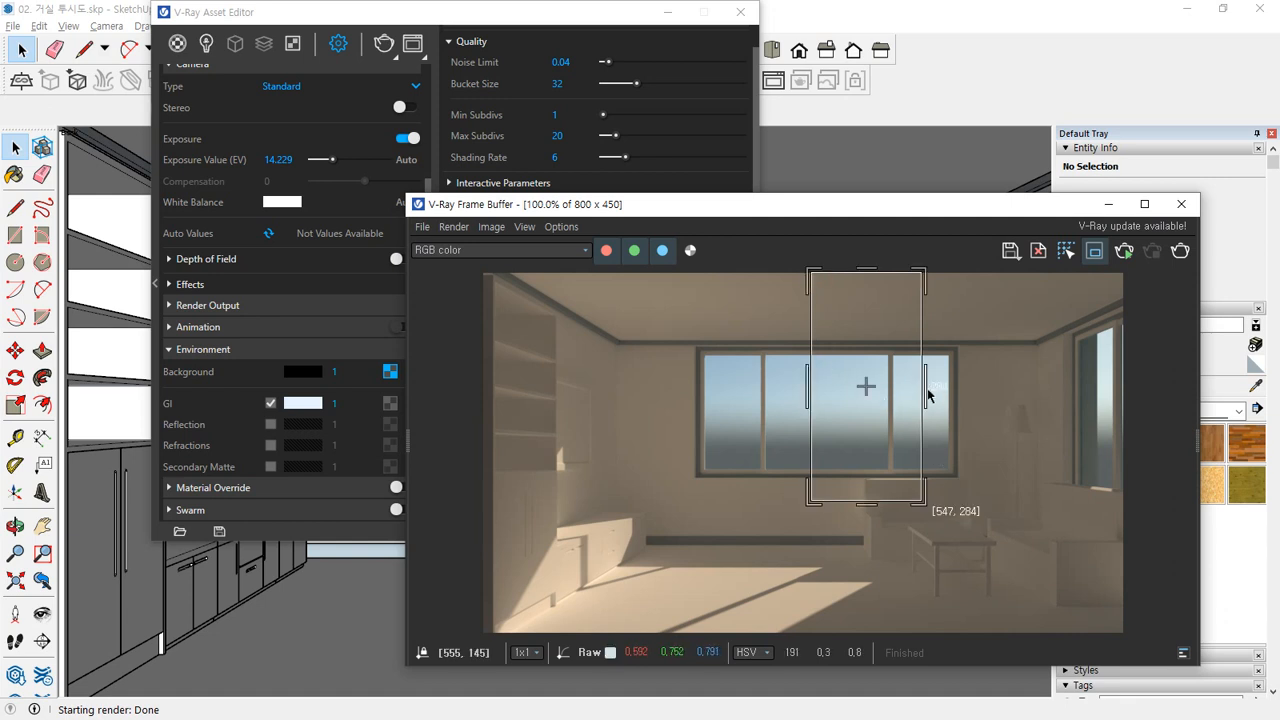
Step: Extend the render region over the image's right side and re-render it with GI intensity 20, checking the furniture up close
drag(924, 391, 1127, 395)
drag(985, 507, 972, 634)
click(338, 404)
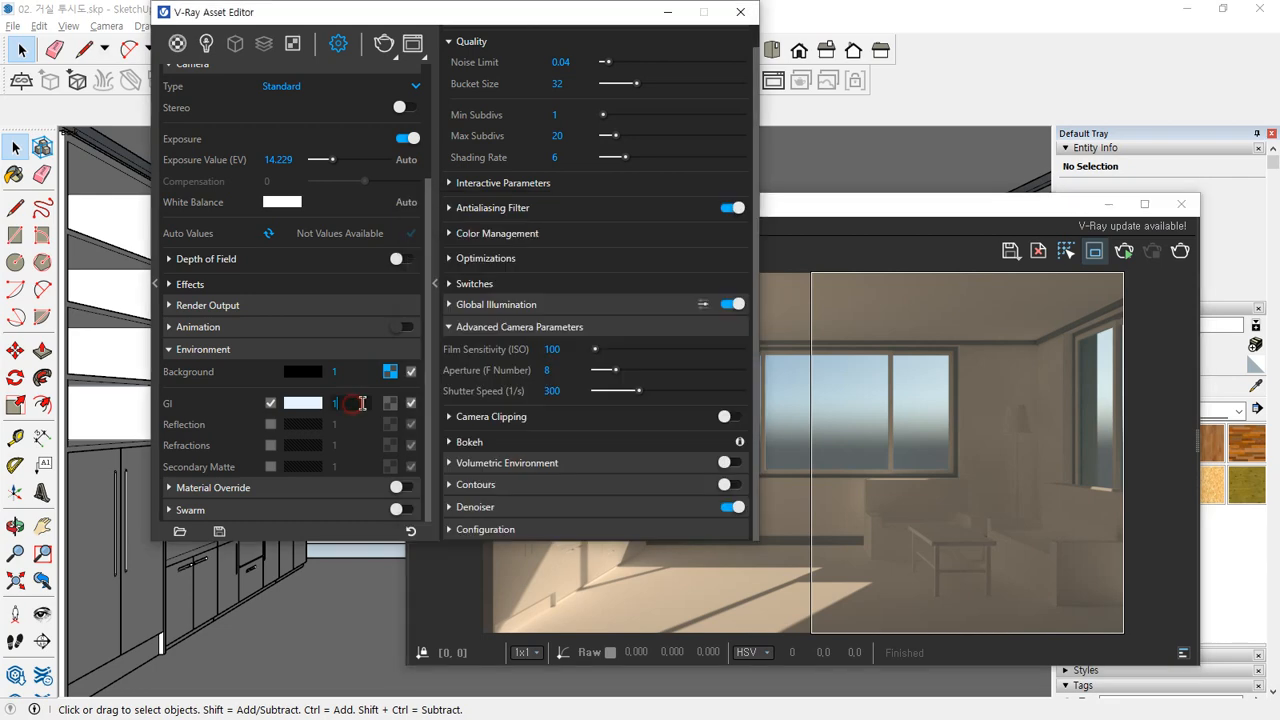
text(20)
key(Return)
click(1180, 251)
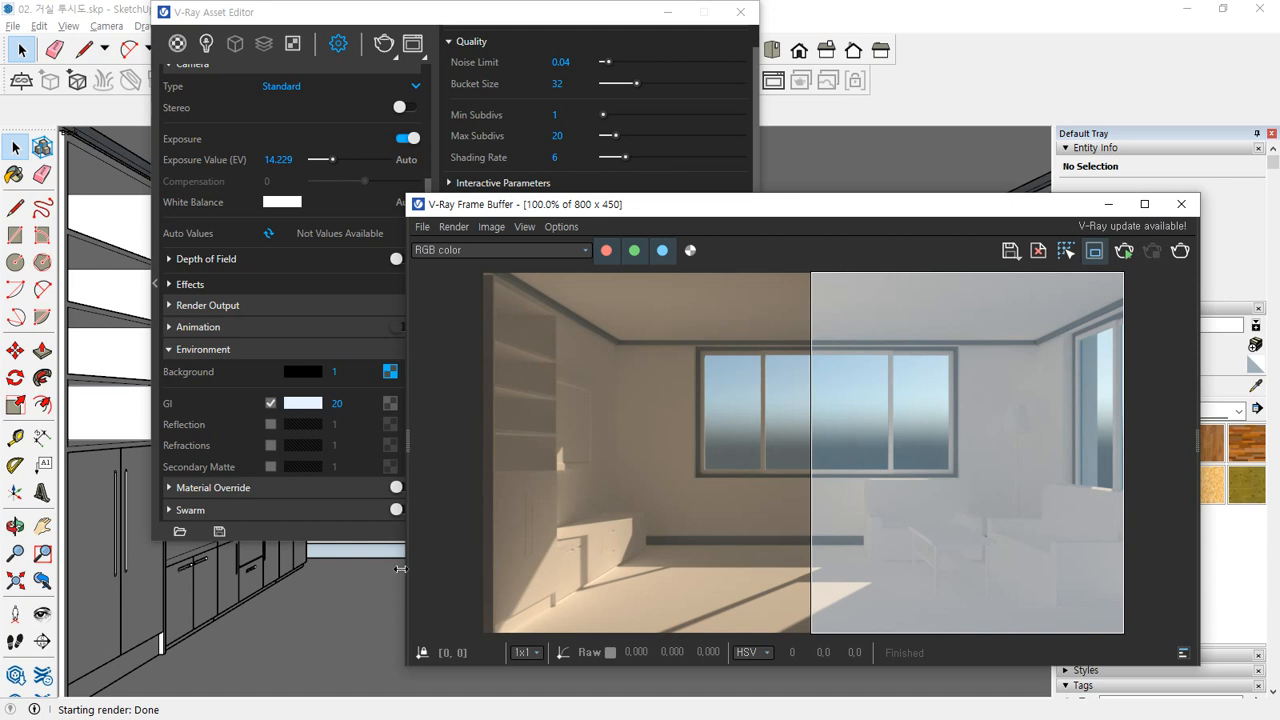
scroll(968, 562, up, 1)
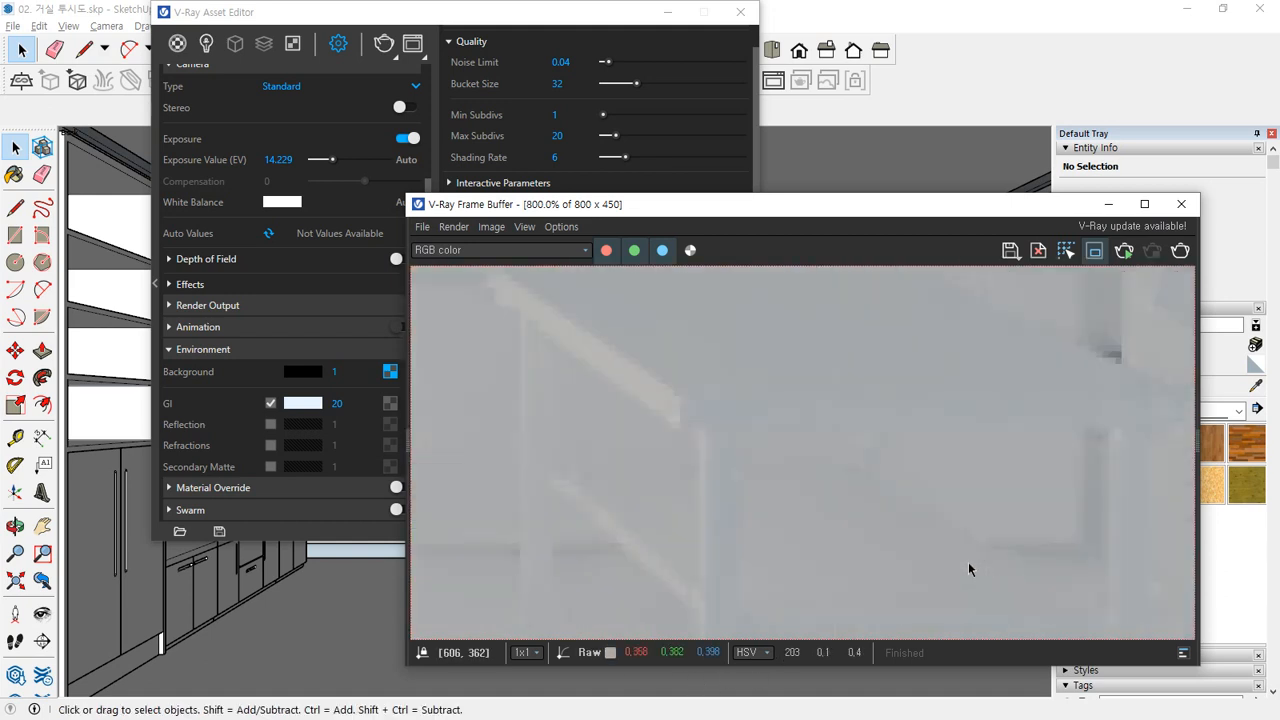
middle_drag(968, 568, 717, 477)
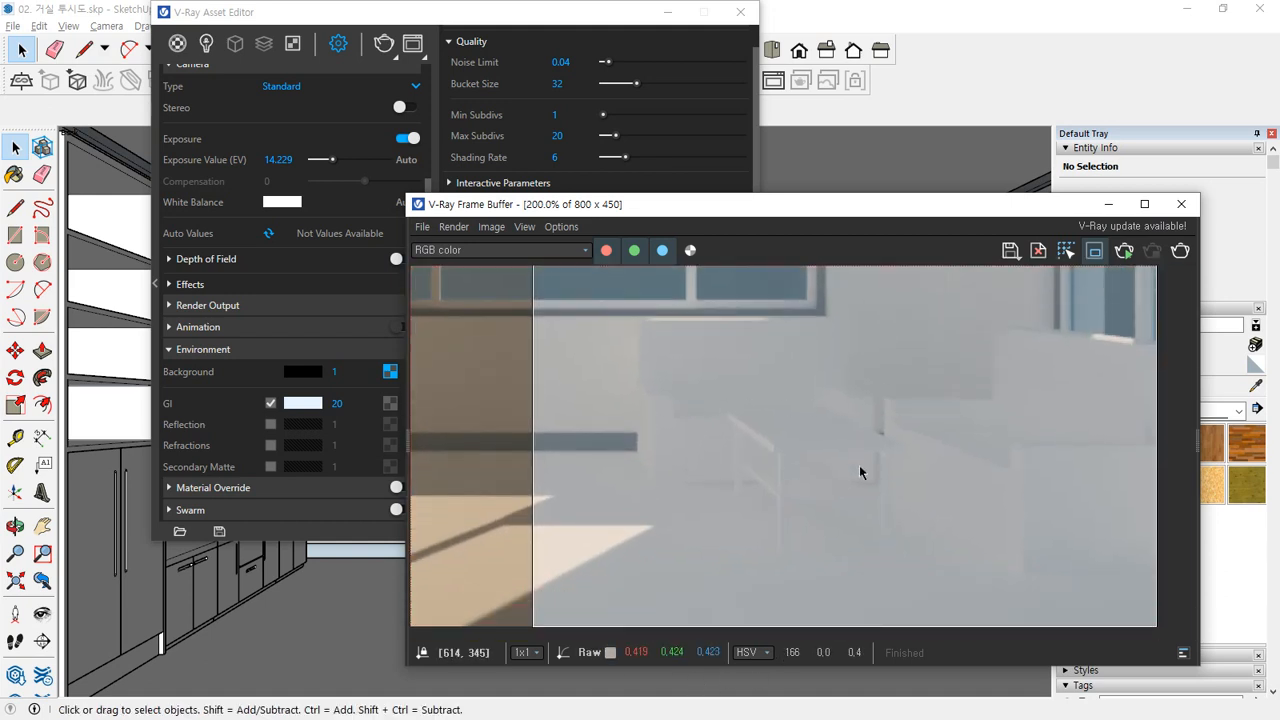
scroll(869, 478, down, 1)
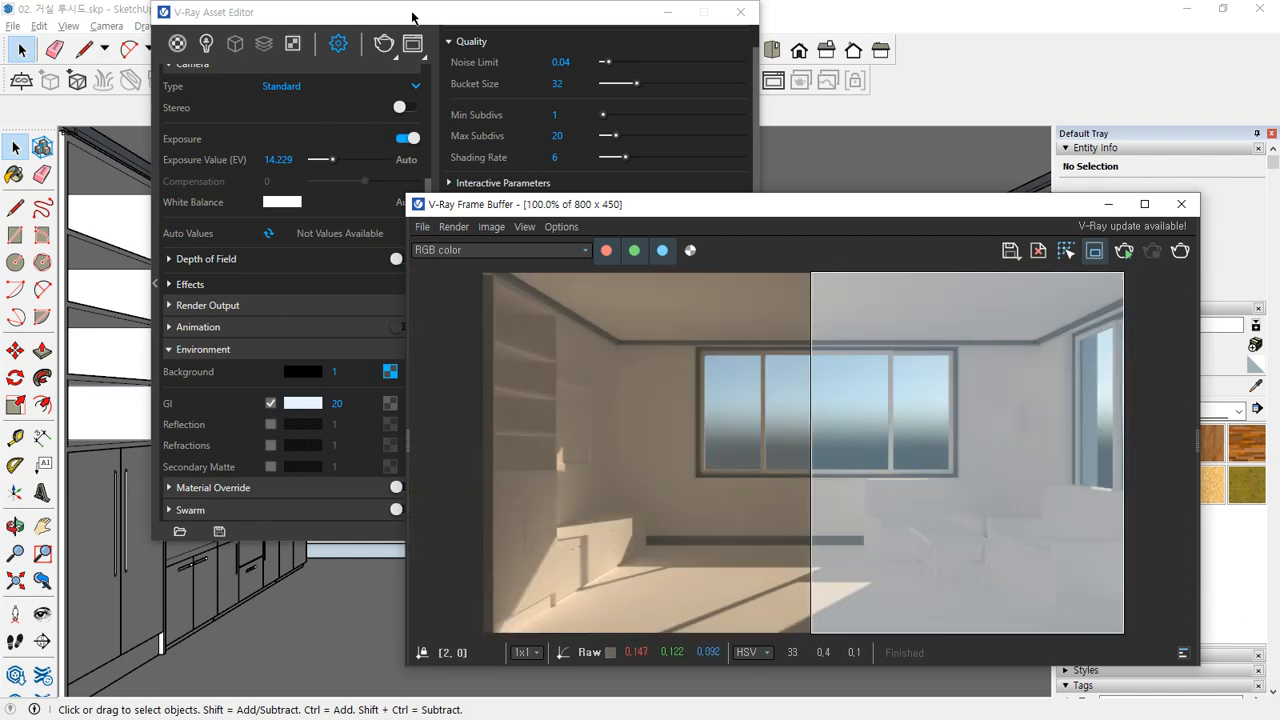
Step: Change the antialiasing filter type to Catmull Rom and render the region again
drag(412, 17, 330, 23)
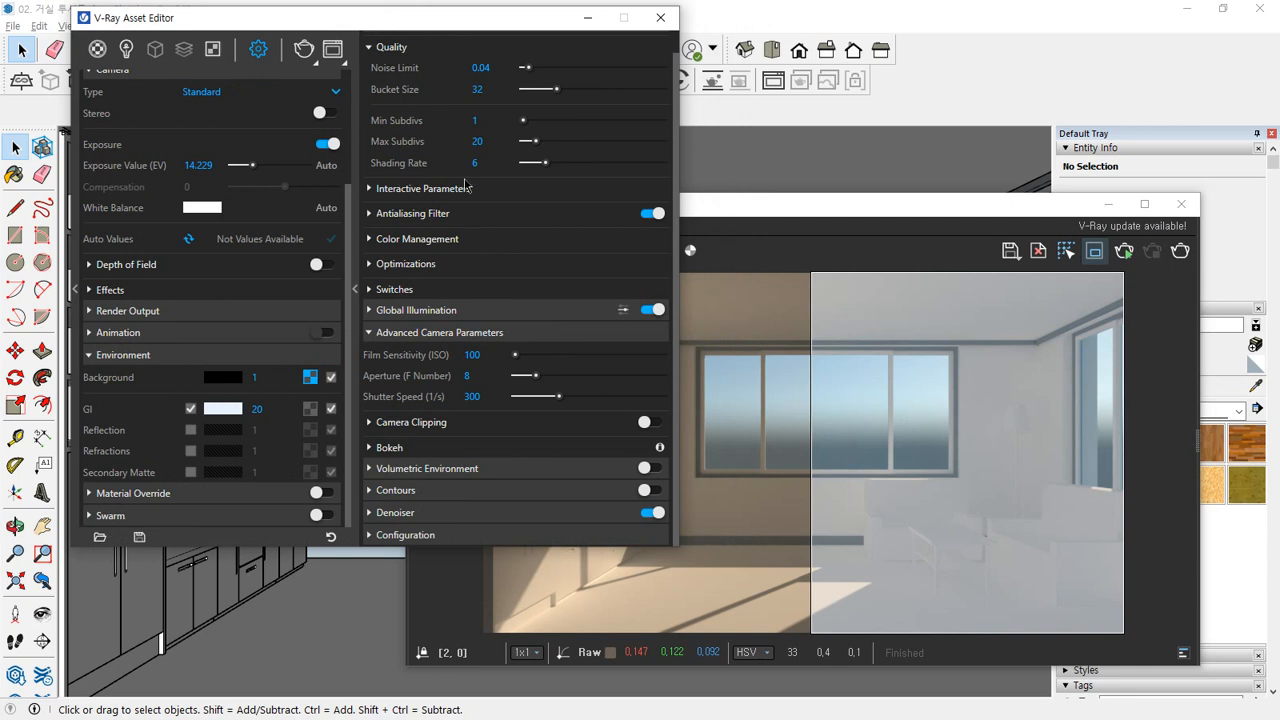
scroll(462, 140, up, 1)
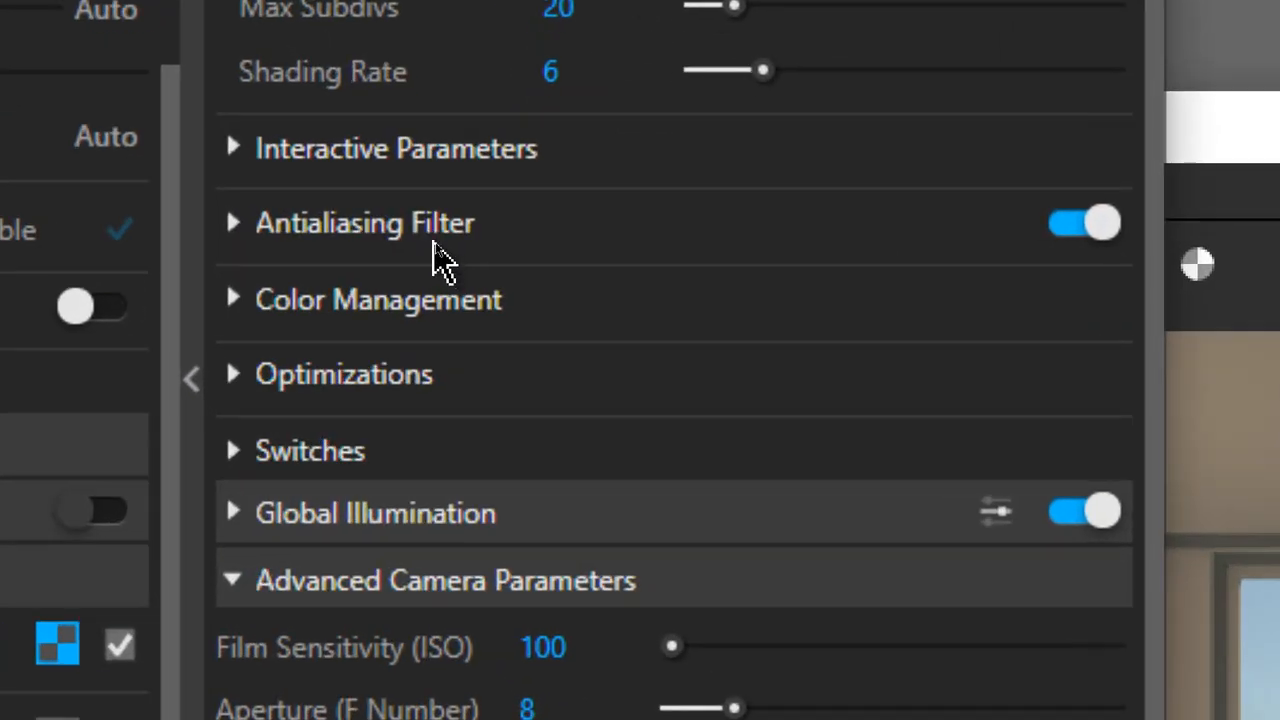
click(345, 243)
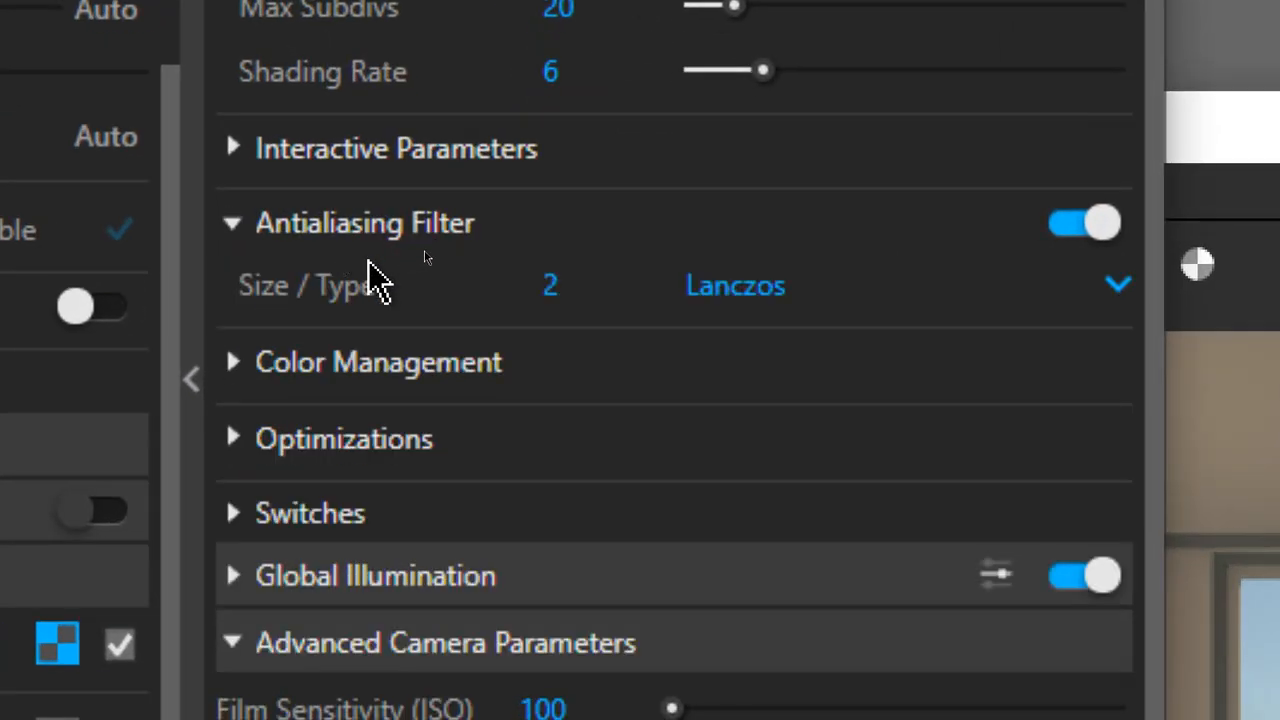
click(856, 295)
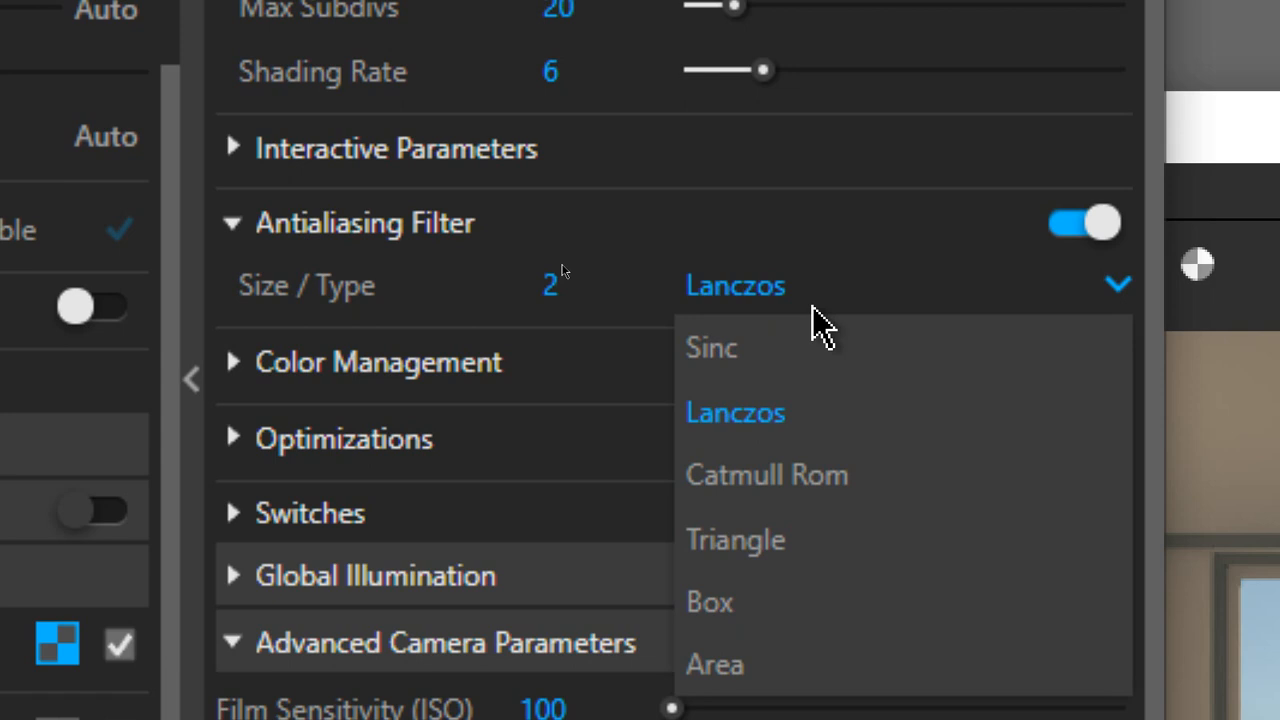
click(796, 494)
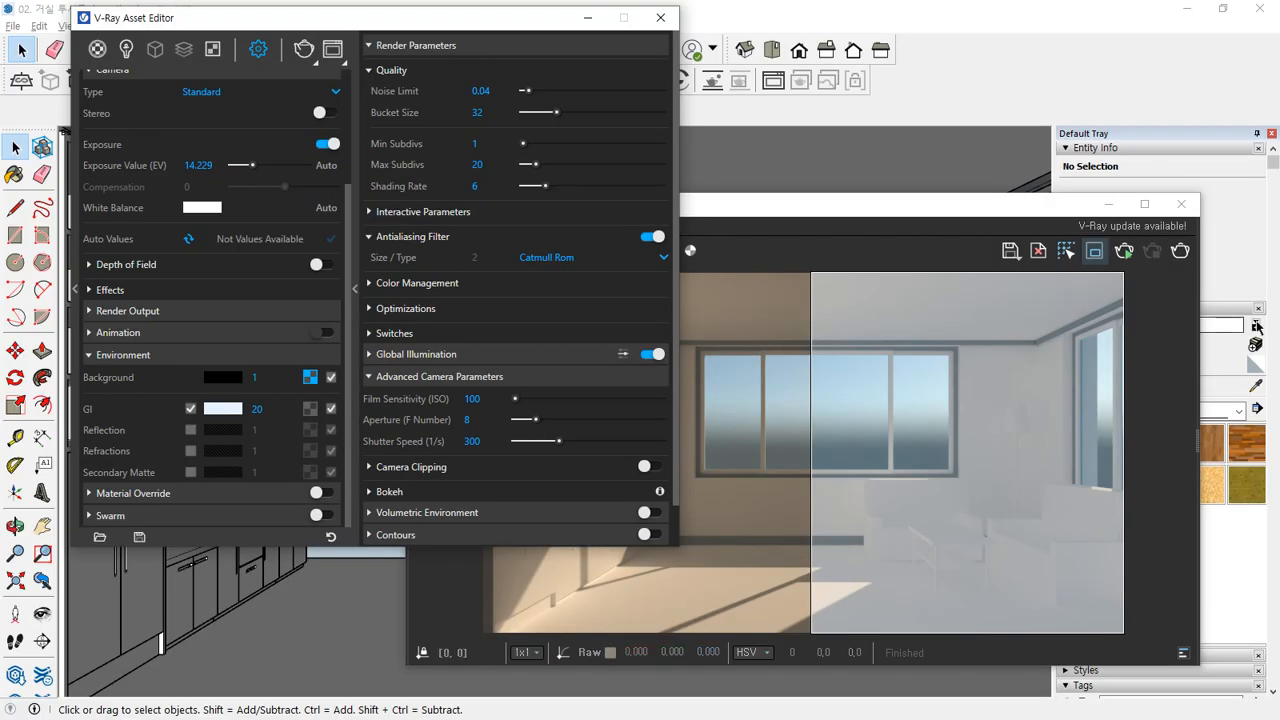
click(1181, 252)
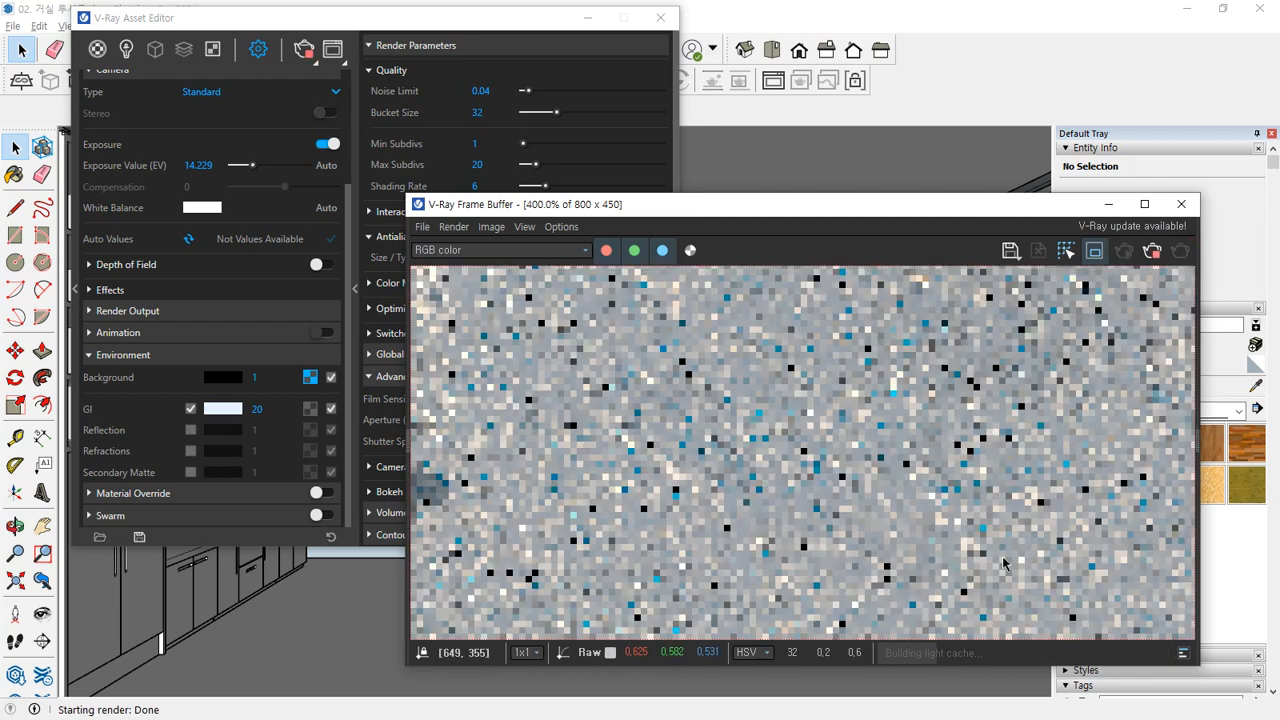
Step: Examine the region render's furniture, ceiling moulding and window edges up close for sharpness and grain
scroll(973, 546, down, 1)
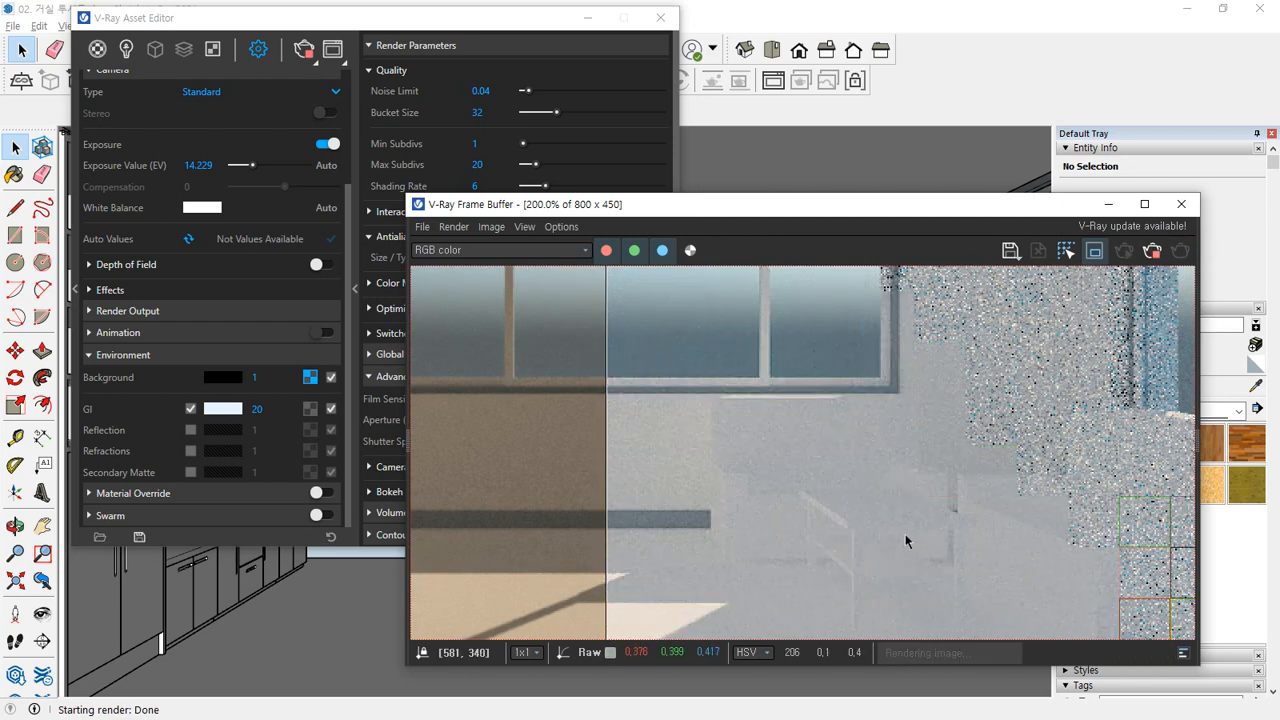
scroll(854, 505, up, 1)
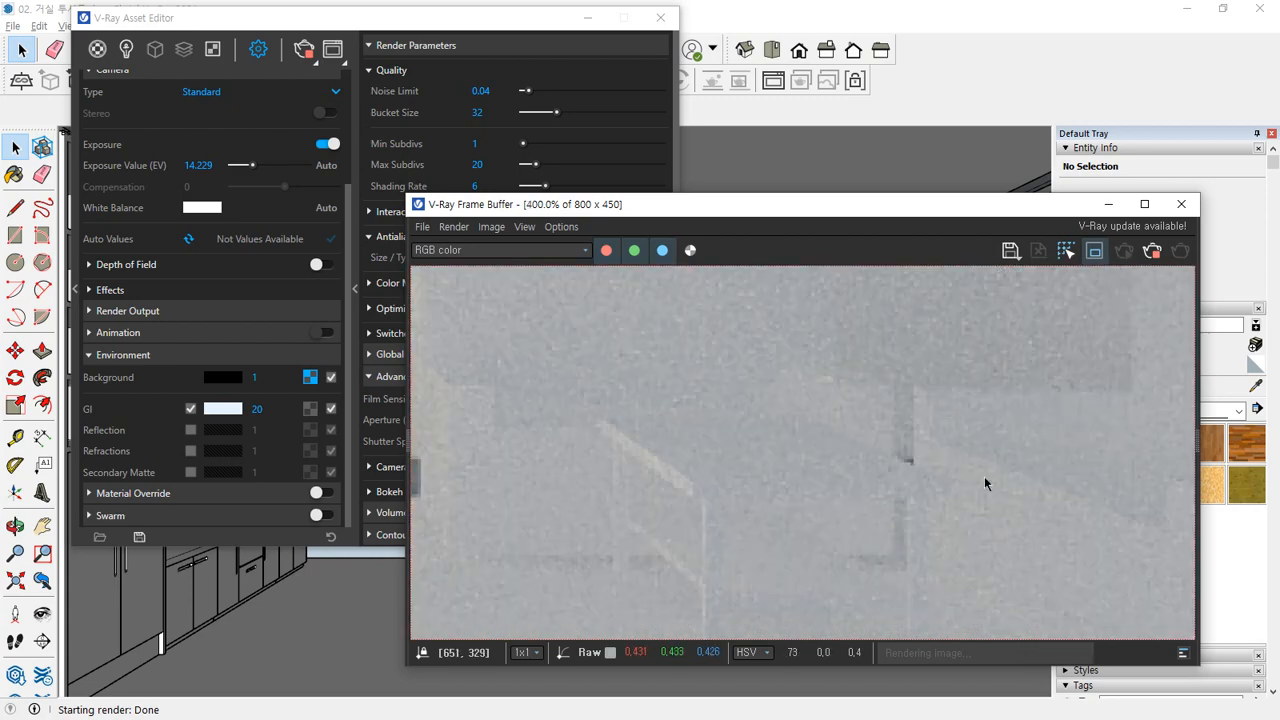
scroll(940, 450, down, 1)
scroll(937, 447, down, 1)
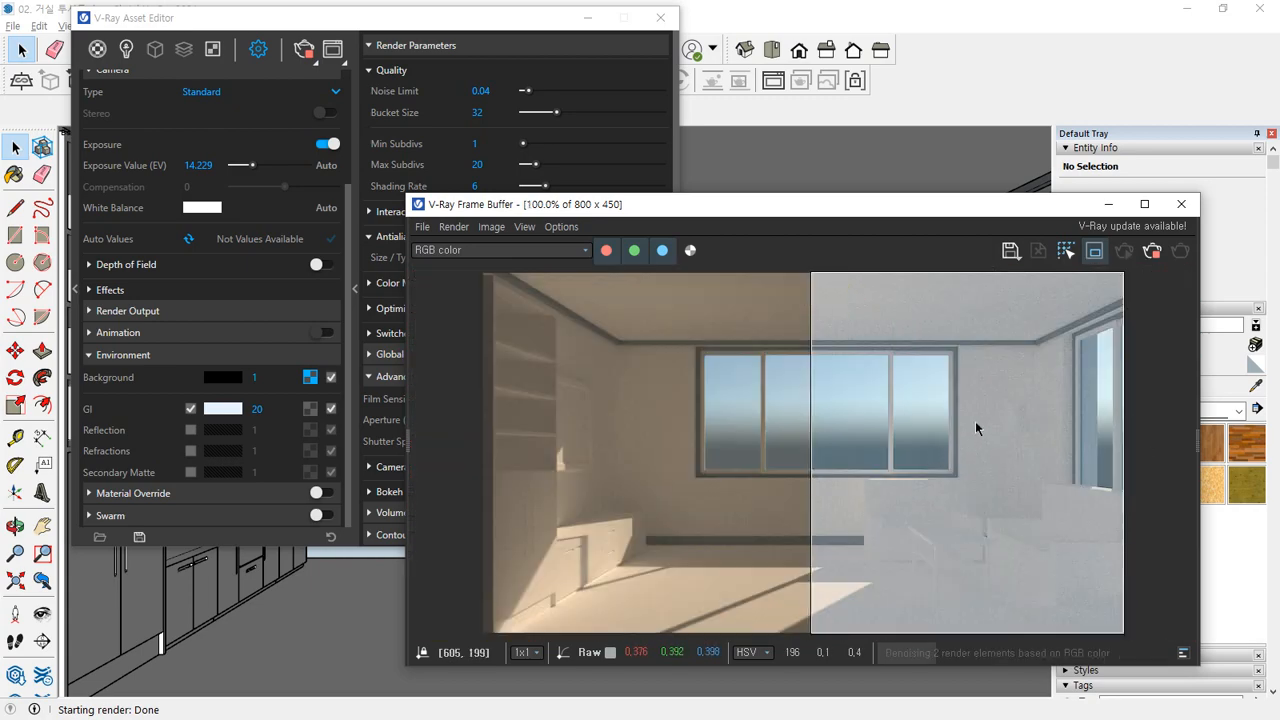
scroll(968, 365, up, 1)
scroll(964, 350, up, 1)
scroll(636, 326, up, 1)
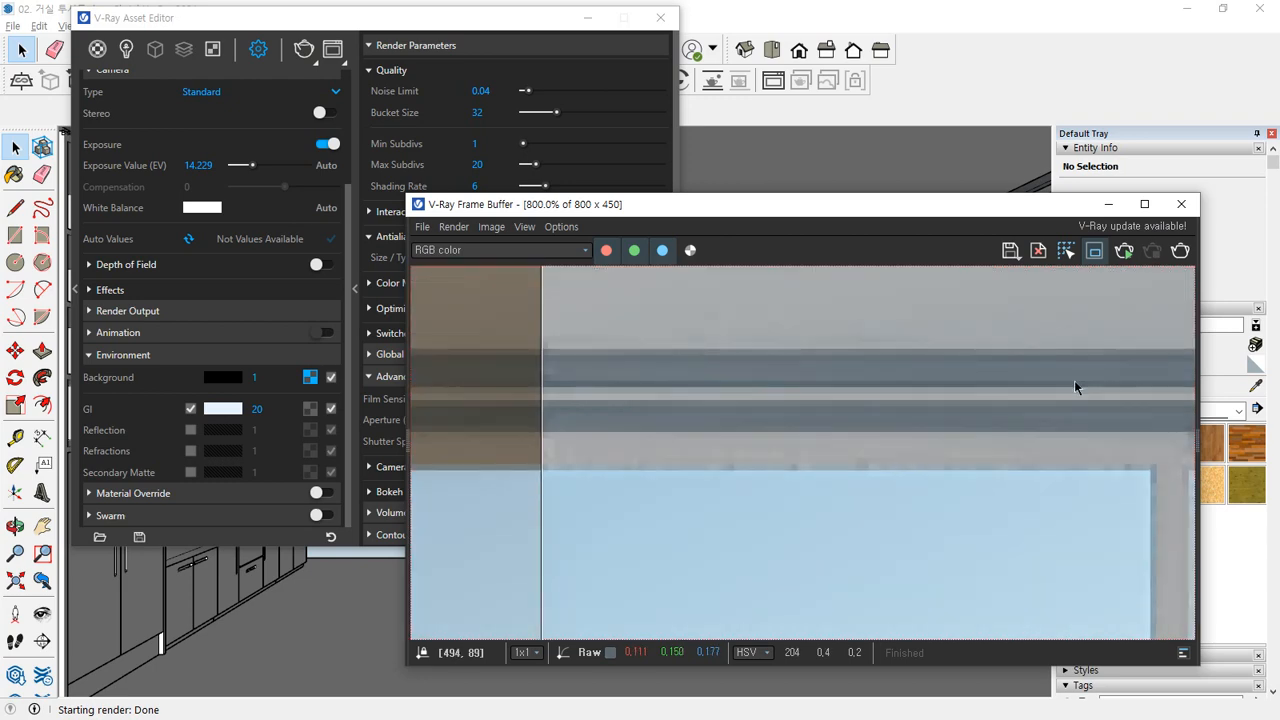
scroll(655, 398, up, 1)
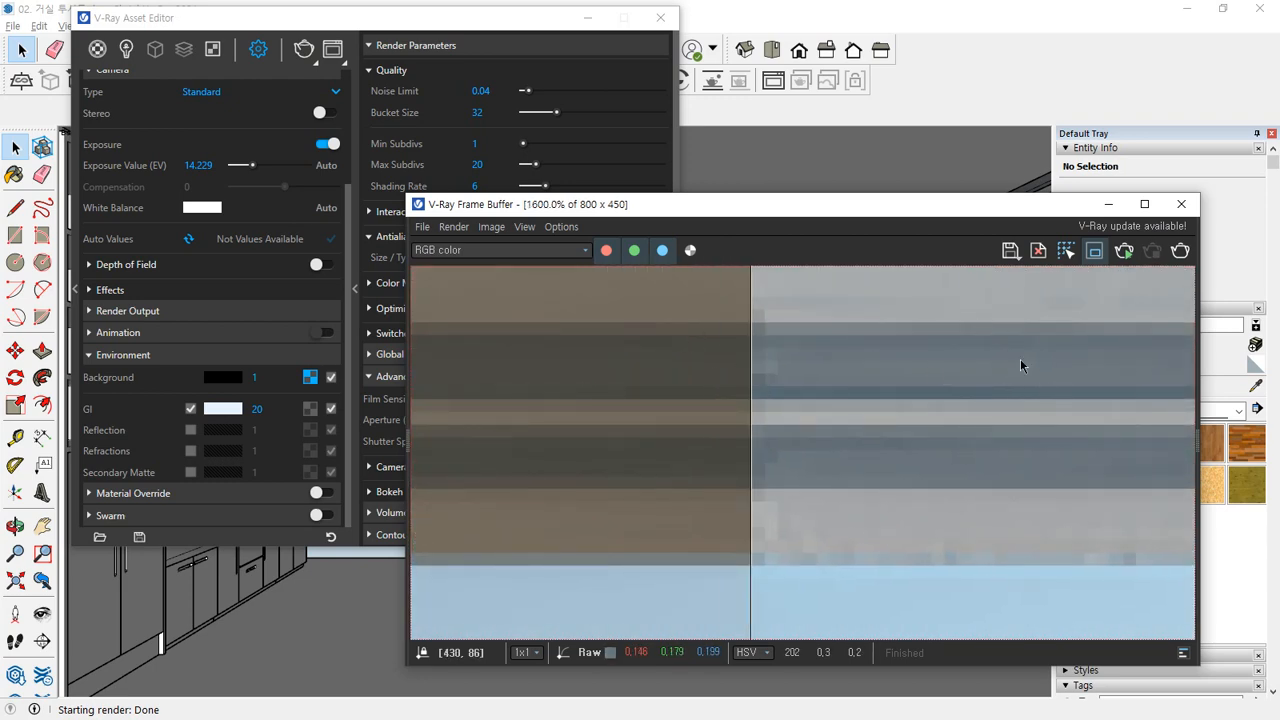
scroll(1028, 408, down, 1)
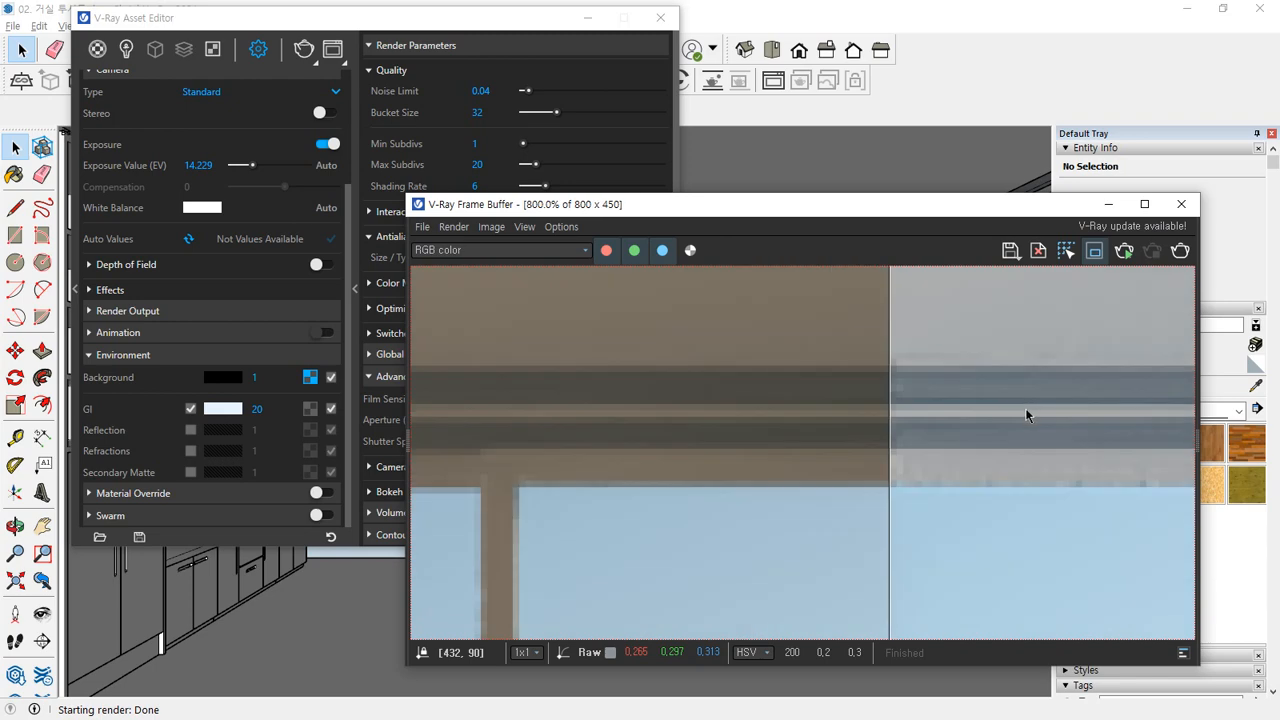
scroll(1025, 408, down, 1)
scroll(1031, 410, down, 1)
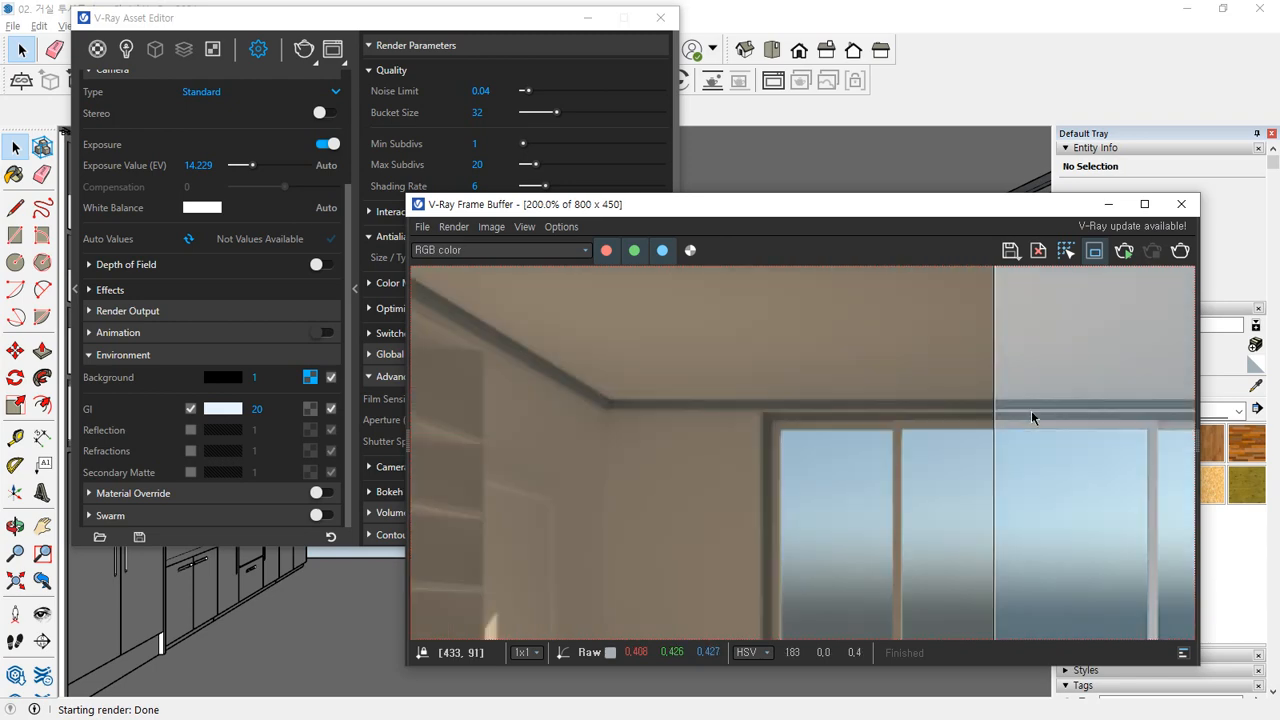
Step: Enable Ambient Occlusion in the advanced Global Illumination settings
click(413, 12)
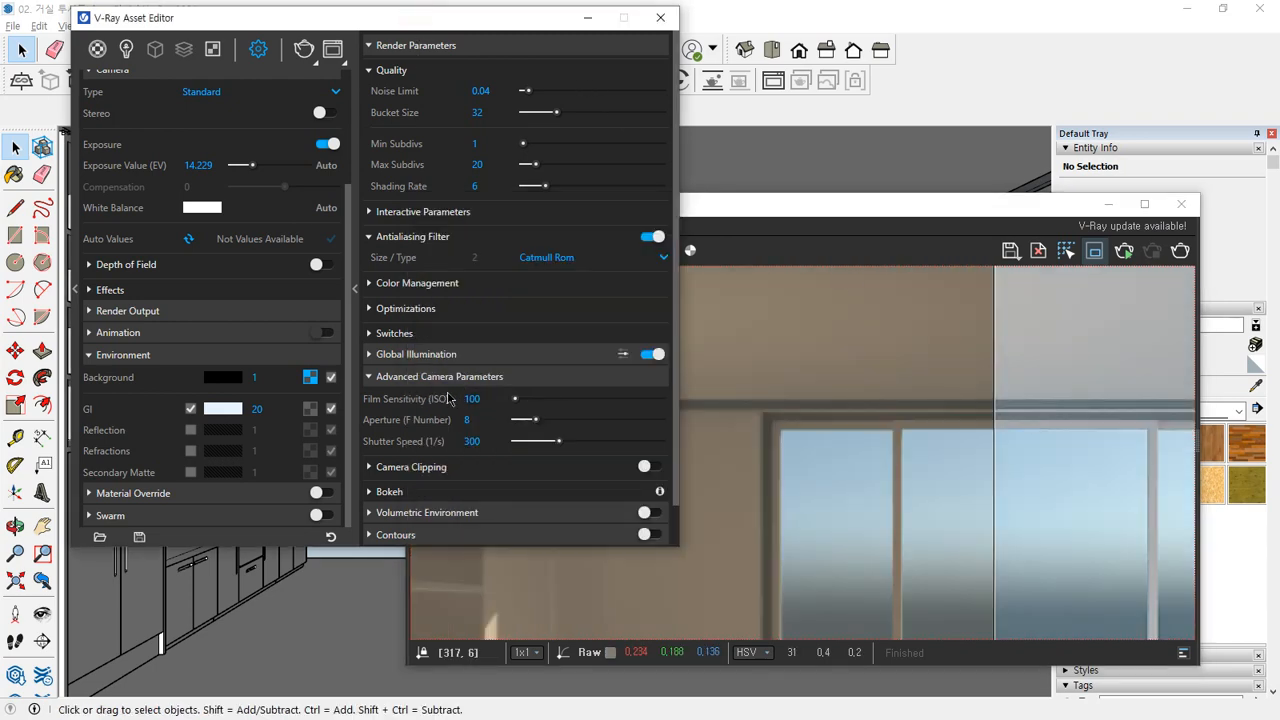
click(369, 355)
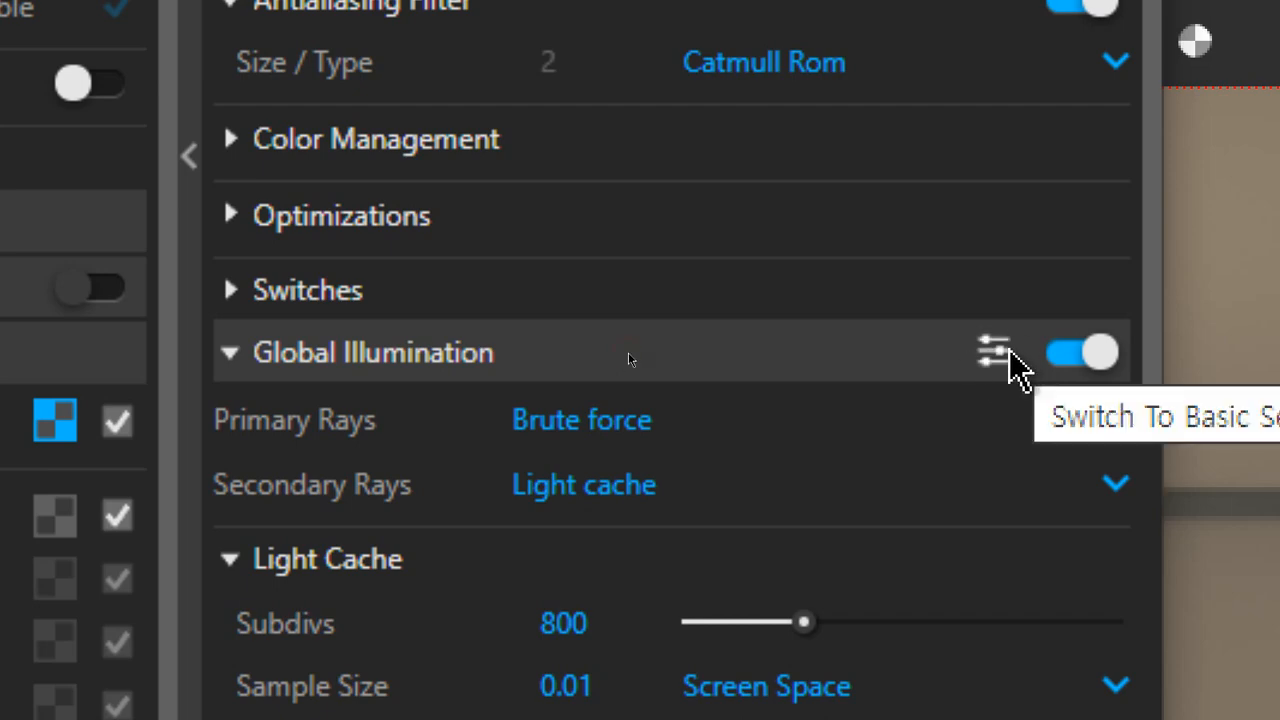
scroll(780, 477, down, 3)
scroll(778, 472, down, 6)
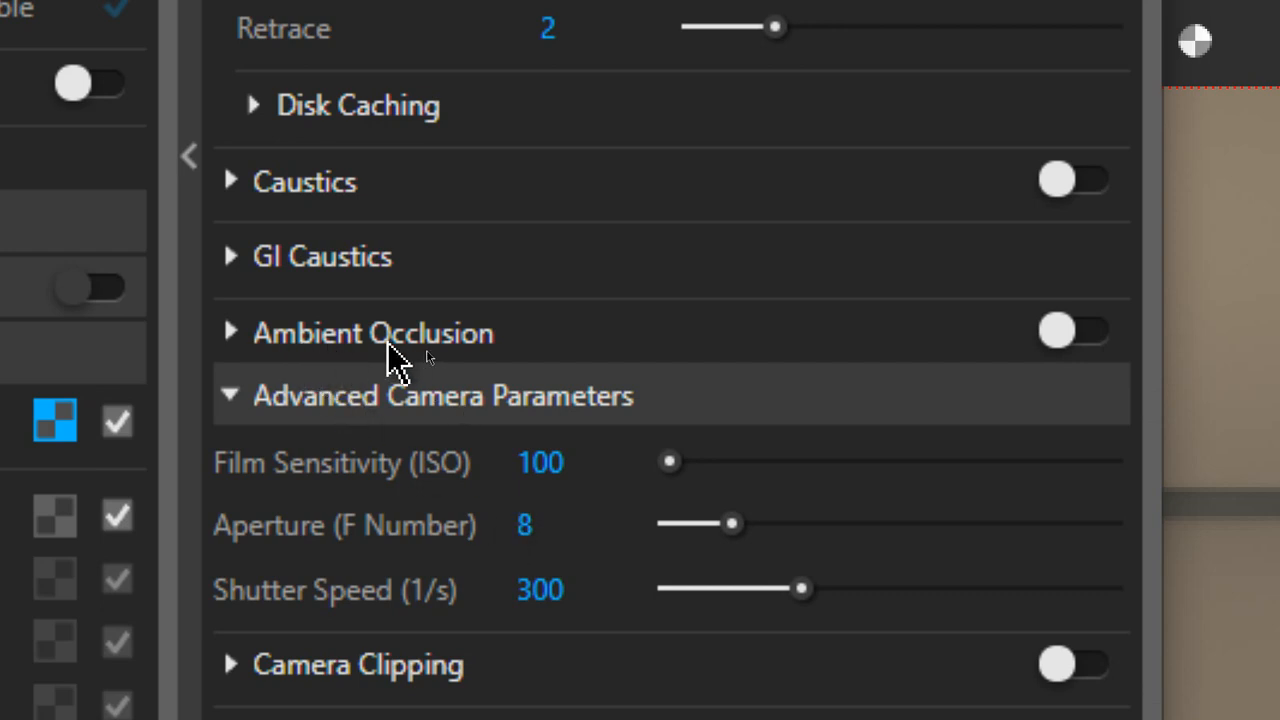
click(1057, 340)
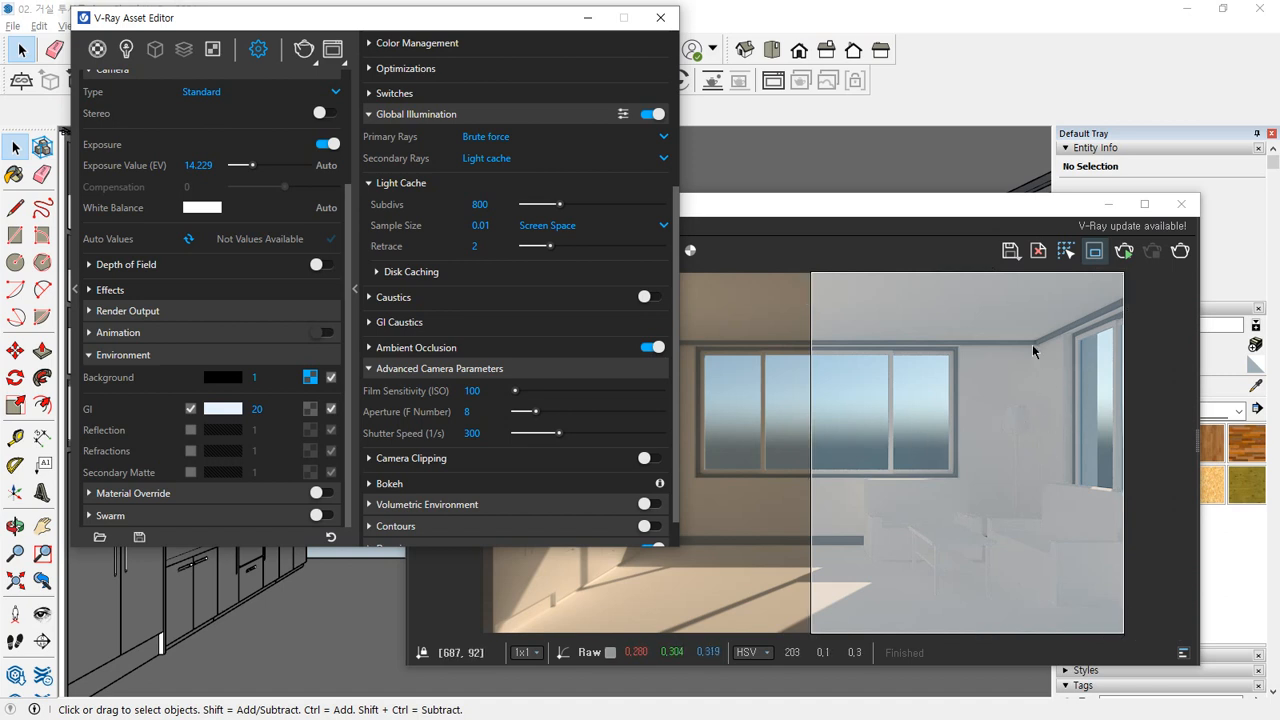
drag(1032, 342, 1032, 521)
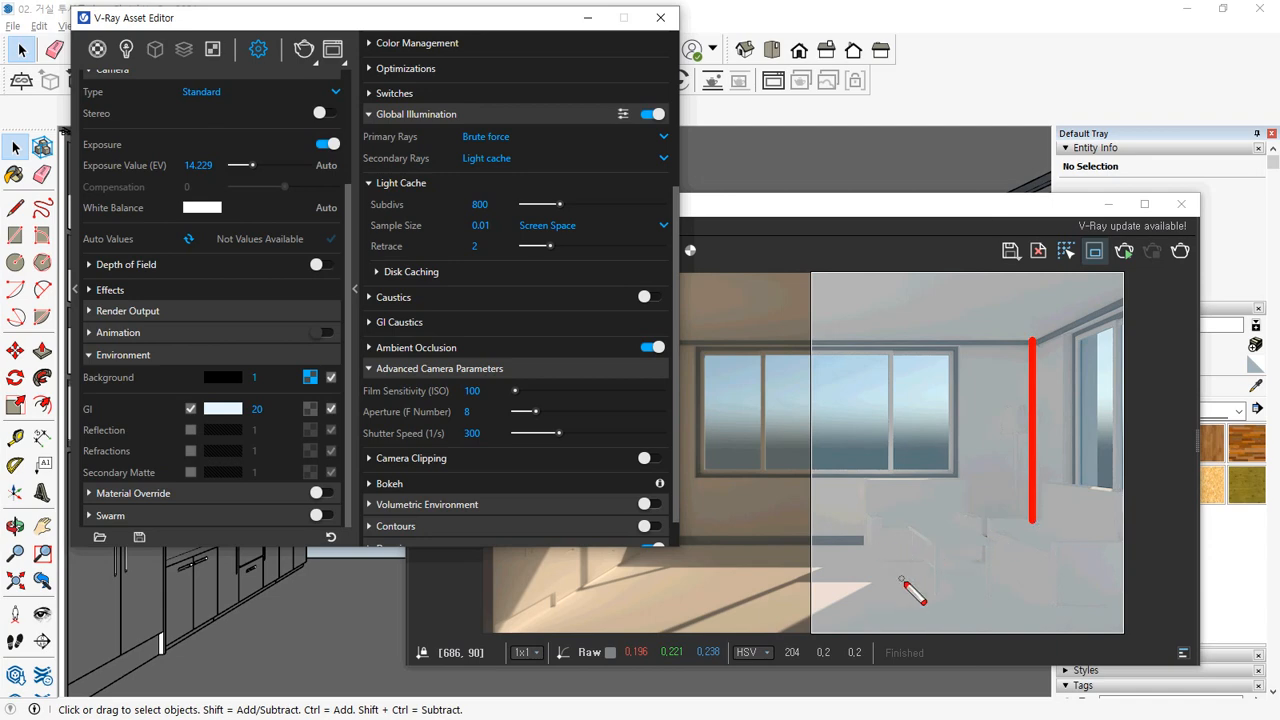
mouse_move(906, 588)
mouse_down()
mouse_move(863, 478)
mouse_move(1038, 505)
mouse_move(1112, 620)
mouse_move(938, 566)
mouse_up()
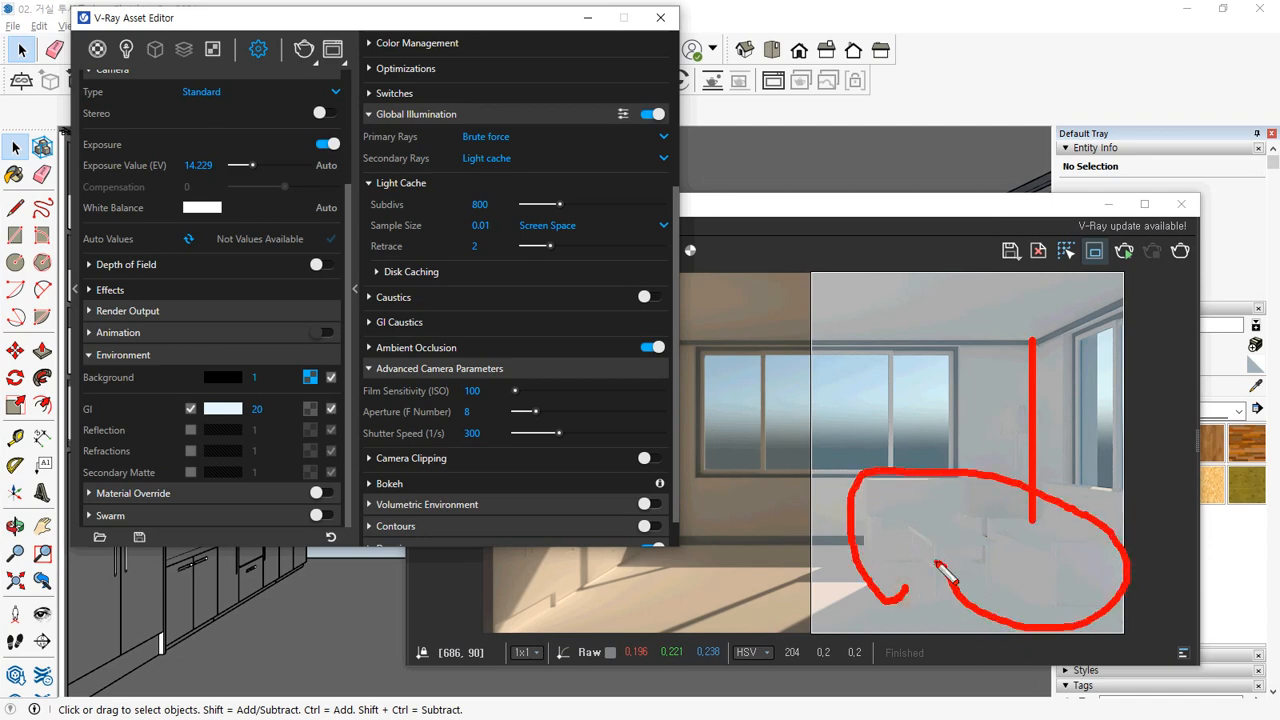
key(Escape)
Step: Render the region again with ambient occlusion, comparing the sofas and table up close and in the full image
scroll(1020, 572, up, 1)
middle_drag(1065, 551, 1022, 482)
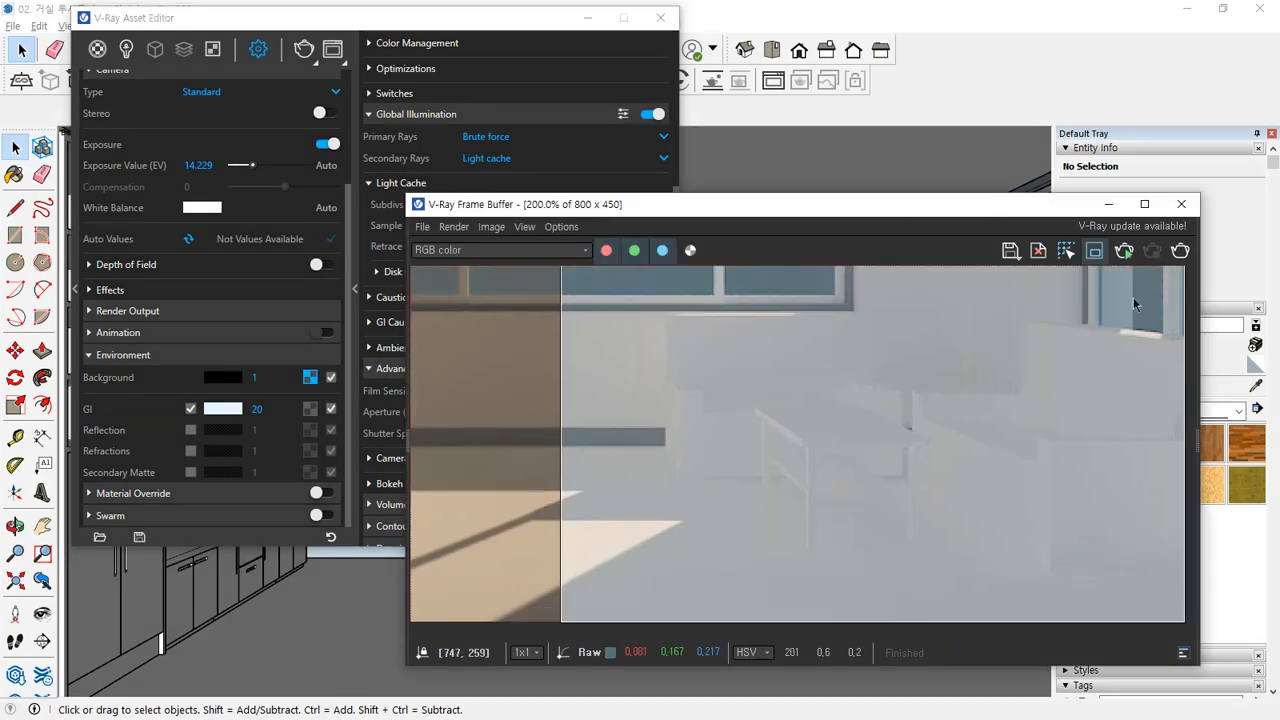
click(1180, 252)
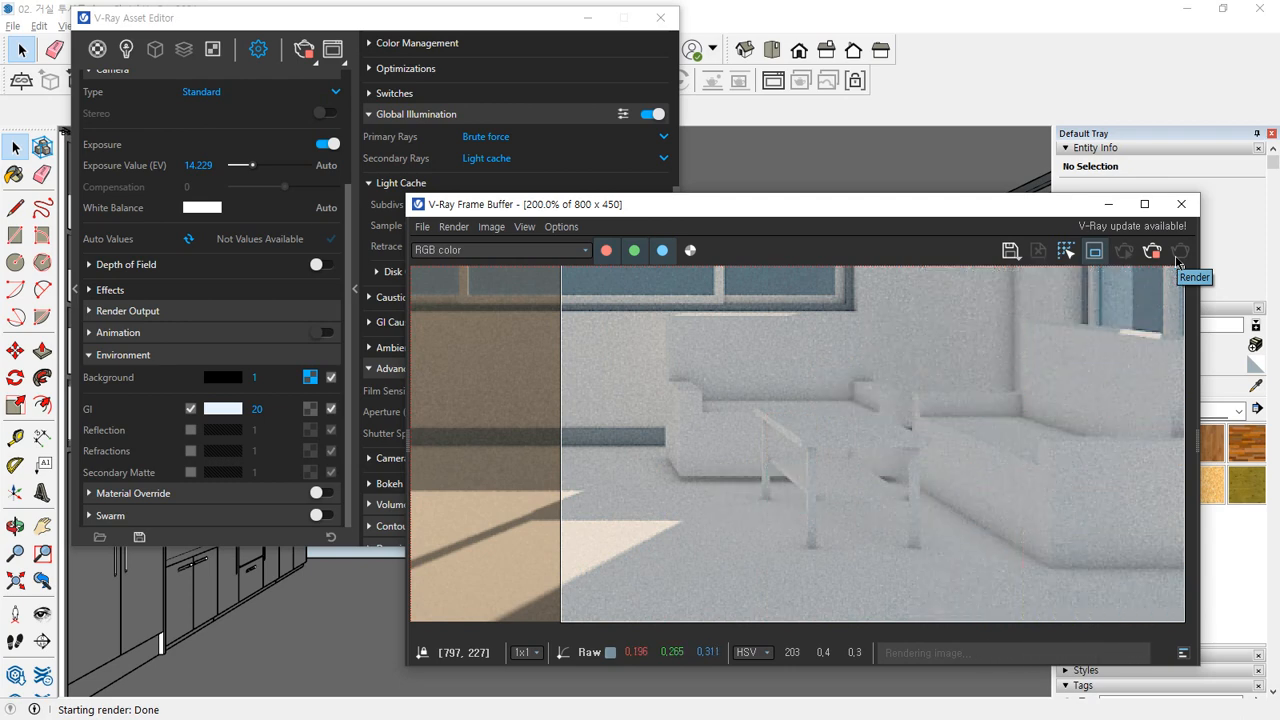
scroll(1149, 358, down, 2)
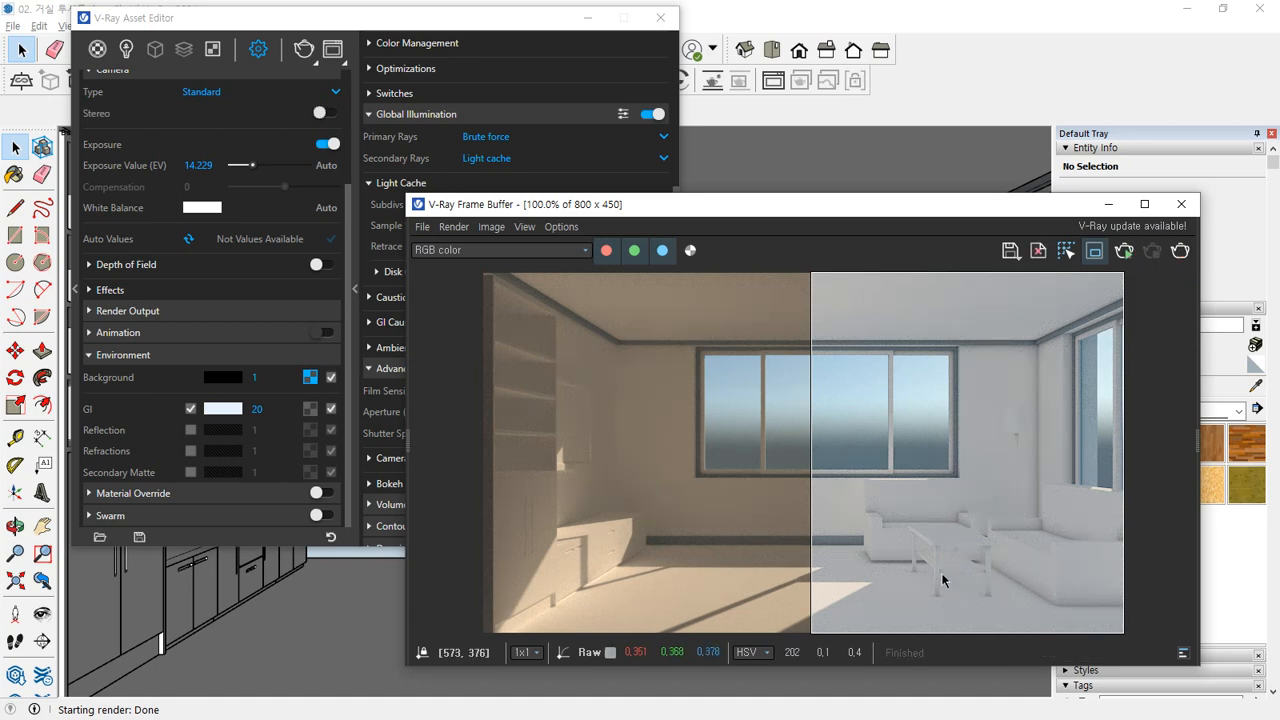
Step: Set the environment GI intensity to 1, switch the camera's Exposure Value to Auto and re-render the region
drag(444, 29, 400, 29)
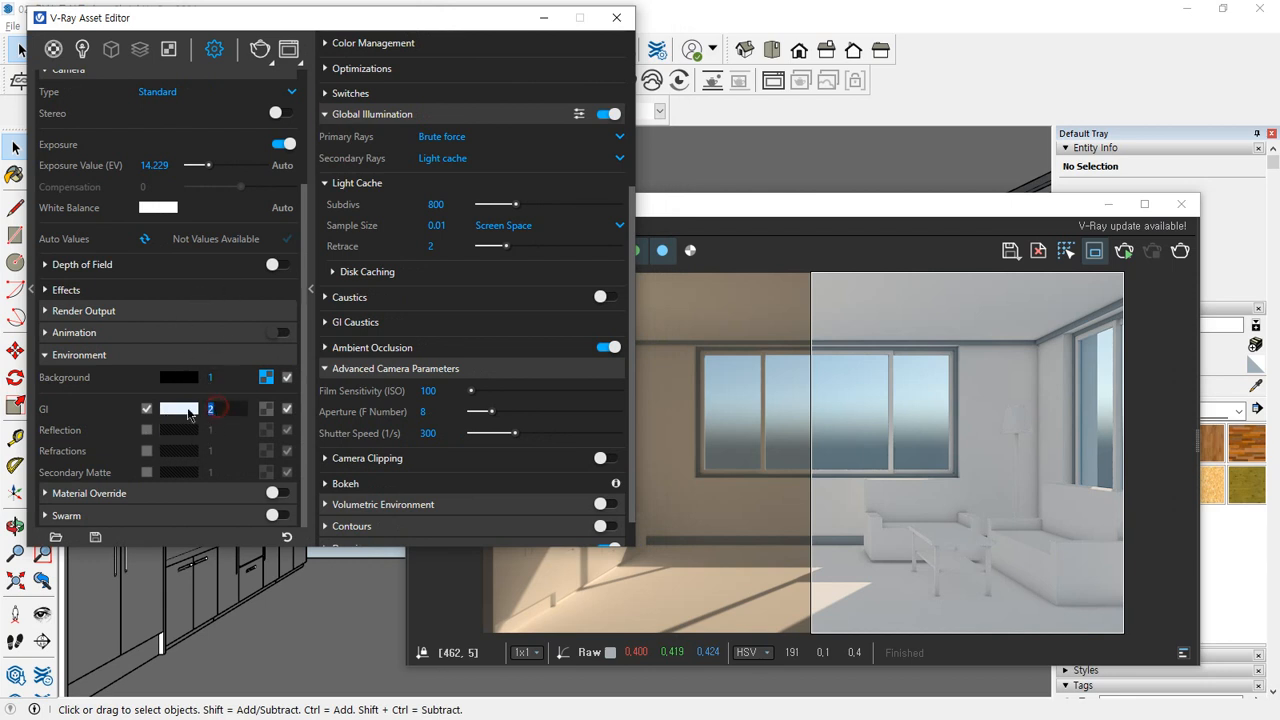
scroll(140, 315, up, 2)
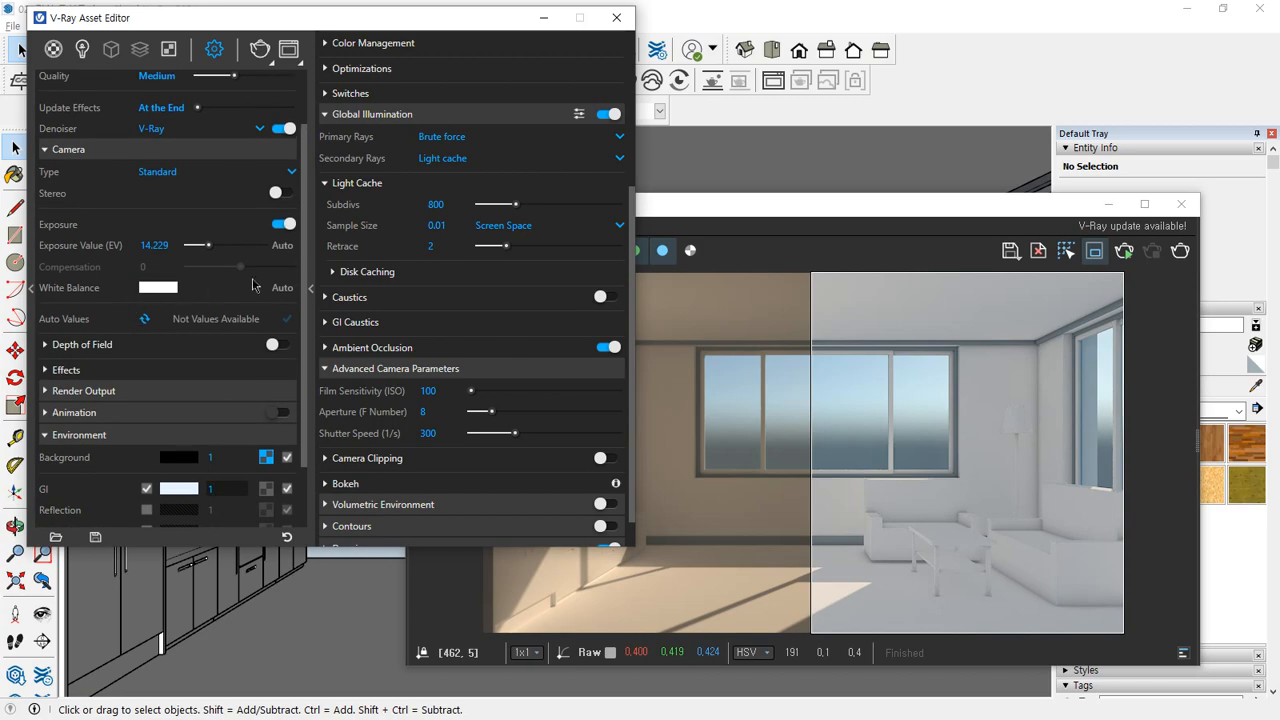
click(283, 246)
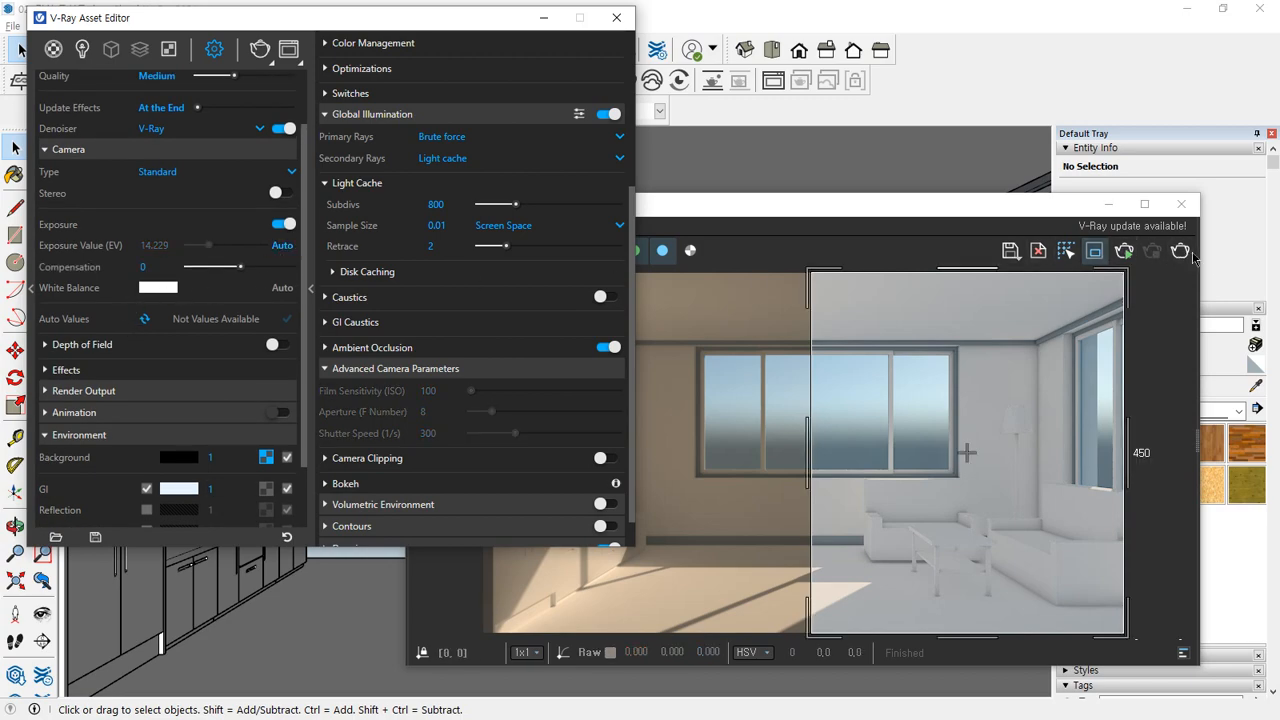
click(1180, 251)
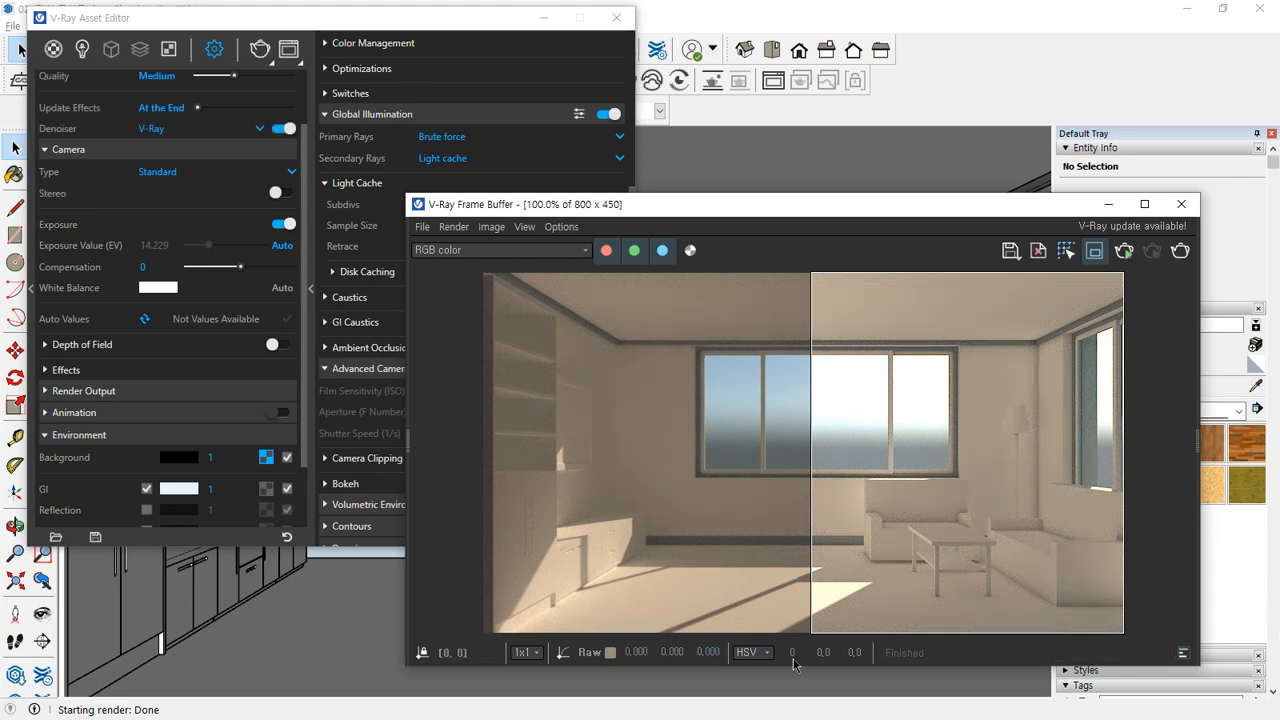
Step: Examine the region render's sofas, table and window up close
scroll(814, 540, up, 1)
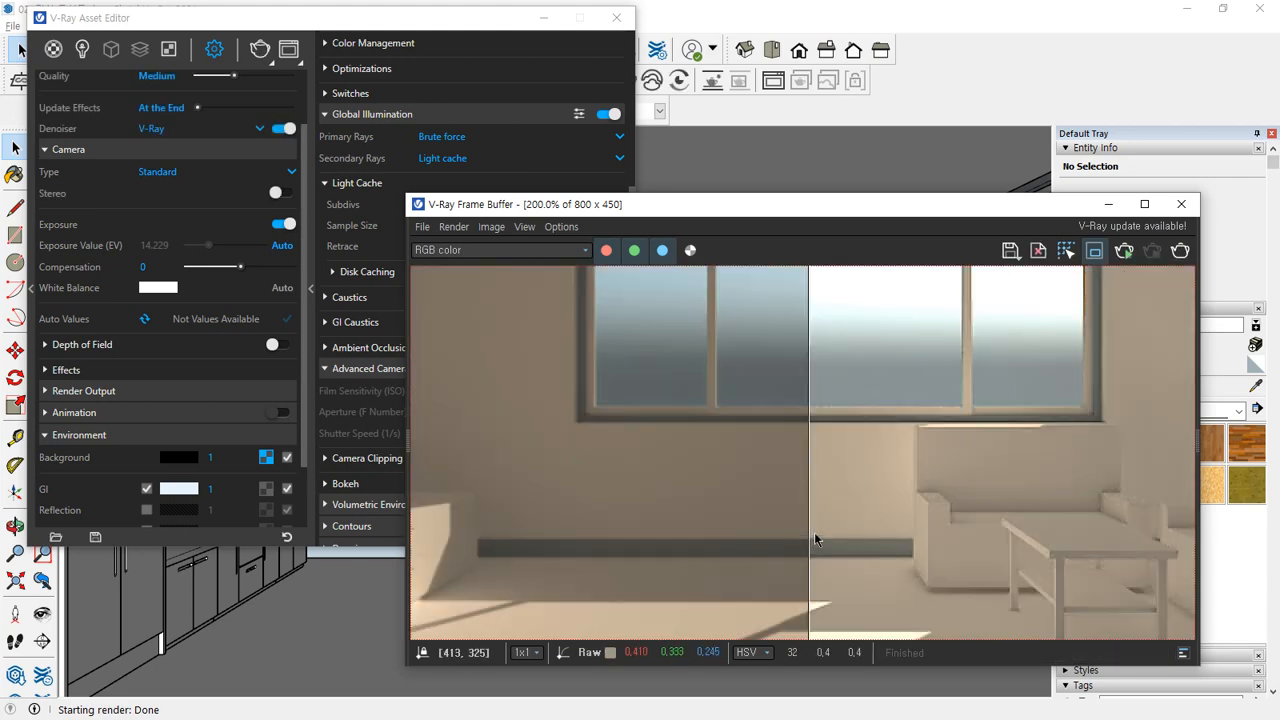
middle_drag(955, 524, 718, 515)
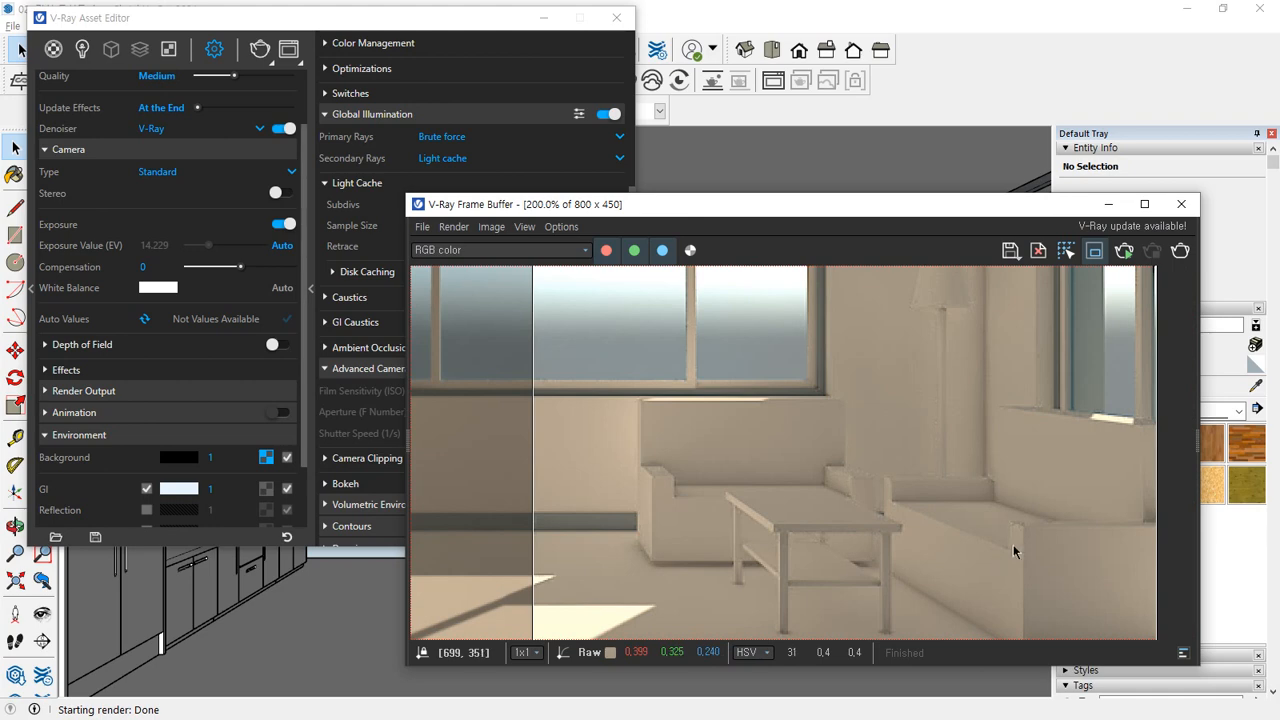
middle_drag(1037, 533, 977, 465)
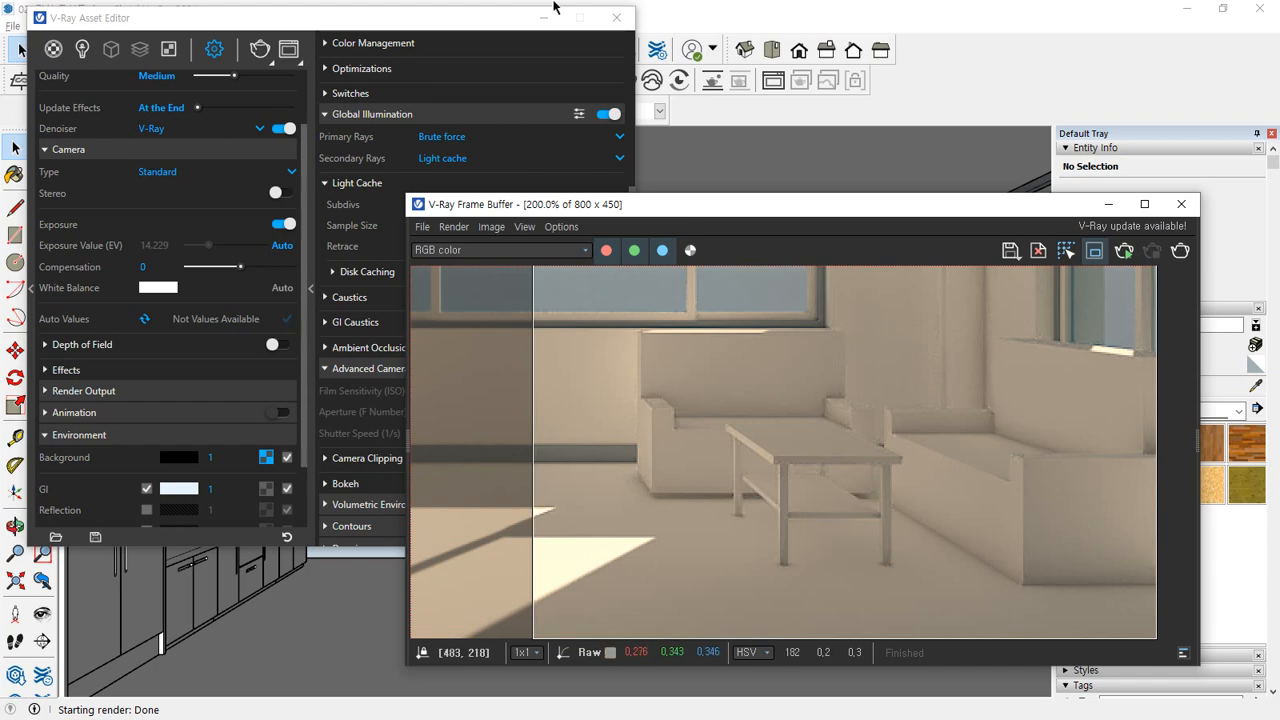
Step: Set the Global Illumination primary rays to Irradiance map in the V-Ray render settings
click(433, 25)
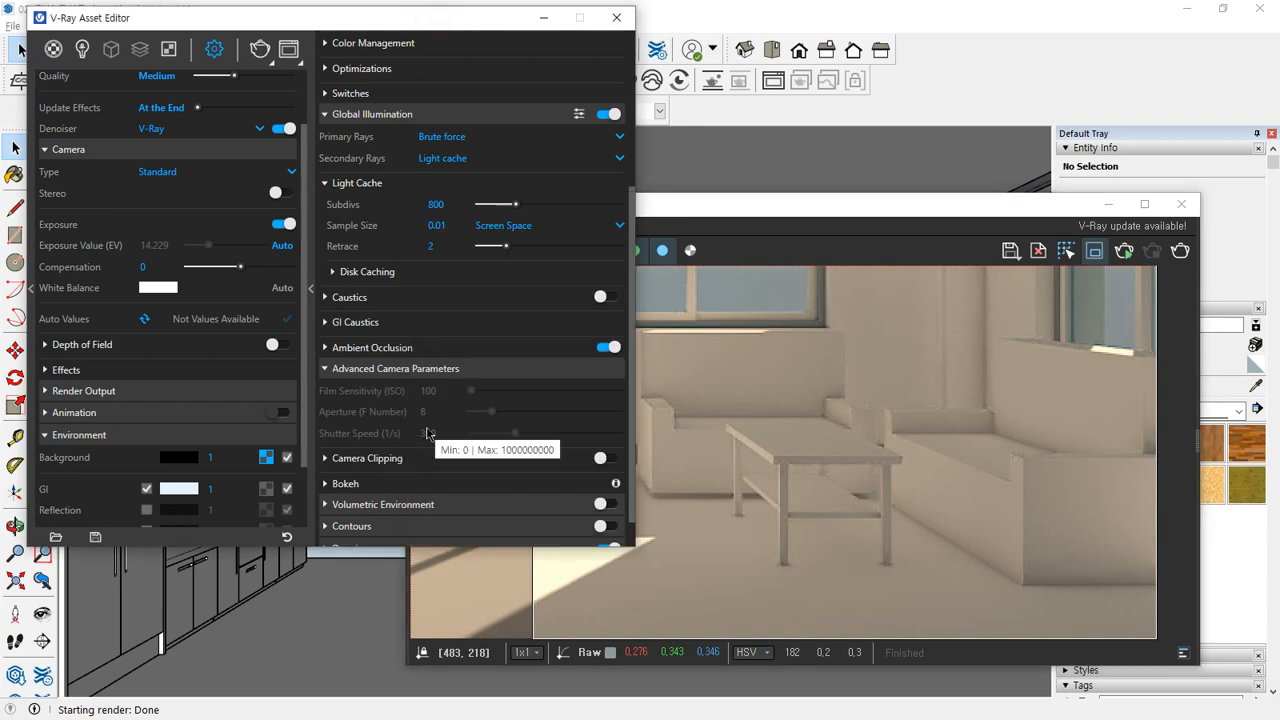
scroll(428, 433, down, 1)
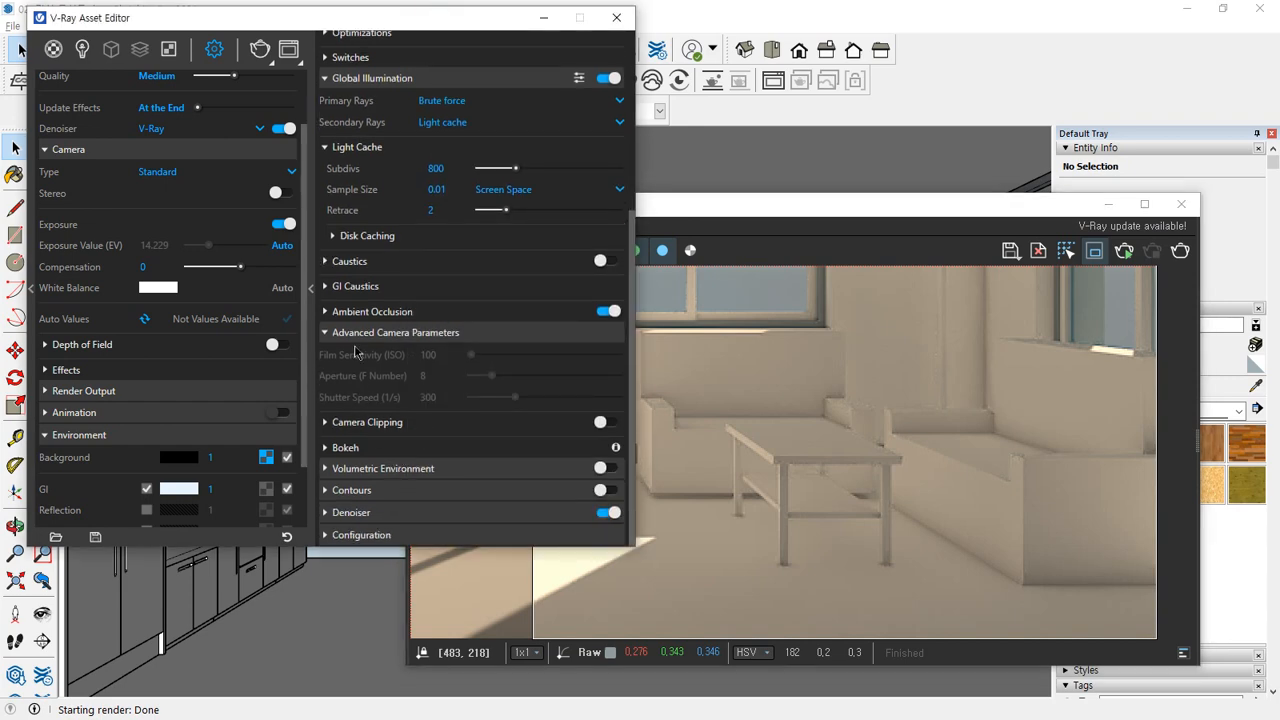
scroll(418, 325, up, 1)
scroll(426, 270, down, 1)
scroll(453, 143, up, 2)
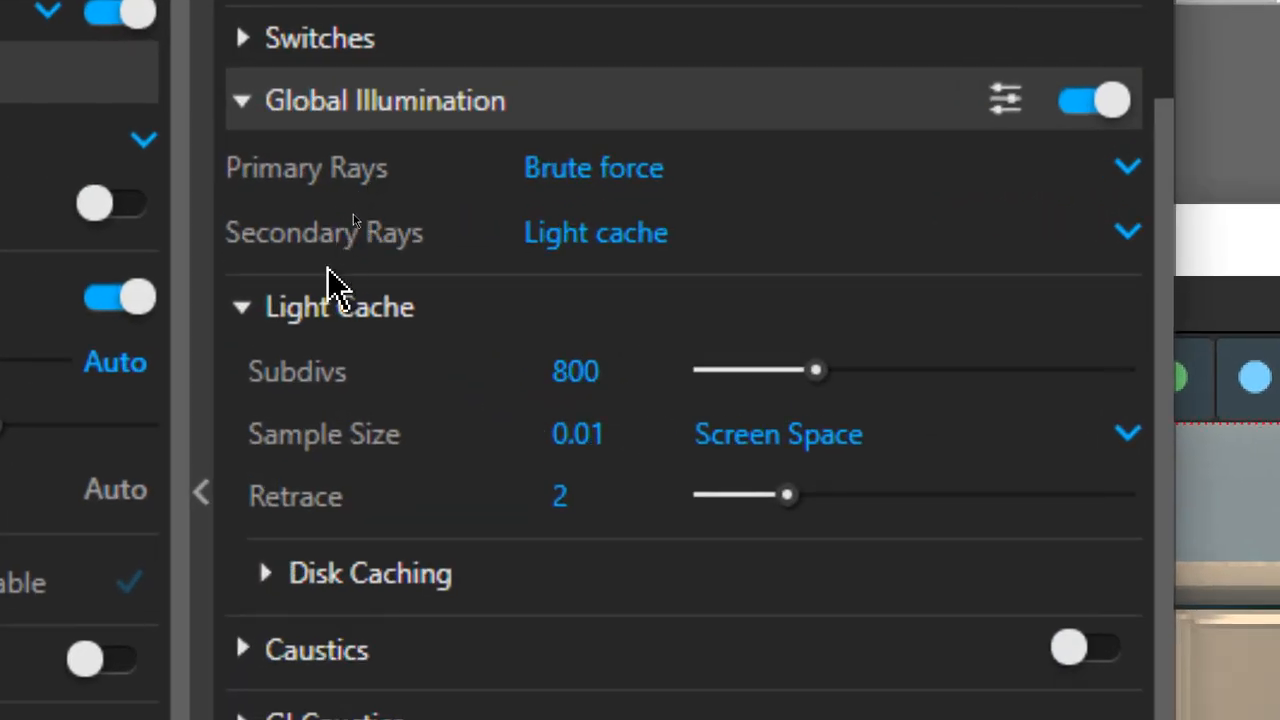
click(800, 177)
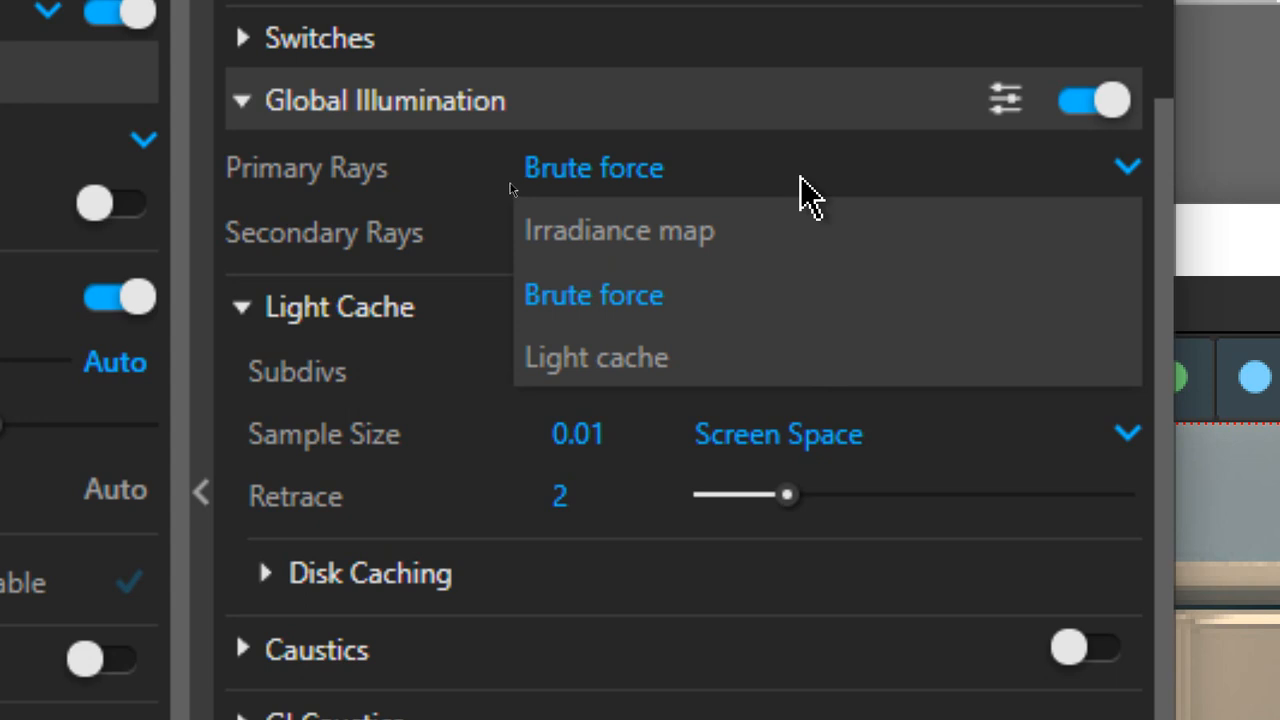
click(776, 250)
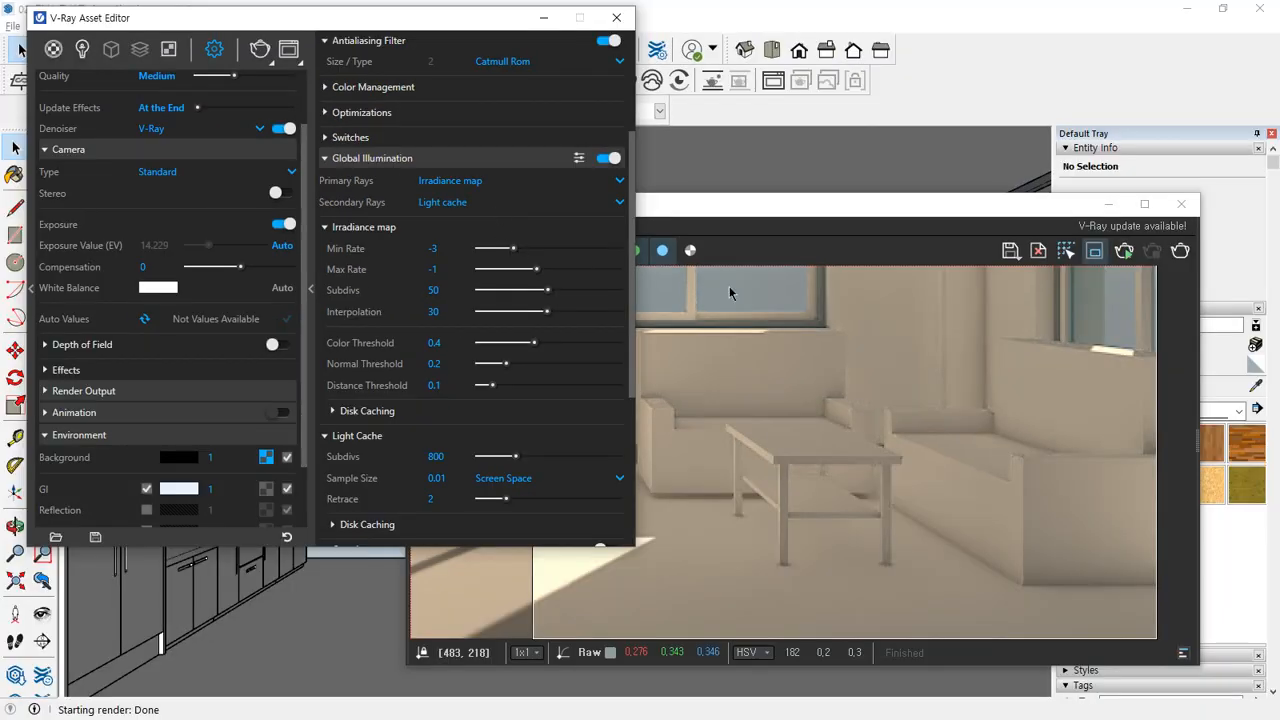
Step: Render the whole living room with region rendering off, and close the frame buffer
click(914, 308)
scroll(1142, 308, down, 2)
scroll(977, 350, up, 1)
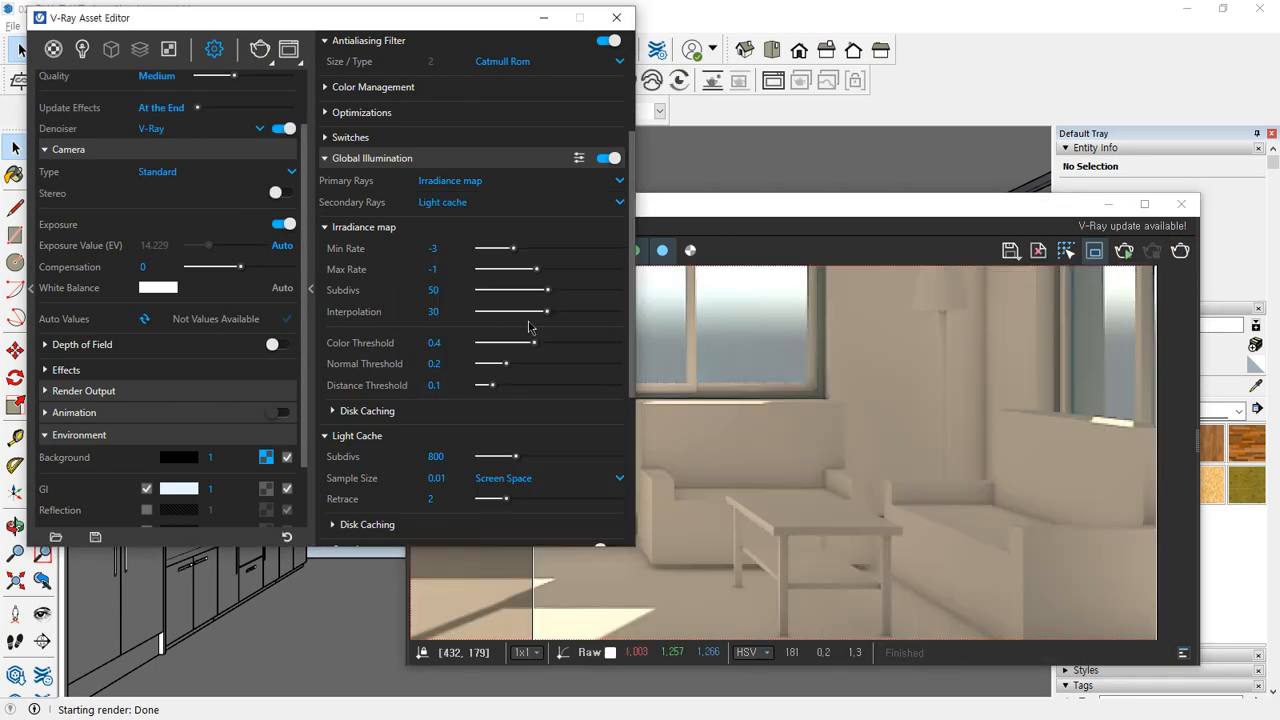
scroll(525, 322, down, 2)
scroll(525, 327, down, 4)
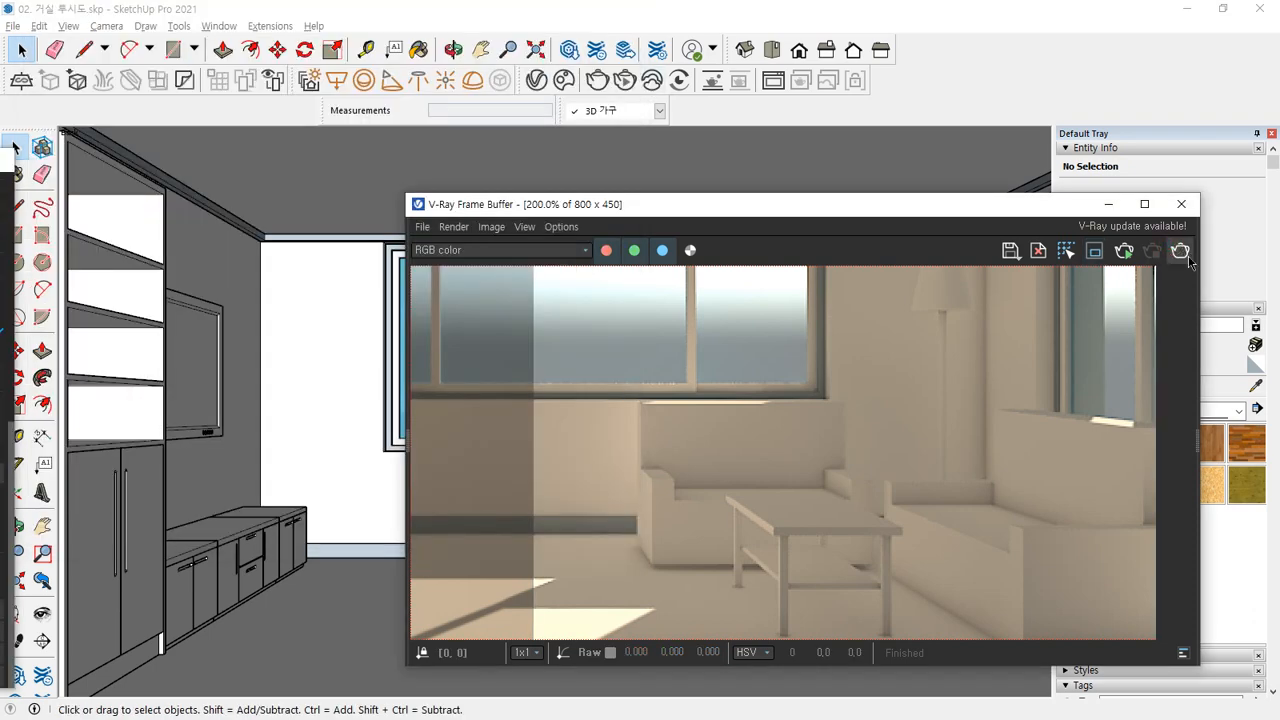
click(1182, 252)
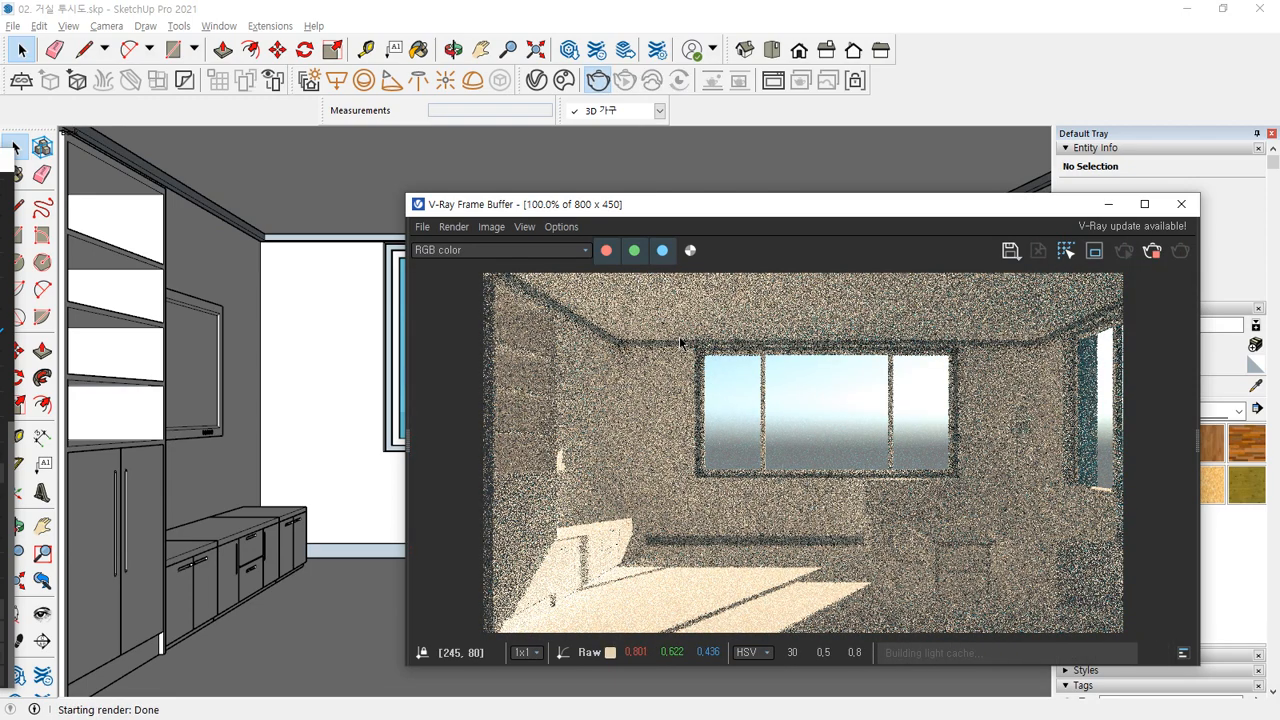
click(1183, 204)
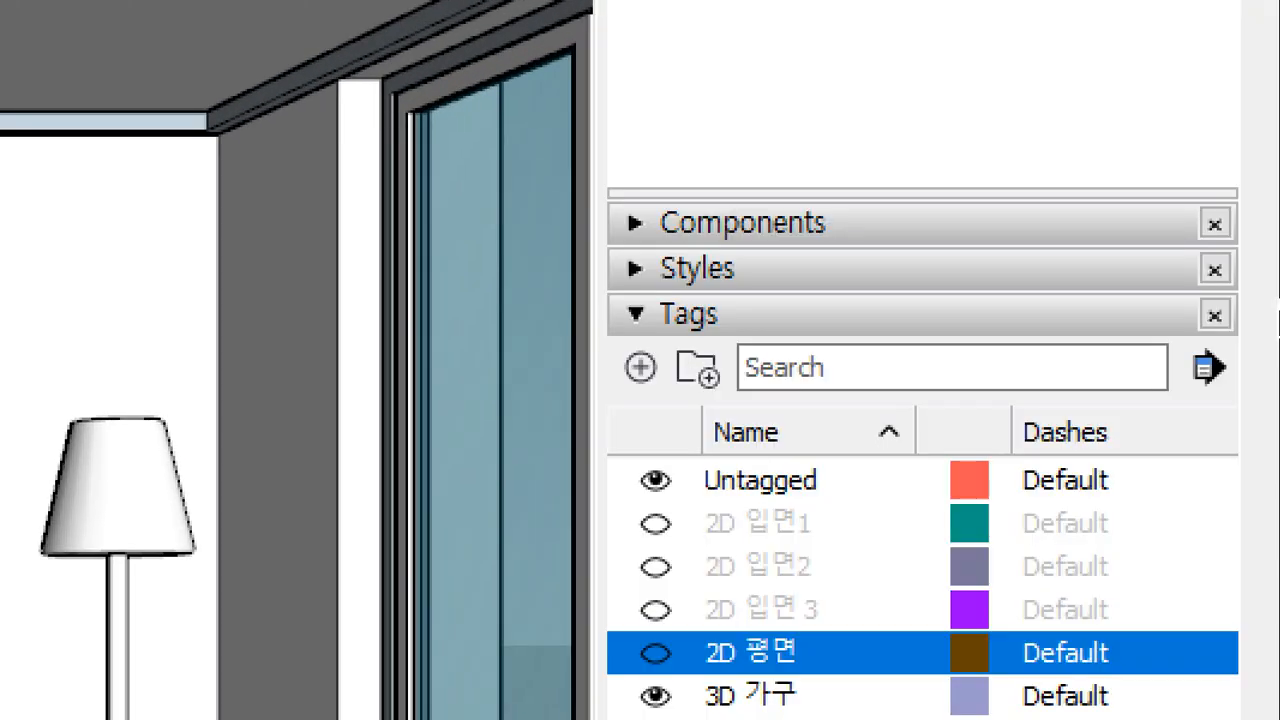
Step: Set the shadow date to 07/31 and render the living room
scroll(922, 400, down, 5)
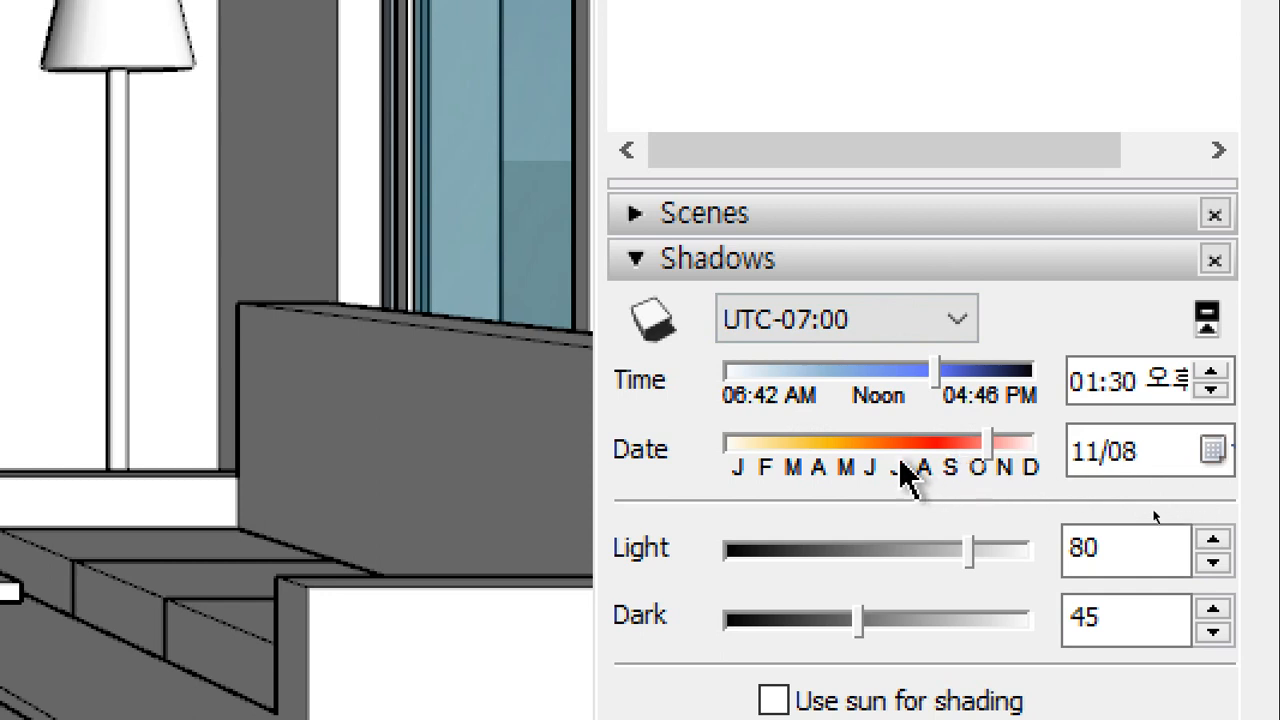
mouse_move(902, 470)
mouse_down()
mouse_move(914, 460)
mouse_move(912, 480)
mouse_up()
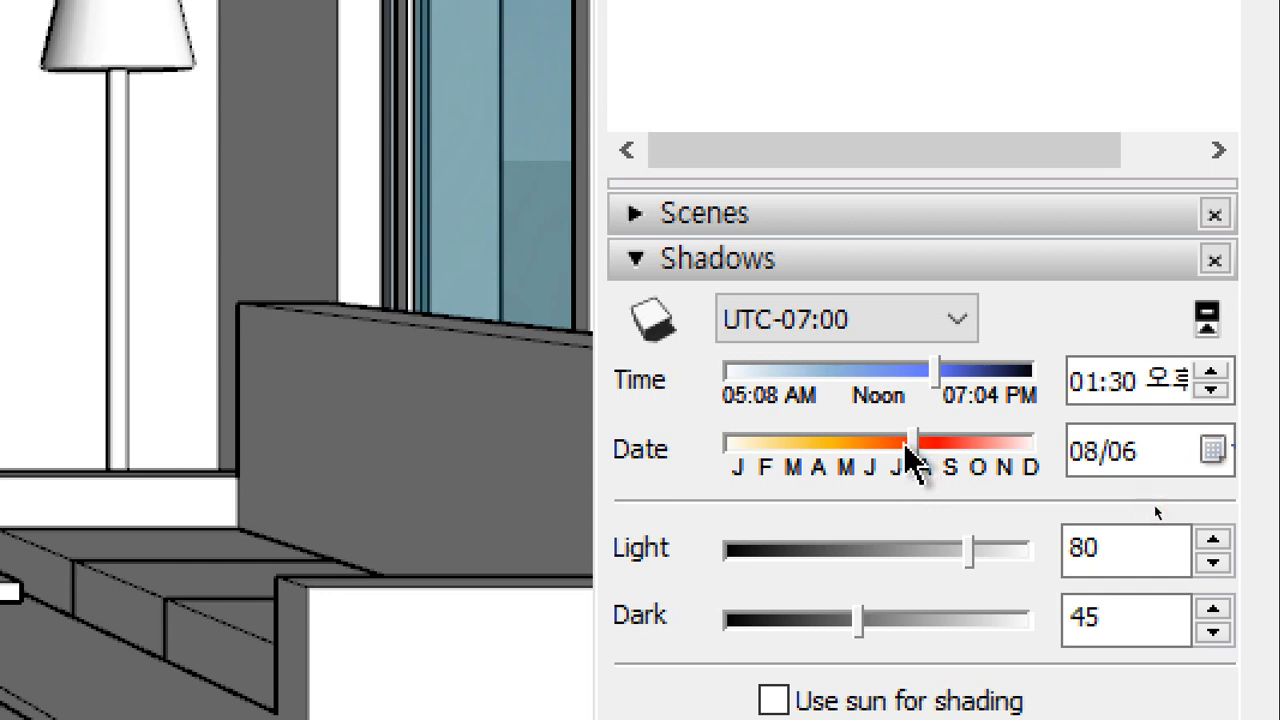
click(909, 450)
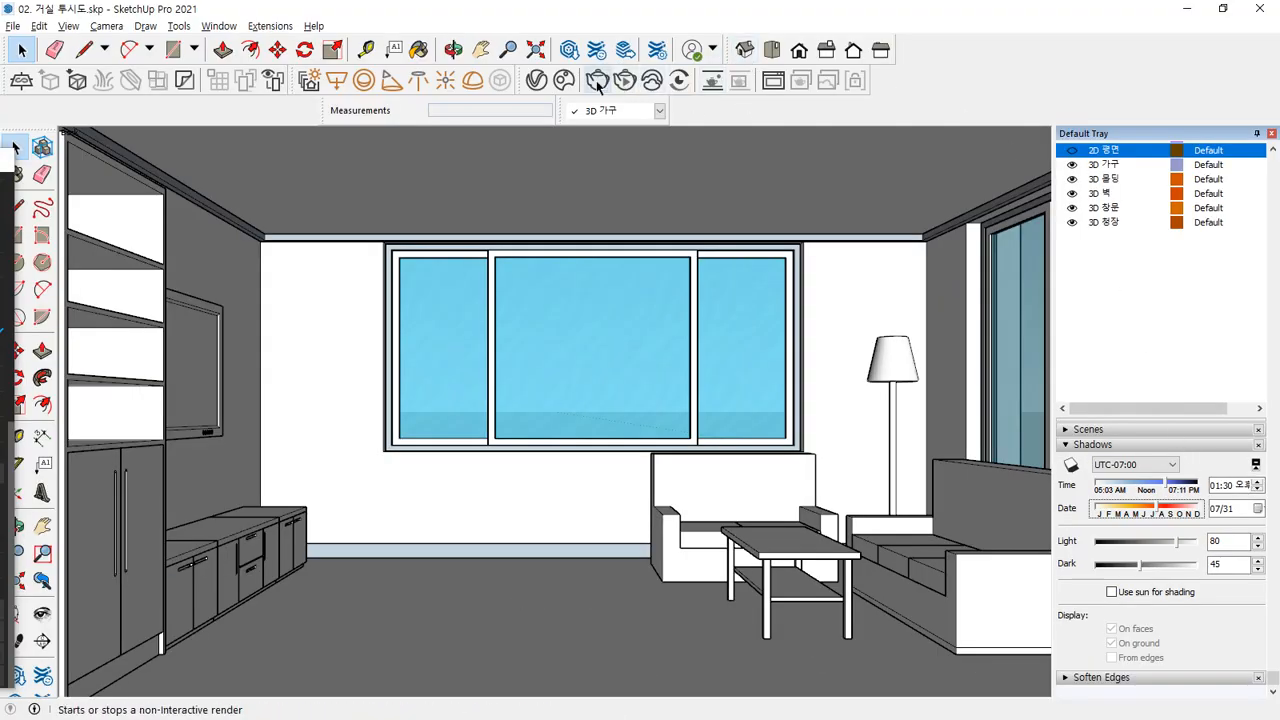
click(597, 81)
drag(749, 222, 595, 99)
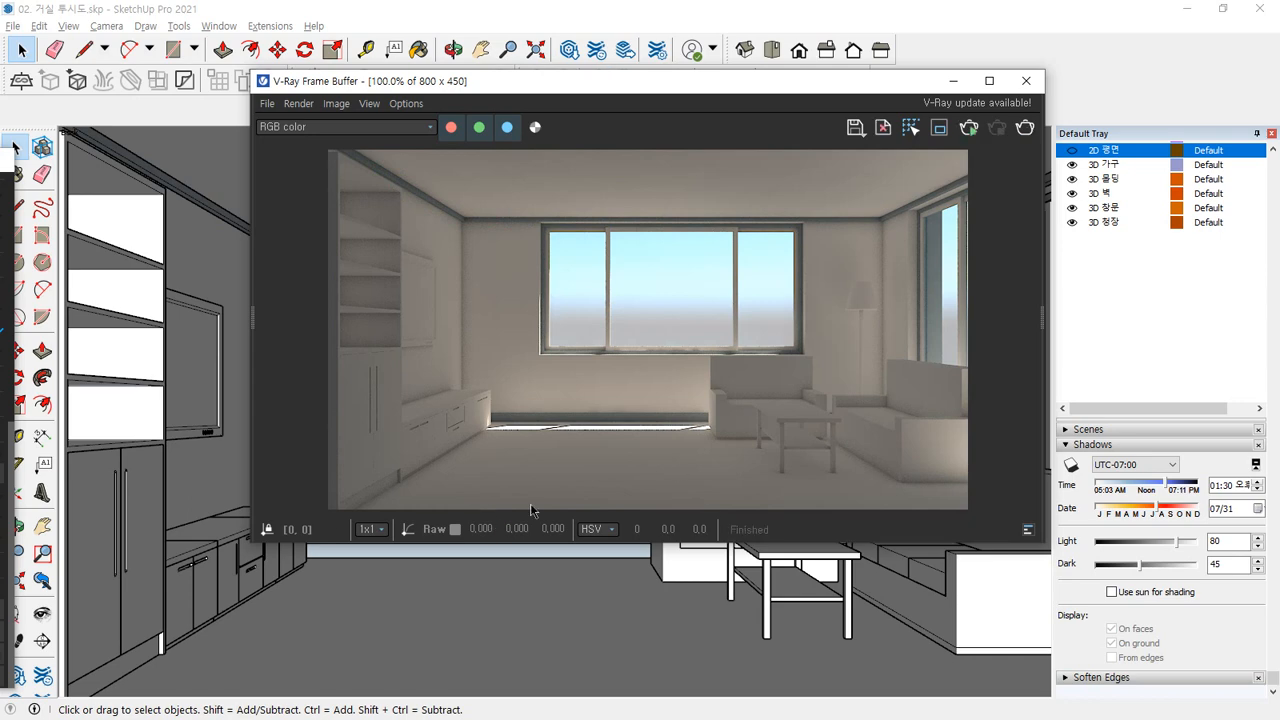
Step: Set the shadow time to 01:30 AM and render the living room again
click(1143, 91)
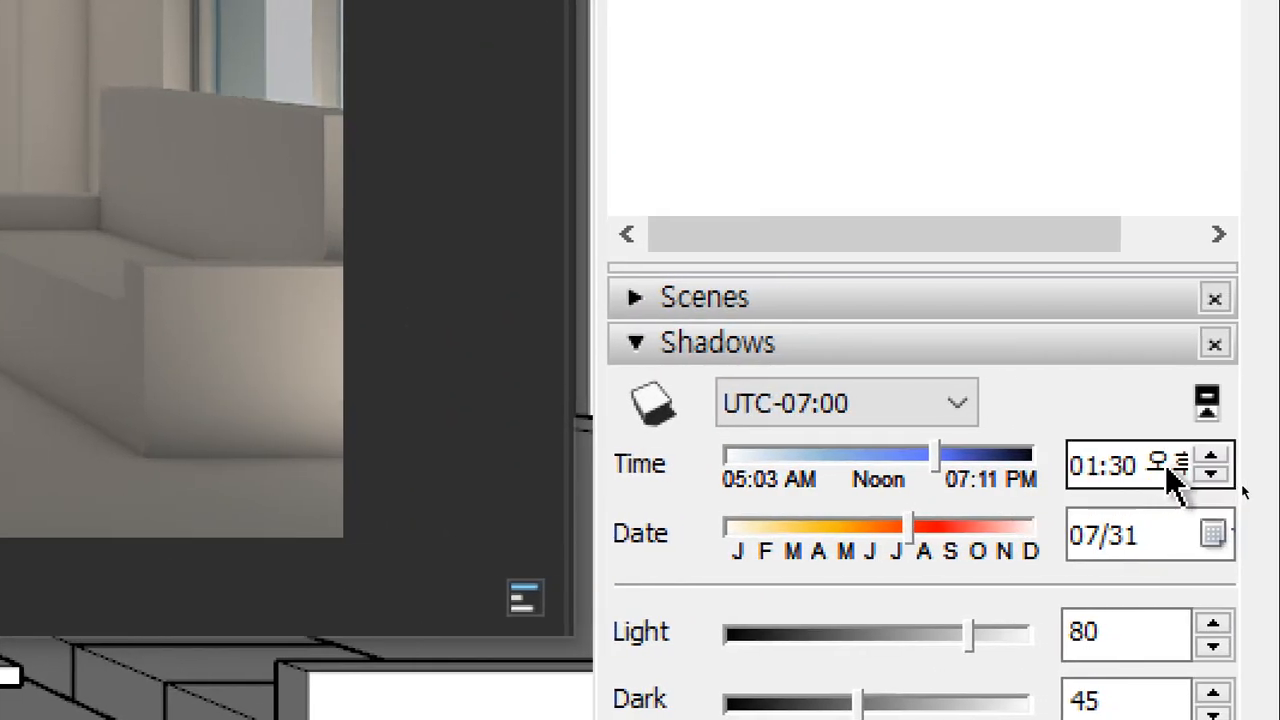
click(1194, 464)
click(1213, 458)
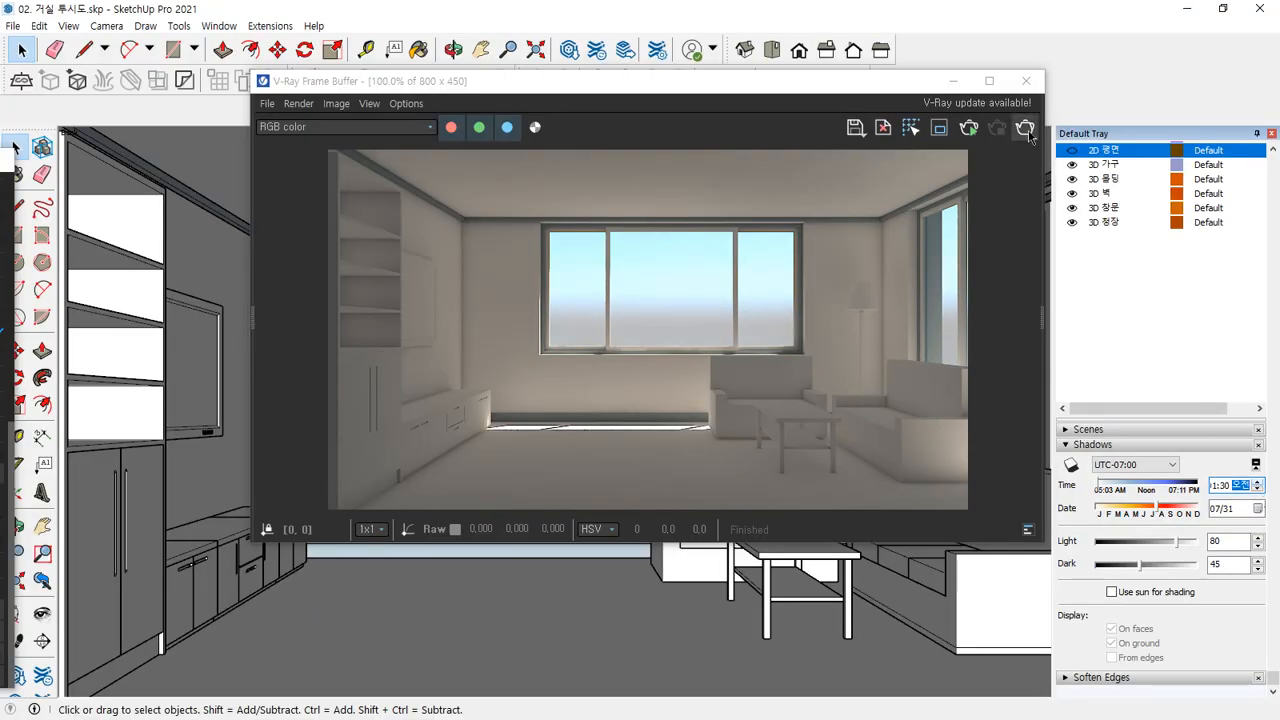
click(1025, 128)
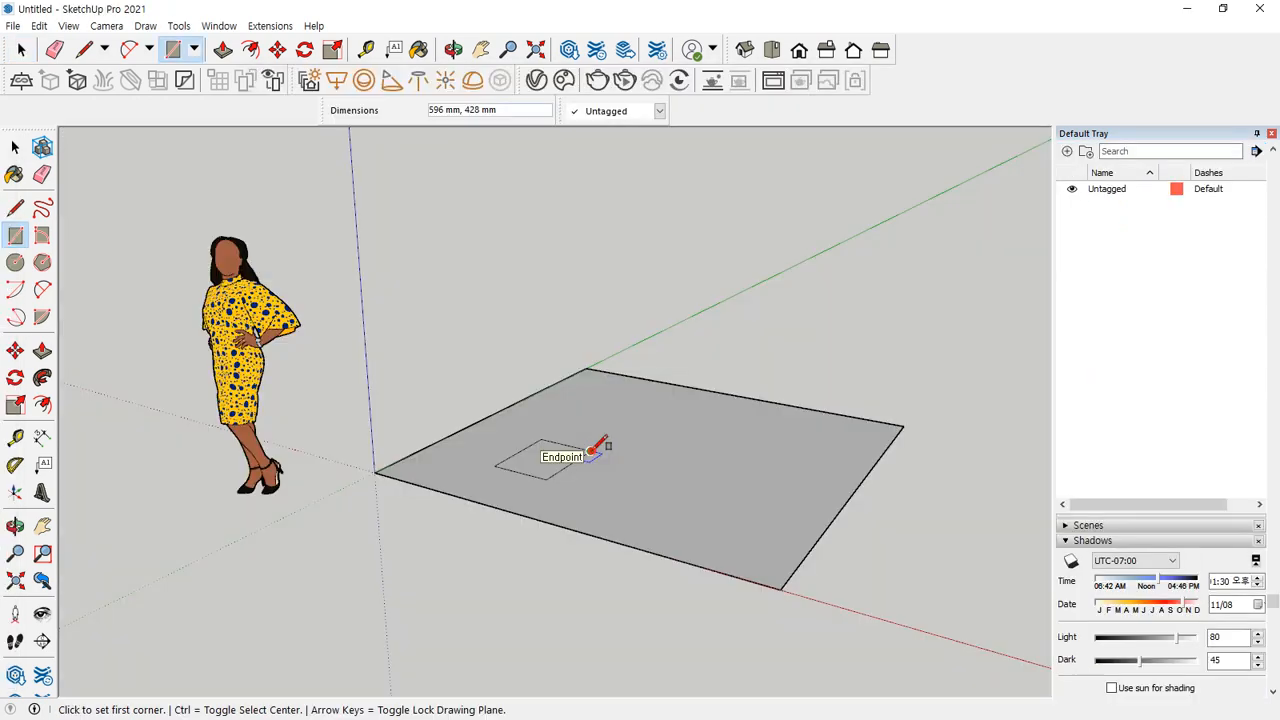
Step: In the untitled model, extrude the 596 × 428 mm rectangle on the ground face into a tall box
click(580, 446)
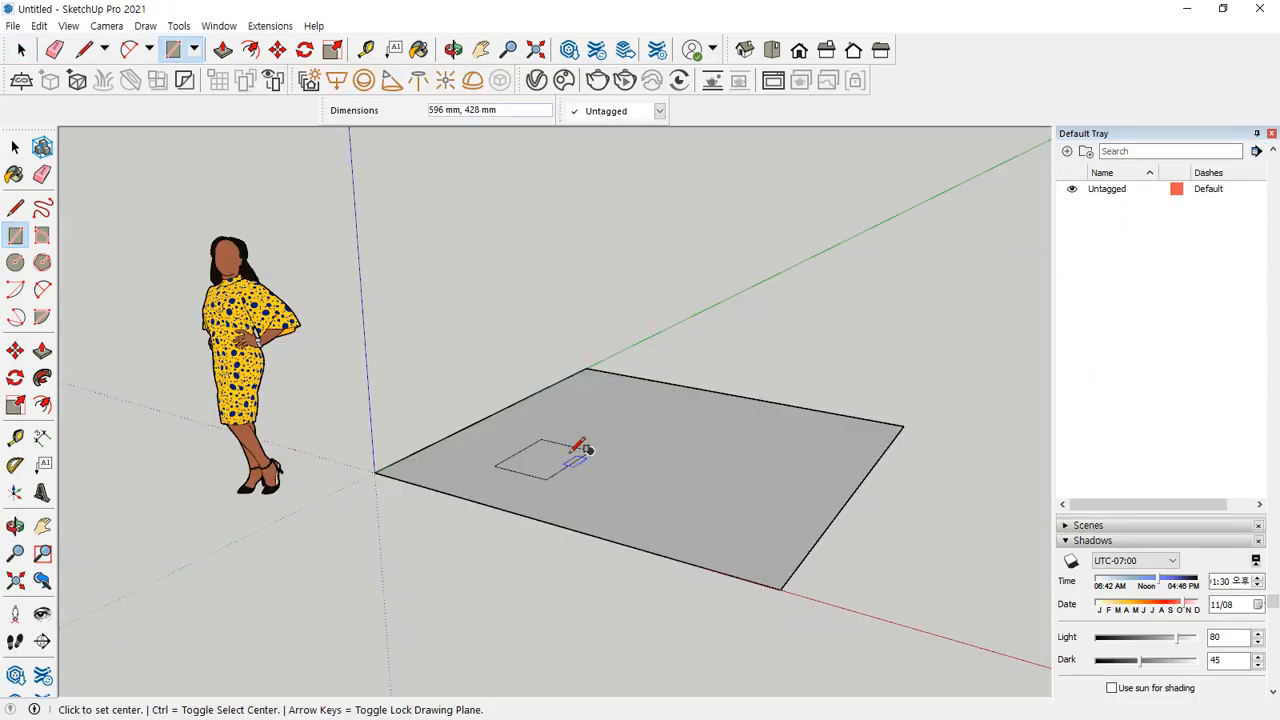
key(p)
click(534, 451)
click(532, 301)
Step: Draw a circle beside the box and extrude it into a cylinder about 697 mm high
key(c)
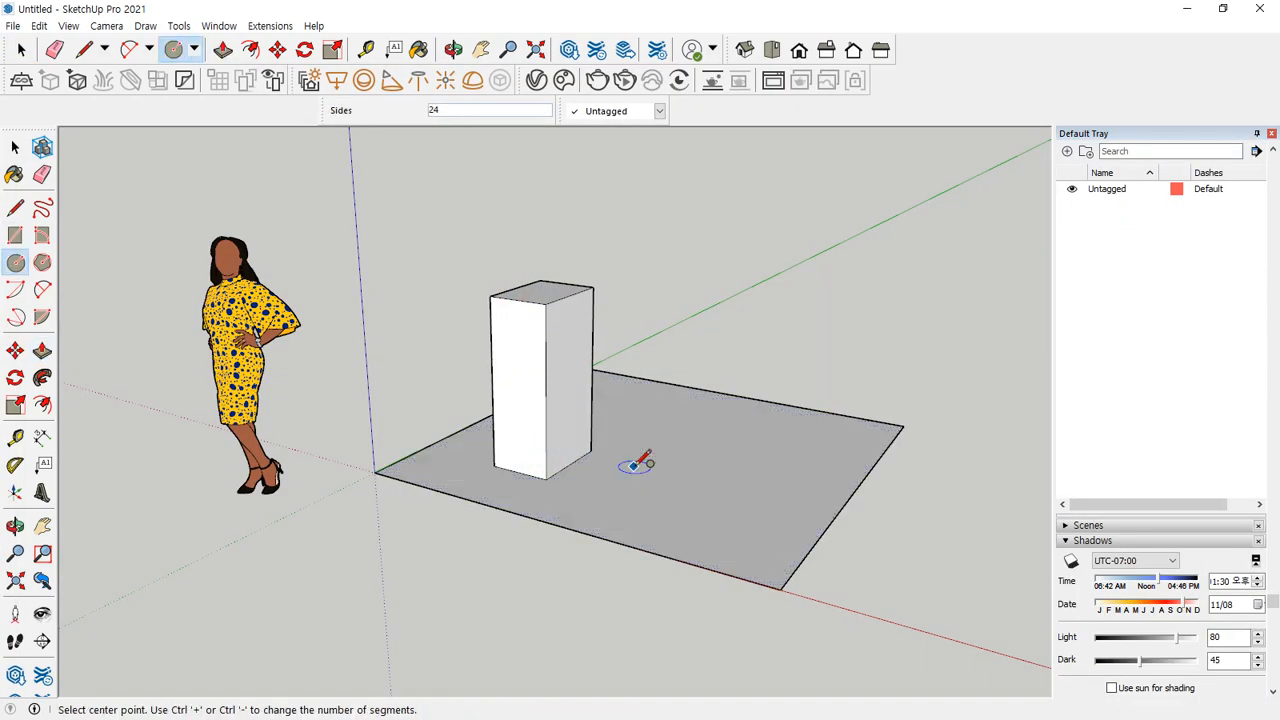
click(634, 466)
key(p)
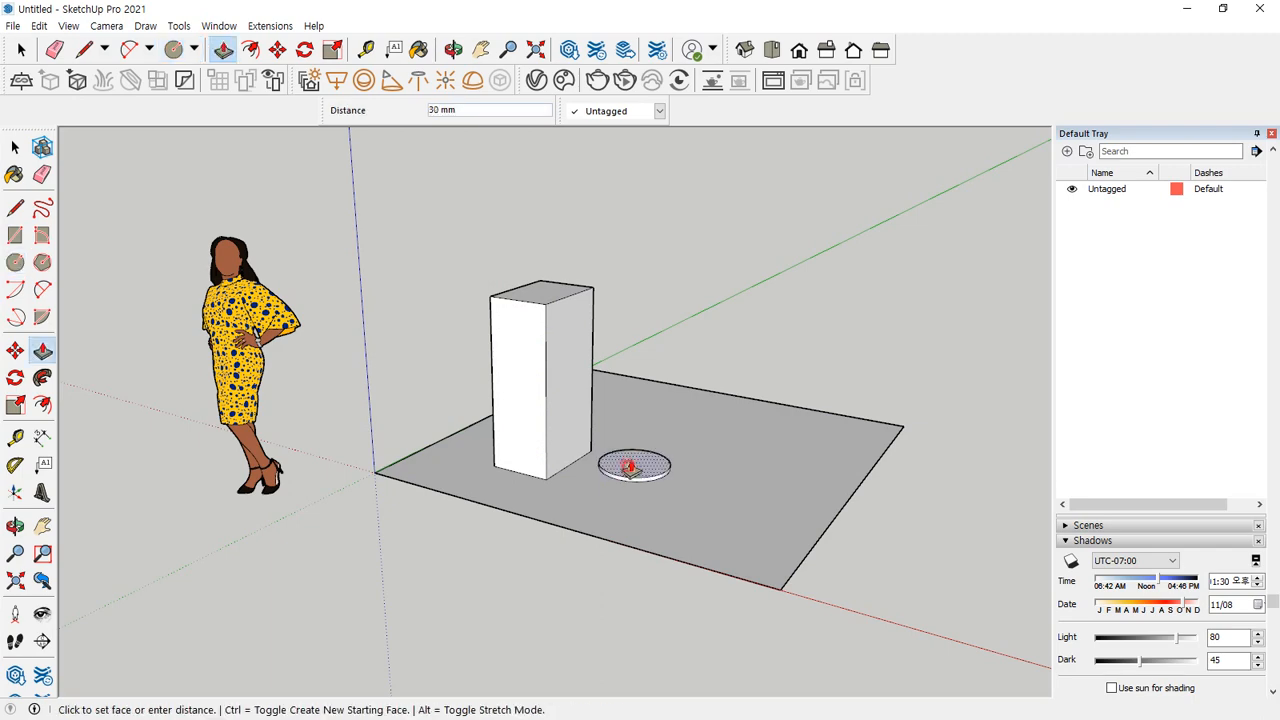
click(634, 466)
click(634, 368)
key(o)
drag(901, 378, 960, 420)
key(p)
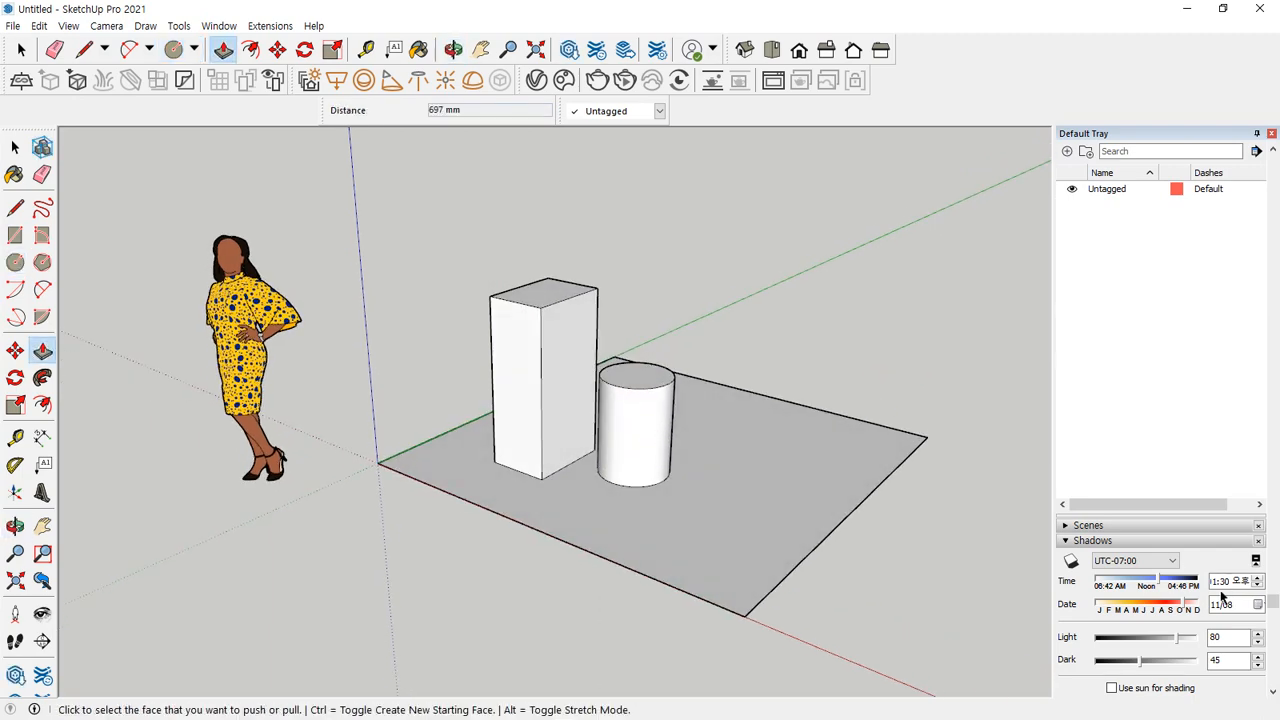
Step: Turn on shadows for the model and set the shadow date to 08/18
click(1071, 561)
scroll(743, 494, up, 8)
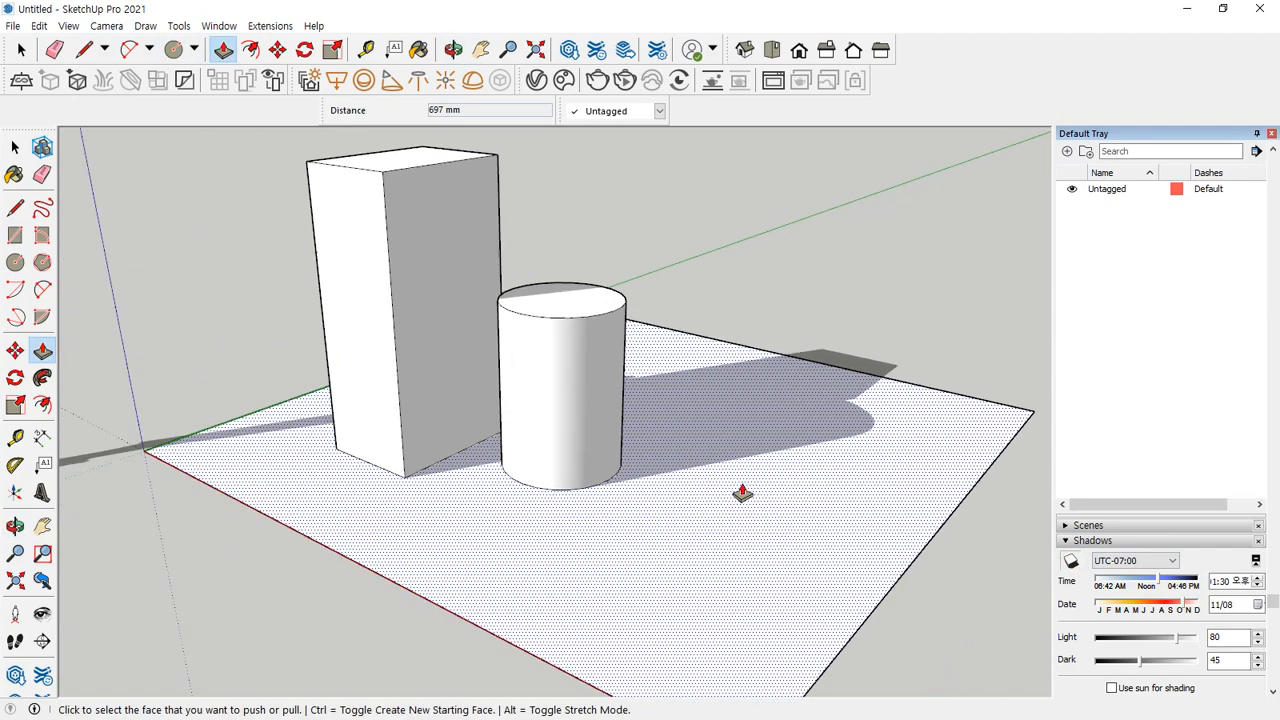
scroll(1230, 592, down, 3)
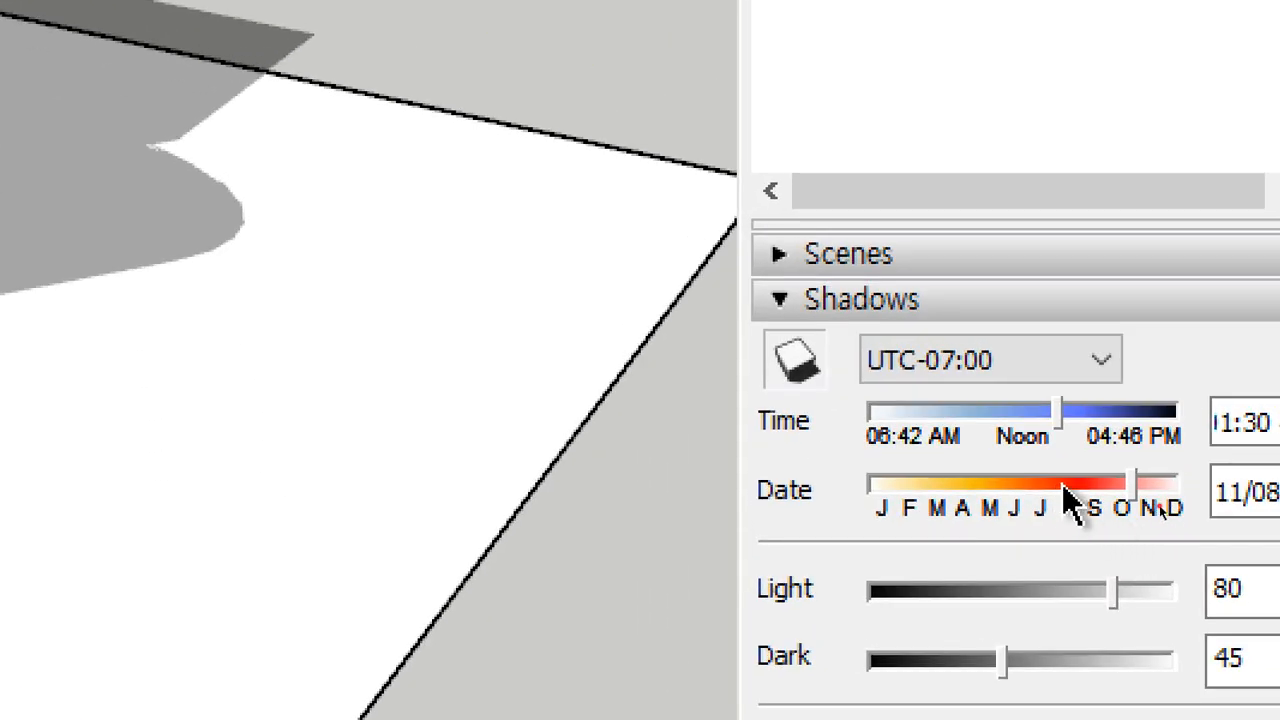
click(1068, 497)
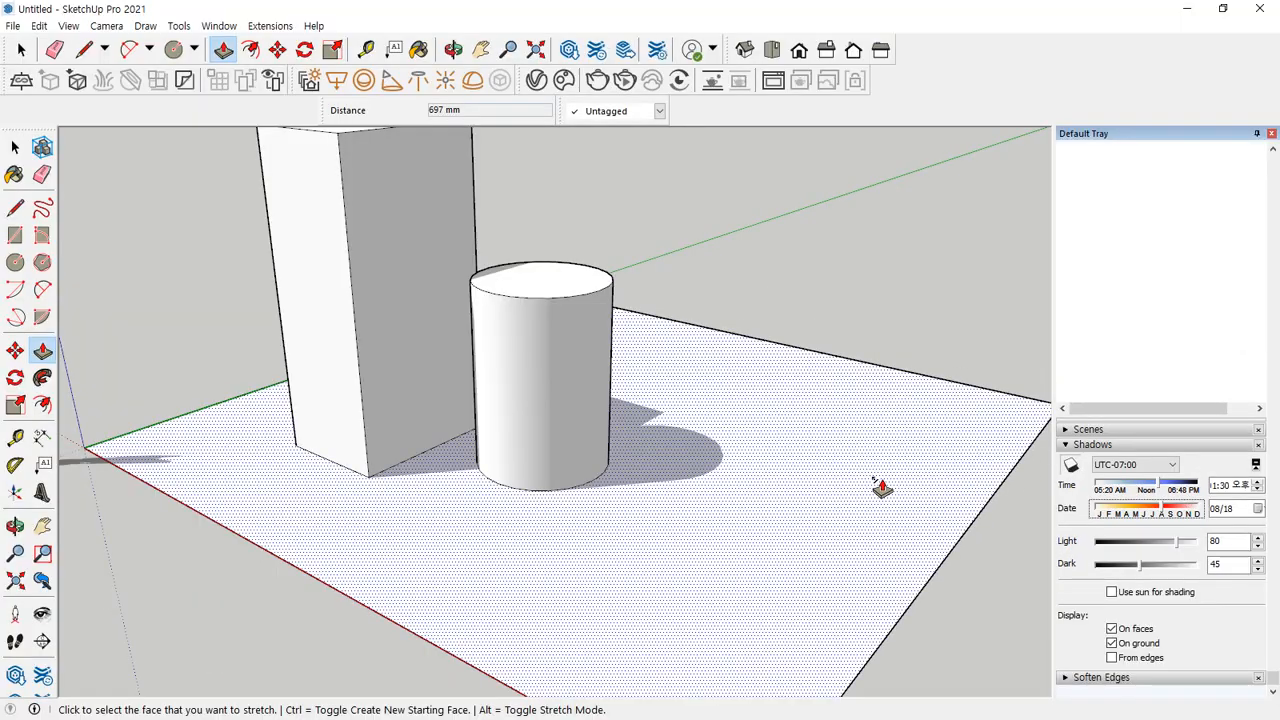
scroll(712, 442, down, 3)
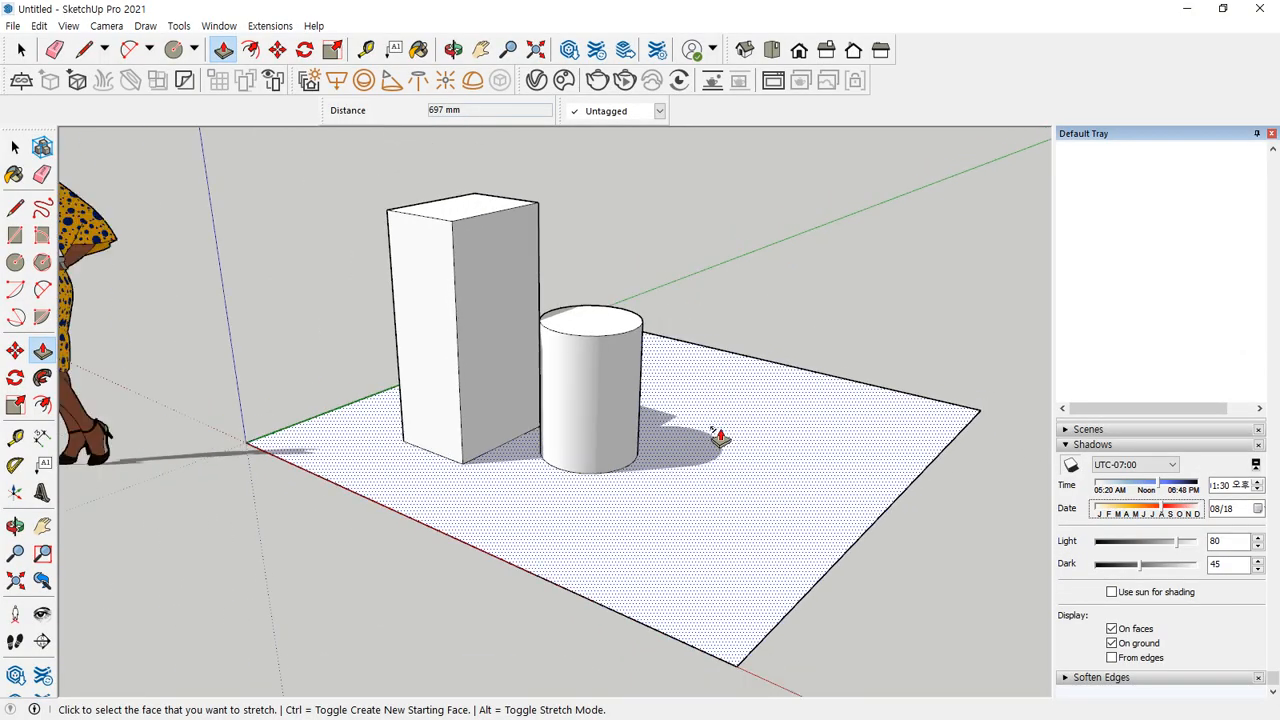
Step: Render the box and cylinder with V-Ray from an angled view that includes the standing figure, to check the shadow direction
key(space)
click(874, 331)
middle_drag(706, 421, 510, 428)
scroll(652, 421, down, 2)
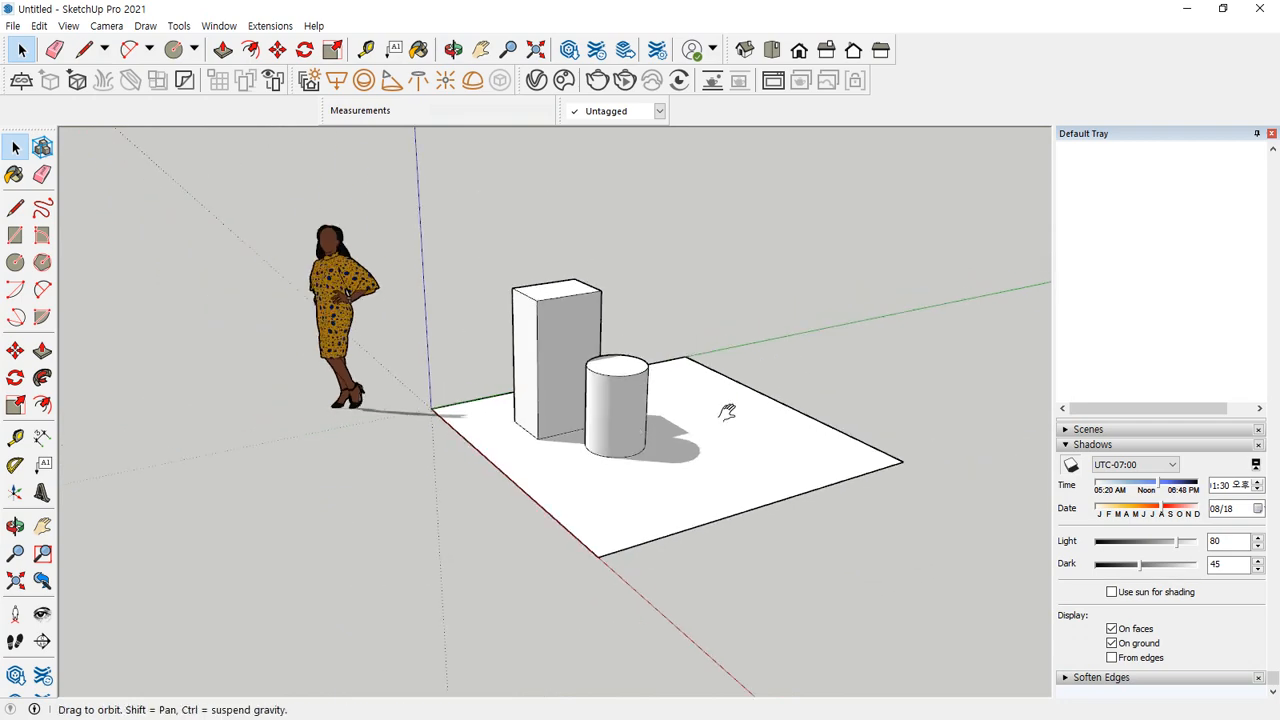
shift+middle_drag(727, 412, 737, 543)
middle_drag(634, 489, 454, 400)
key(ctrl+2)
mouse_move(420, 284)
mouse_down()
mouse_move(406, 147)
mouse_move(428, 300)
mouse_up()
key(Escape)
mouse_move(360, 377)
middle_down()
mouse_move(700, 426)
mouse_move(554, 503)
mouse_move(535, 432)
middle_up()
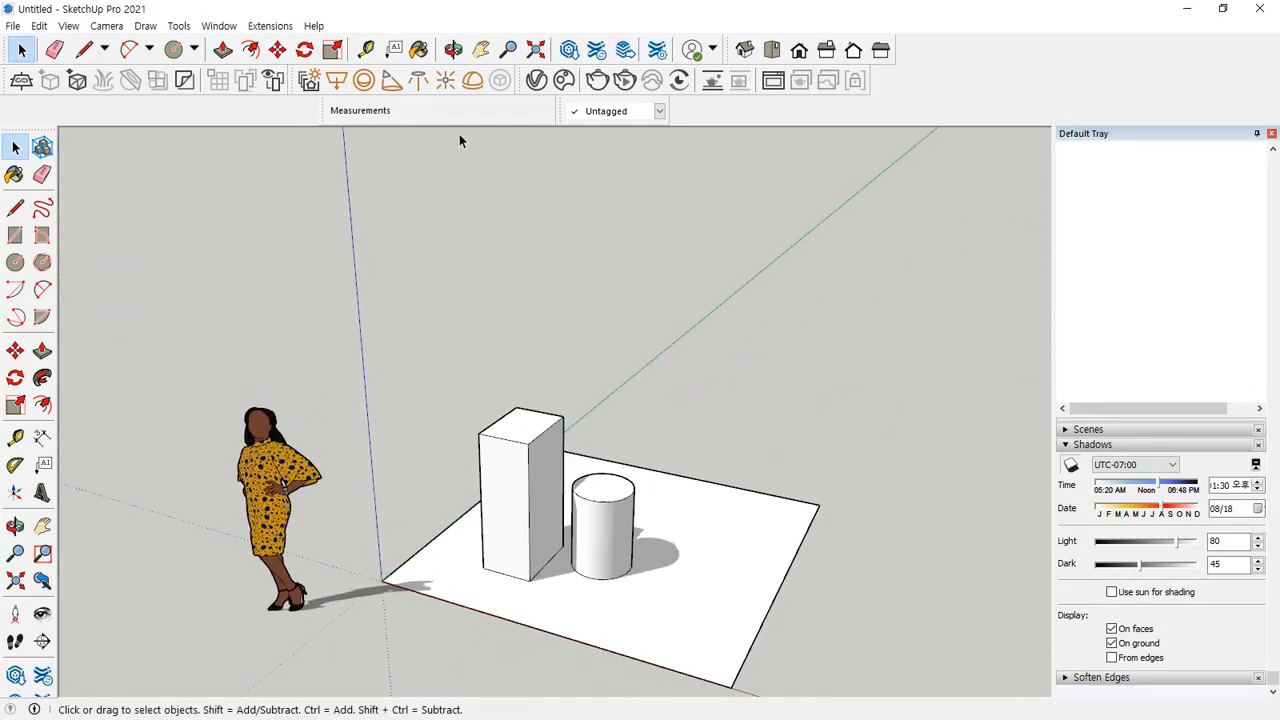
click(537, 82)
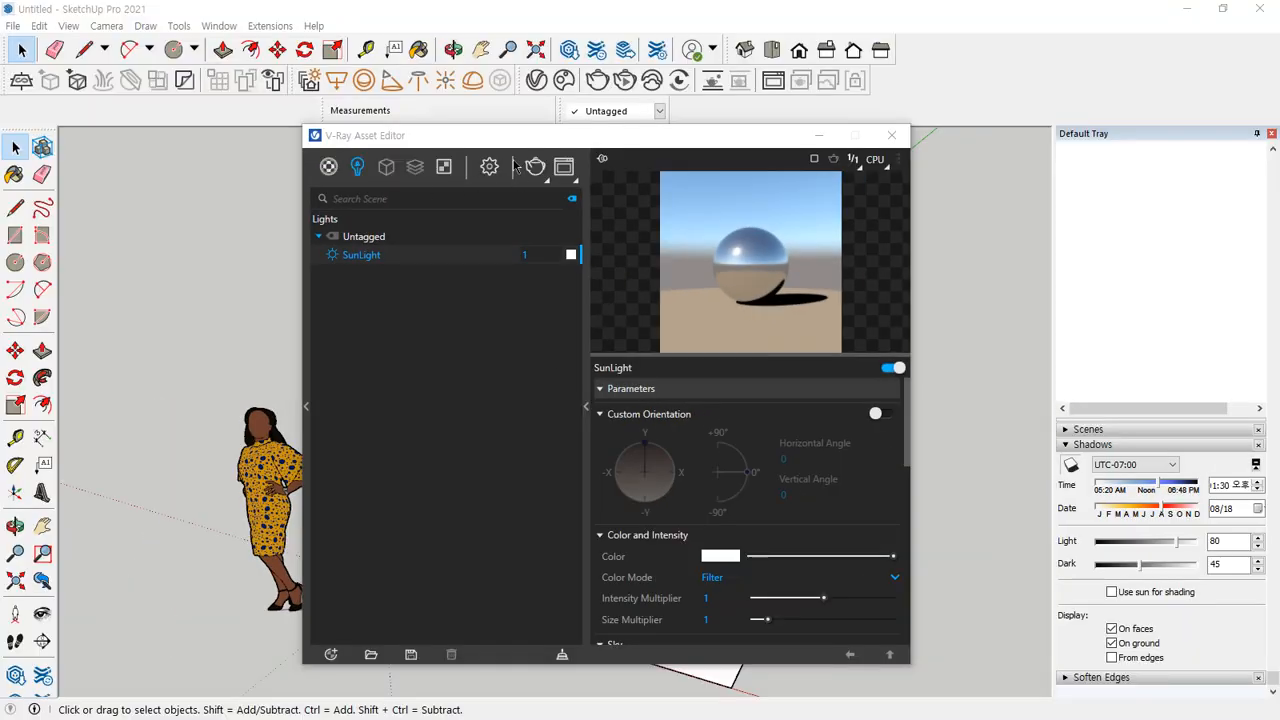
click(533, 168)
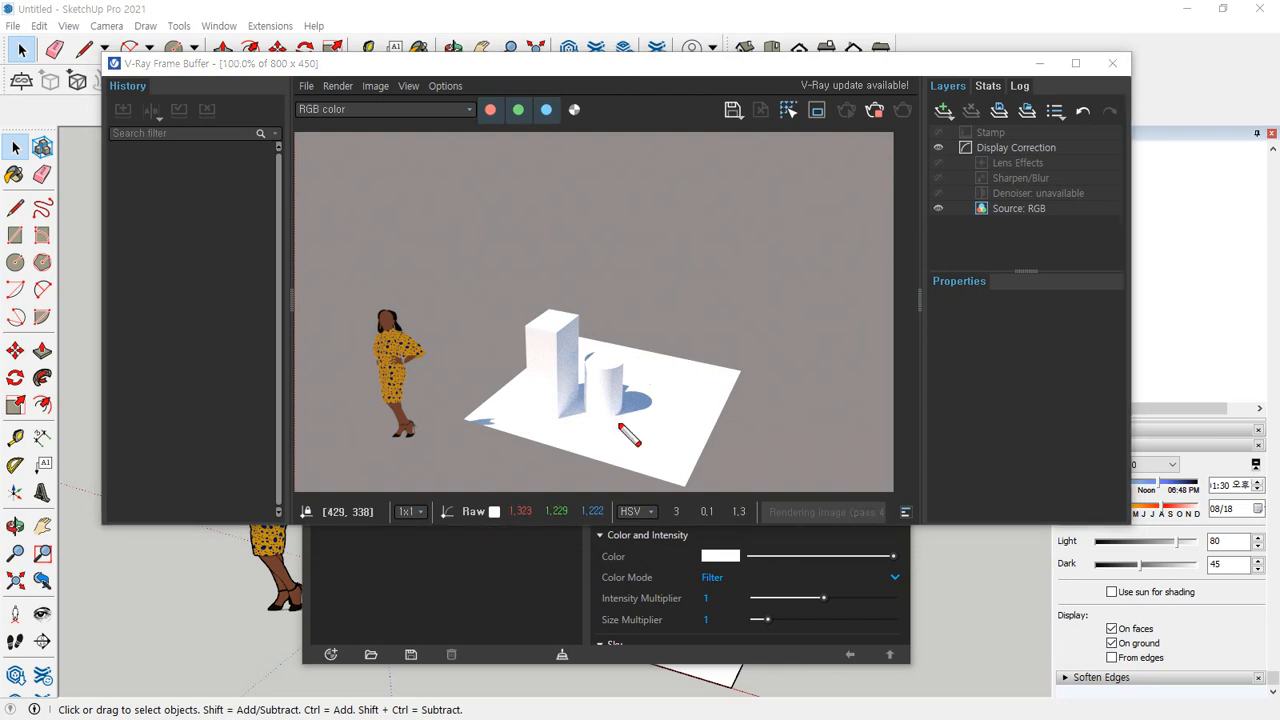
drag(616, 410, 711, 391)
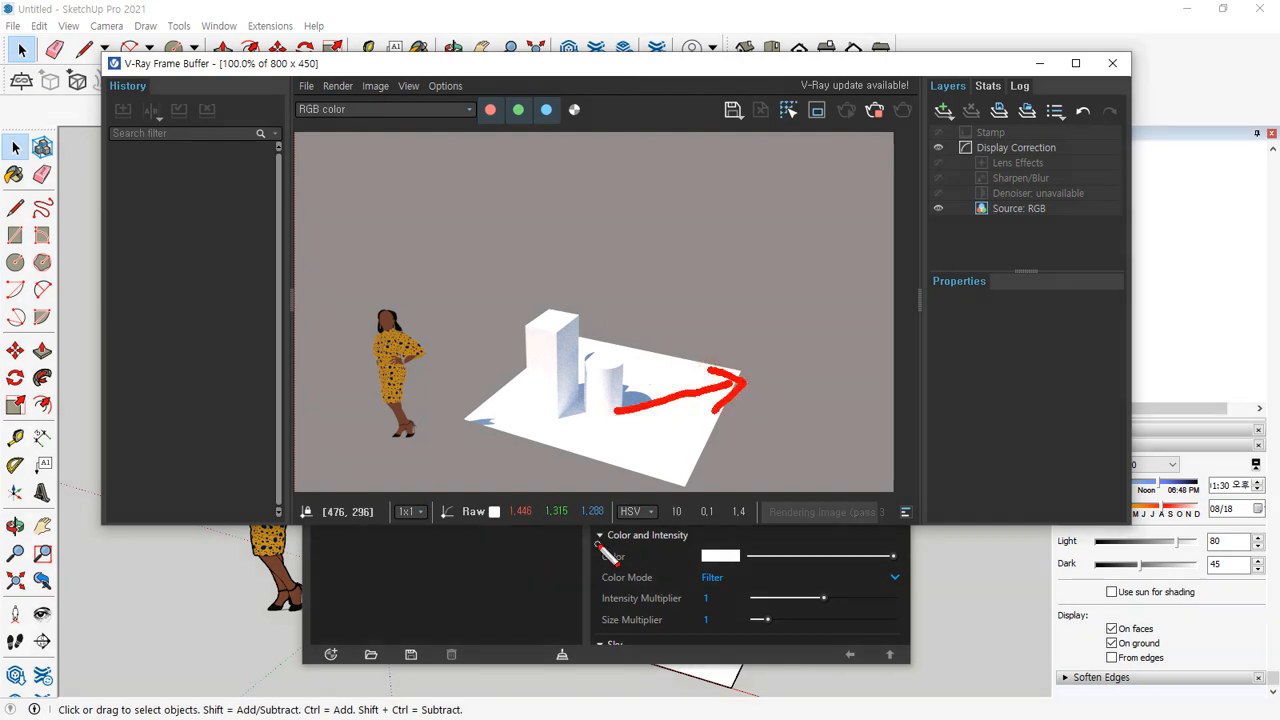
key(Escape)
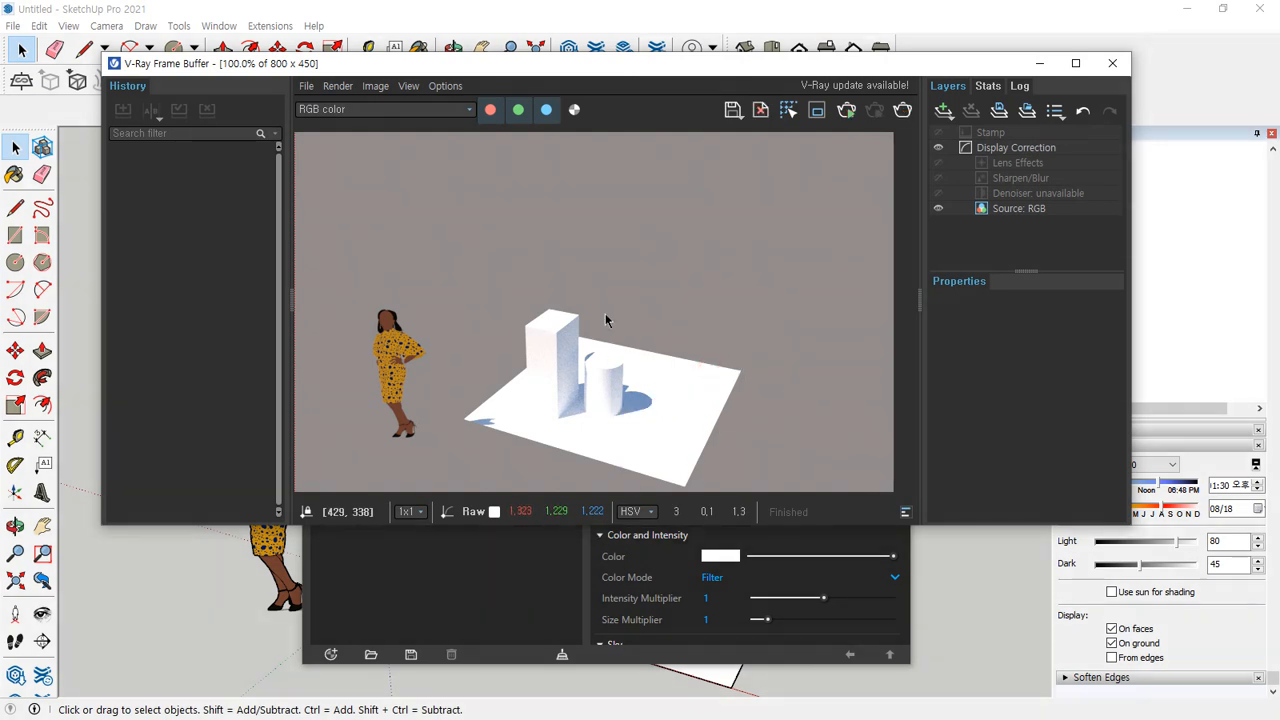
Step: Enable the sunlight's custom orientation, set about 44.9 horizontal and 64.1 vertical angle, and render the box and cylinder
drag(731, 66, 627, 44)
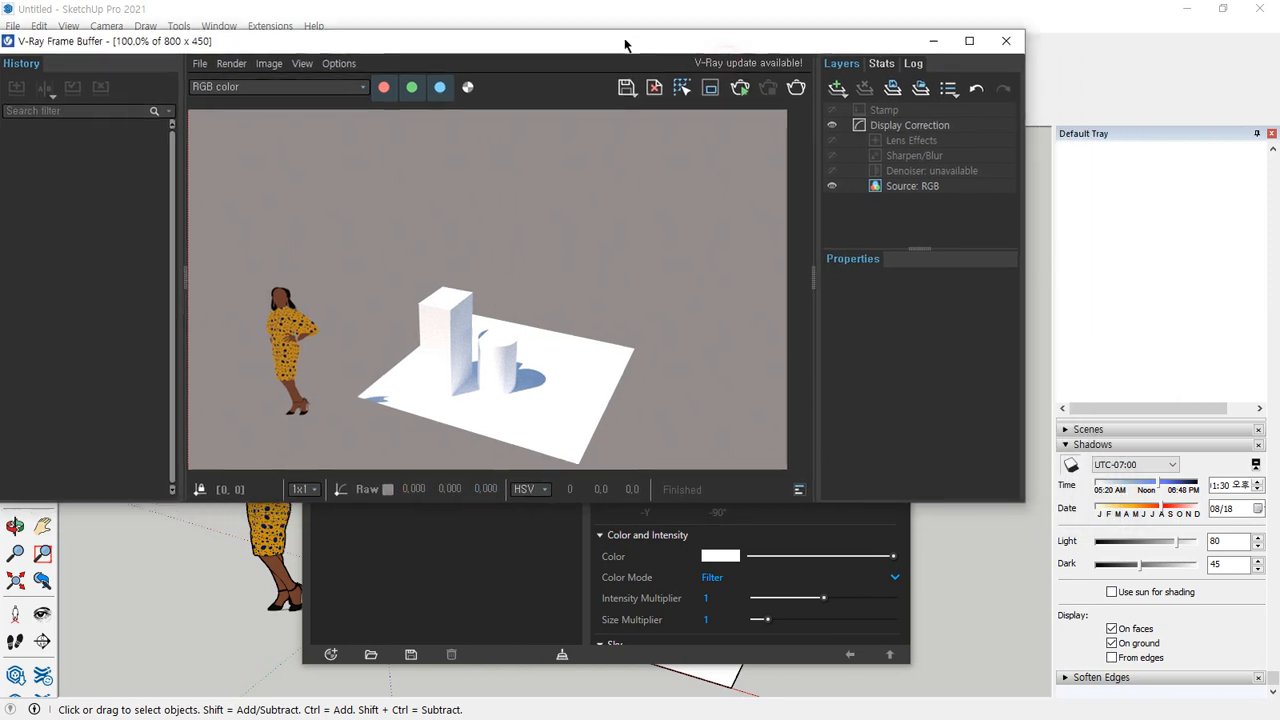
click(552, 560)
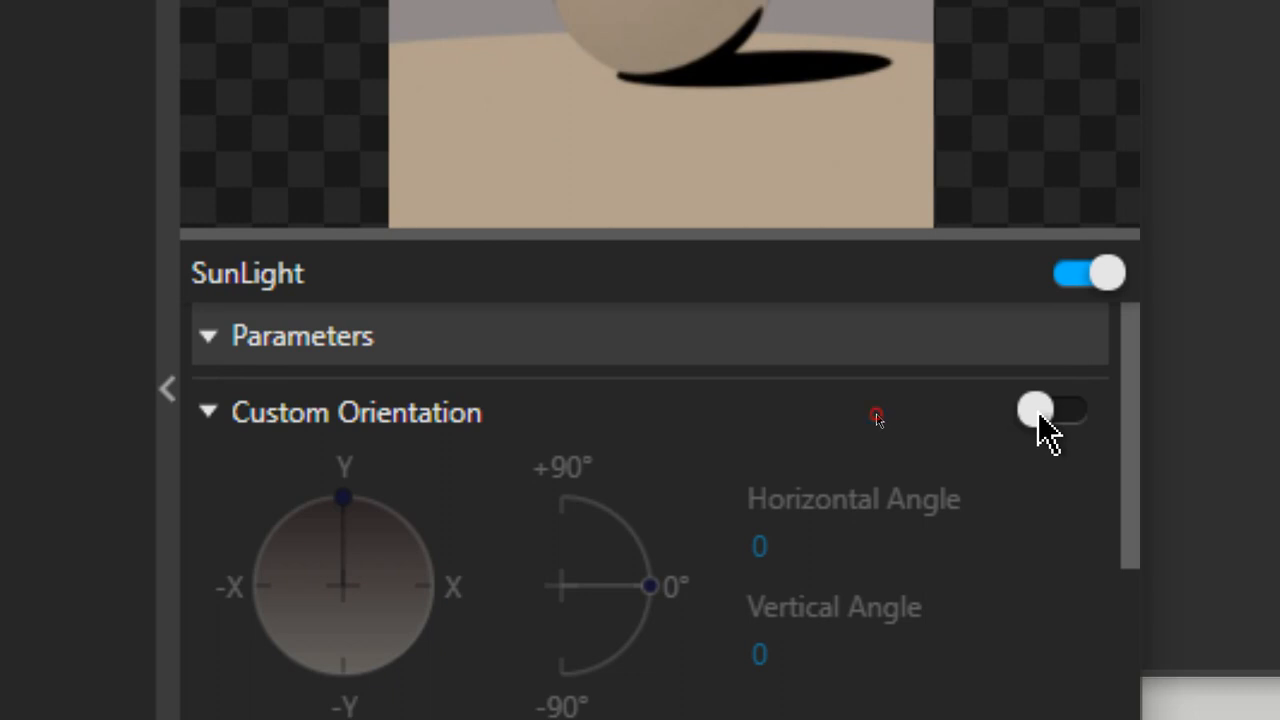
click(1040, 415)
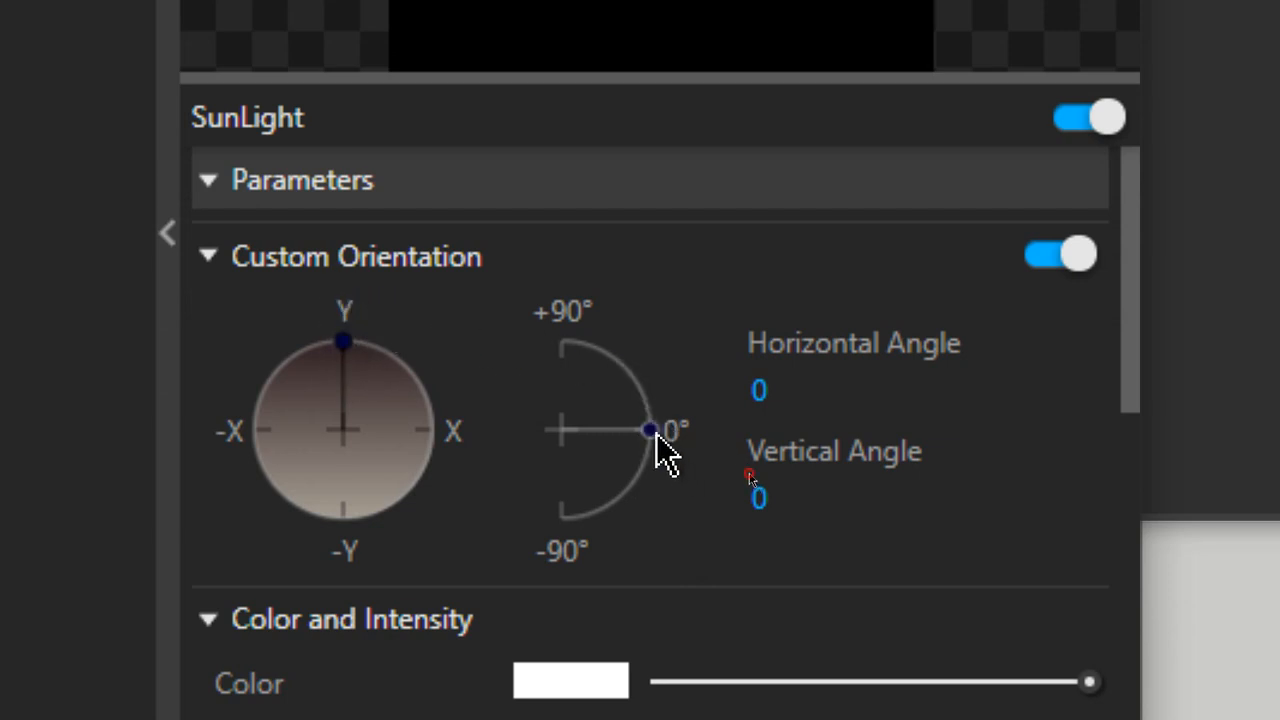
mouse_move(656, 433)
mouse_down()
mouse_move(646, 363)
mouse_move(590, 303)
mouse_move(663, 349)
mouse_move(686, 409)
mouse_move(671, 323)
mouse_move(590, 245)
mouse_move(529, 240)
mouse_move(574, 271)
mouse_move(582, 256)
mouse_move(623, 314)
mouse_up()
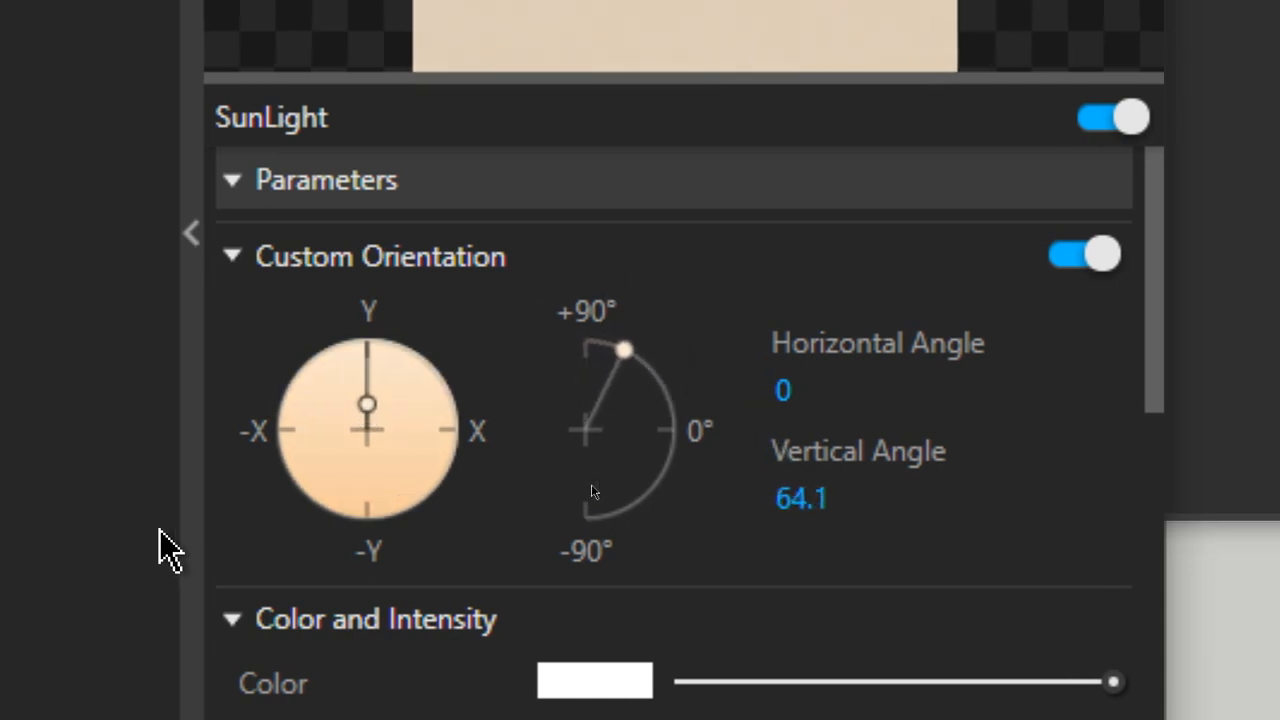
mouse_move(385, 405)
mouse_down()
mouse_move(414, 443)
mouse_move(363, 491)
mouse_move(295, 462)
mouse_move(297, 386)
mouse_move(360, 366)
mouse_move(399, 418)
mouse_up()
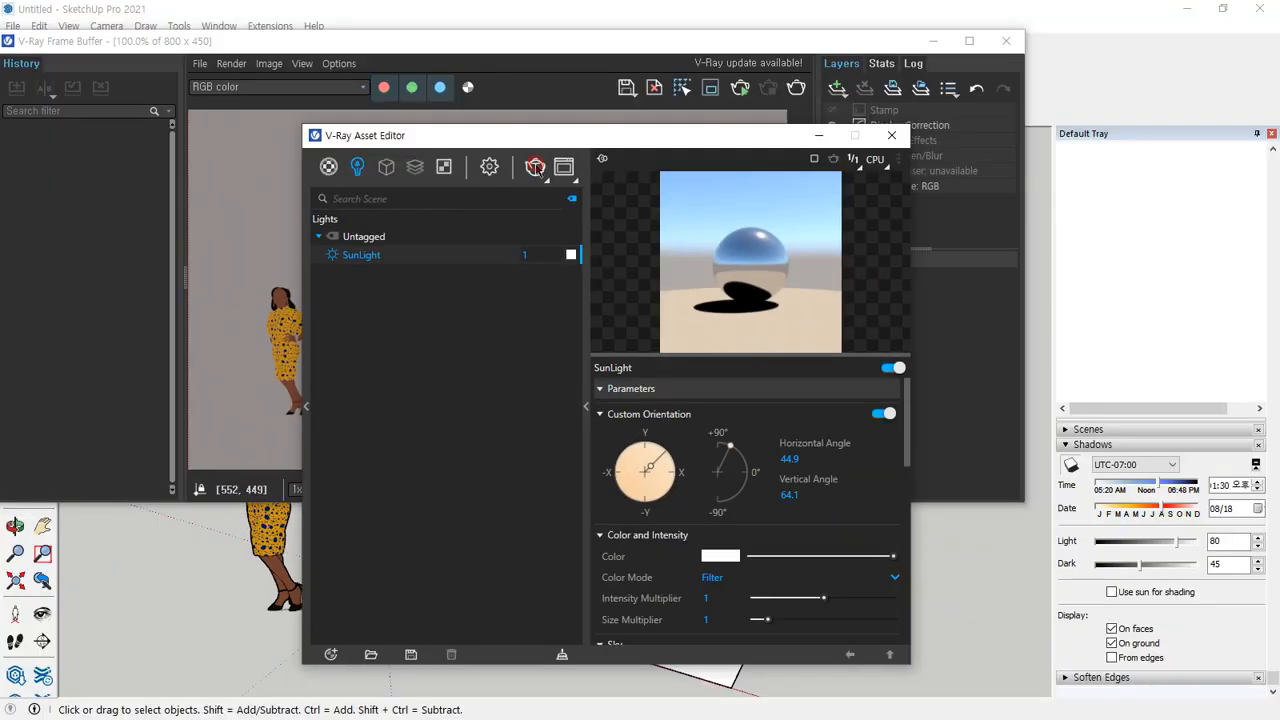
click(535, 167)
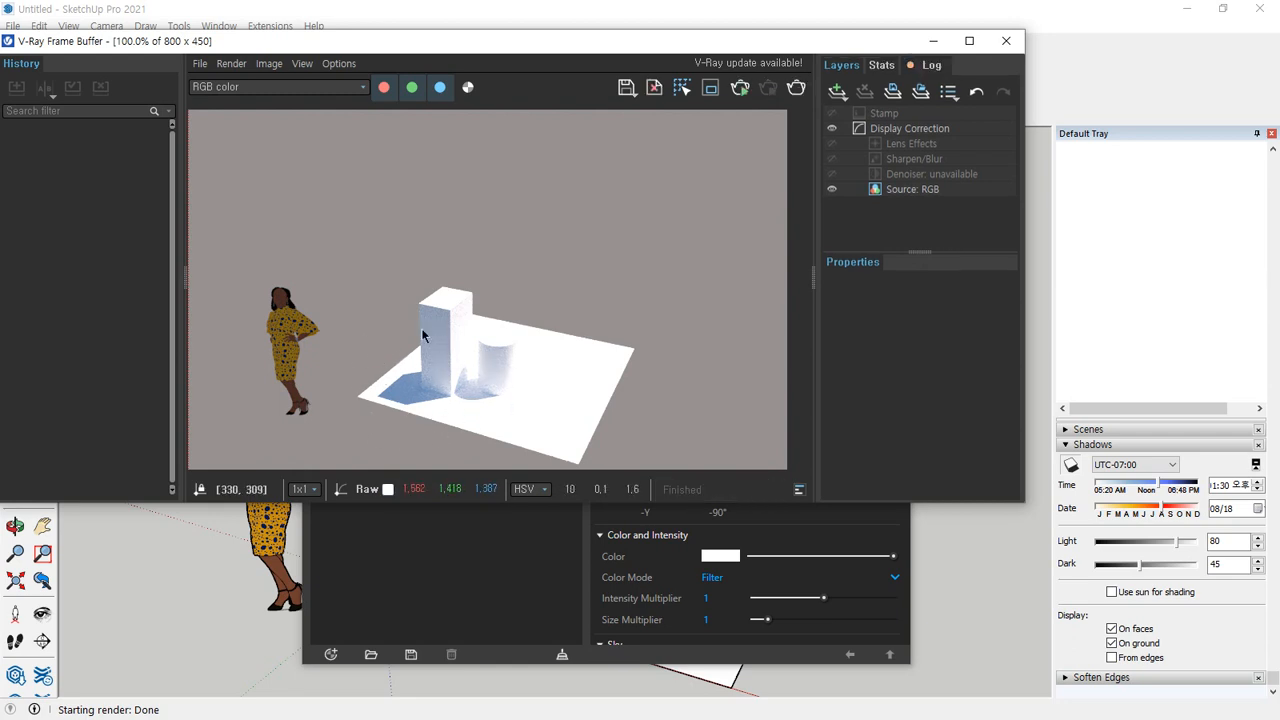
Step: Turn off the sunlight's custom orientation and render the scene again with the sun following the model's shadow settings
click(472, 556)
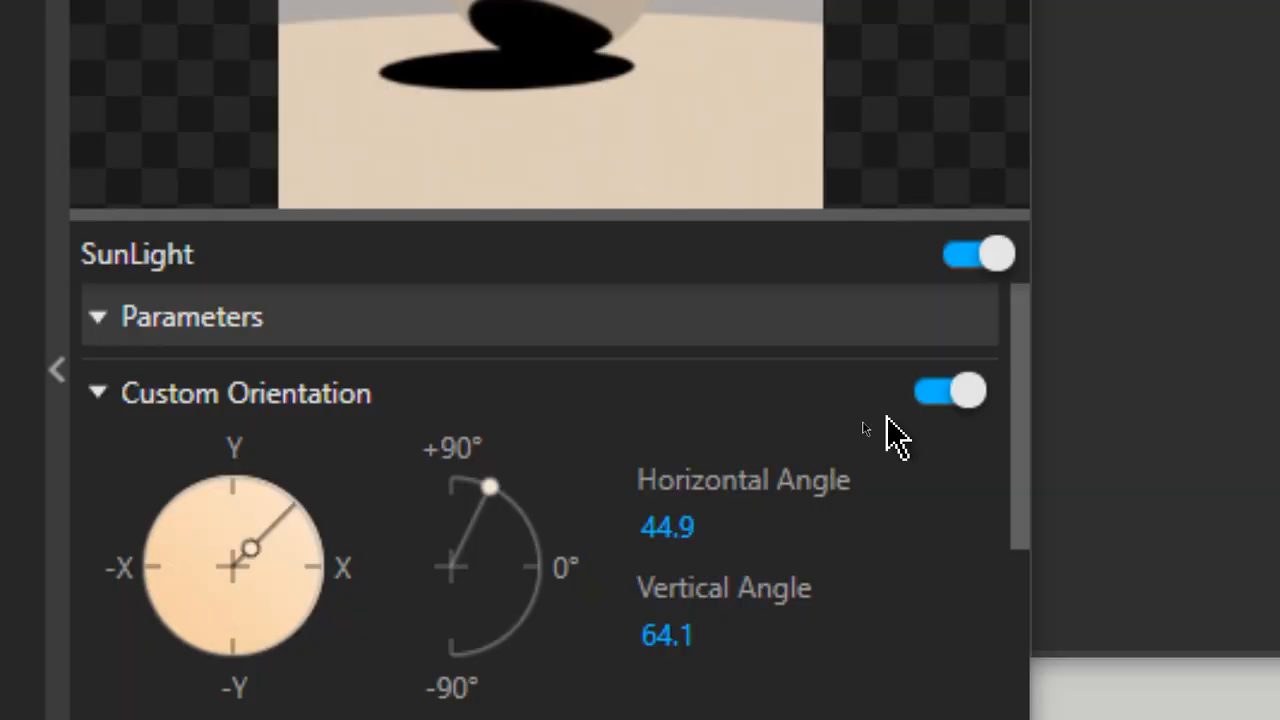
click(963, 390)
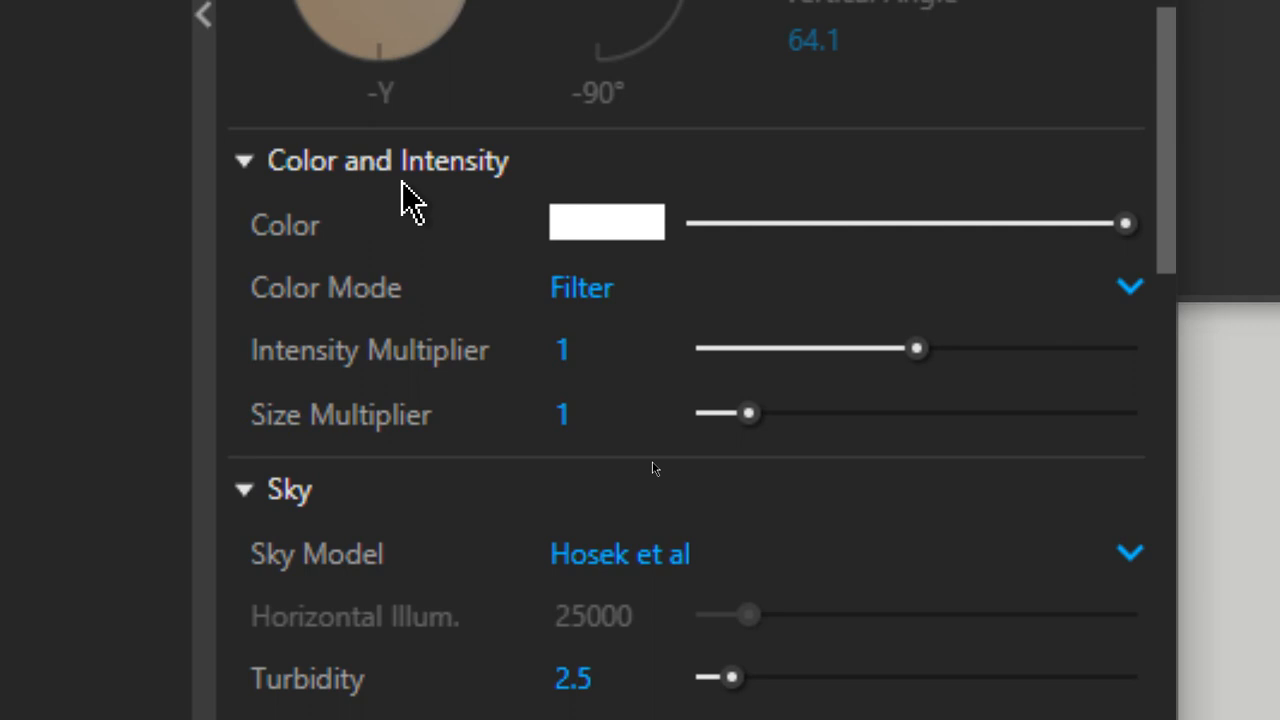
click(566, 345)
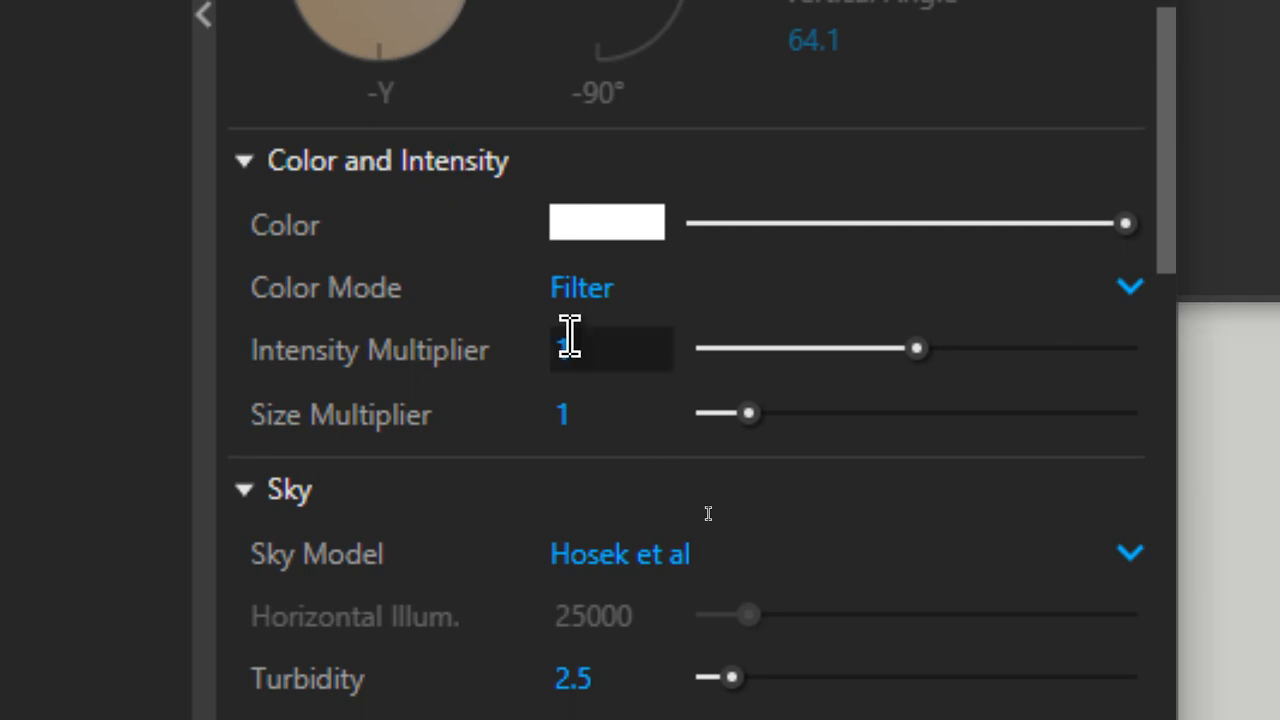
mouse_move(535, 413)
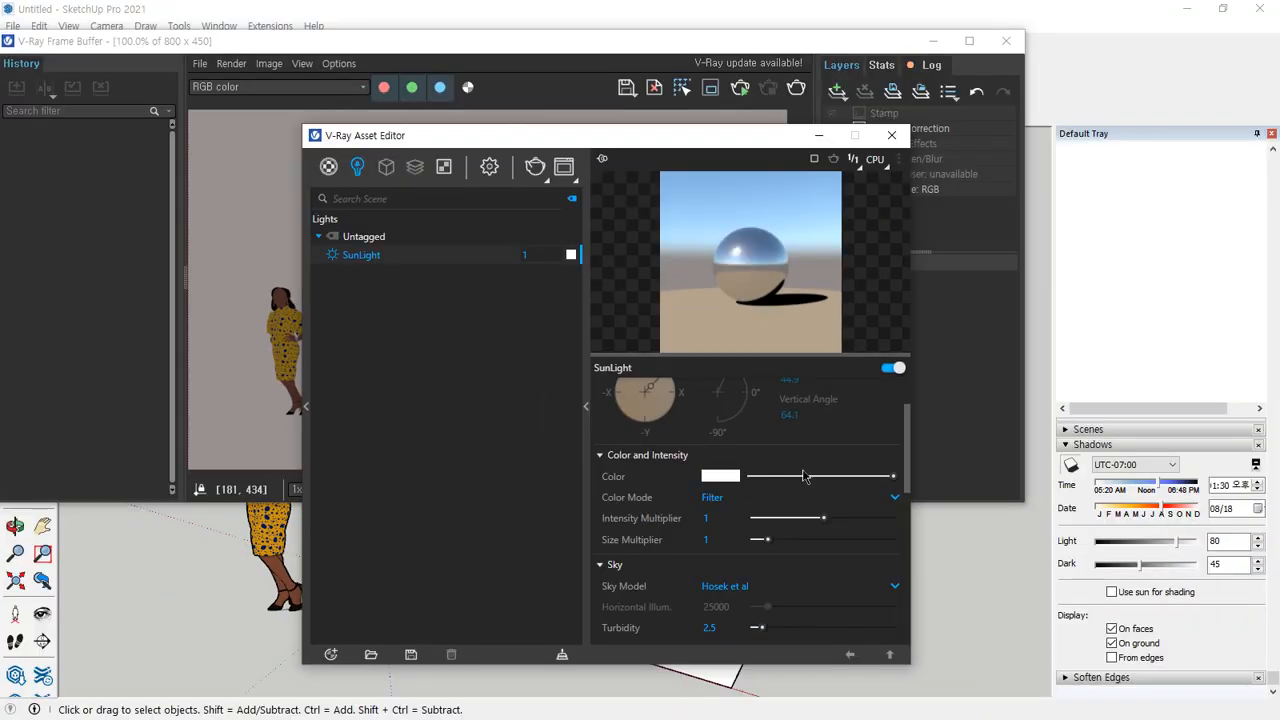
click(535, 166)
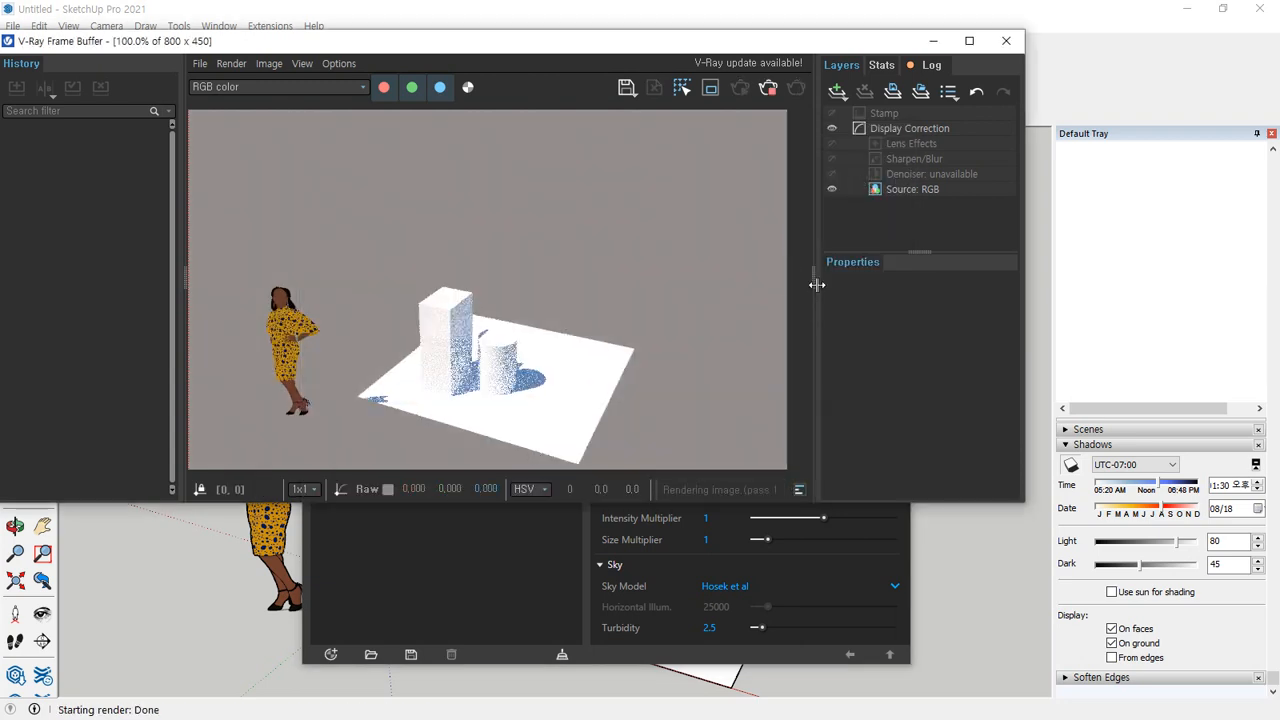
Step: Reduce the frame buffer to a narrower, image-only window and zoom in on the edge of the cylinder's shadow
drag(818, 282, 1010, 285)
drag(185, 282, 5, 282)
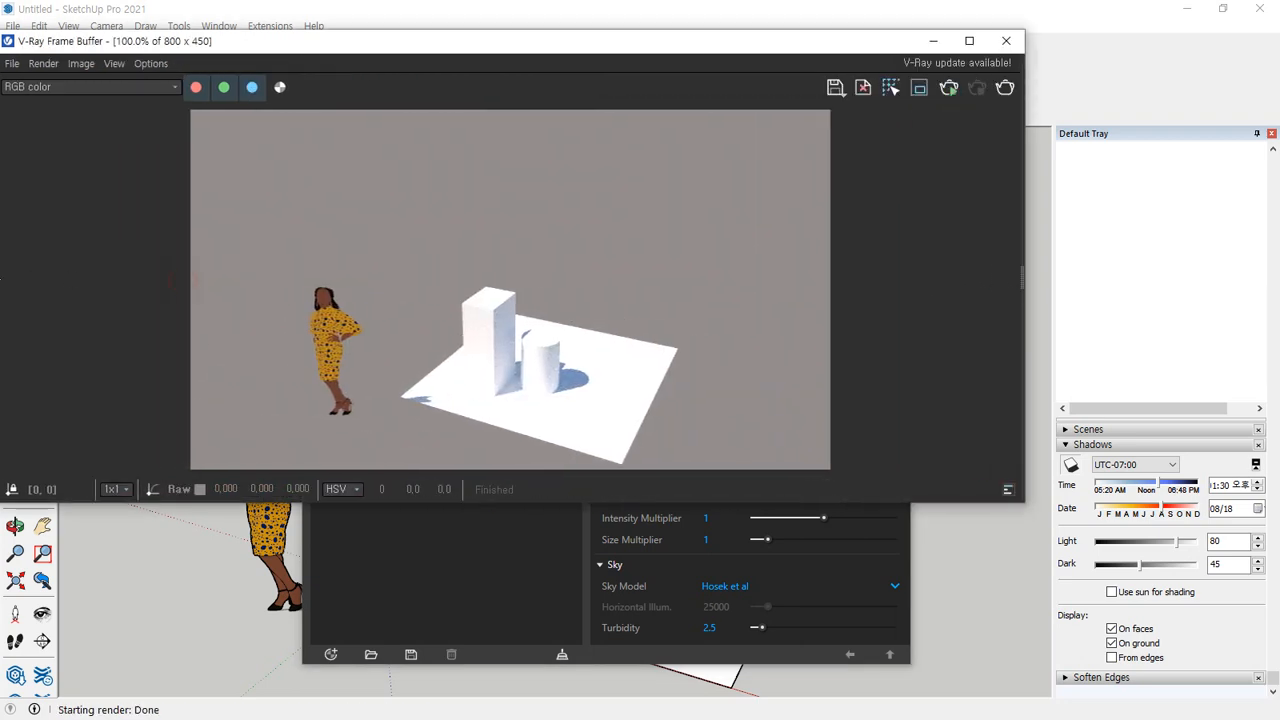
drag(271, 45, 393, 41)
drag(121, 172, 531, 172)
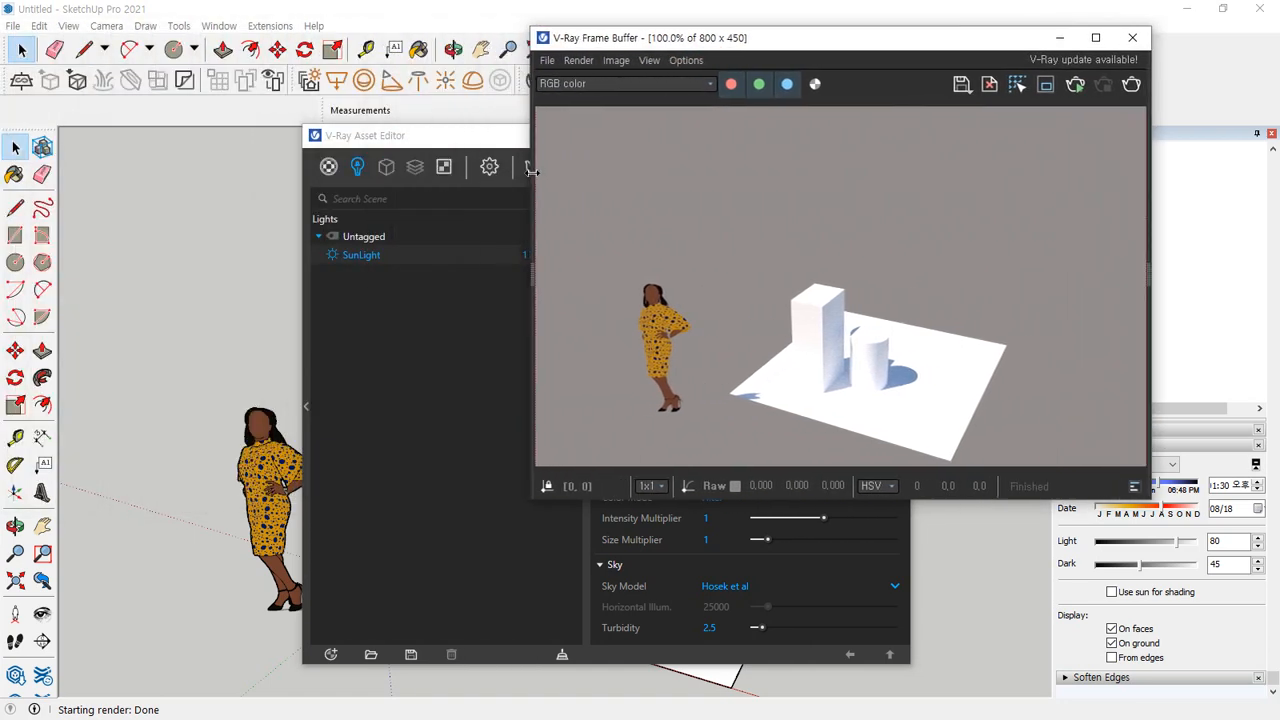
scroll(930, 408, up, 3)
scroll(823, 291, down, 3)
scroll(751, 380, up, 4)
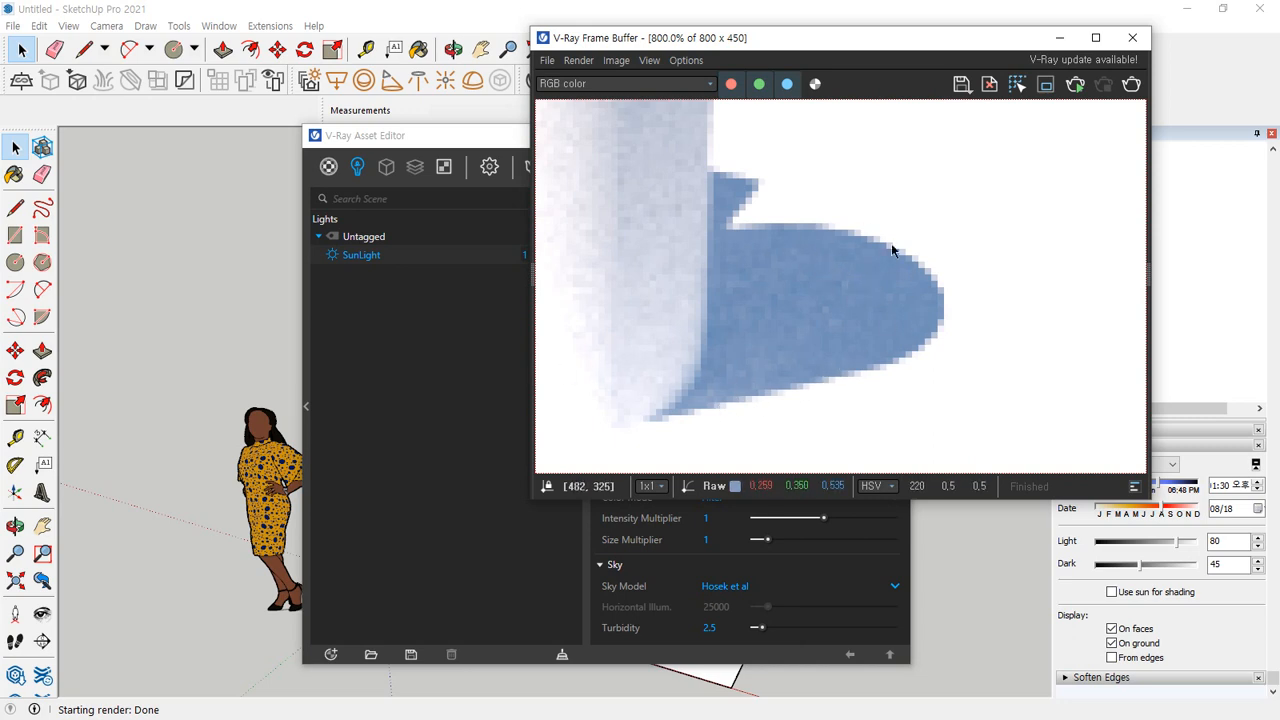
Step: Set the sunlight's size multiplier to 20 and render again to check the softness of the cylinder's shadow edge
click(418, 395)
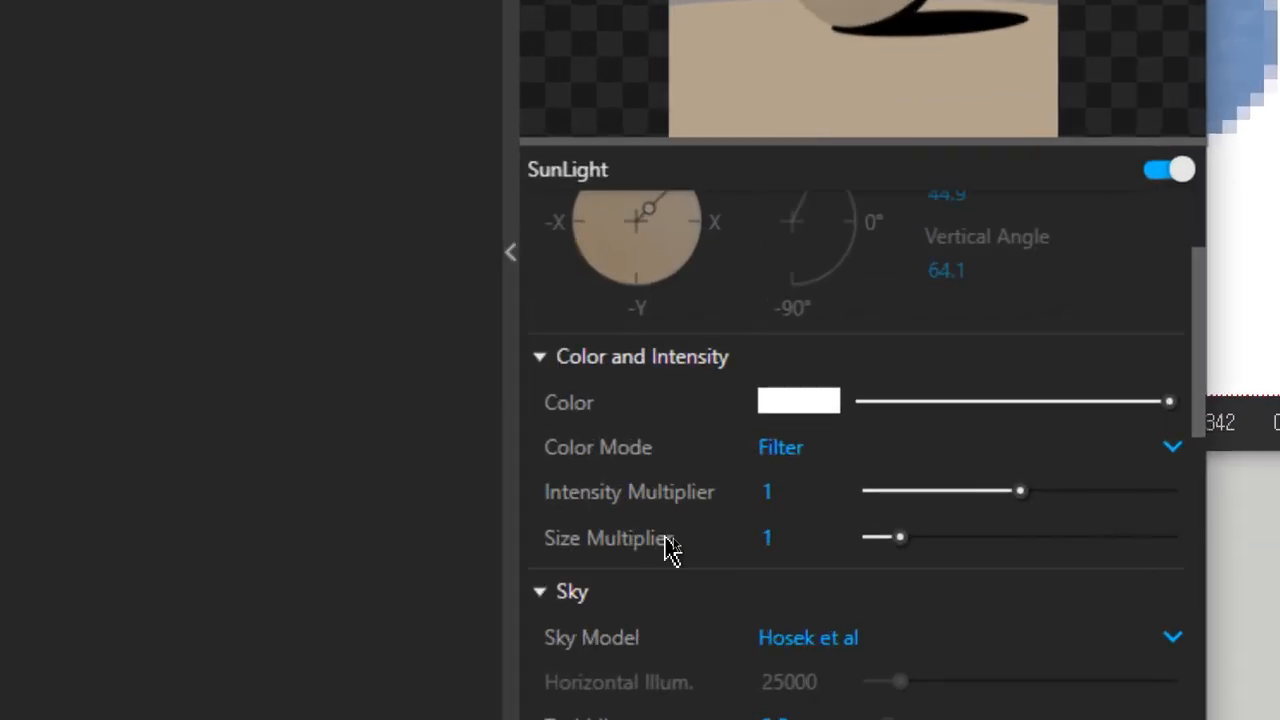
double_click(708, 538)
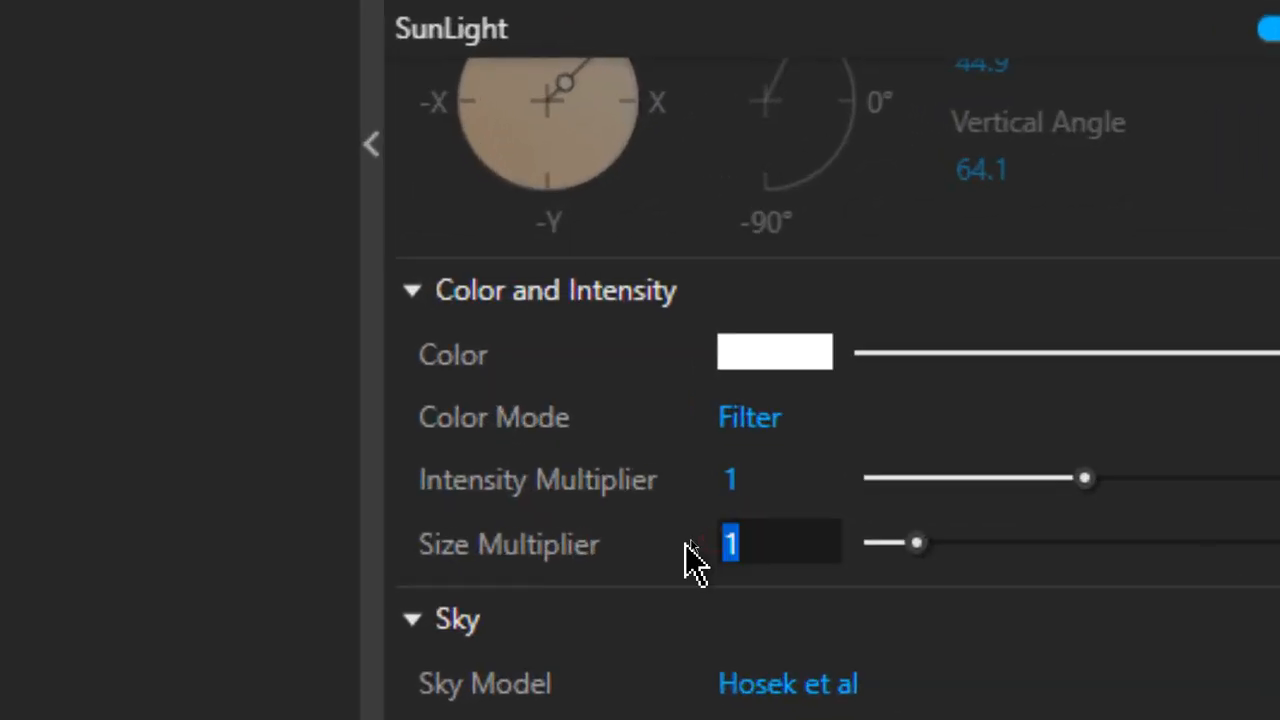
text(20)
key(Return)
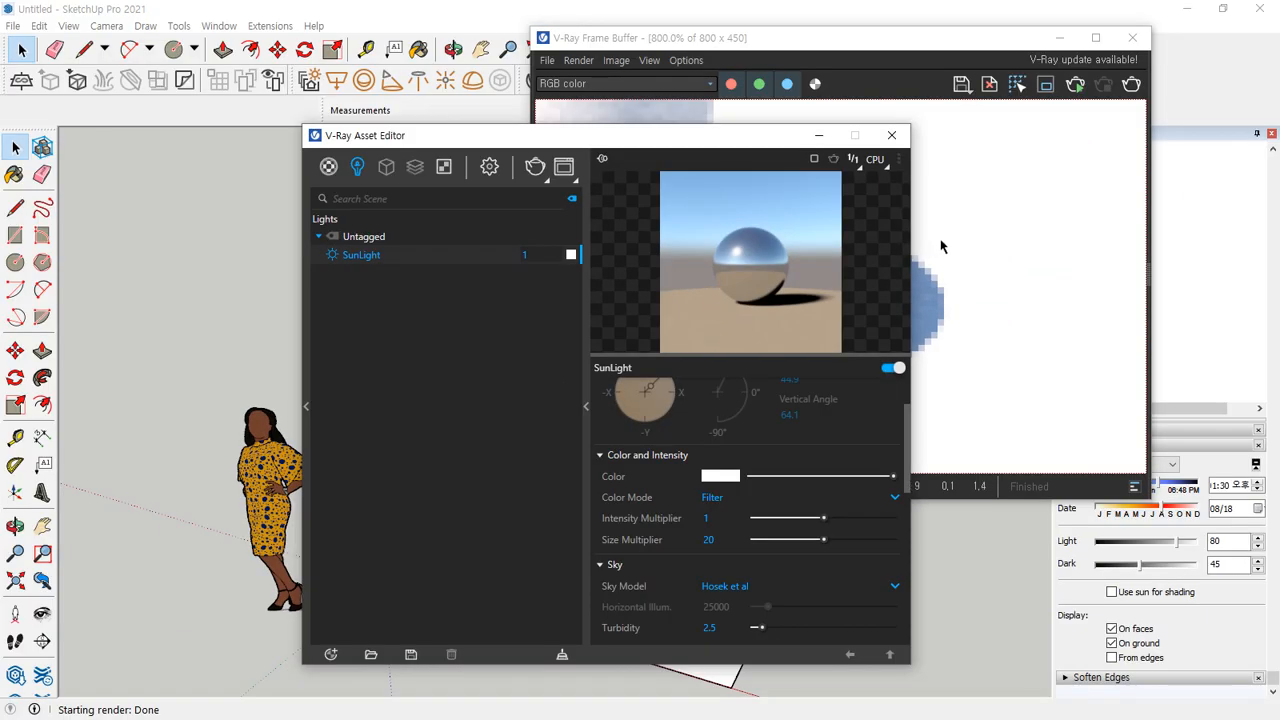
click(941, 238)
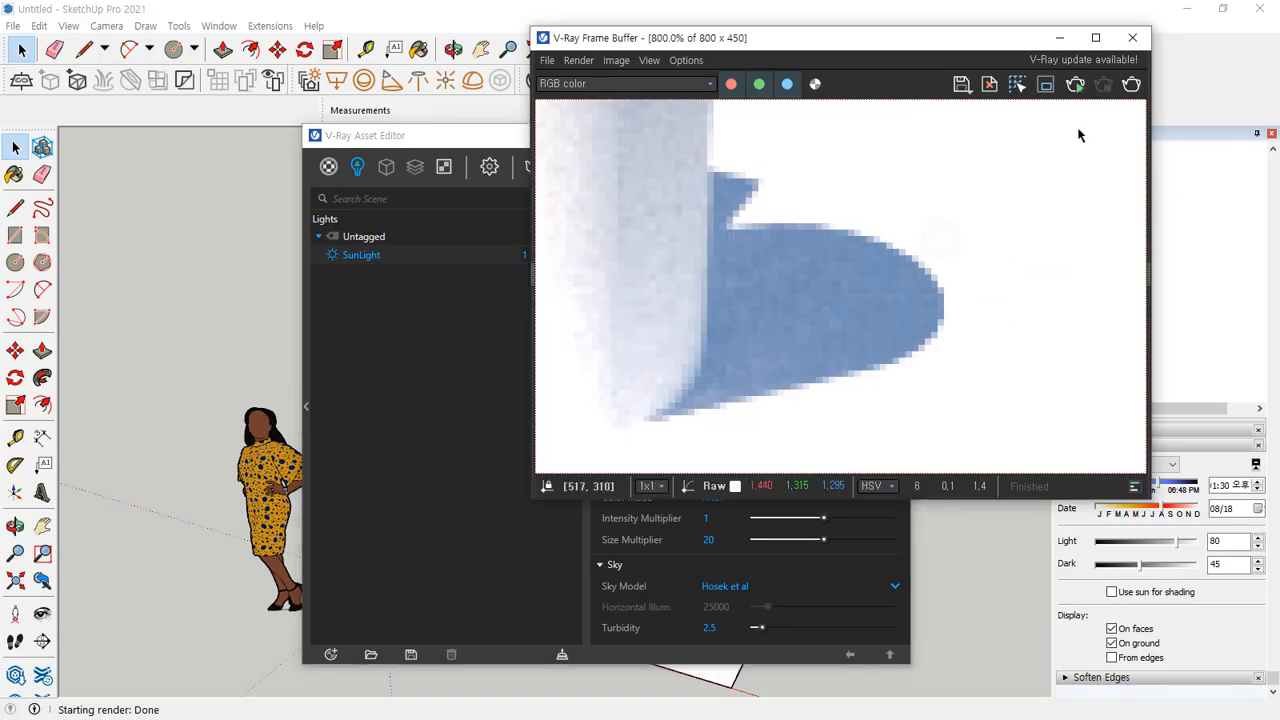
click(1131, 86)
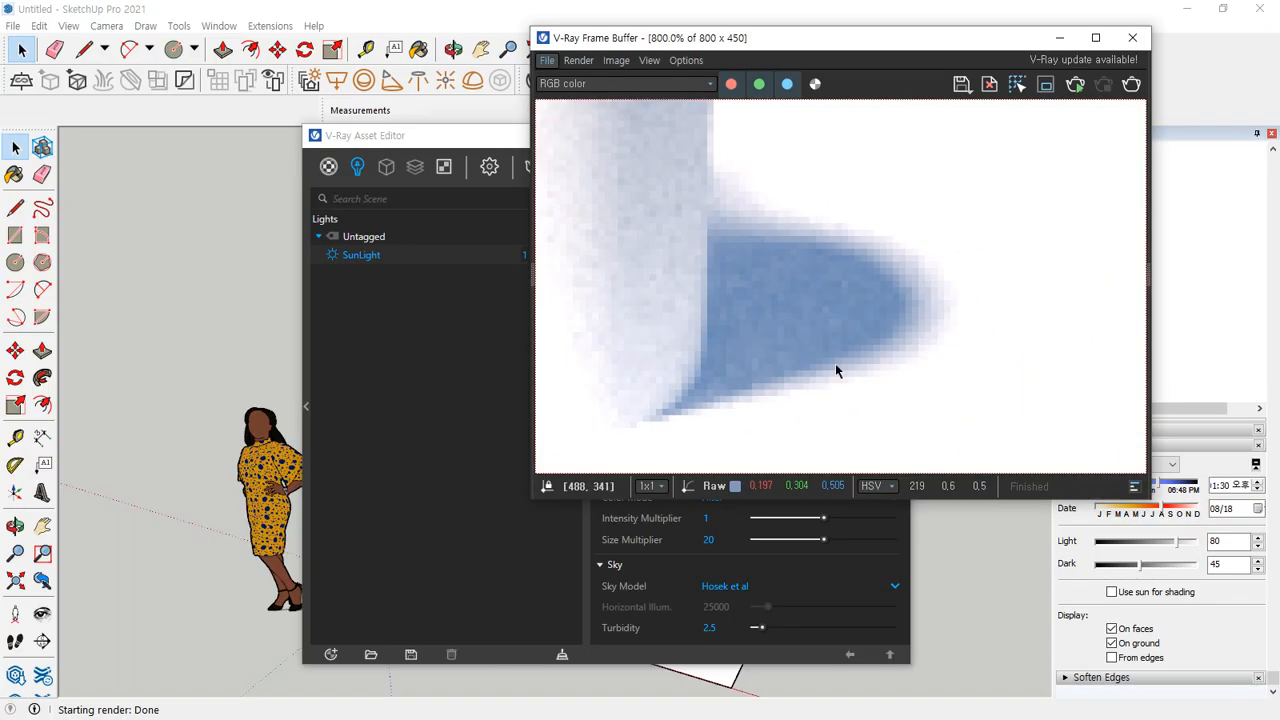
Step: Set the sunlight's sky model to CIE Overcast
click(486, 460)
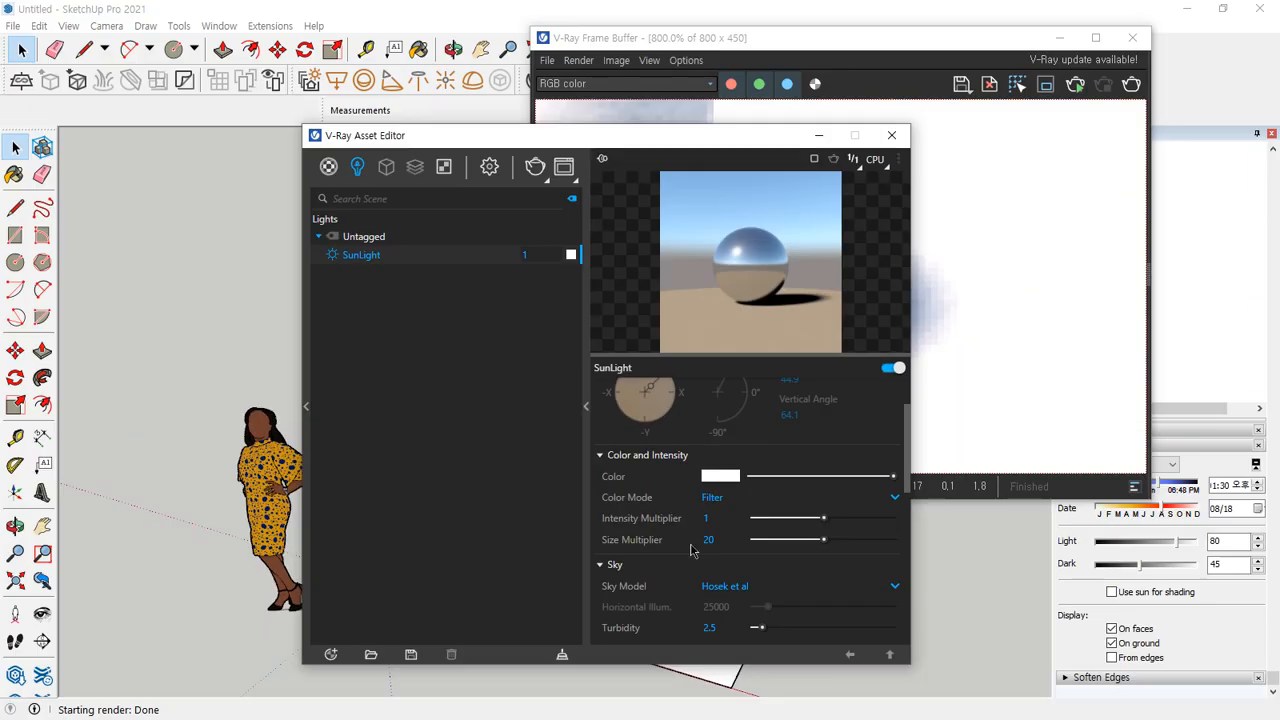
scroll(690, 549, down, 3)
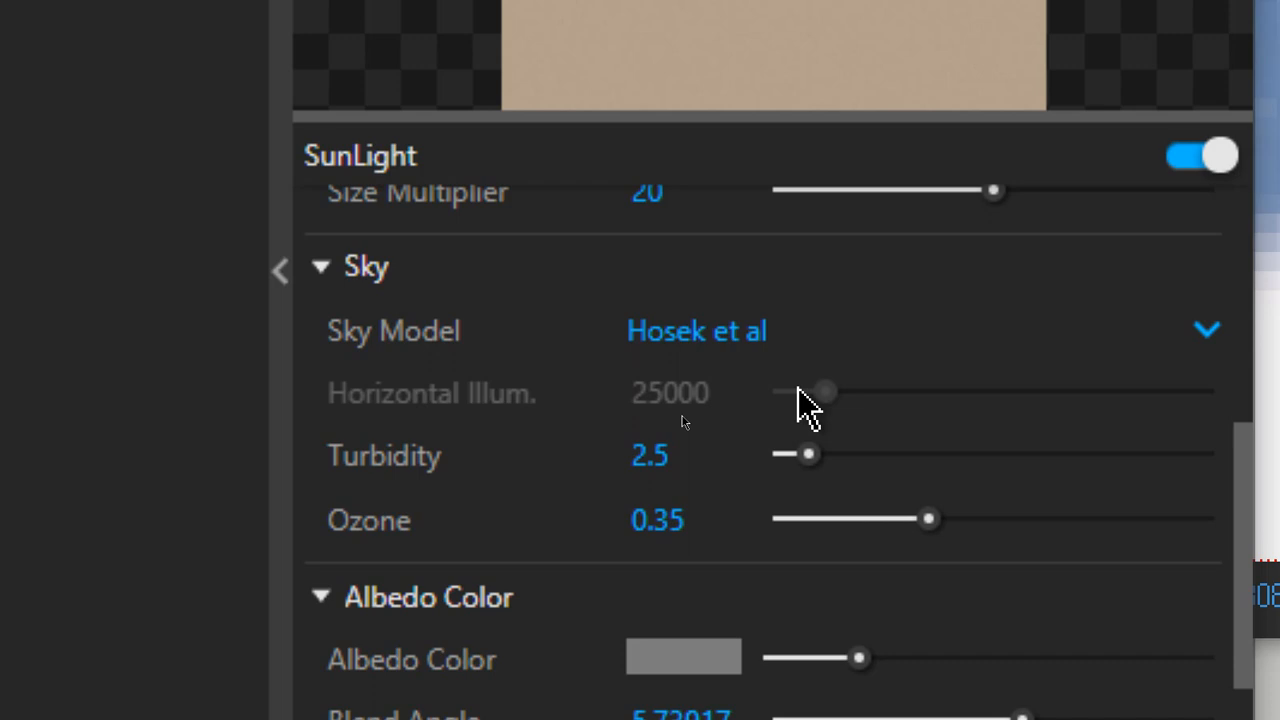
click(714, 336)
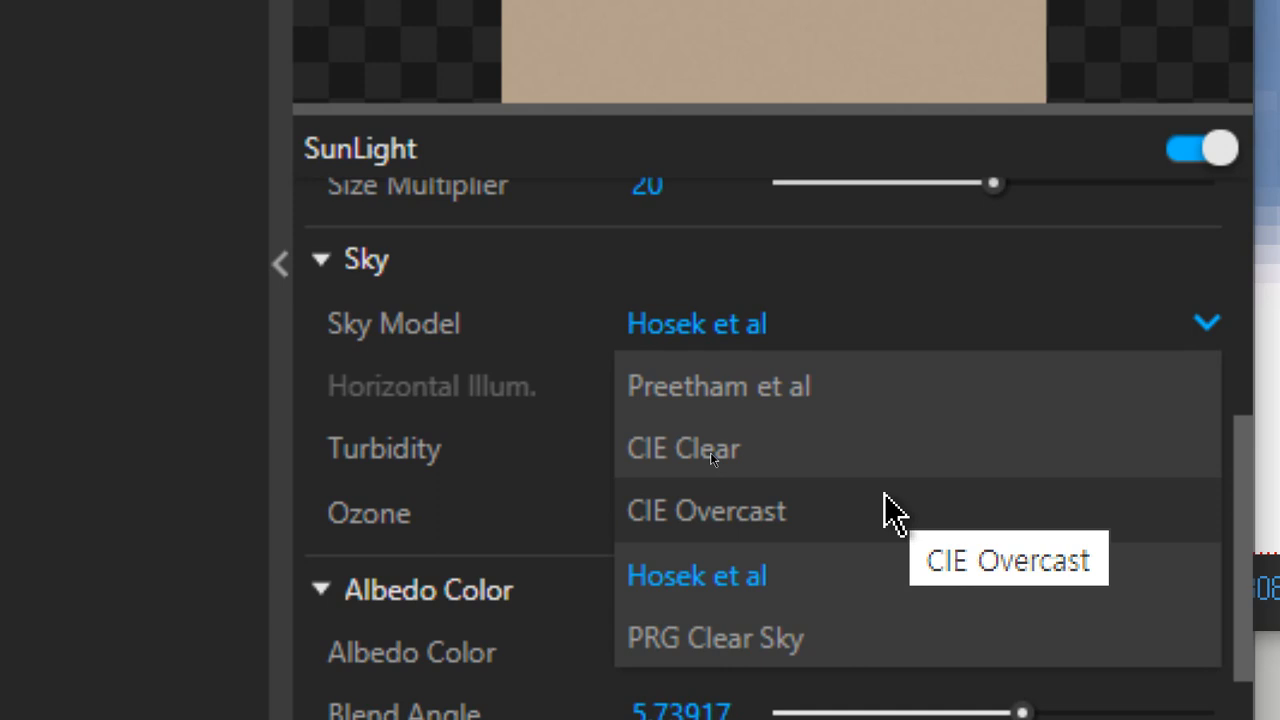
click(893, 512)
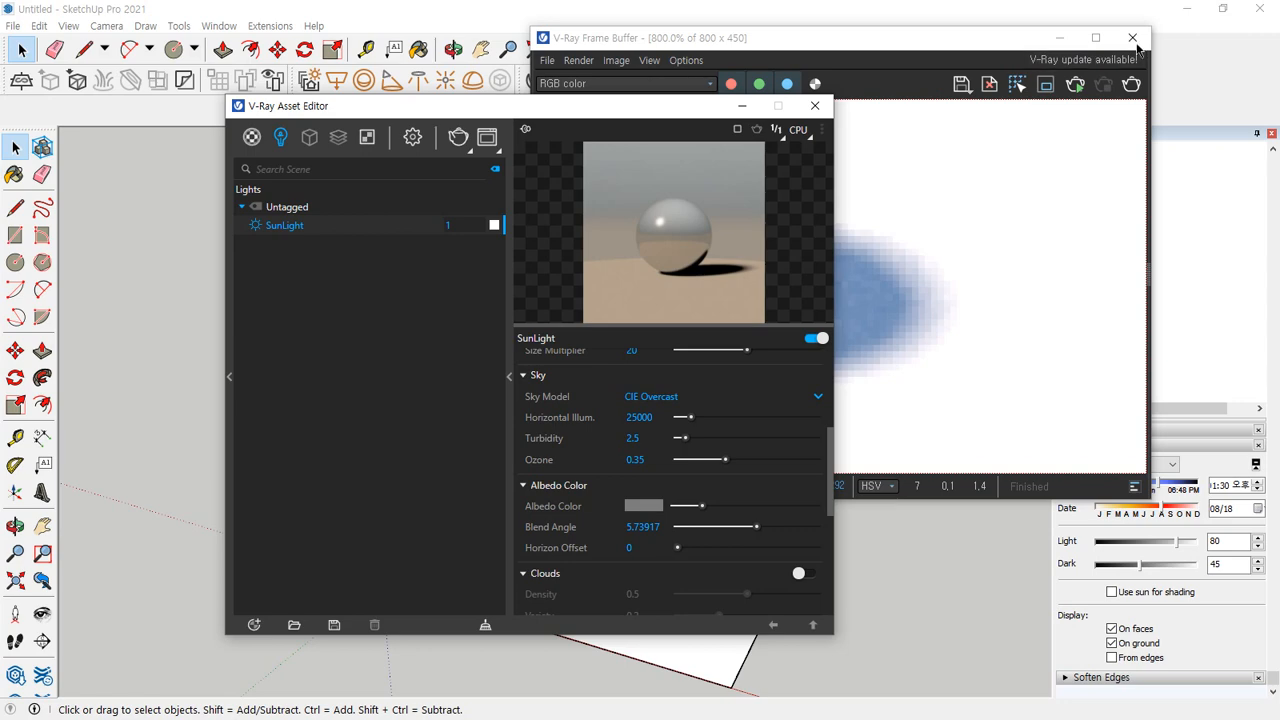
Step: Render the scene from a low view that includes the sky and horizon, showing the whole image in the frame buffer
click(1137, 43)
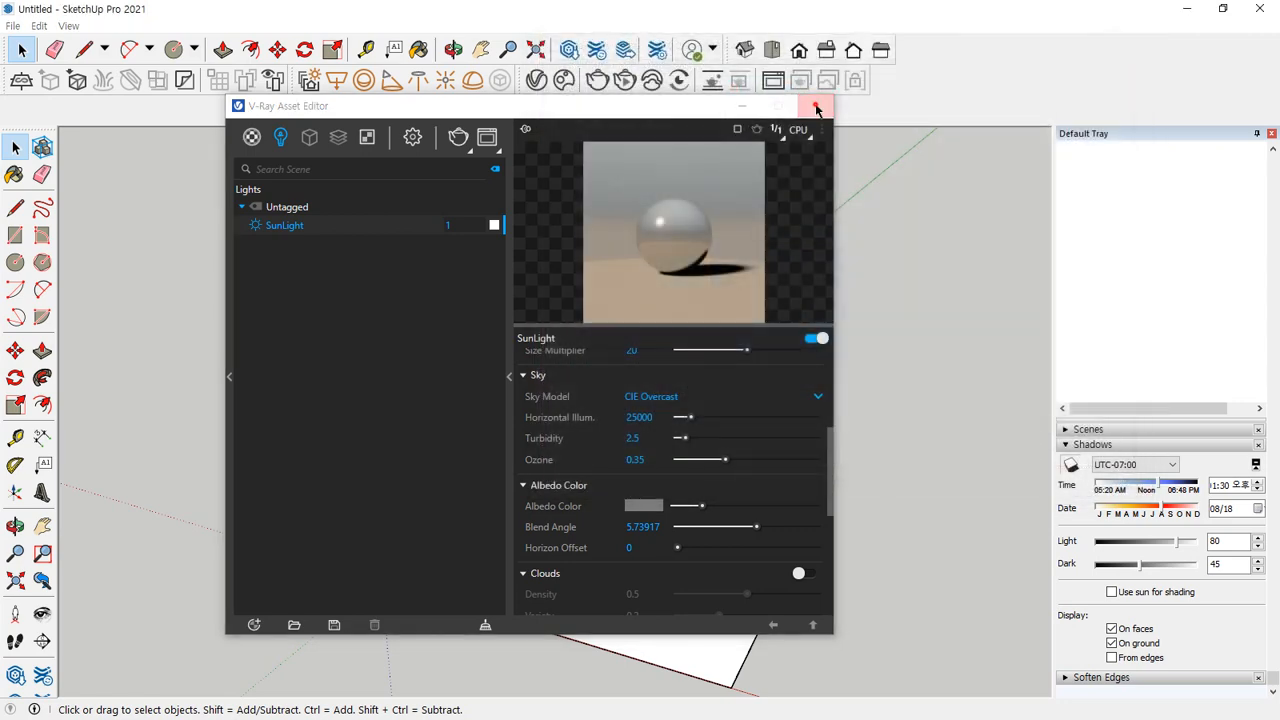
click(815, 105)
mouse_move(646, 446)
middle_down()
mouse_move(646, 543)
mouse_move(502, 421)
mouse_move(454, 366)
mouse_move(454, 343)
middle_up()
click(605, 89)
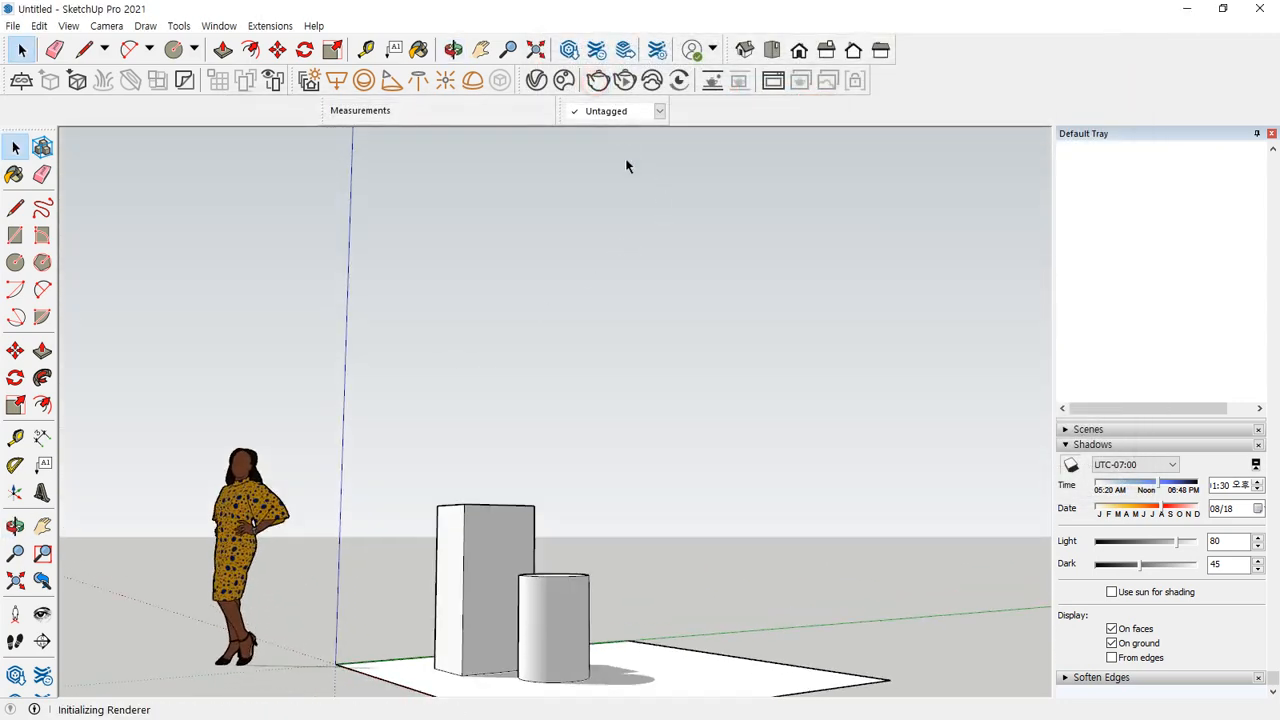
scroll(780, 291, down, 4)
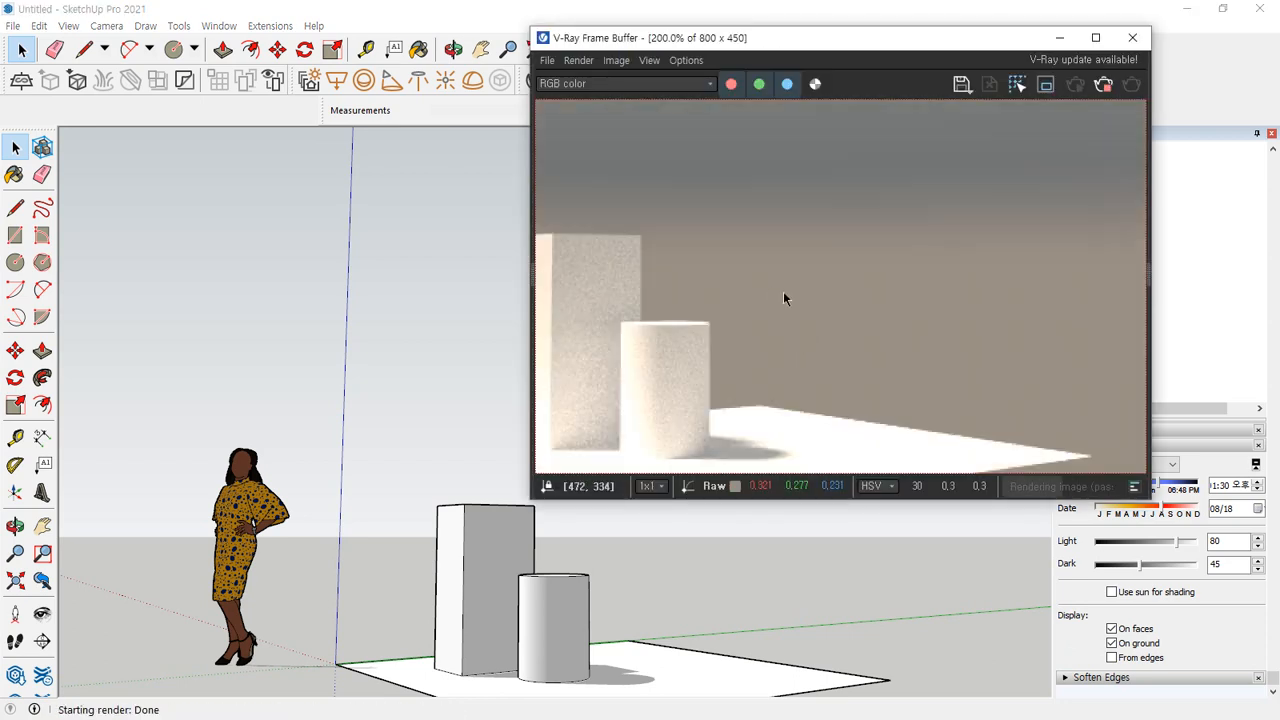
scroll(831, 291, up, 1)
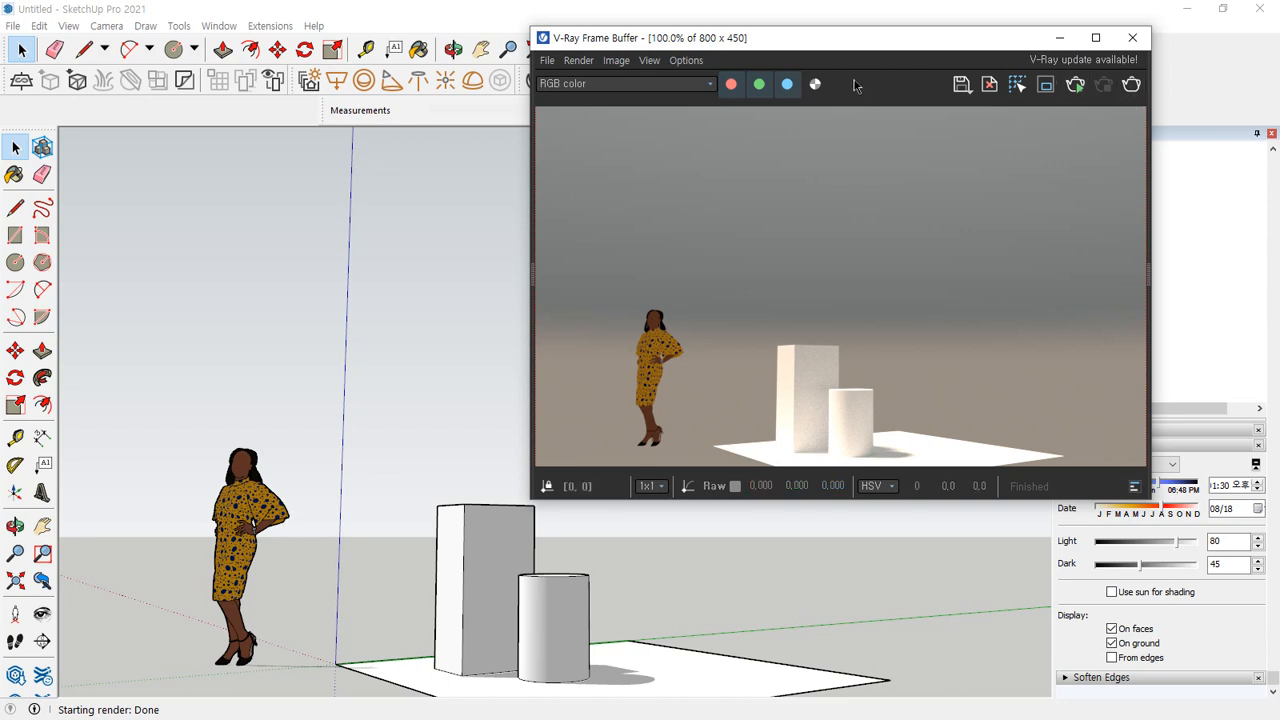
Step: Move the frame buffer aside and set the sunlight's sky model back to Hosek et al
drag(851, 45, 973, 78)
click(536, 80)
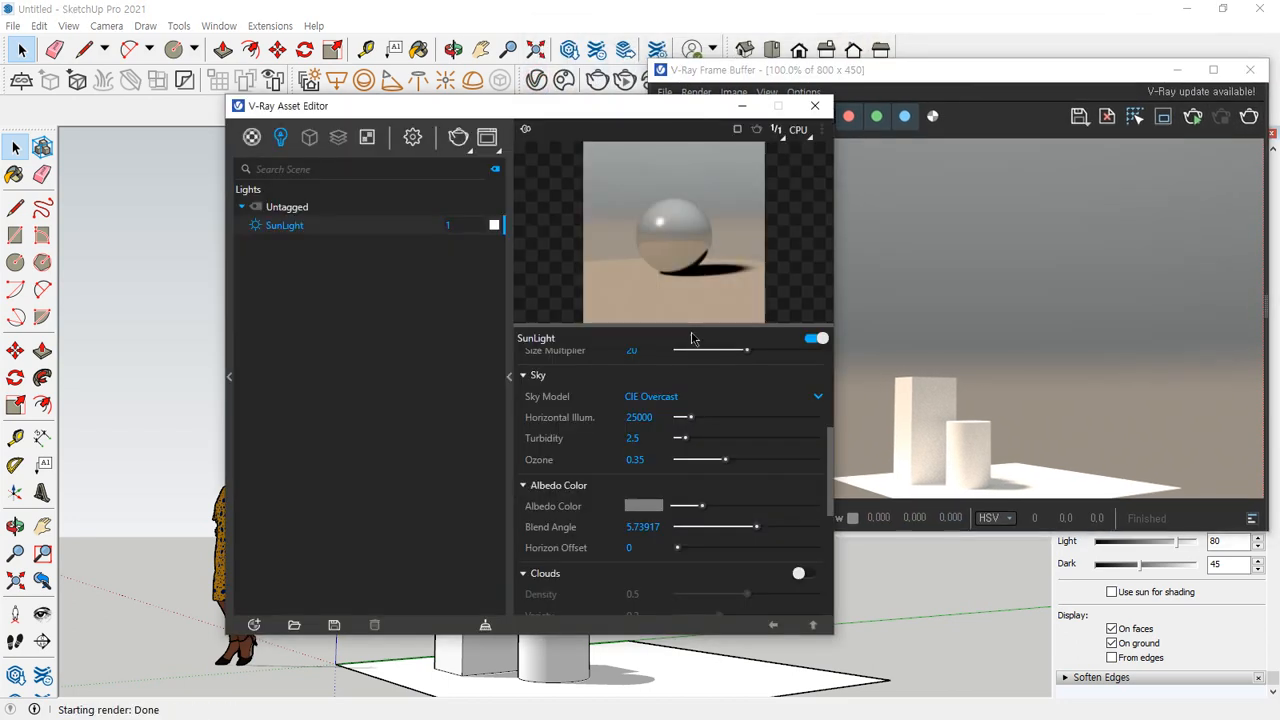
scroll(708, 402, down, 1)
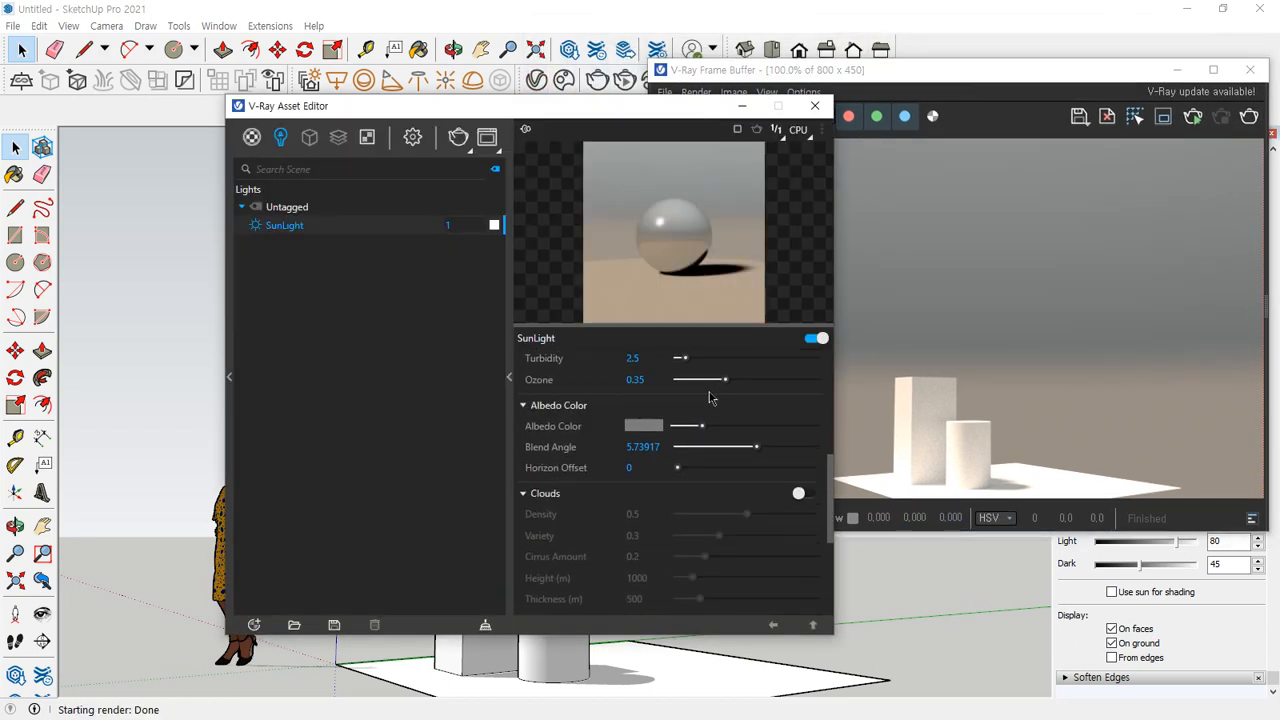
scroll(710, 398, up, 1)
click(684, 398)
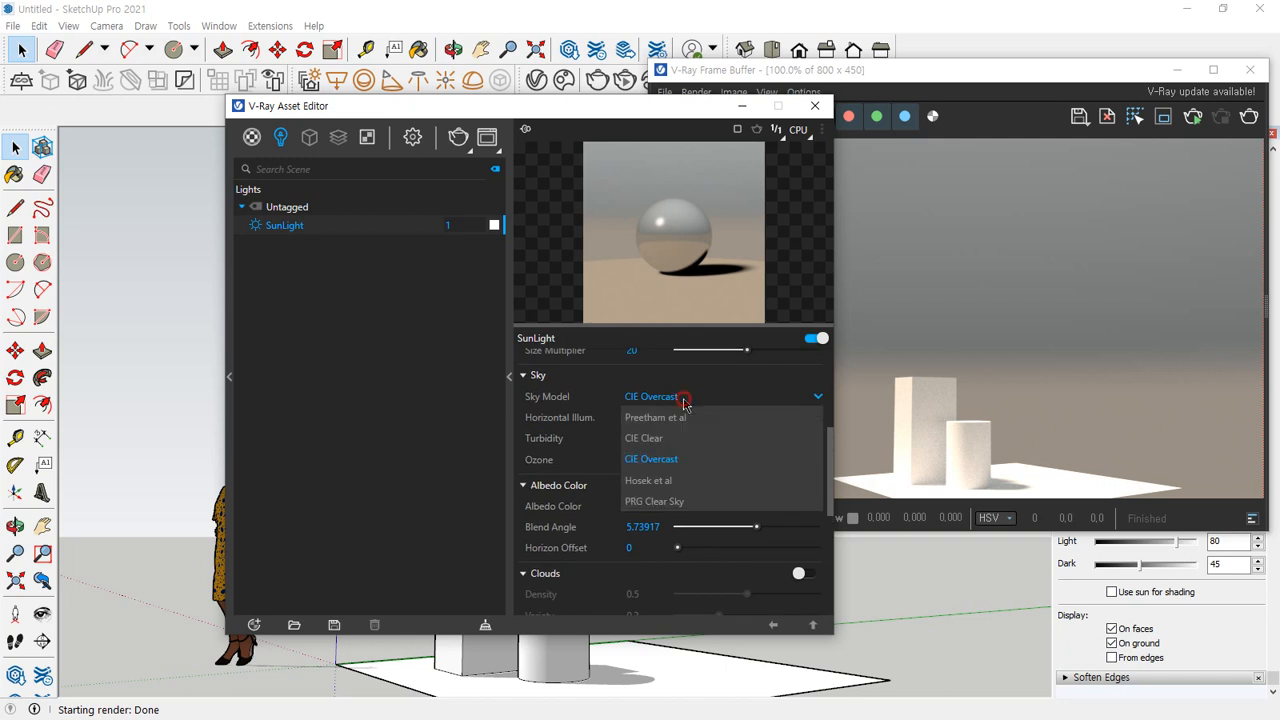
click(695, 485)
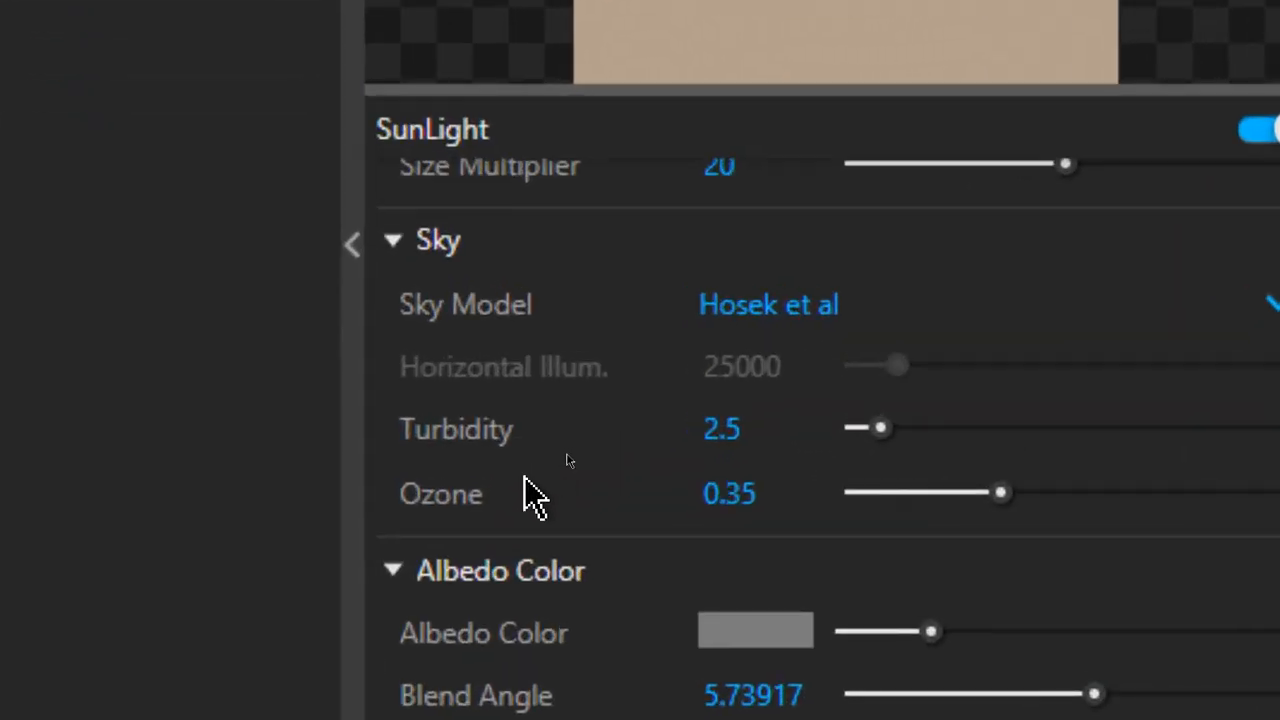
Step: Render the low view with the Hosek et al sky and unchanged turbidity as a reference for comparing the sky
mouse_move(524, 492)
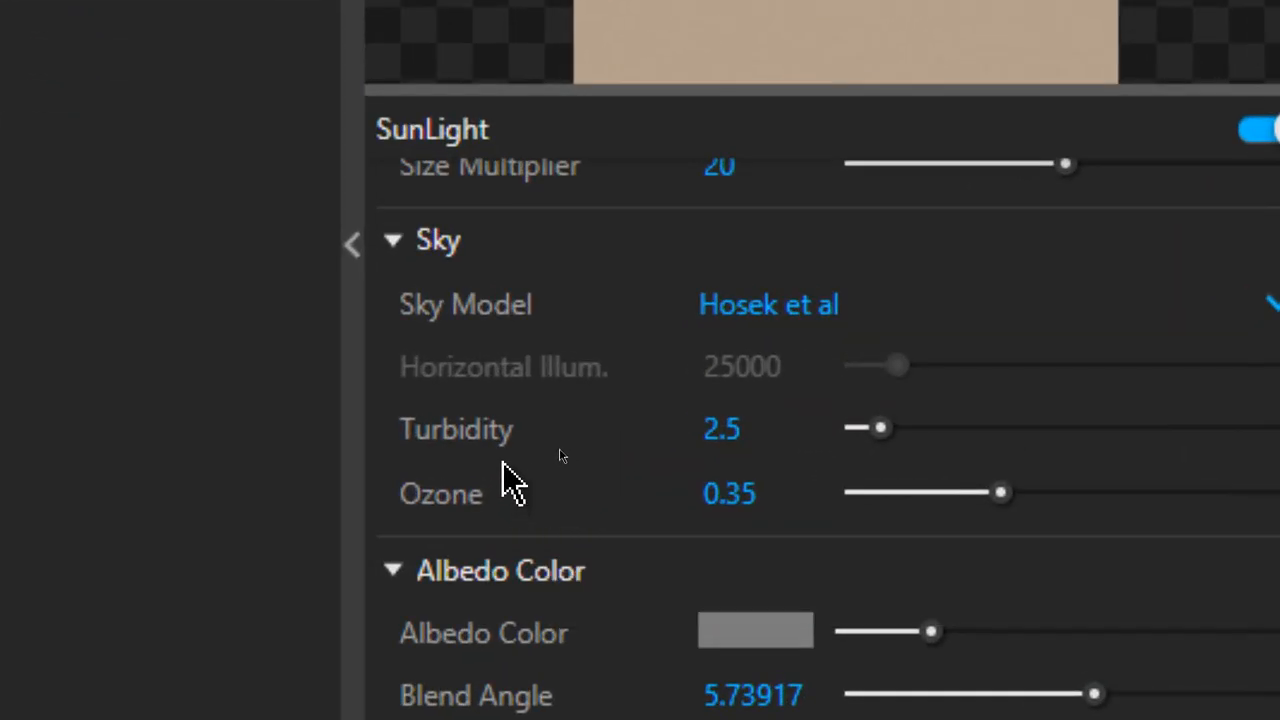
mouse_move(441, 515)
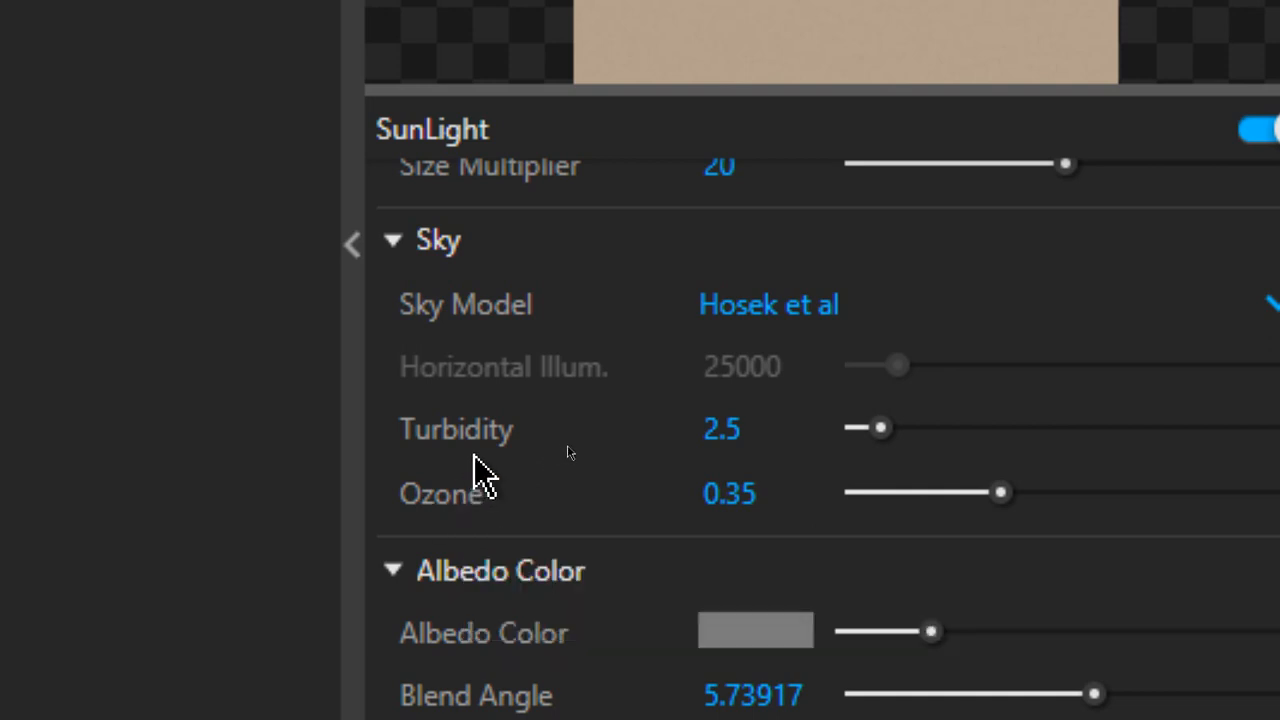
drag(742, 432, 684, 452)
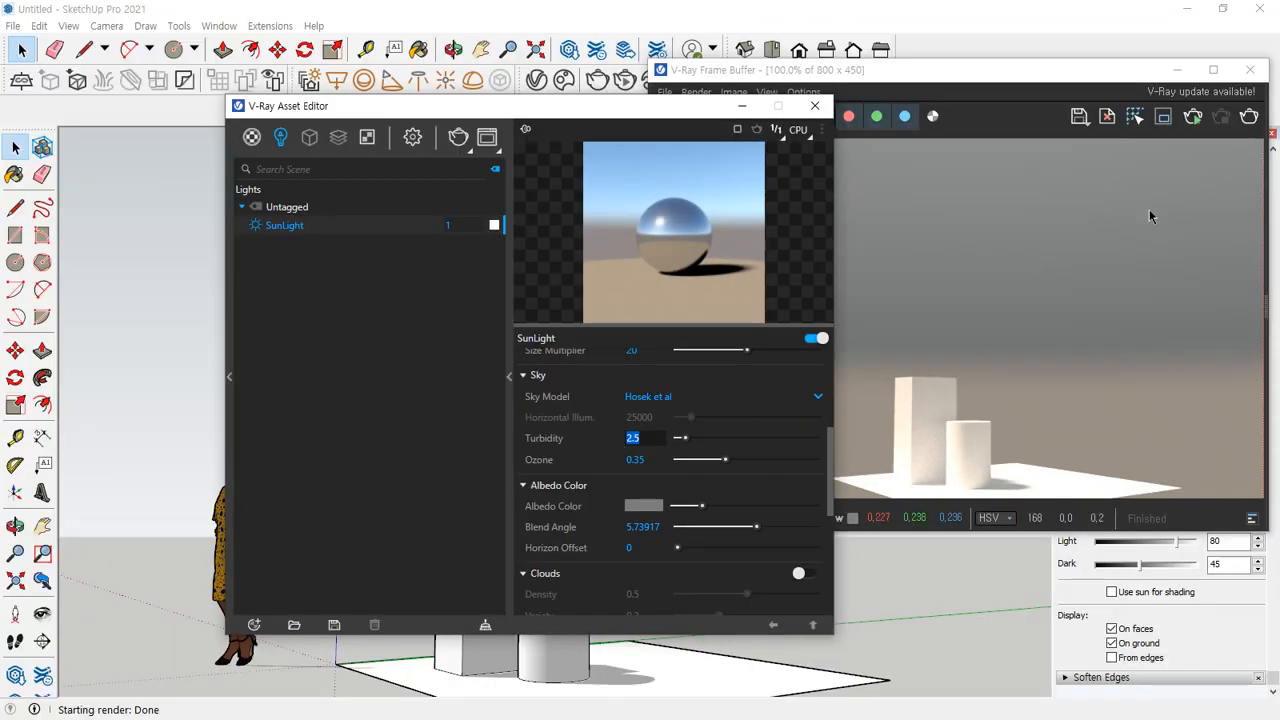
click(1253, 122)
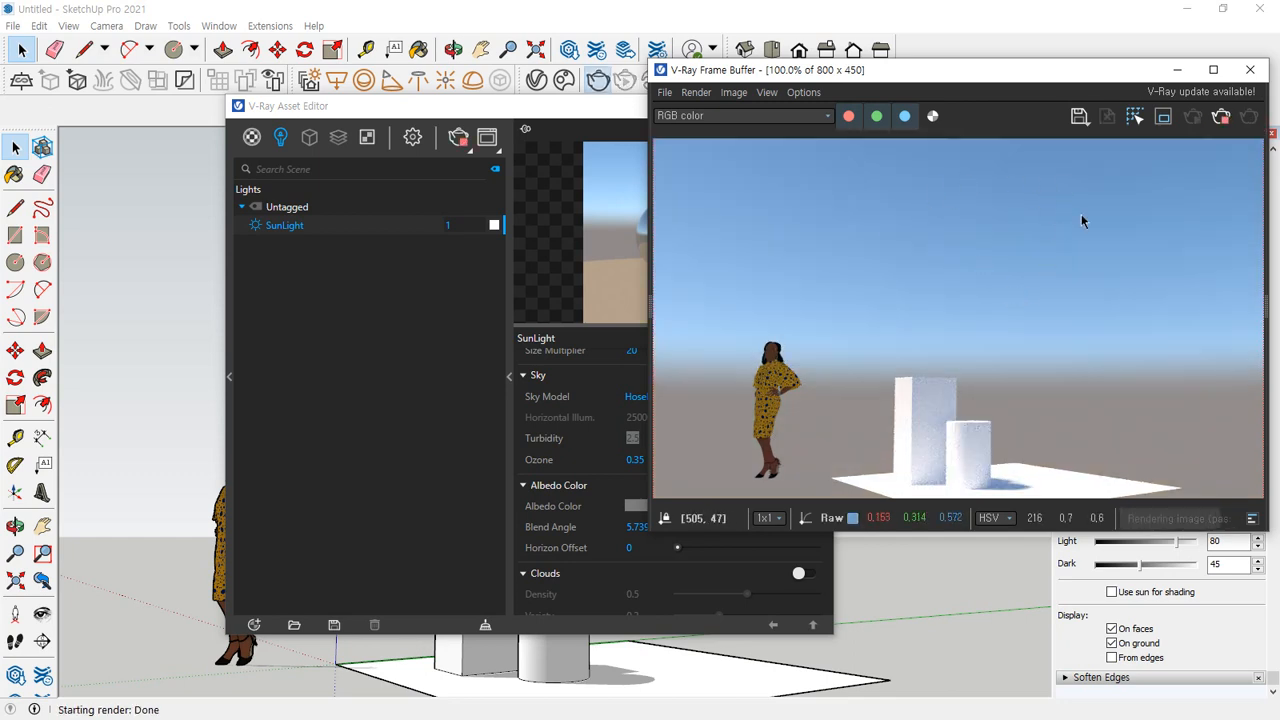
Step: Set the sunlight's sky turbidity to 10 and render the scene to check the hazier sky
drag(503, 109, 341, 87)
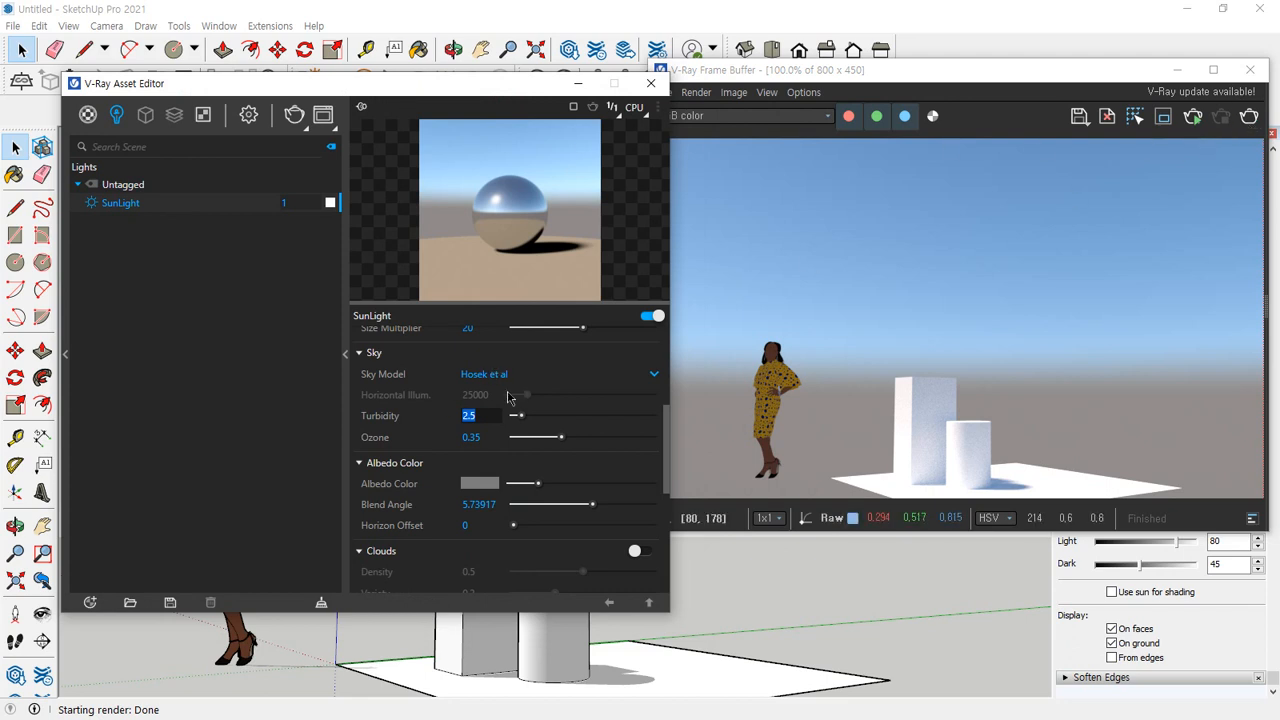
drag(518, 418, 654, 419)
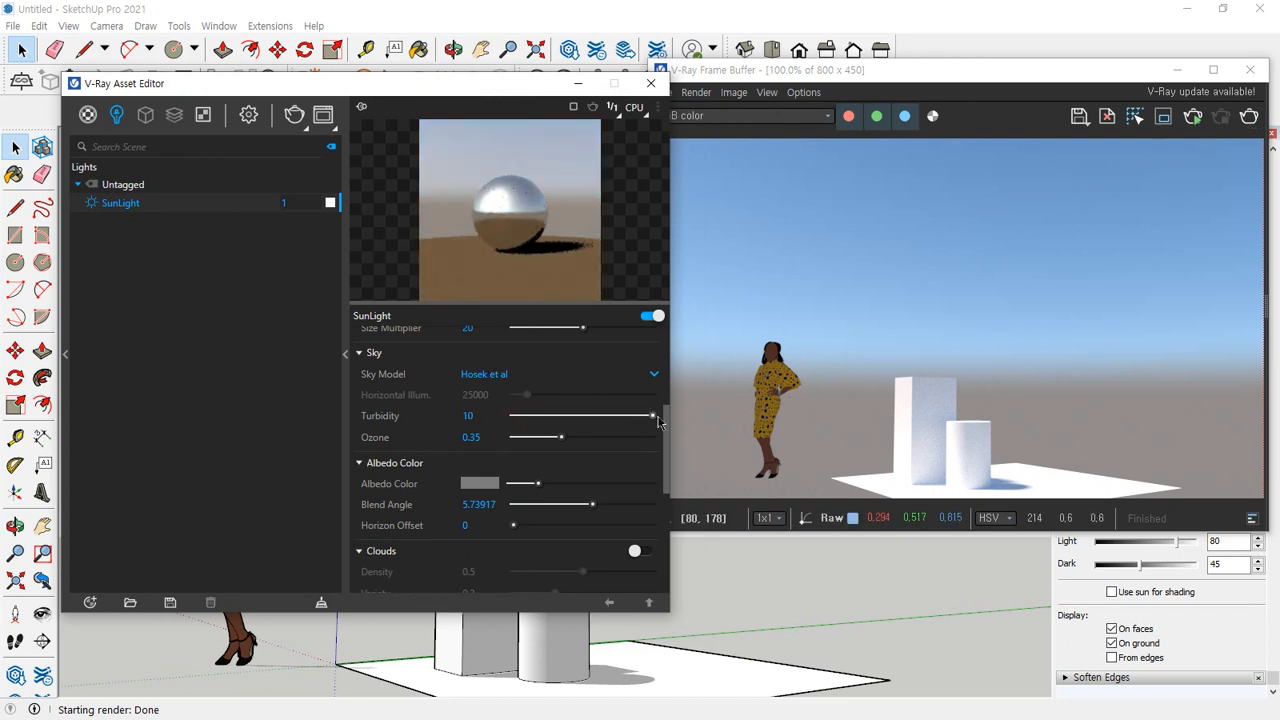
click(1249, 116)
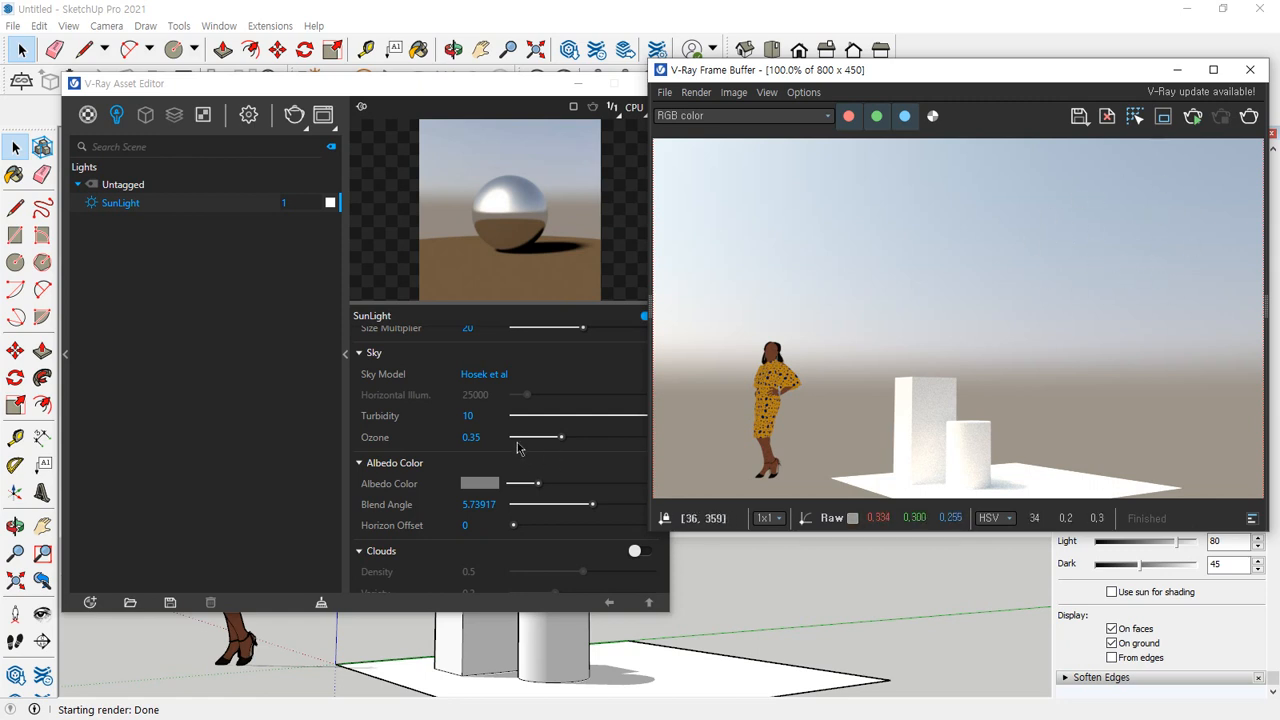
Step: Set the sunlight's sky turbidity back to 2.5 and render the scene again
click(490, 416)
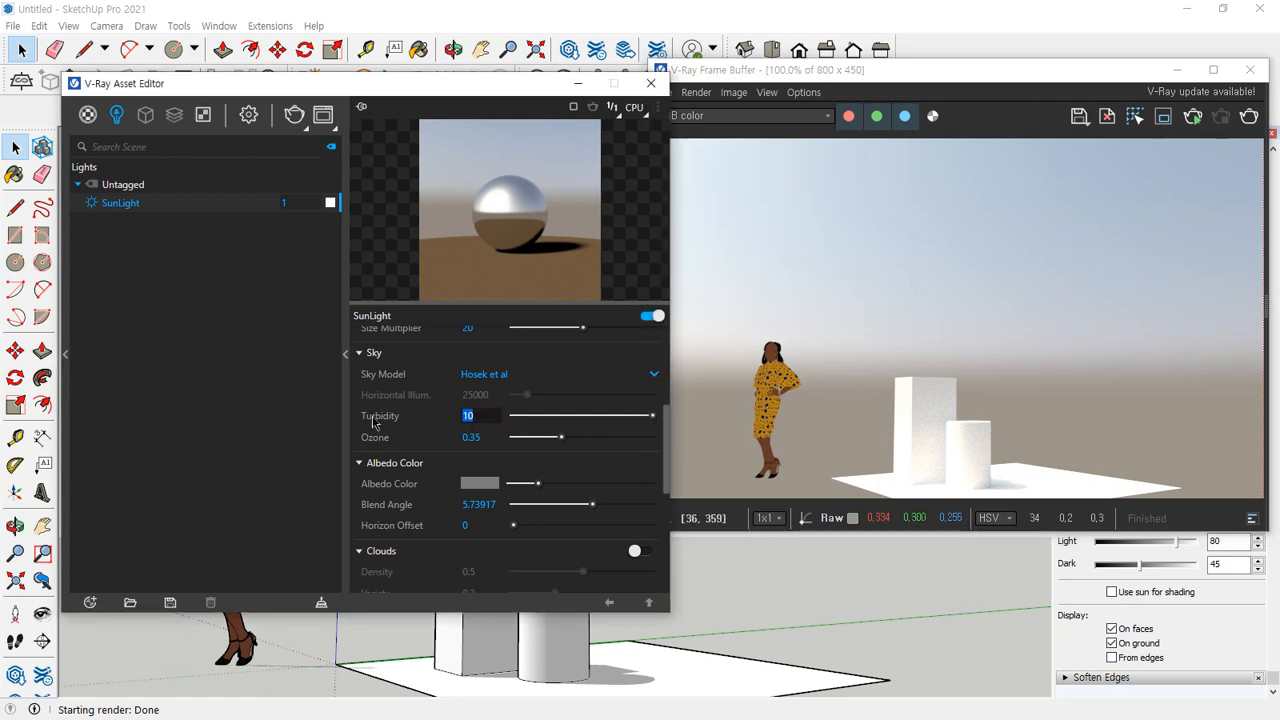
text(2.5)
key(Return)
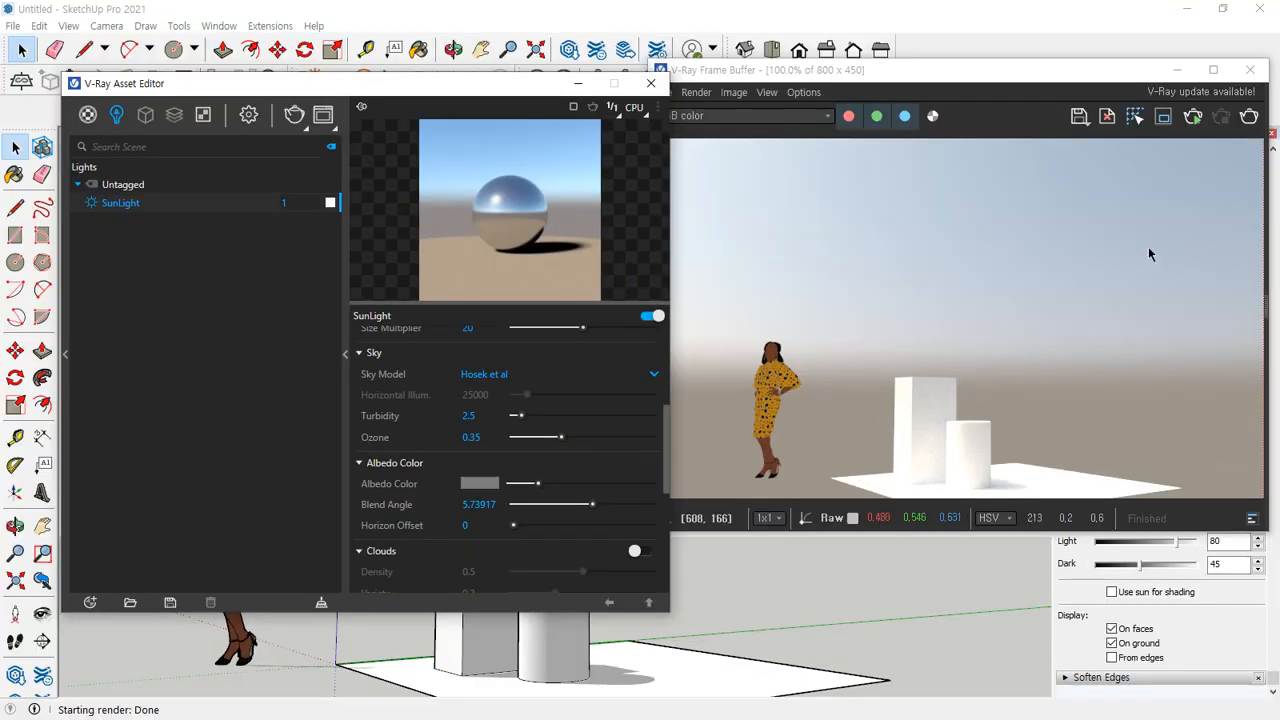
click(1249, 116)
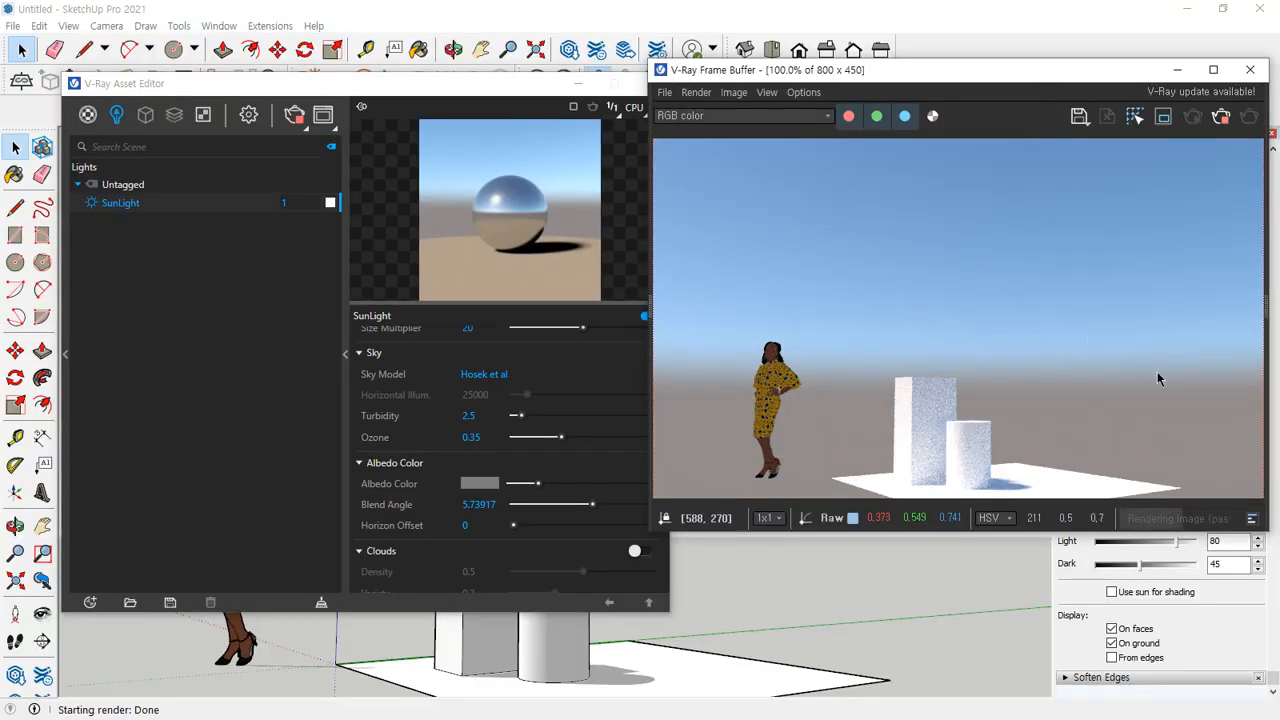
mouse_move(1120, 345)
mouse_down()
mouse_move(1075, 410)
mouse_move(1150, 372)
mouse_move(1100, 348)
mouse_up()
mouse_move(1020, 205)
mouse_down()
mouse_move(1035, 224)
mouse_move(1052, 195)
mouse_up()
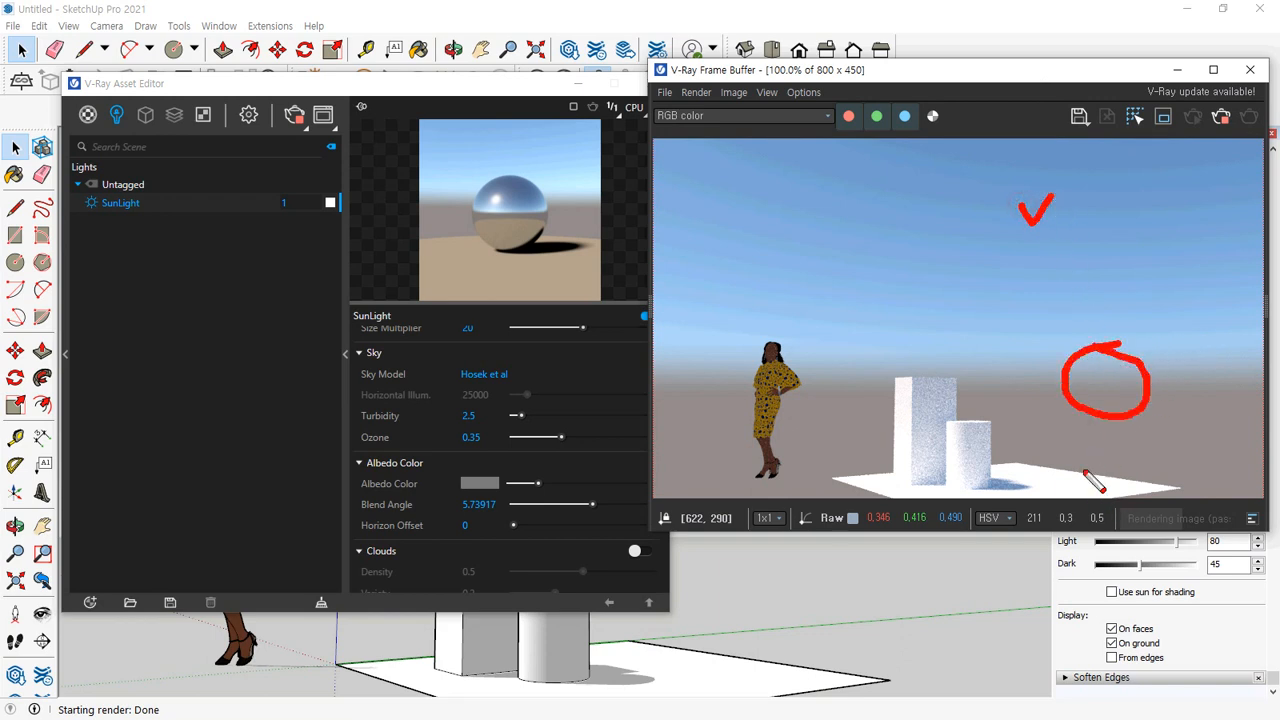
mouse_move(1072, 455)
mouse_down()
mouse_move(1086, 428)
mouse_move(1108, 460)
mouse_up()
drag(1264, 378, 647, 380)
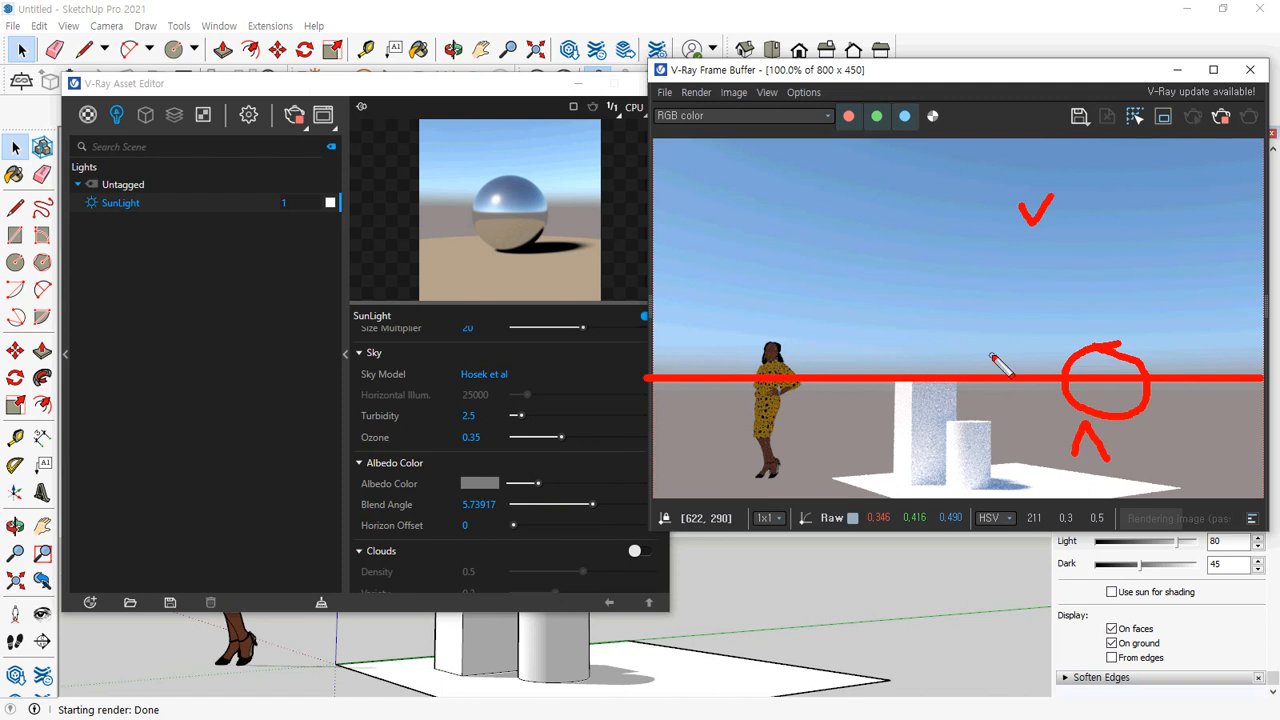
mouse_move(975, 356)
mouse_down()
mouse_move(1030, 357)
mouse_move(1016, 400)
mouse_move(1058, 399)
mouse_up()
key(e)
key(e)
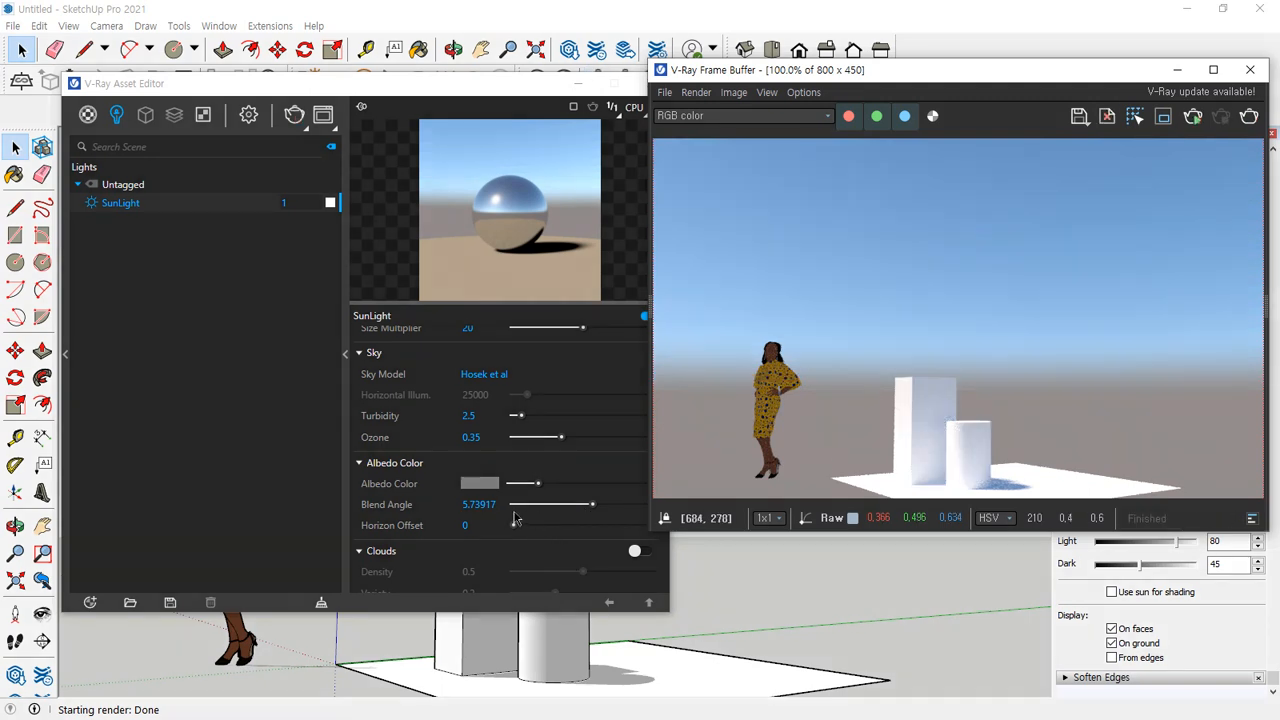
Step: Set the sunlight's albedo Blend Angle to 0 and render to examine the horizon line
click(499, 507)
text(0)
key(Return)
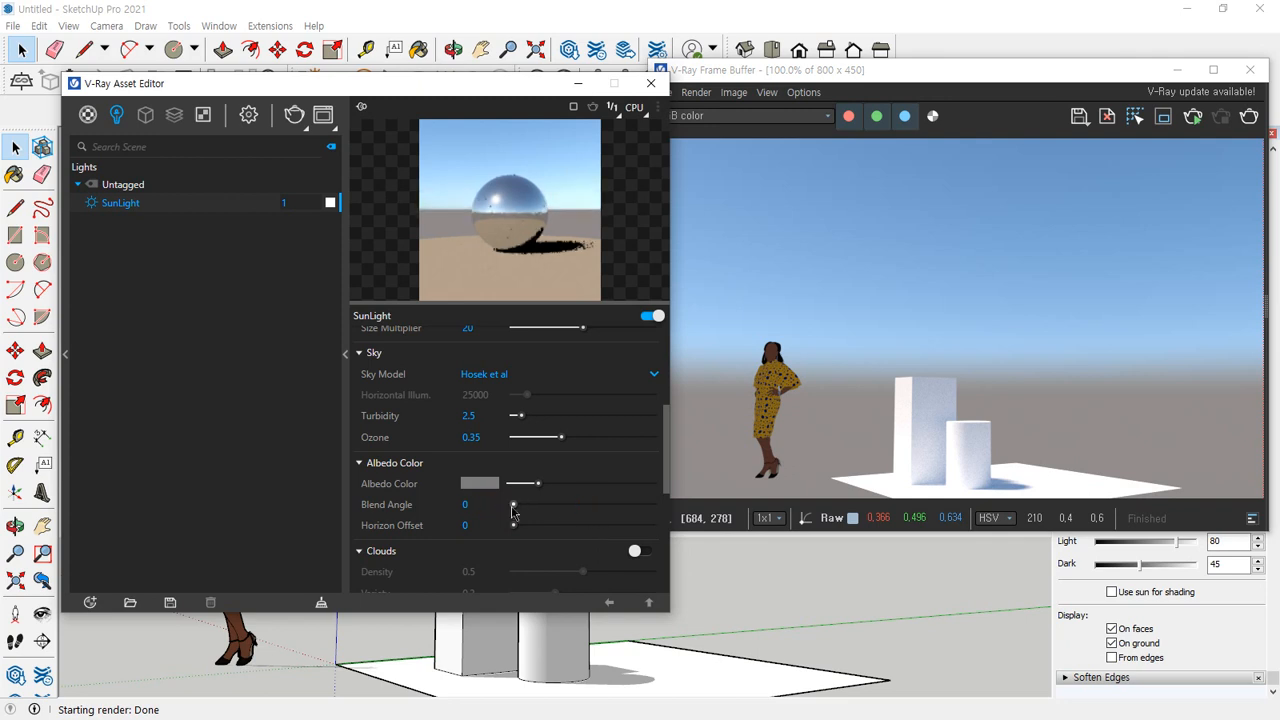
click(1249, 117)
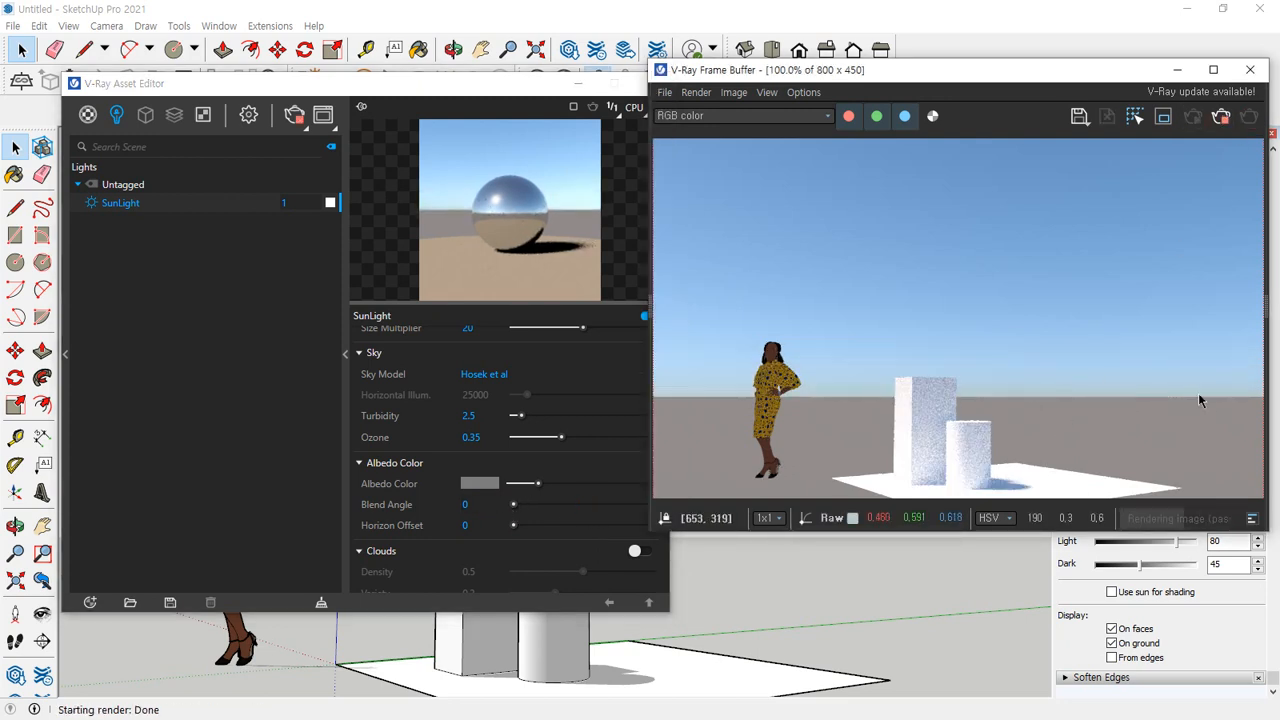
Step: Render the scene with the Blend Angle set to 10, and again with it restored to 5.73917
click(496, 505)
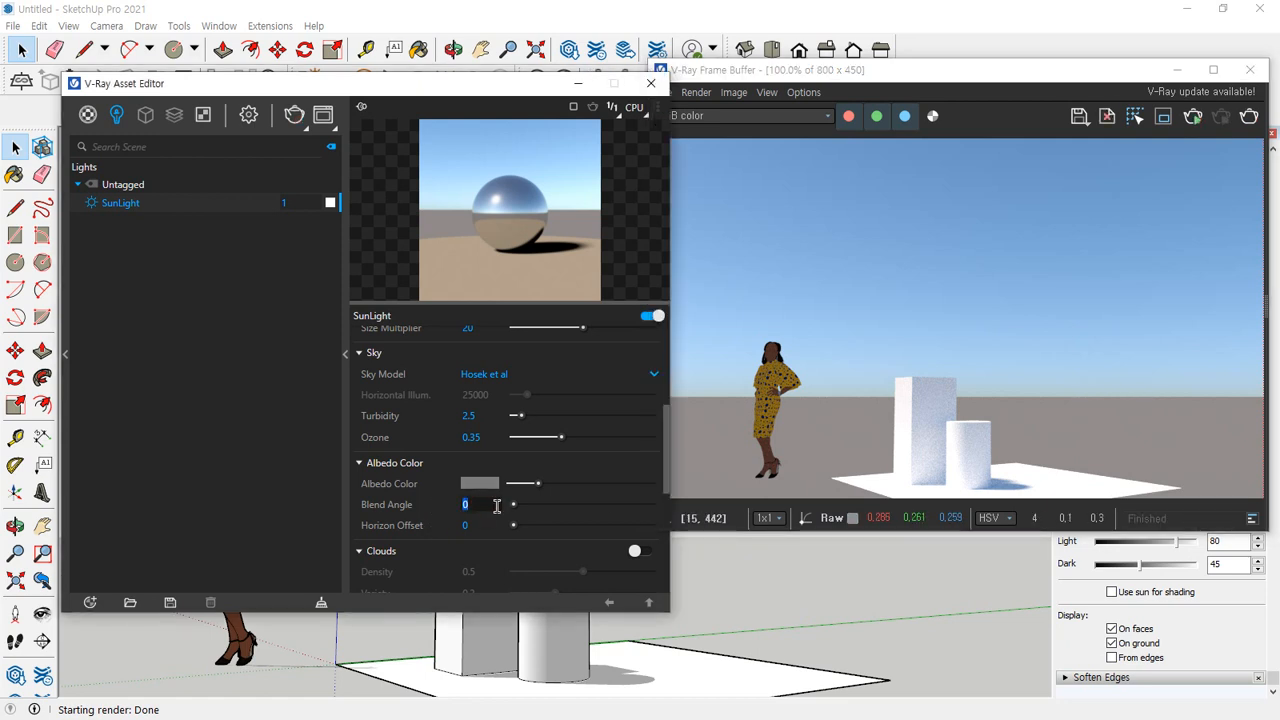
text(10)
key(Return)
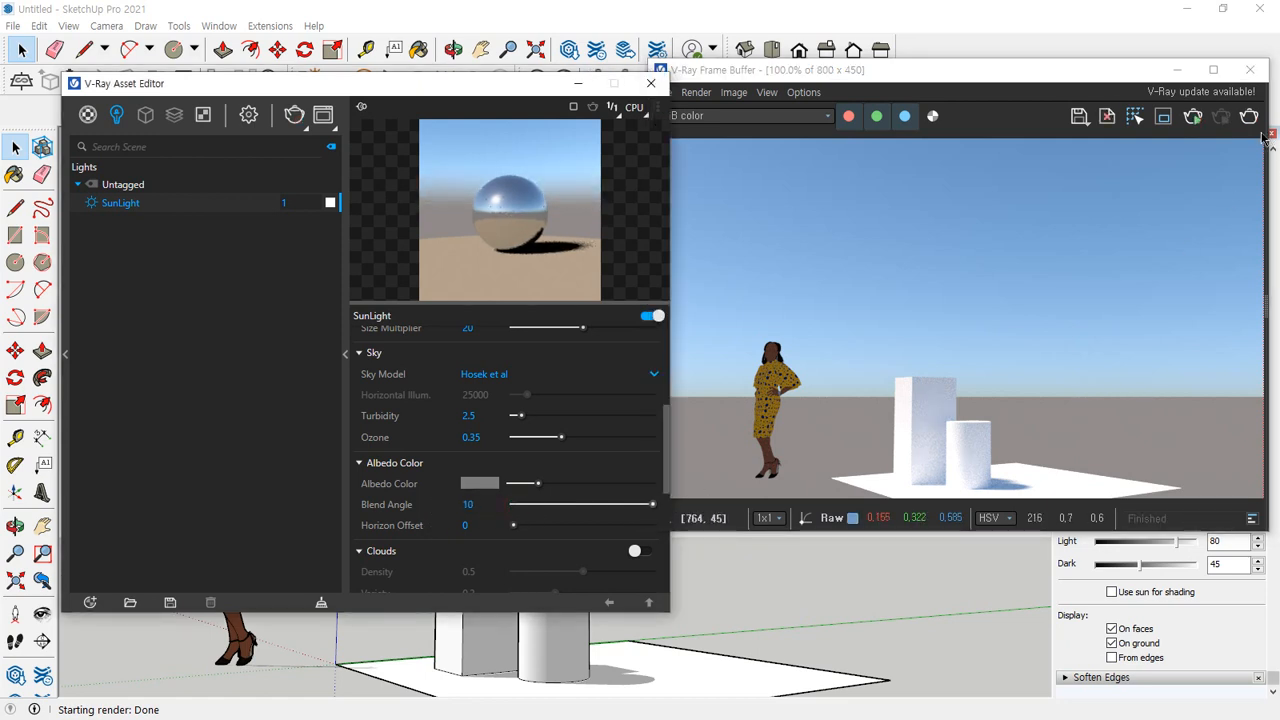
click(1189, 258)
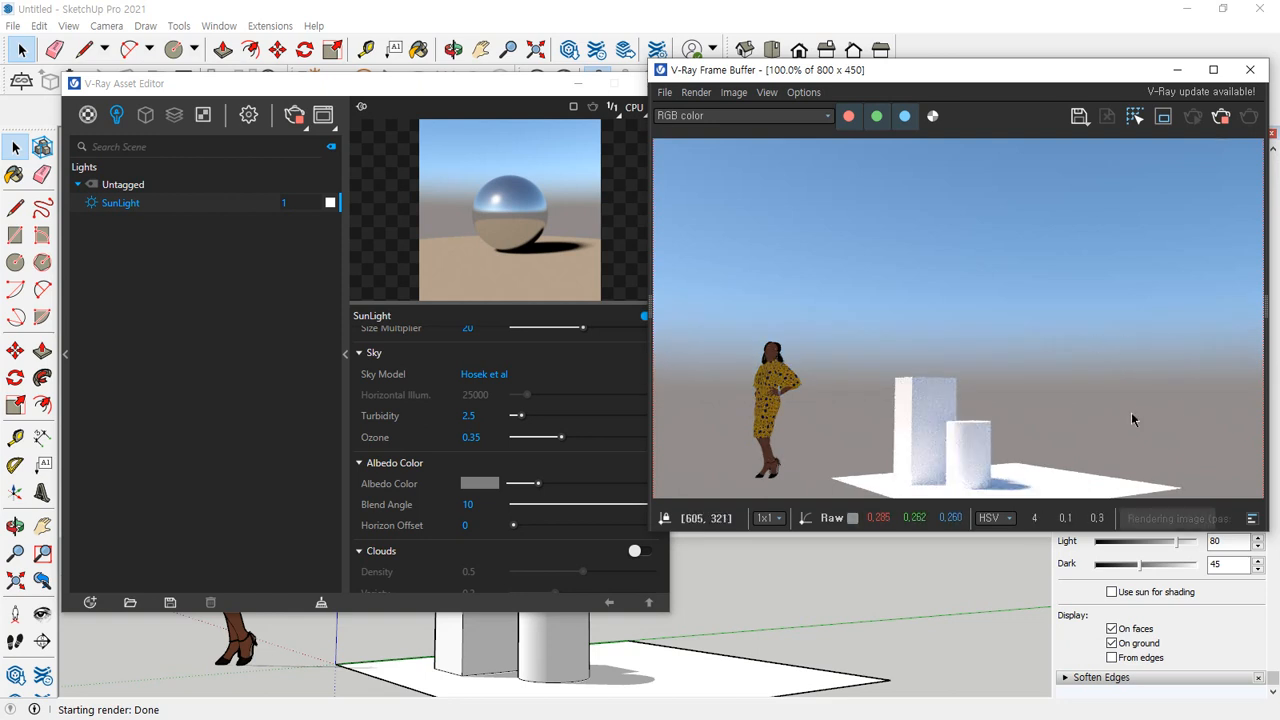
click(468, 504)
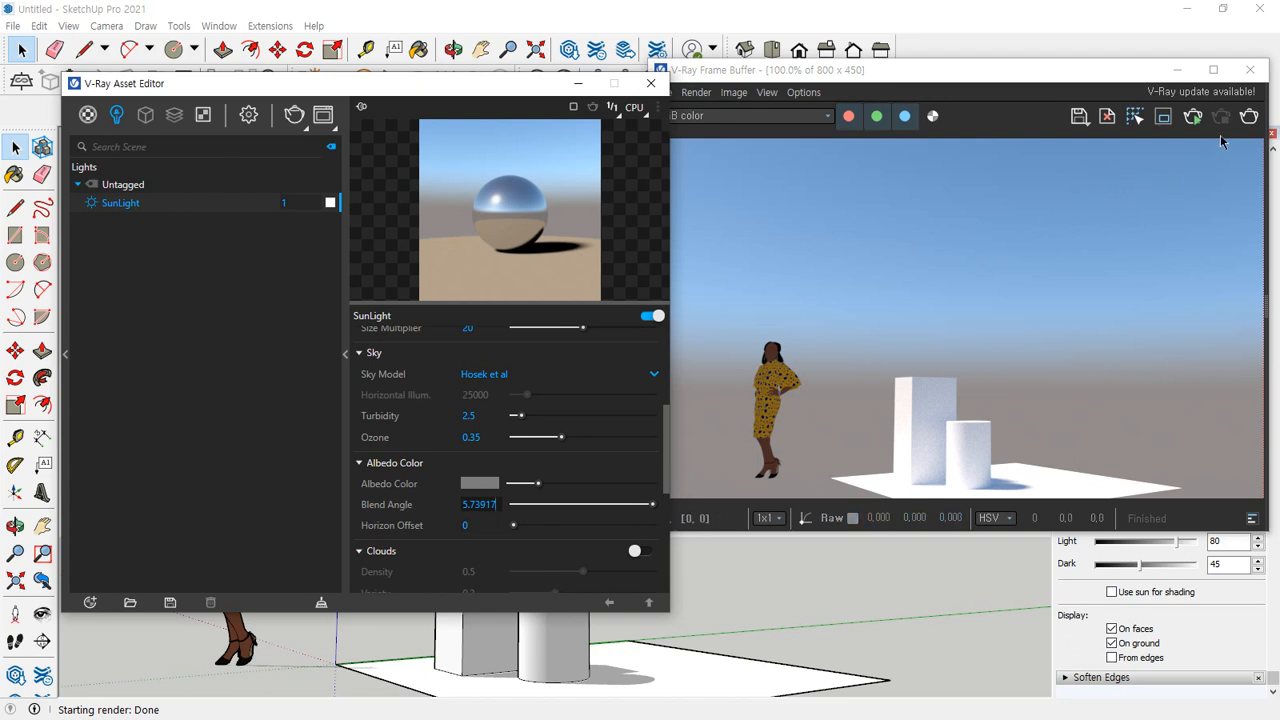
click(1249, 117)
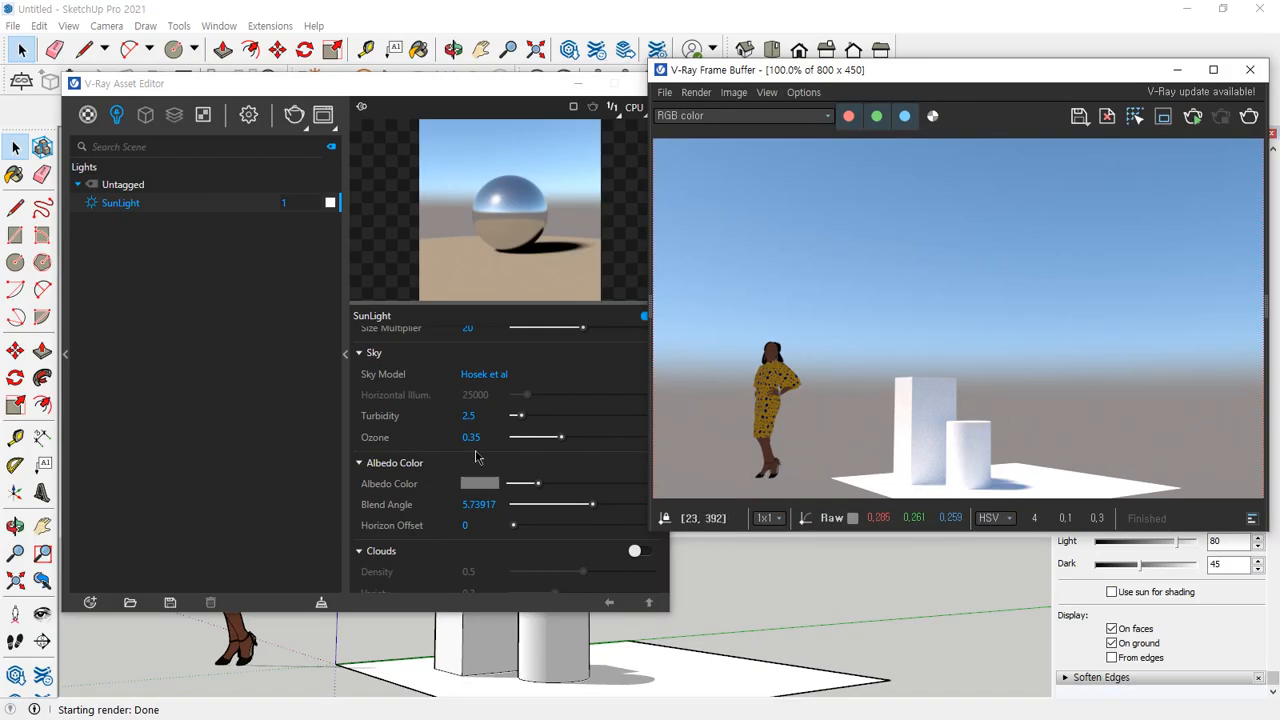
Step: Render the scene with a Blend Angle of 0, and again with the Horizon Offset raised to 10
click(493, 505)
text(0)
key(Return)
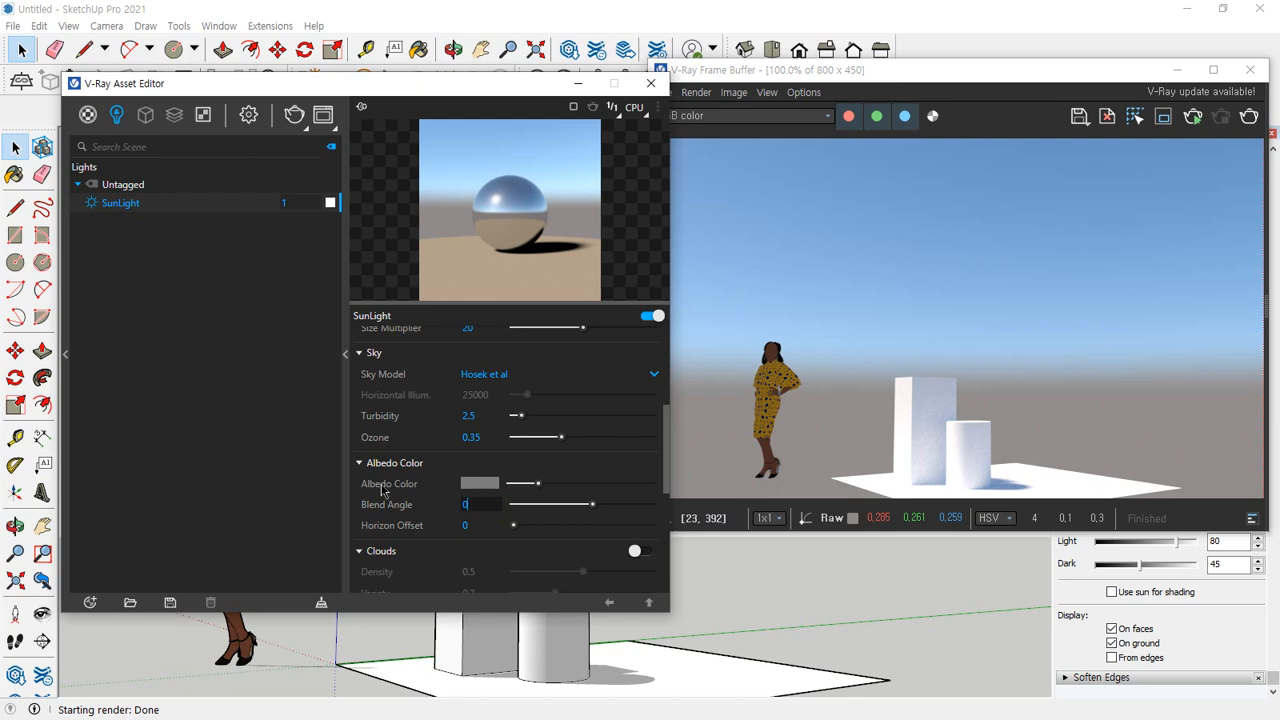
click(1249, 116)
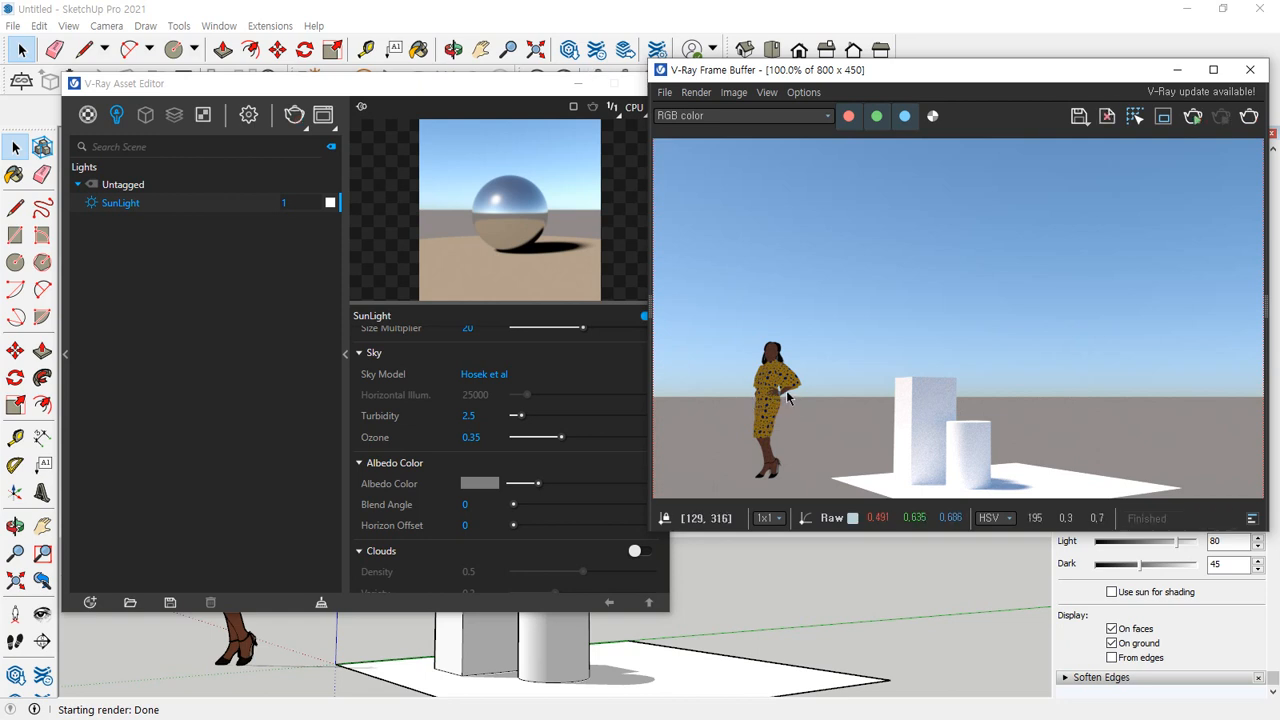
drag(514, 527, 646, 527)
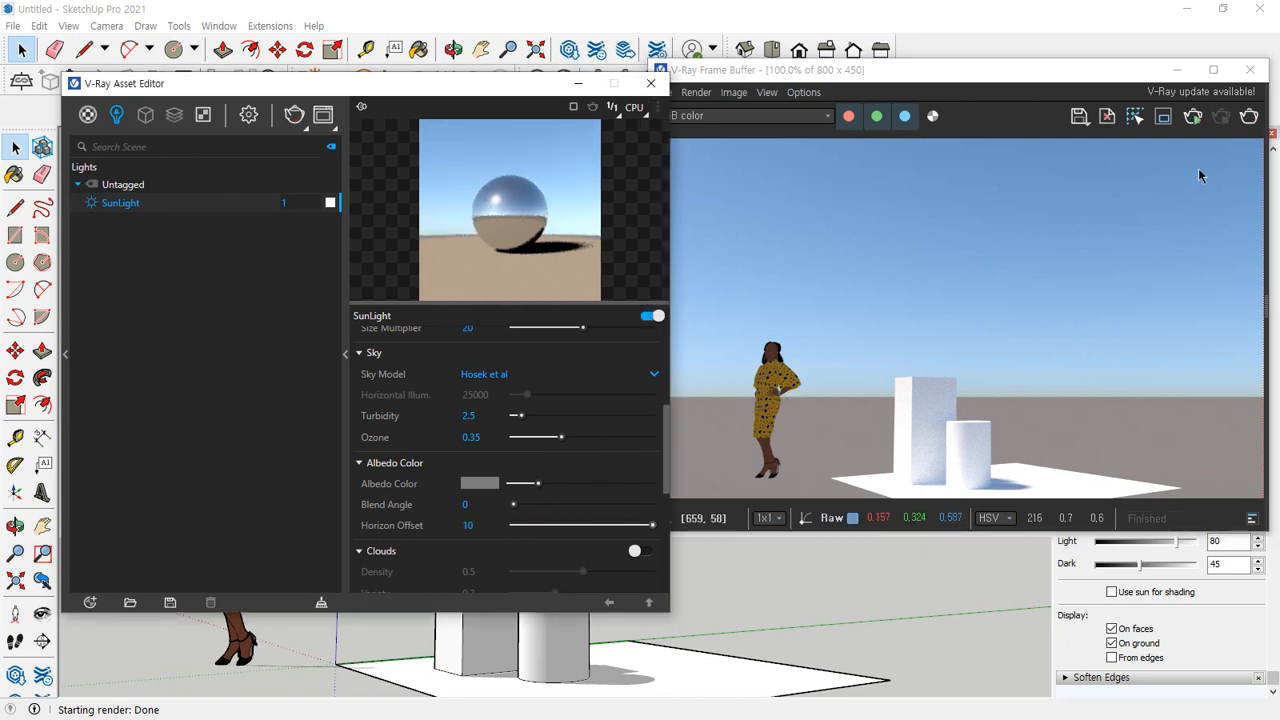
click(1042, 410)
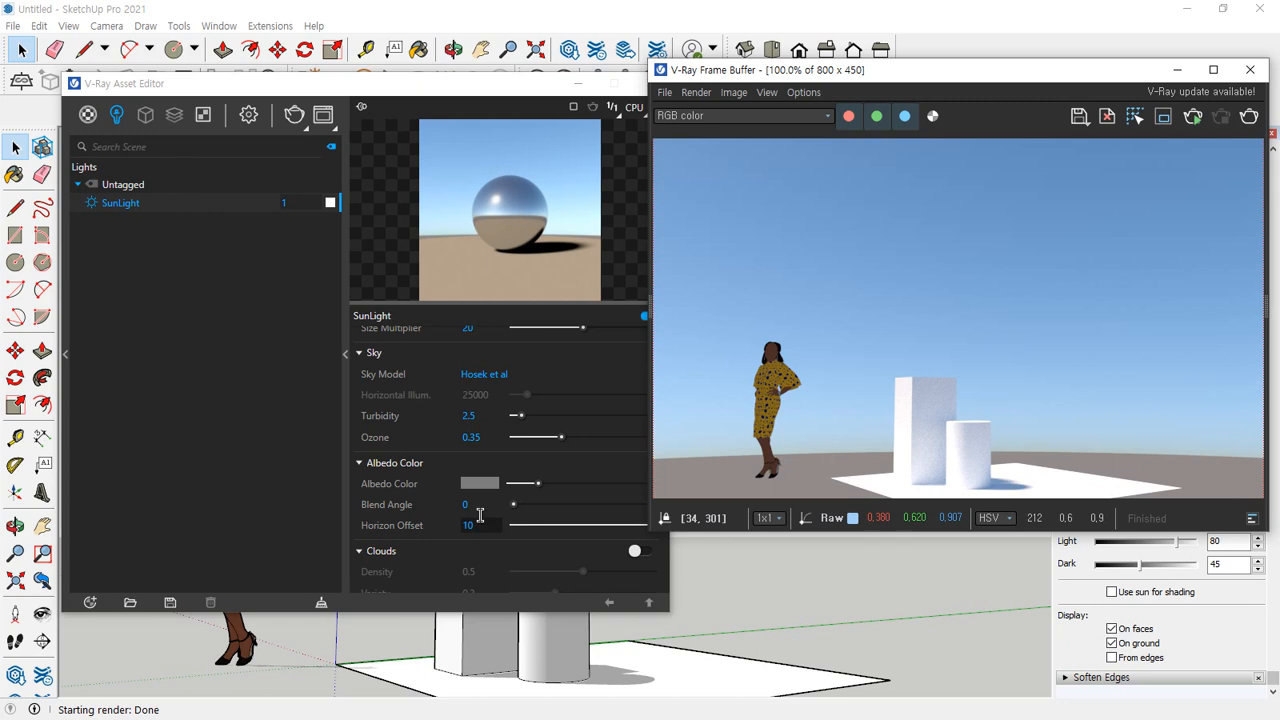
Step: Reset the Blend Angle to 5.73917 and the Horizon Offset to 0, and render the scene
drag(482, 505, 428, 509)
key(Delete)
key(Tab)
key(Delete)
key(Return)
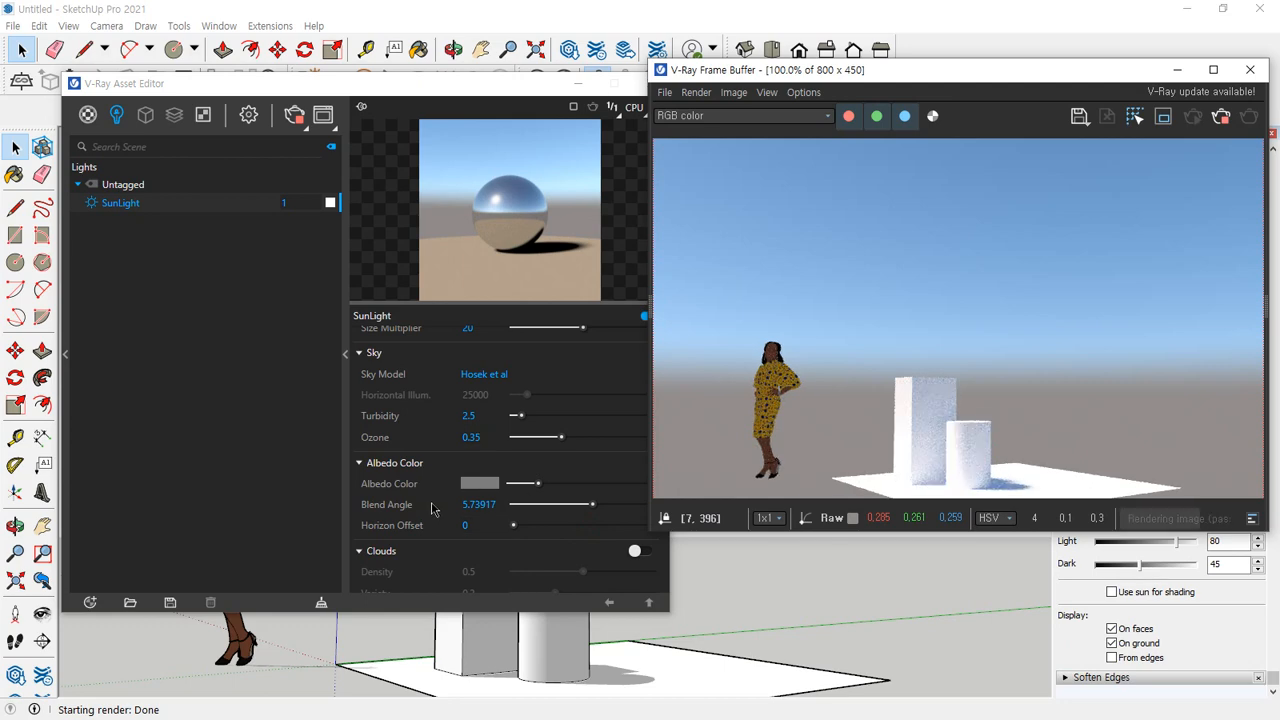
Step: Enable clouds for the sunlight with their default settings and render the sky
scroll(470, 495, down, 2)
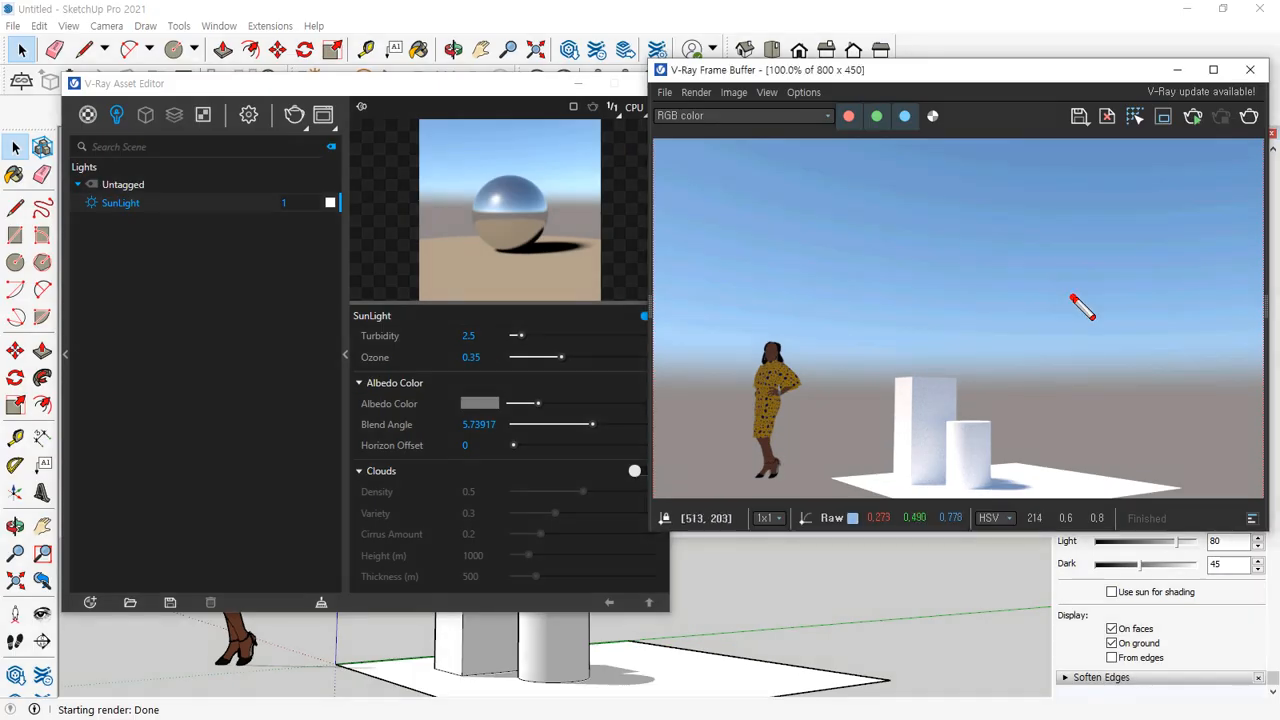
mouse_move(1070, 295)
mouse_down()
mouse_move(771, 160)
mouse_move(1114, 223)
mouse_move(1016, 305)
mouse_up()
drag(940, 187, 985, 226)
key(Escape)
click(634, 473)
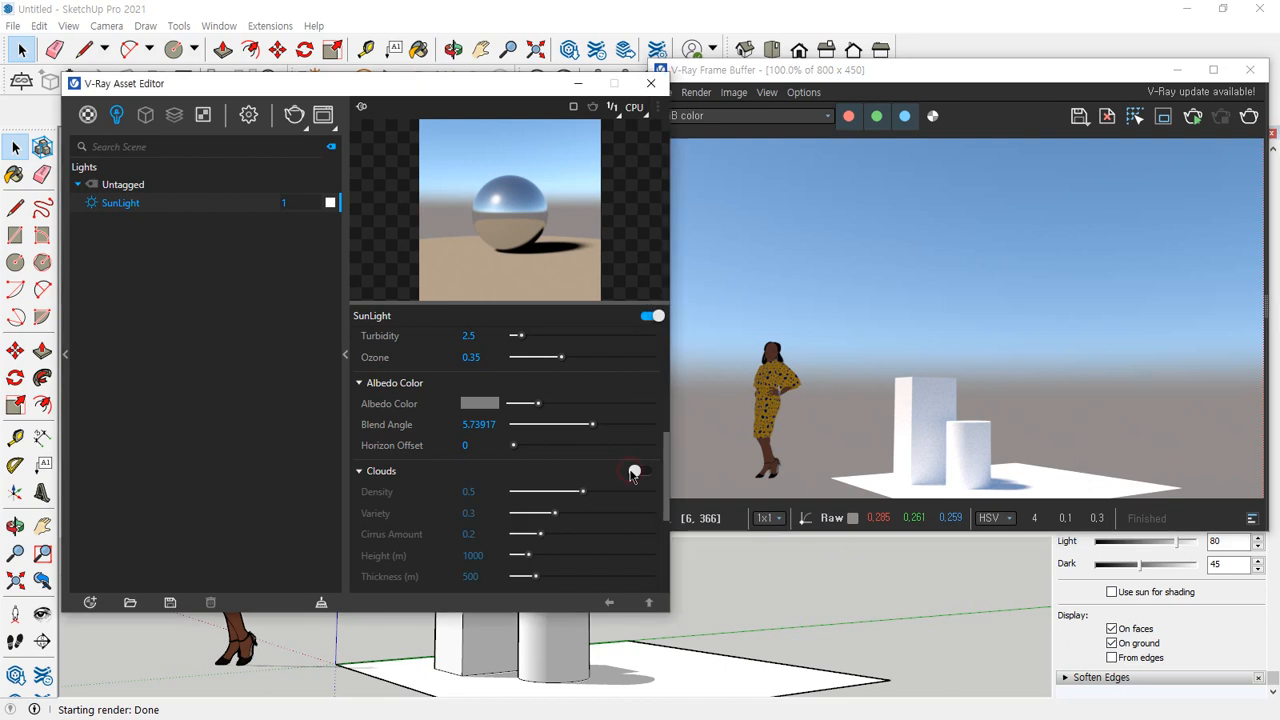
click(1247, 118)
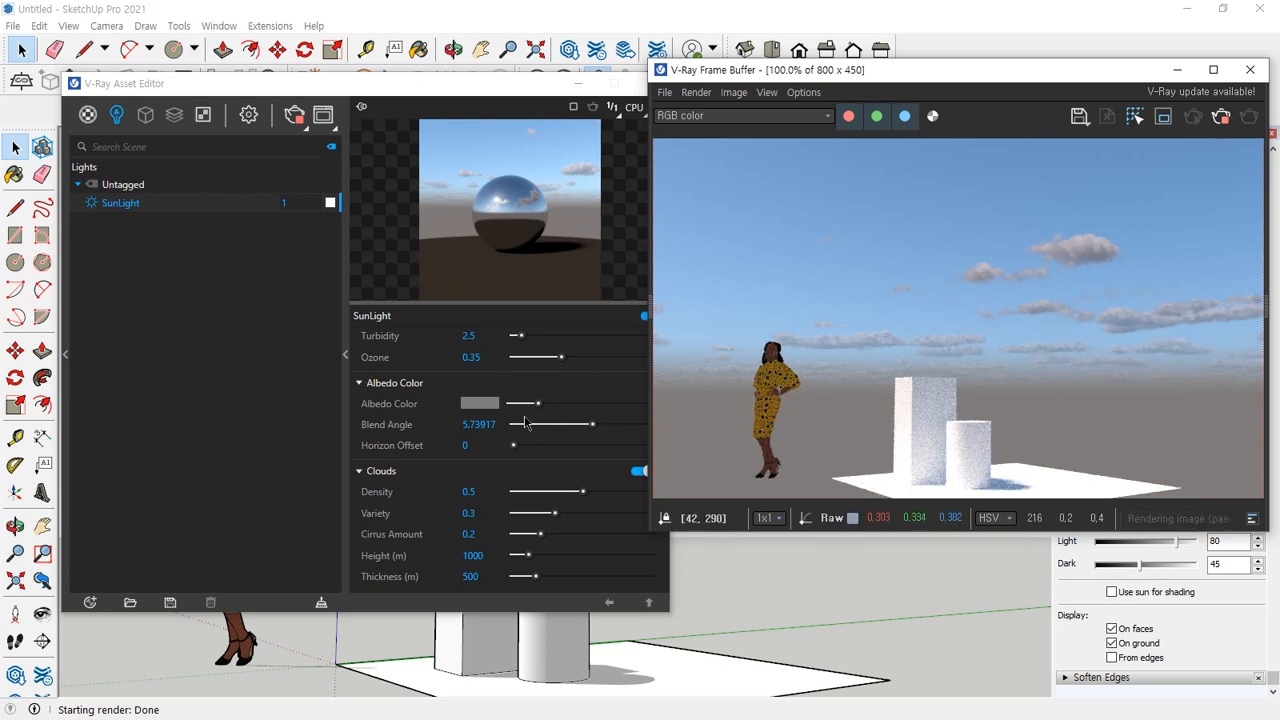
Step: Look over the cloud parameters, including height and thickness, and turn the sunlight's clouds off
scroll(490, 449, down, 2)
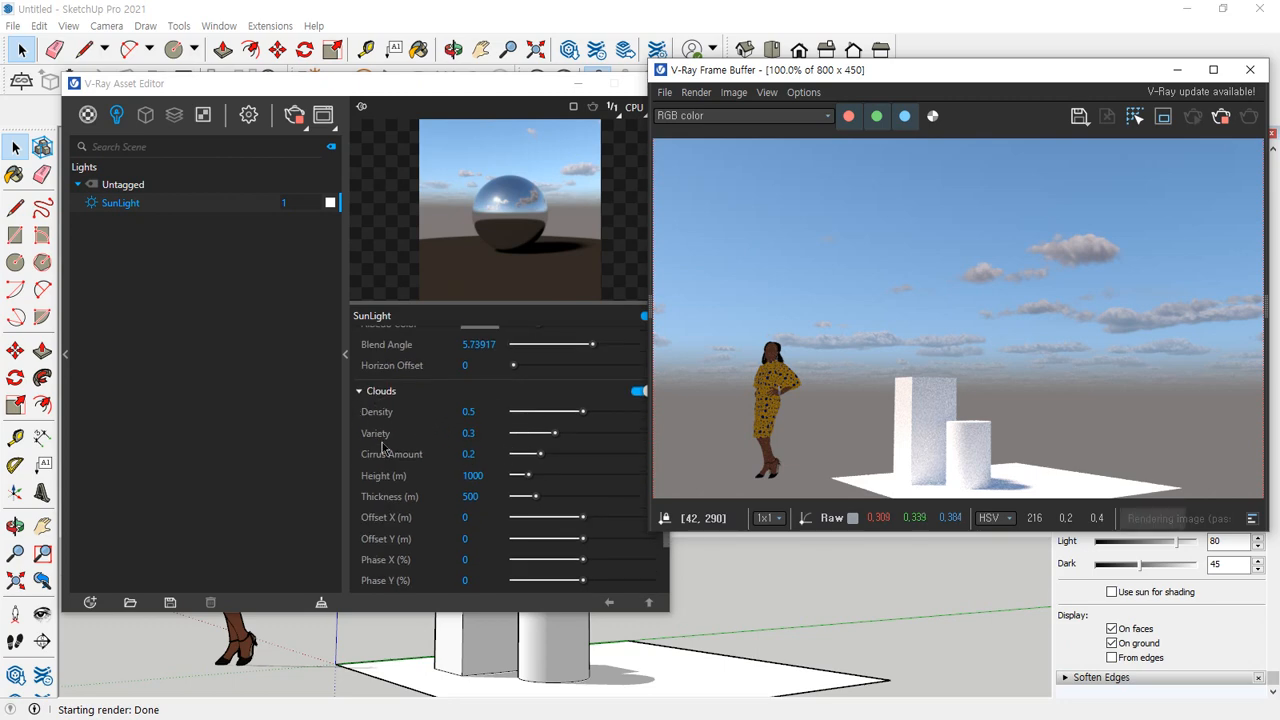
click(470, 475)
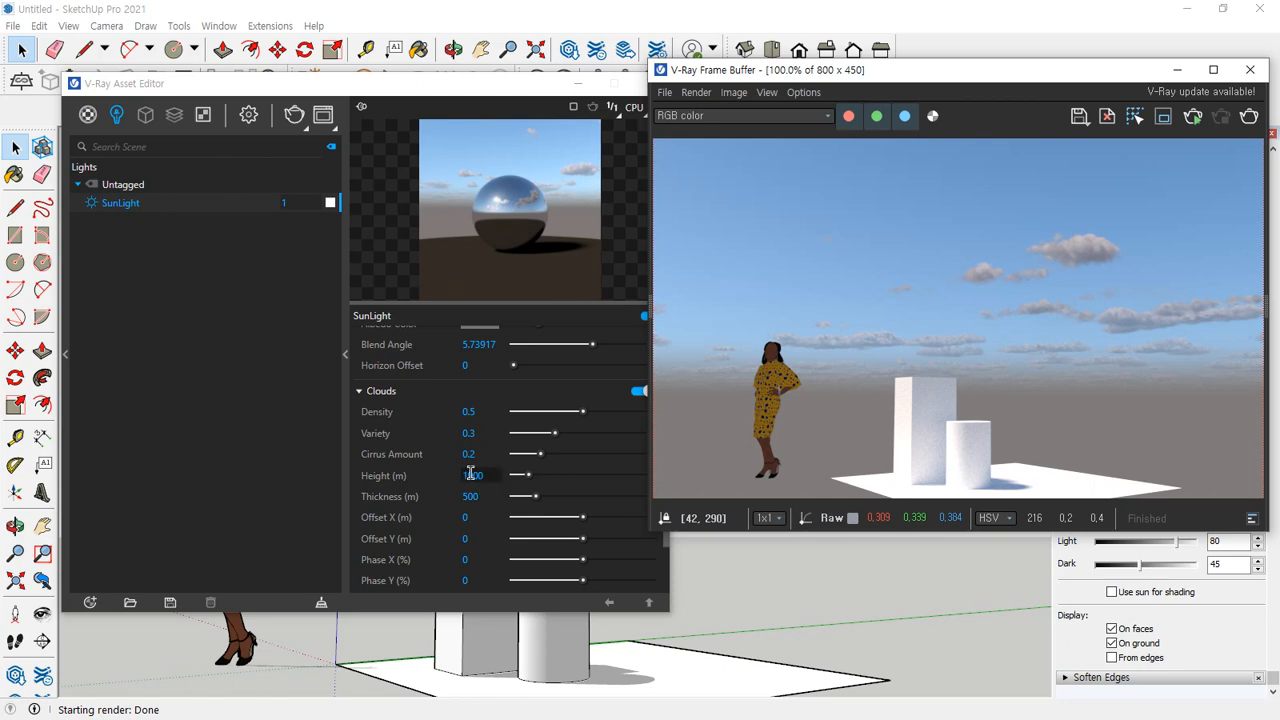
scroll(500, 450, down, 2)
click(478, 416)
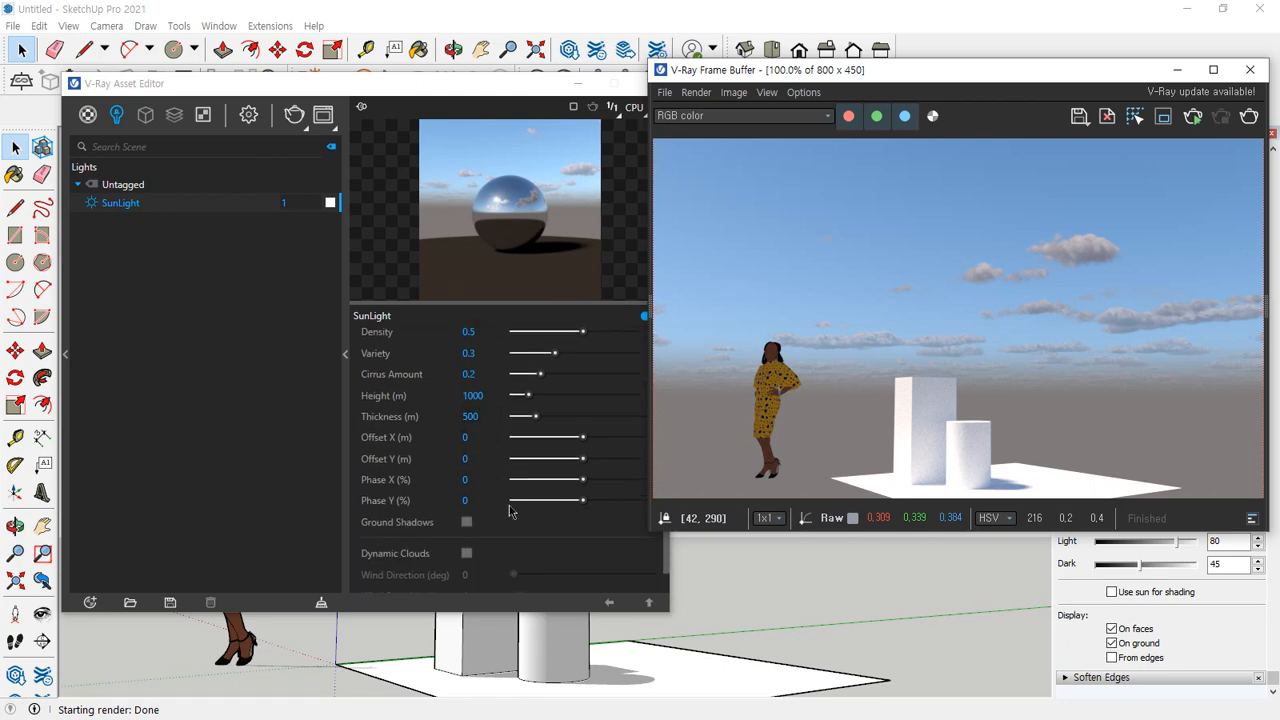
scroll(490, 488, up, 2)
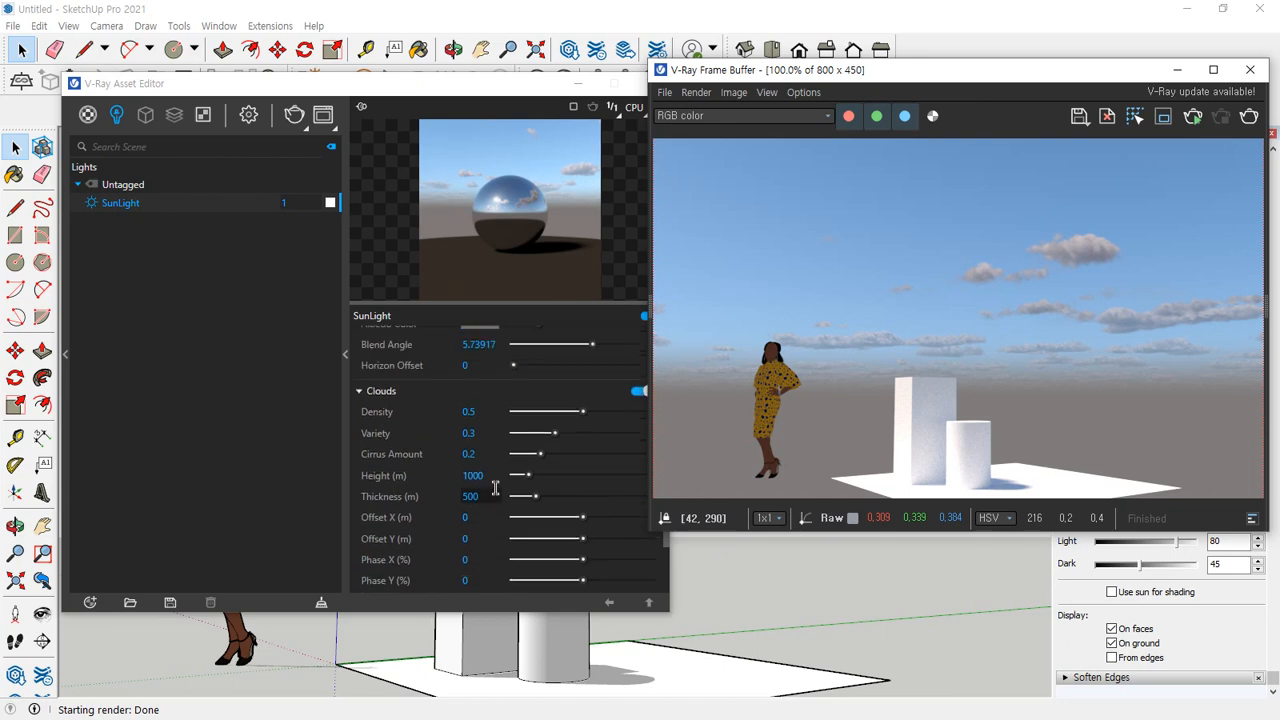
click(638, 392)
Step: Review the sunlight's visibility, shadow and affect options, and close the Asset Editor and frame buffer
scroll(594, 411, down, 4)
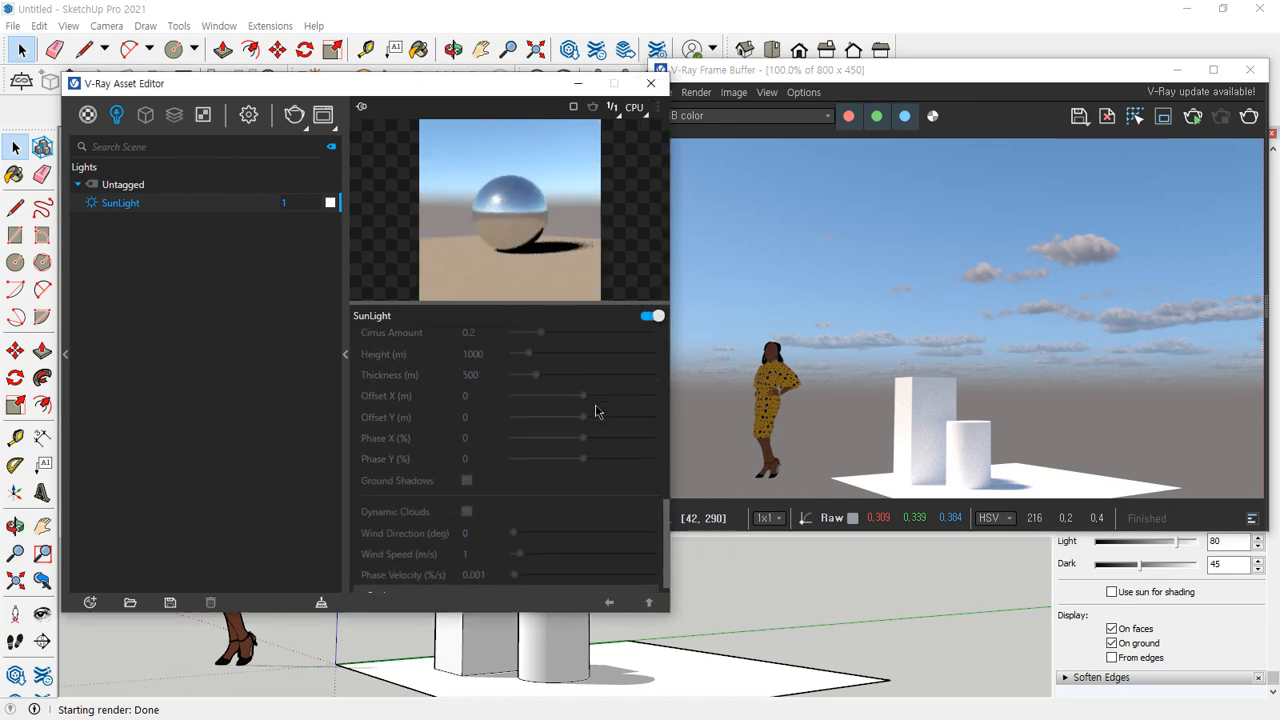
click(409, 582)
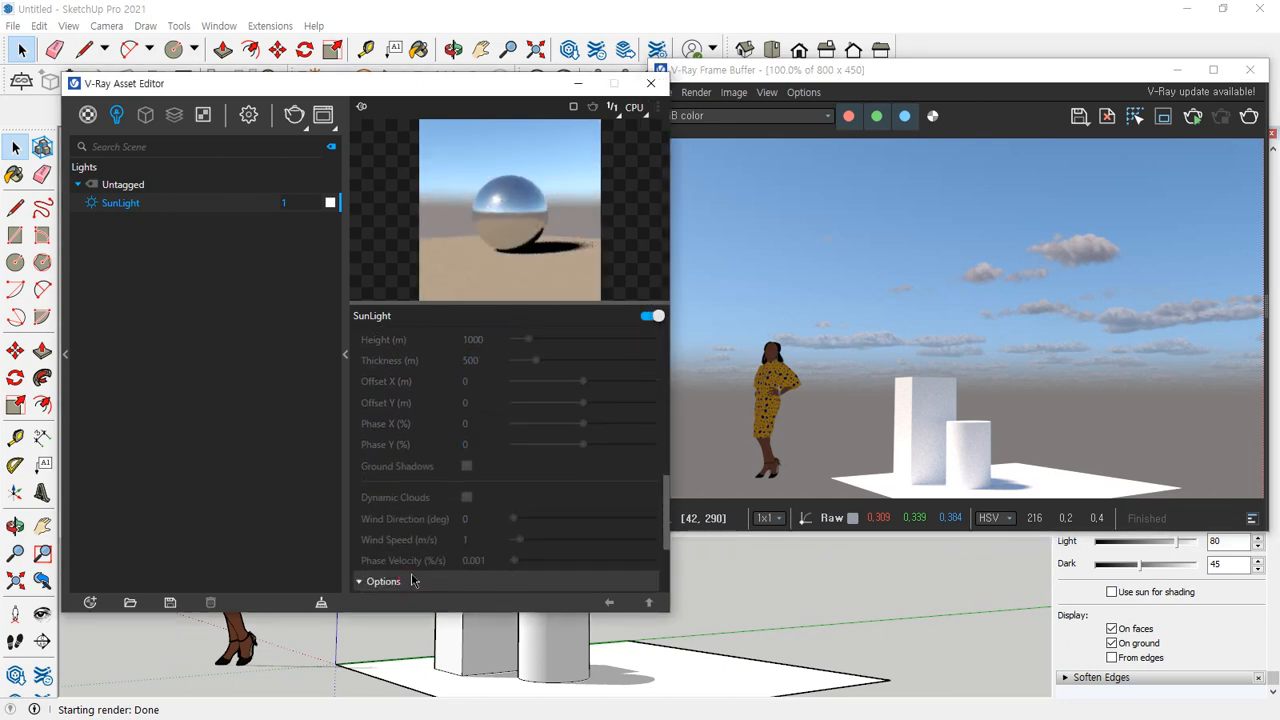
scroll(395, 577, down, 4)
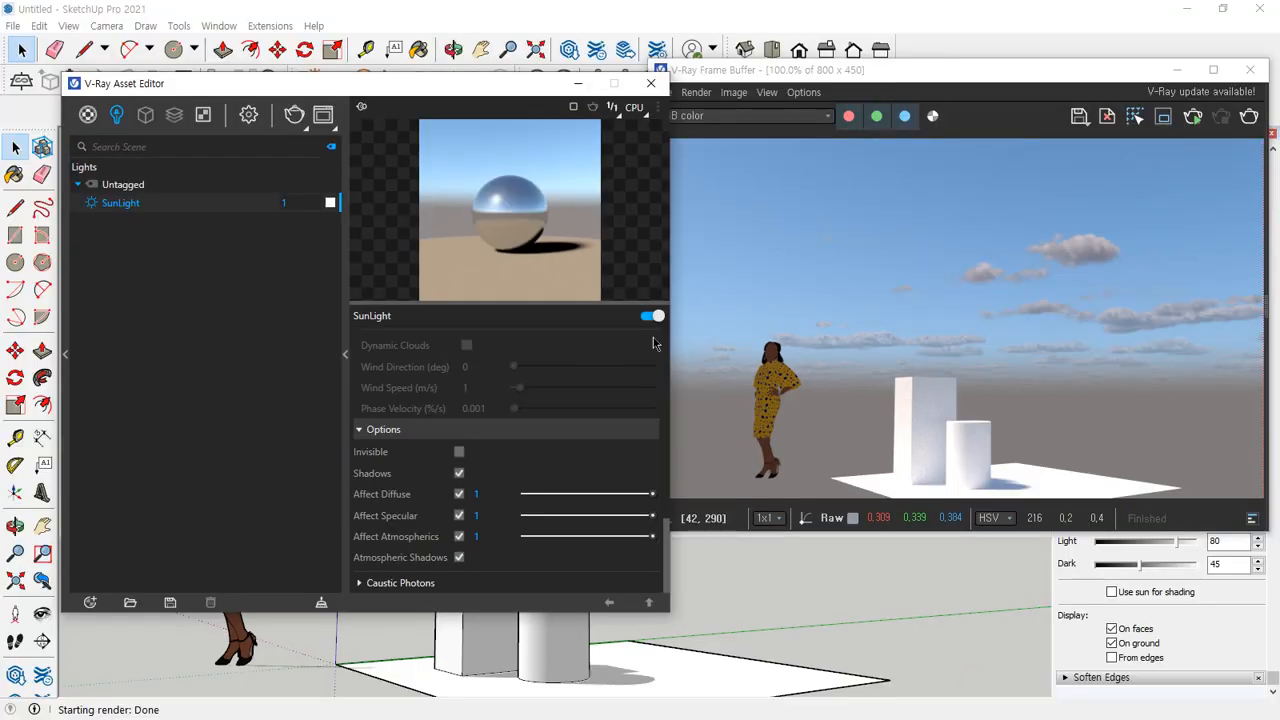
click(652, 82)
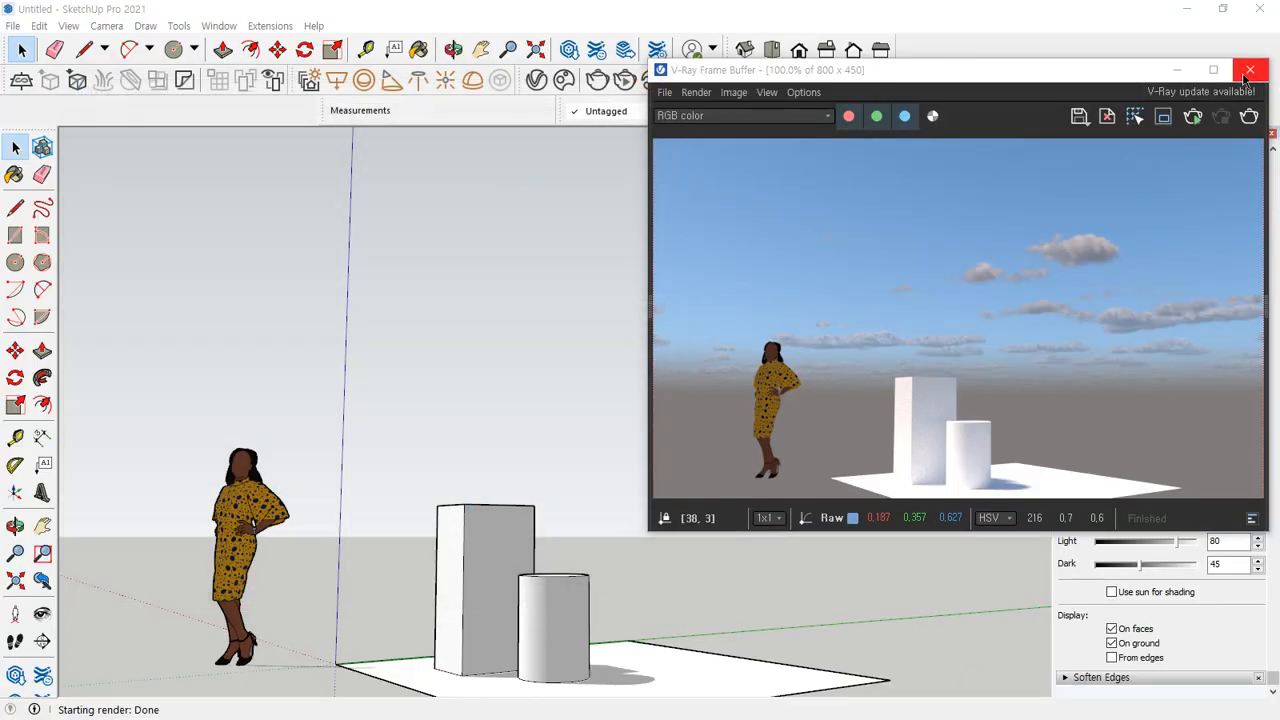
click(1250, 69)
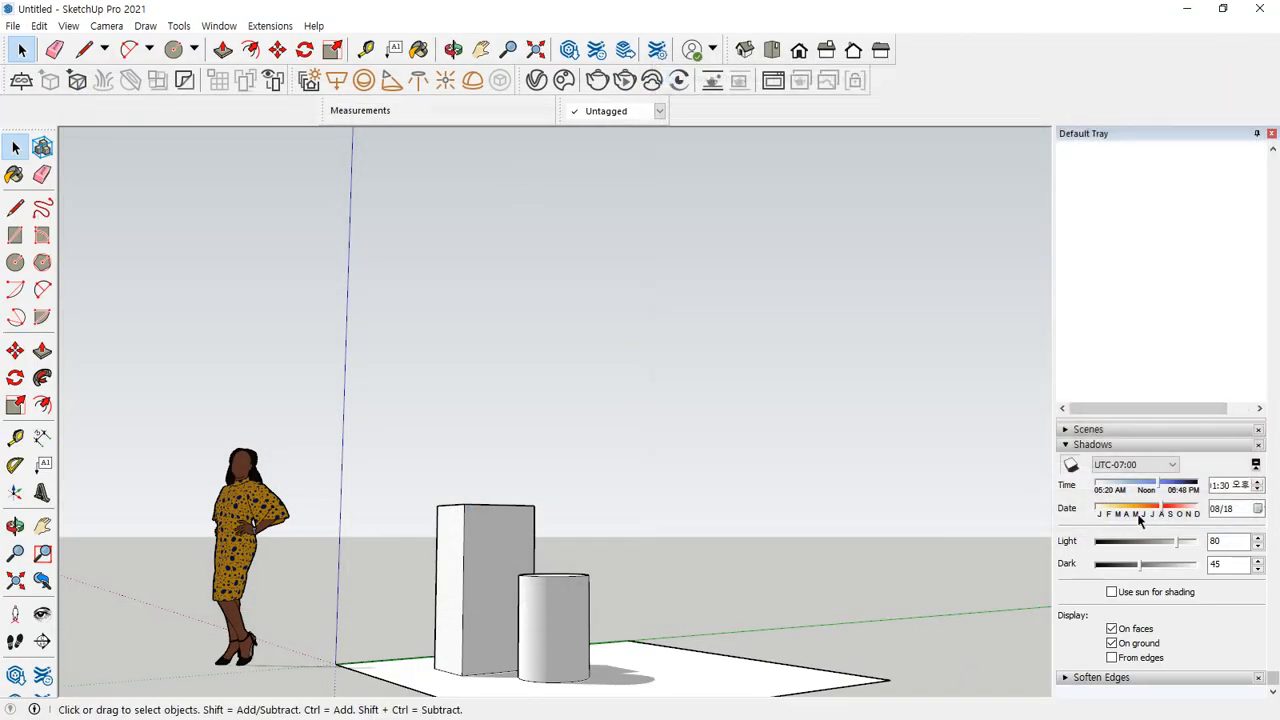
Step: Set the shadow time to 06:30 PM and orbit to a low view of the figure and the two solids
click(1214, 489)
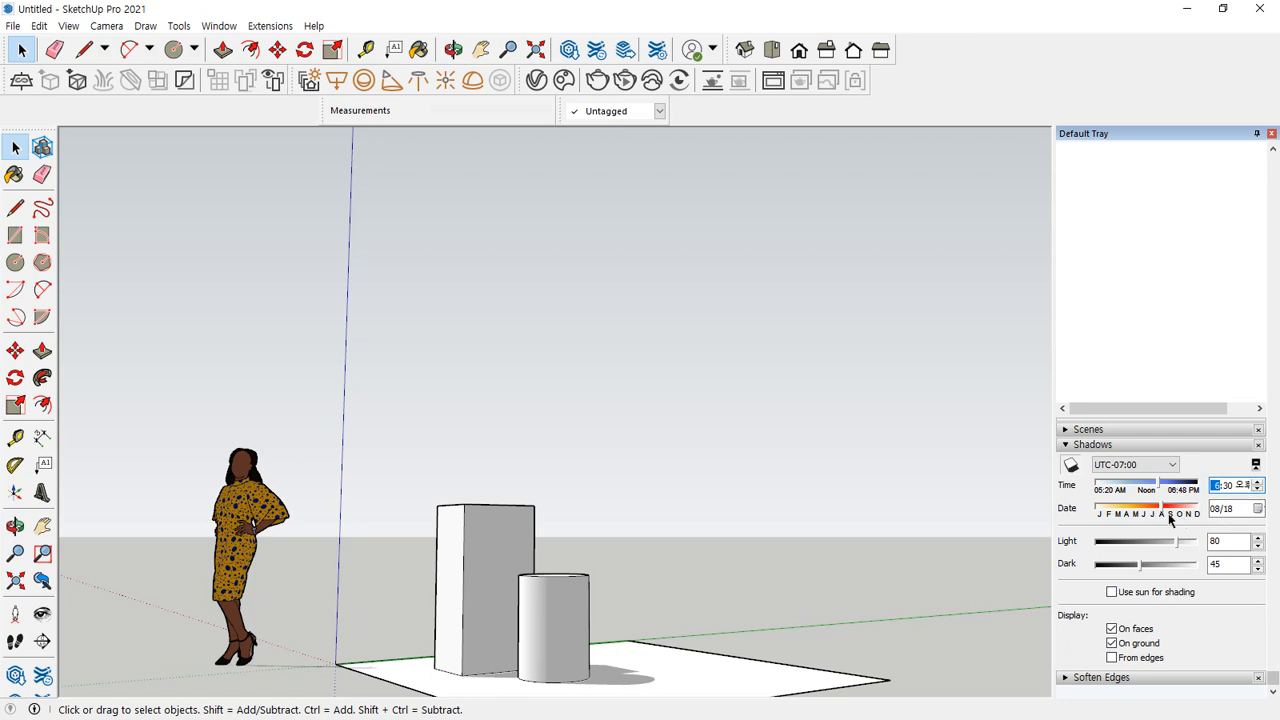
middle_drag(945, 500, 672, 510)
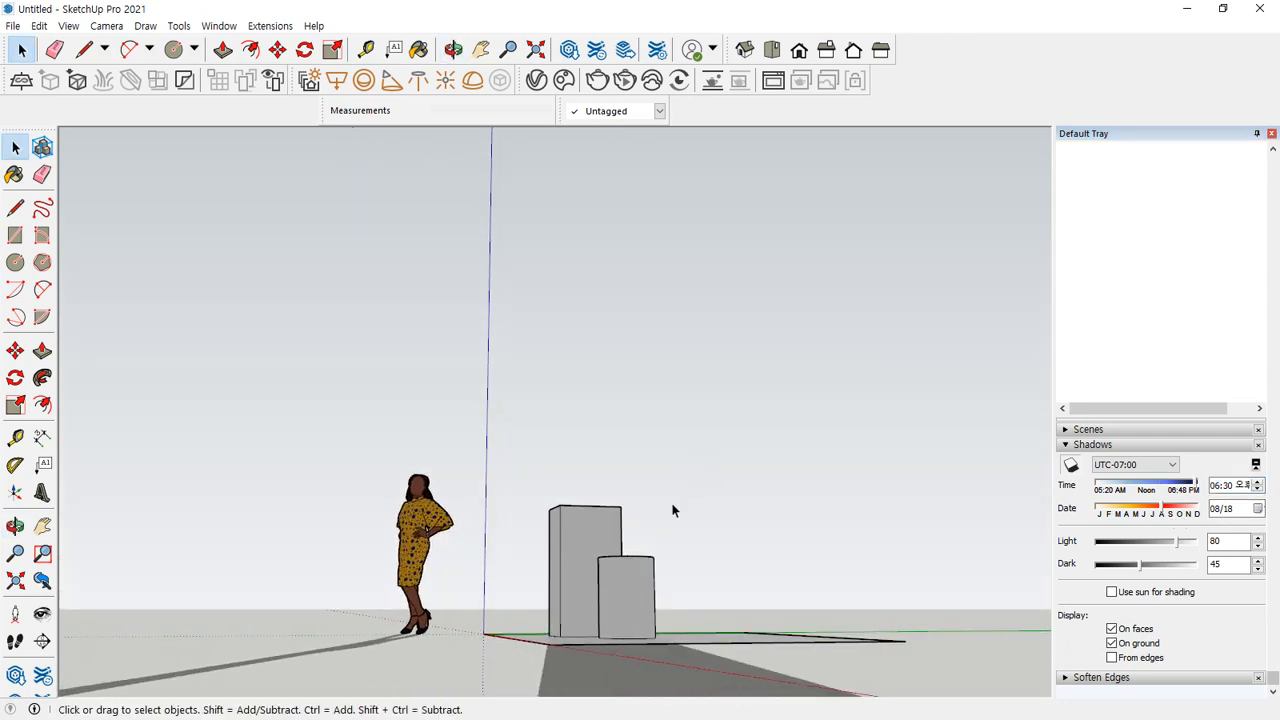
Step: Frame the figure and the two solids more closely and render the sunset scene
scroll(496, 562, up, 5)
shift+middle_drag(495, 562, 550, 577)
click(598, 81)
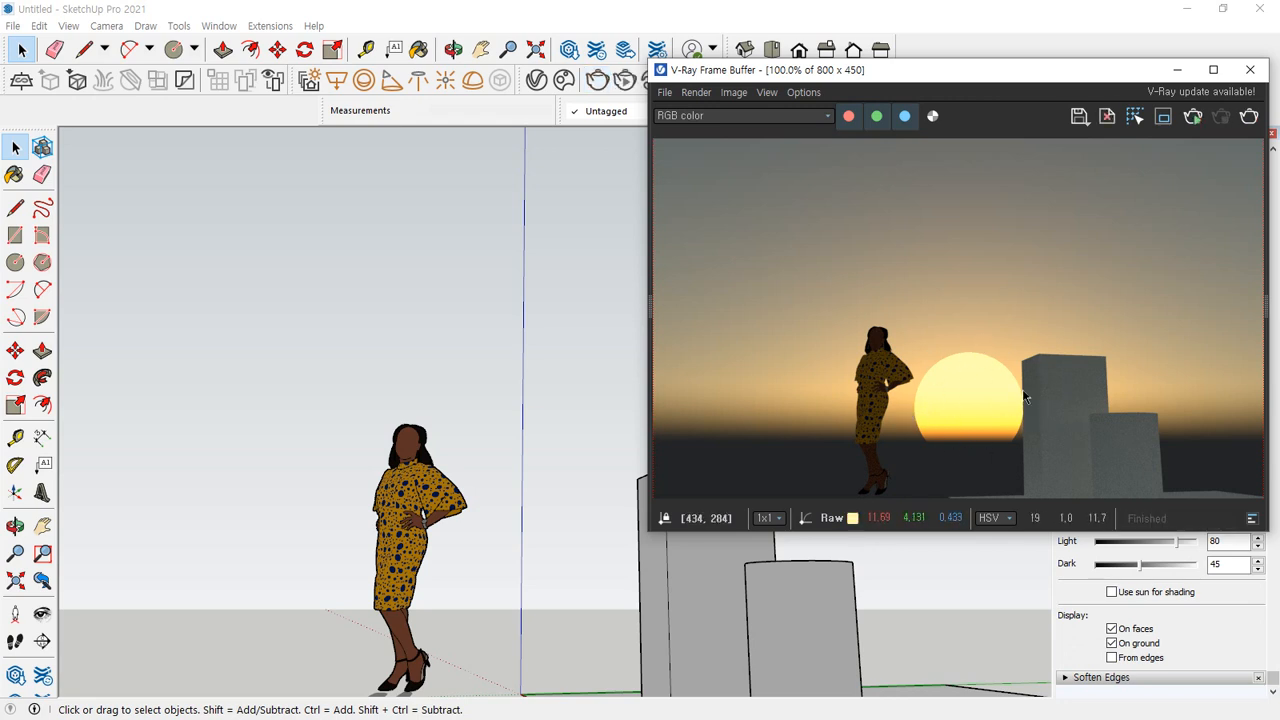
drag(957, 80, 933, 130)
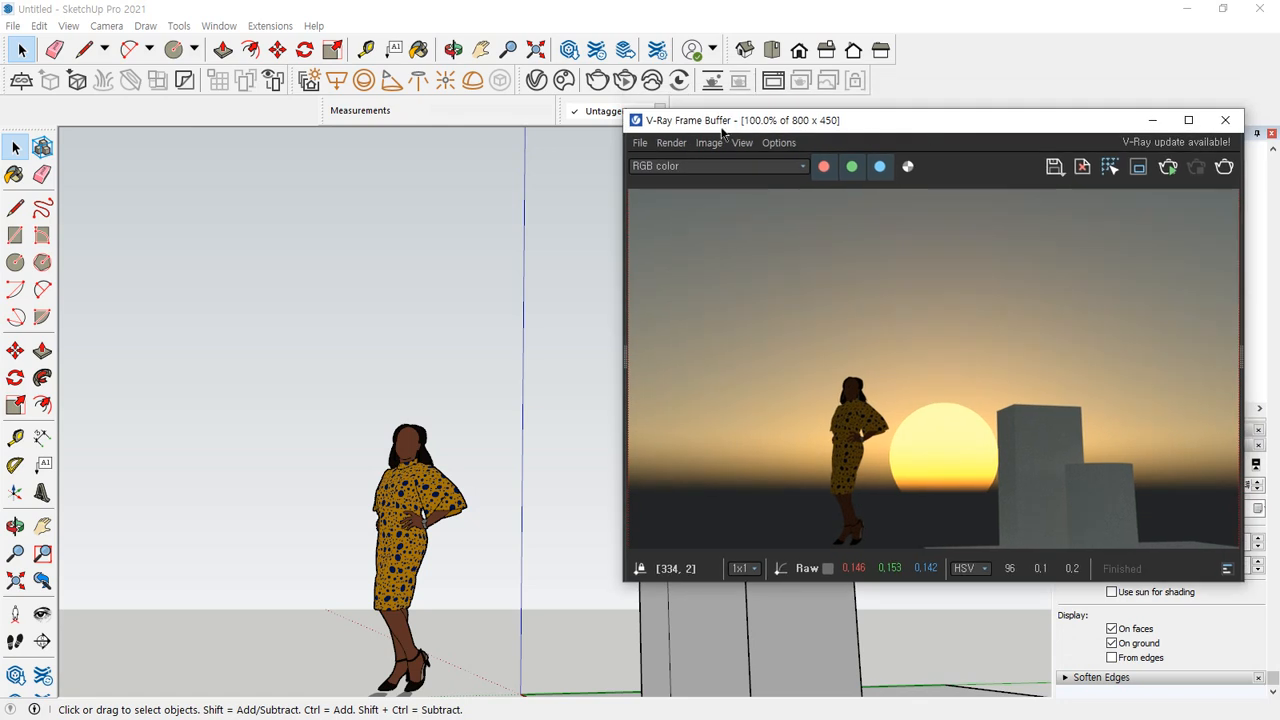
Step: Render the scene with the sunlight set to invisible, and render it again with the sun visible
click(540, 80)
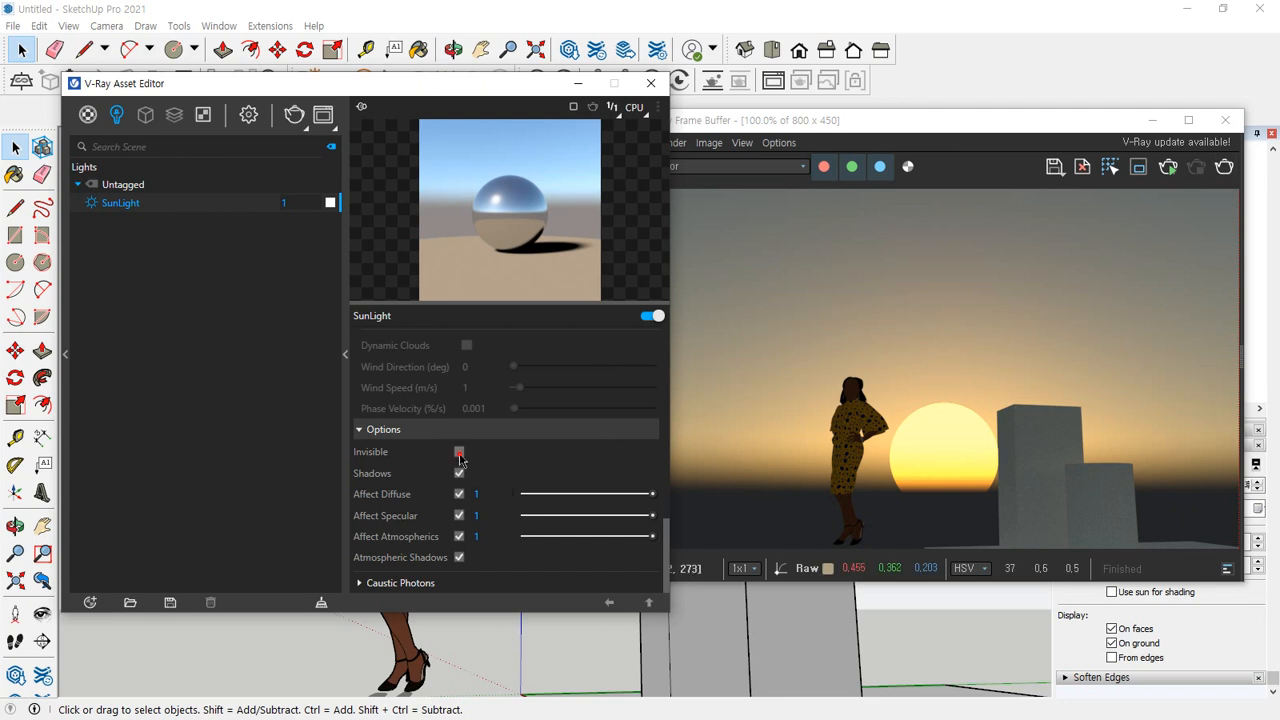
click(925, 505)
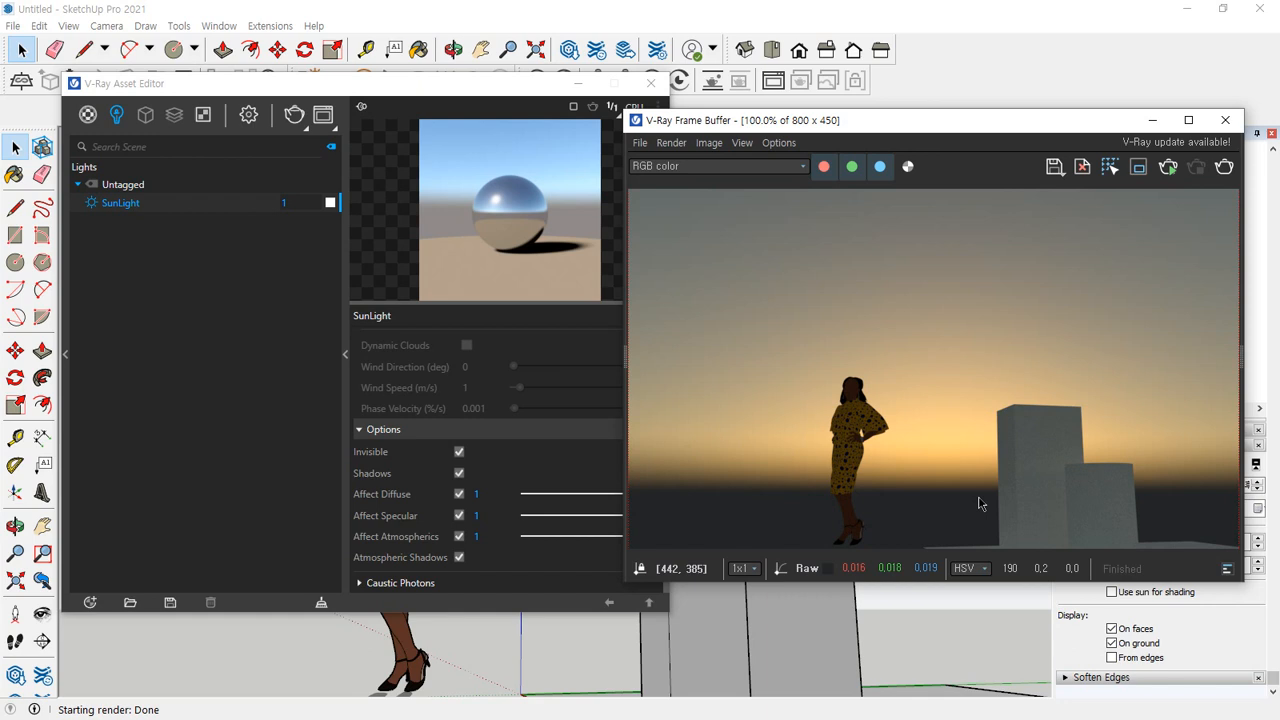
click(459, 454)
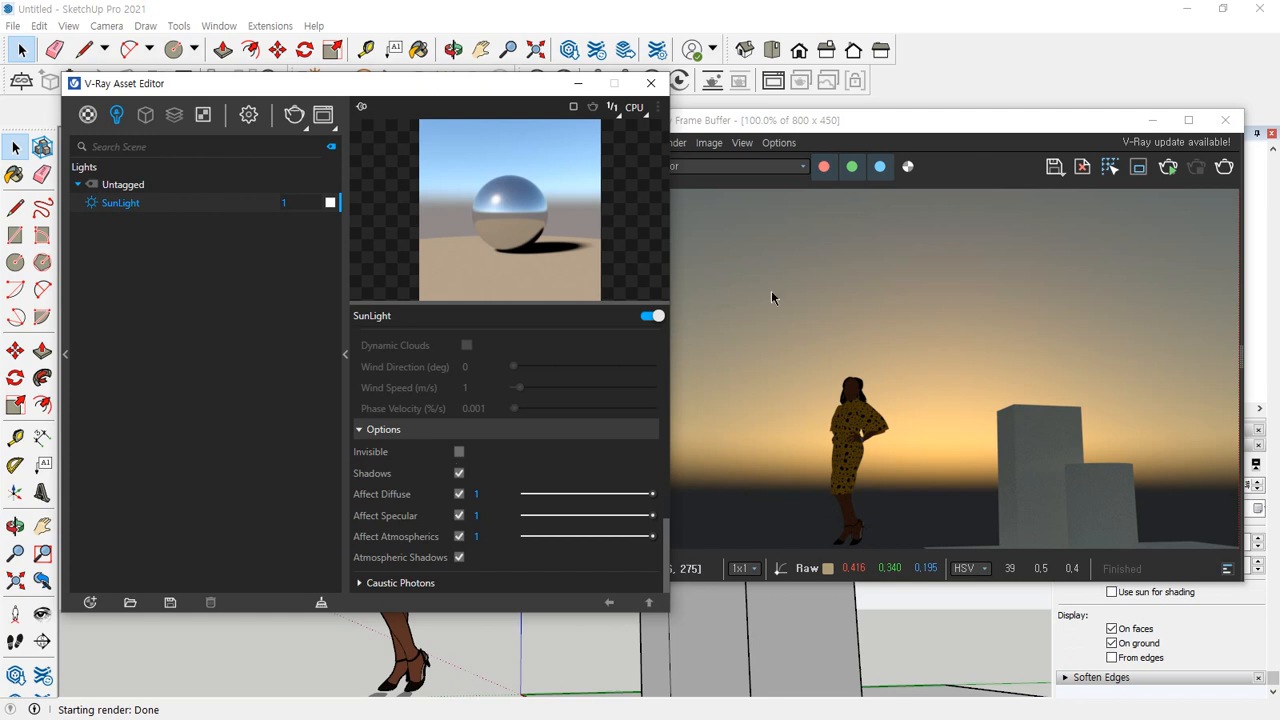
click(1224, 166)
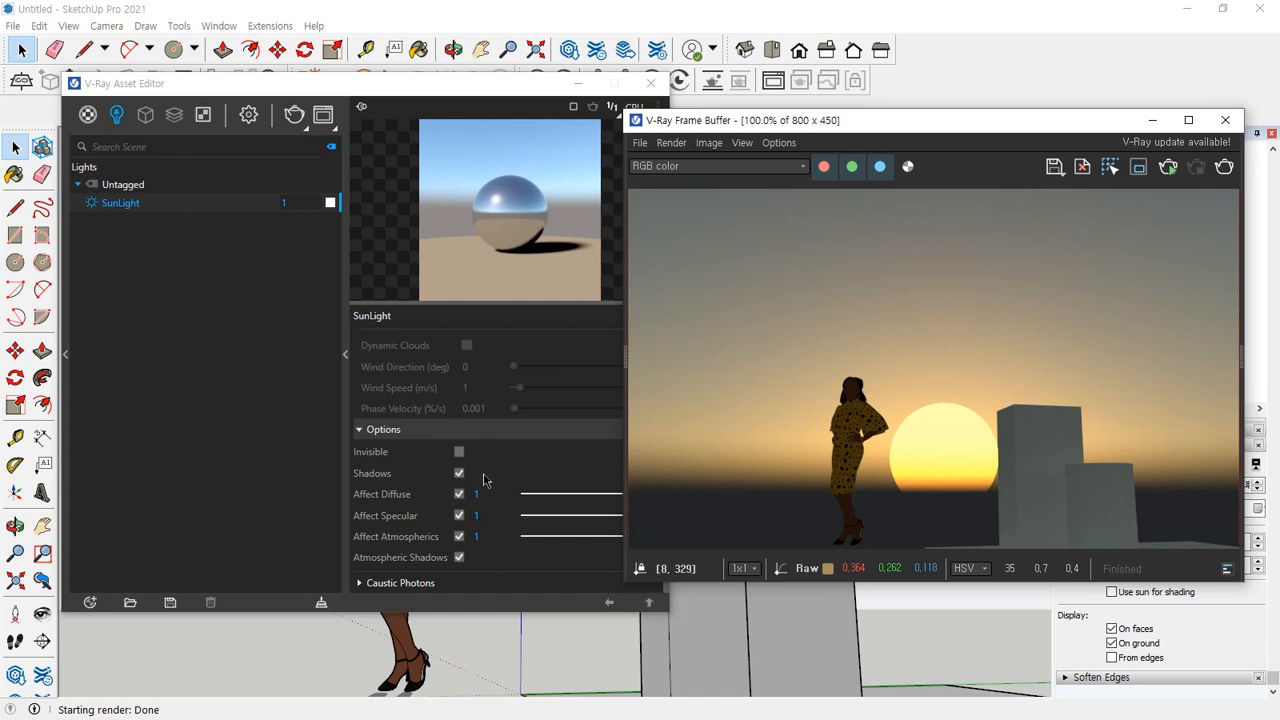
Step: Switch back to the living room model, clear the Asset Editor out of the way and start a render
scroll(508, 488, up, 5)
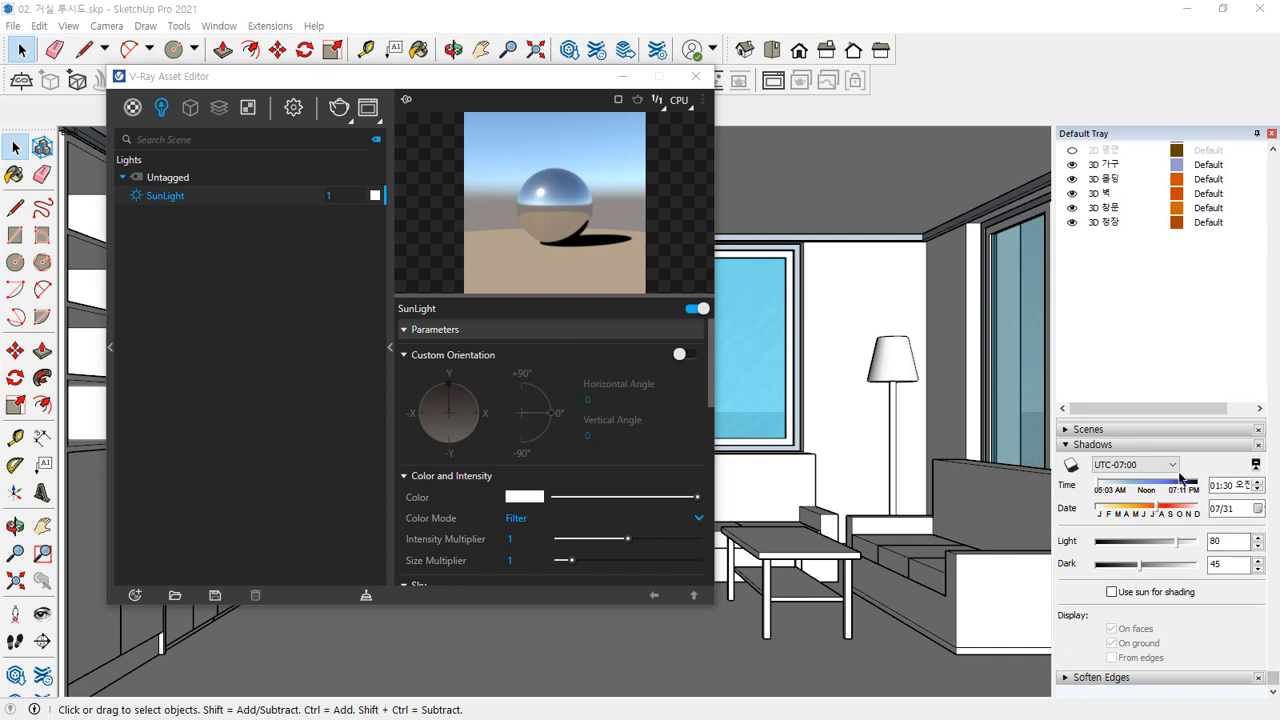
drag(520, 84, 0, 78)
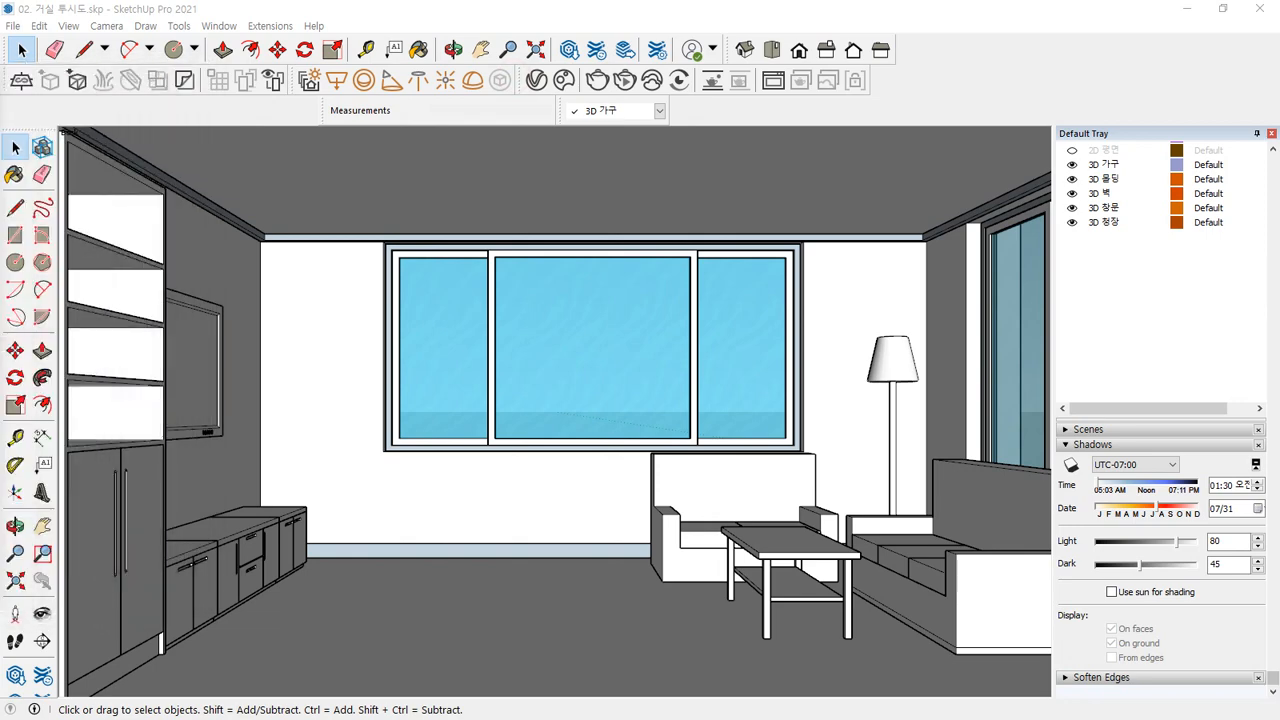
click(597, 80)
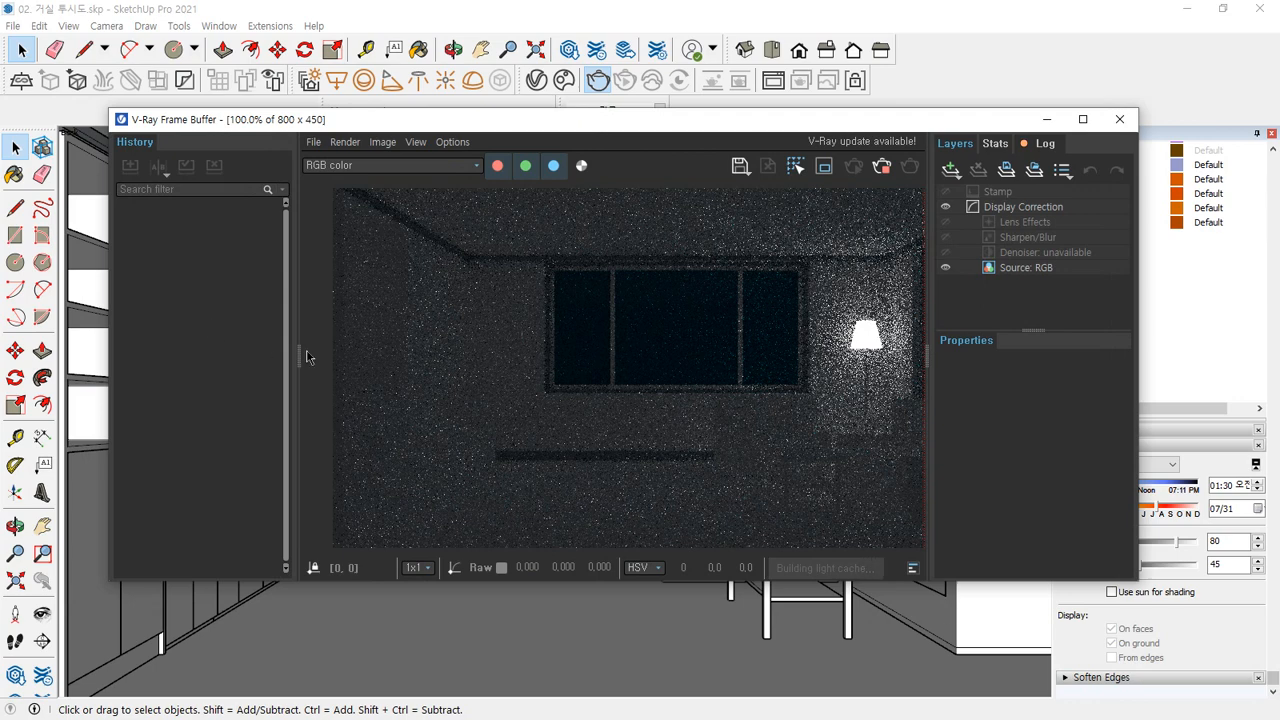
Step: Hide the frame buffer's History and Layers panels, narrow its window, stop the render and move it aside
click(303, 358)
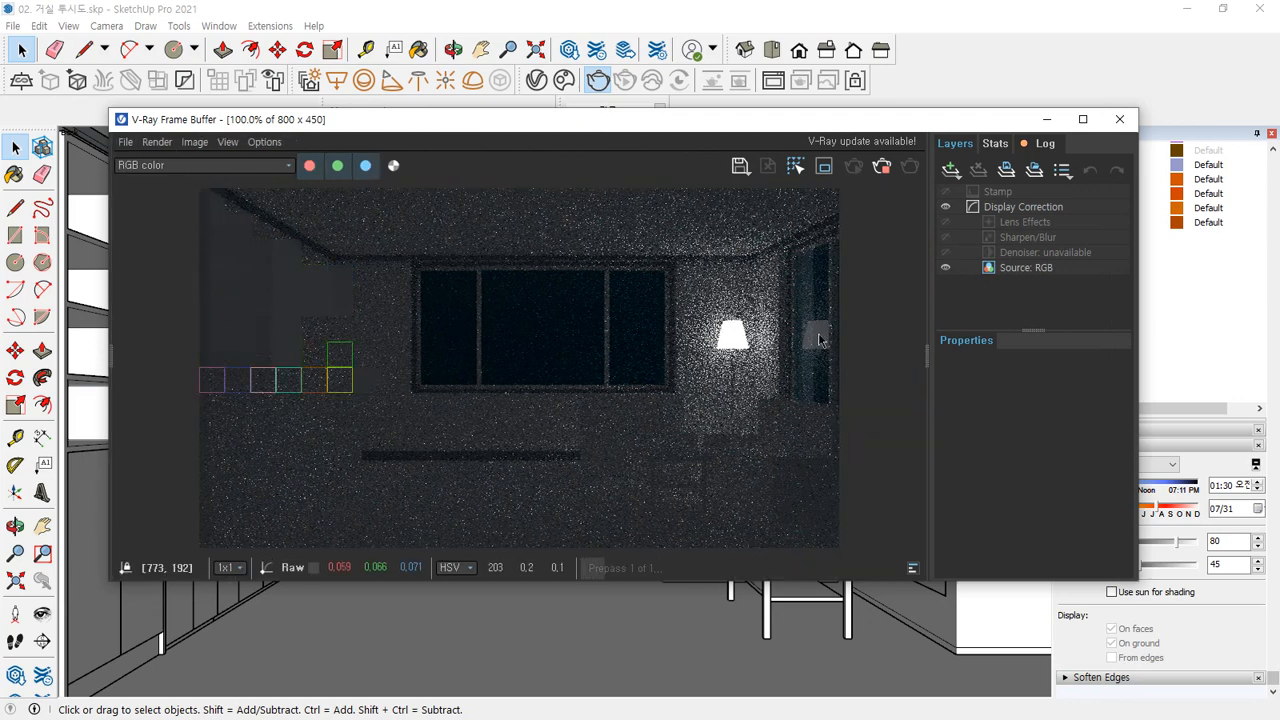
click(928, 357)
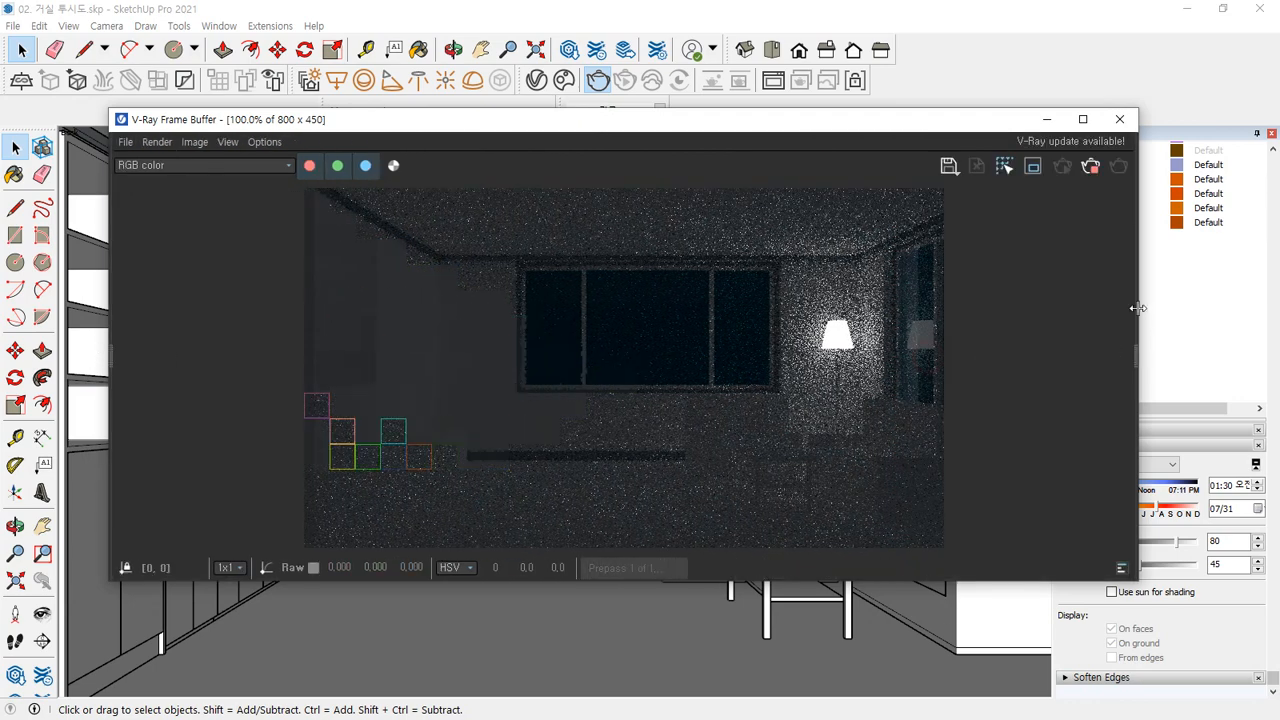
drag(1139, 308, 766, 308)
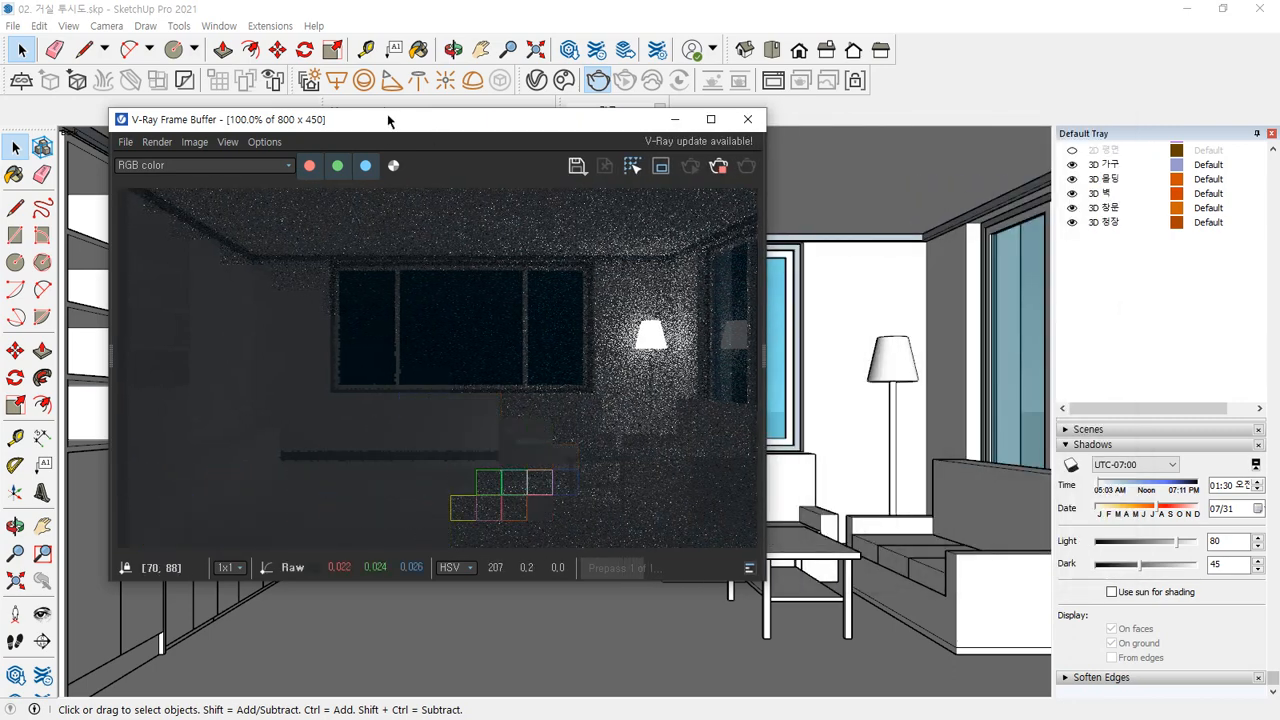
click(718, 165)
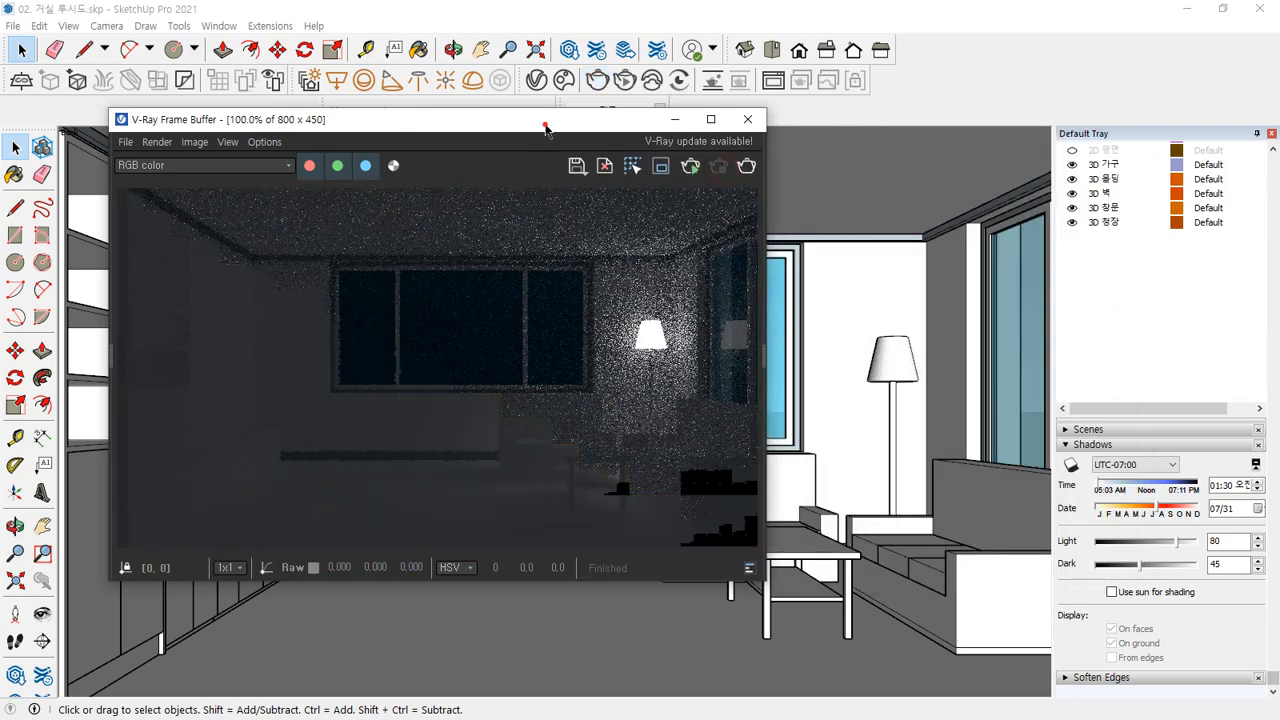
drag(545, 127, 0, 125)
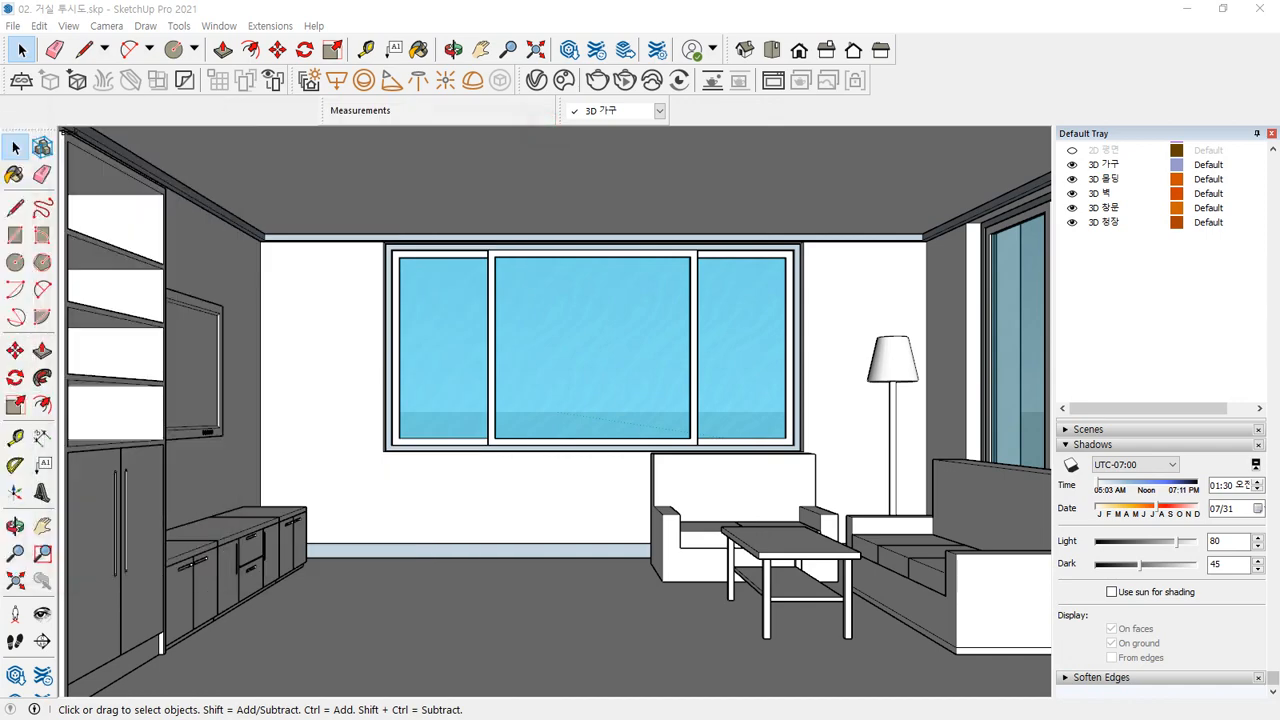
Step: Draw a V-Ray rectangle light across the living room ceiling in front of the large window
click(337, 82)
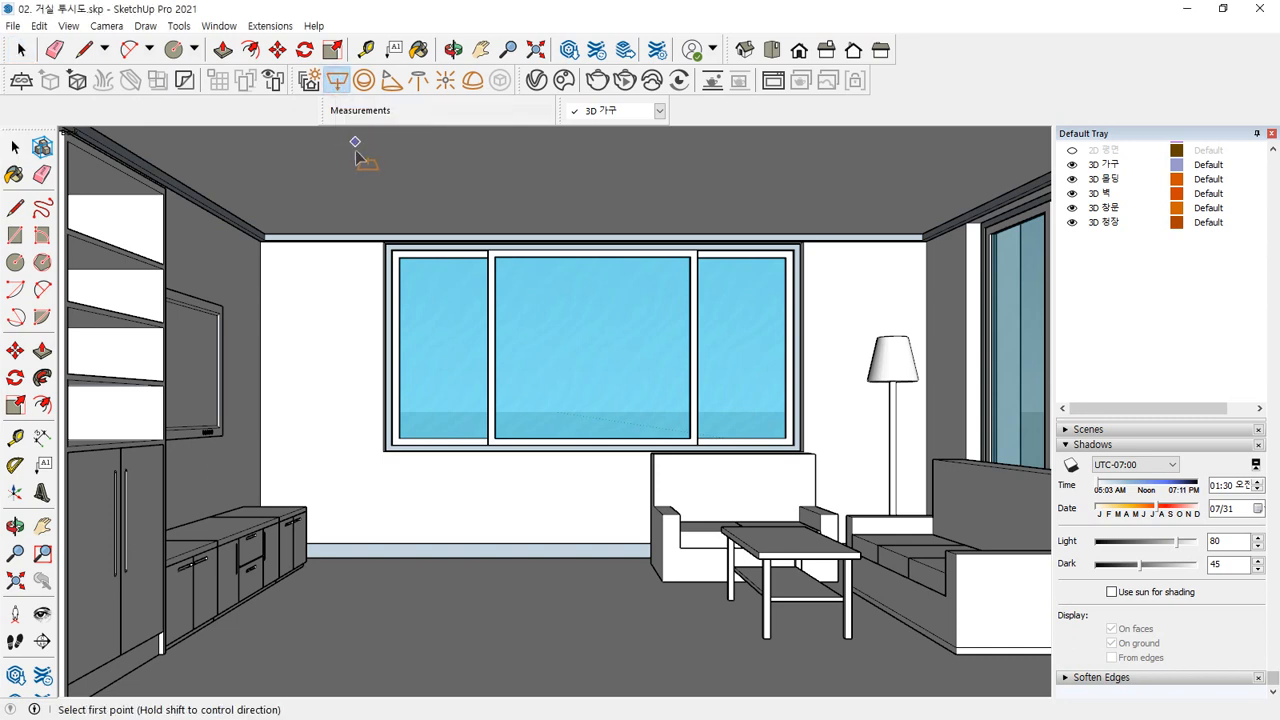
click(352, 220)
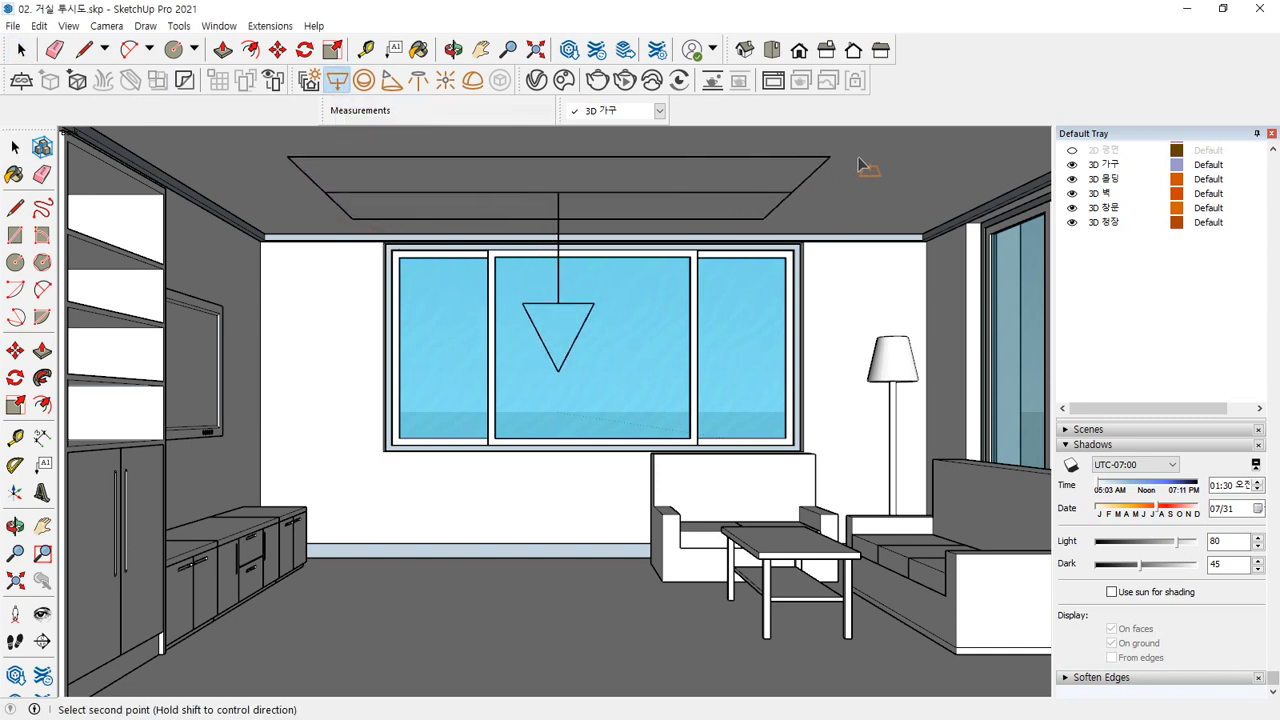
click(926, 153)
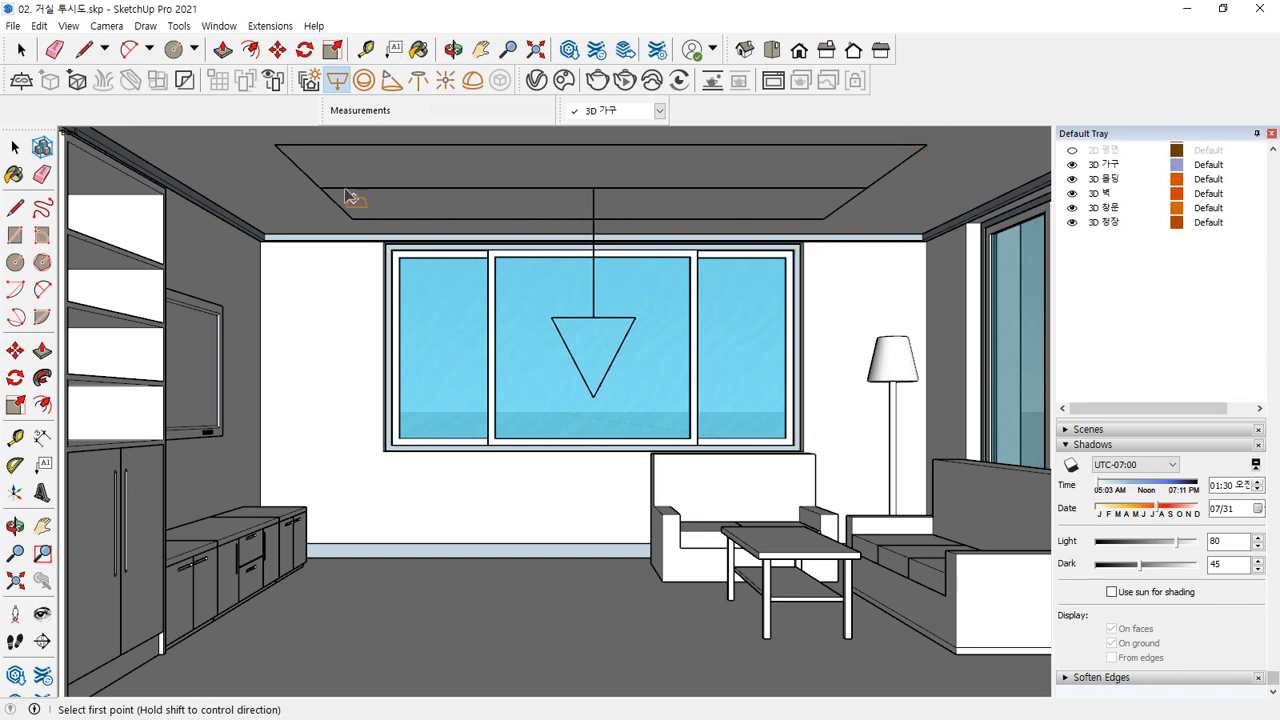
Step: Render the living room with the ceiling light and place the frame buffer in the middle of the view
click(597, 80)
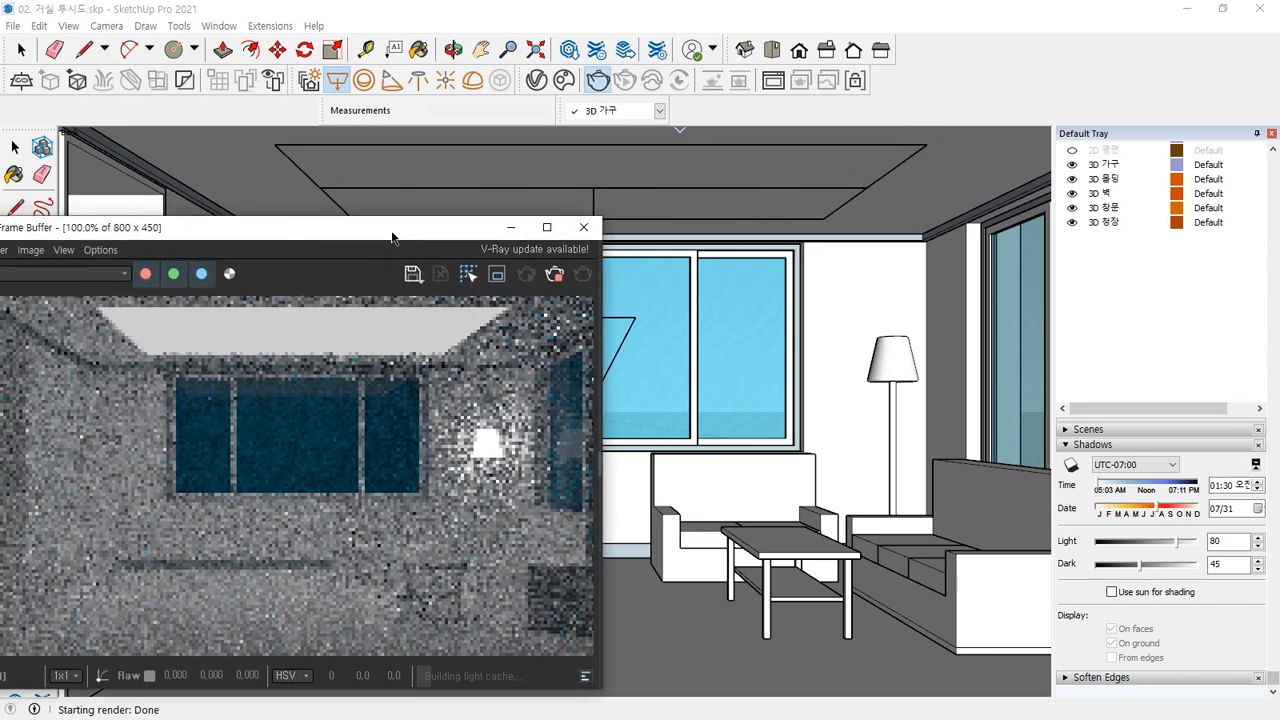
drag(392, 237, 432, 237)
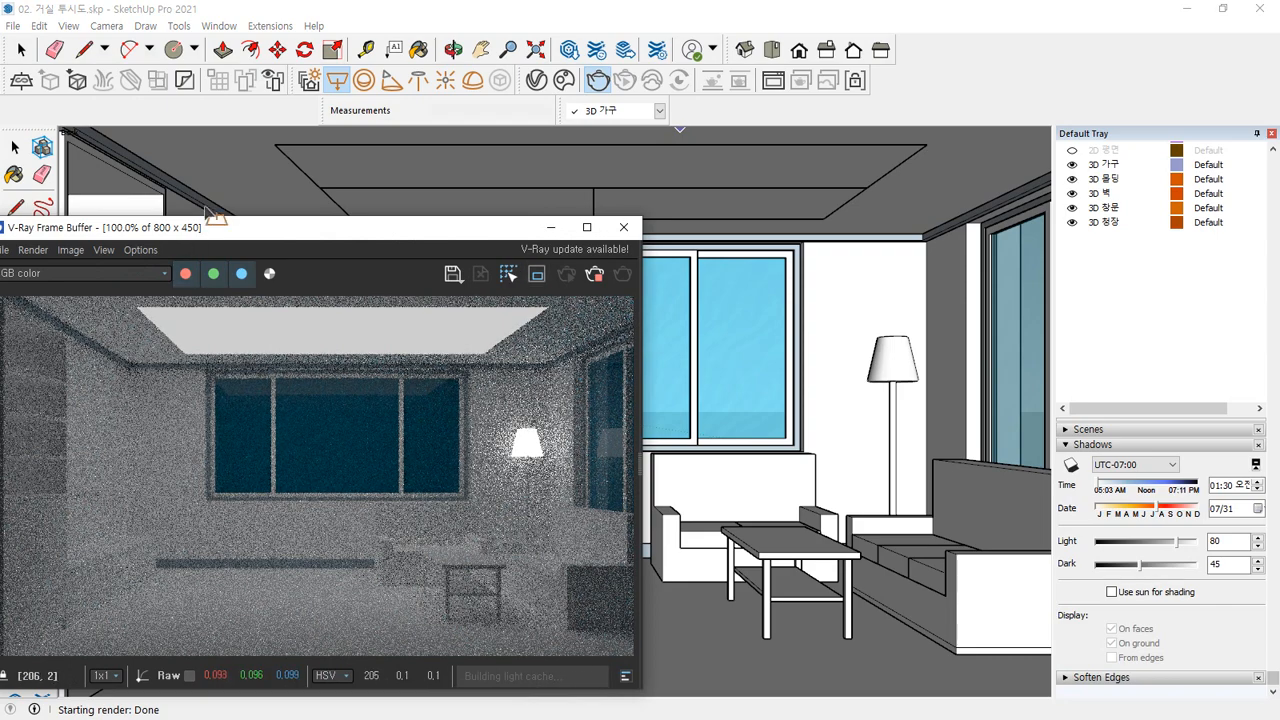
drag(248, 237, 563, 163)
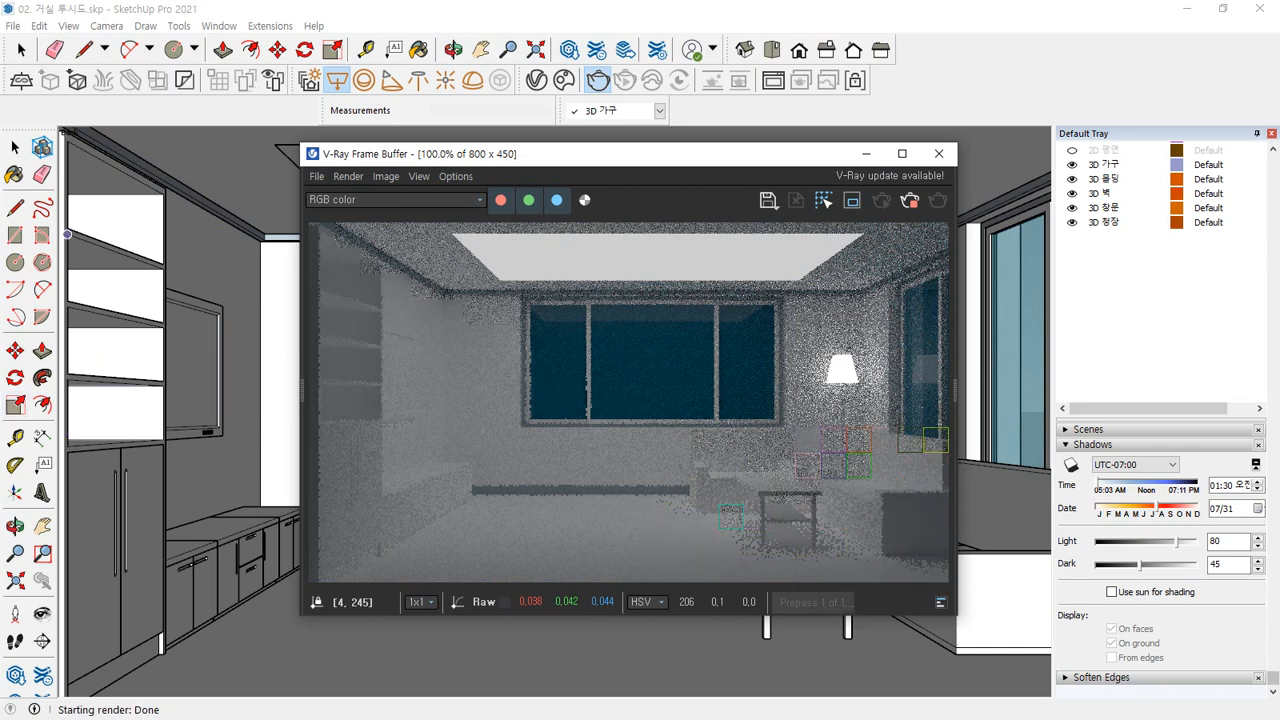
Step: Bring up the rectangle light's parameters in the V-Ray Asset Editor and examine its intensity
click(309, 80)
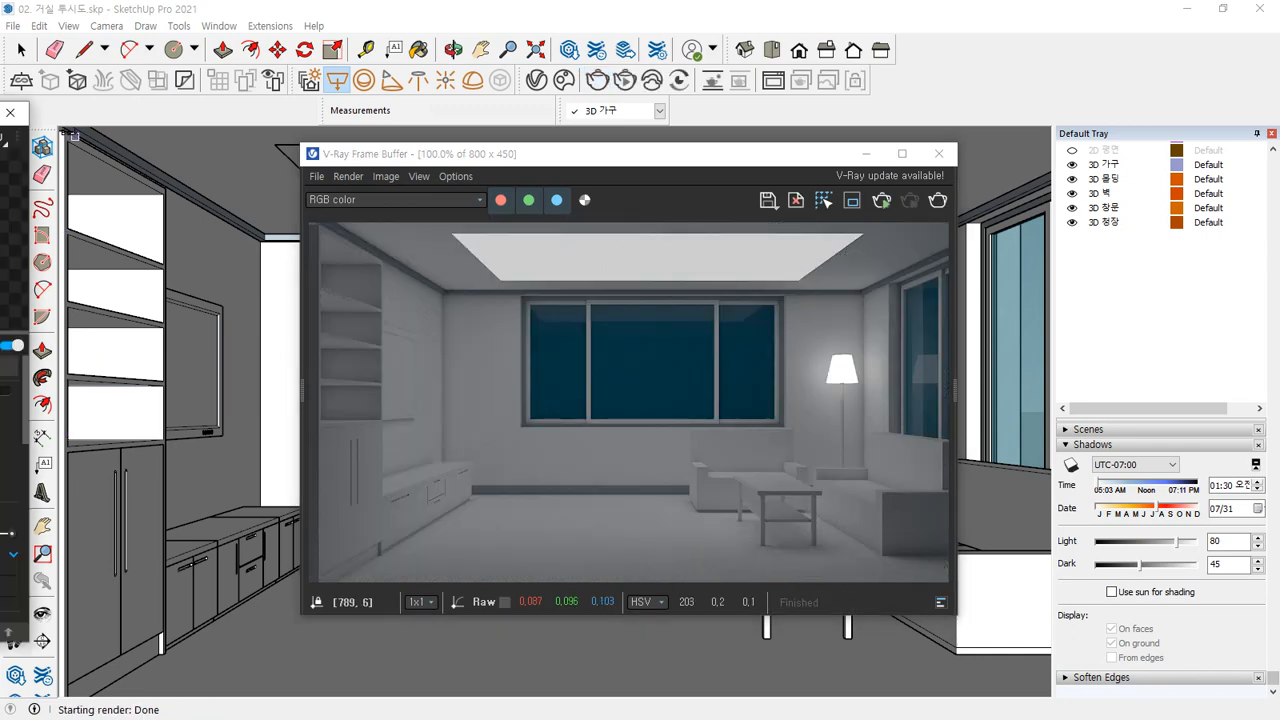
click(110, 216)
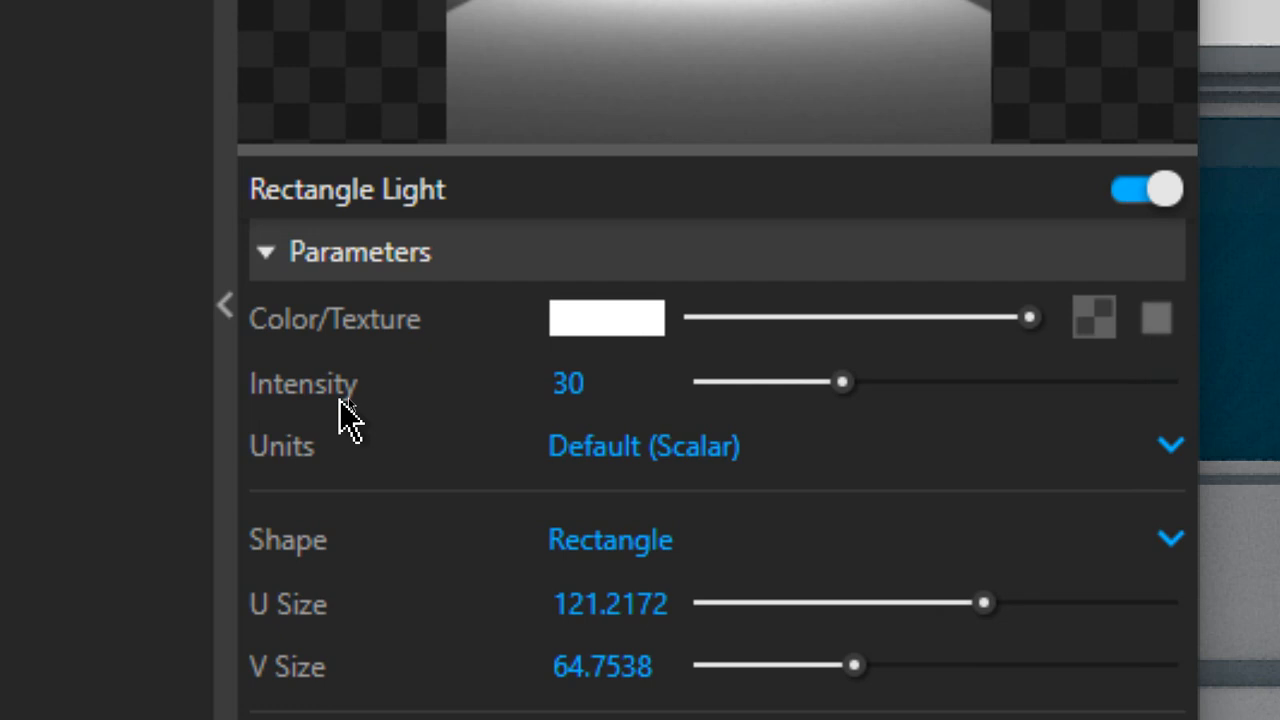
click(426, 394)
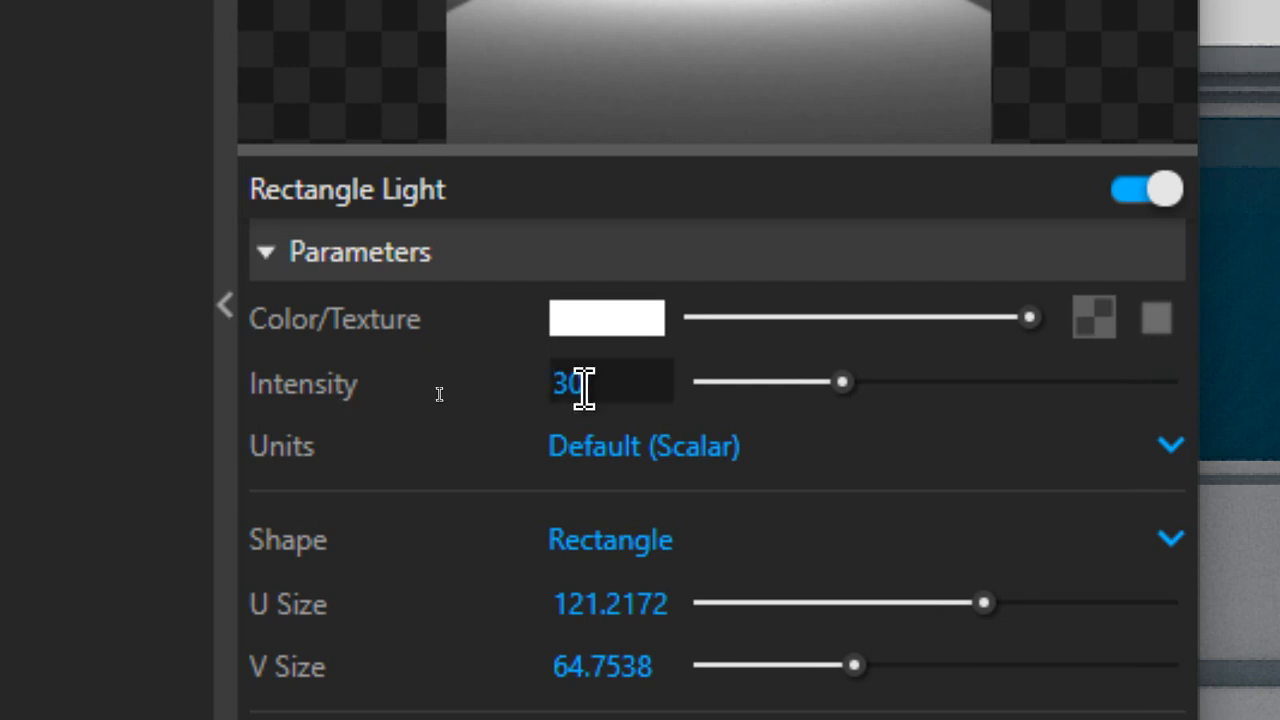
click(637, 385)
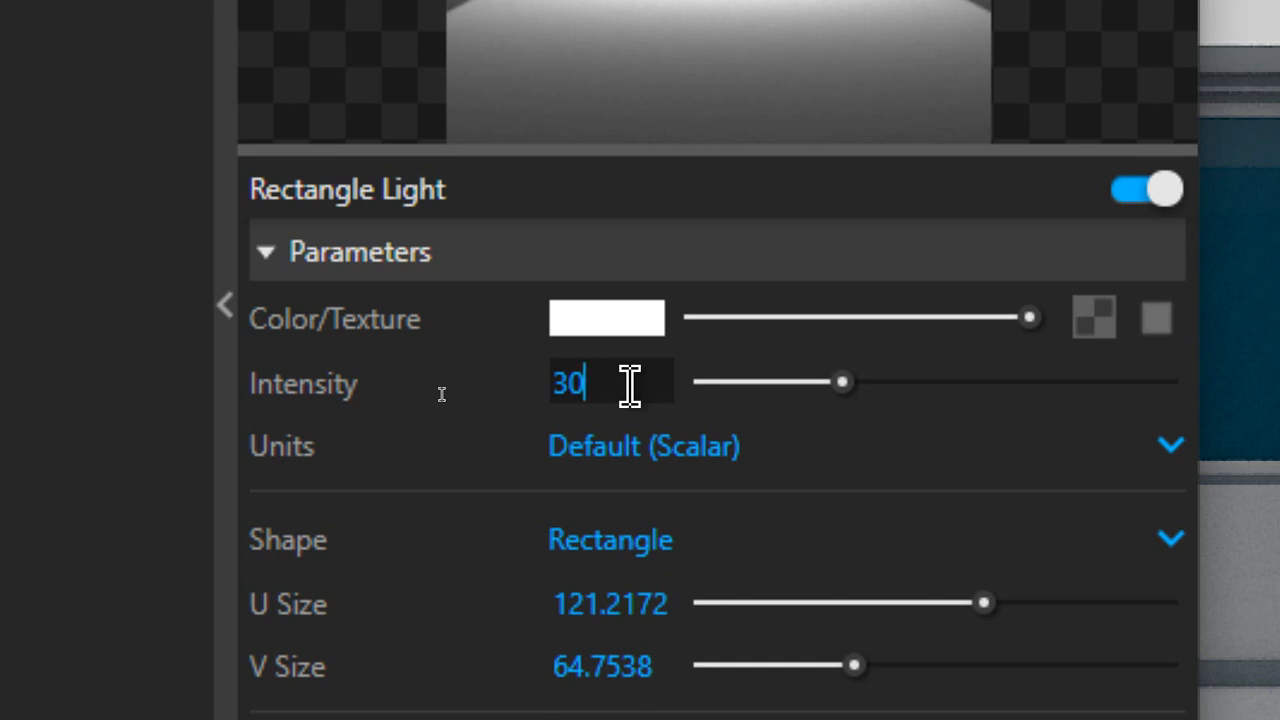
Step: Keep the light's units at Default (Scalar), try an intensity of 300 in a test render and stop it
click(680, 462)
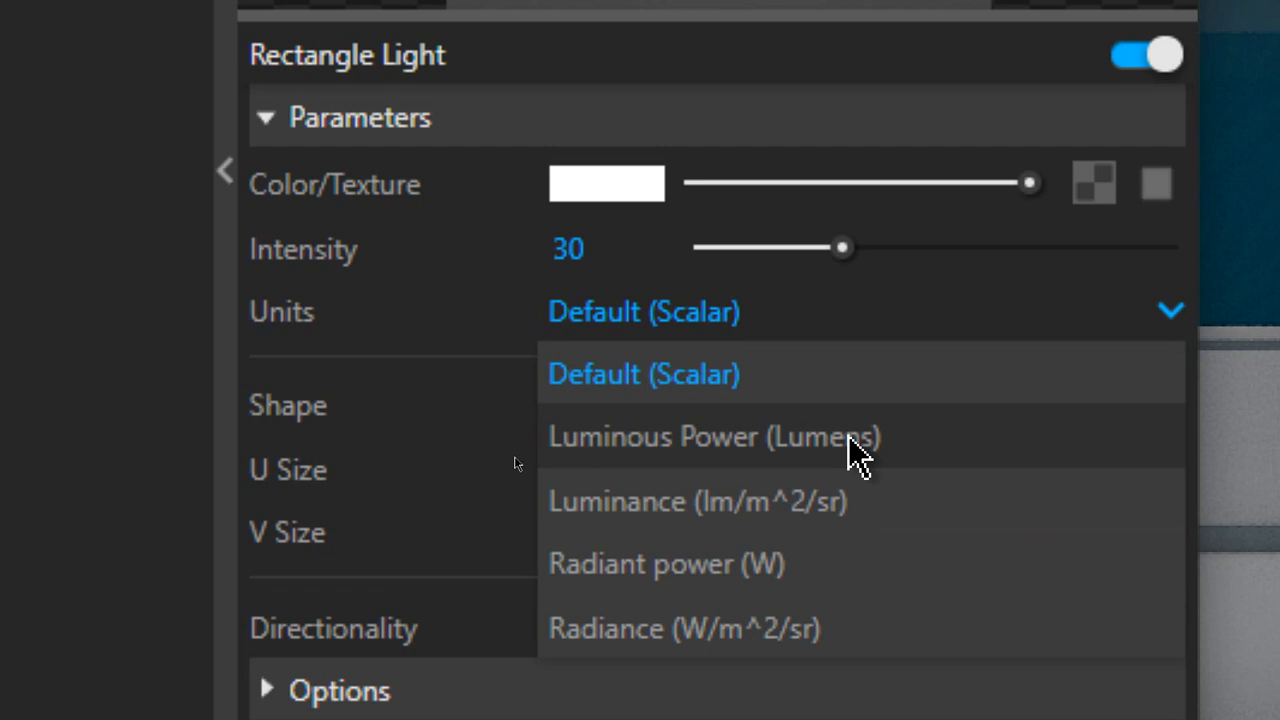
click(835, 368)
click(578, 228)
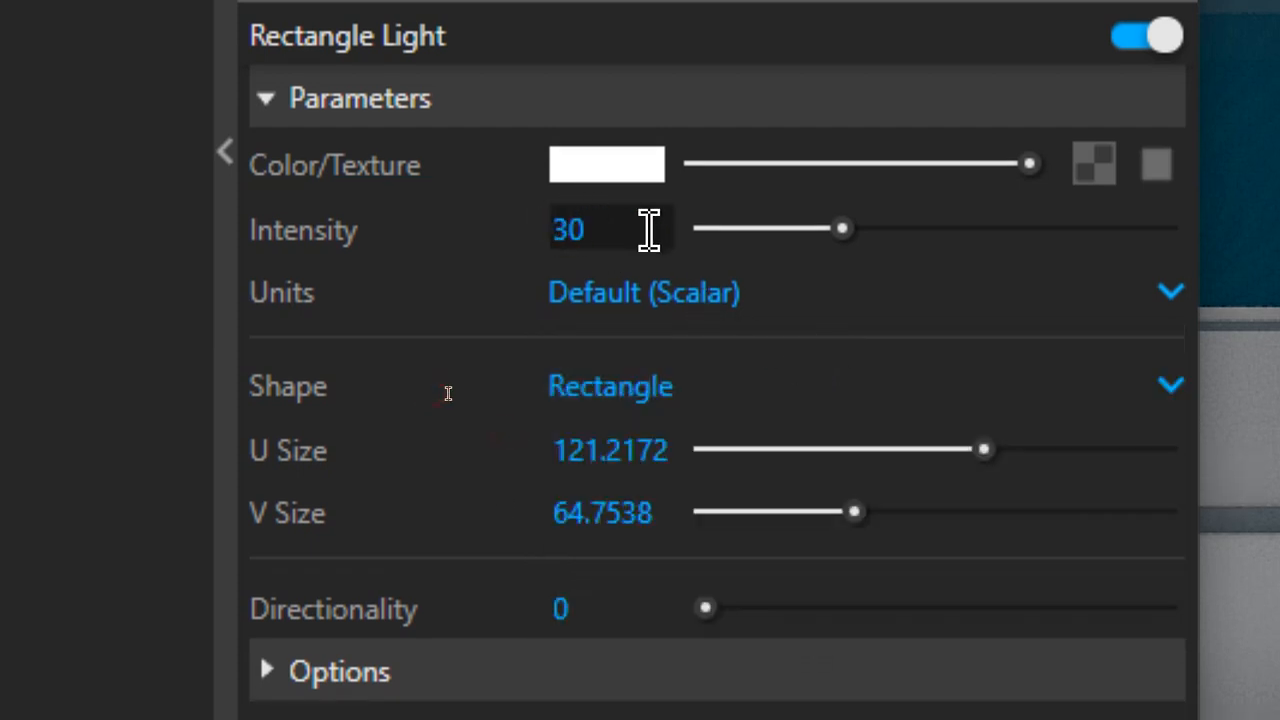
key(Return)
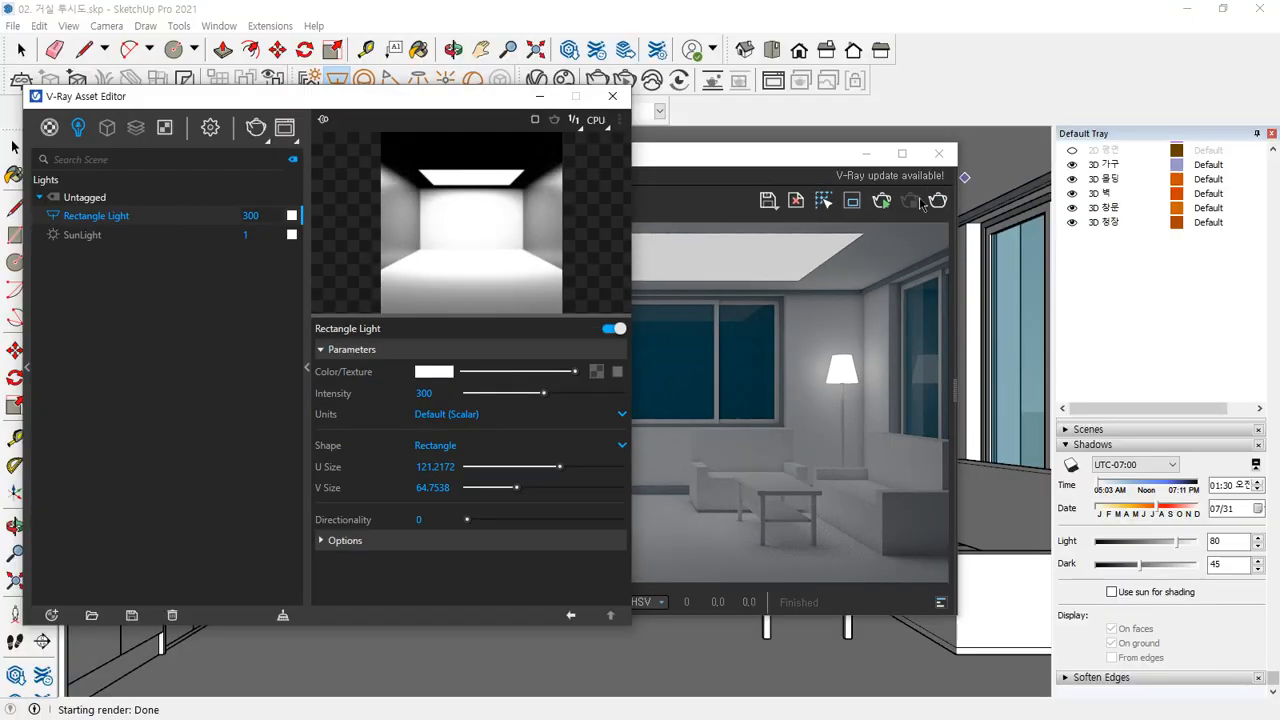
click(934, 201)
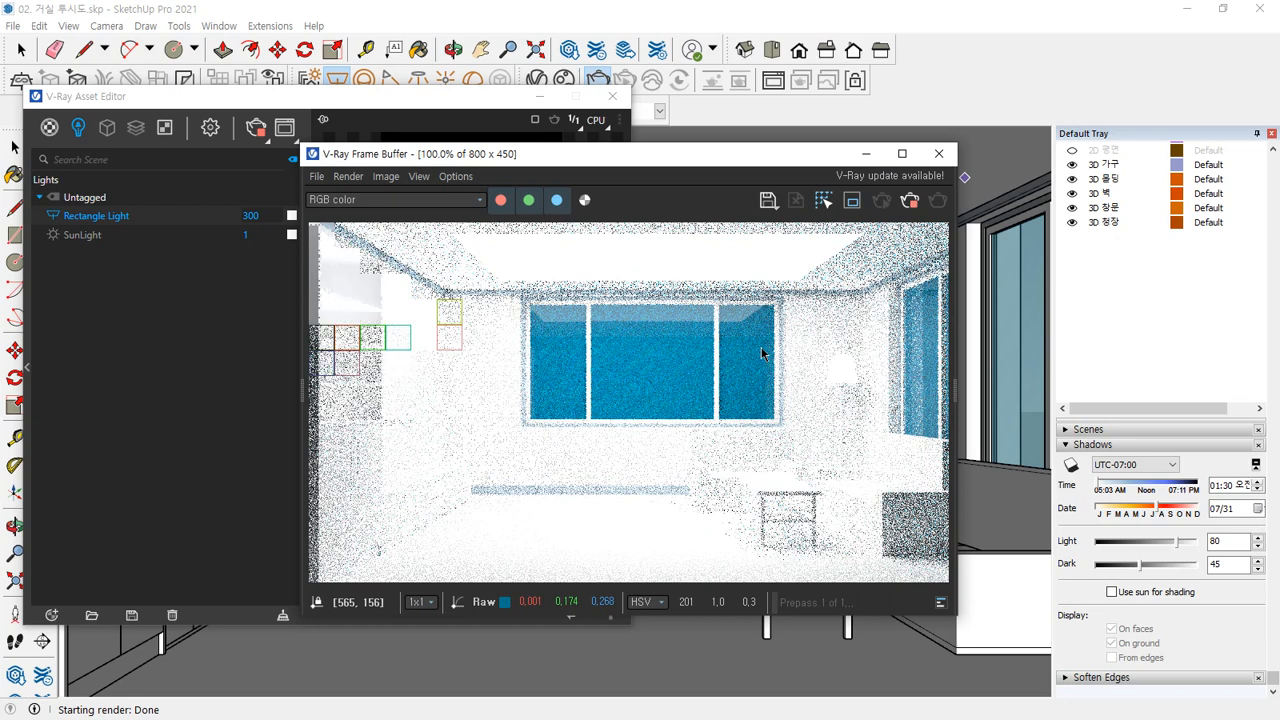
click(910, 204)
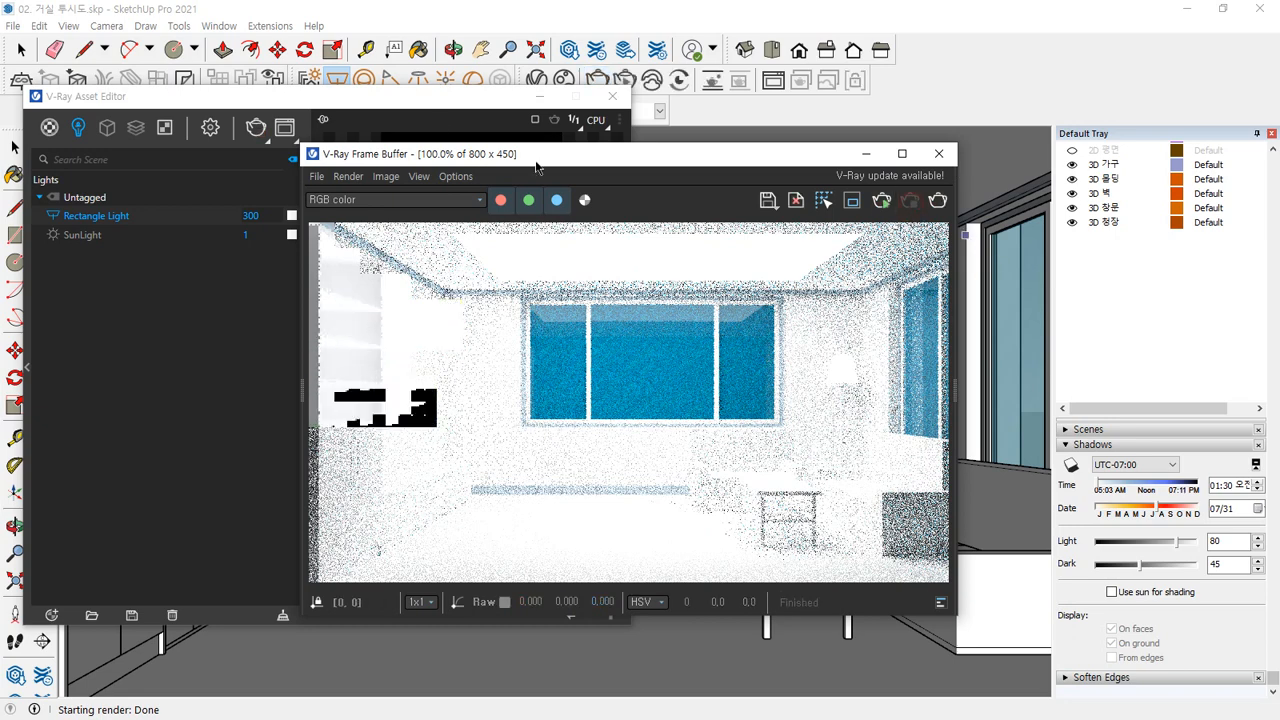
Step: Set the rectangle light's intensity to 100 and render the living room again
click(415, 110)
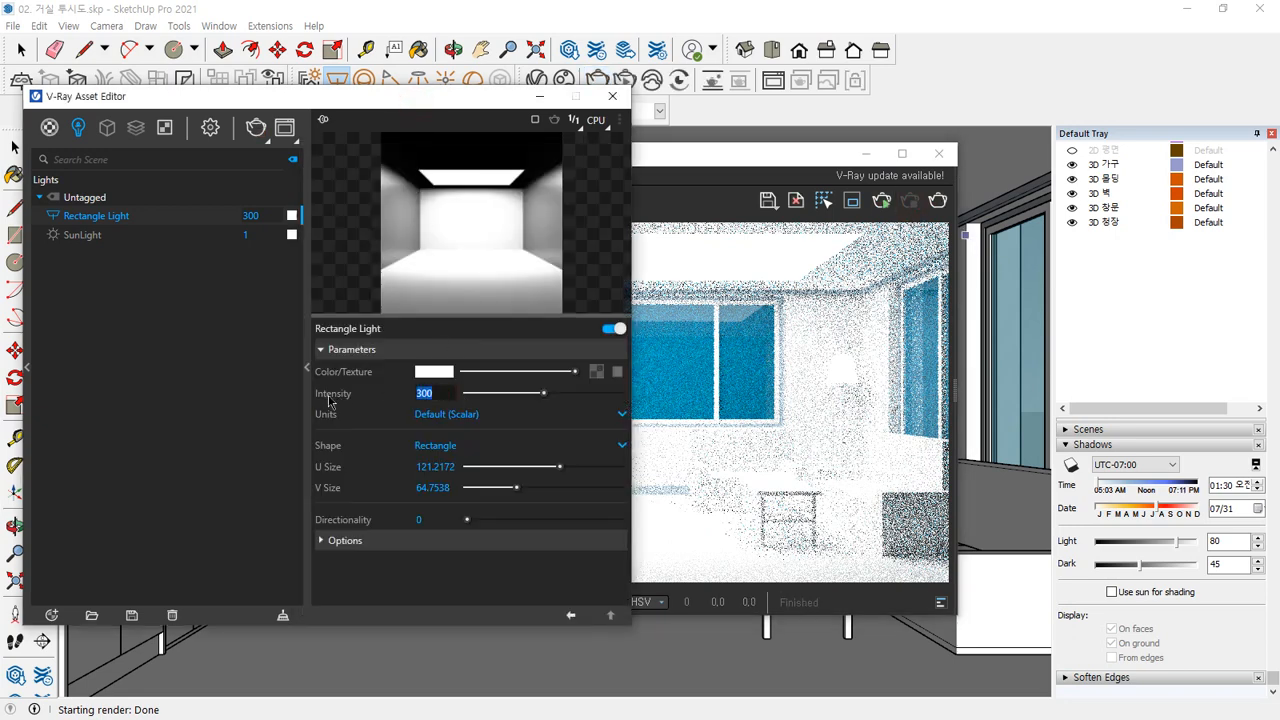
key(Return)
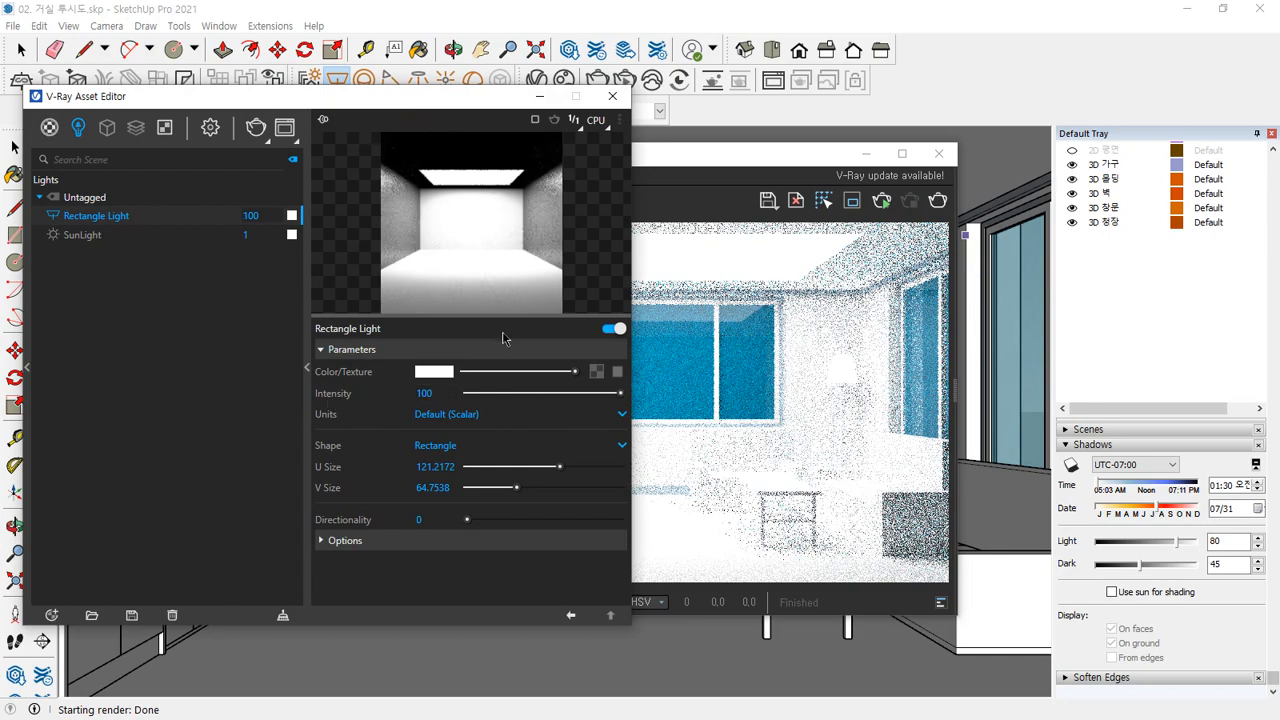
click(880, 289)
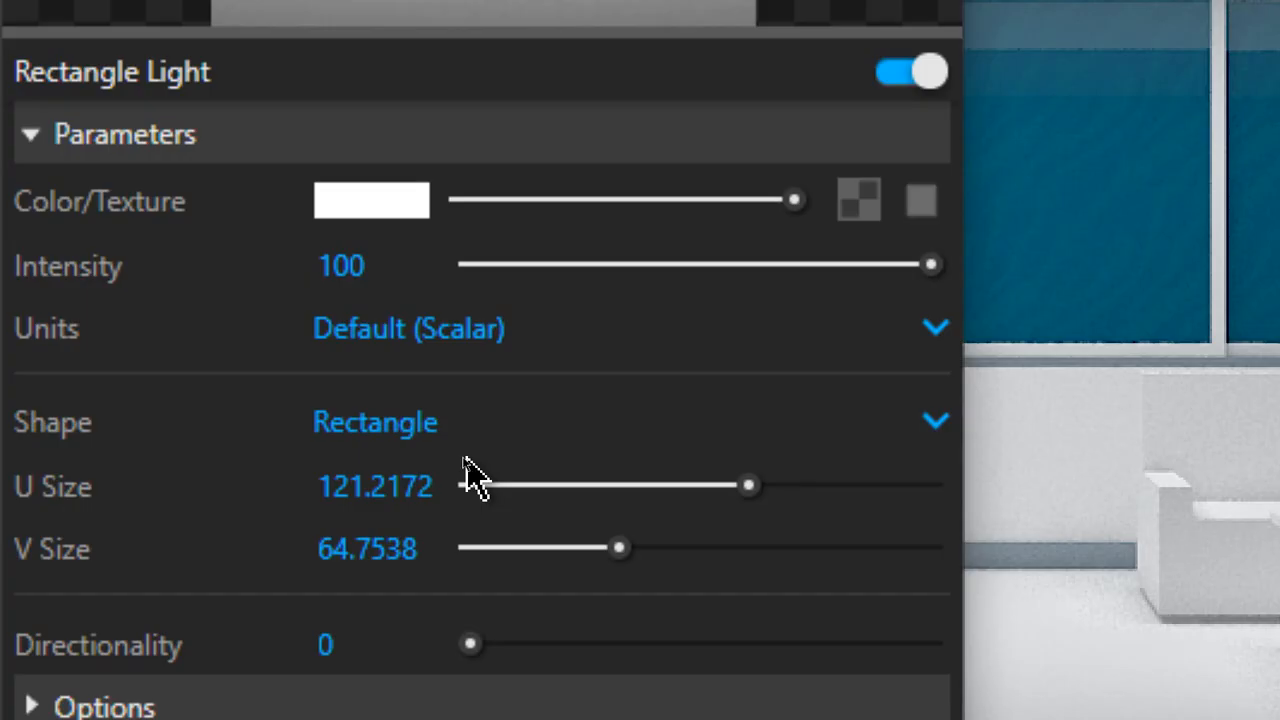
Step: Change the rectangle light's shape to Disc and expand its options, including Invisible, No Decay and Double Sided
click(840, 446)
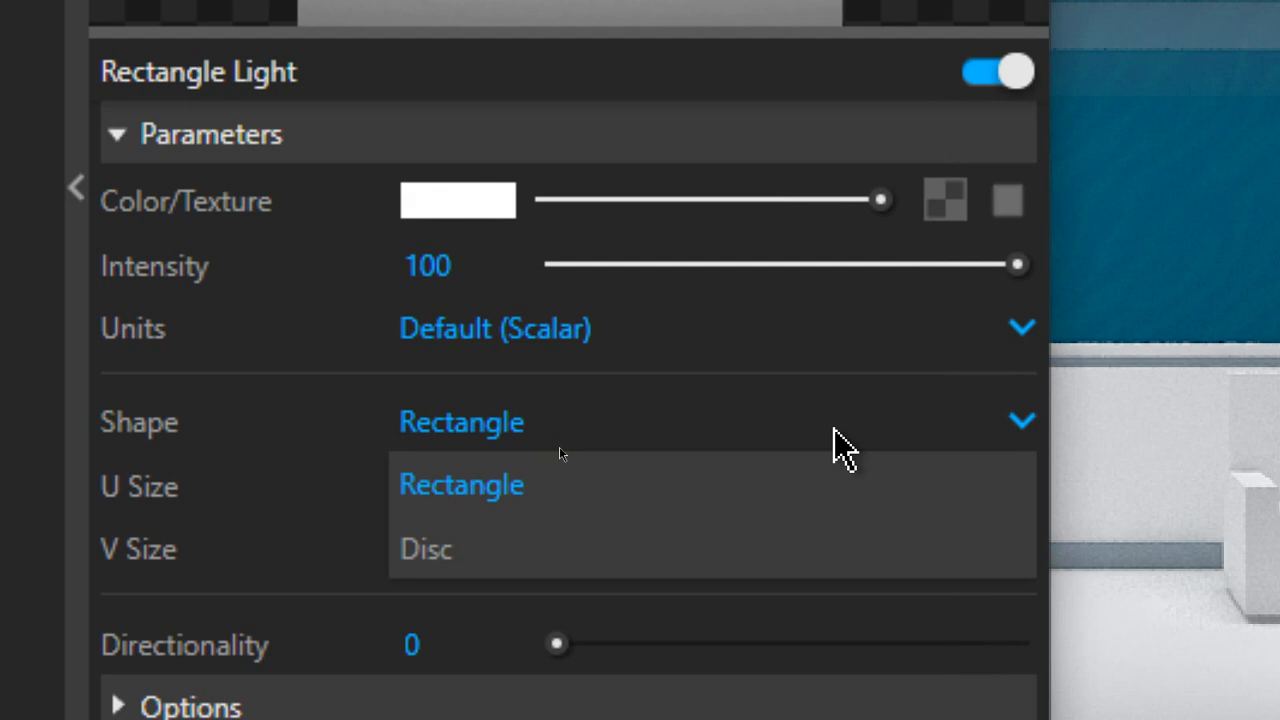
click(607, 568)
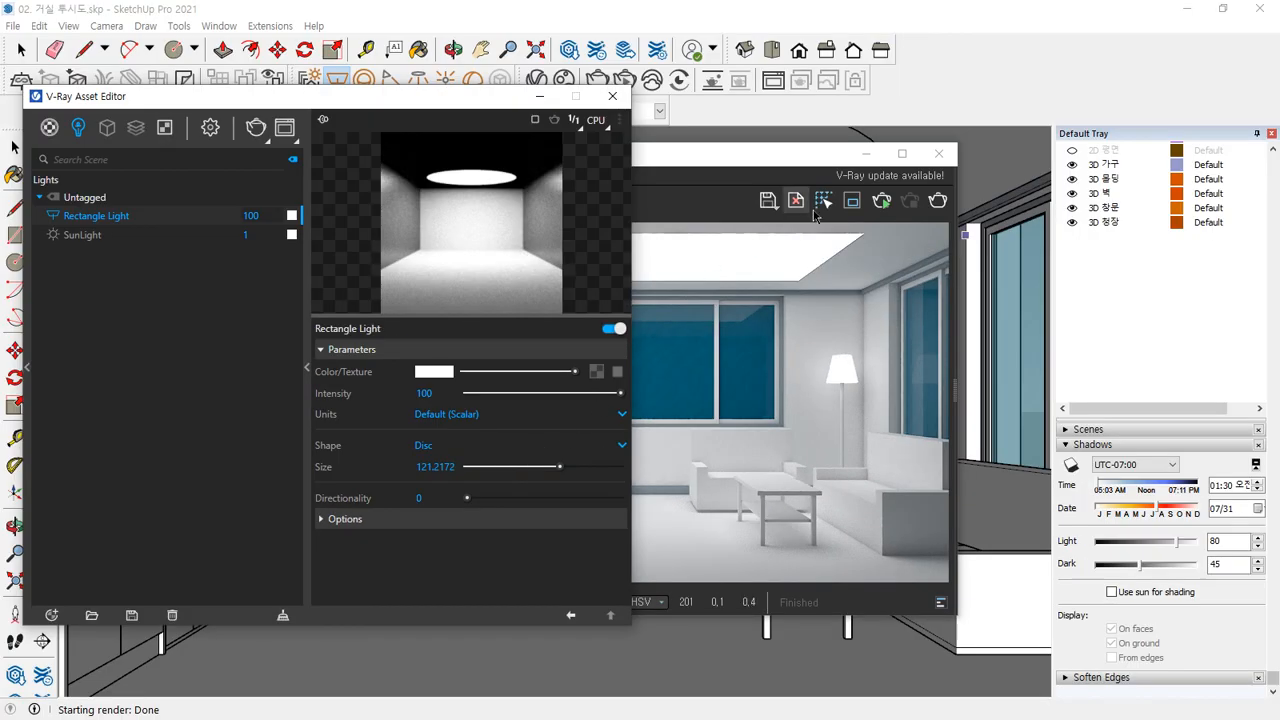
drag(762, 158, 701, 206)
click(926, 438)
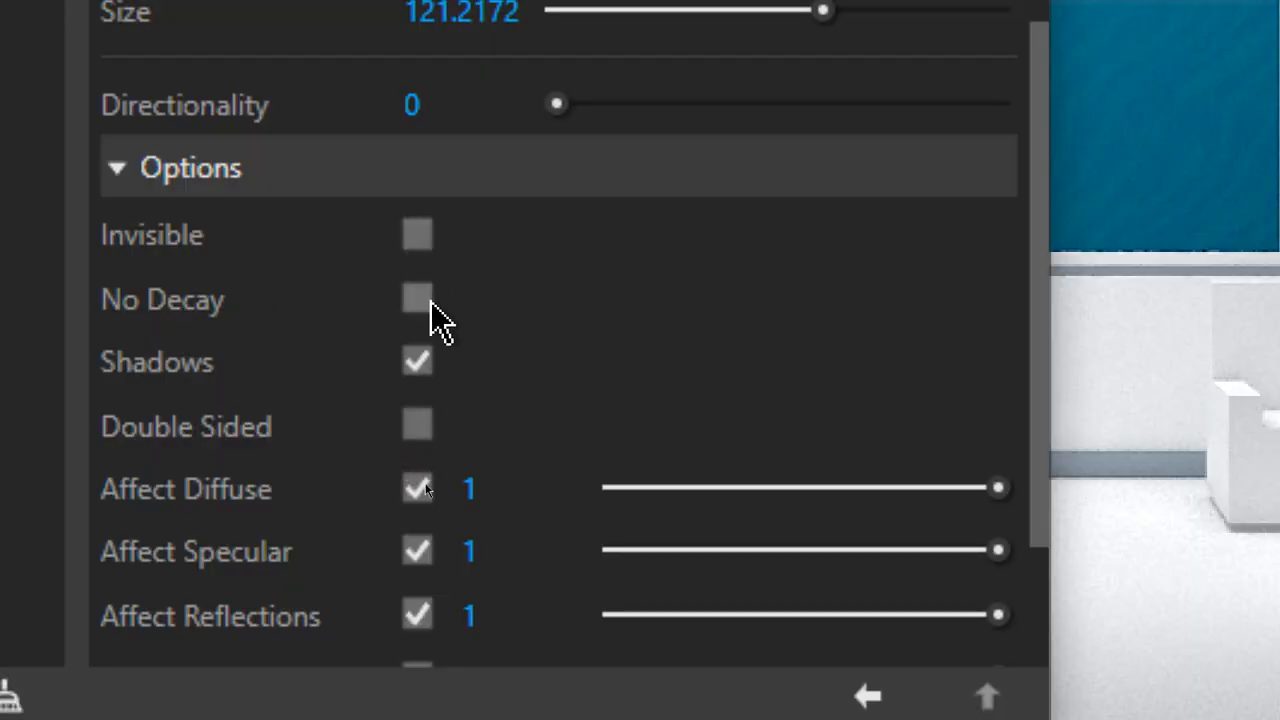
Step: Make the rectangle light invisible and render the living room to examine the ceiling without the light's disc
click(418, 237)
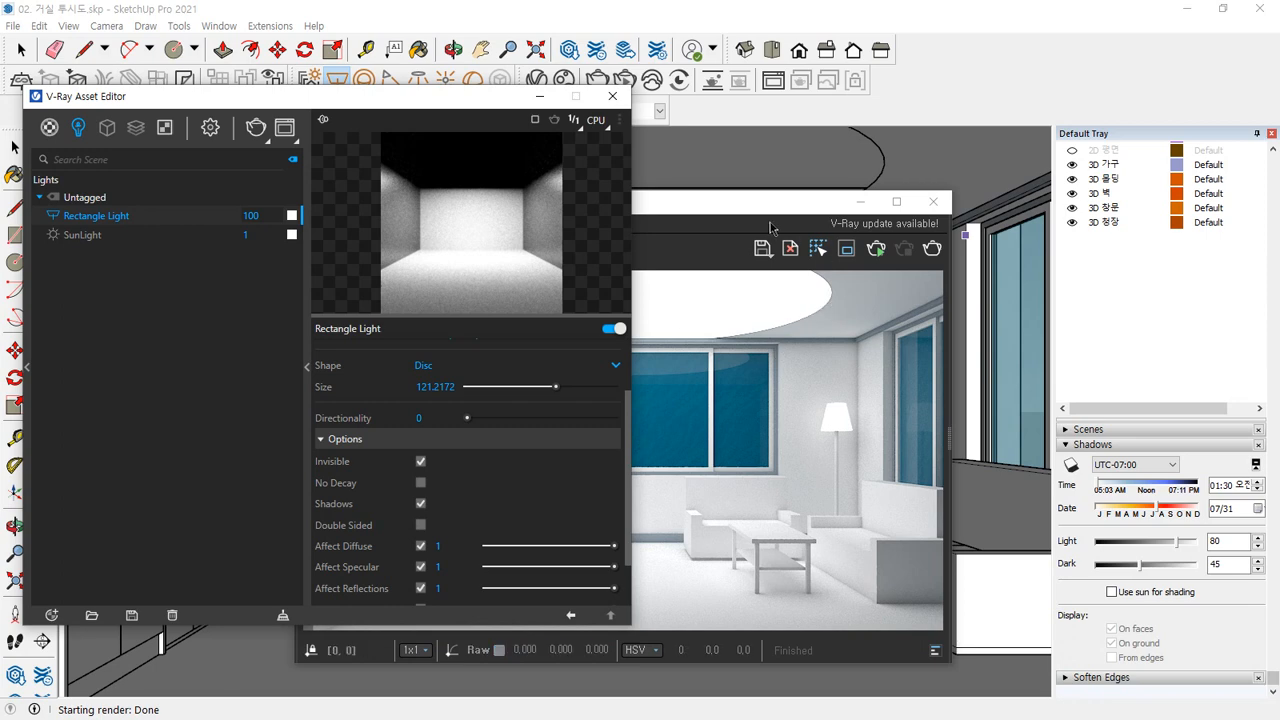
click(770, 224)
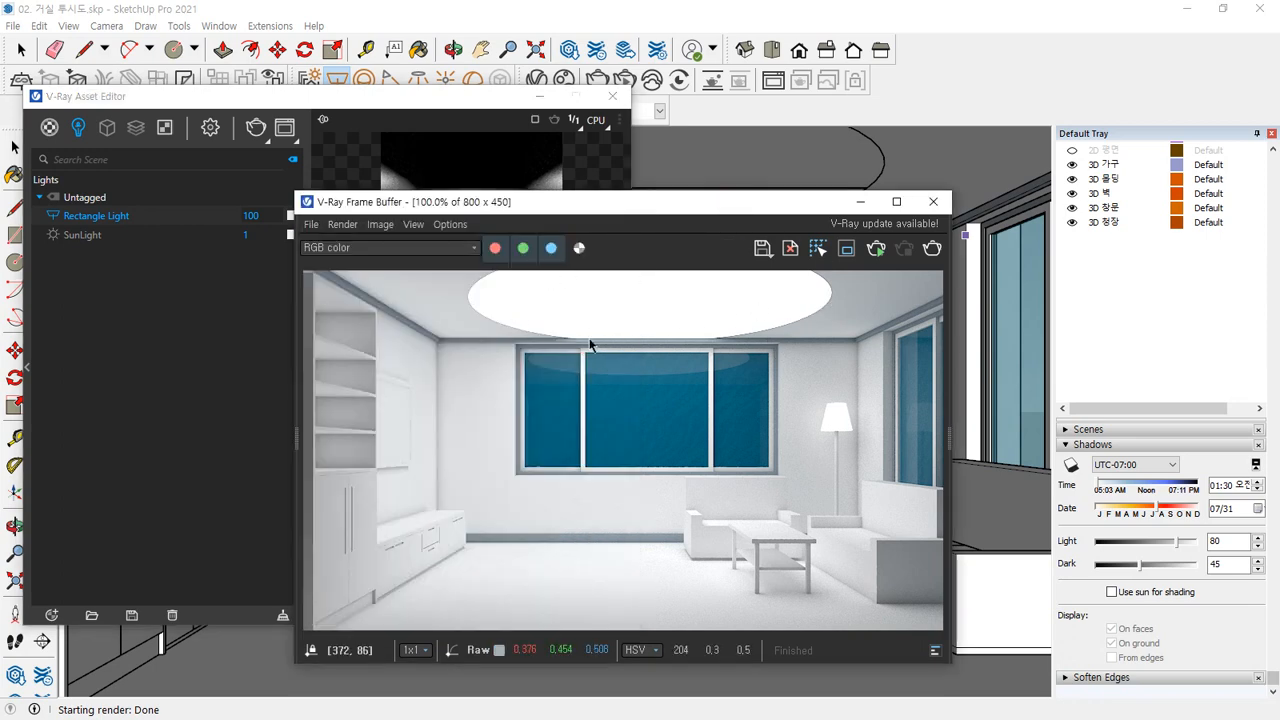
click(932, 250)
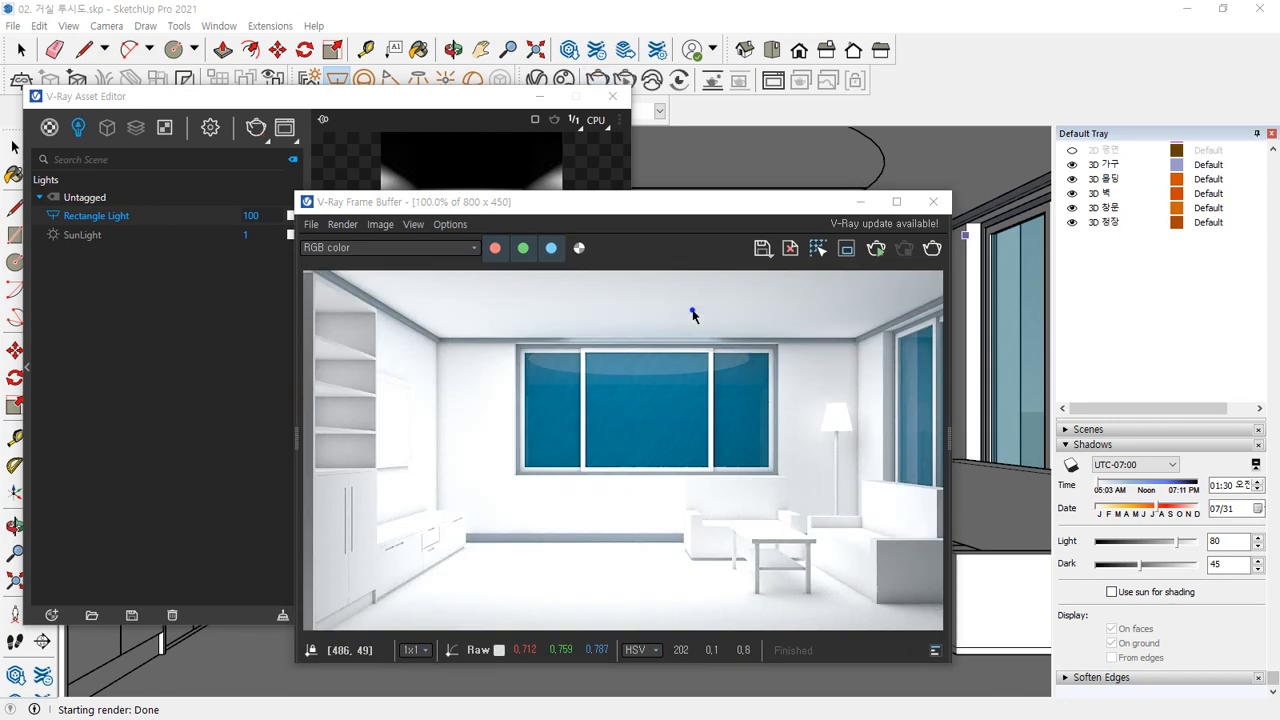
mouse_move(752, 334)
mouse_down()
mouse_move(590, 346)
mouse_move(515, 272)
mouse_move(805, 293)
mouse_move(684, 324)
mouse_up()
mouse_move(702, 463)
mouse_down()
mouse_move(692, 345)
mouse_move(750, 348)
mouse_move(706, 374)
mouse_move(547, 379)
mouse_up()
key(Escape)
key(Escape)
mouse_move(496, 338)
mouse_down()
mouse_move(694, 409)
mouse_move(777, 337)
mouse_move(452, 345)
mouse_up()
key(Escape)
Step: Turn Invisible off and No Decay on for the rectangle light, set its intensity to 30 and render again
click(358, 104)
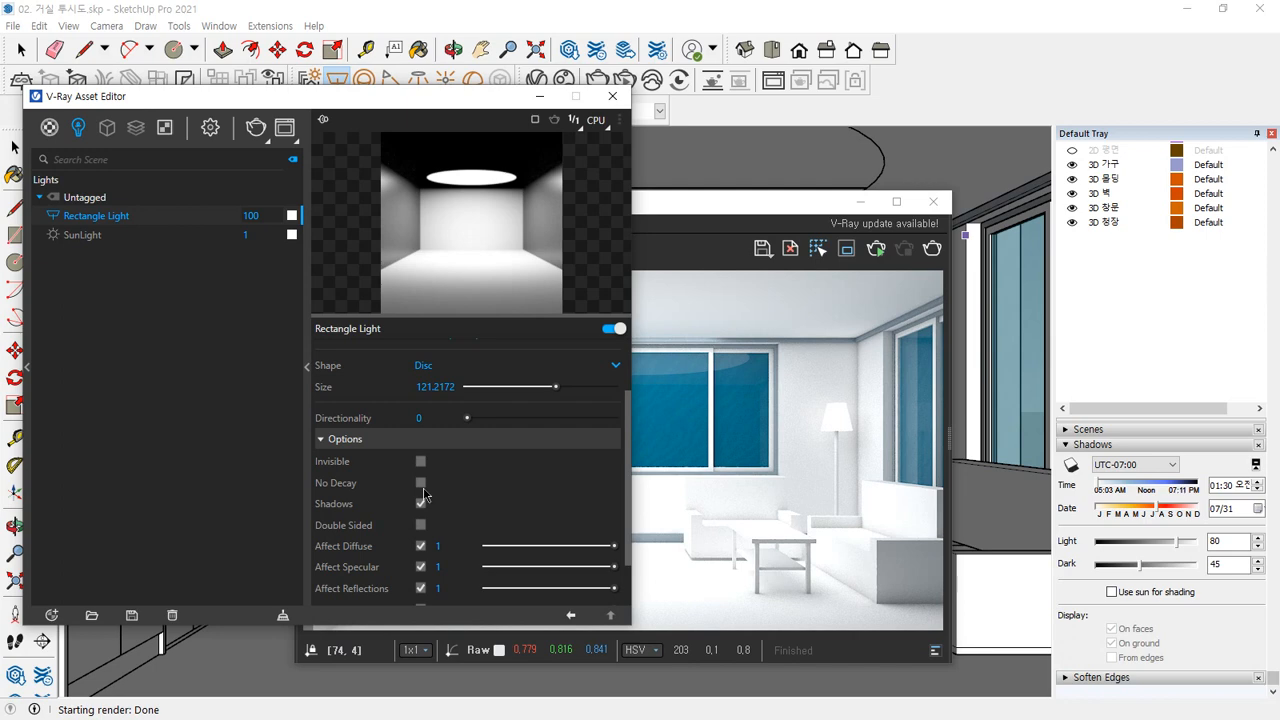
click(423, 485)
scroll(477, 491, up, 2)
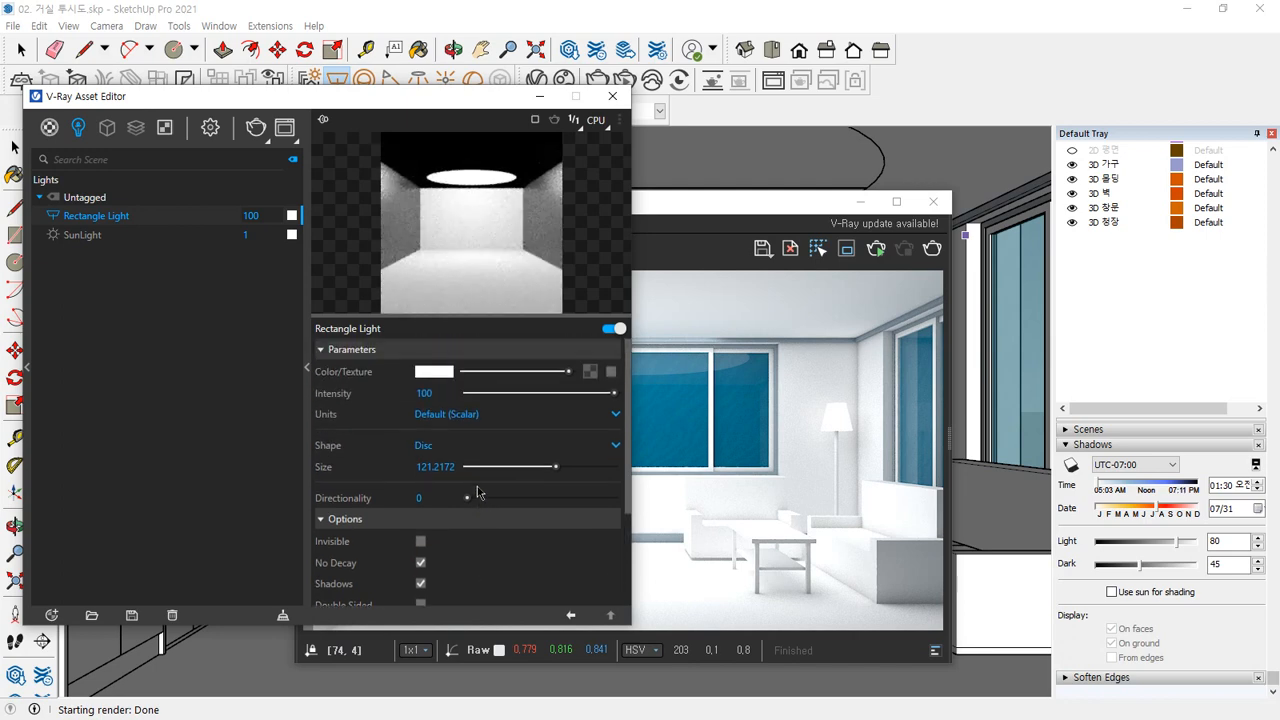
text(30)
key(Return)
click(933, 249)
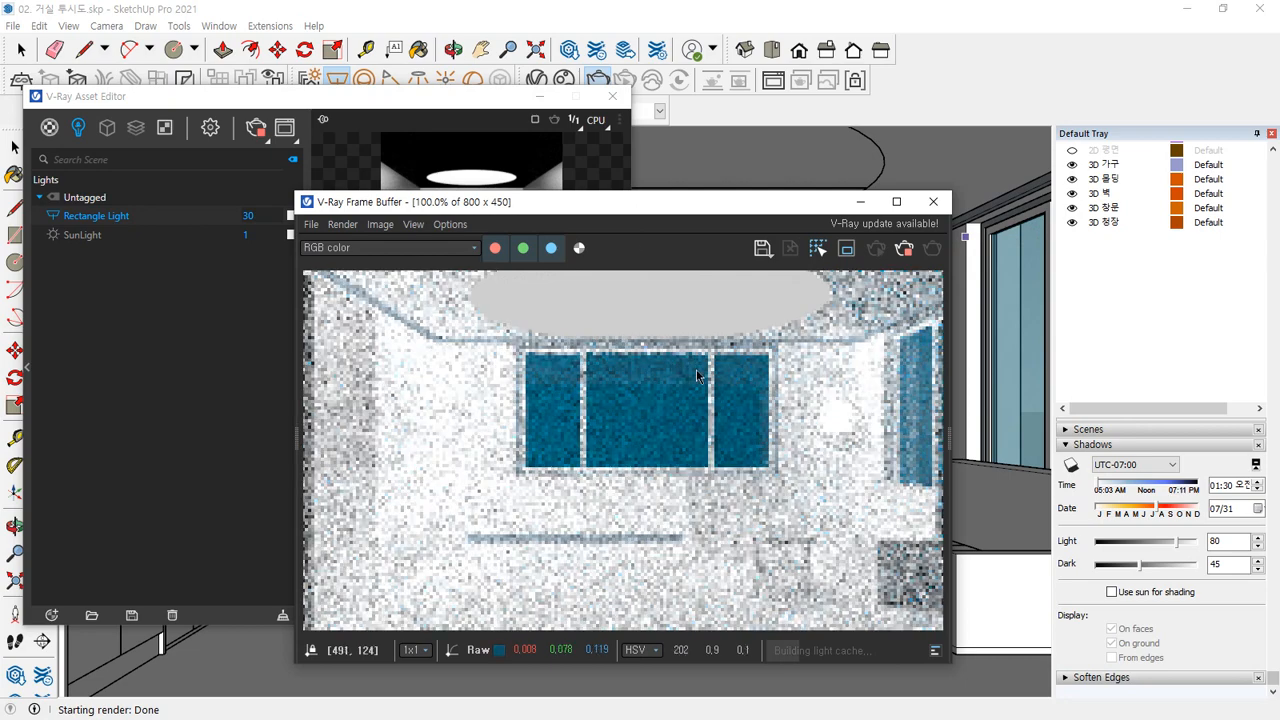
drag(648, 210, 893, 209)
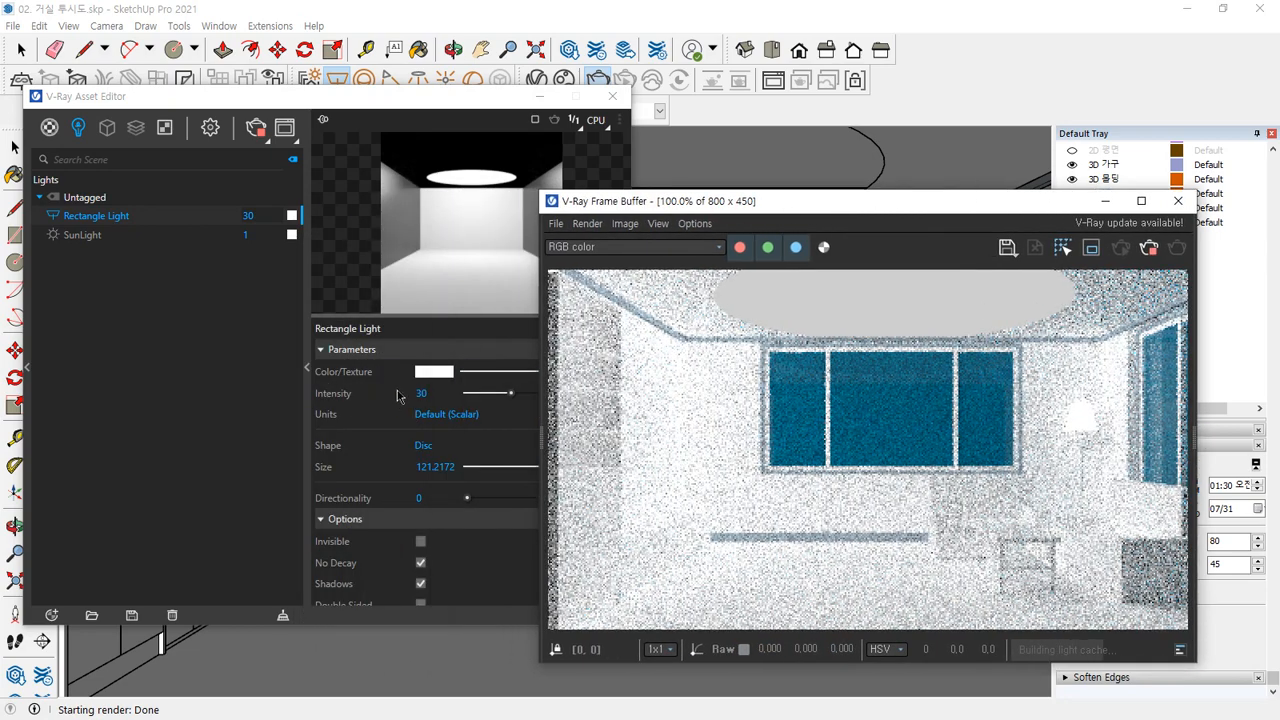
drag(806, 212, 663, 197)
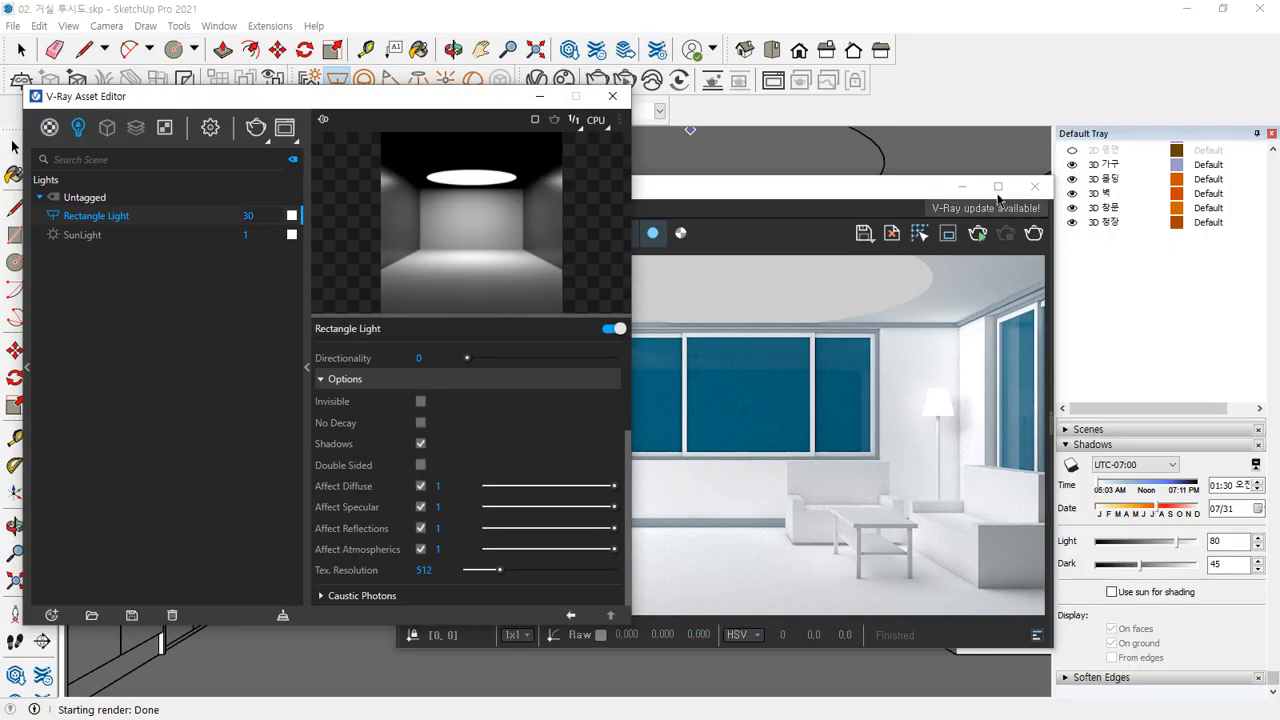
Step: Select the ceiling disc light in the model and set its size to 20
click(1033, 186)
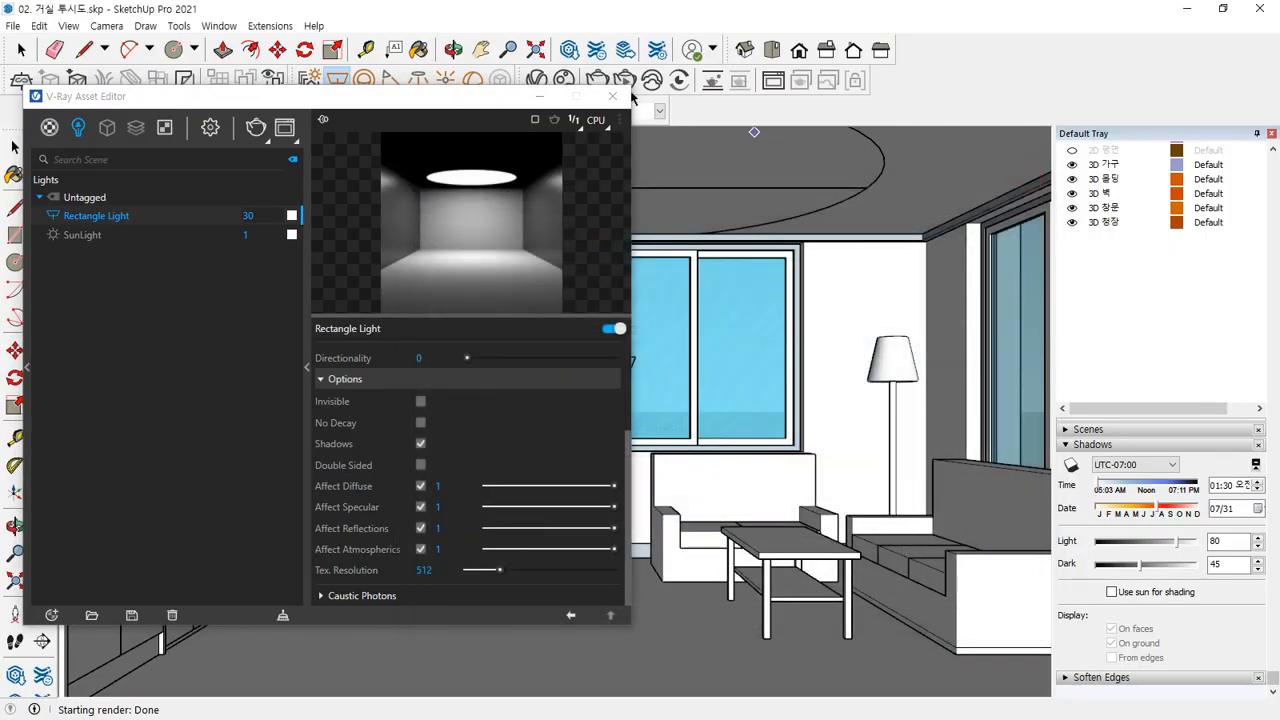
click(612, 96)
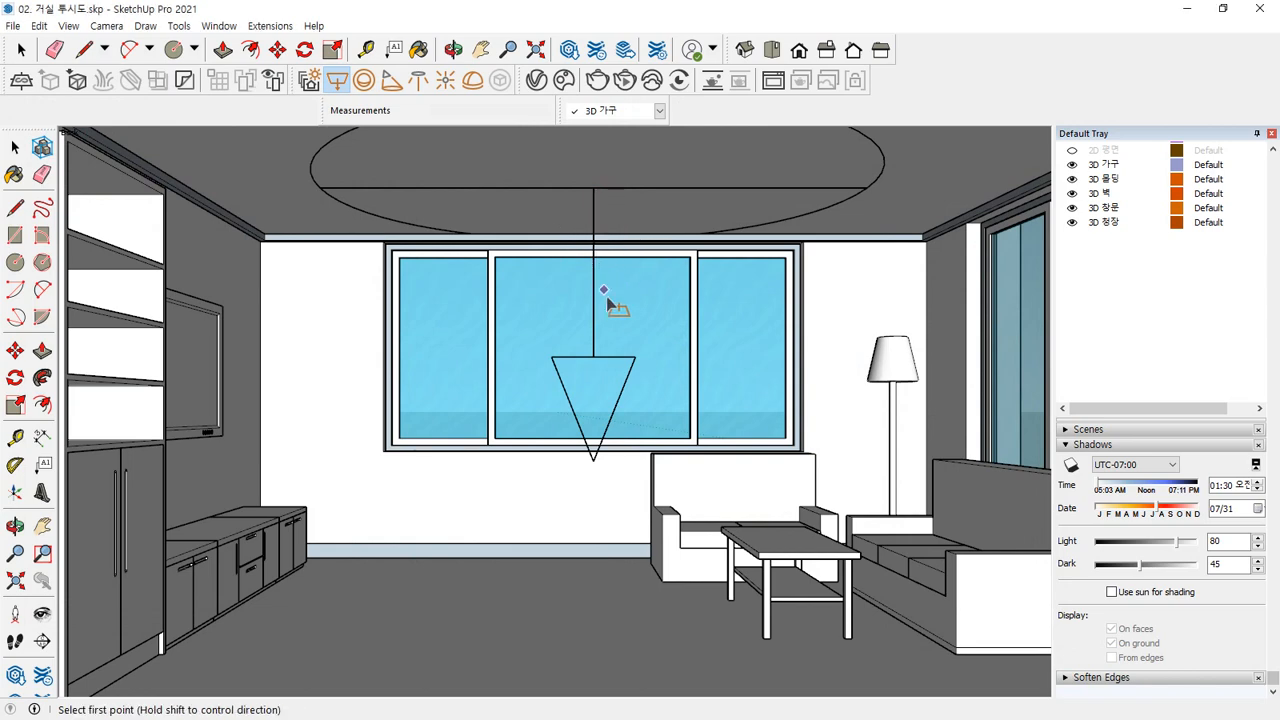
key(space)
click(598, 362)
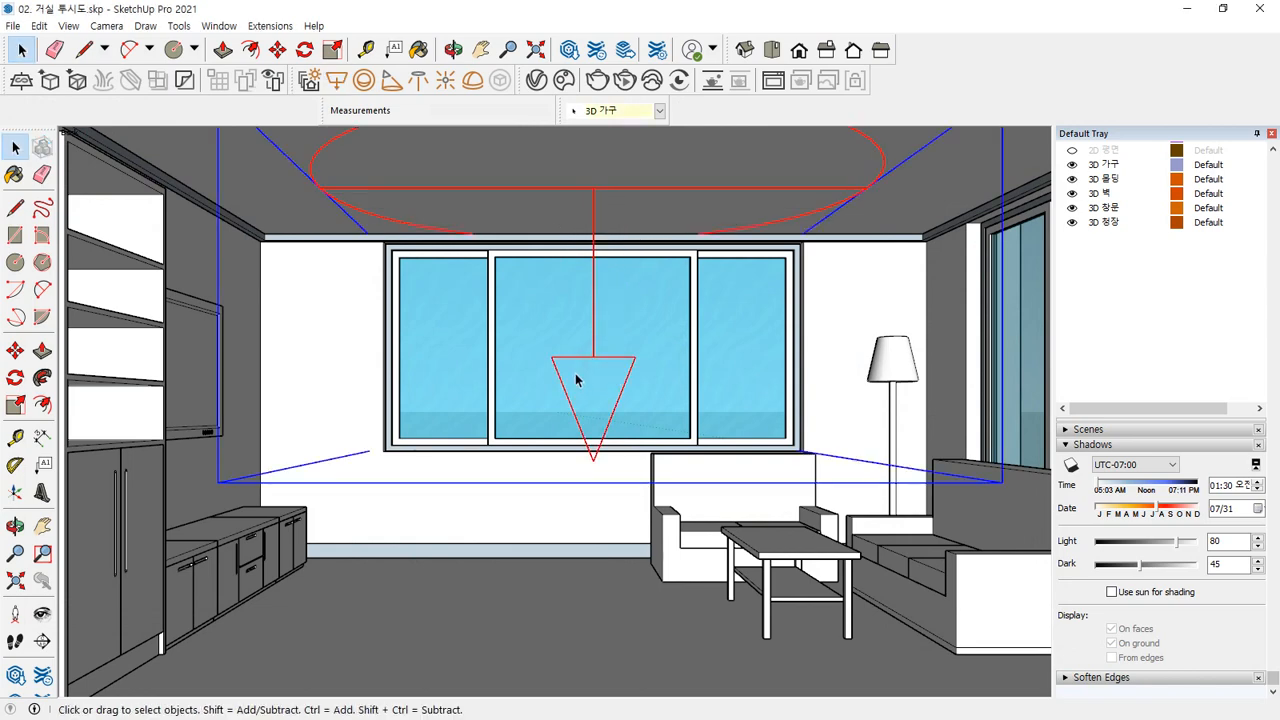
click(536, 80)
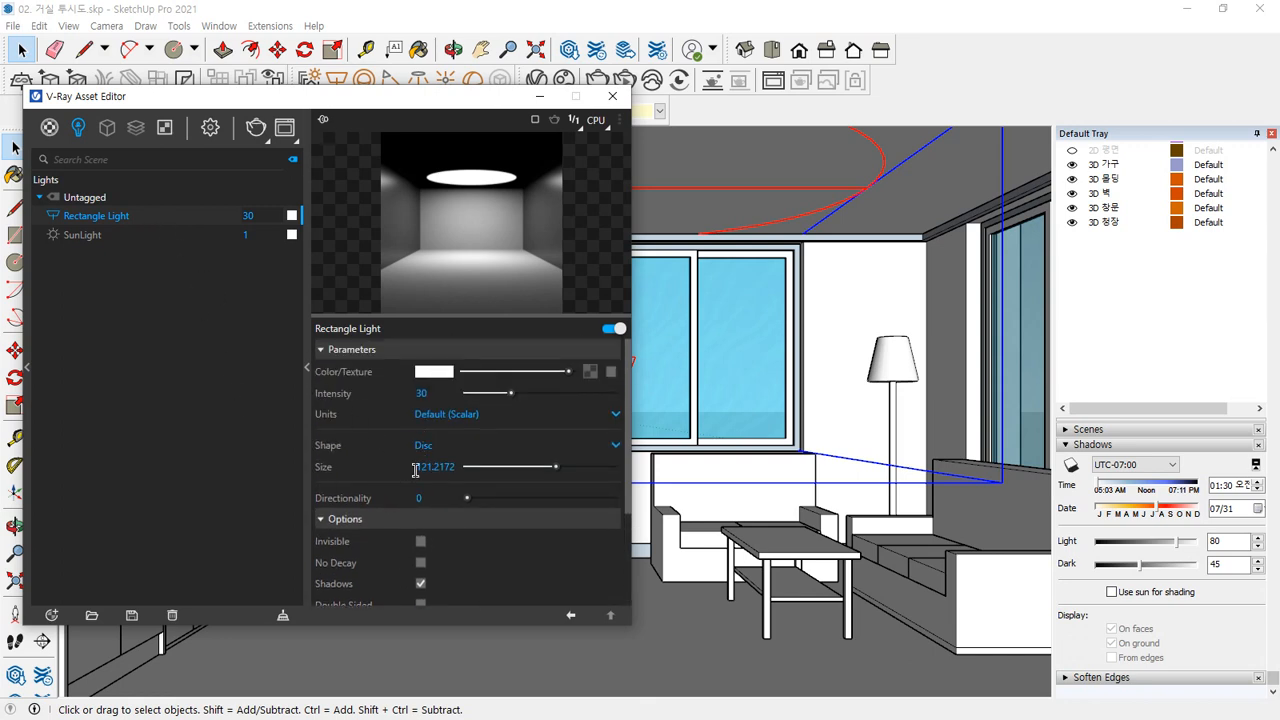
click(449, 445)
click(375, 443)
text(20)
key(Return)
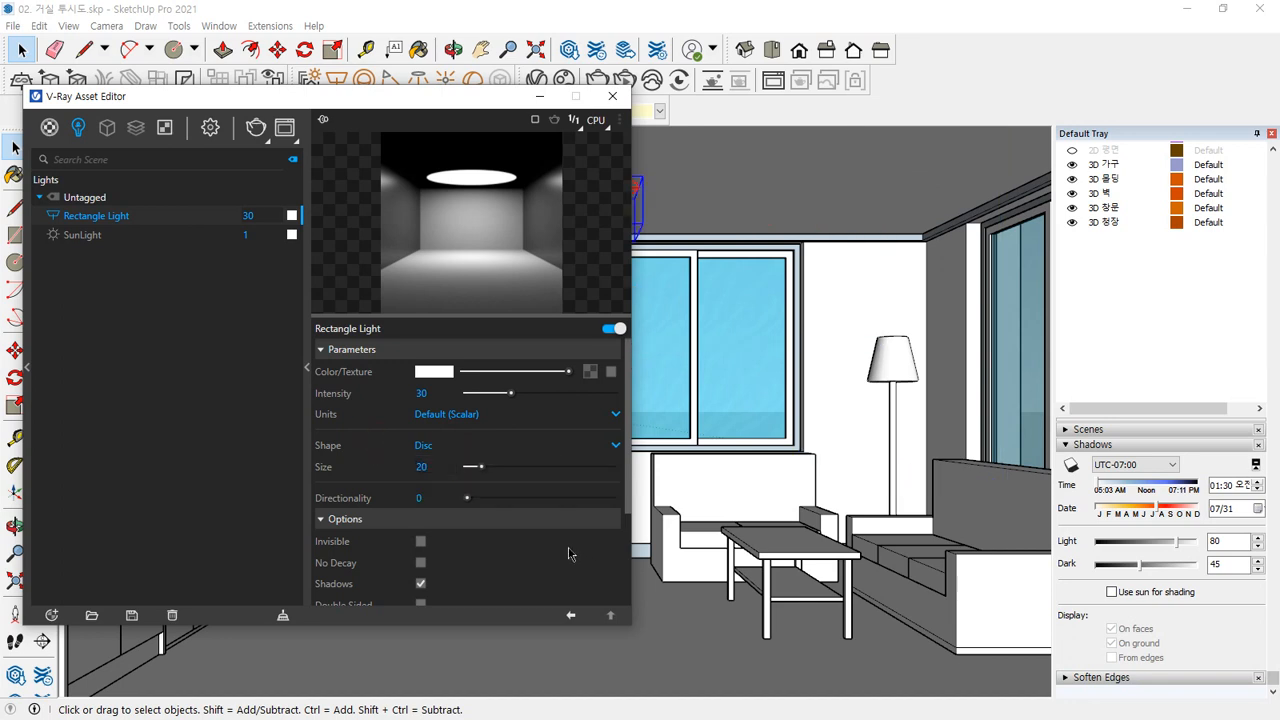
Step: Move the small disc light straight down 1360 mm from the ceiling and render to examine its emission direction
click(612, 96)
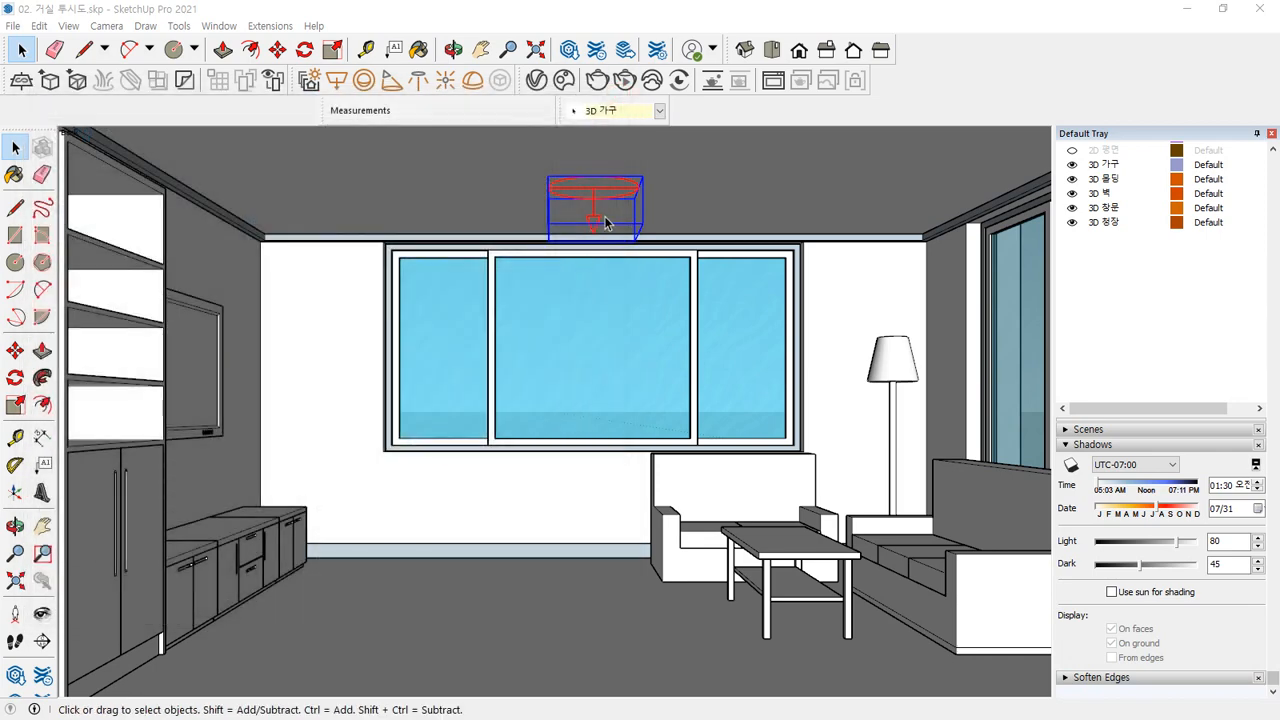
key(m)
click(594, 222)
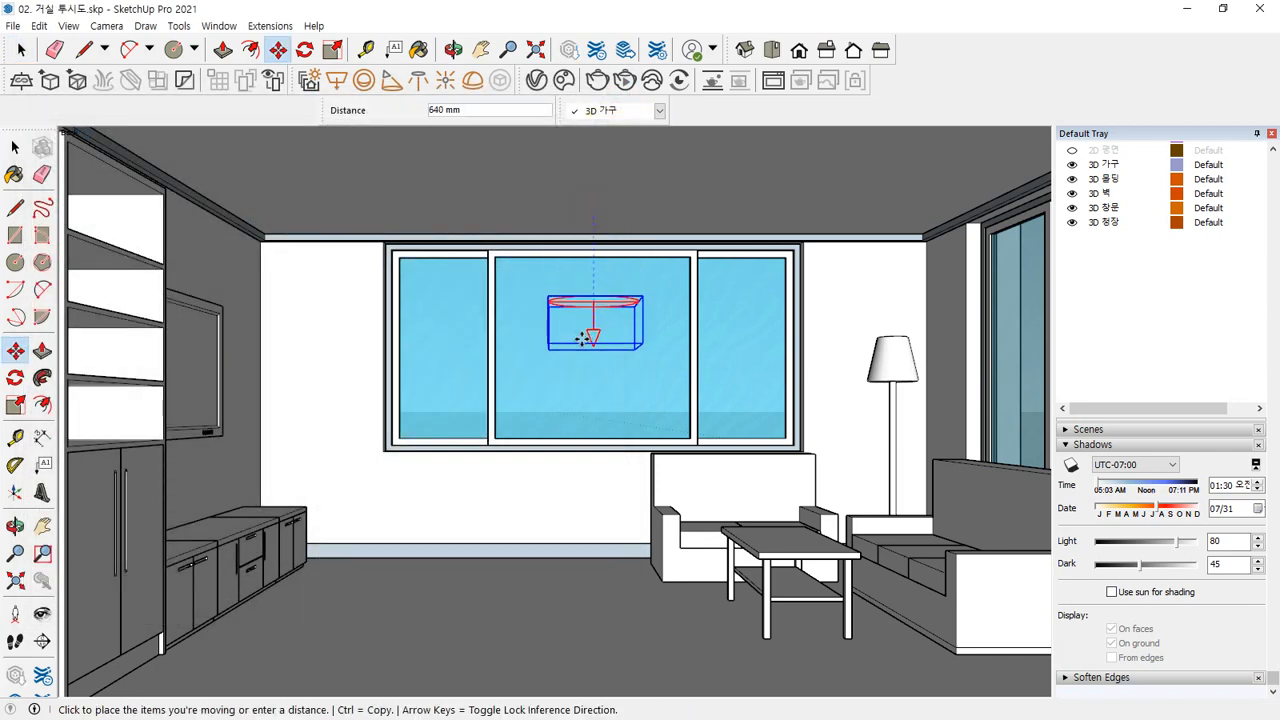
click(590, 450)
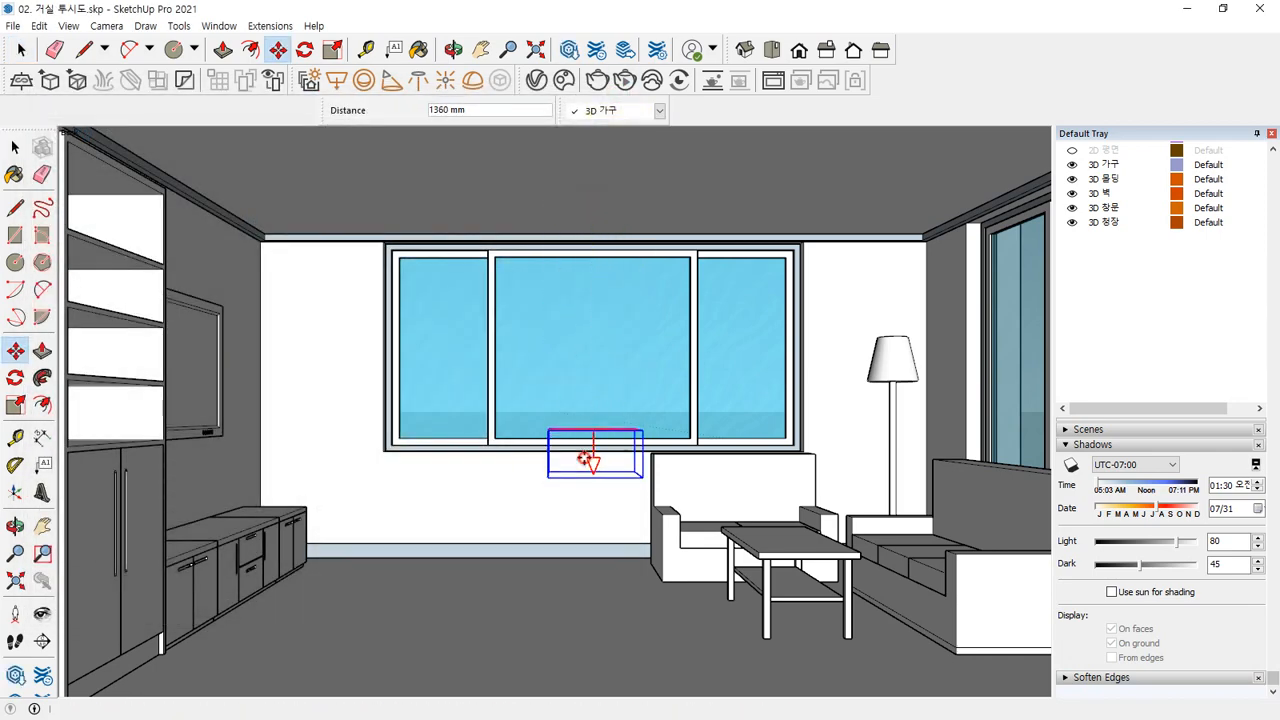
middle_drag(586, 451, 592, 425)
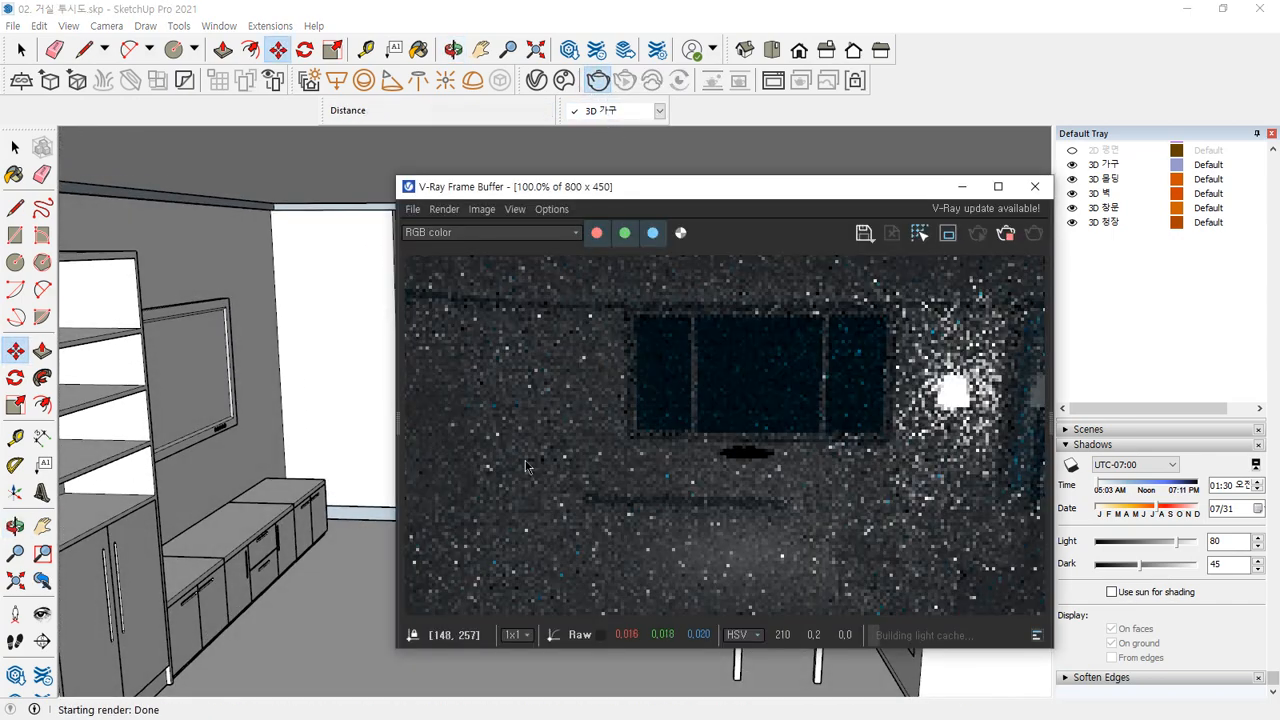
drag(751, 455, 753, 545)
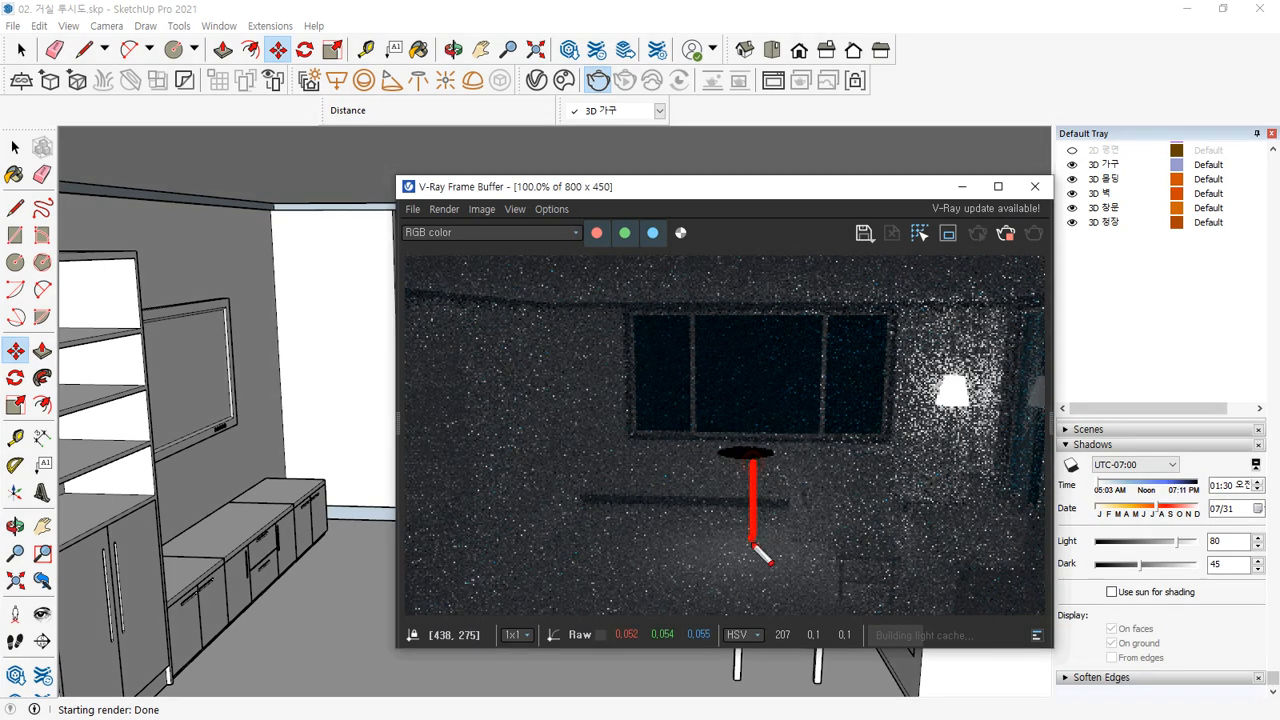
drag(744, 425, 728, 347)
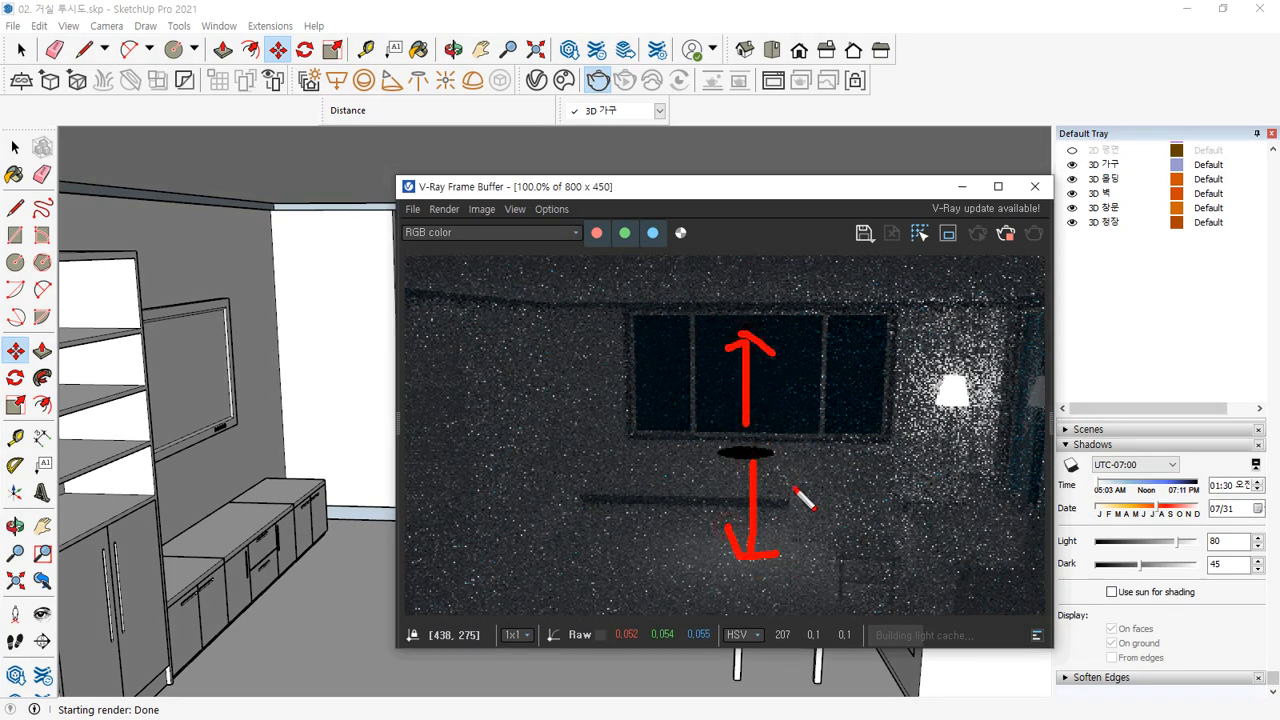
drag(805, 500, 829, 457)
key(Escape)
Step: Enable Double Sided for the rectangle light, render again and examine the light emitted on both sides of the disc
click(537, 80)
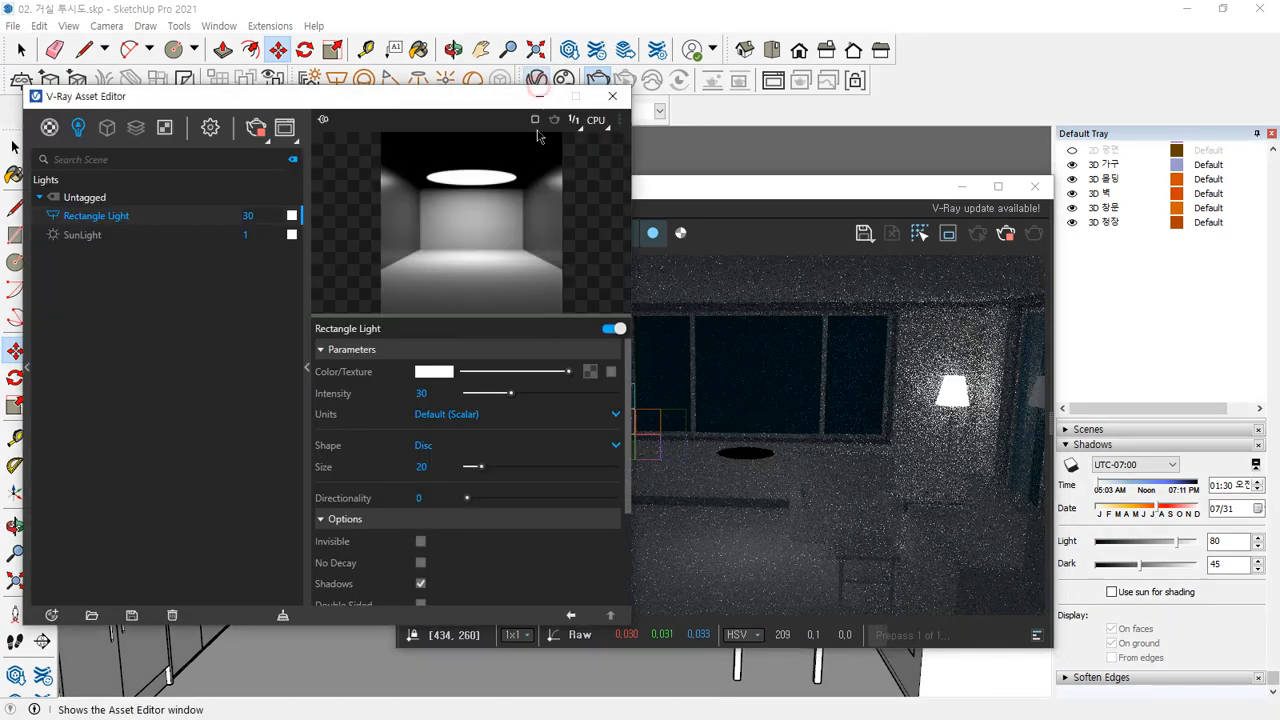
scroll(413, 532, down, 3)
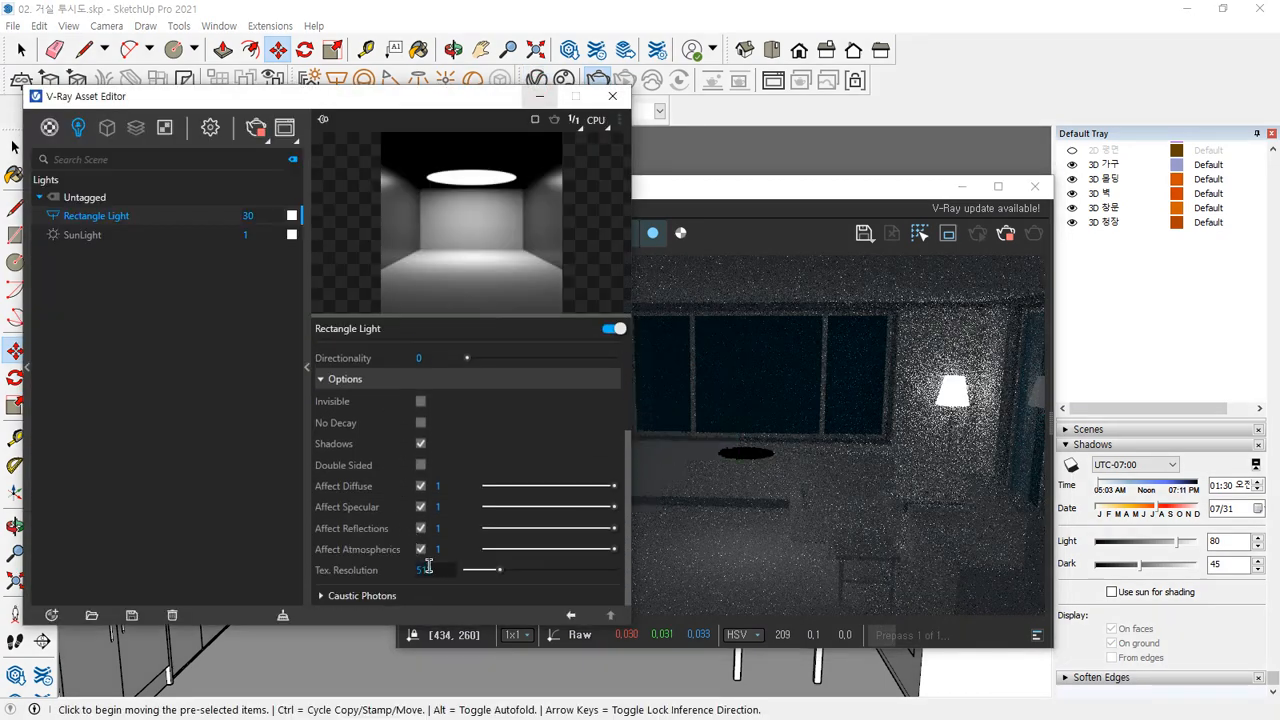
click(419, 465)
click(1012, 234)
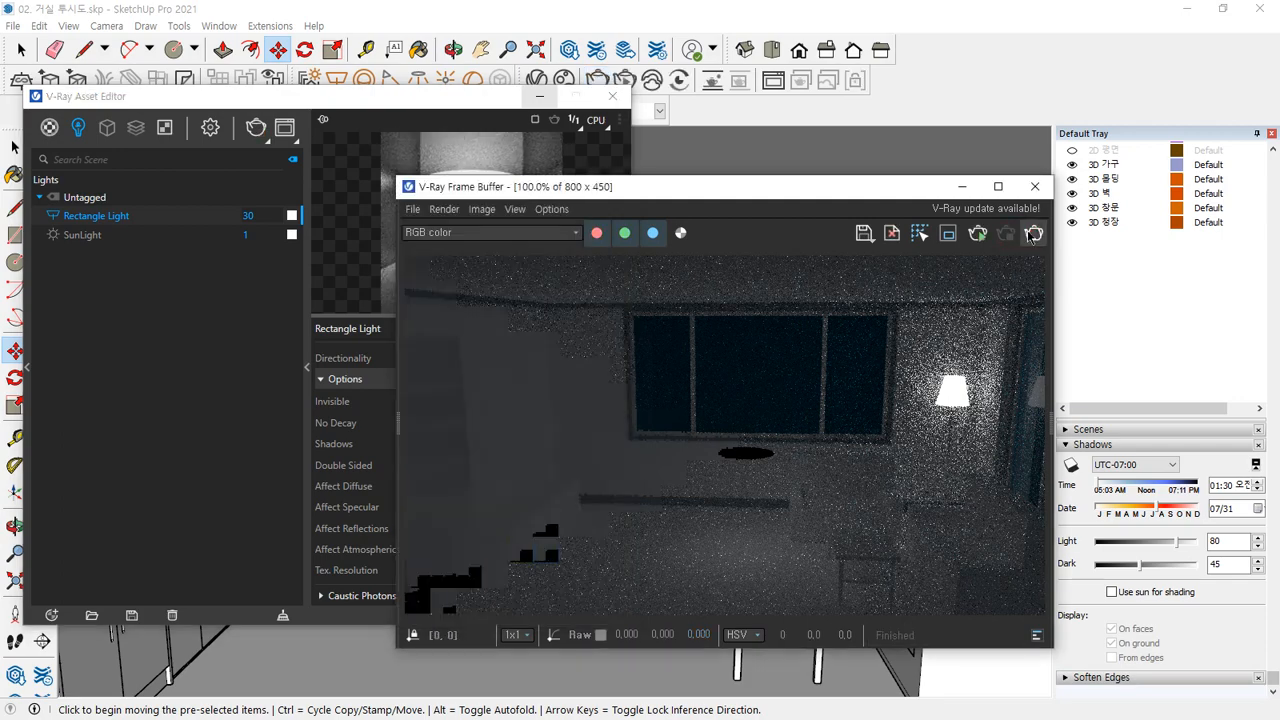
click(1030, 234)
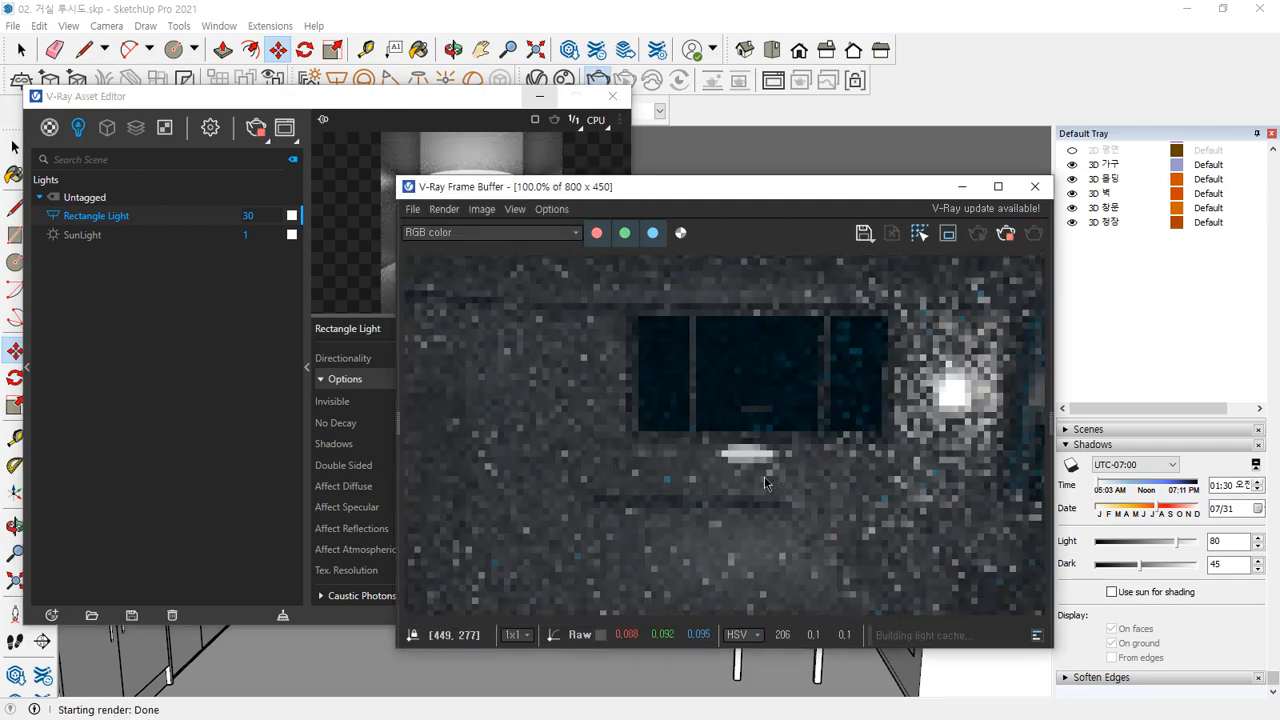
scroll(766, 458, up, 1)
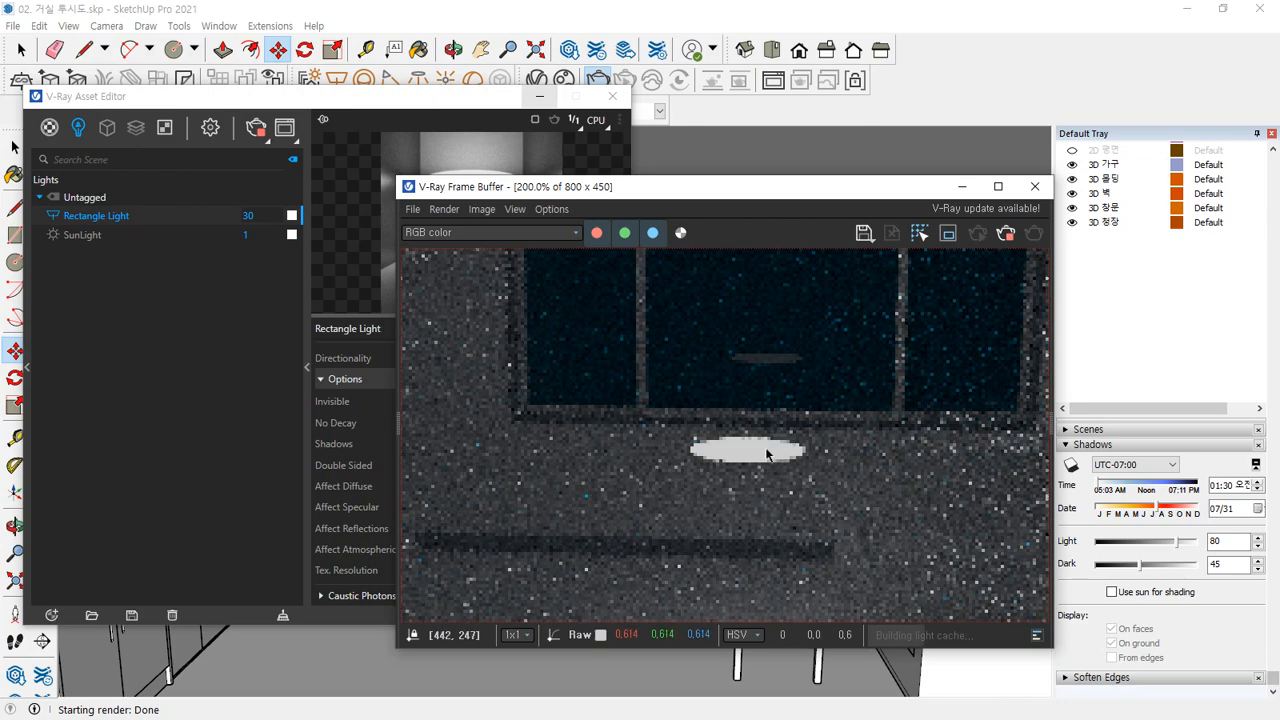
drag(747, 464, 750, 528)
mouse_move(746, 437)
mouse_down()
mouse_move(716, 382)
mouse_move(786, 385)
mouse_up()
mouse_move(760, 535)
mouse_down()
mouse_move(689, 423)
mouse_move(774, 563)
mouse_up()
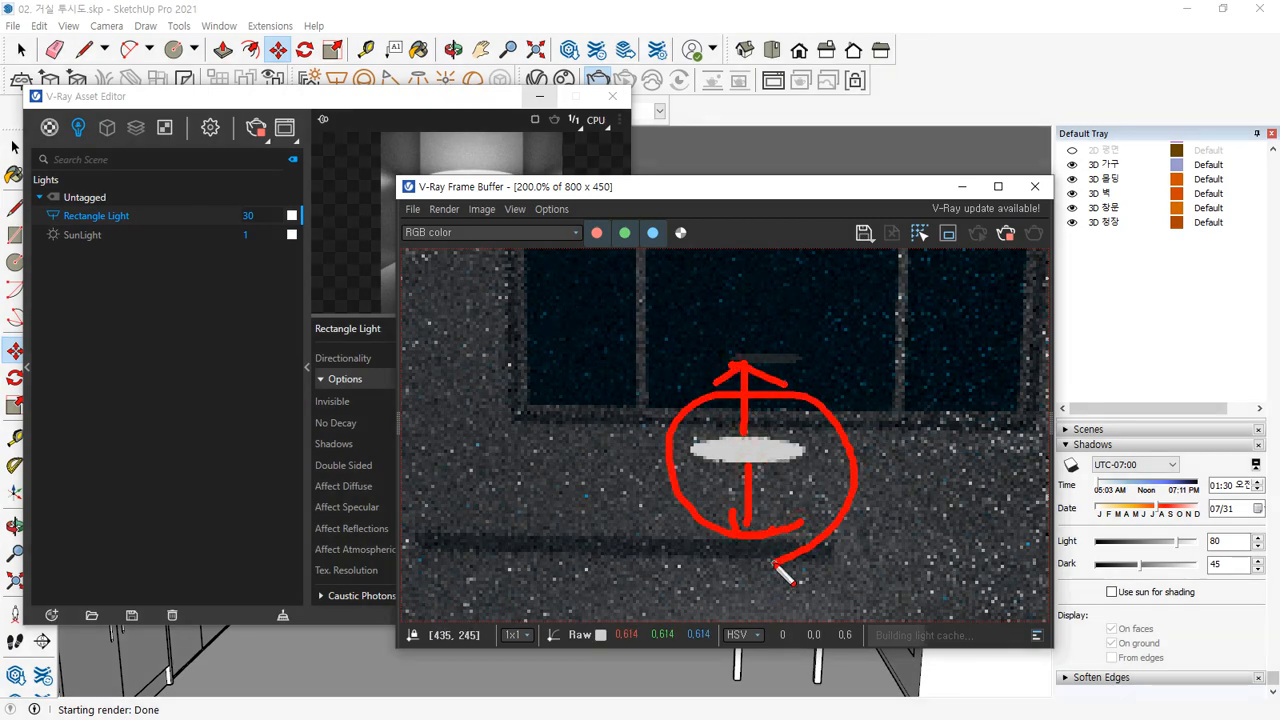
key(Escape)
Step: Delete the disc light from the model and check the light list in the V-Ray Asset Editor
click(252, 448)
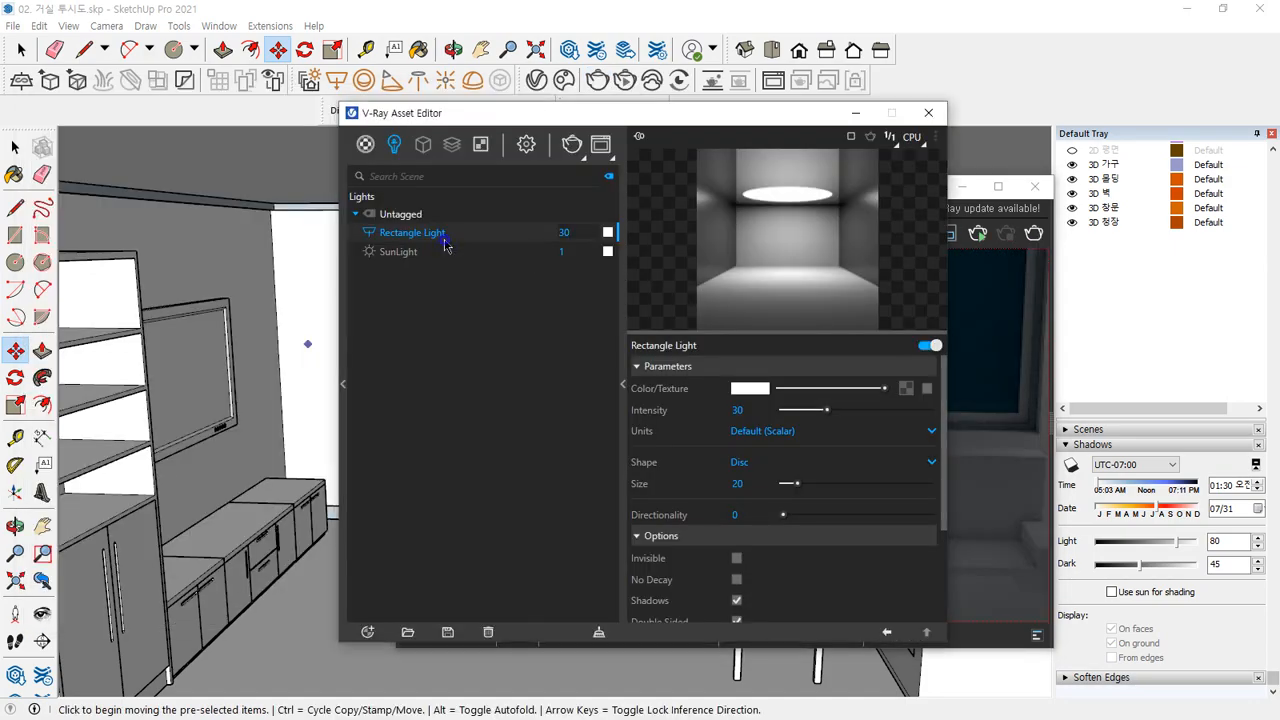
right_click(444, 236)
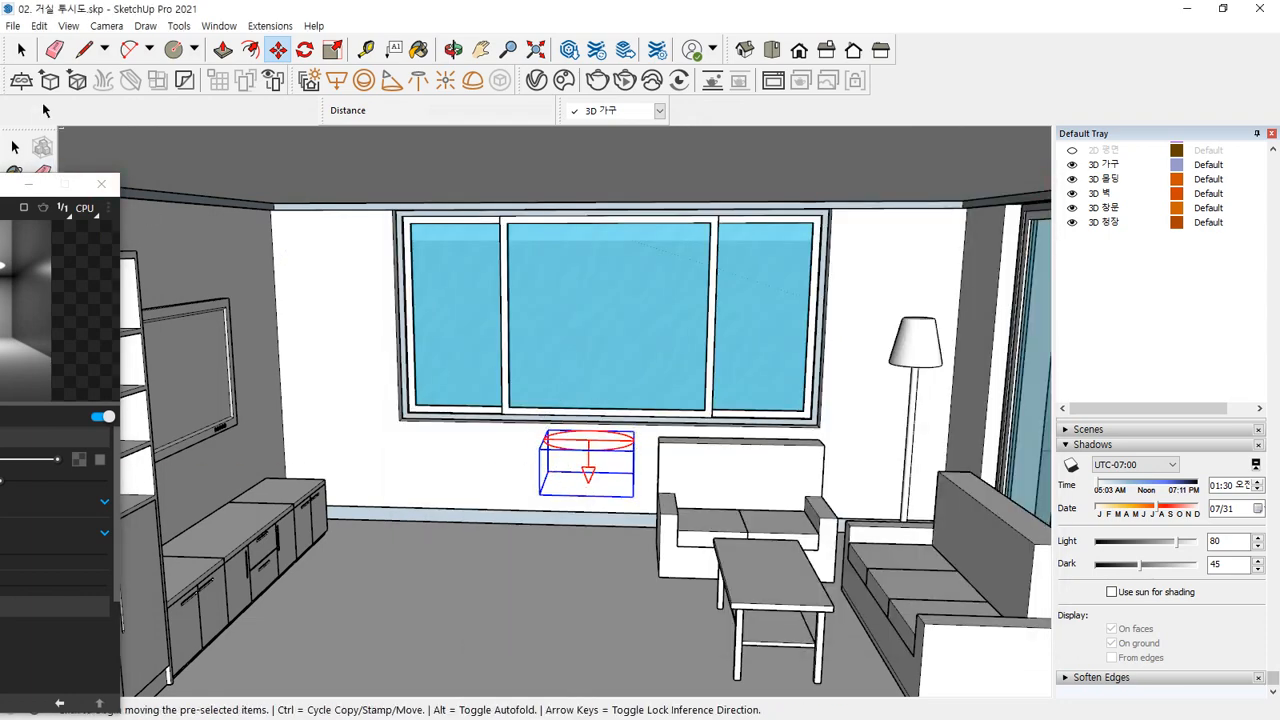
key(space)
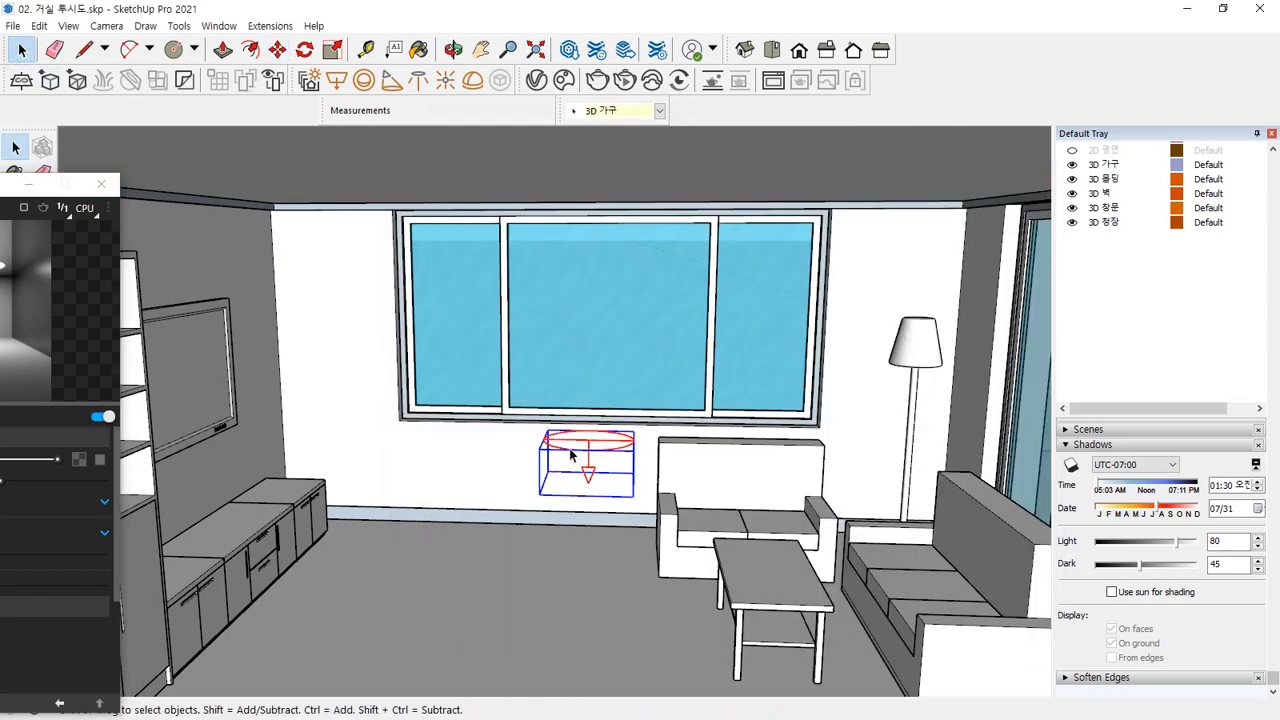
click(572, 455)
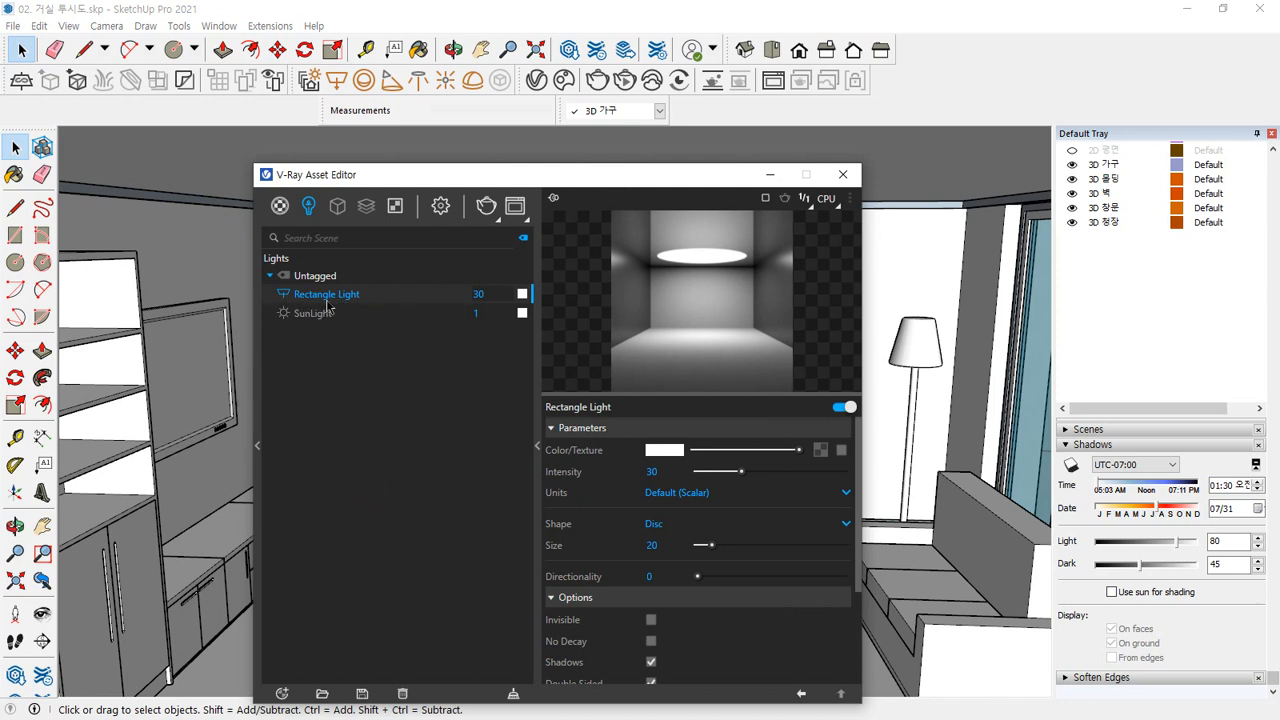
drag(411, 185, 932, 183)
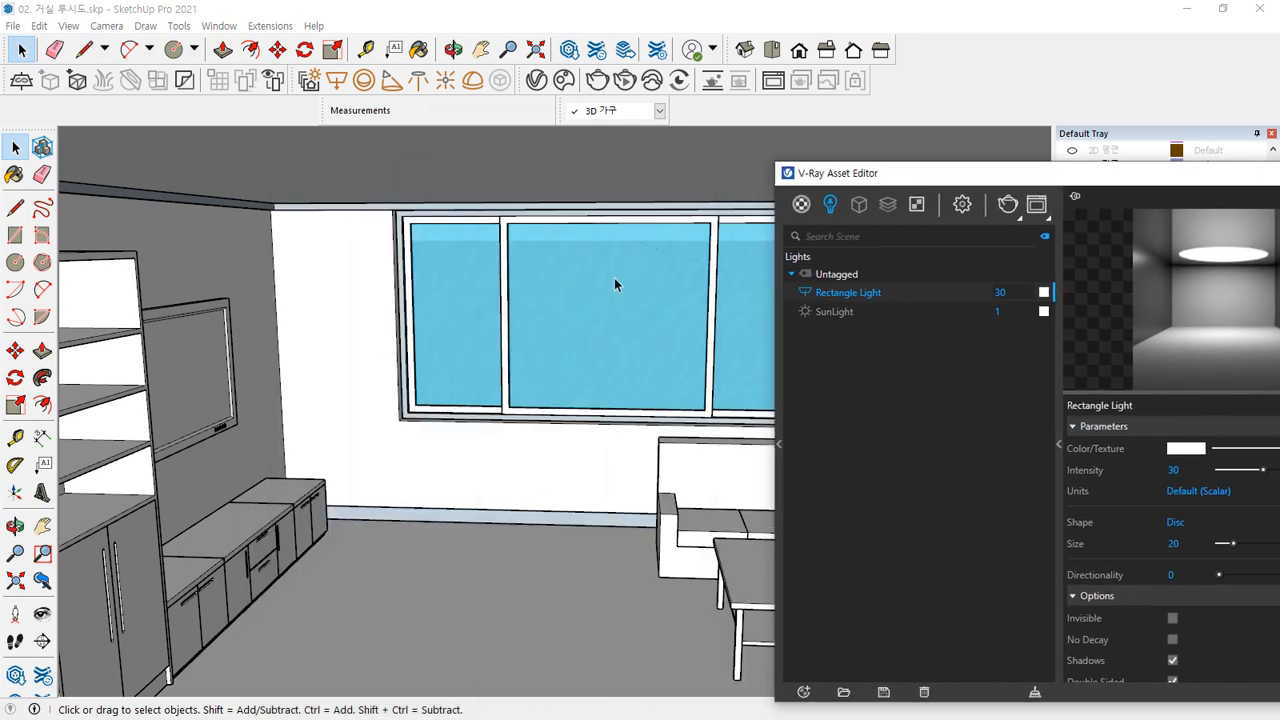
Step: Permanently delete the leftover Rectangle Light asset from the V-Ray light list
click(731, 16)
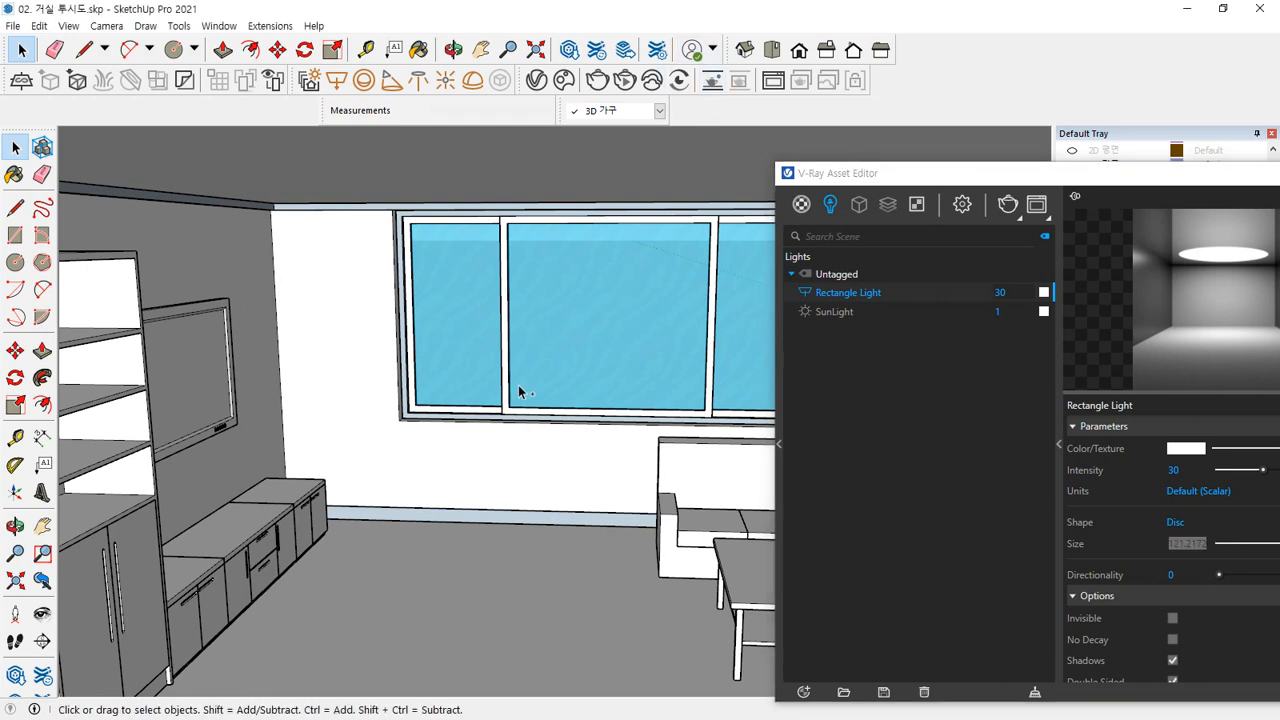
scroll(618, 378, down, 2)
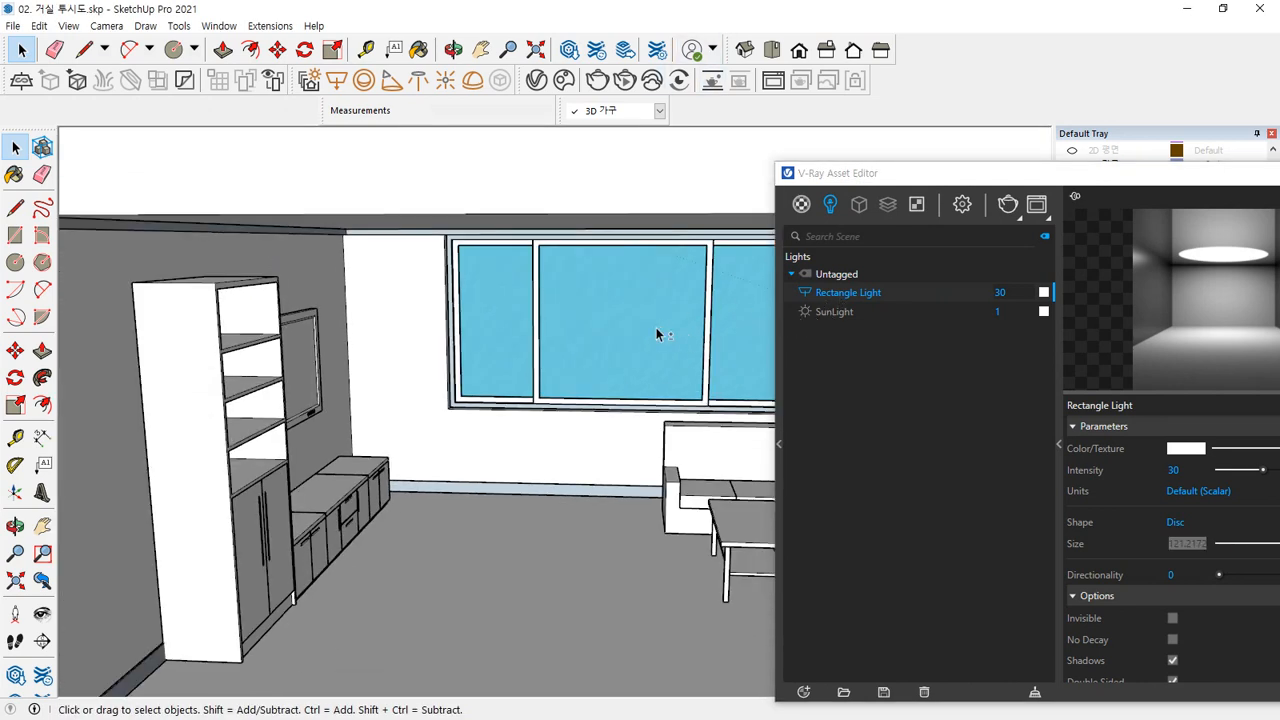
middle_drag(656, 335, 471, 323)
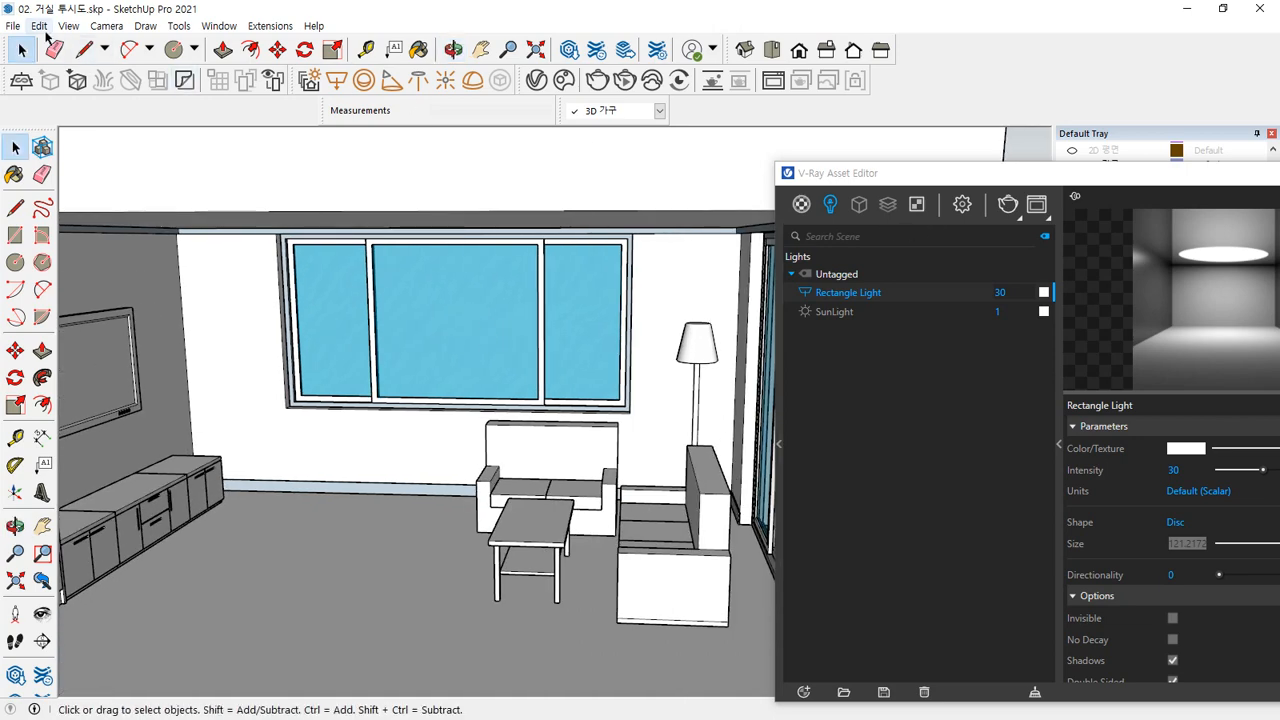
click(40, 26)
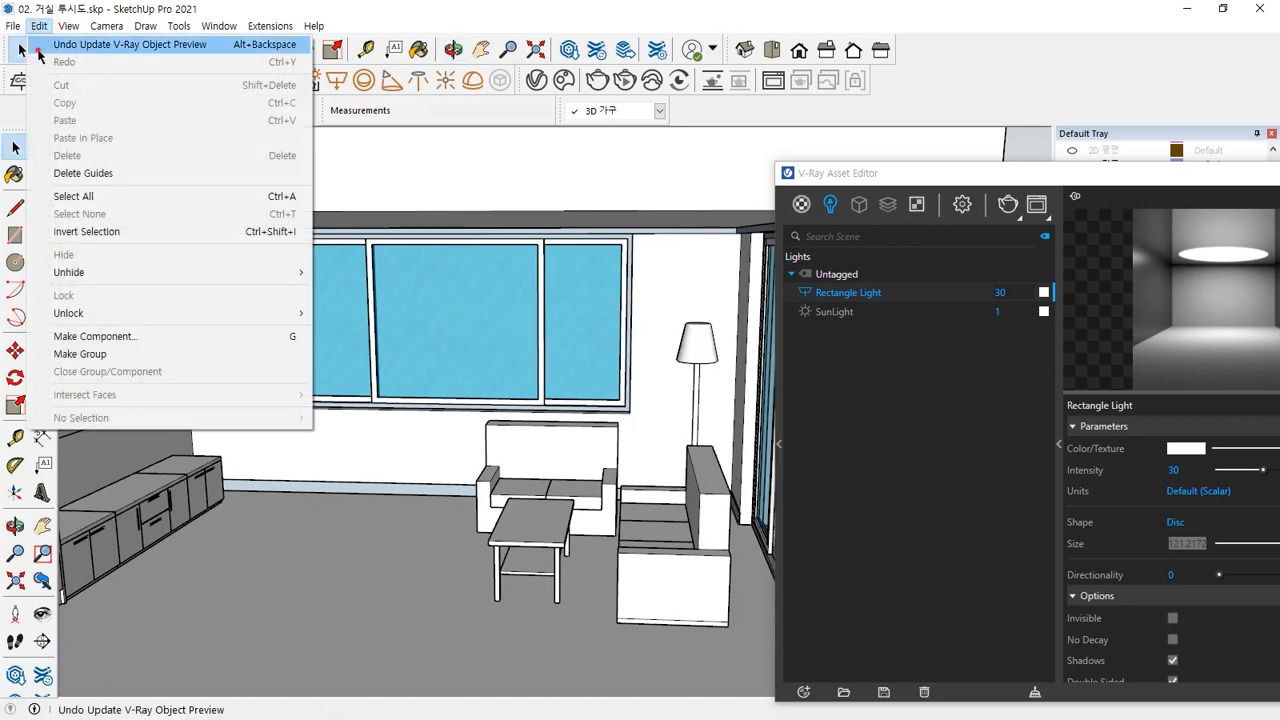
click(40, 48)
right_click(898, 300)
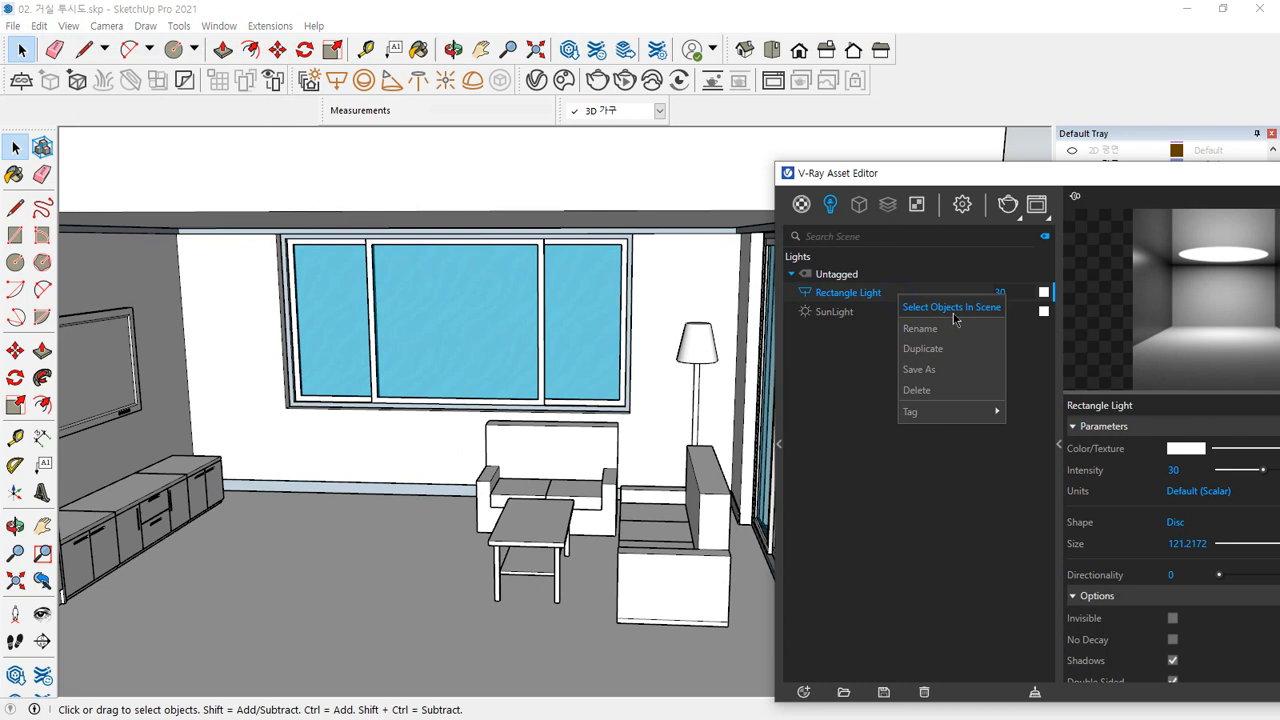
click(960, 390)
click(689, 377)
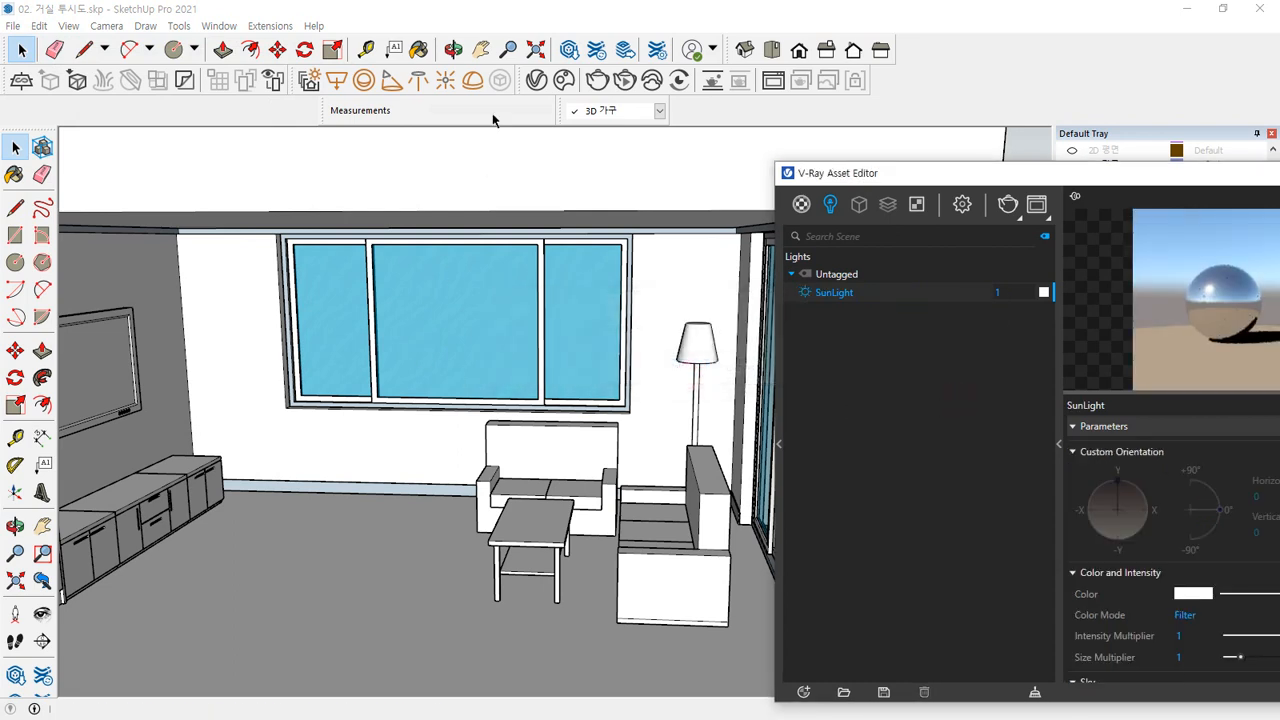
Step: Draw a vertical test rectangle light in the room in front of the window
click(348, 88)
click(344, 368)
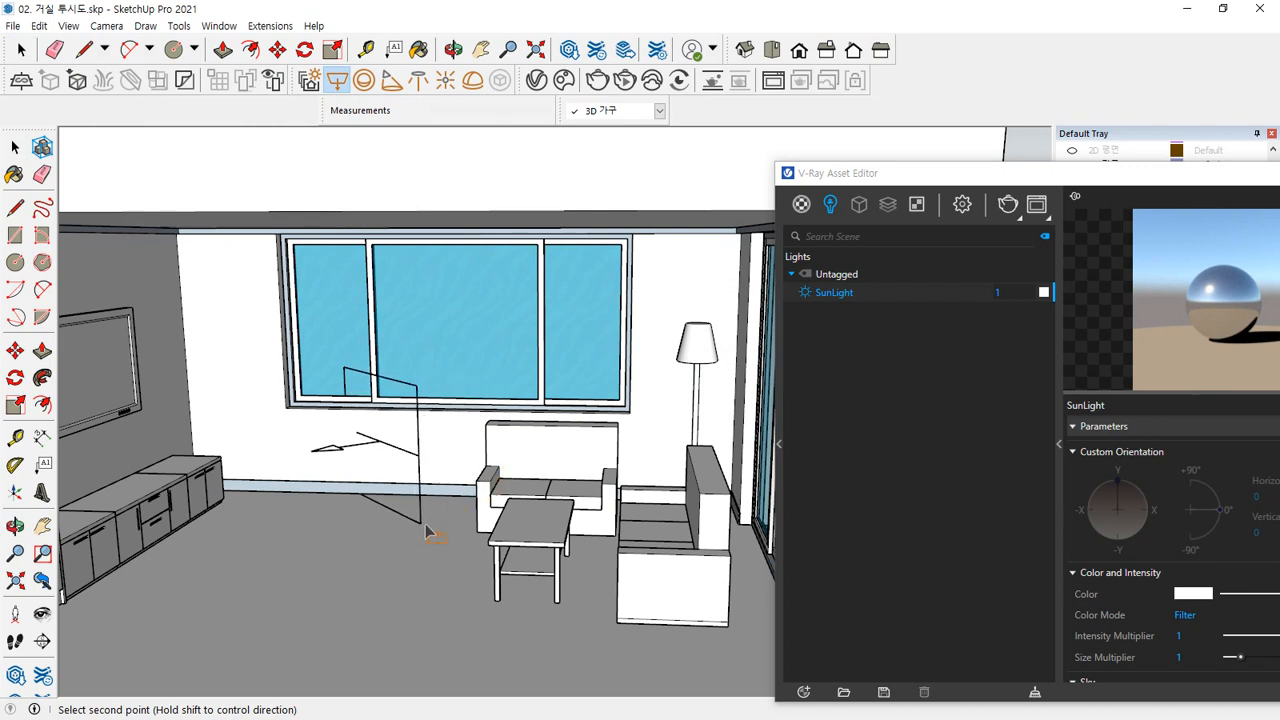
click(437, 556)
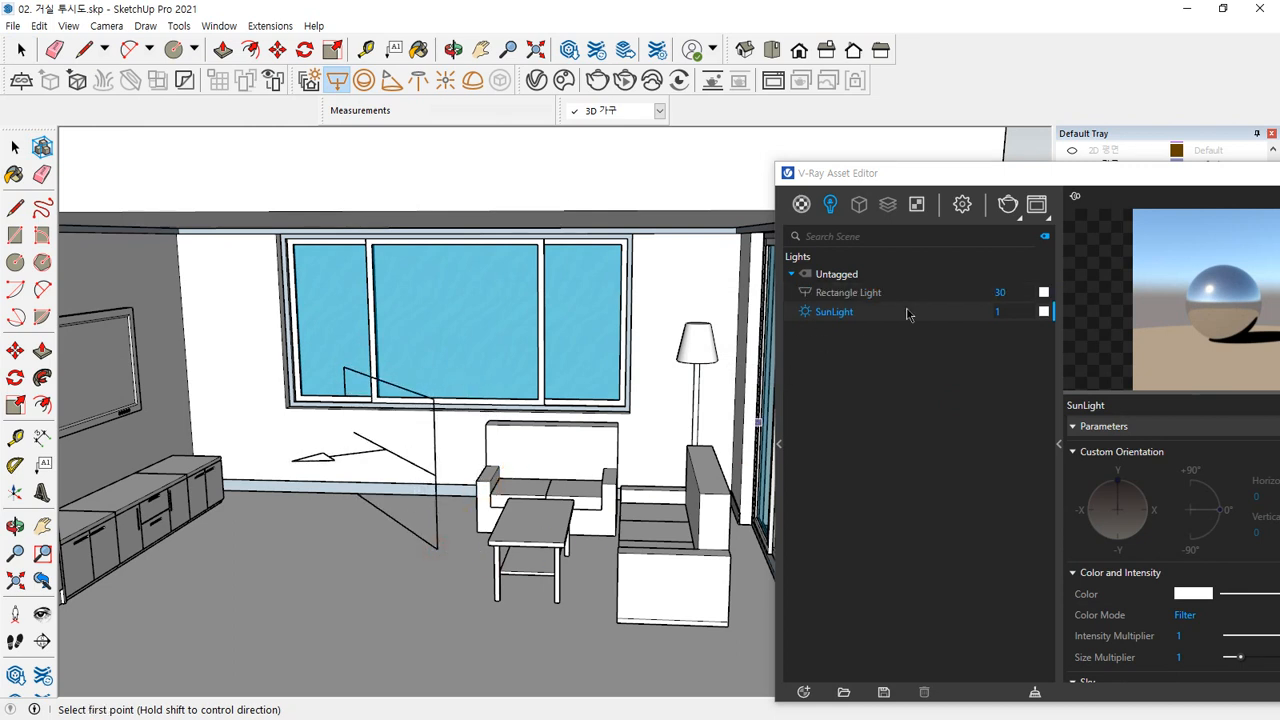
Step: Erase the test rectangle light from the model and permanently delete its remaining asset from the light list
key(space)
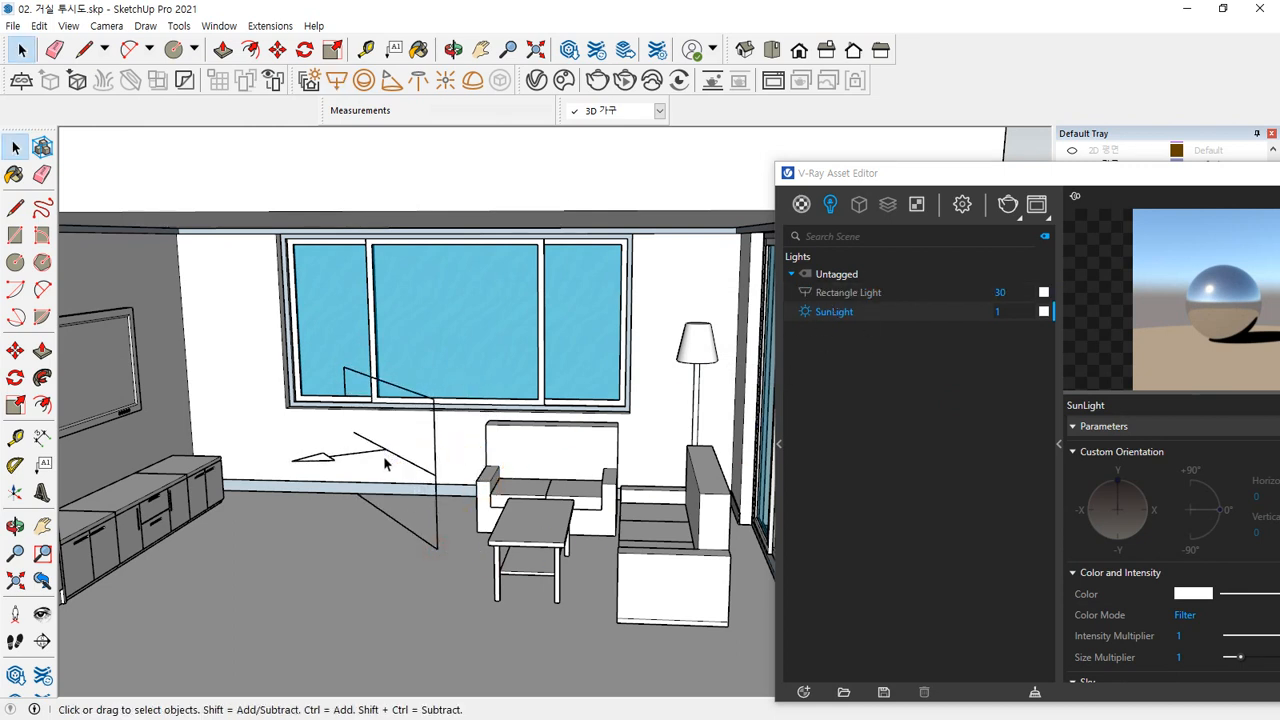
click(378, 459)
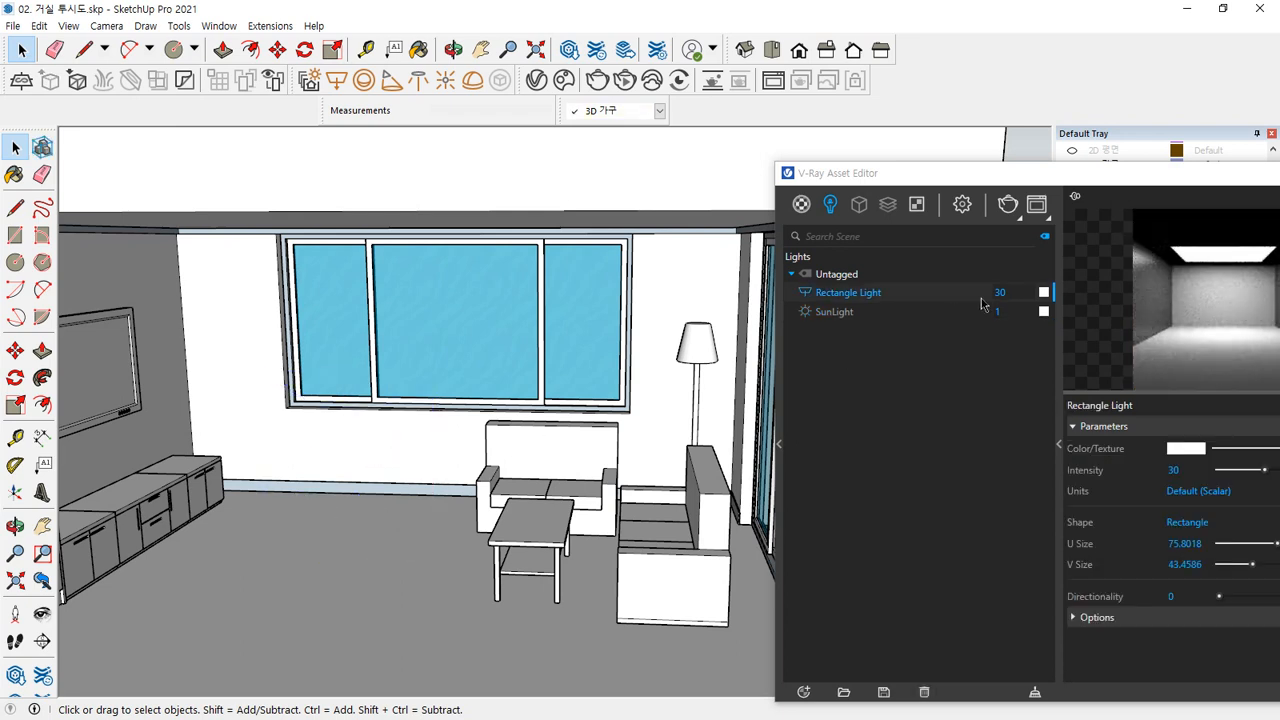
right_click(896, 295)
click(946, 391)
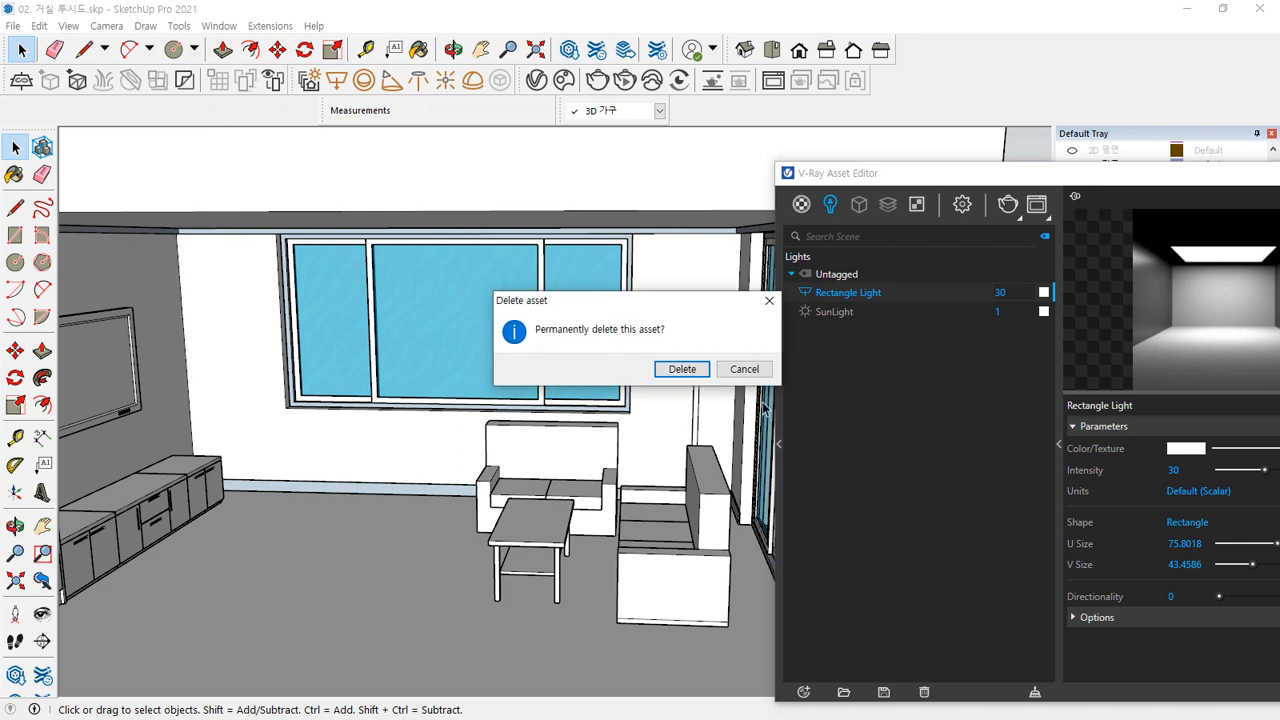
click(681, 368)
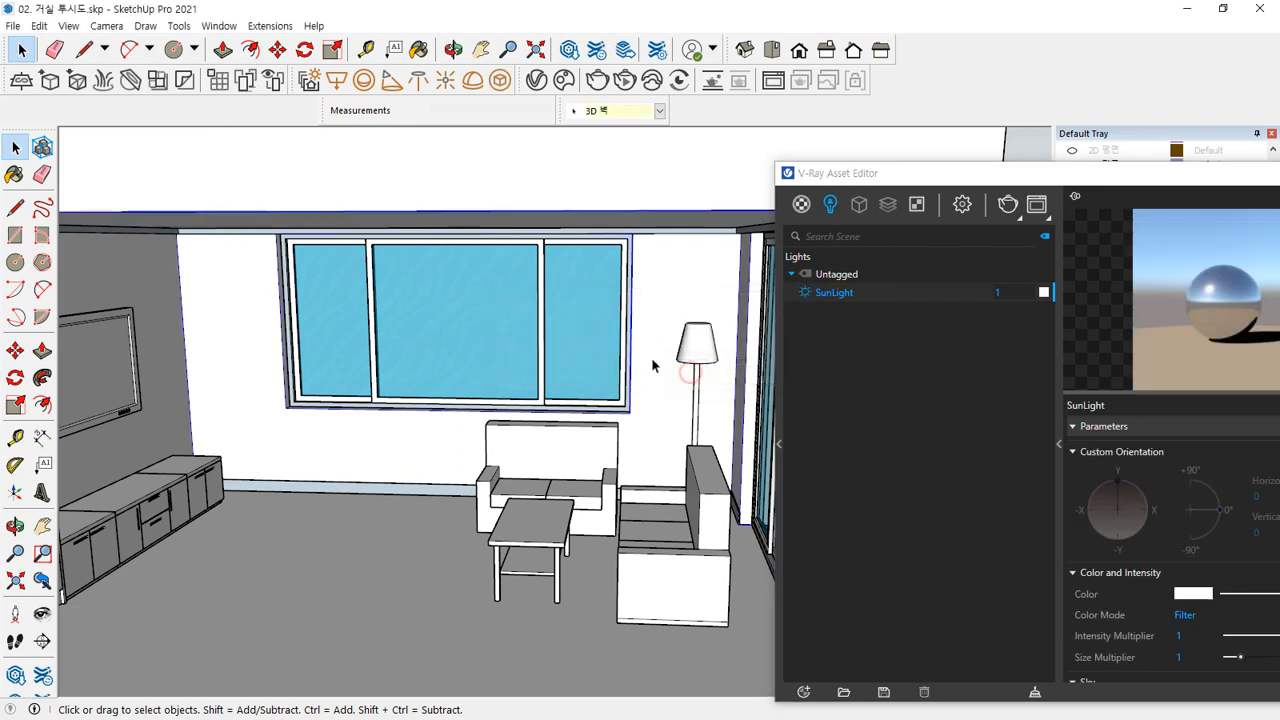
Step: Draw another test rectangle light and permanently delete its asset directly from the V-Ray light list
click(337, 80)
click(308, 434)
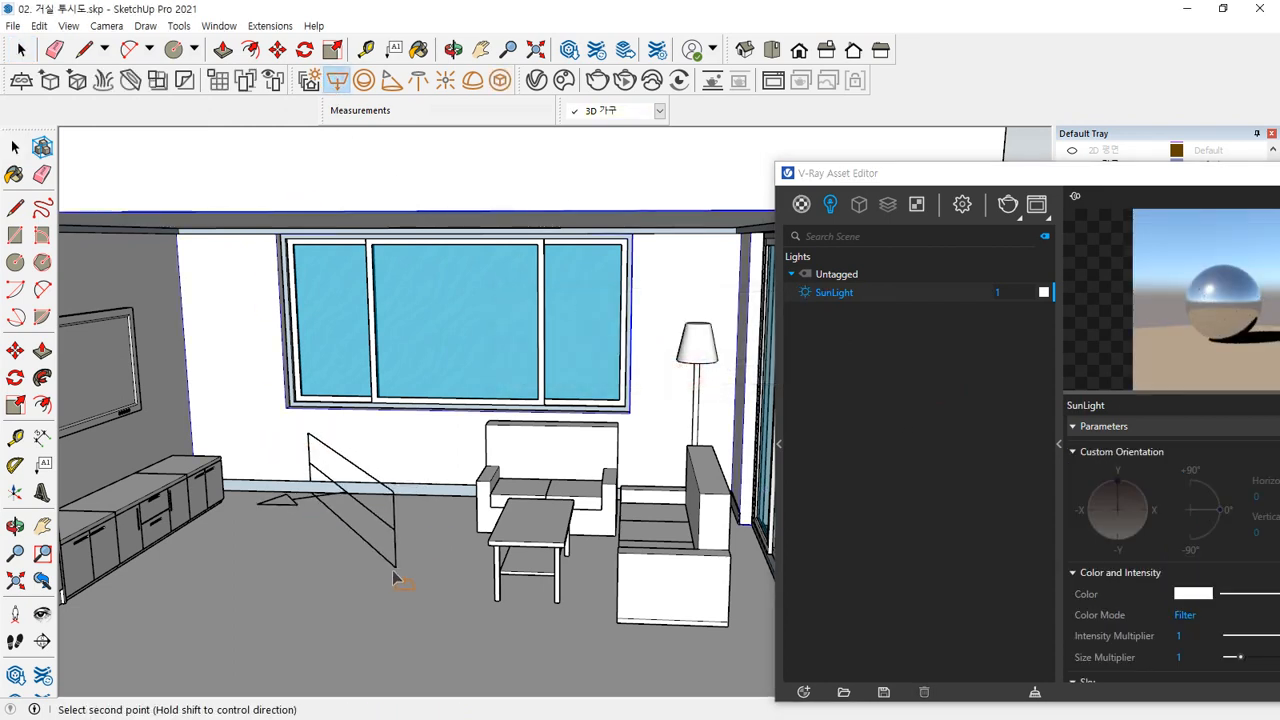
click(355, 570)
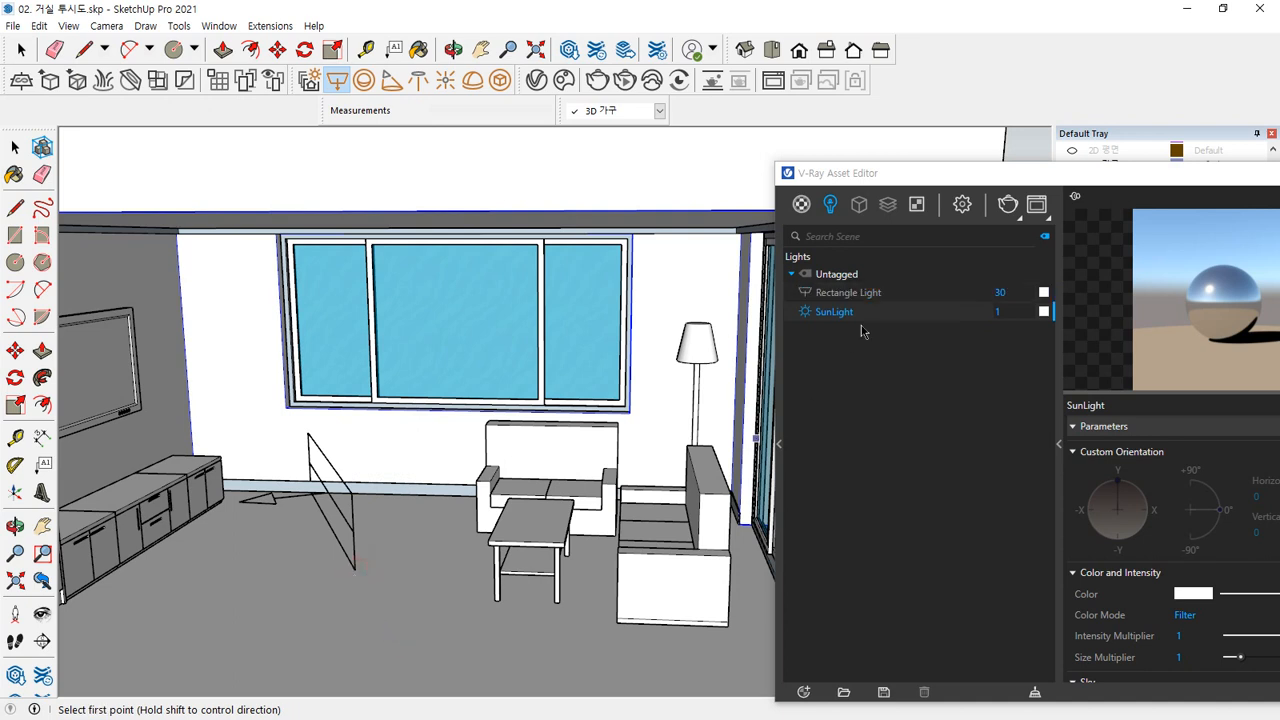
click(857, 296)
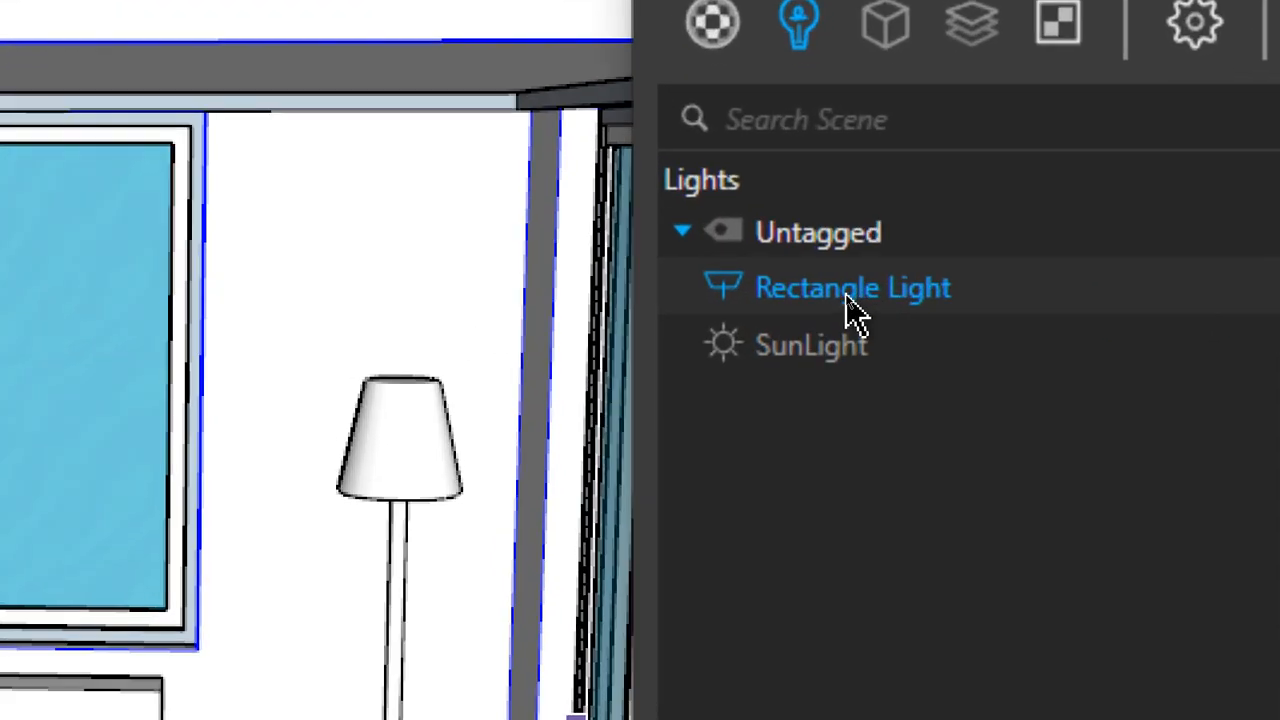
right_click(852, 296)
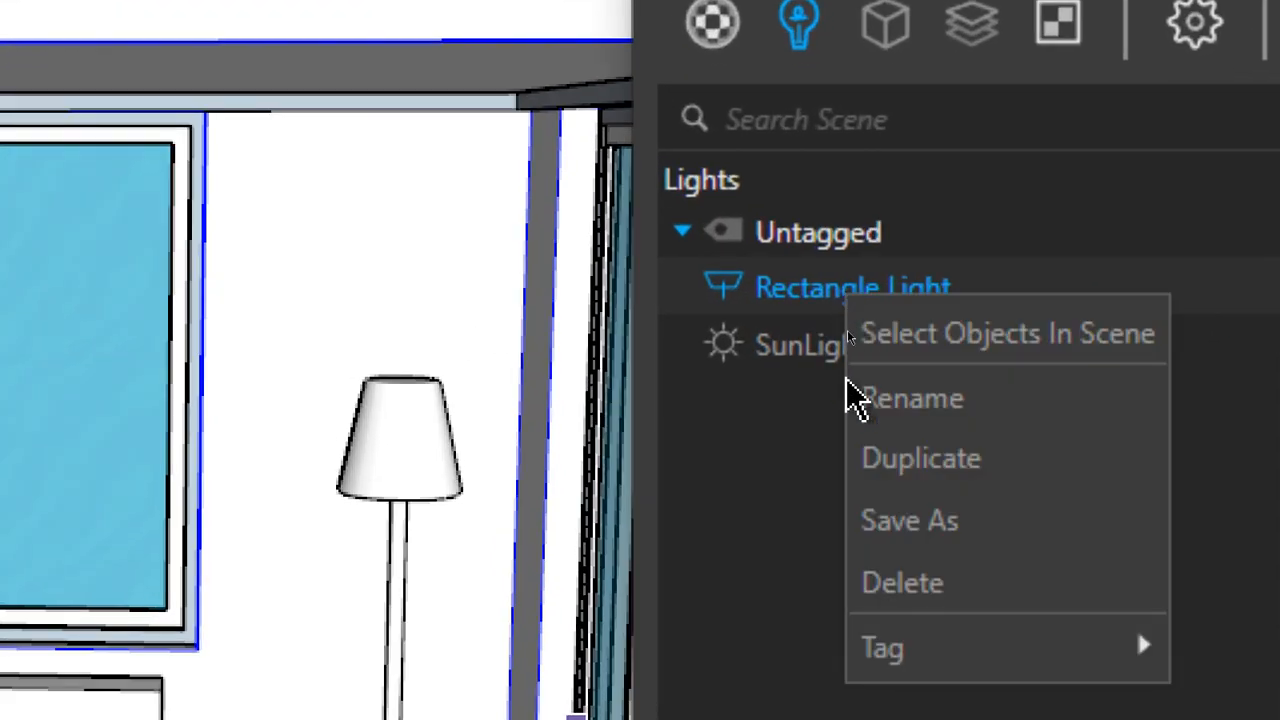
click(945, 598)
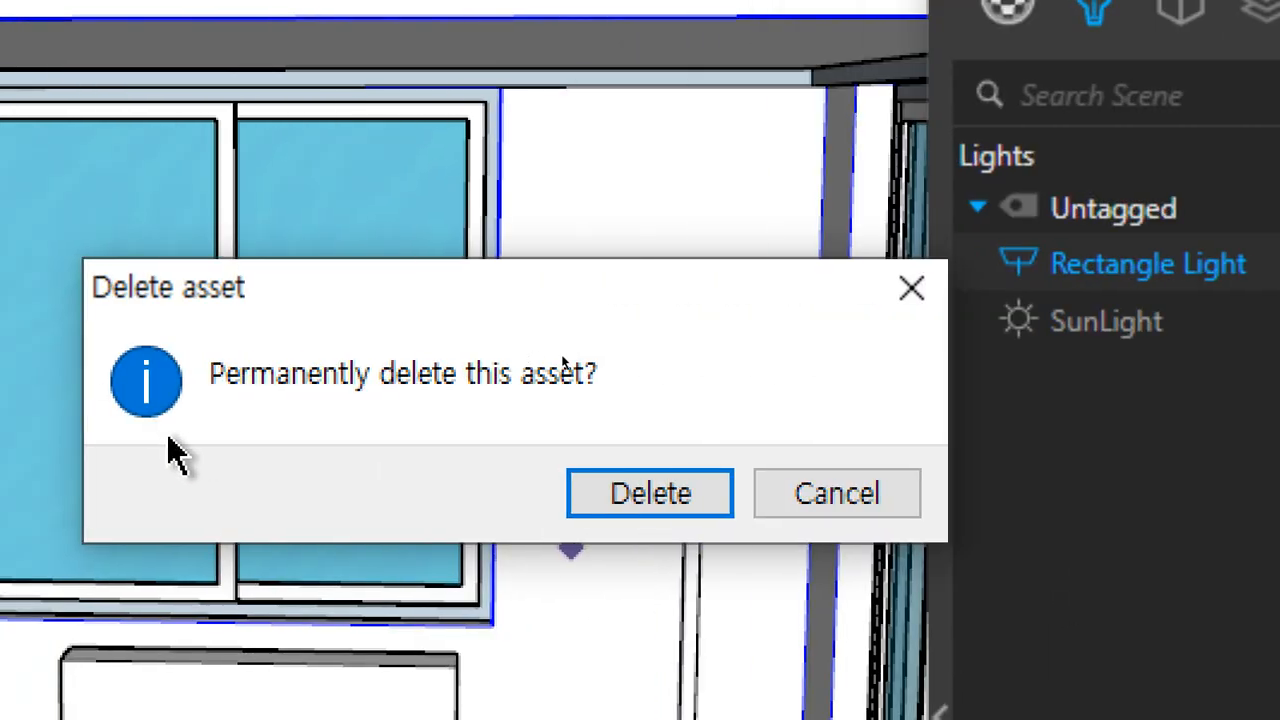
click(686, 505)
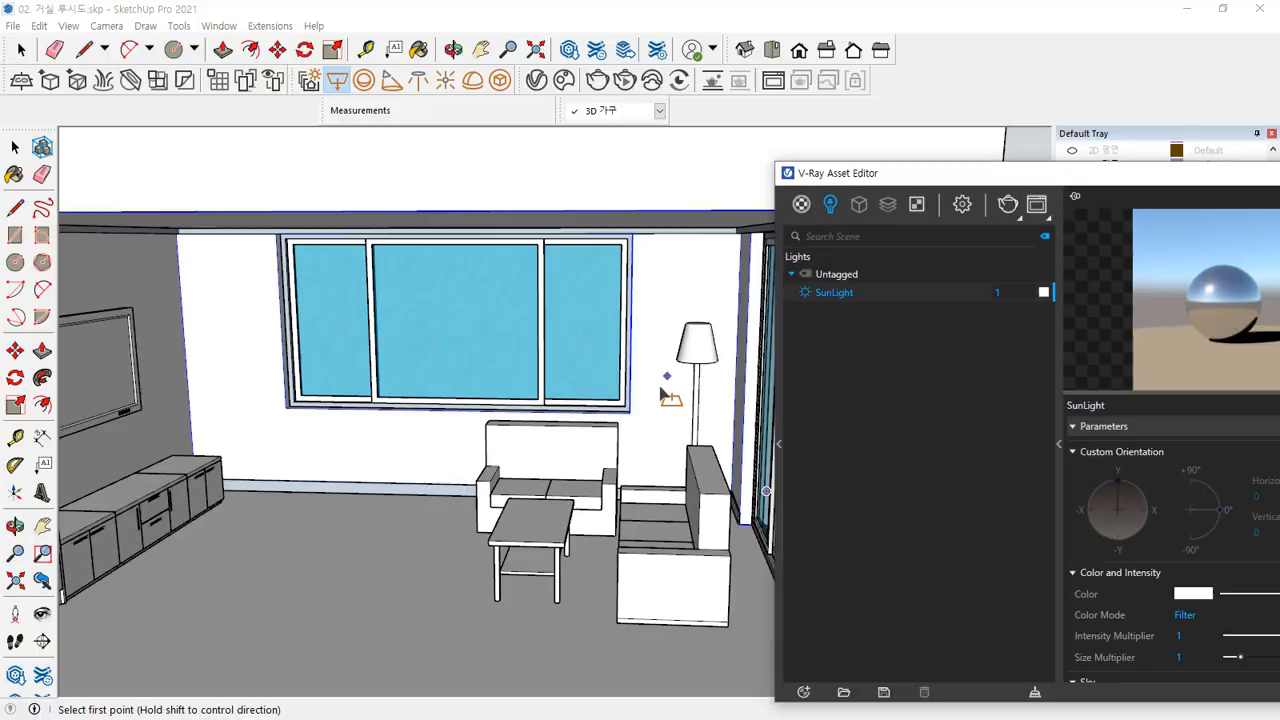
mouse_move(428, 548)
mouse_down()
mouse_move(375, 388)
mouse_move(450, 528)
mouse_up()
mouse_move(900, 345)
mouse_down()
mouse_move(810, 262)
mouse_move(850, 370)
mouse_up()
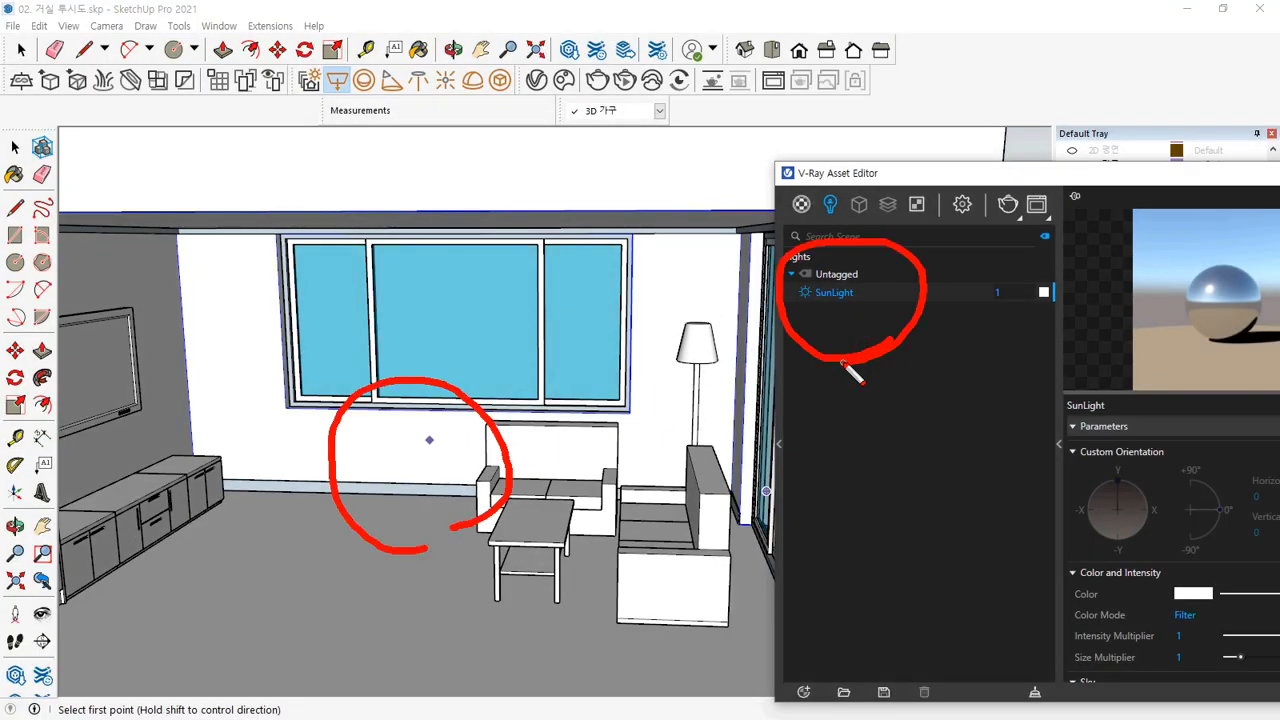
key(Escape)
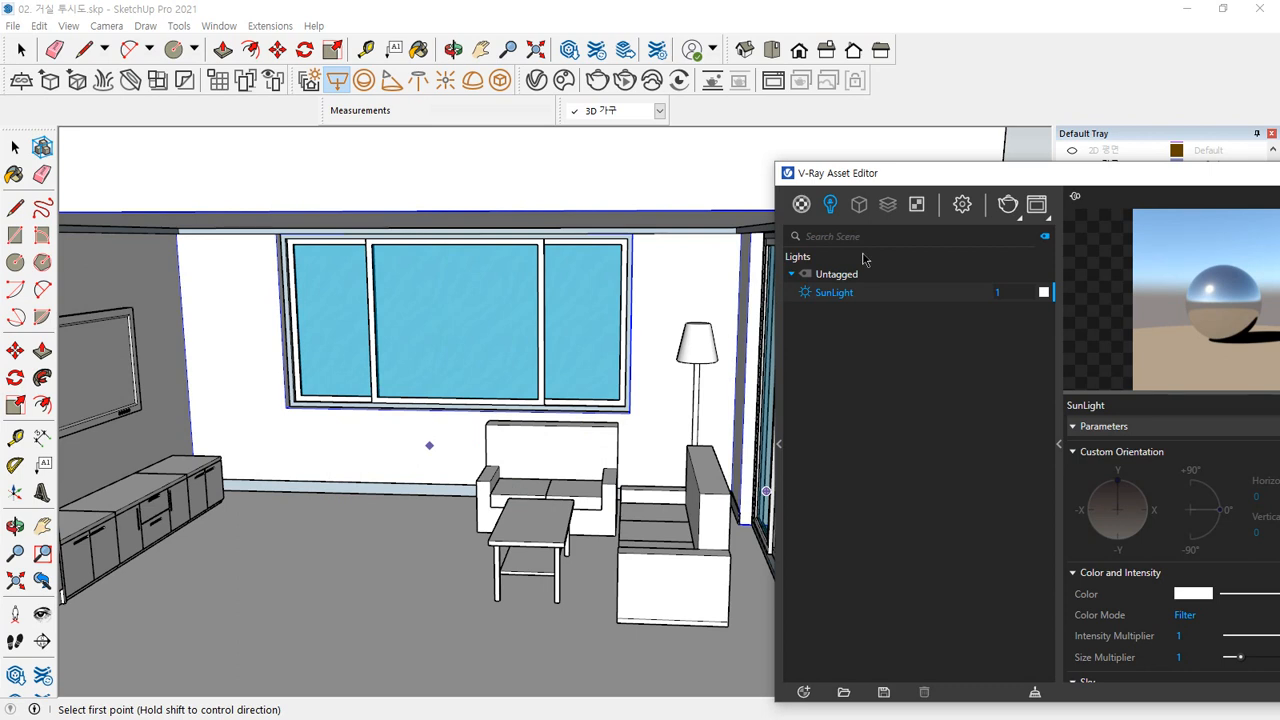
click(366, 90)
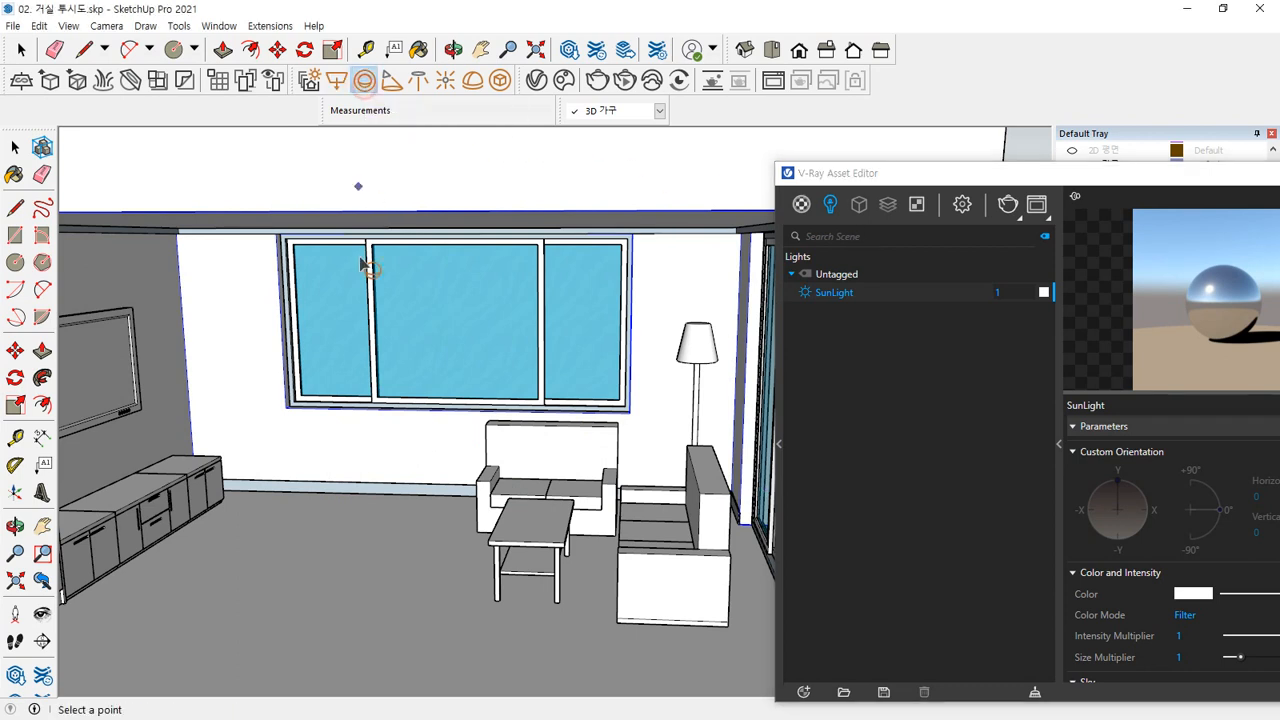
click(382, 556)
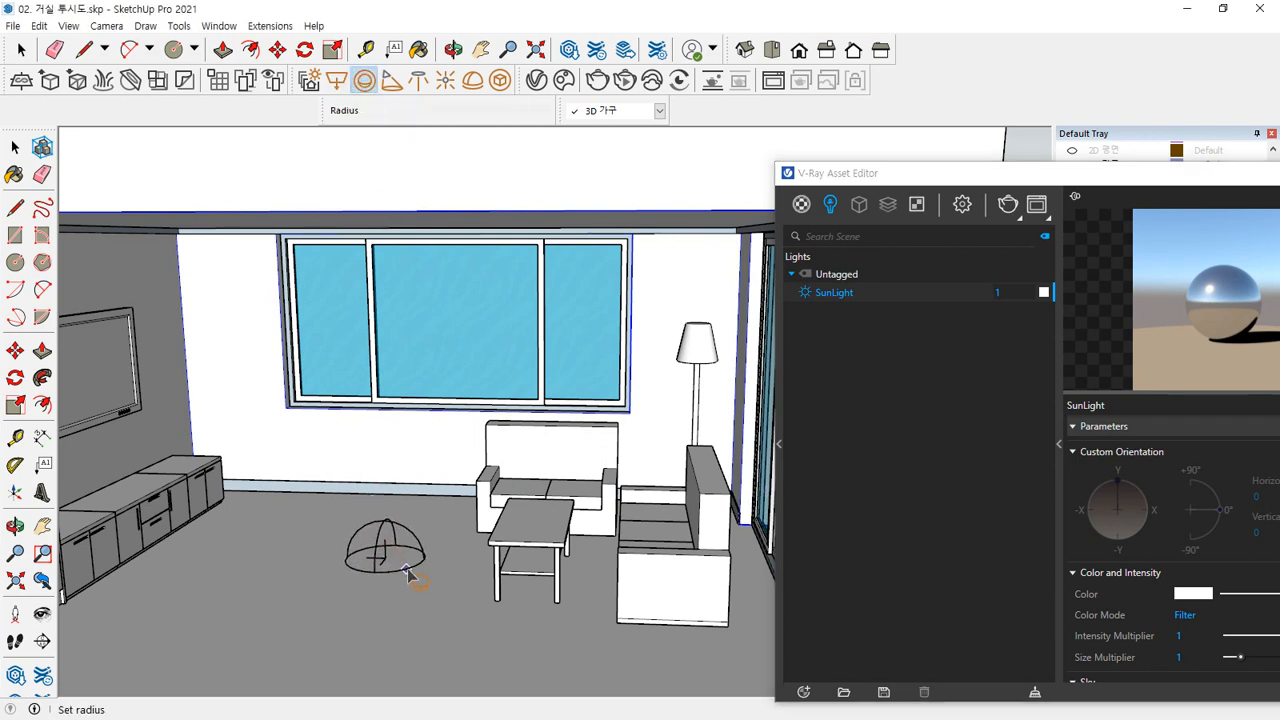
key(m)
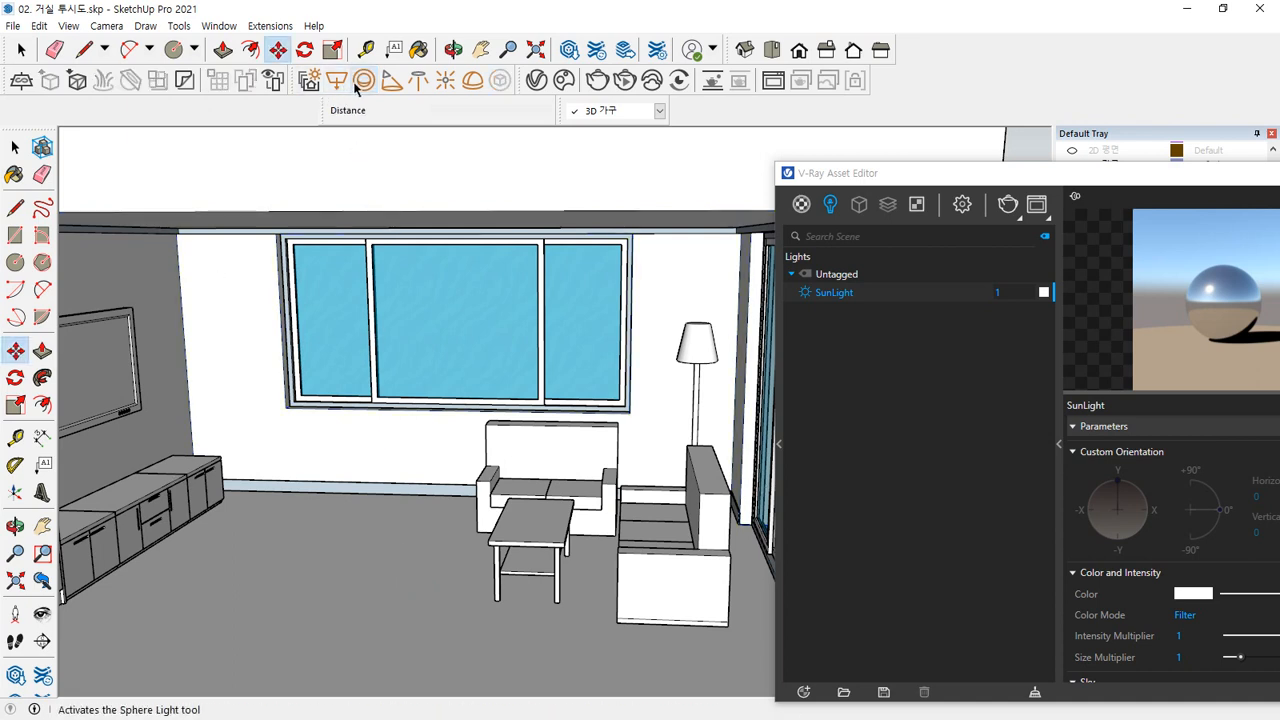
Step: Place a sphere light about 19.5 in size on the living room floor and raise it 1488 mm
click(364, 80)
click(346, 572)
click(378, 565)
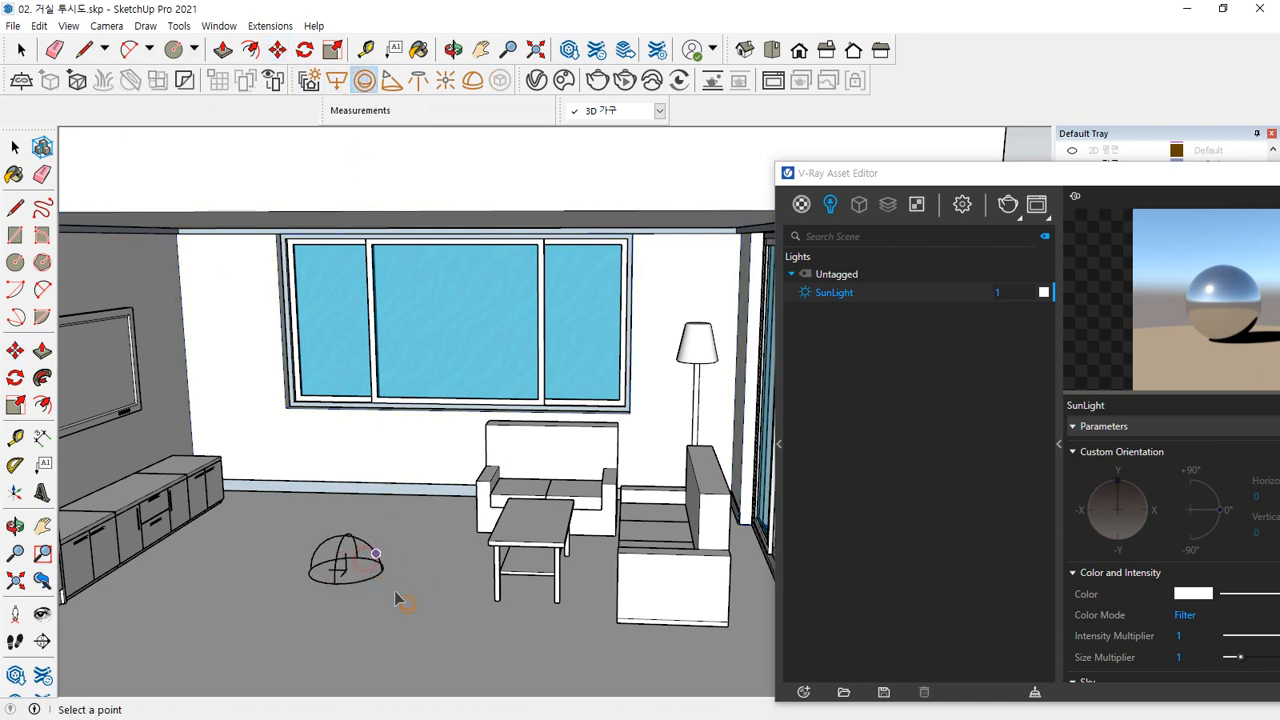
key(m)
click(346, 566)
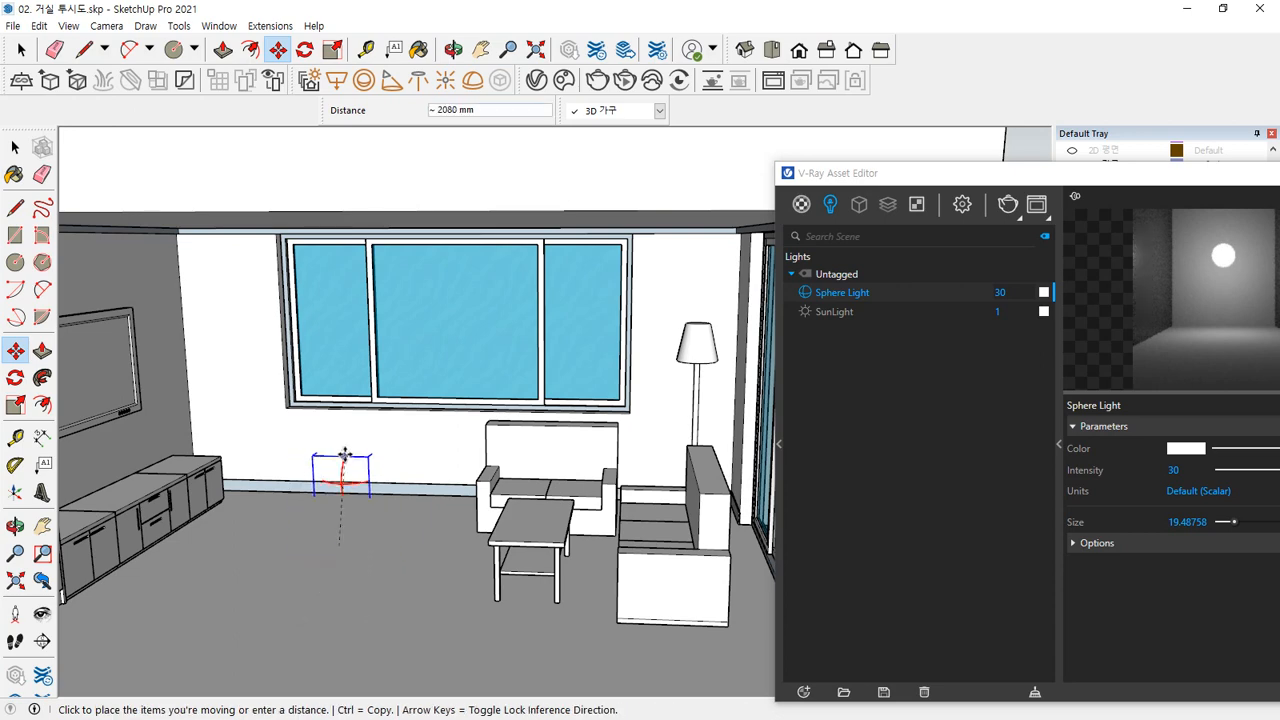
click(326, 318)
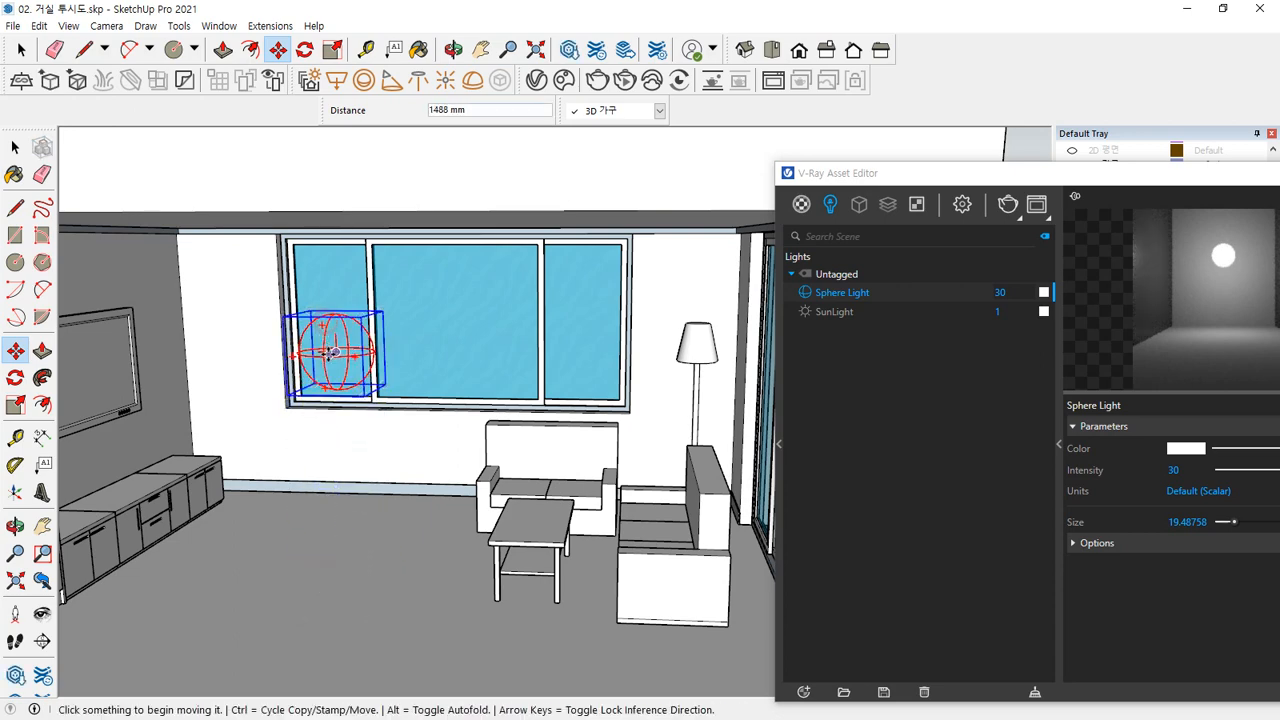
Step: Expand the sphere light's options and start rendering the scene
scroll(395, 355, up, 1)
drag(903, 168, 428, 84)
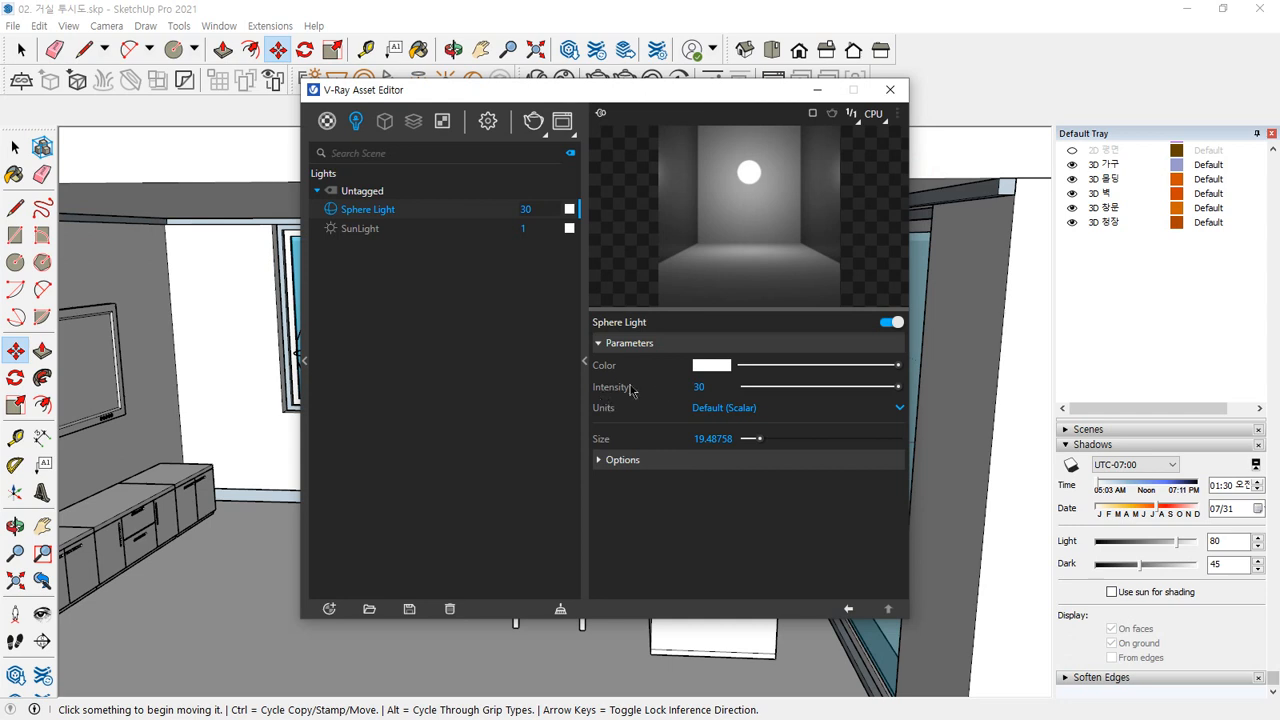
click(622, 460)
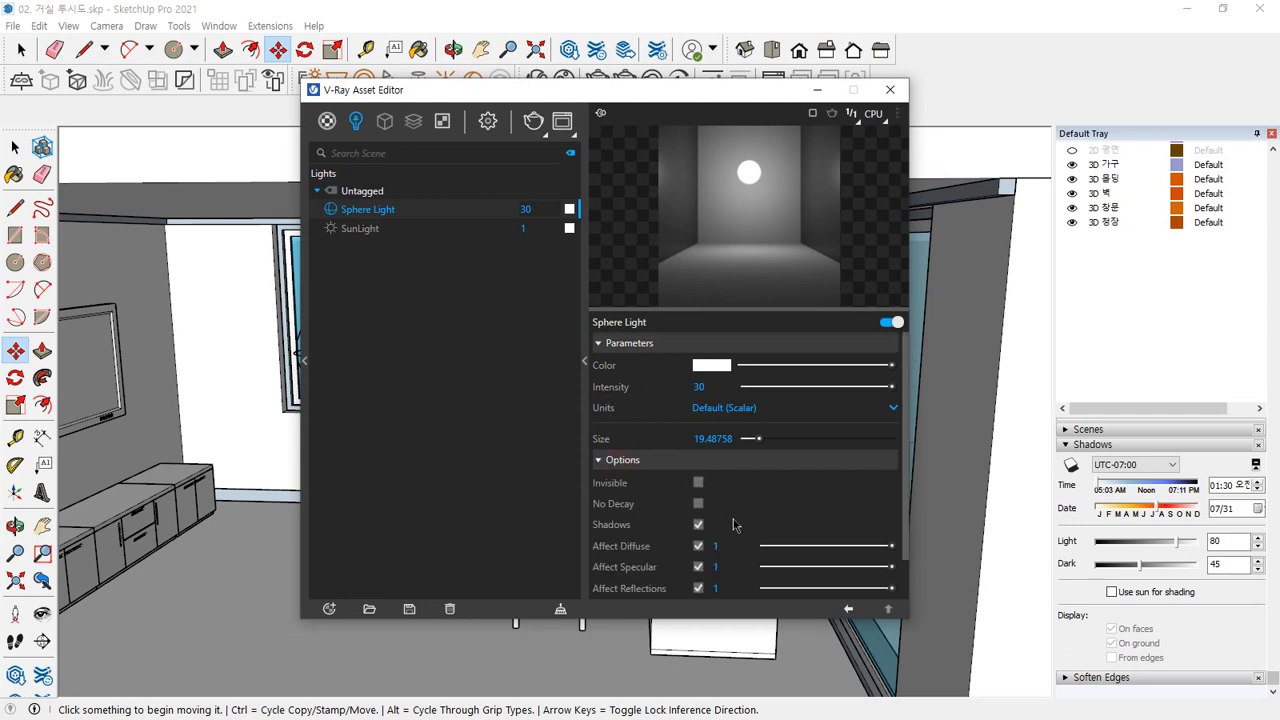
click(532, 122)
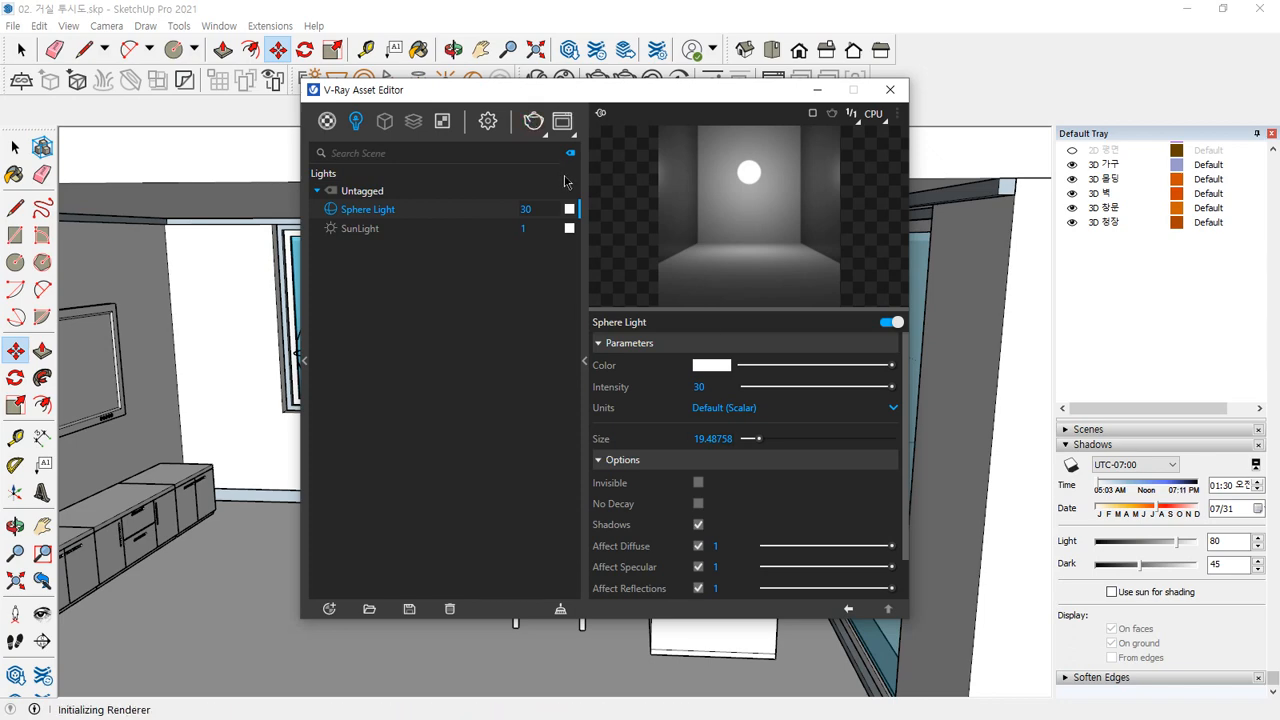